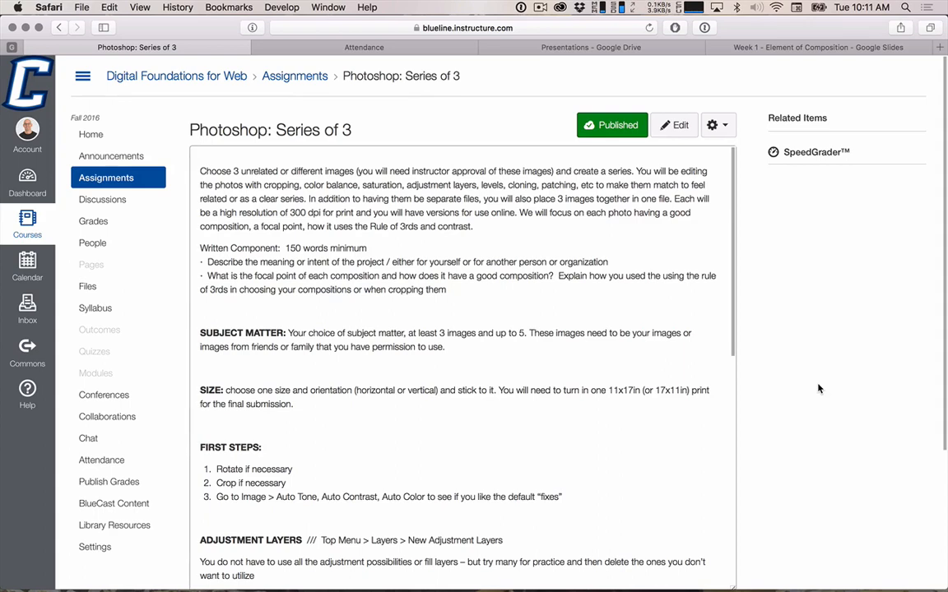
Switch to Finder, enlarge the file window and preview the selected image series of three.jpg.
key("ctrl+Right")
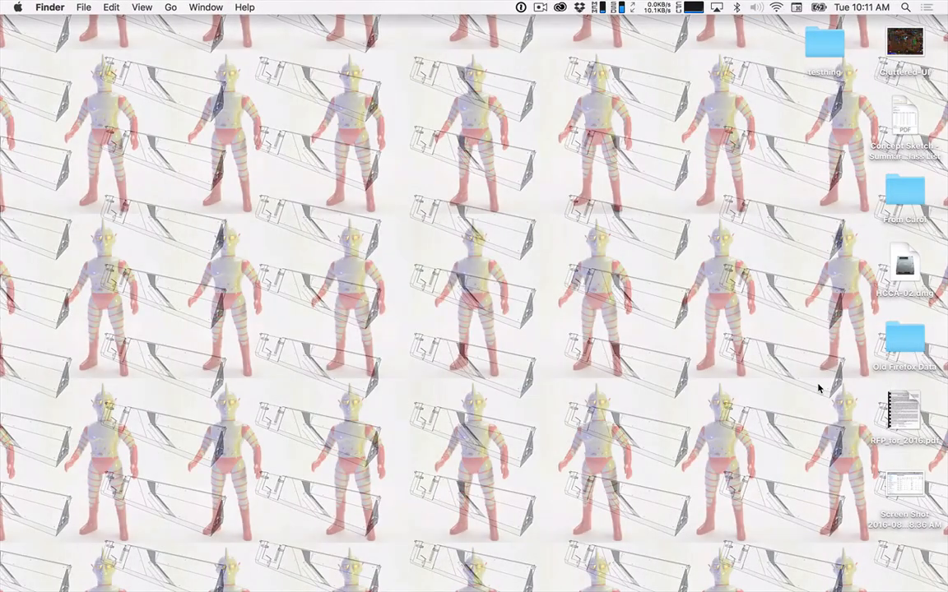
key("super+Tab")
key("super+Tab")
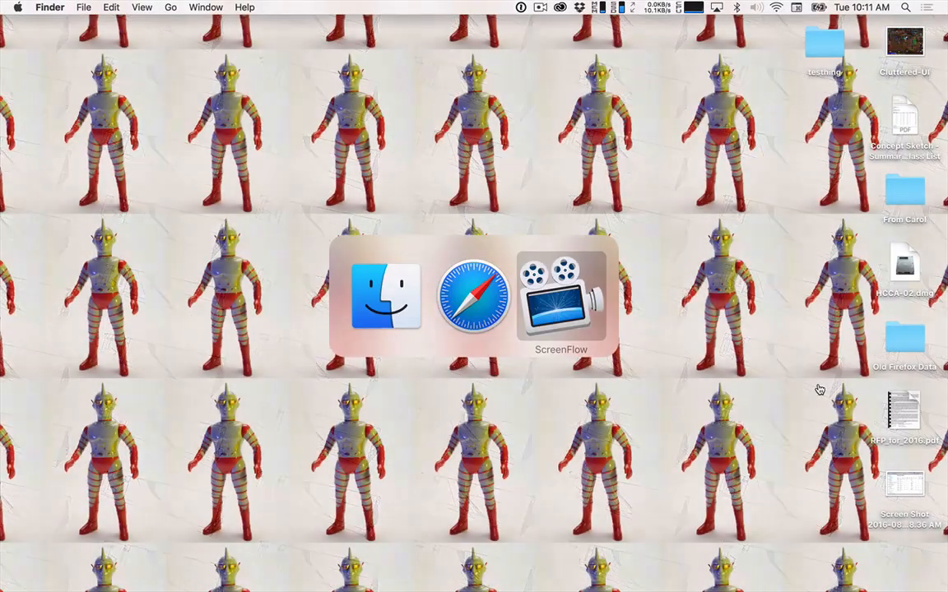
key("super+Tab")
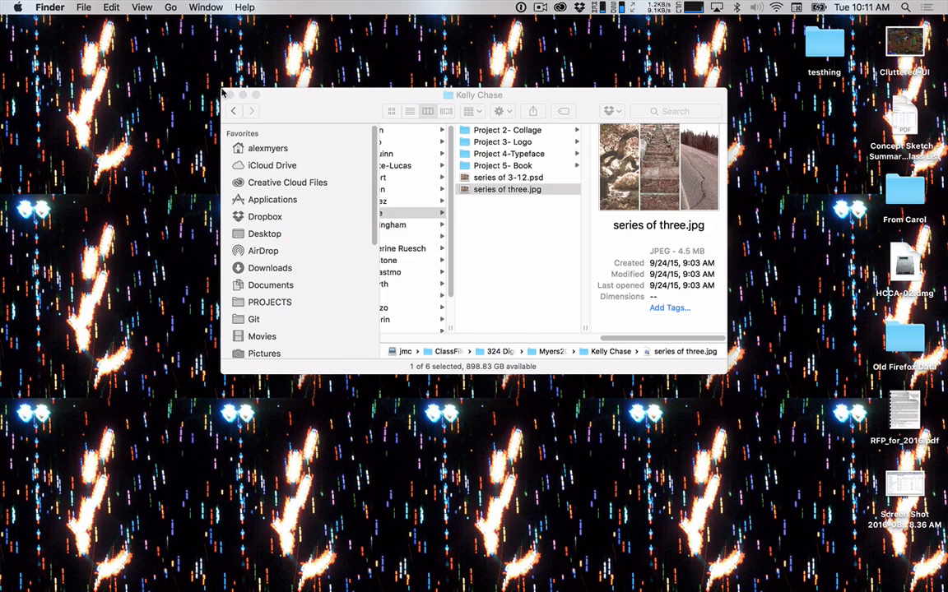
left_click_drag(221, 89, 136, 56)
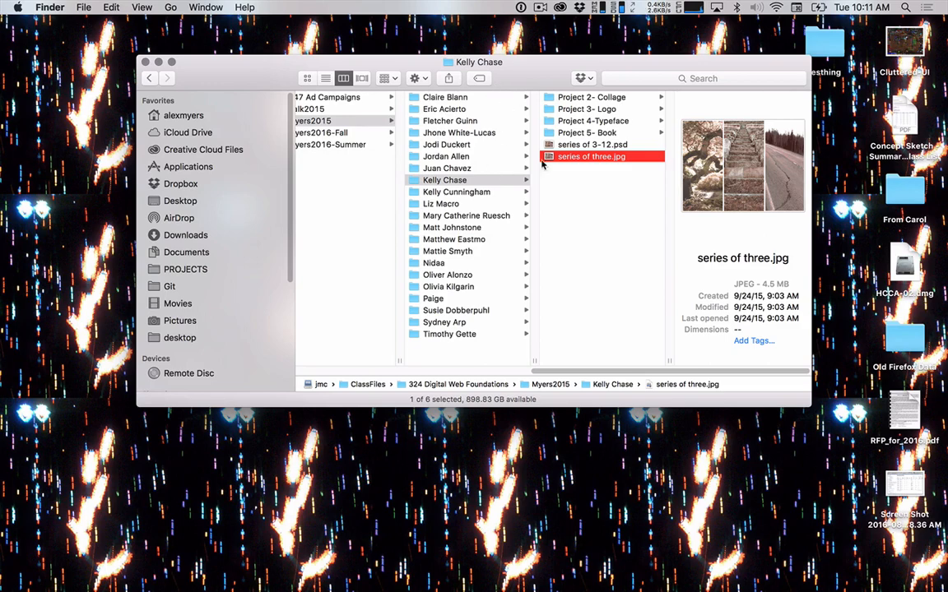
key("space")
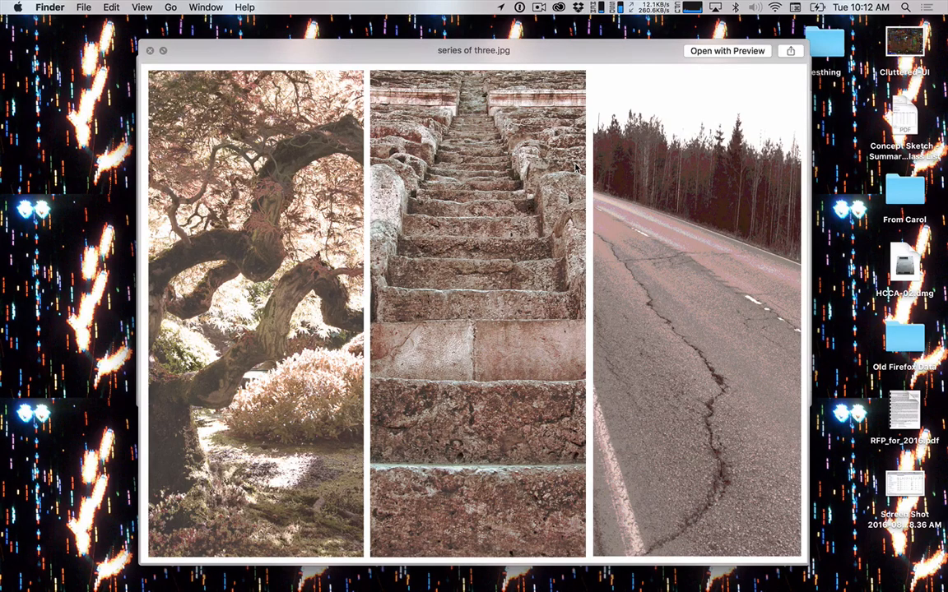
key("space")
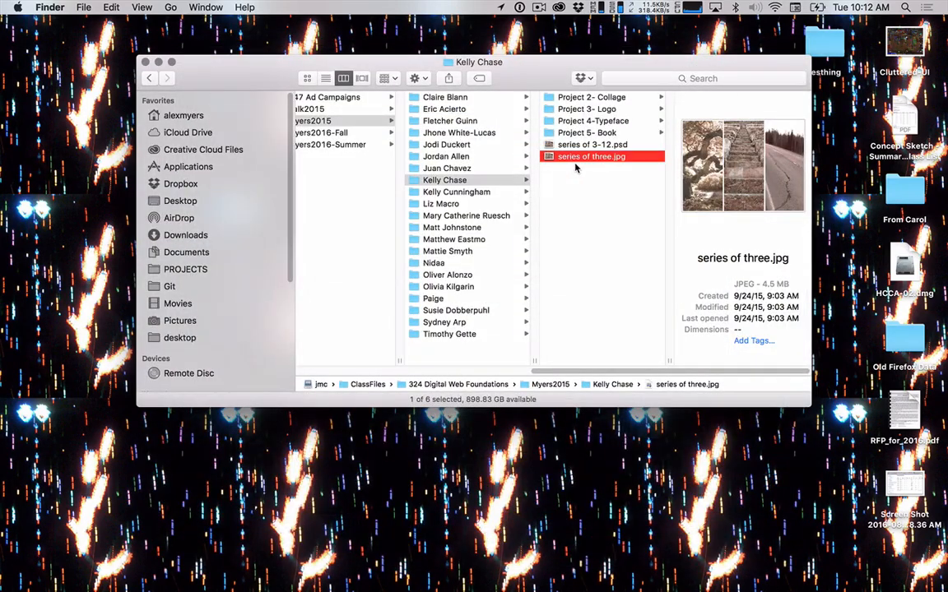
Browse to the Series of Three folder inside the next student's folder in the 2015 class folder.
key("Left")
key("Down")
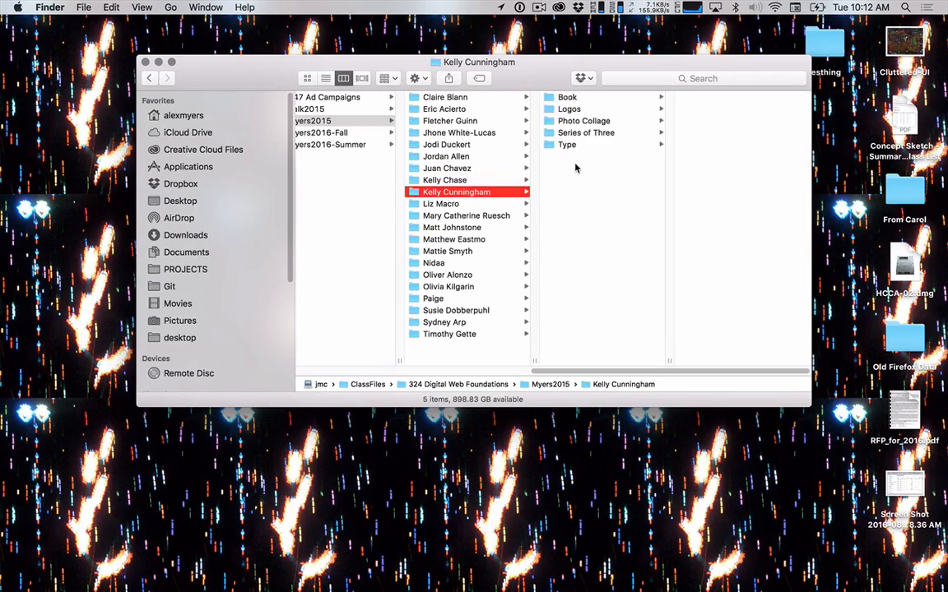
key("Right")
key("Down")
key("Down")
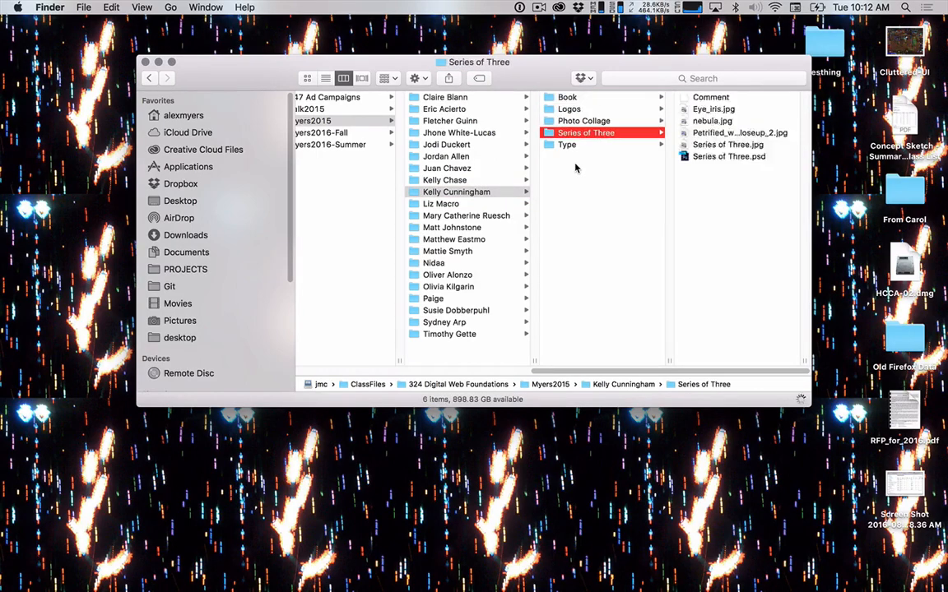
Preview the image Series of Three.jpg inside the Series of Three folder.
key("Right")
key("Down")
key("Down")
key("Down")
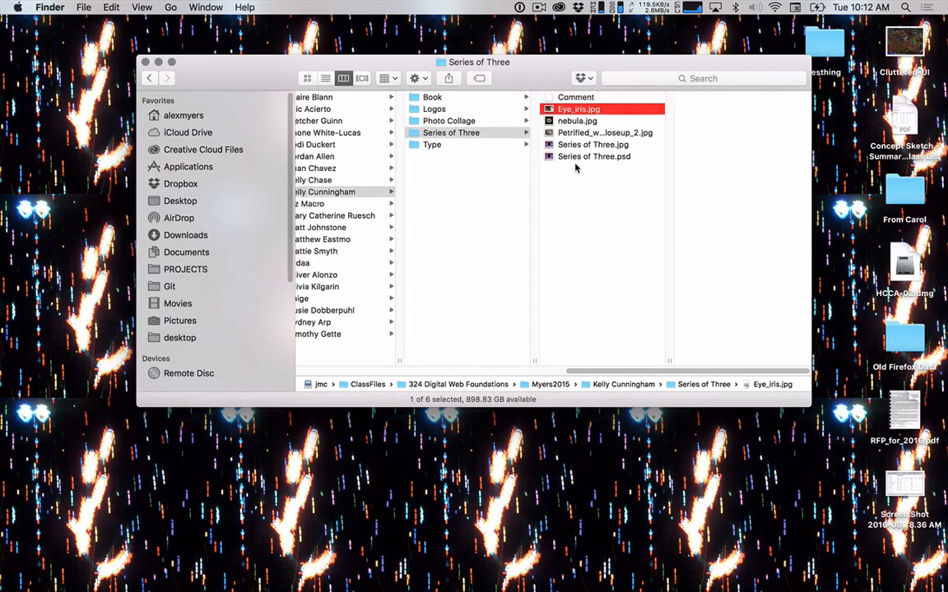
key("Down")
key("space")
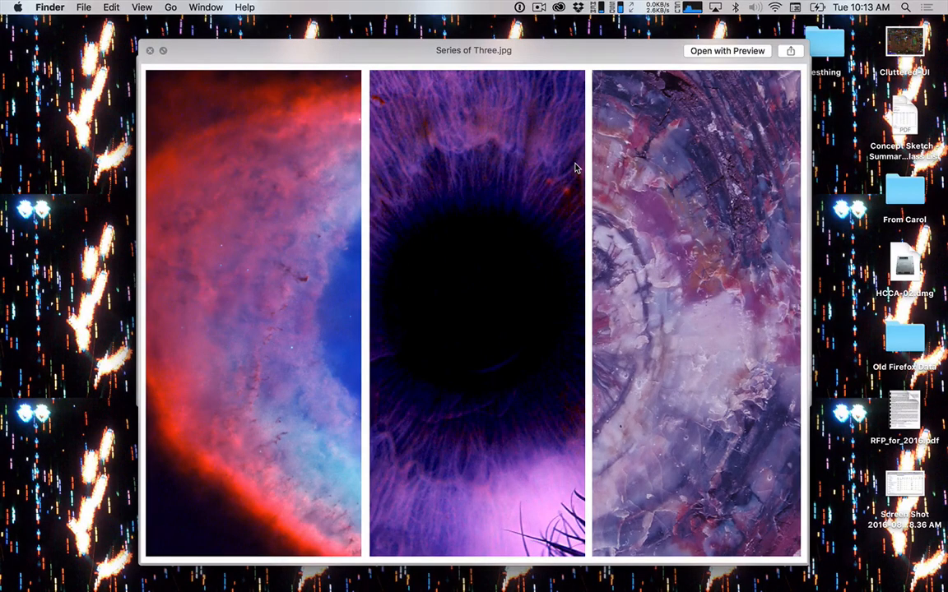
key("space")
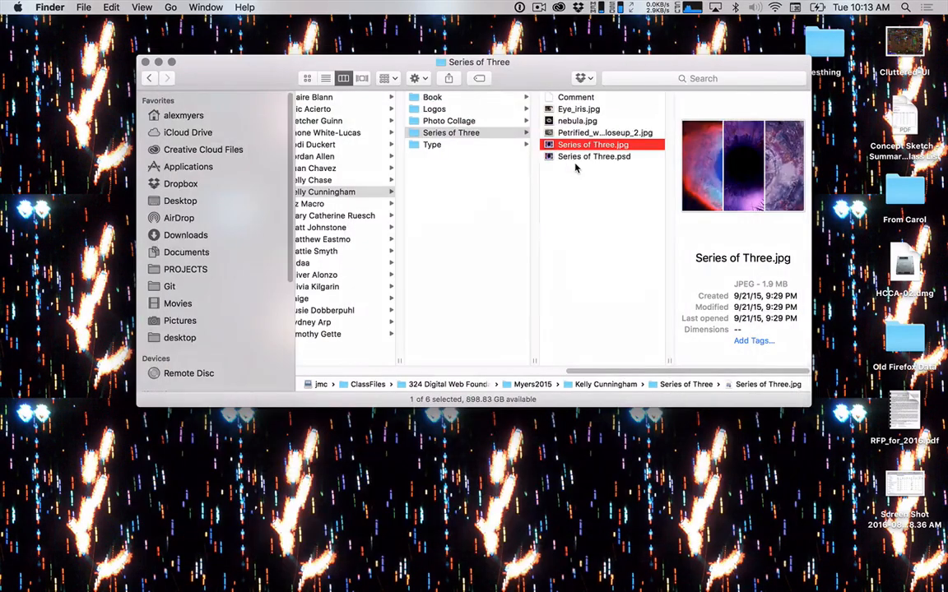
Return to the course's class folders, check the 2016 Fall and Summer folders and reselect the 2015 one.
key("Left")
key("Left")
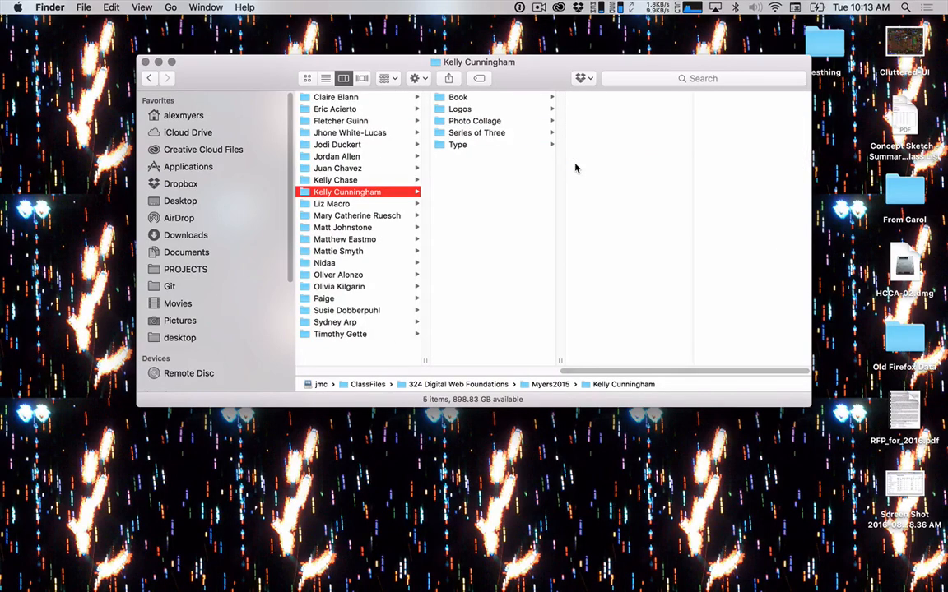
key("Left")
key("Down")
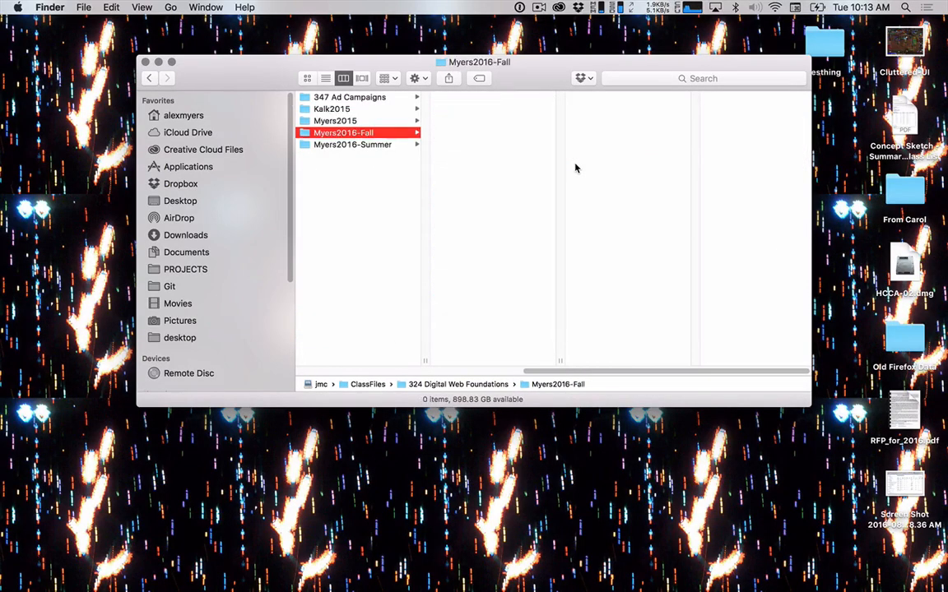
key("Down")
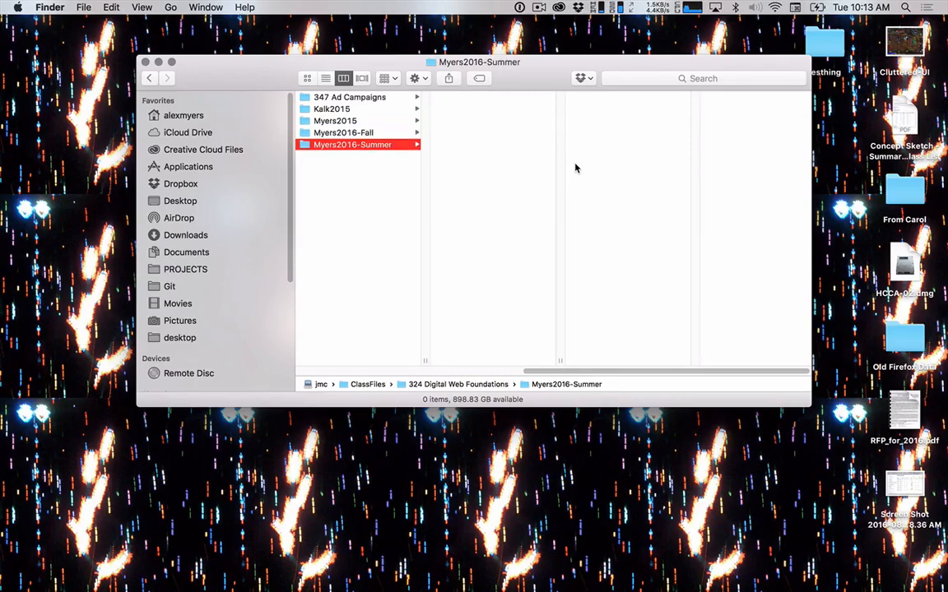
key("Up")
key("Up")
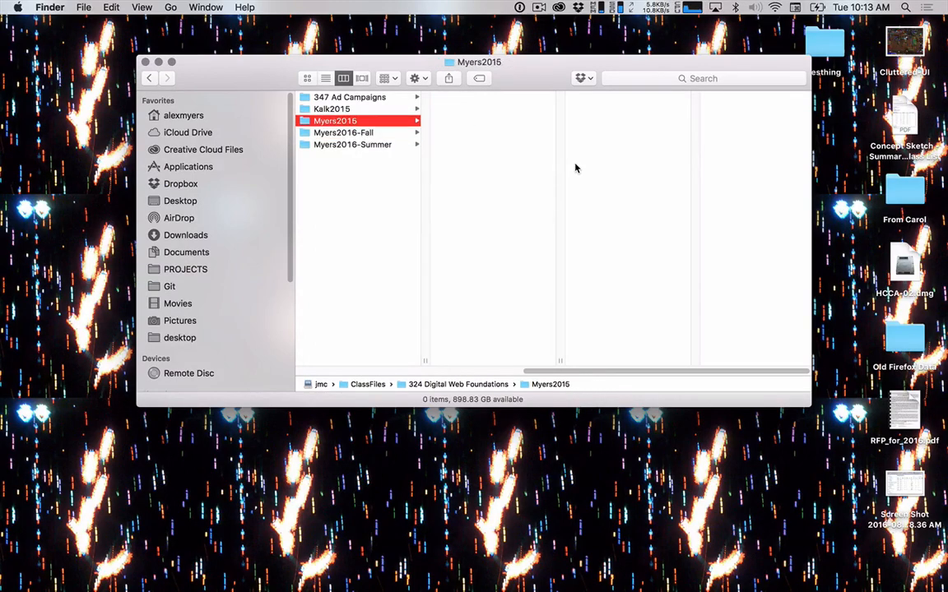
Look through the student folders in the 2015 class folder for one containing a SeriesOfThree folder.
key("Right")
key("Down")
key("Down")
key("Down")
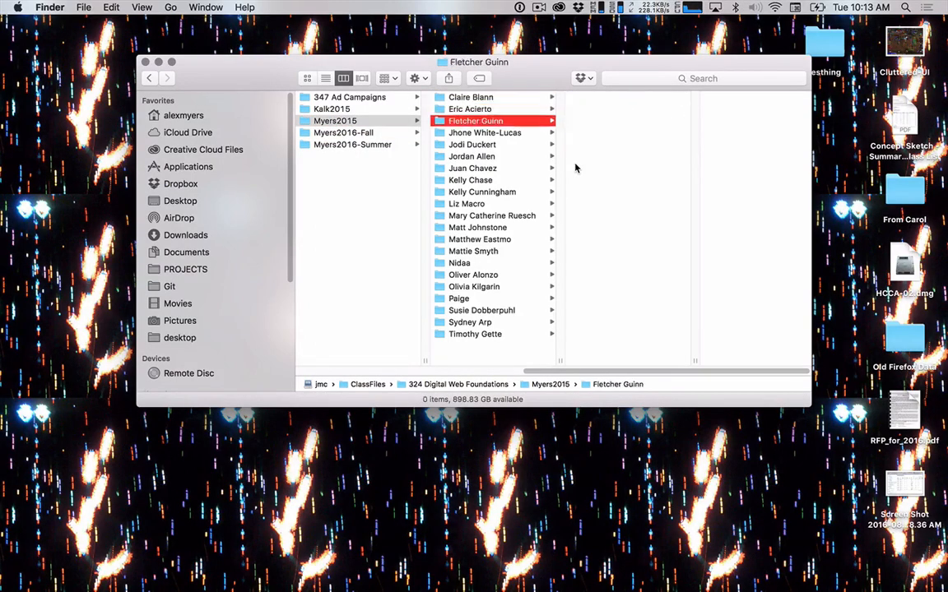
key("Down")
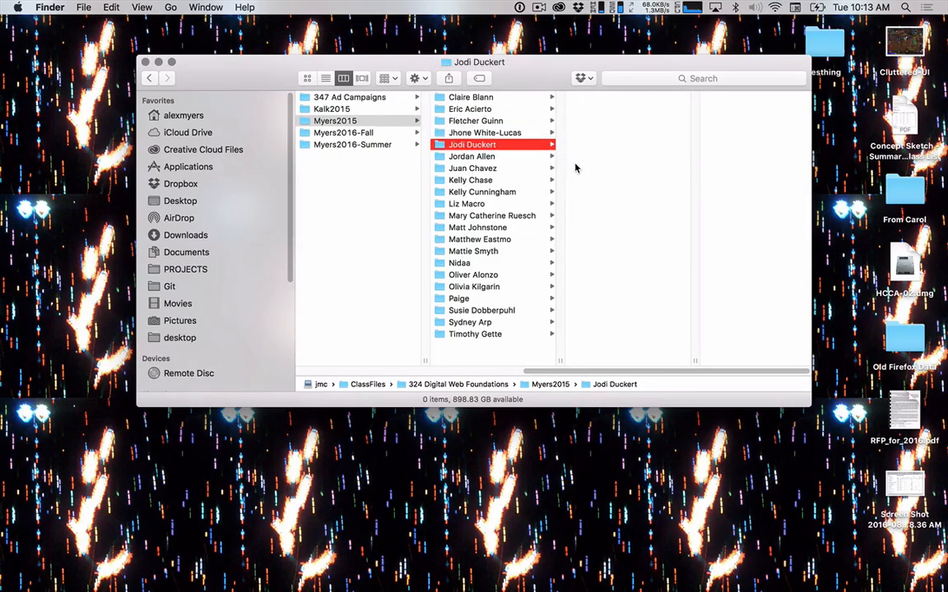
key("Down")
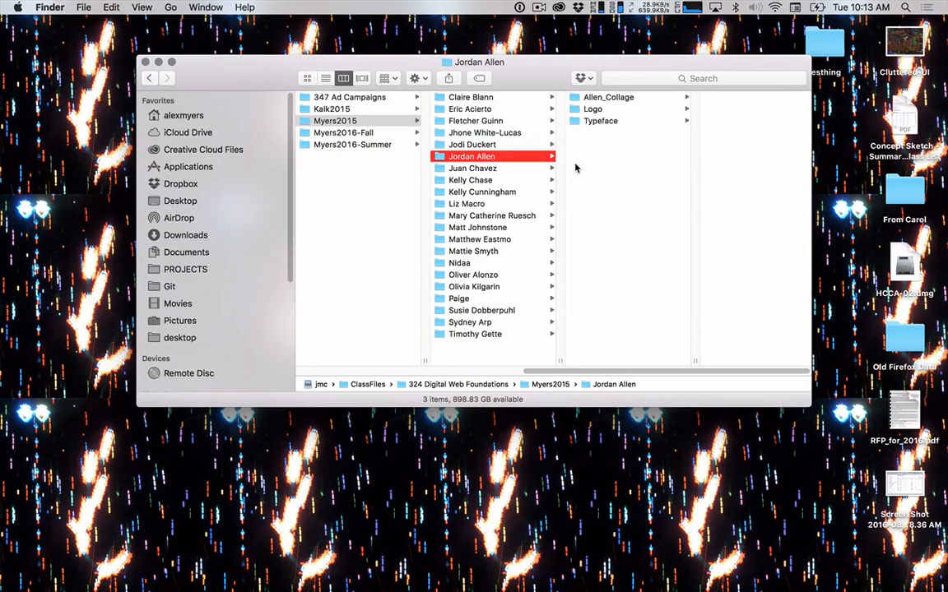
key("Down")
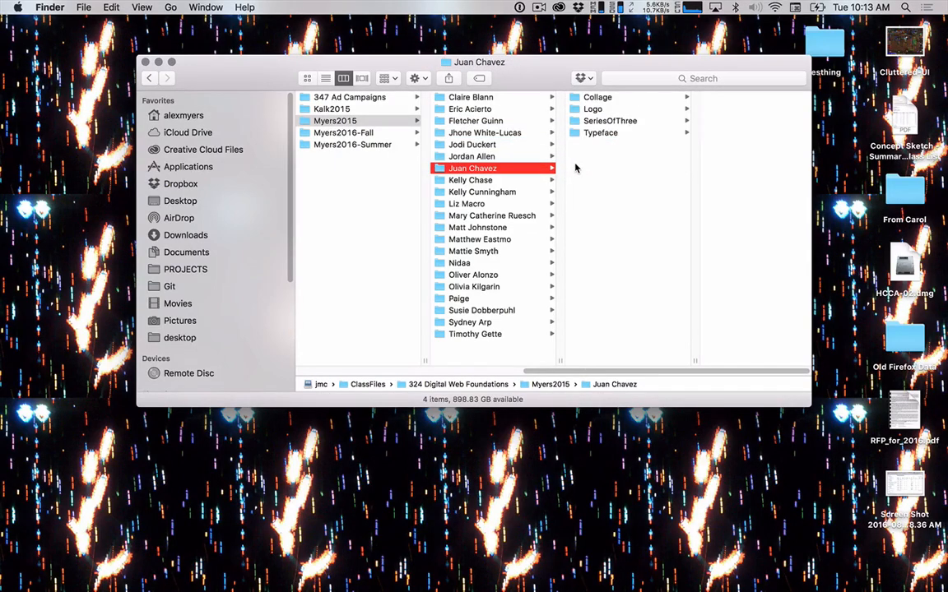
Preview the image JC_ThreeColorProfile.jpg from the student's SeriesOfThree folder.
key("Right")
key("Down")
key("Down")
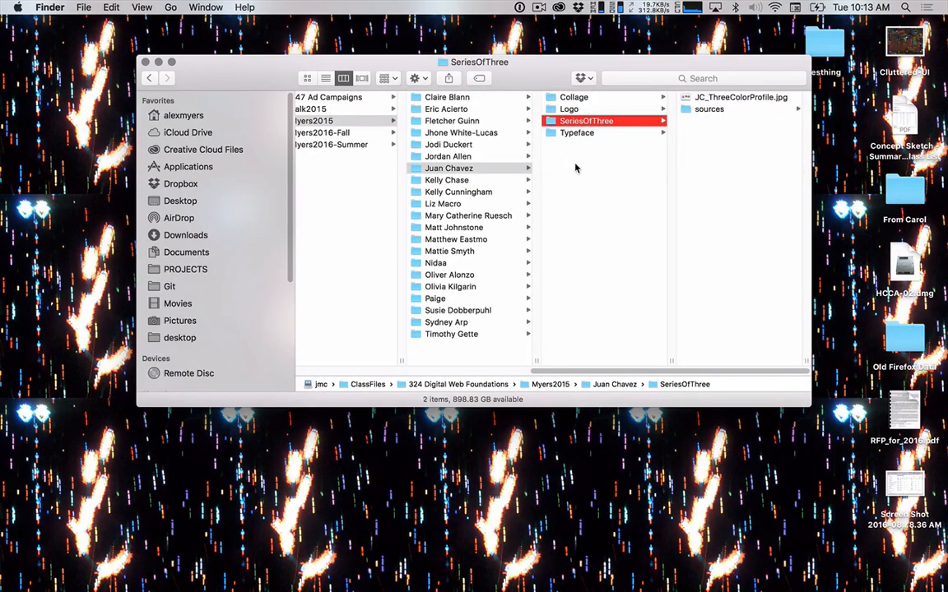
key("Right")
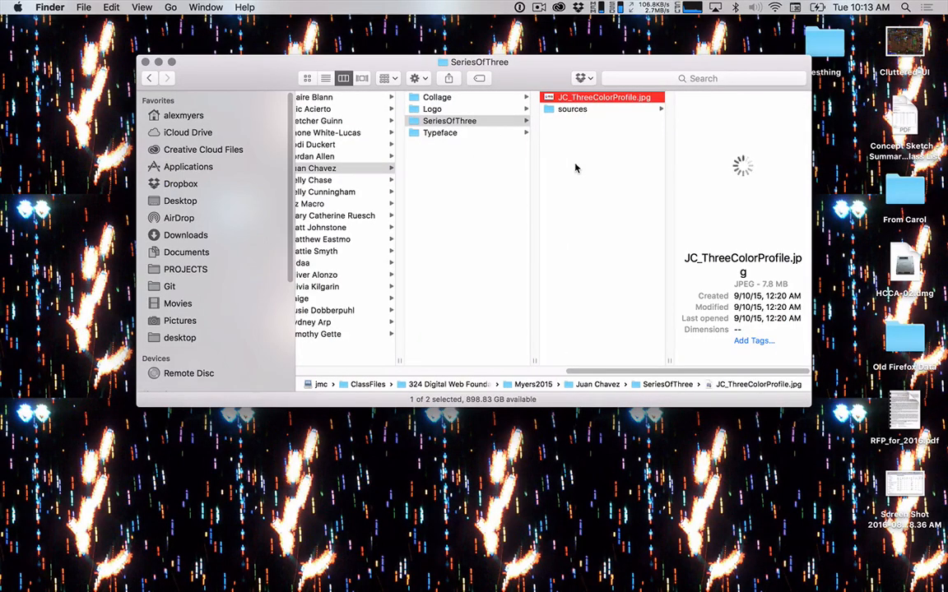
key("space")
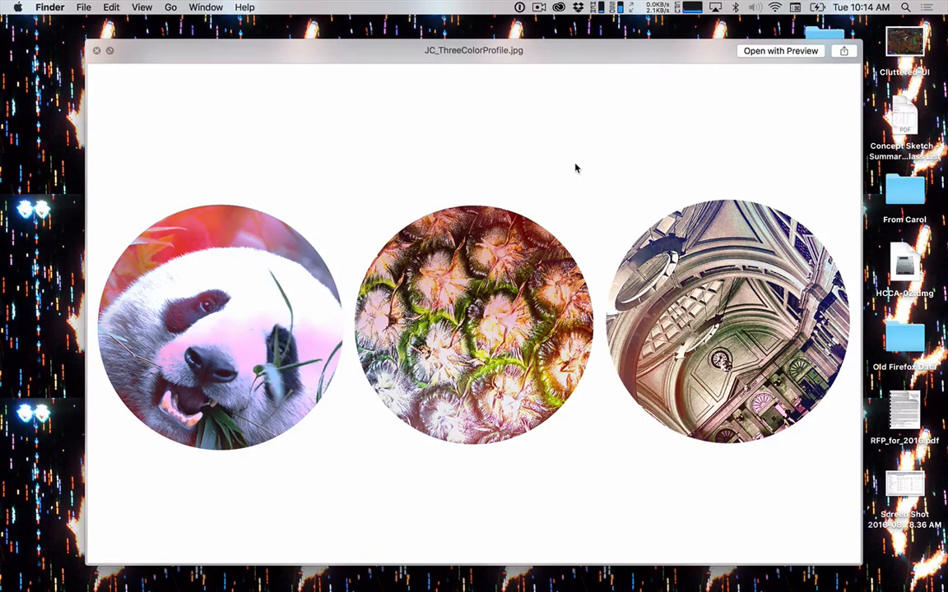
key("space")
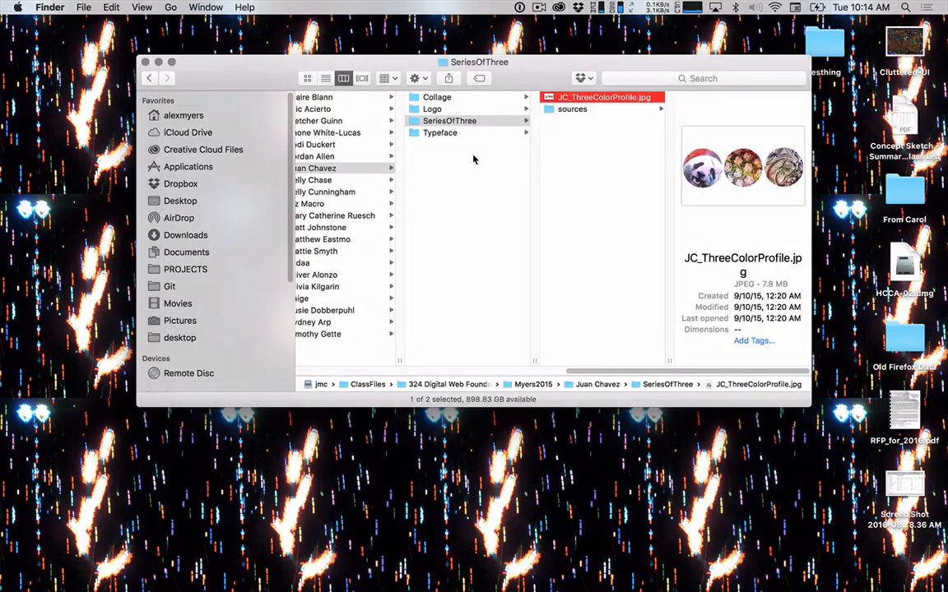
Open the third-to-last student folder and look through its collage, logo and typeface files for a series project.
scroll(400, 149, "left", 3)
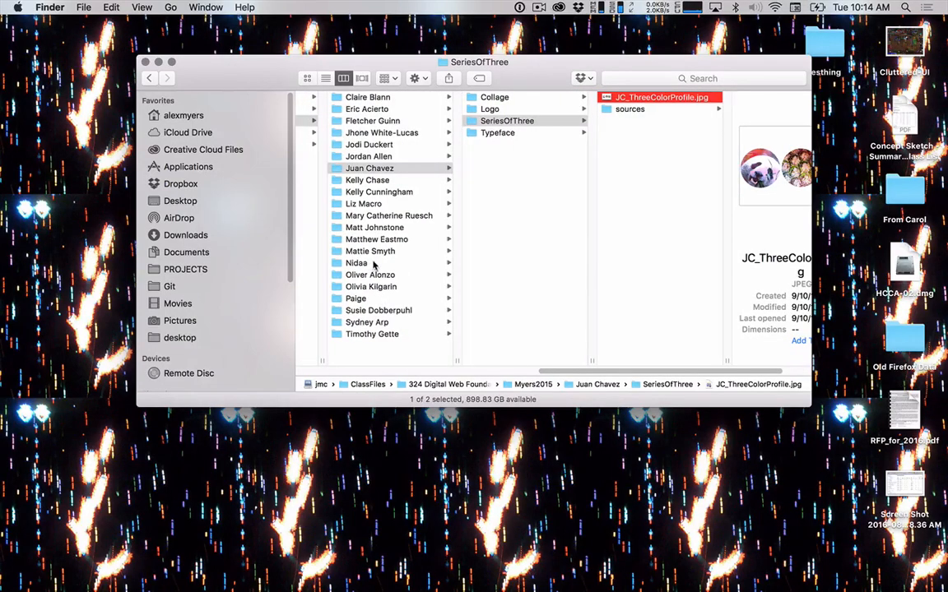
left_click(392, 312)
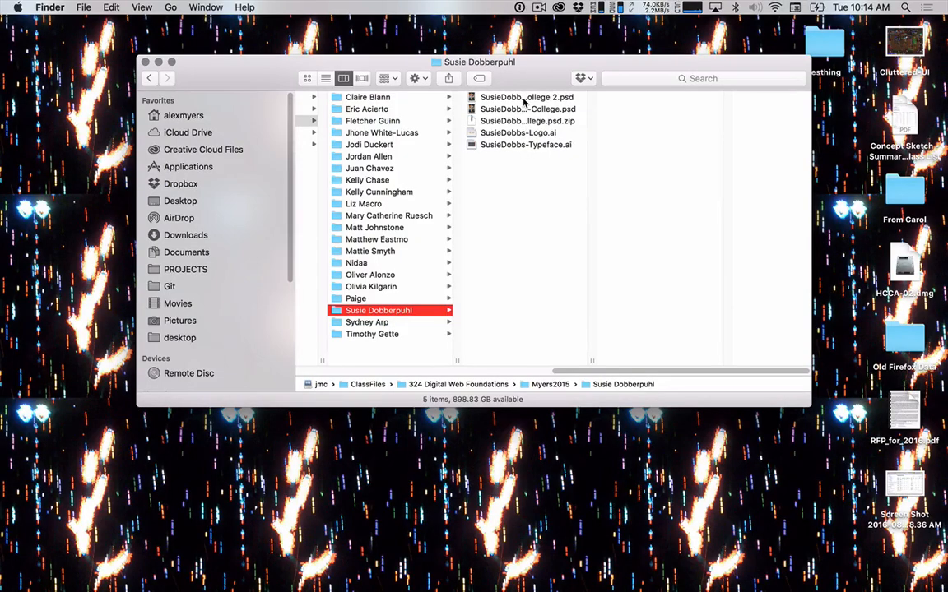
left_click(523, 98)
key("Down")
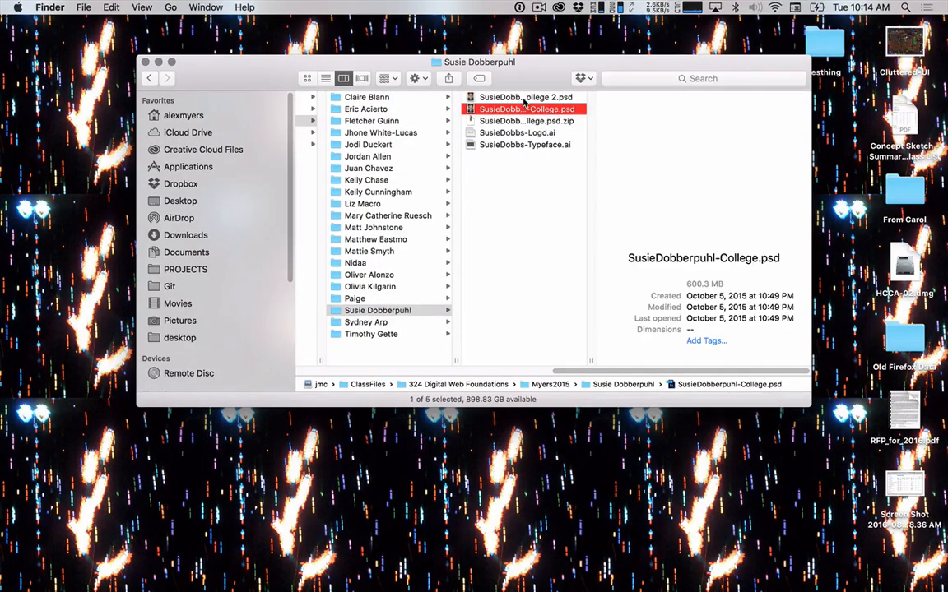
key("Down")
key("Down")
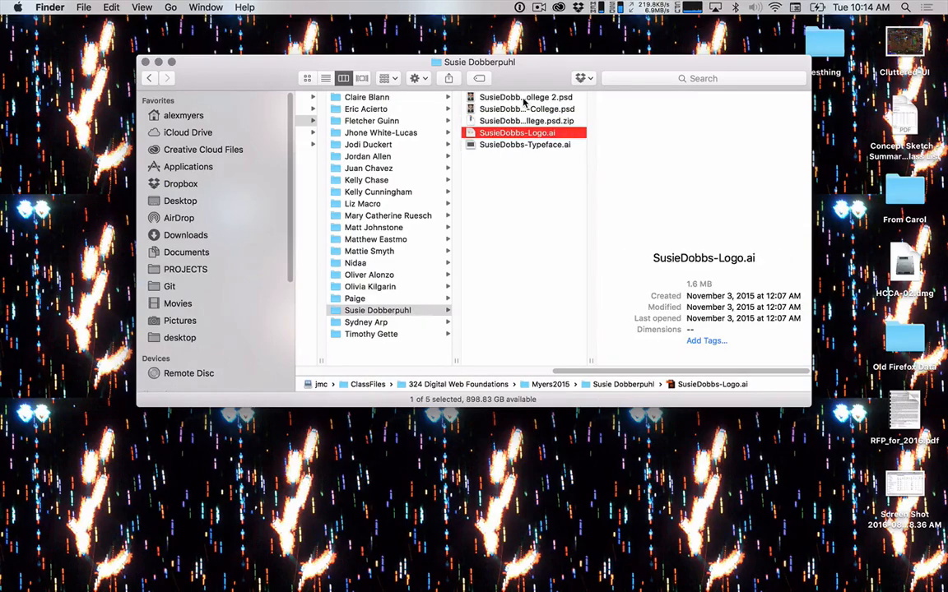
key("Down")
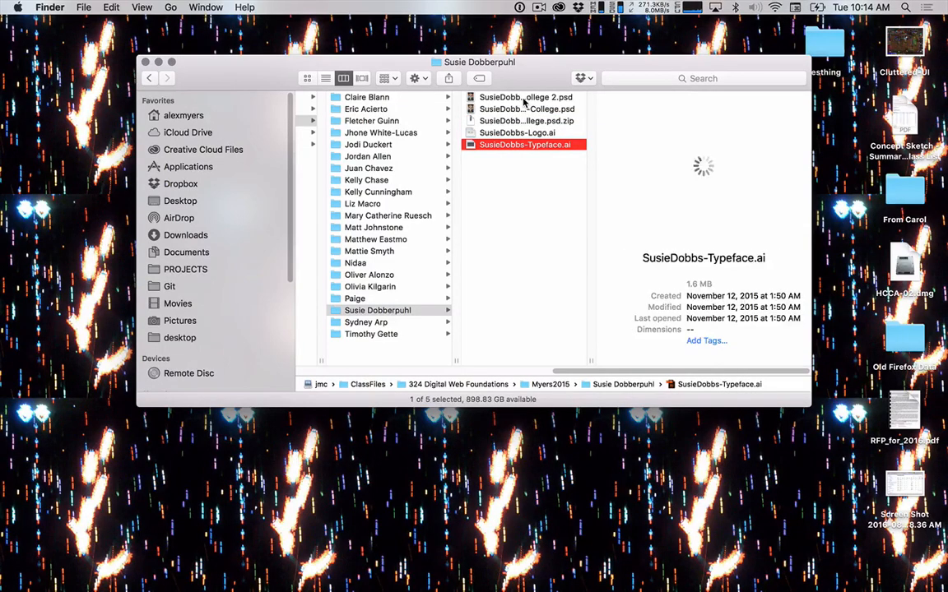
key("Up")
key("Up")
key("Up")
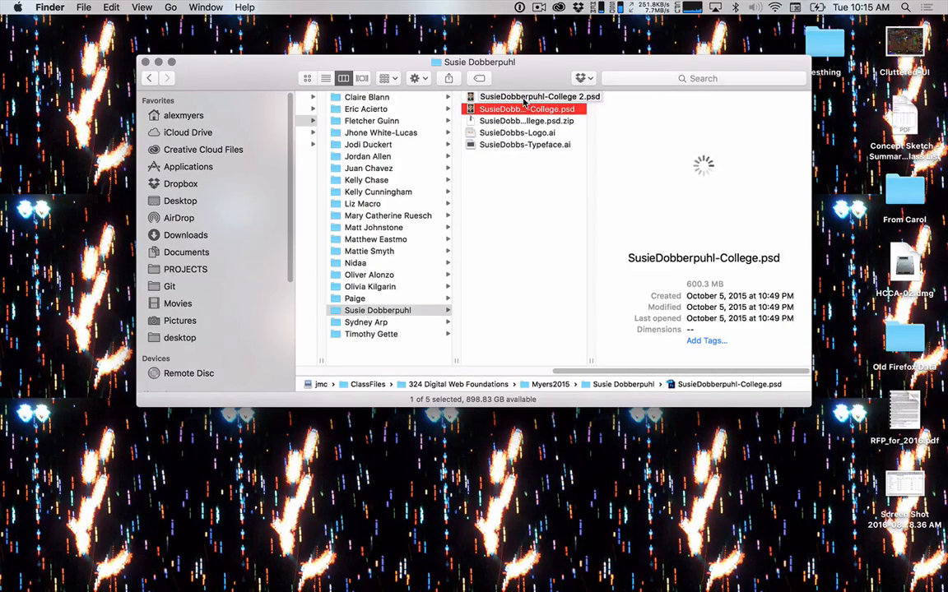
Check the last student's folder and display the contents of its Book for Zona Folder.
key("Left")
key("Down")
key("Down")
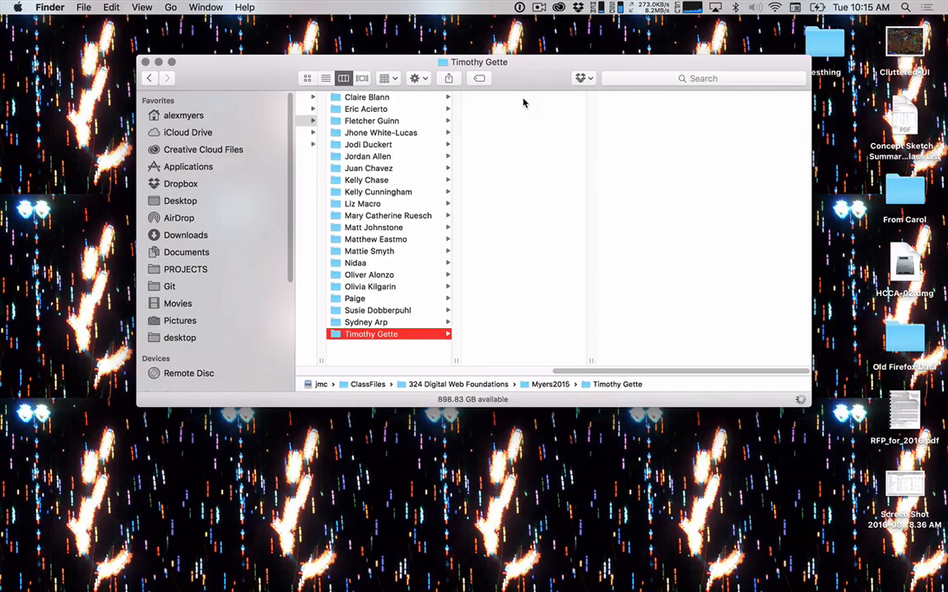
left_click(523, 99)
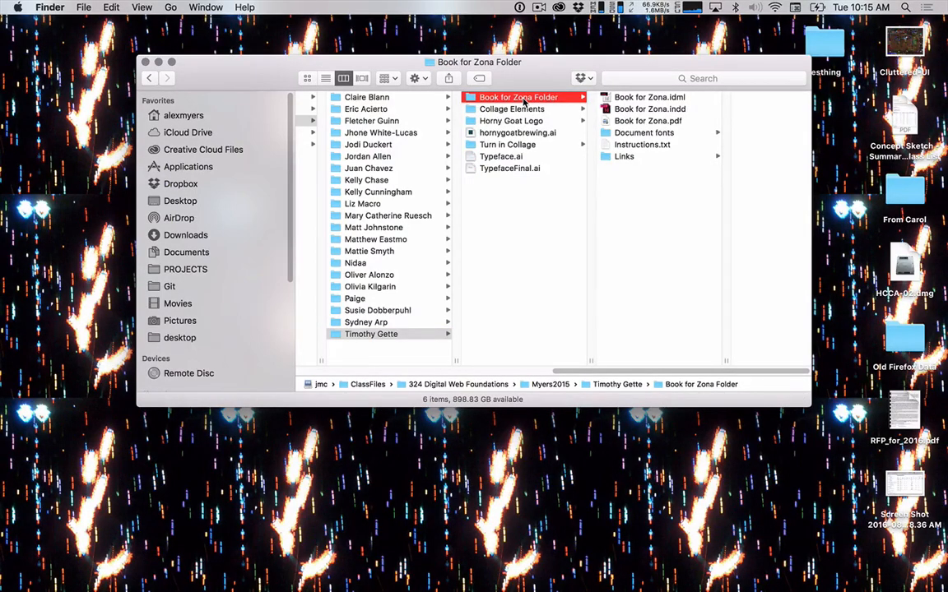
Go back up through the student folders to the one containing the Serie de 3 folder.
key("Left")
key("Up")
key("Up")
key("Up")
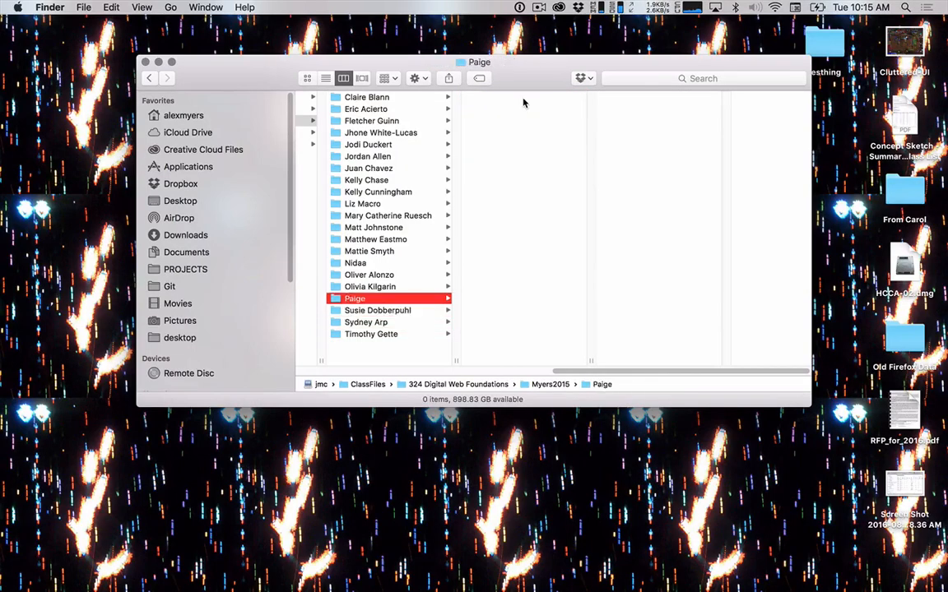
key("Up")
key("Up")
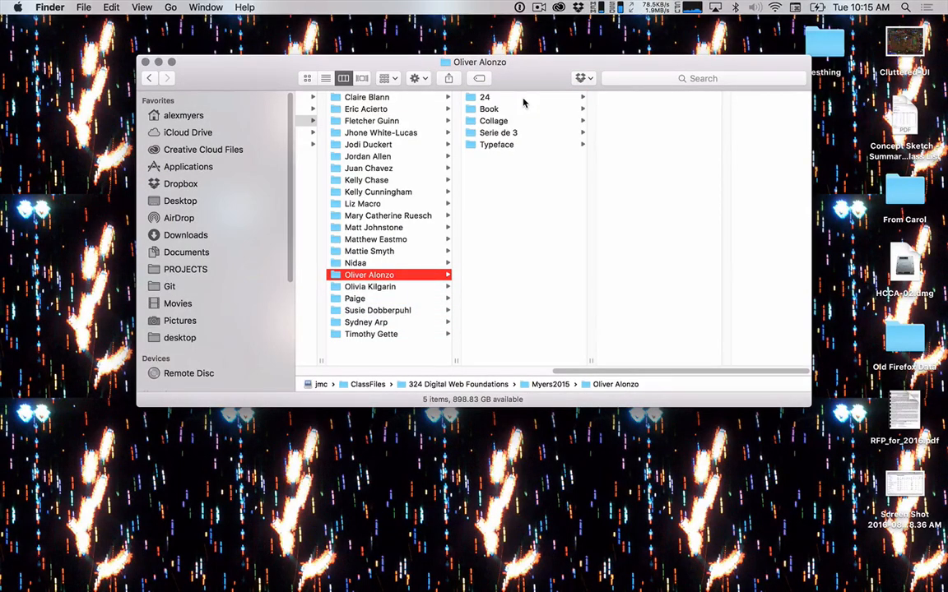
Open the student's Serie de 3 folder, preview the image Serie de 3.jpg, and close the preview.
key("Right")
key("Left")
key("Right")
key("Down")
key("Down")
key("Down")
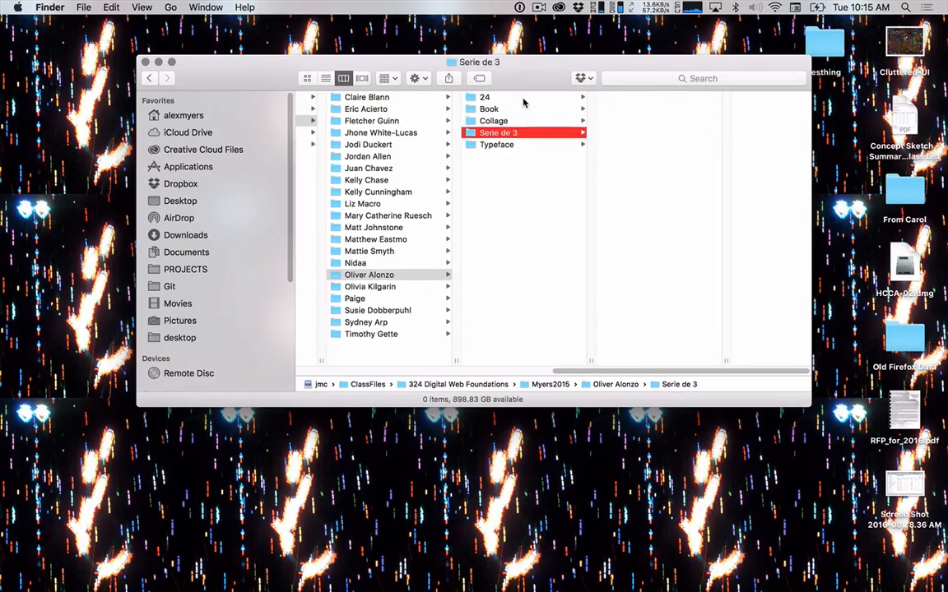
key("Right")
key("Down")
key("Down")
key("Down")
key("Down")
key("Down")
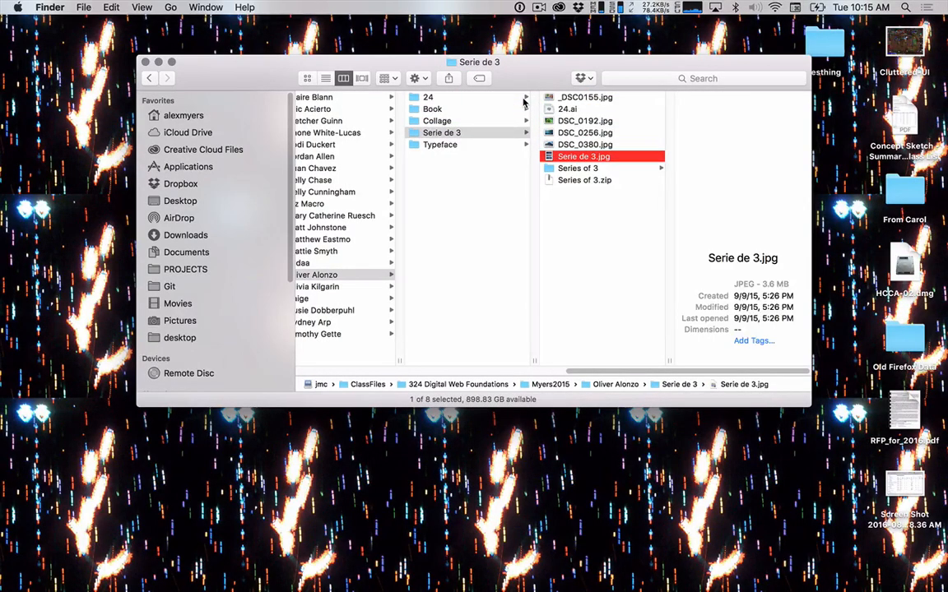
key("space")
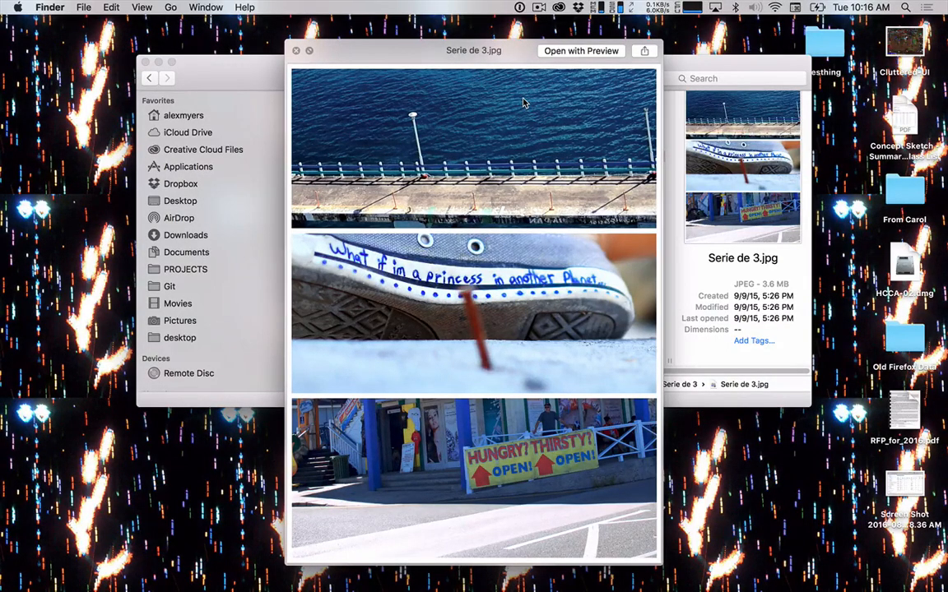
key("space")
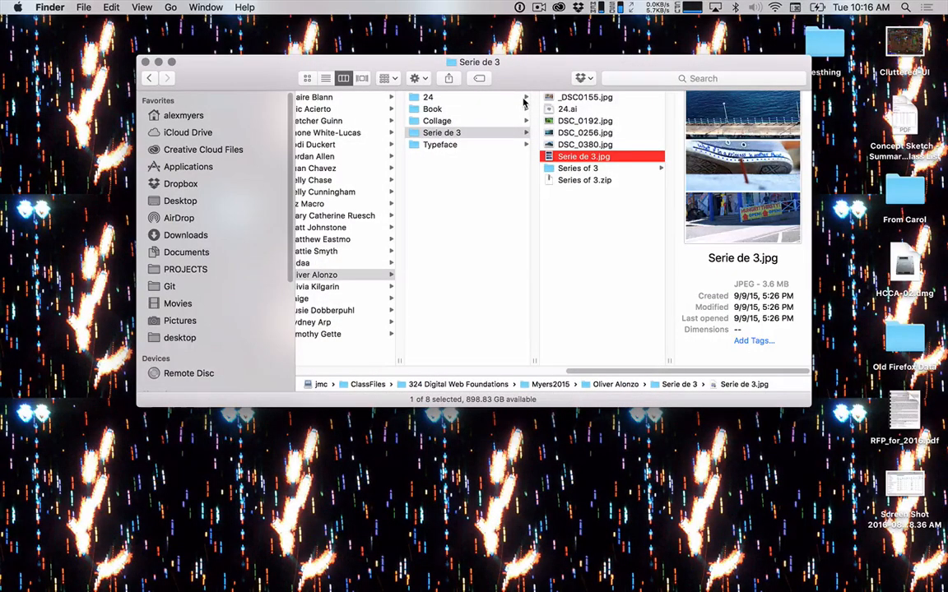
Search the app launcher for "pho" and launch Adobe Photoshop CC 2015.5.
key("super+Tab")
key("super+shift+Tab")
key("super+space")
type("[h")
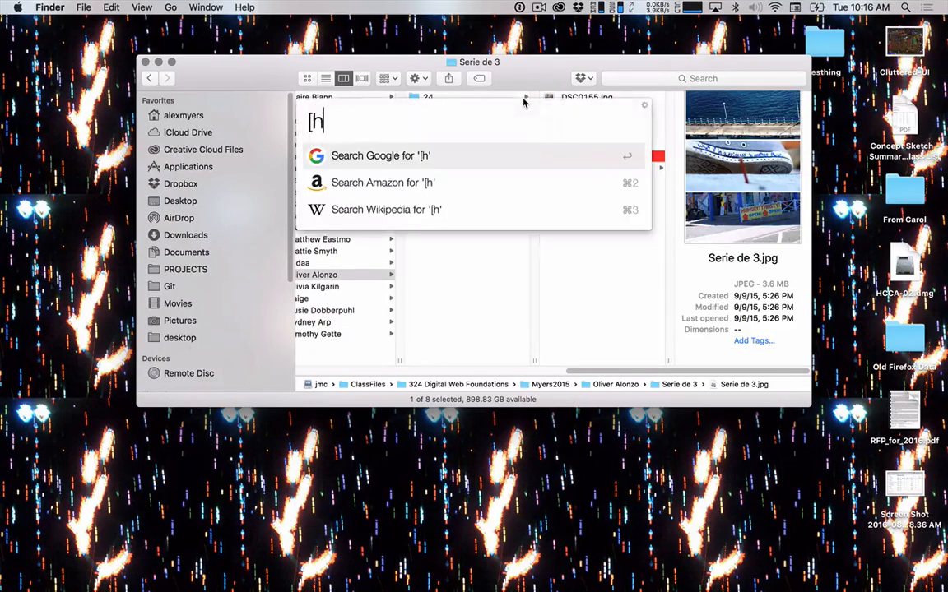
key("BackSpace")
key("BackSpace")
type("pho")
key("Return")
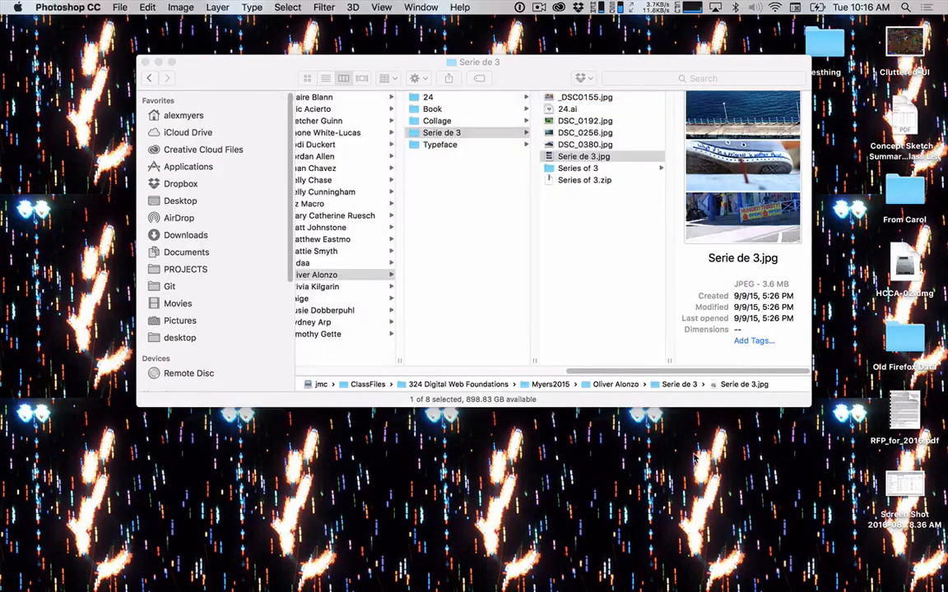
Create a new folder on the desktop and name it "Series of Three".
right_click(699, 468)
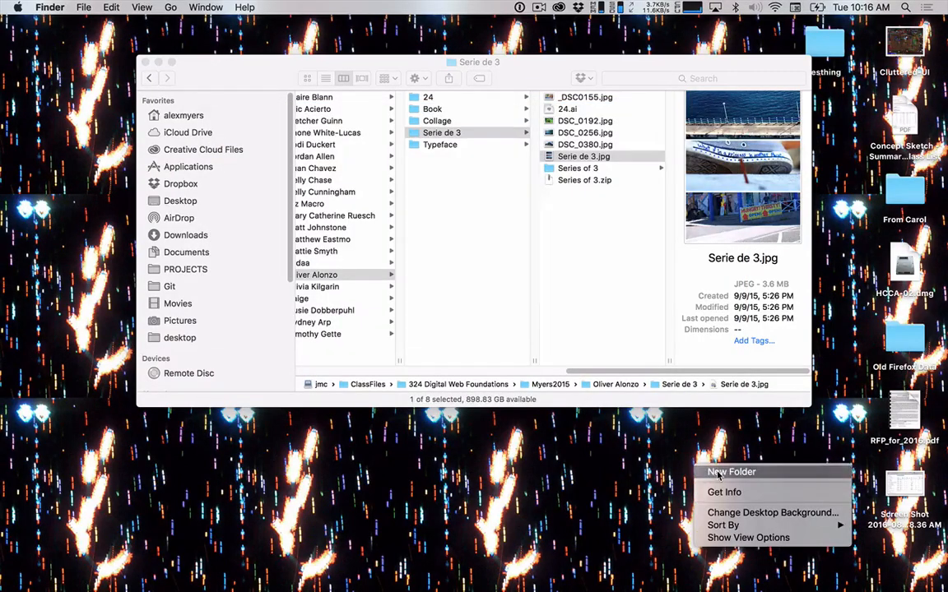
left_click(720, 477)
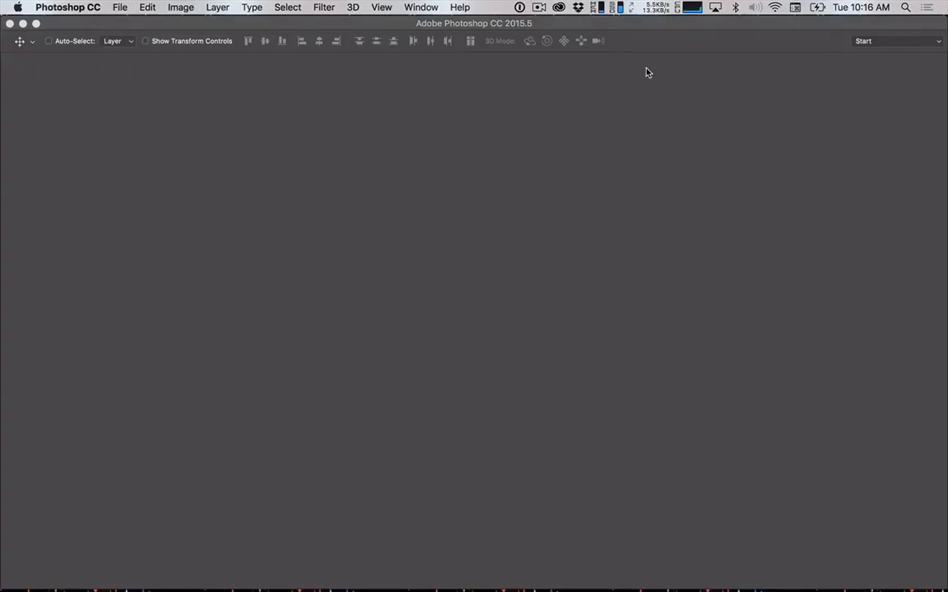
key("F11")
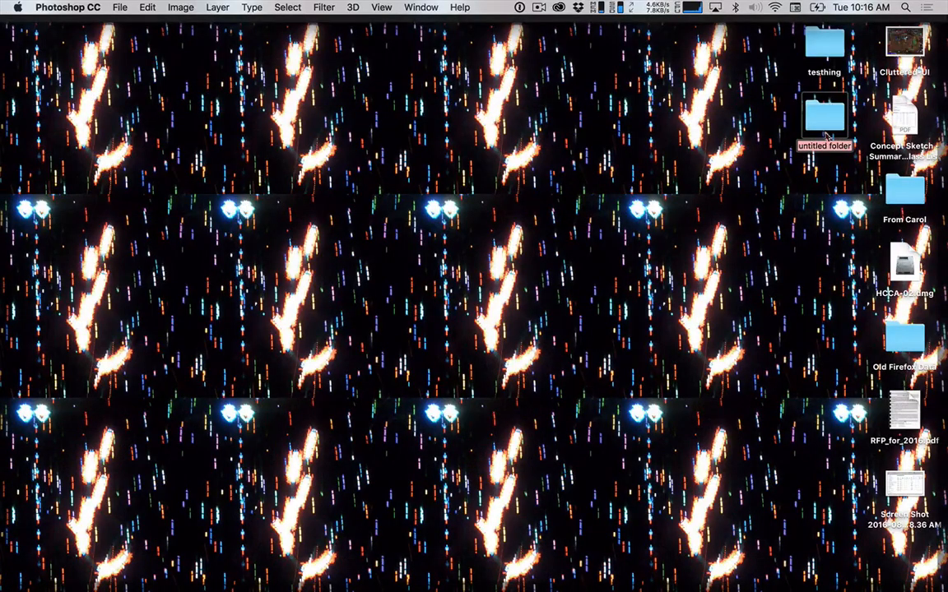
type("Series of")
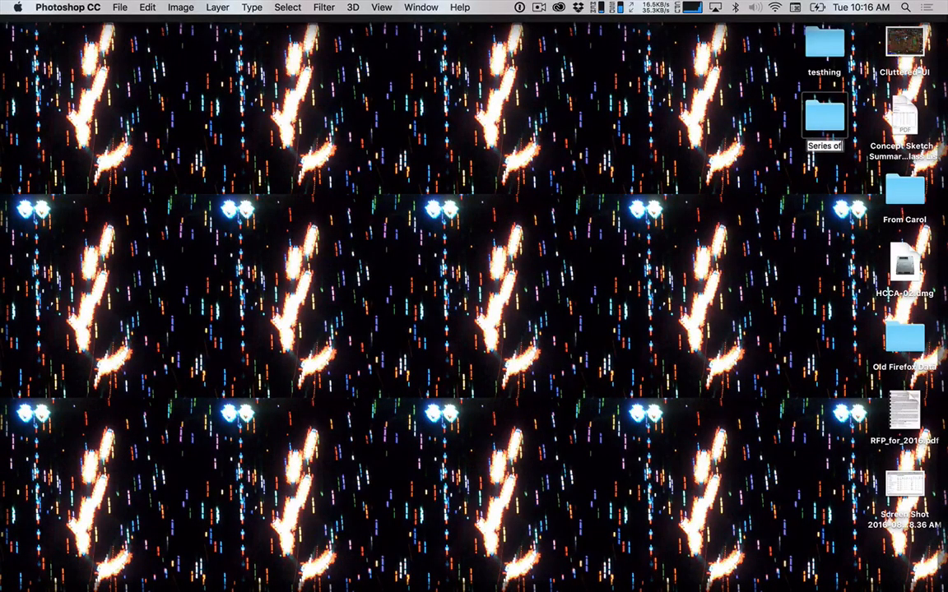
type(" Three")
key("Return")
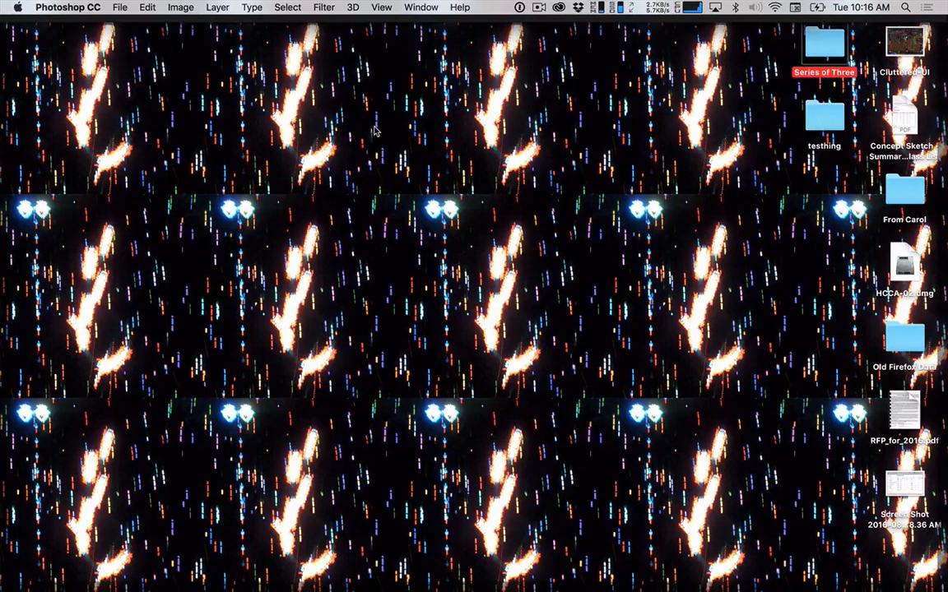
Return to Finder, show the instructor's 2016 Fall folder inside 324 Digital Web Foundations, and close the file window.
key("super+Tab")
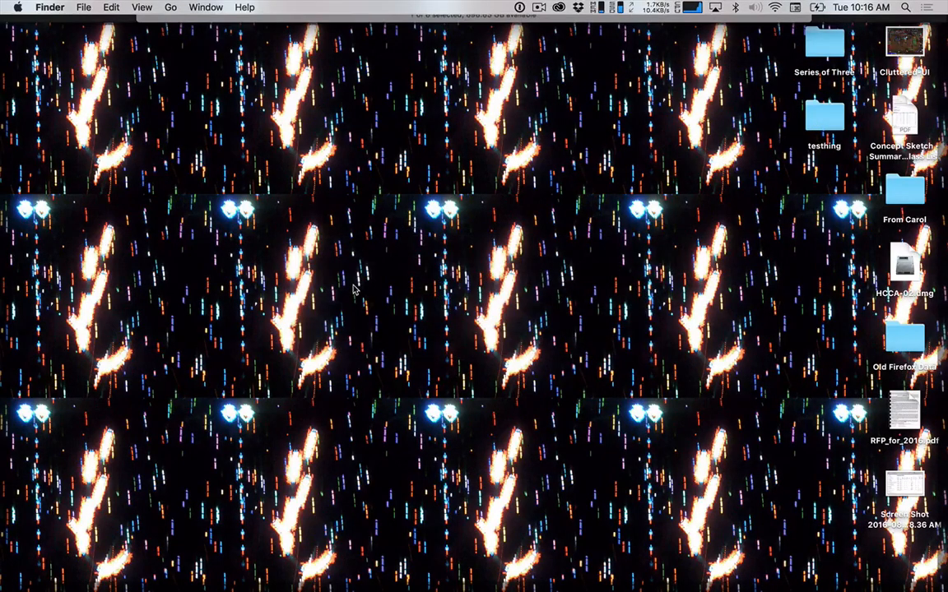
left_click(326, 513)
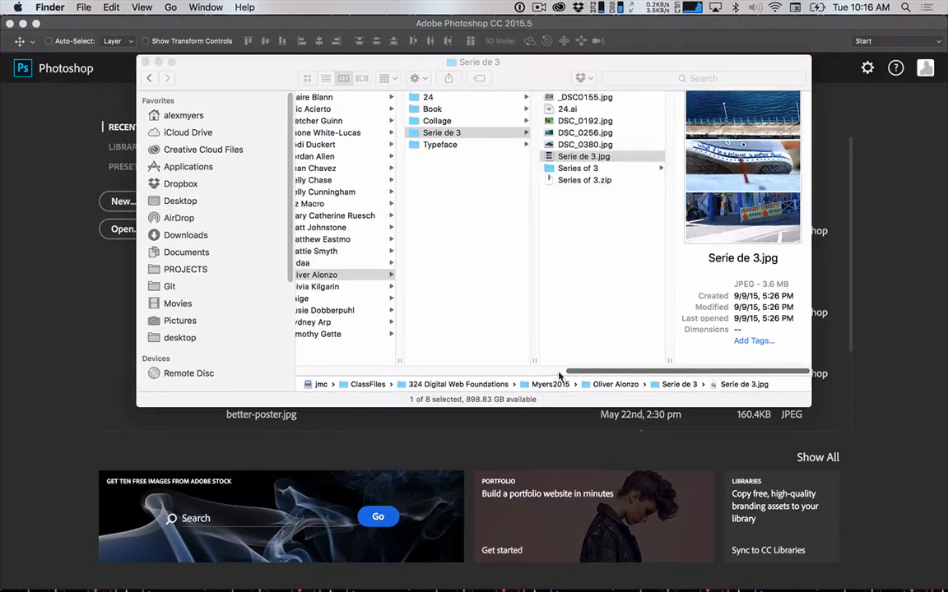
left_click_drag(558, 375, 419, 381)
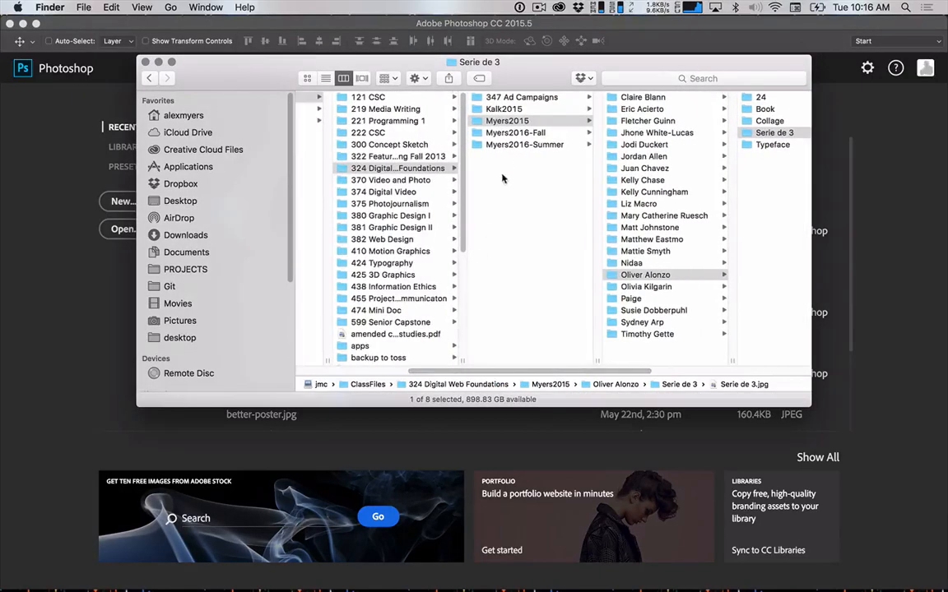
left_click(520, 134)
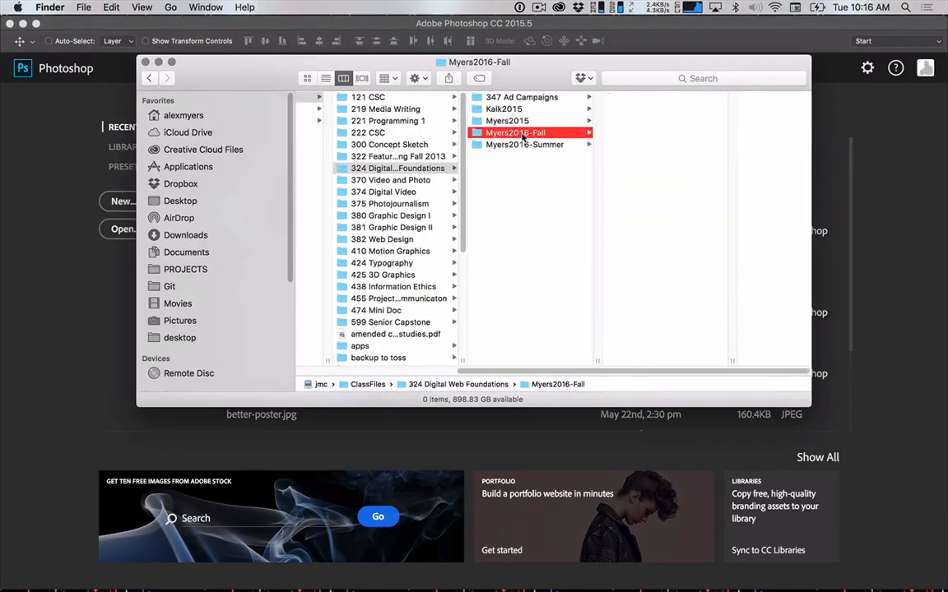
left_click(408, 170)
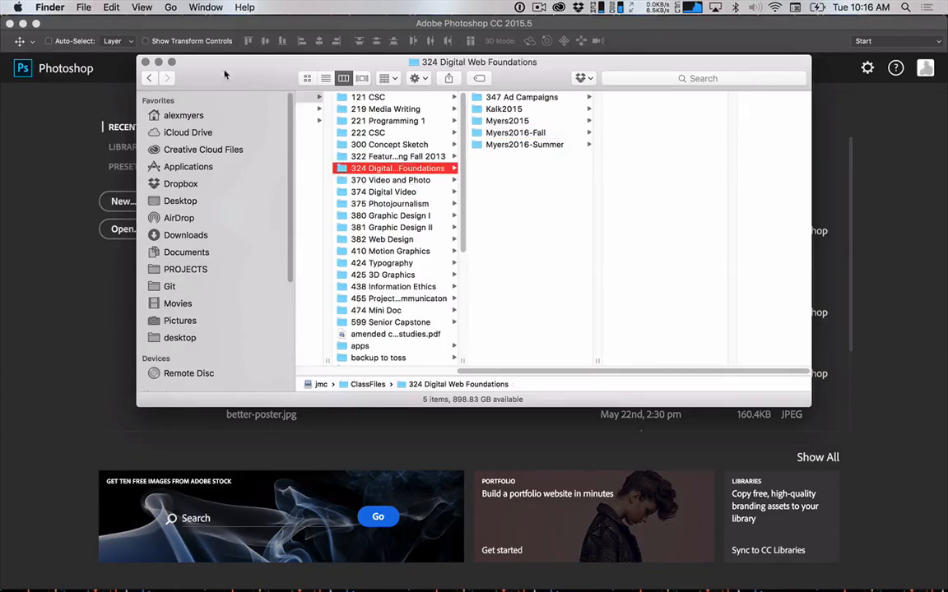
scroll(255, 271, "down", 5)
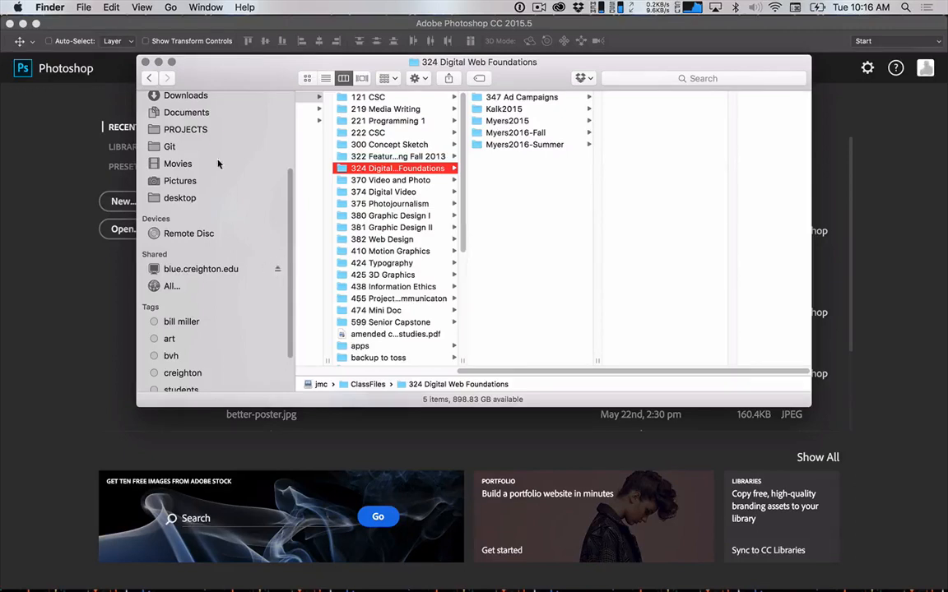
left_click(145, 62)
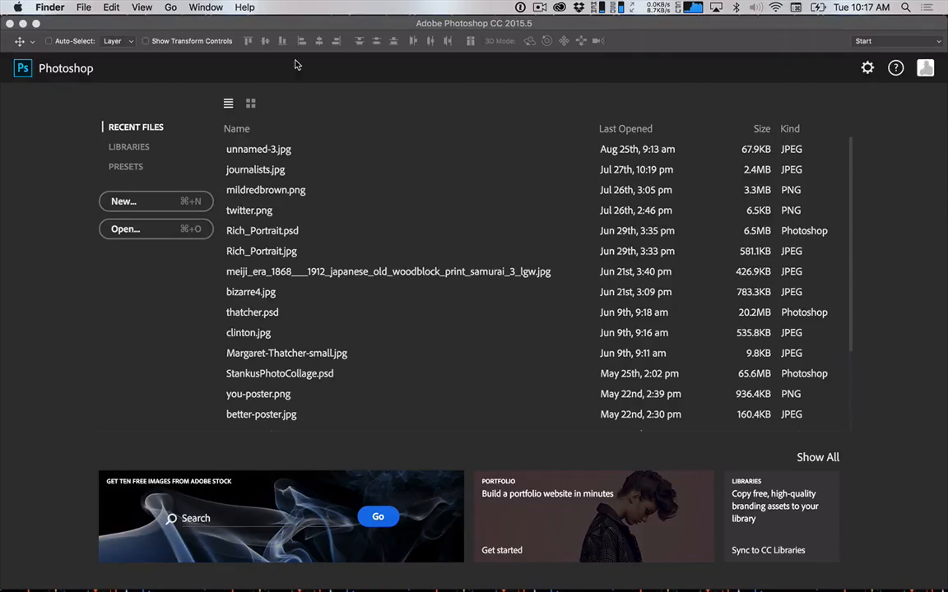
Open Finder's Connect to Server dialog on an empty desktop space and capture a screenshot of the dialog.
key("ctrl+Right")
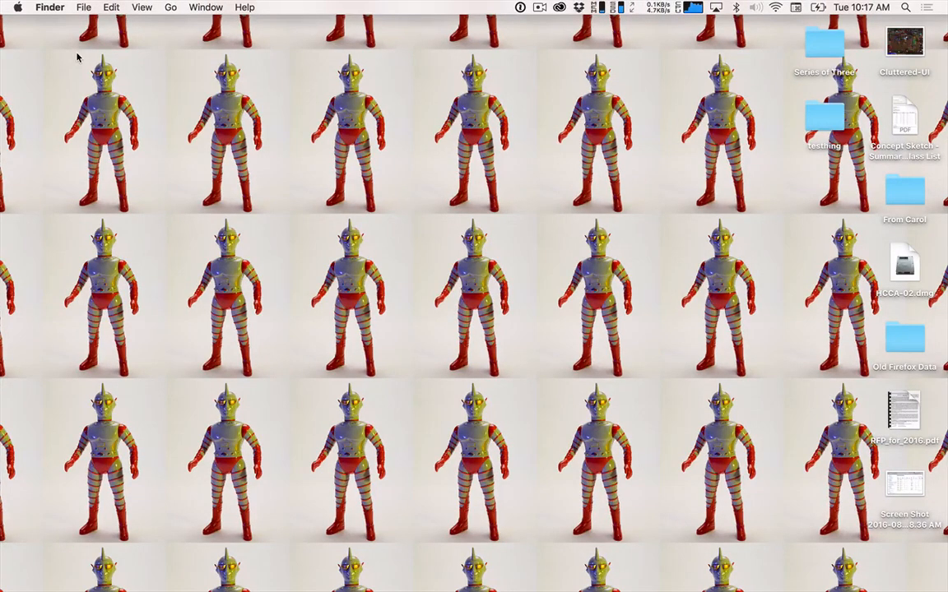
key("super+Tab")
left_click(346, 310)
left_click(170, 8)
left_click(172, 10)
left_click(171, 9)
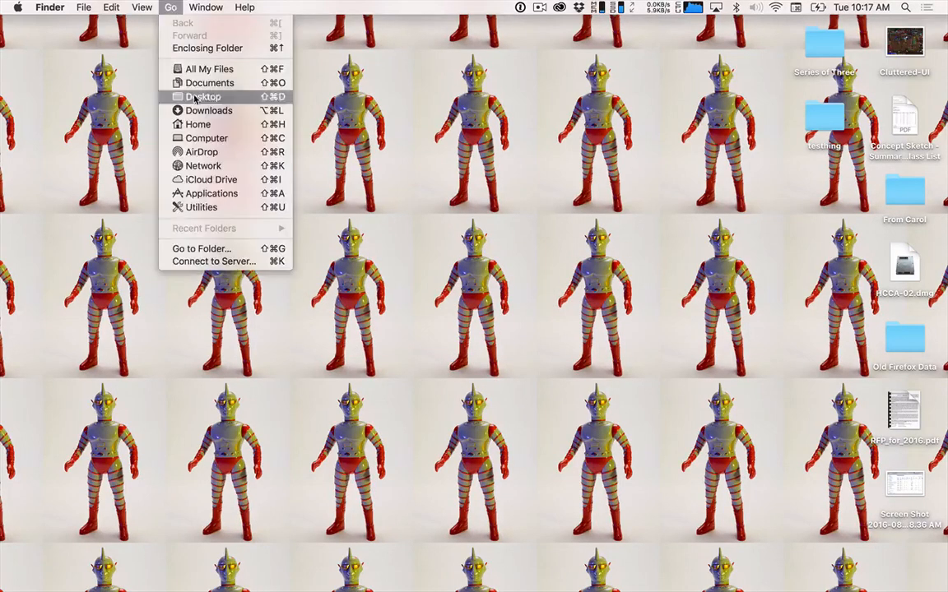
left_click(217, 261)
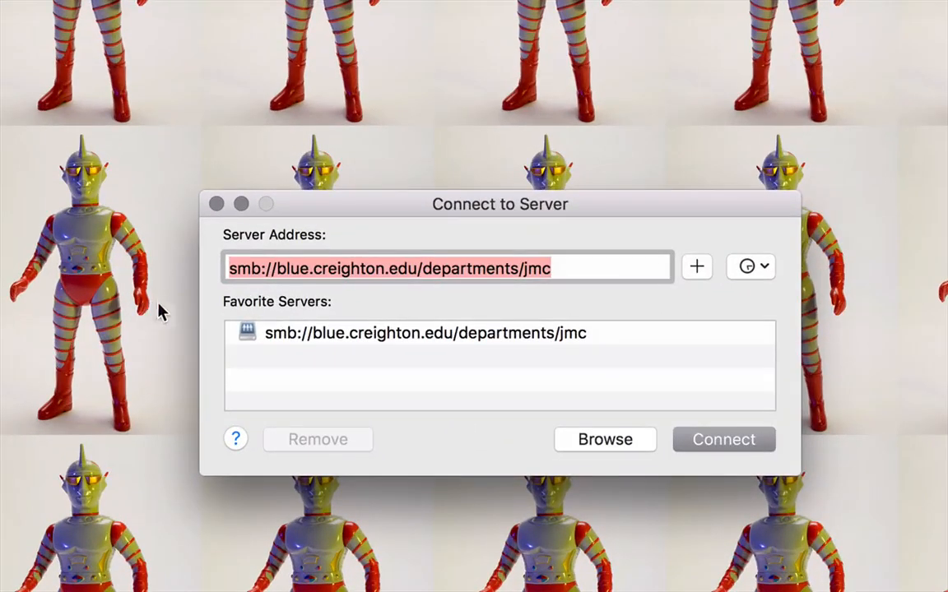
key("super+shift+4")
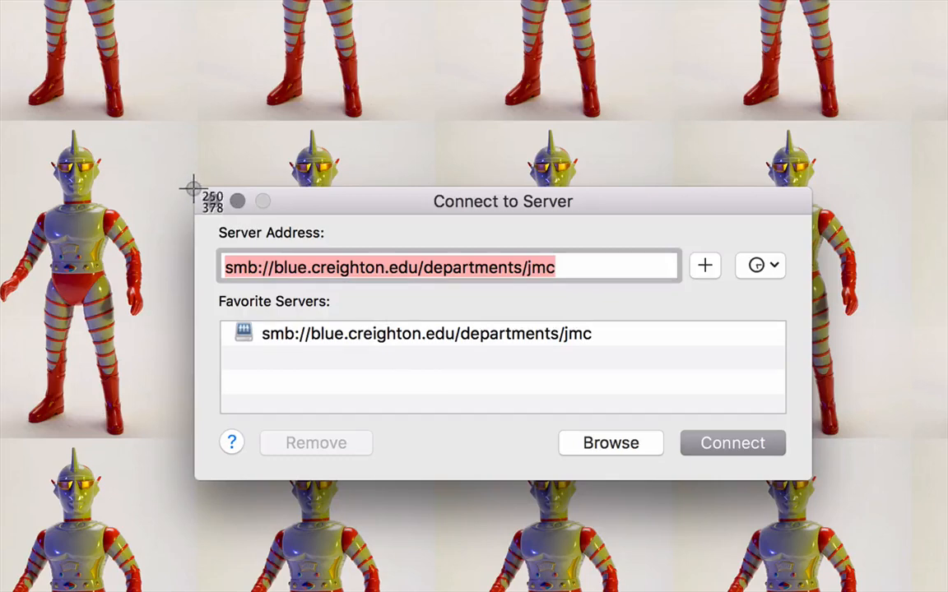
left_click_drag(192, 187, 812, 484)
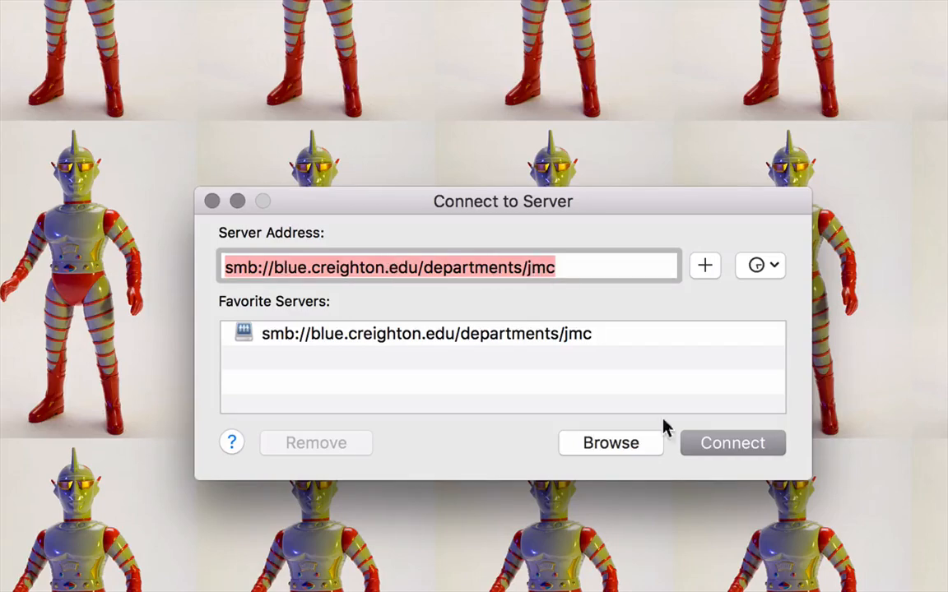
Connect to smb://blue.creighton.edu/departments/jmc and open the instructor's 2016 Fall folder under ClassFiles, 324 Digital Web Foundations.
left_click(734, 455)
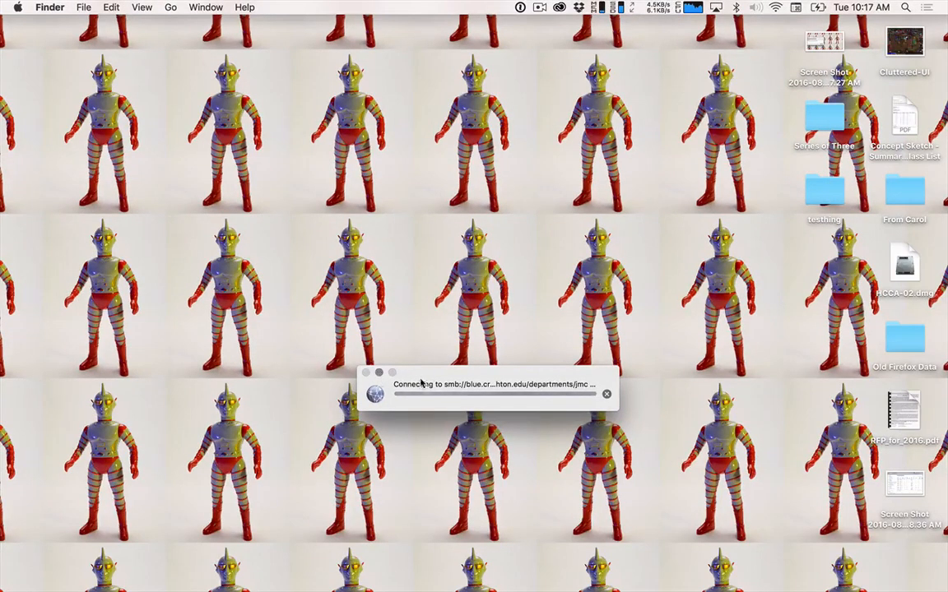
left_click_drag(463, 390, 442, 247)
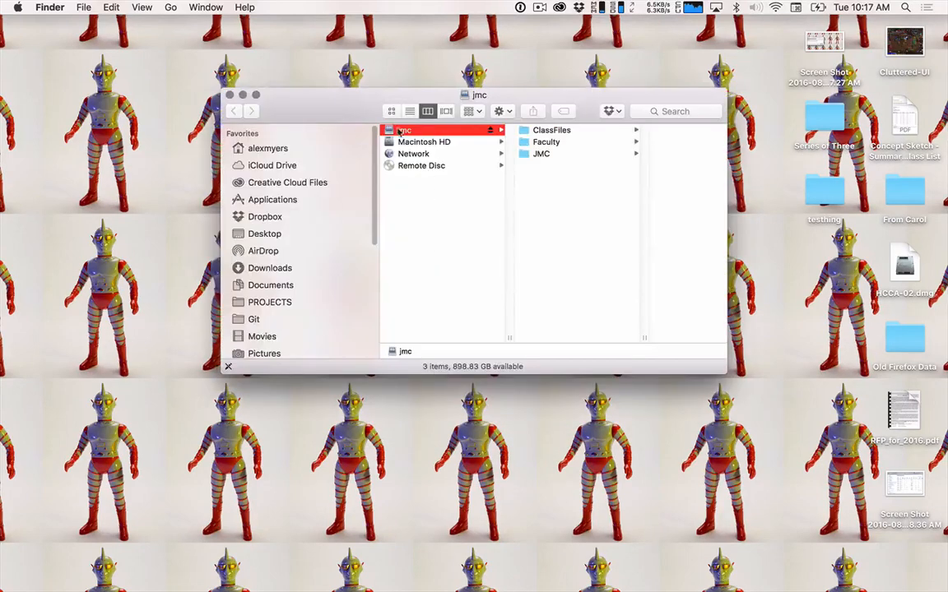
left_click_drag(329, 111, 348, 92)
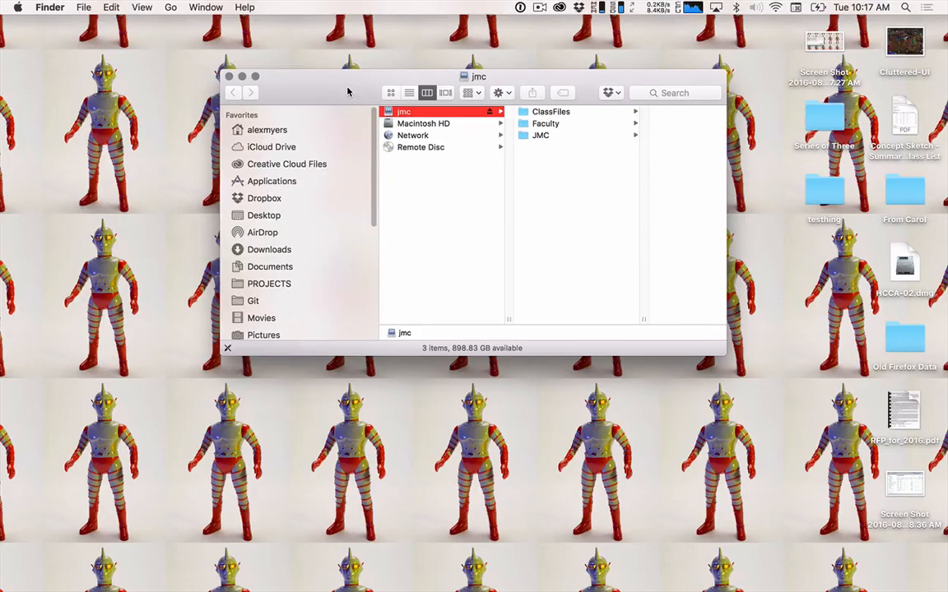
left_click(548, 112)
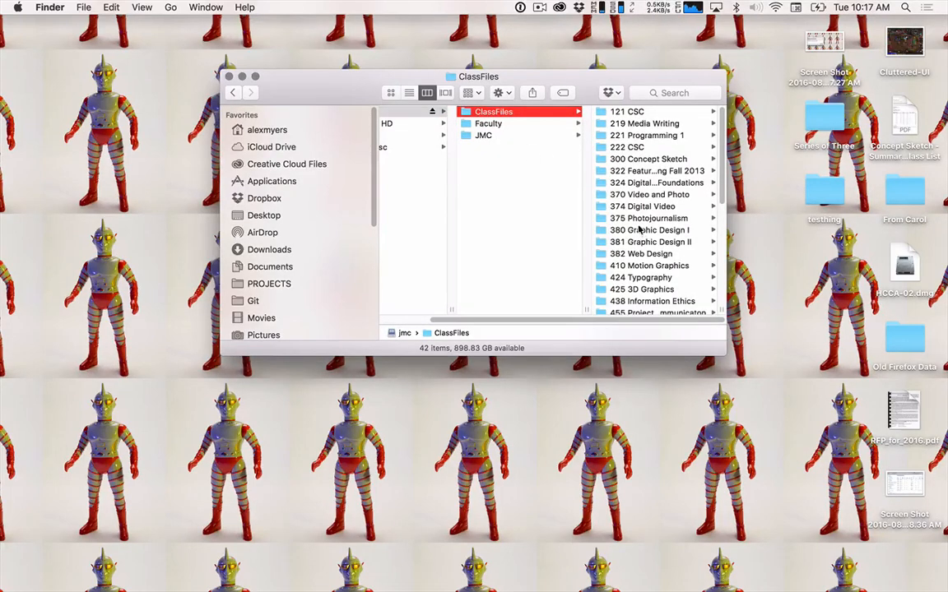
left_click(637, 182)
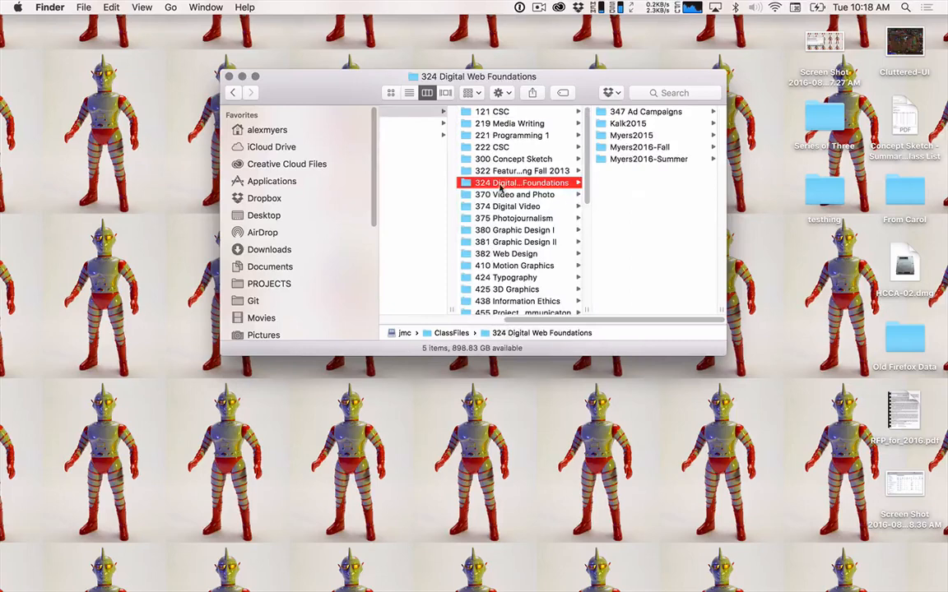
left_click(638, 148)
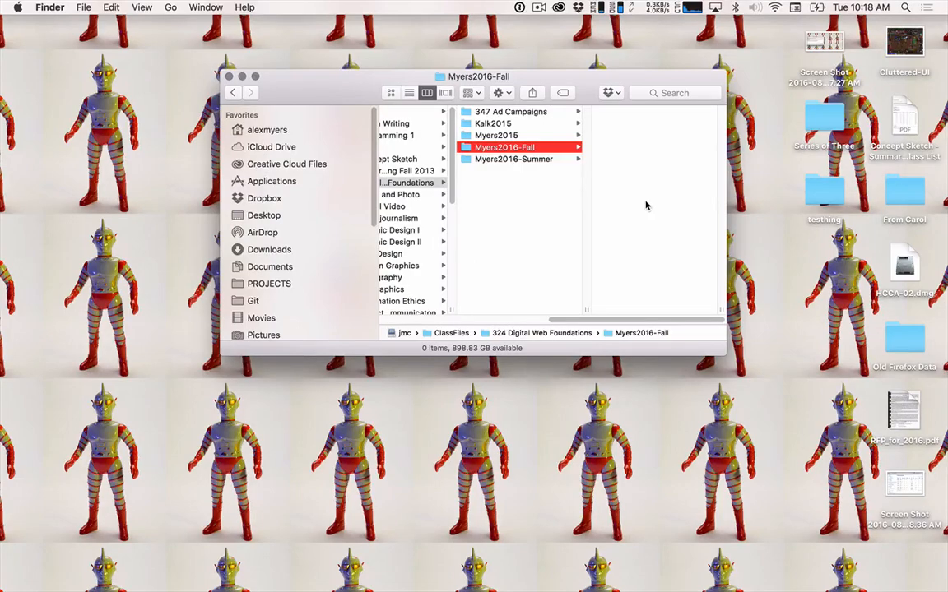
Switch to Safari and look over the Photoshop: Series of 3 assignment page.
key("super+Tab")
key("super+Tab")
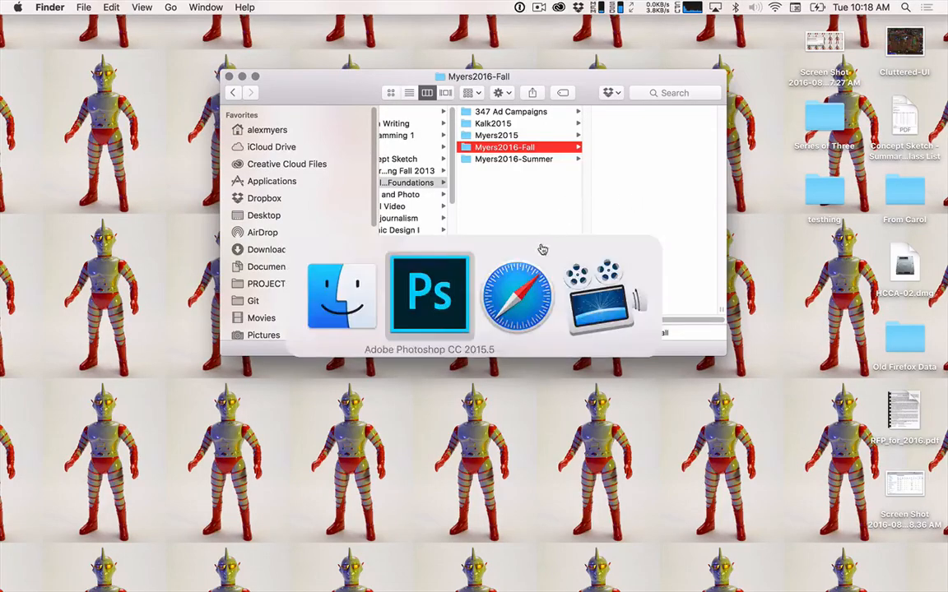
scroll(811, 509, "down", 5)
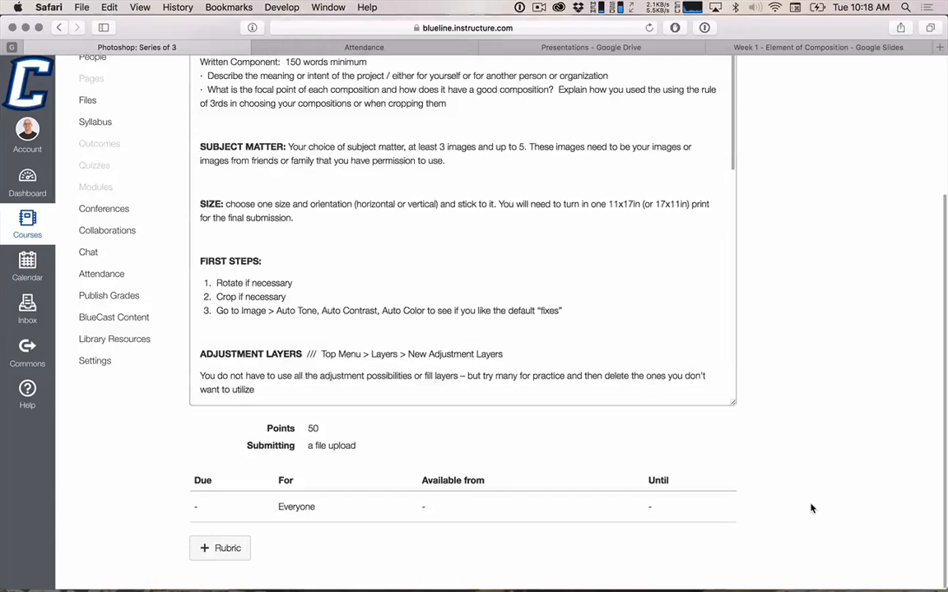
scroll(811, 508, "up", 5)
Open the Calendar app, hide the Our Stuff calendar and show the GDE 324 calendar.
key("alt+space")
type("ca")
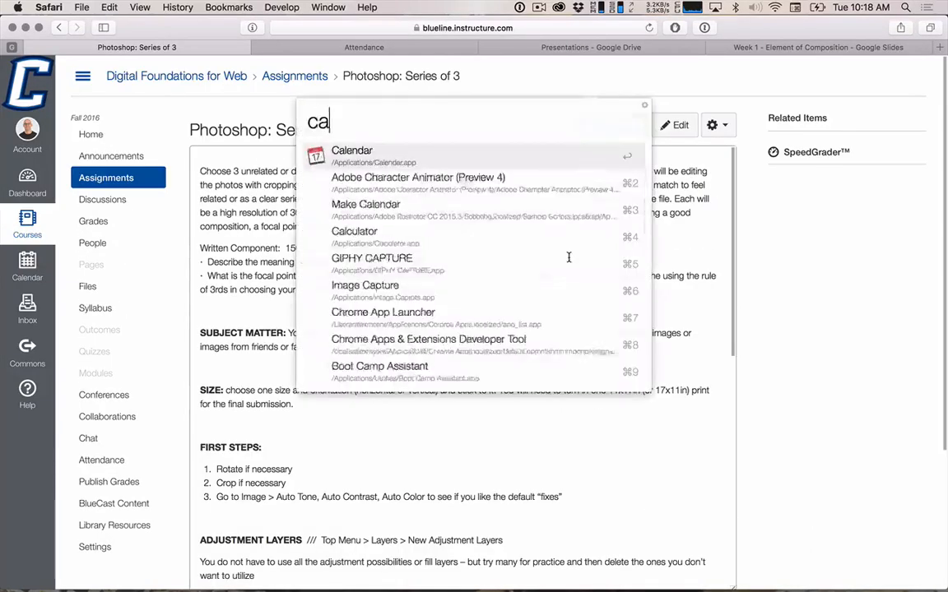
key("Return")
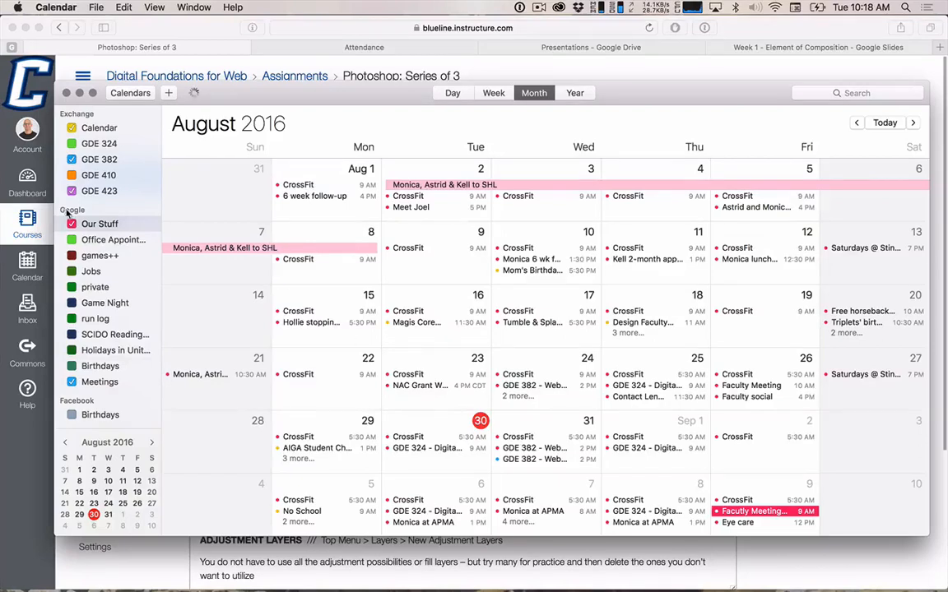
left_click(71, 224)
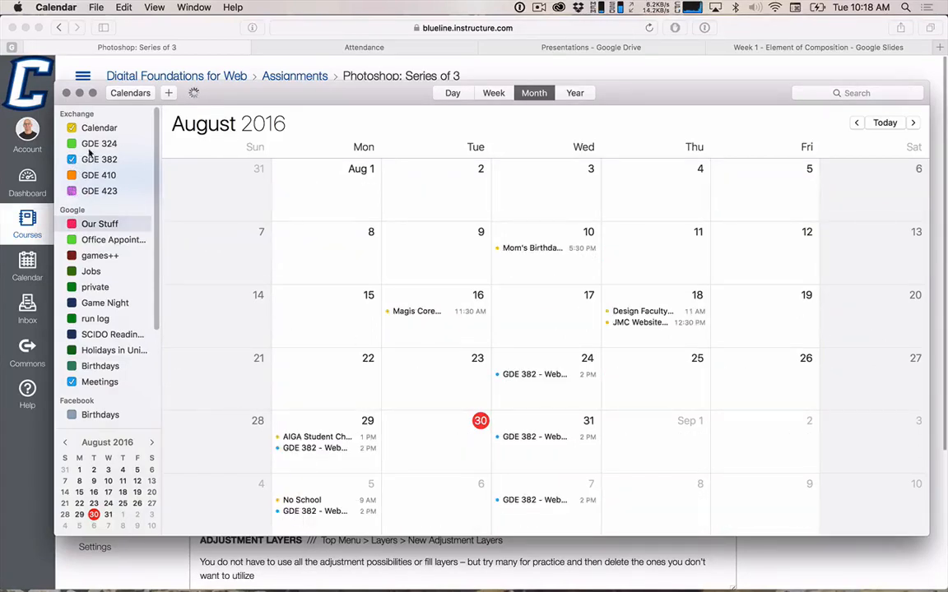
left_click(71, 143)
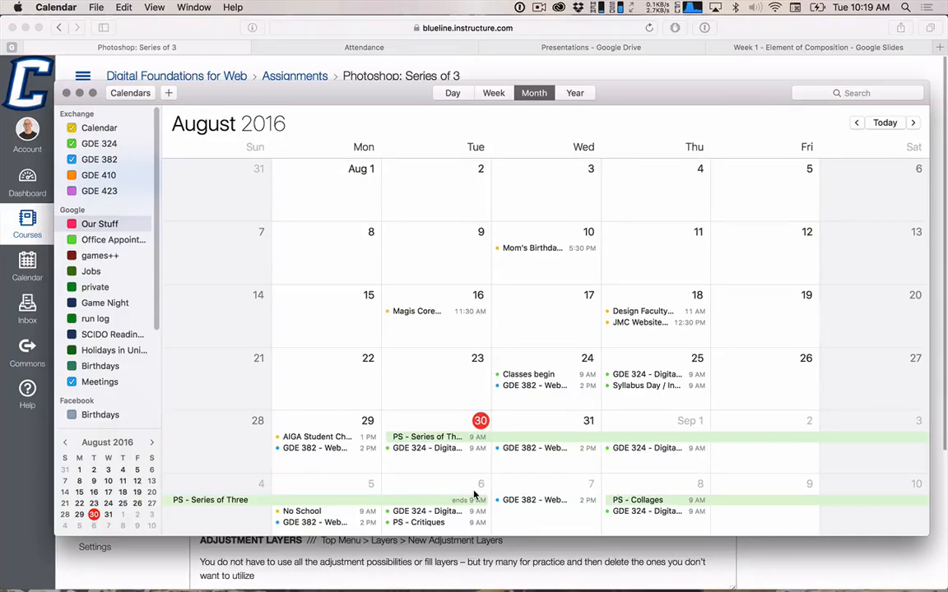
Switch to Finder, move the class server window away from the desktop folders and open the Series of Three folder.
key("super+Tab")
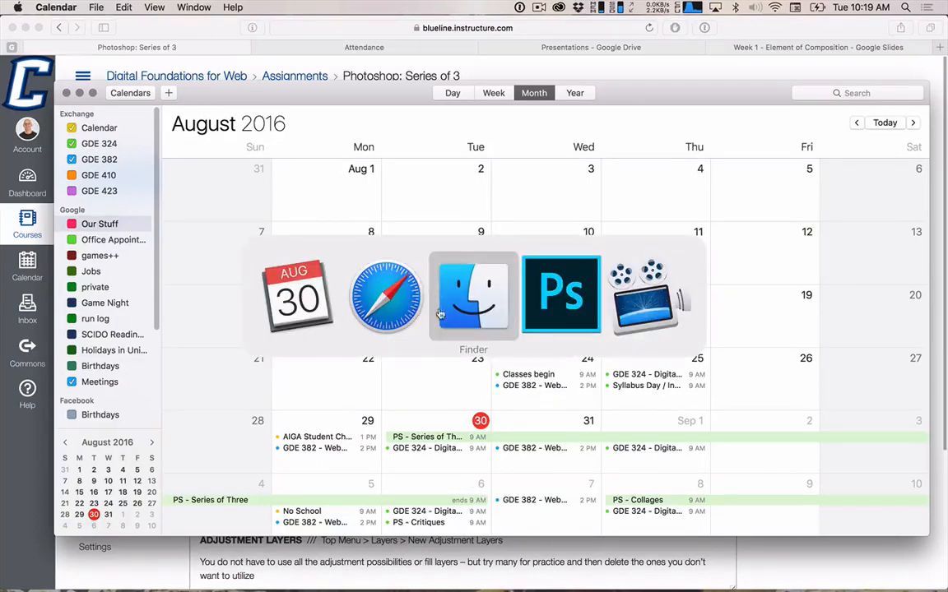
key("super+Tab")
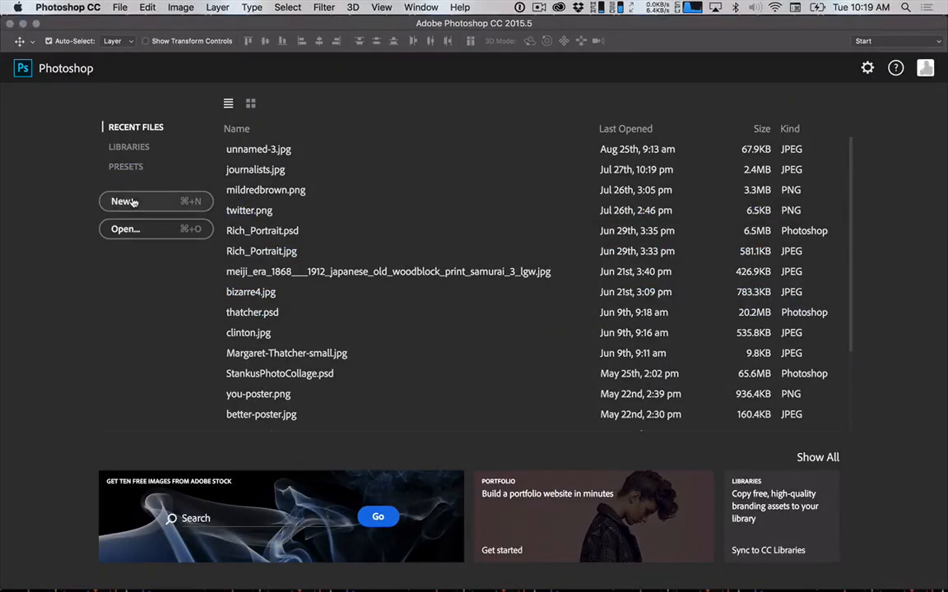
key("super+Tab")
left_click(565, 316)
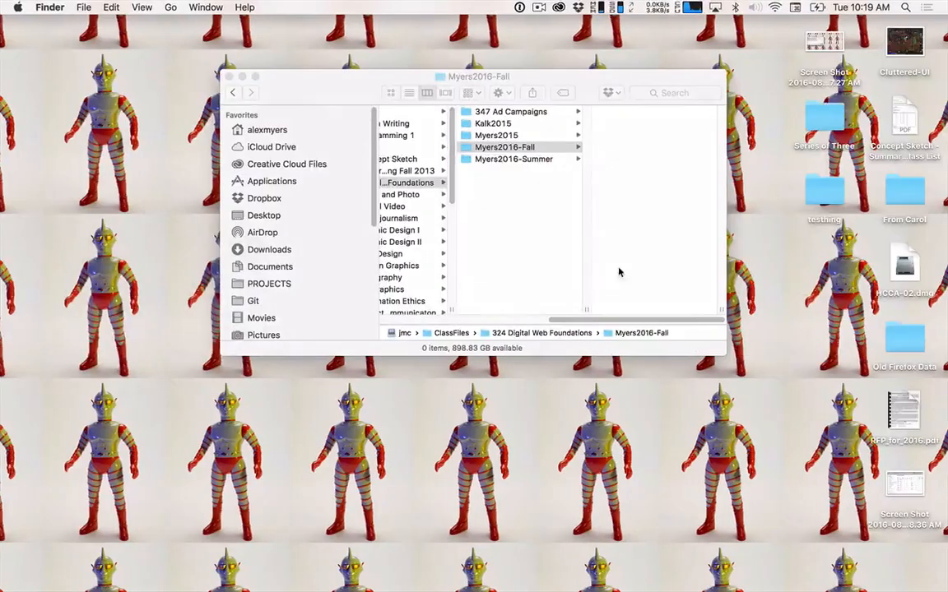
left_click(833, 125)
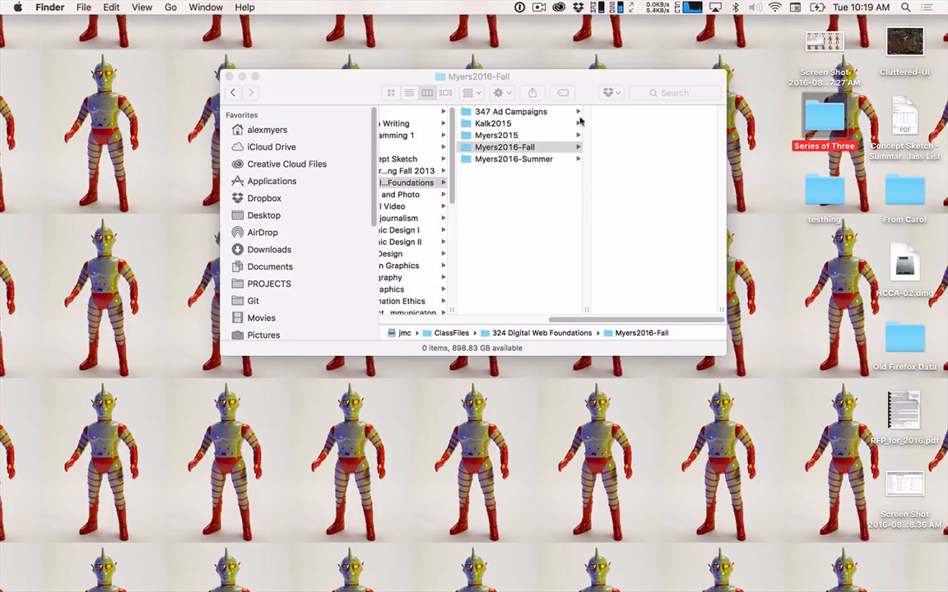
left_click_drag(513, 80, 377, 50)
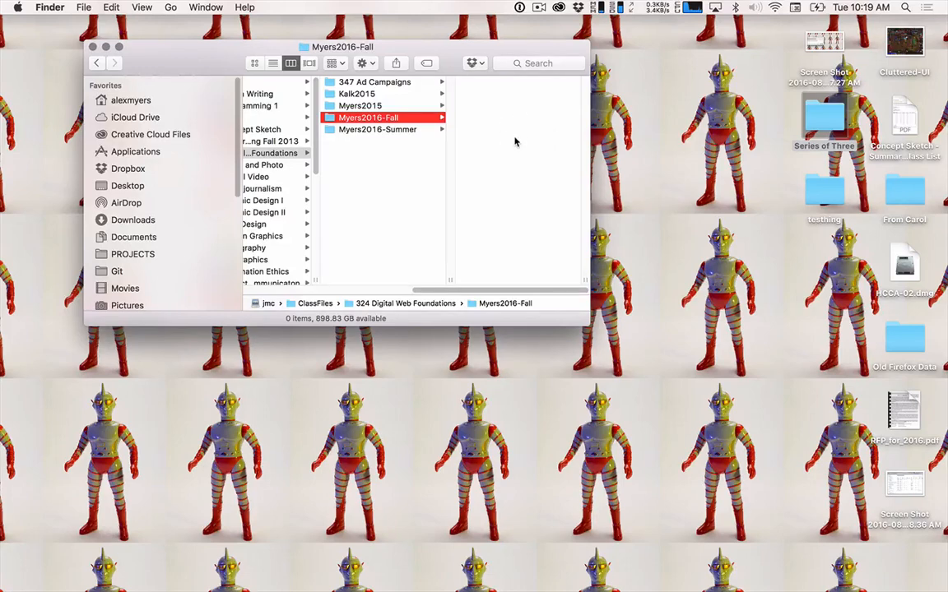
left_click(821, 123)
left_click(728, 141)
left_click(824, 113)
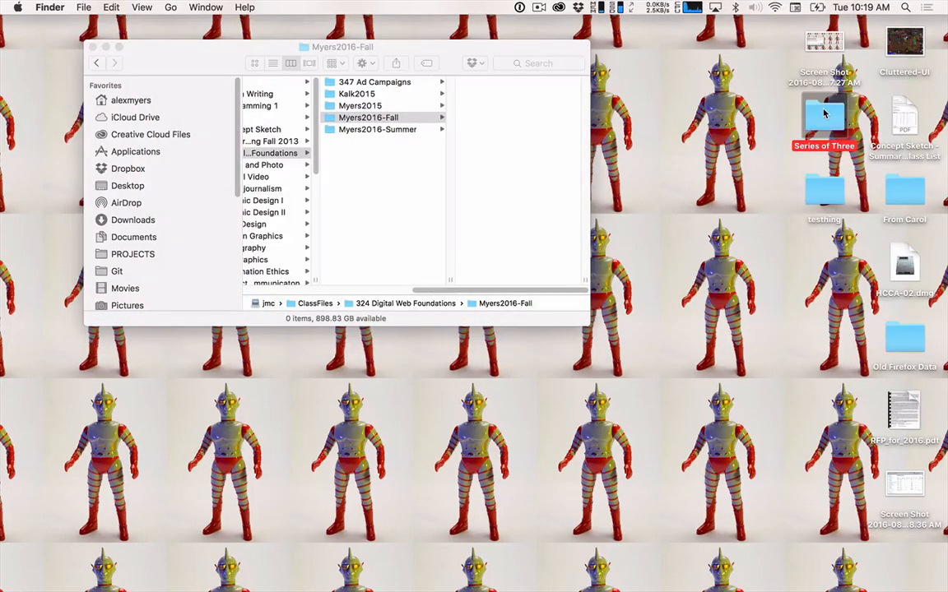
double_click(823, 113)
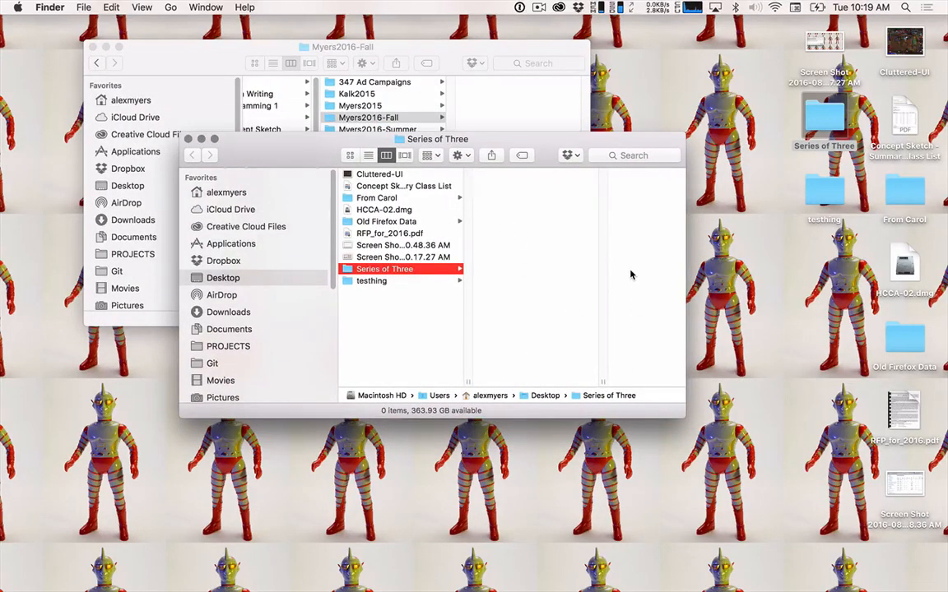
Switch to Photoshop and start a new document using the U.S. Paper document type in Tabloid size.
key("super+Tab")
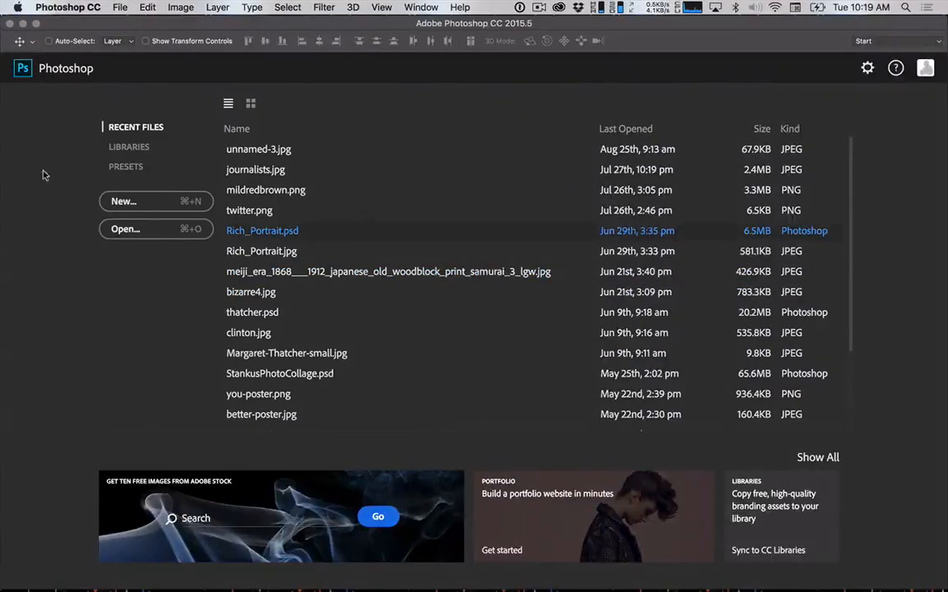
left_click(153, 205)
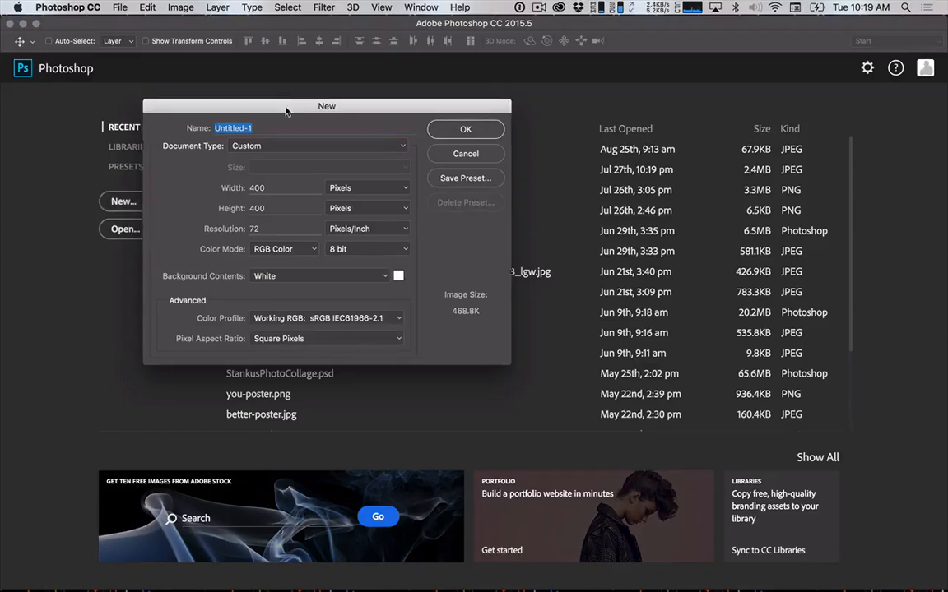
left_click_drag(286, 112, 347, 117)
left_click(341, 151)
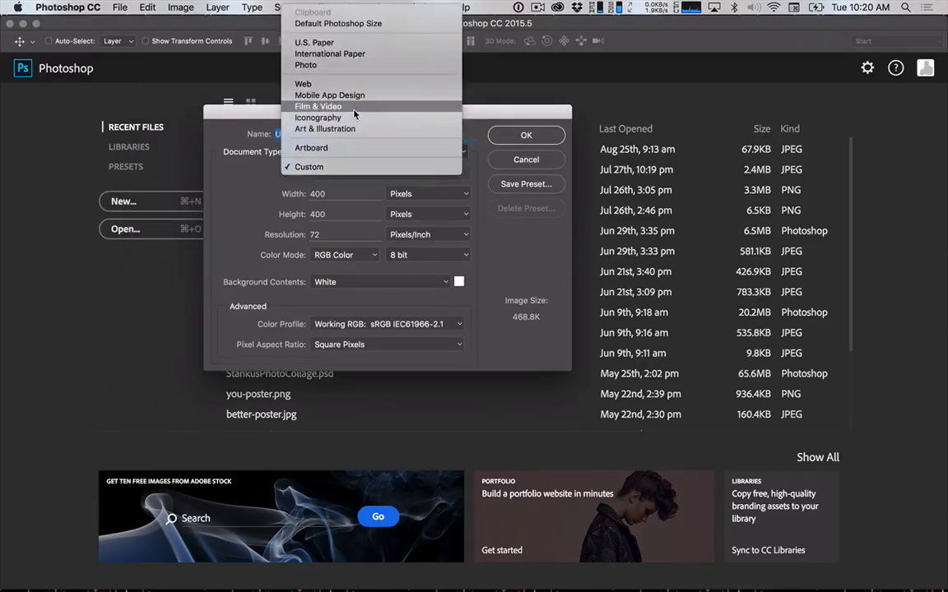
left_click(326, 46)
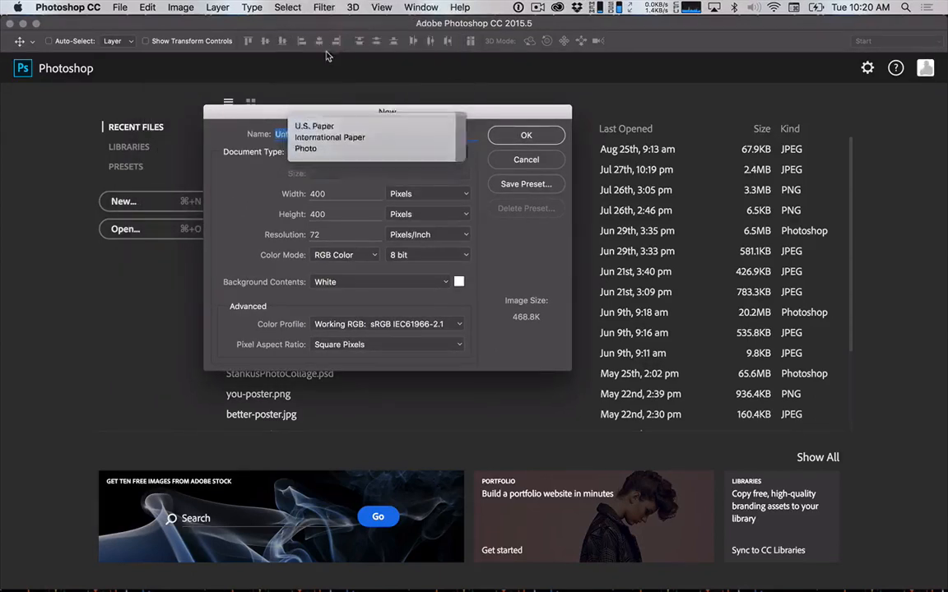
left_click(370, 173)
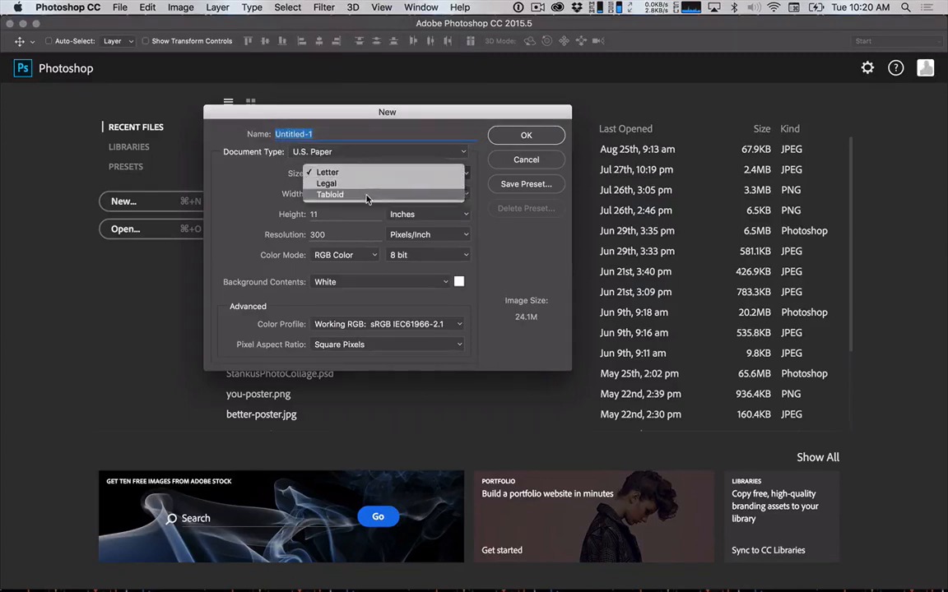
left_click(367, 195)
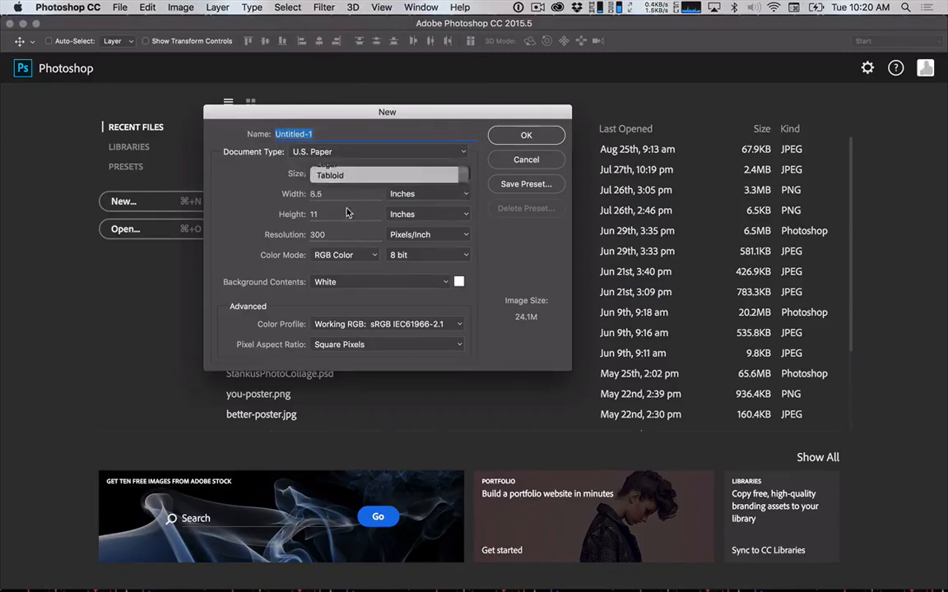
Set the new document's width to 17 inches and height to 11 inches, and create it.
left_click(326, 234)
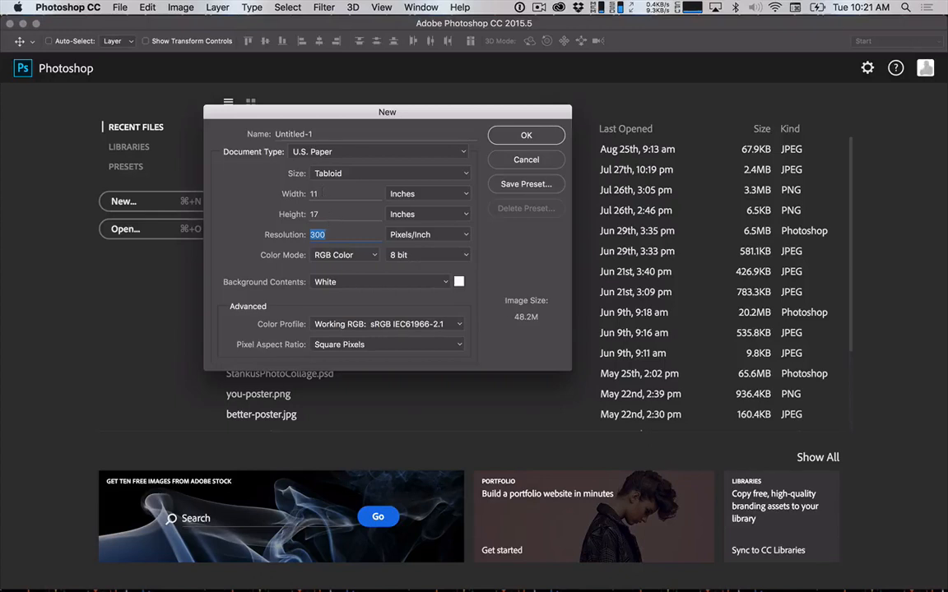
left_click(322, 193)
double_click(322, 193)
type("17")
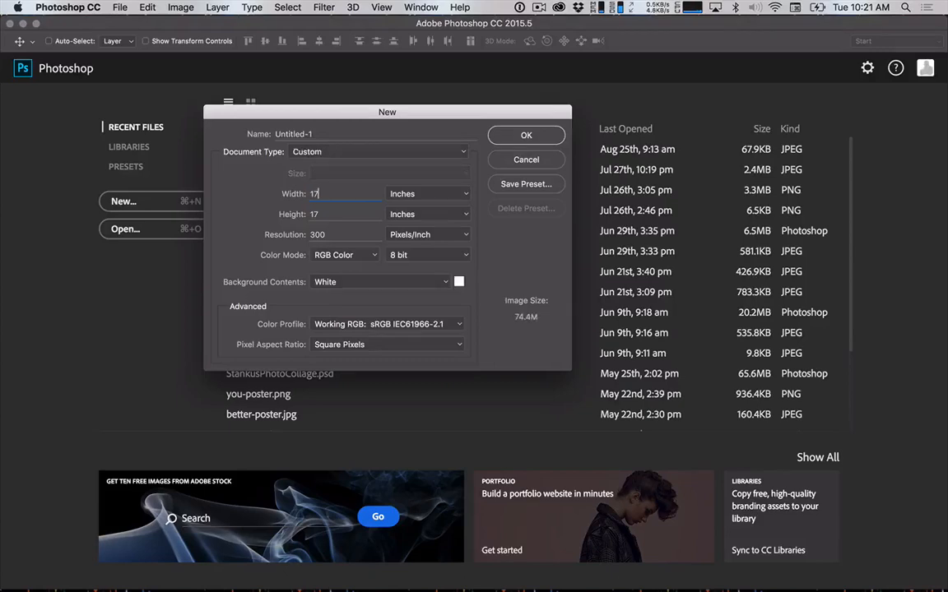
key("Tab")
type("11")
key("Tab")
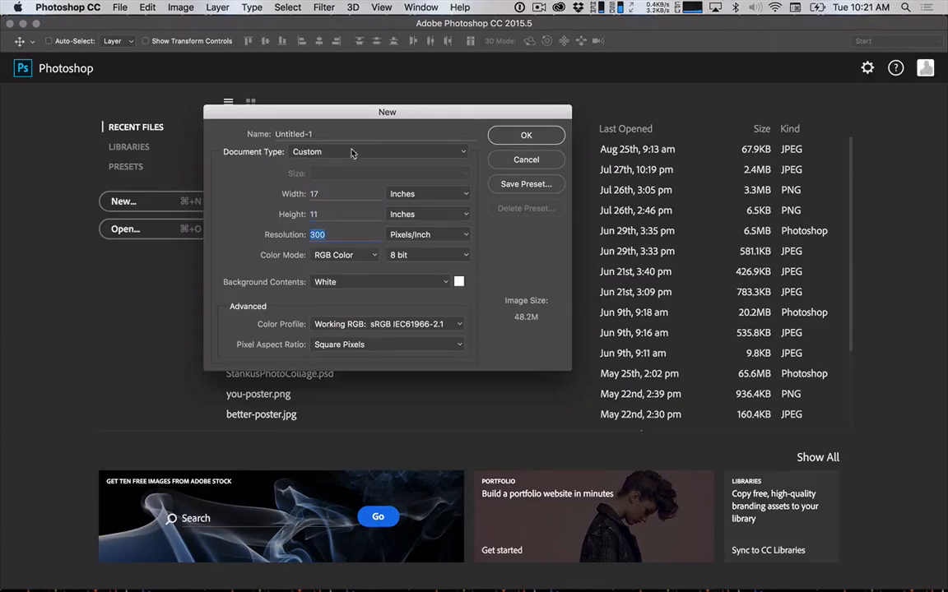
left_click(527, 136)
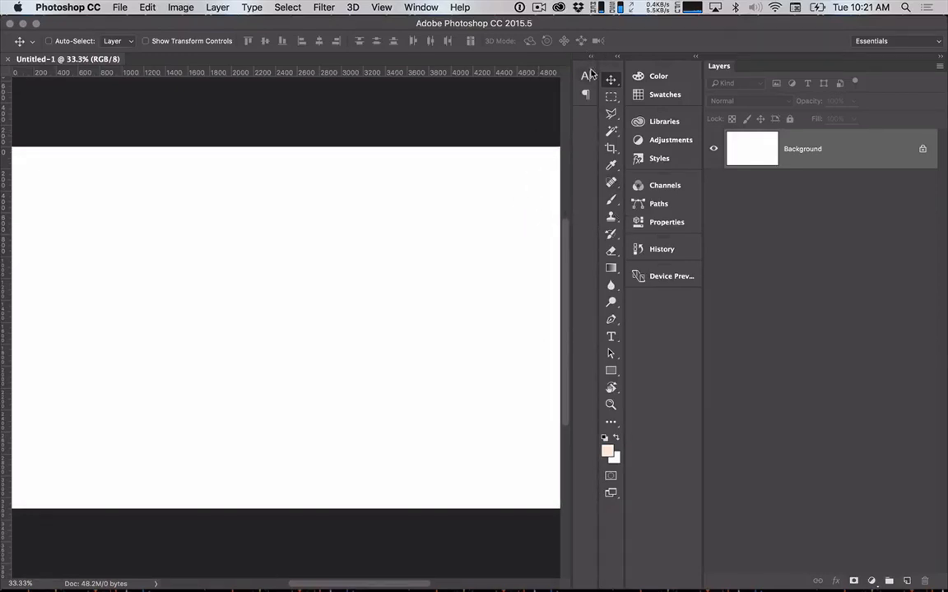
Dock the collapsed Character and Paragraph panels below Device Preview in the neighbouring panel column.
left_click_drag(585, 76, 672, 381)
left_click_drag(685, 340, 661, 285)
left_click_drag(585, 76, 652, 260)
left_click_drag(667, 324, 668, 320)
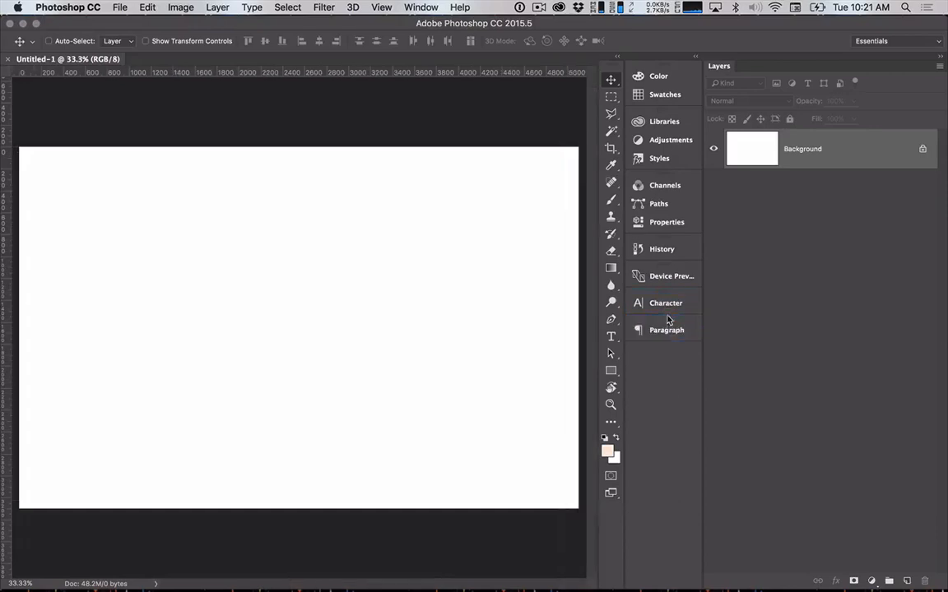
Reset the Essentials workspace to its default panel layout and keep Essentials as the active workspace.
left_click(871, 40)
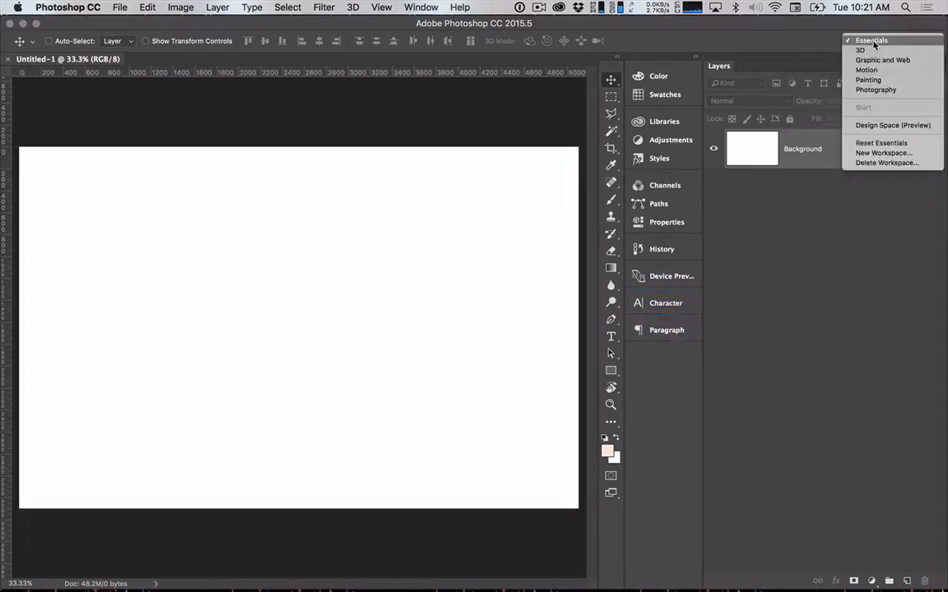
left_click(878, 143)
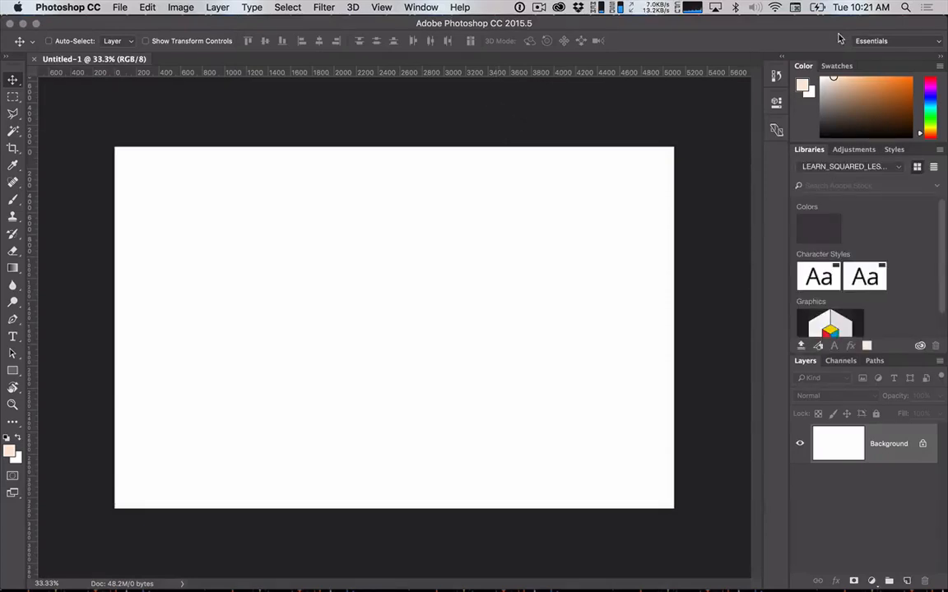
left_click(870, 40)
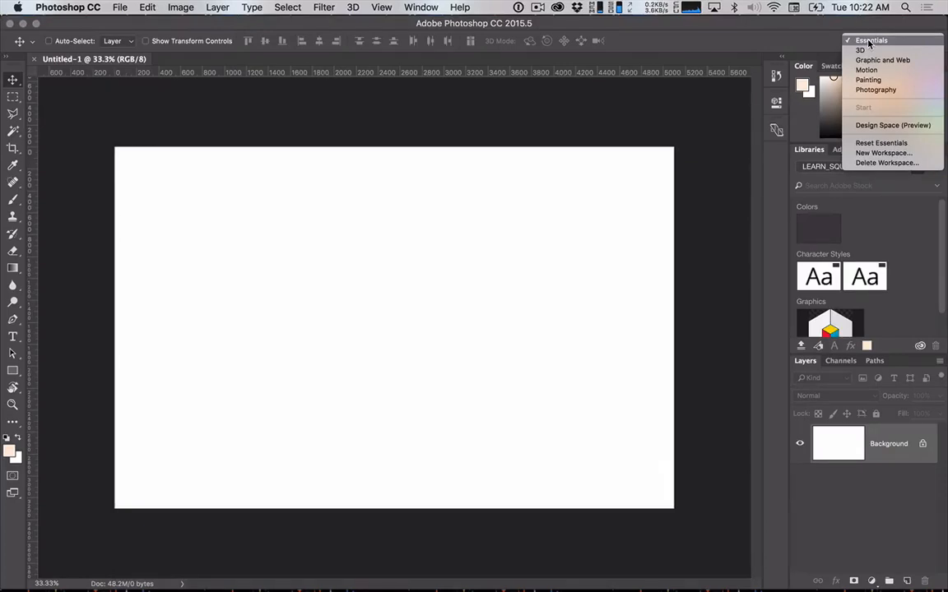
left_click(869, 43)
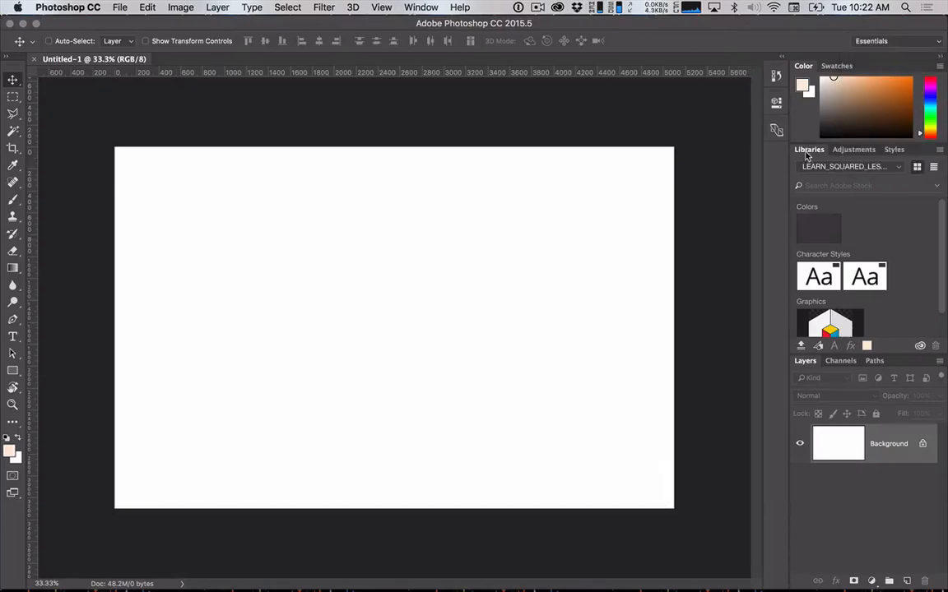
Try rearranging the toolbar and the panel dock around the document with Adjustments shown, and reset the Essentials workspace.
left_click(852, 151)
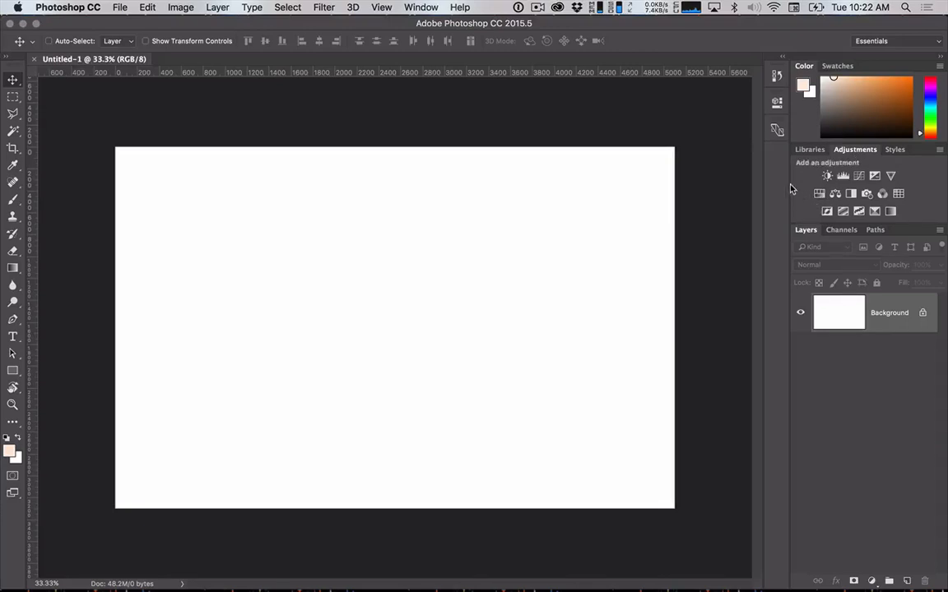
left_click_drag(15, 59, 749, 55)
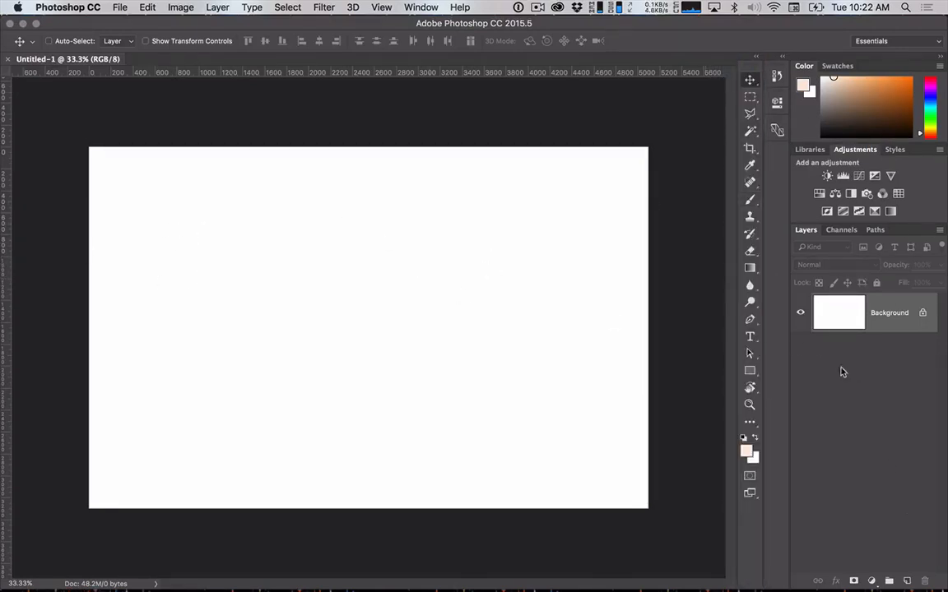
left_click_drag(748, 62, 13, 59)
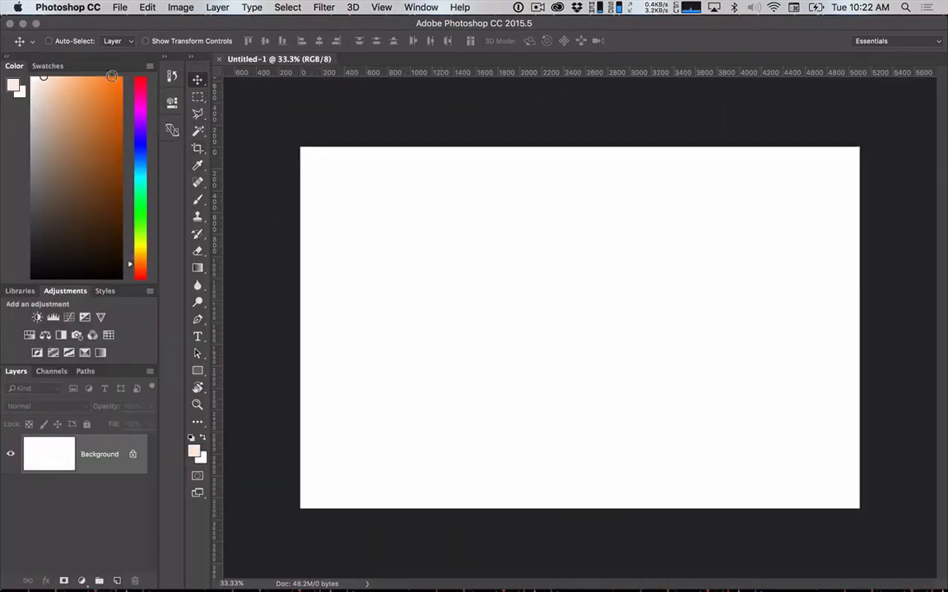
left_click_drag(79, 54, 941, 49)
left_click(939, 45)
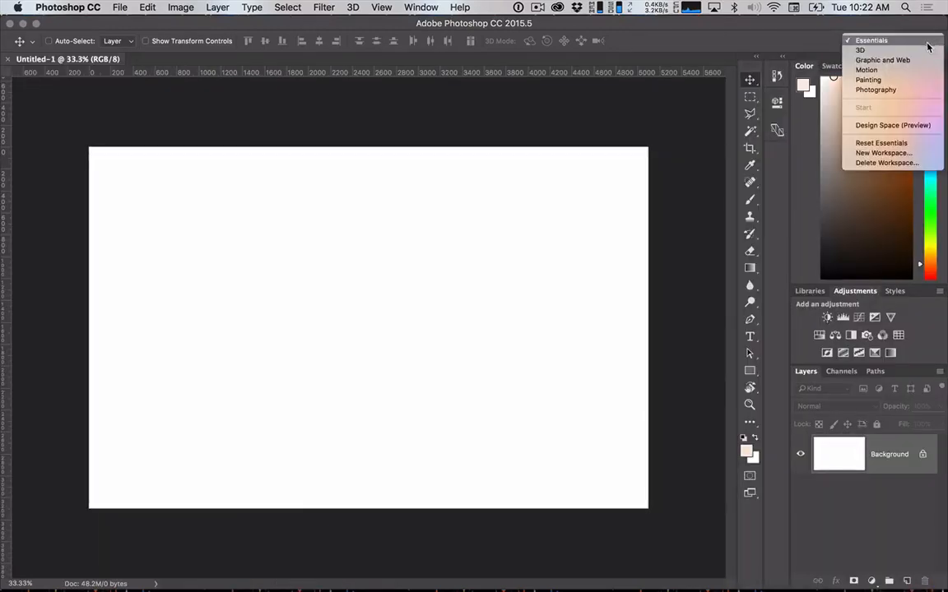
left_click(892, 143)
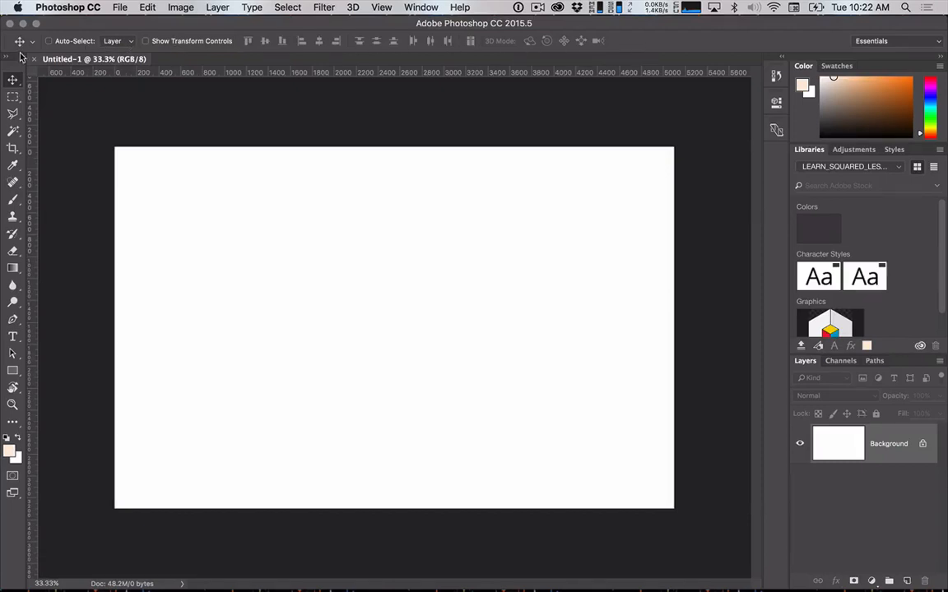
Look at the options for the Marquee, Lasso and Magic Wand tools, and return to the Move tool.
left_click(12, 96)
left_click(12, 113)
left_click(12, 130)
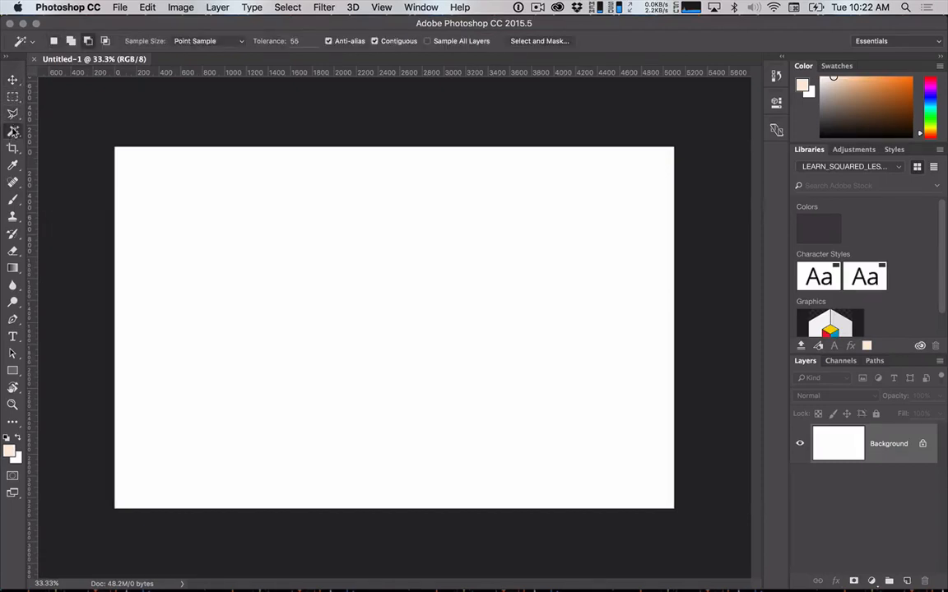
left_click(12, 79)
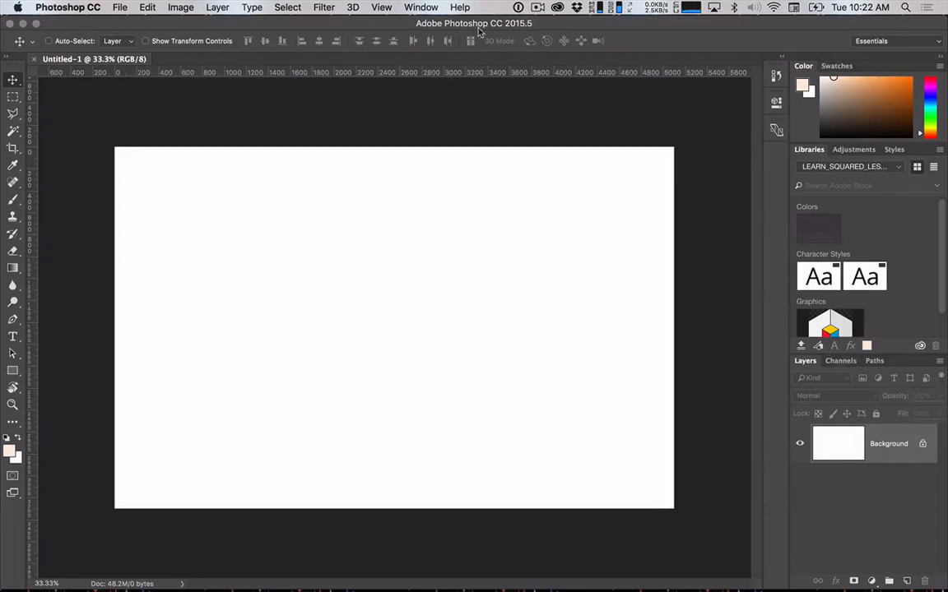
Open the Glyphs panel, docking it between Libraries and Layers, and close it again.
left_click(420, 7)
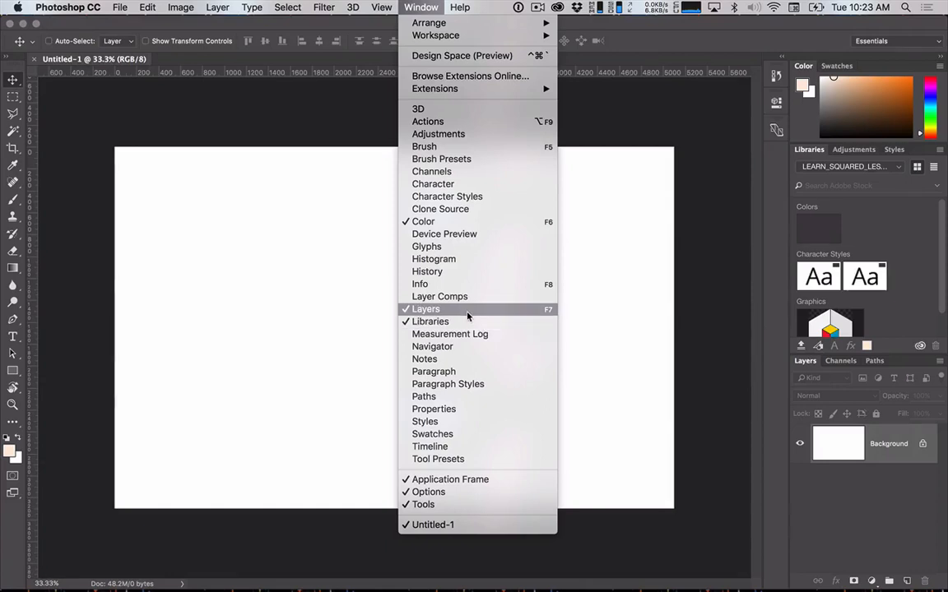
key("Escape")
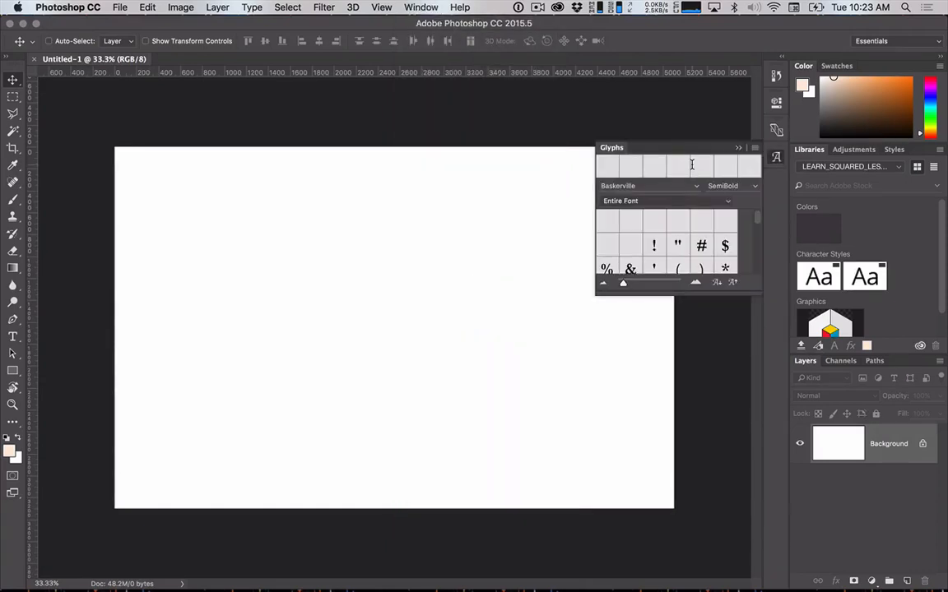
left_click_drag(668, 148, 848, 356)
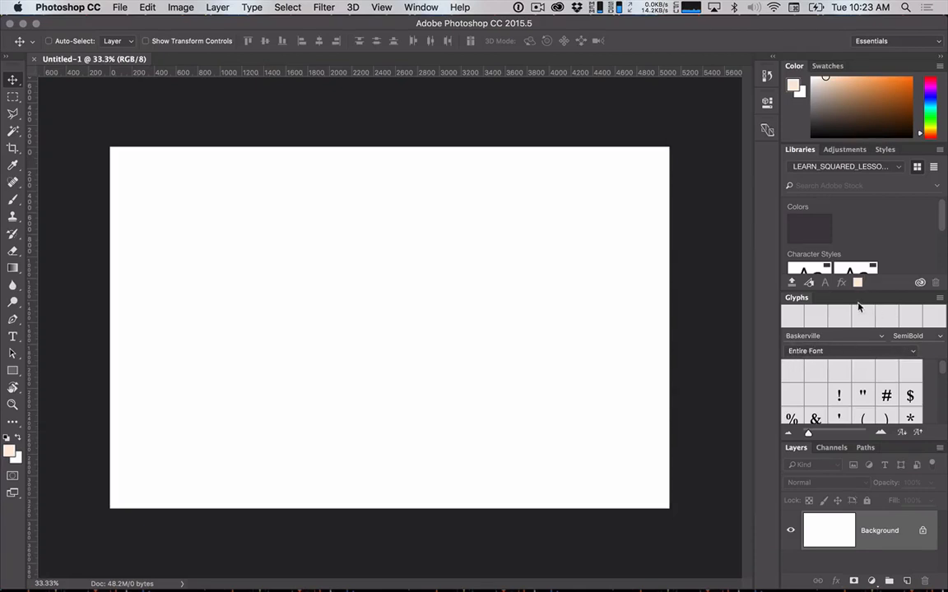
left_click(939, 298)
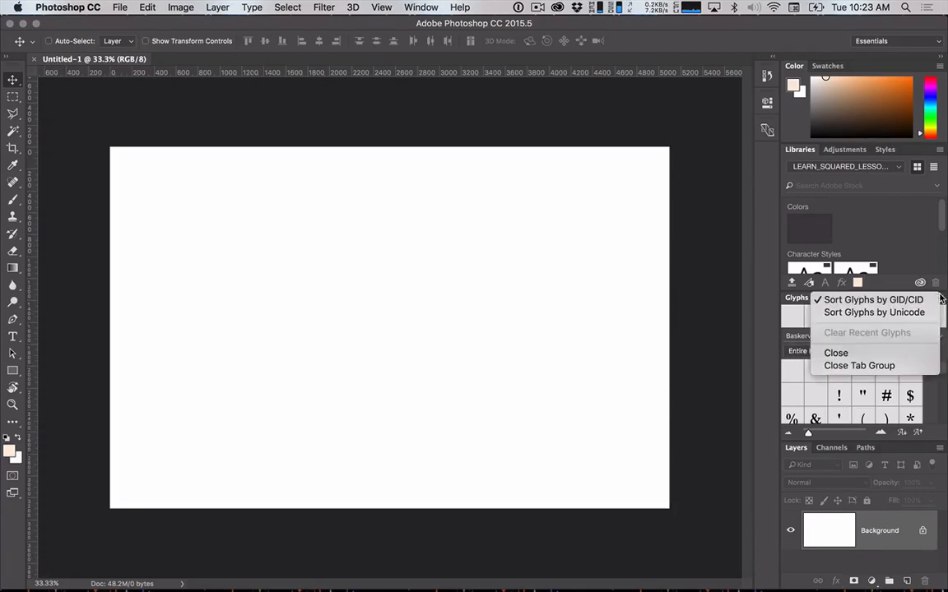
left_click(879, 354)
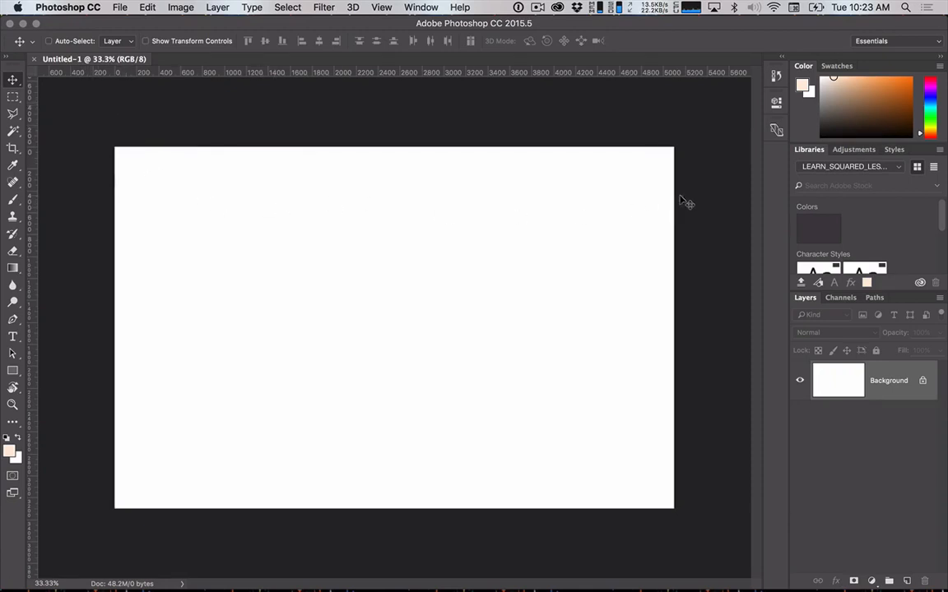
Bring the Adjustments panel forward in Photoshop, and switch to Safari with a new browser window.
left_click(835, 151)
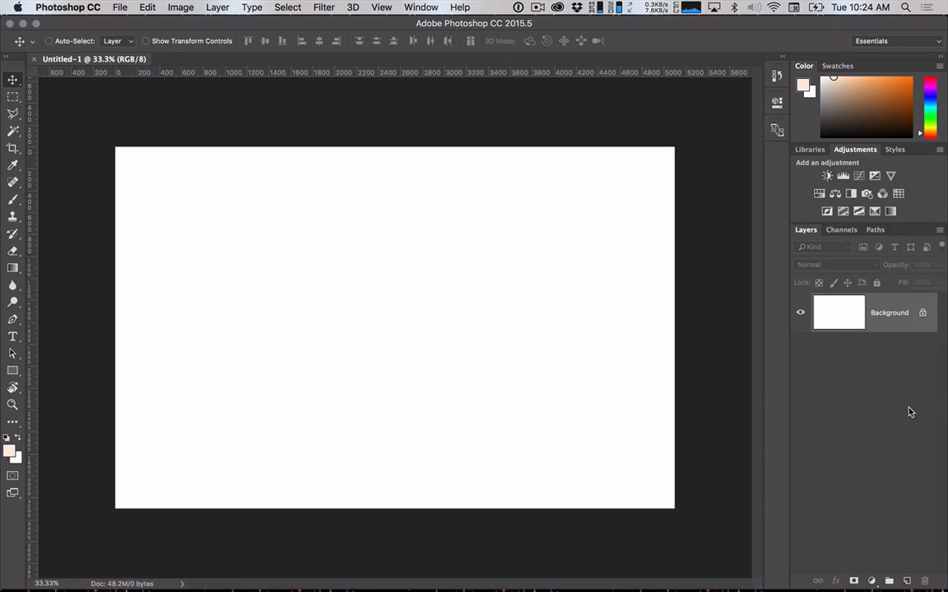
key("super+Tab")
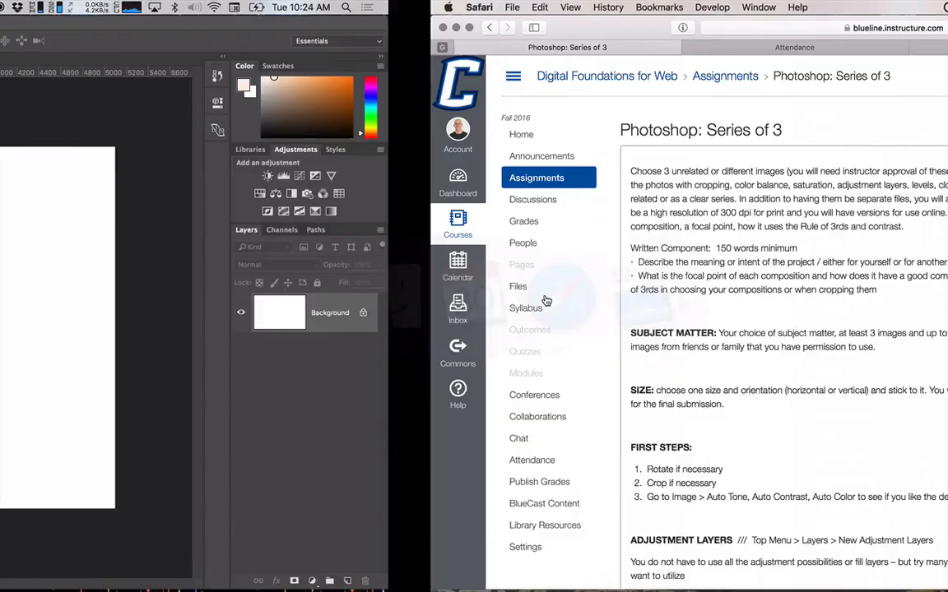
left_click(544, 300)
key("super+n")
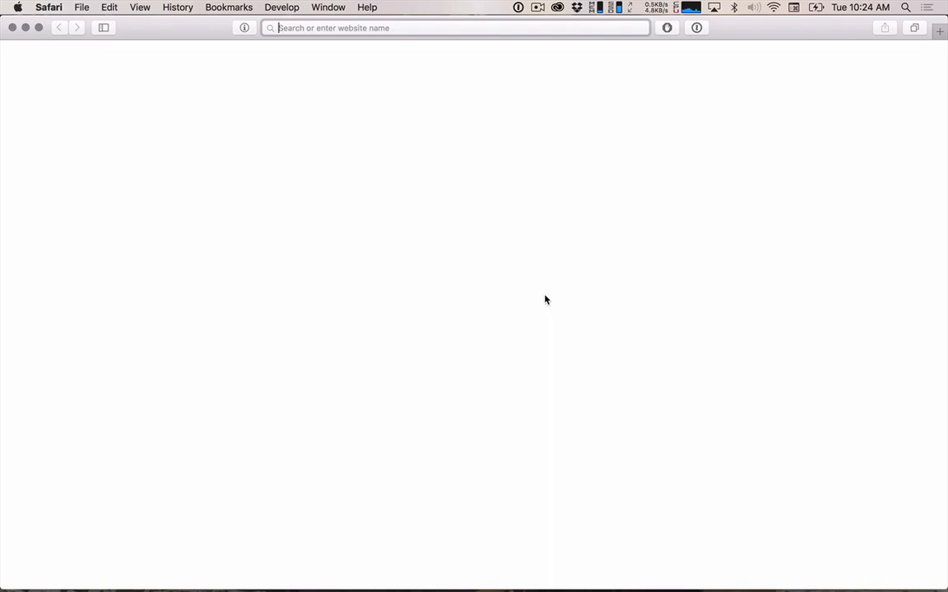
Search the web for "wikimedia commons" and open the Wikimedia Commons main page from the results.
type("wikimedi")
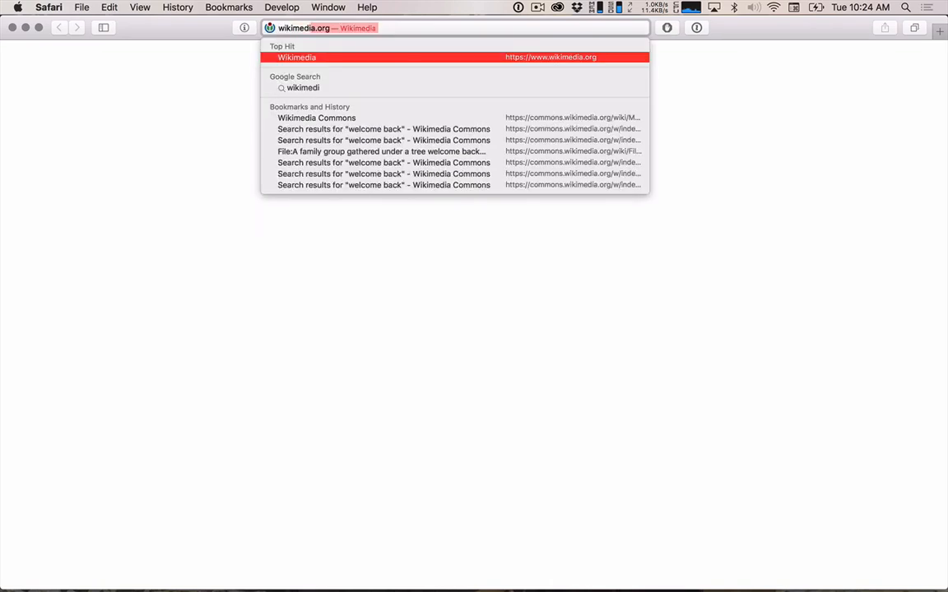
type("a commons")
key("Return")
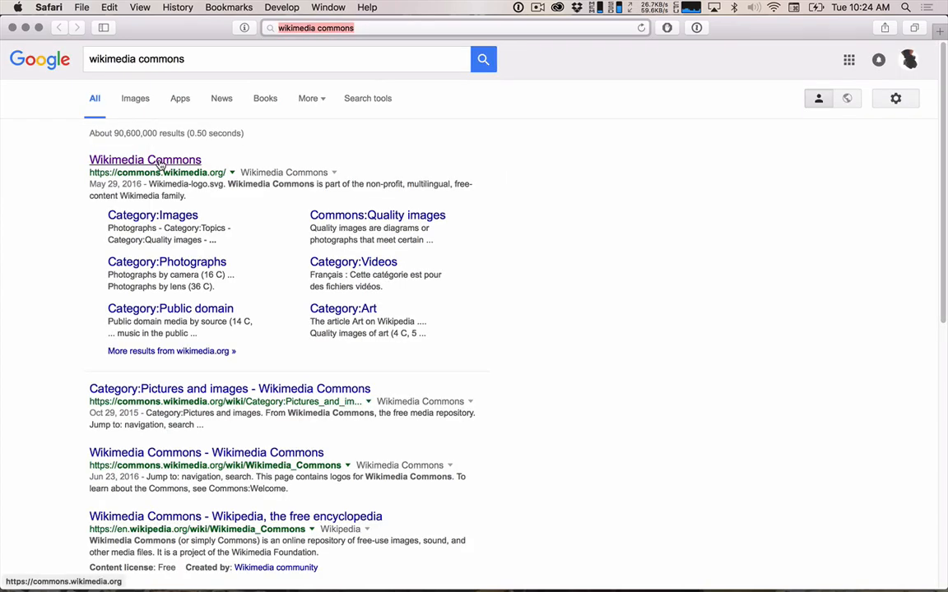
left_click(159, 163)
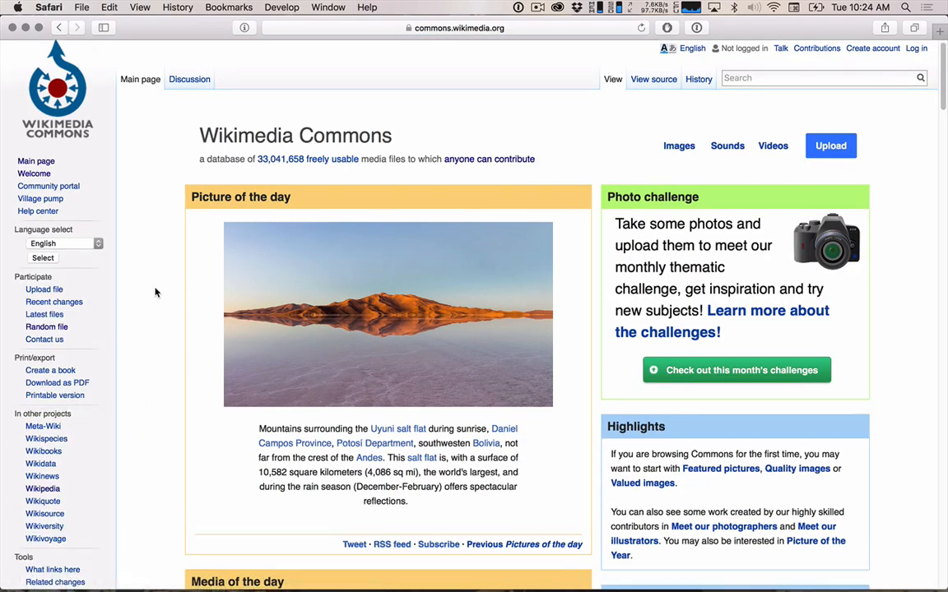
scroll(155, 292, "down", 5)
scroll(154, 292, "up", 5)
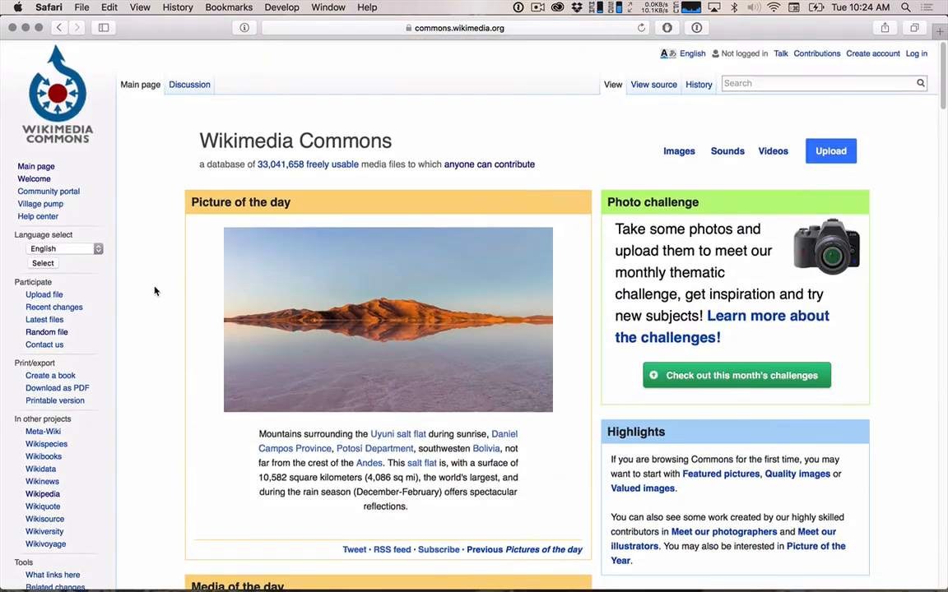
Open the Images category on Wikimedia Commons and look over its subcategories.
left_click(765, 82)
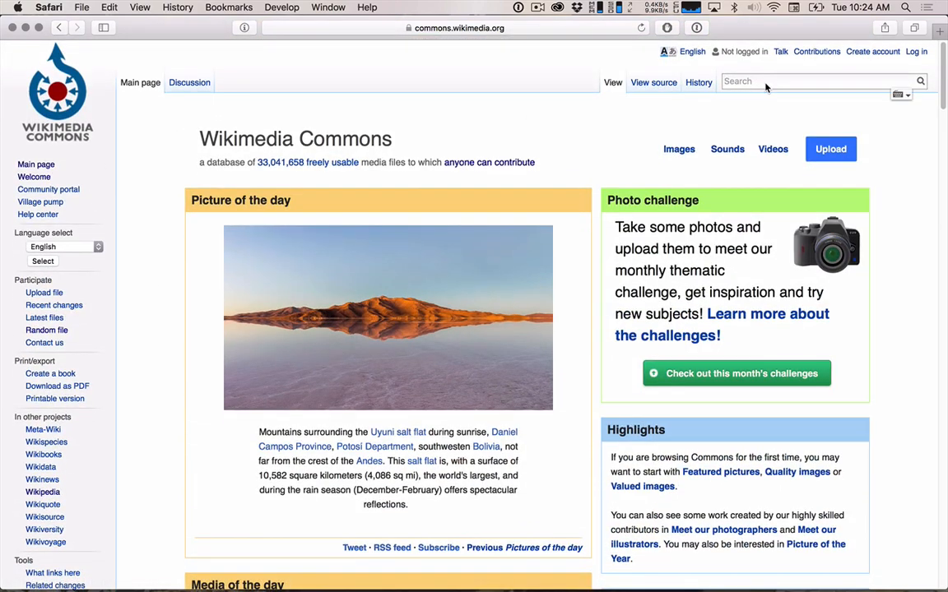
left_click(673, 150)
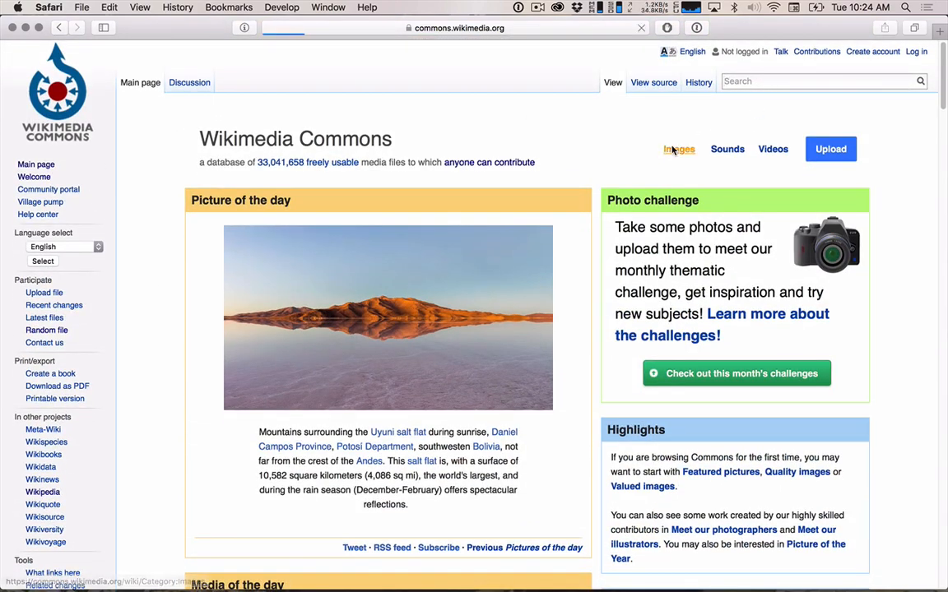
scroll(537, 432, "down", 1)
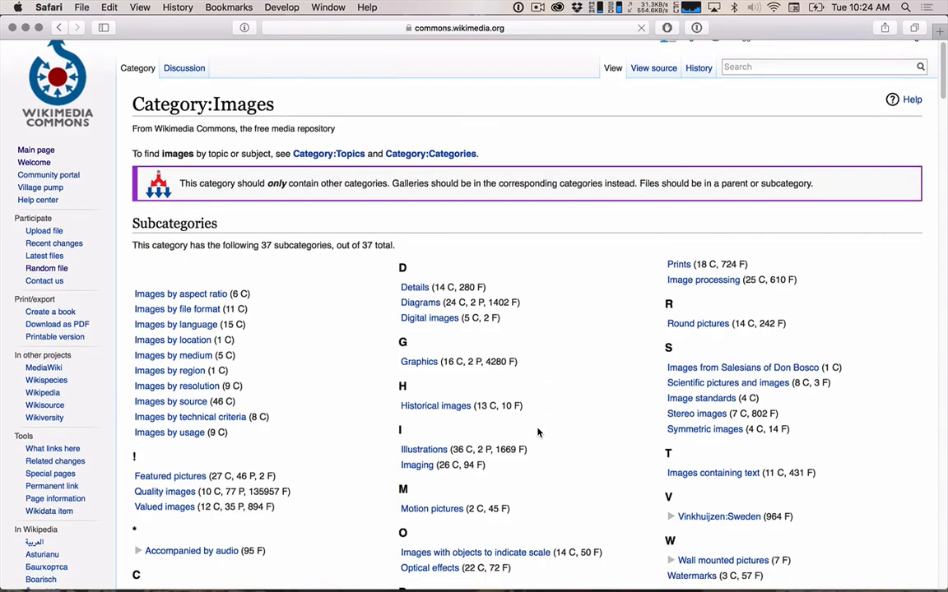
scroll(537, 431, "down", 5)
scroll(537, 432, "up", 3)
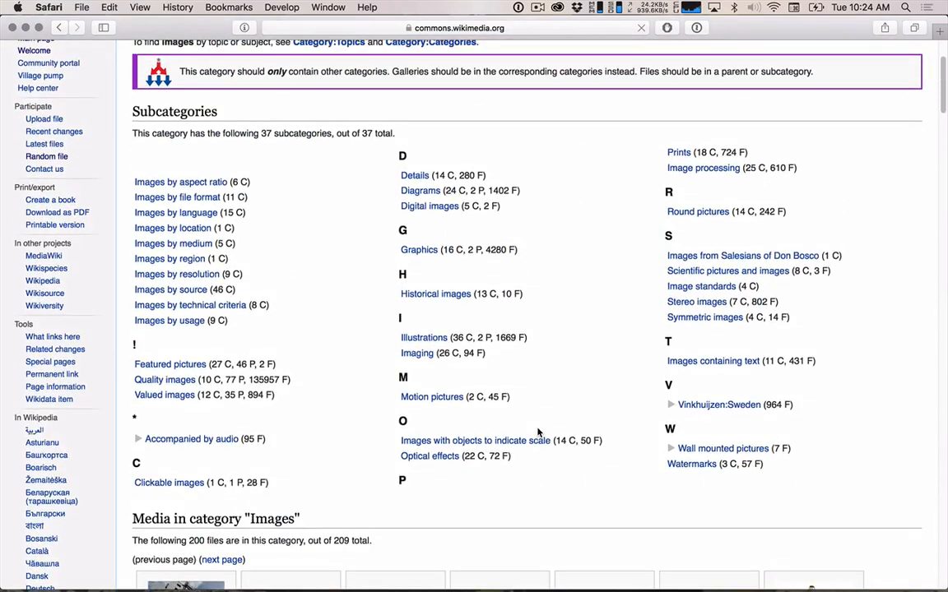
scroll(537, 432, "up", 2)
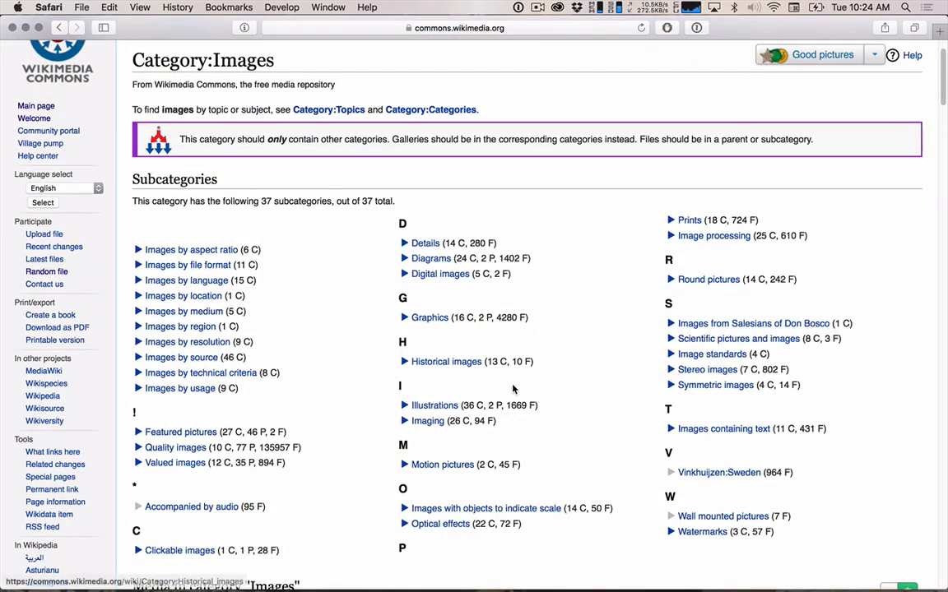
Open the Historical images subcategory and its Historical photography subcategory, and browse the media files there.
left_click(452, 367)
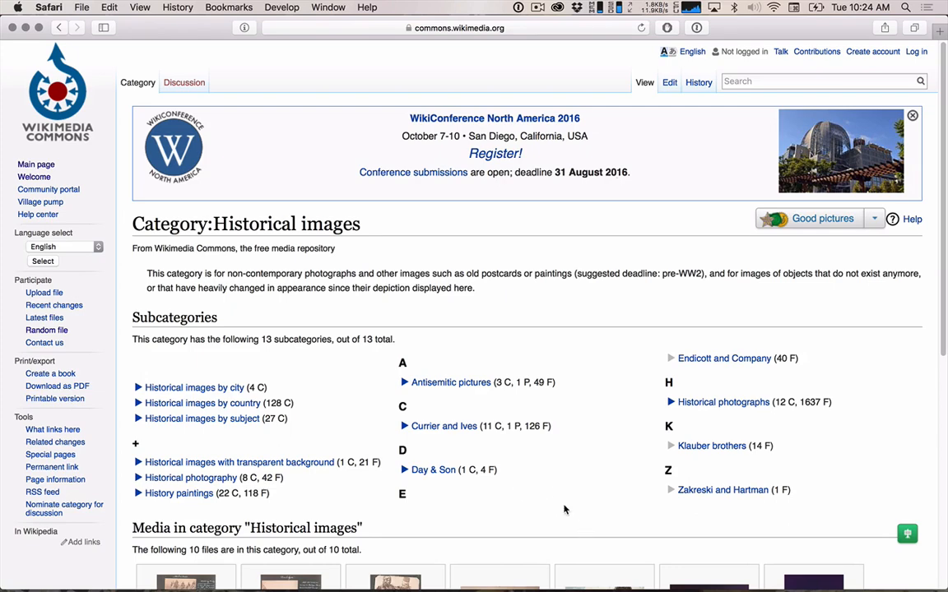
left_click(213, 480)
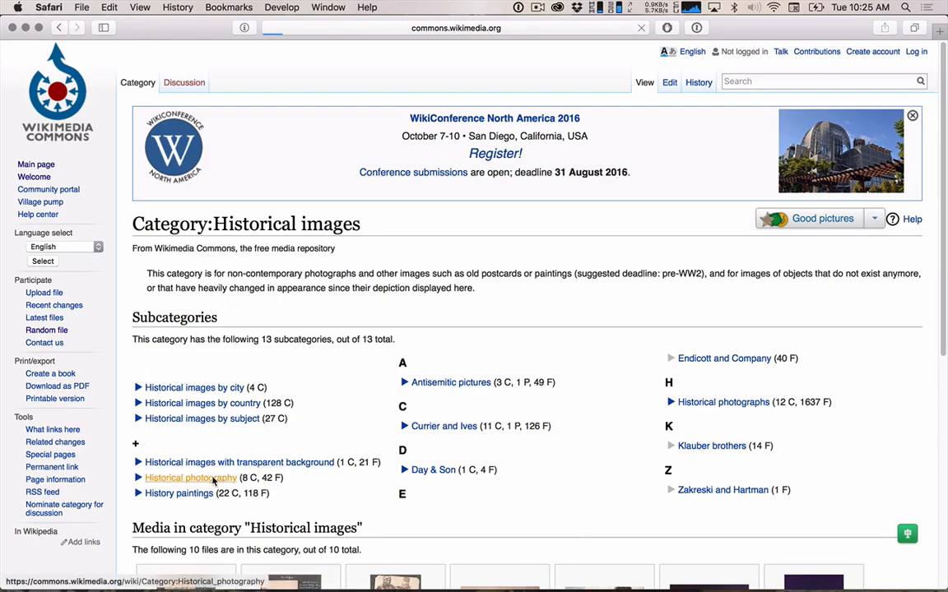
scroll(362, 370, "down", 5)
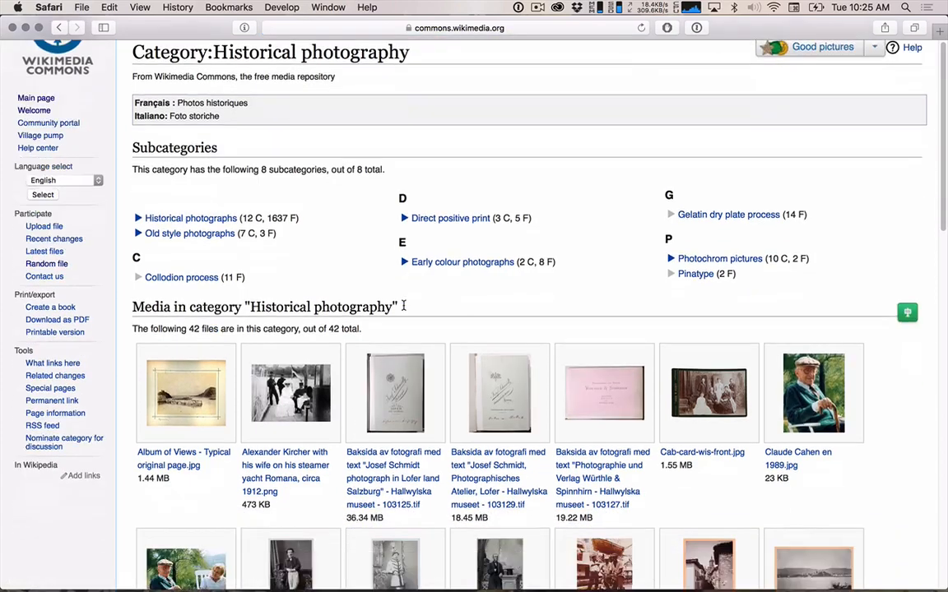
scroll(404, 309, "down", 3)
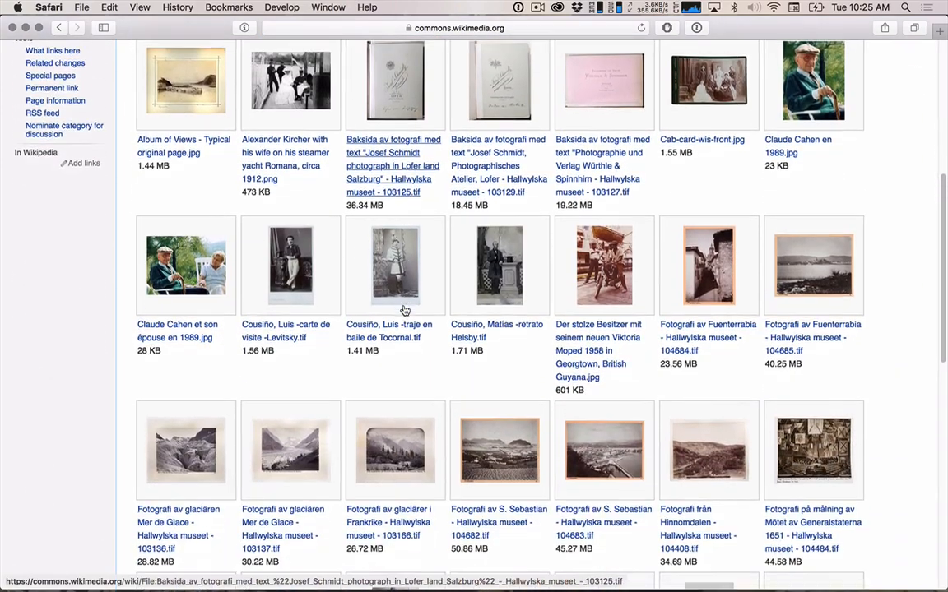
scroll(404, 309, "down", 4)
scroll(403, 309, "down", 4)
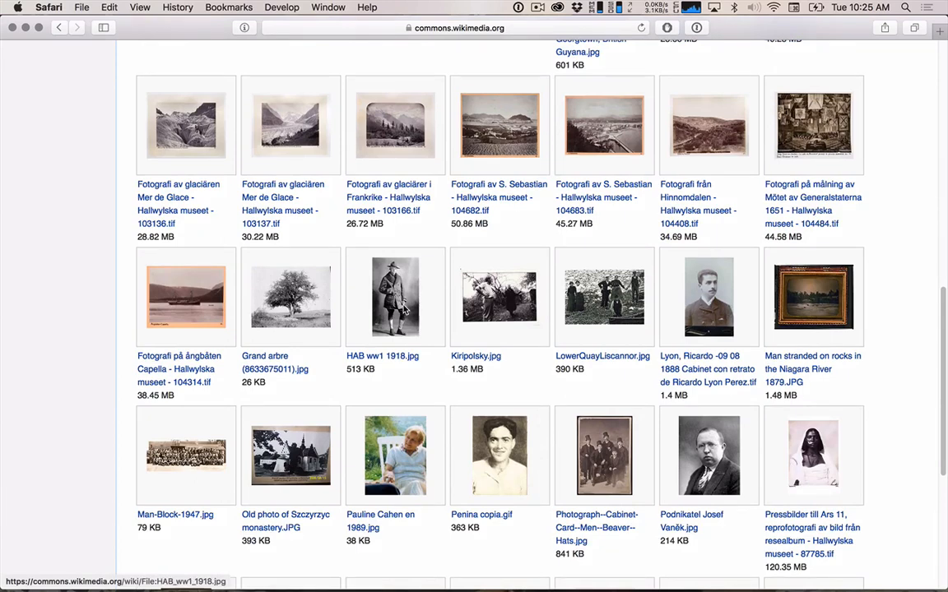
scroll(404, 310, "down", 2)
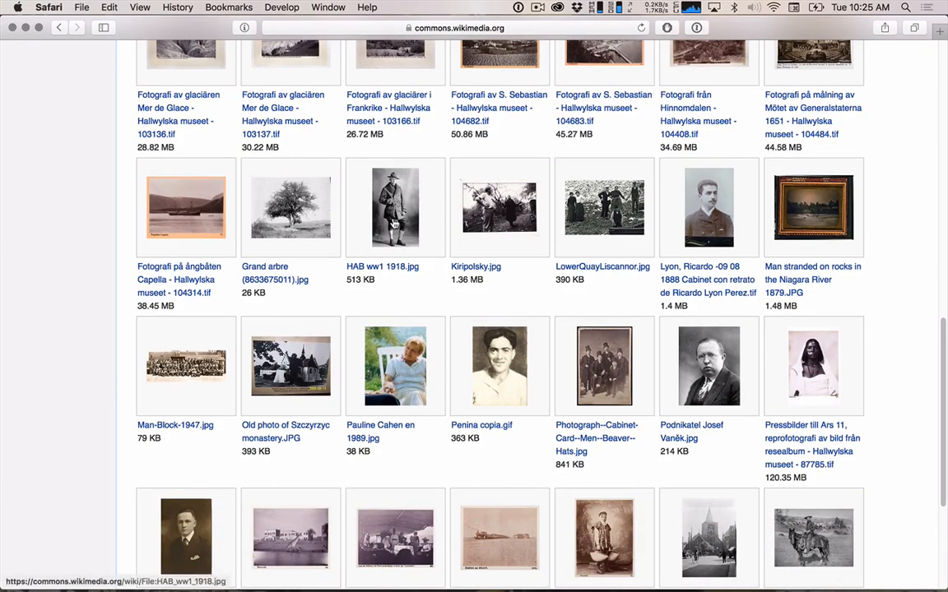
Check the download size offered for the "Grand arbre" tree photograph and close its viewer without downloading it.
left_click(310, 211)
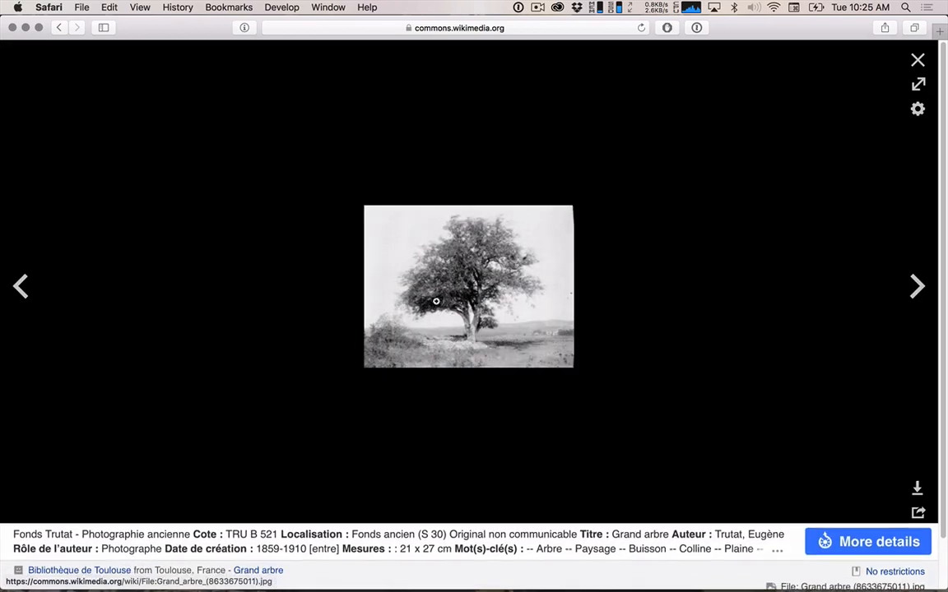
left_click(918, 489)
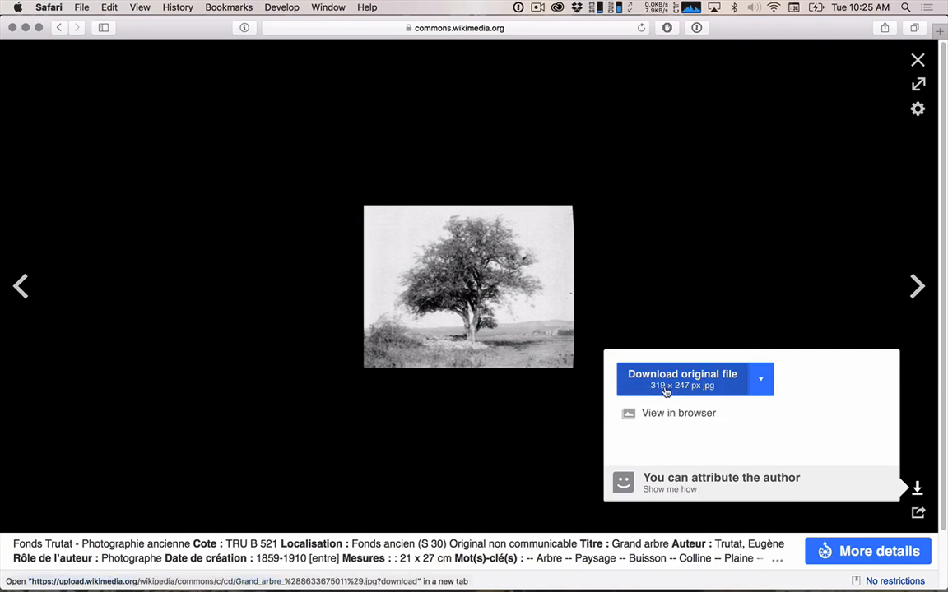
left_click(757, 243)
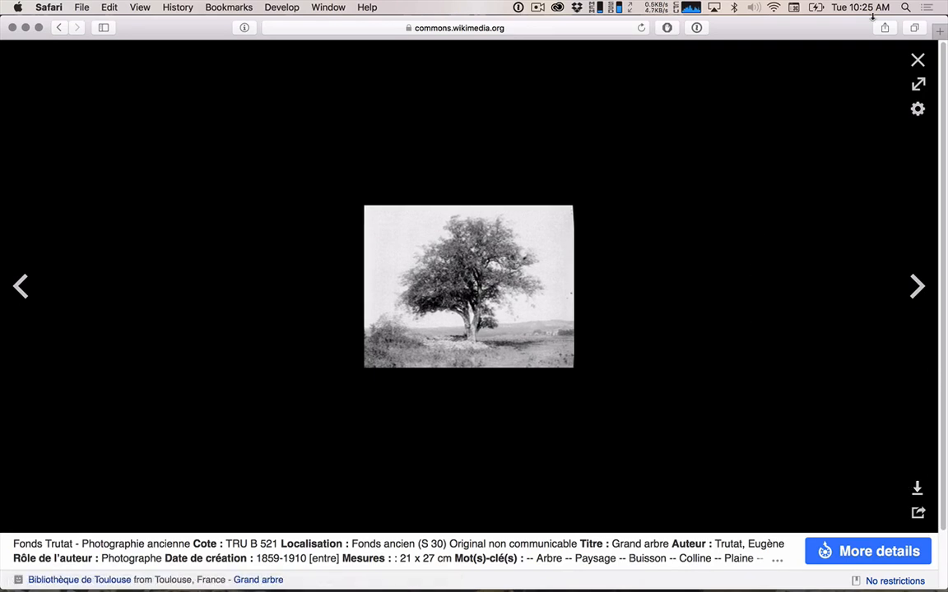
left_click(917, 60)
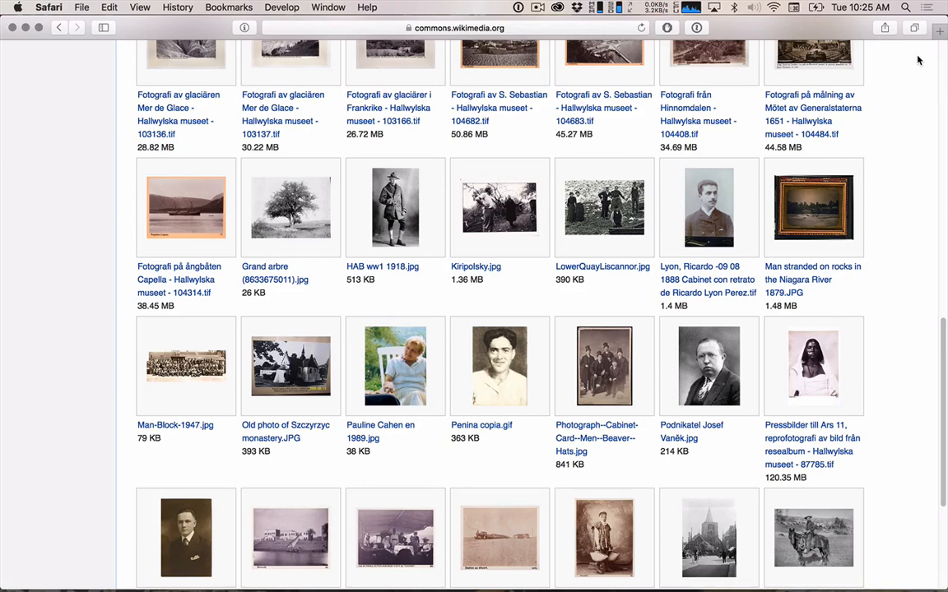
Open the "Pressbilder till Ars 11" portrait, check its download size options and download the original 3744 × 5616 px TIF file.
scroll(814, 288, "down", 3)
left_click(817, 236)
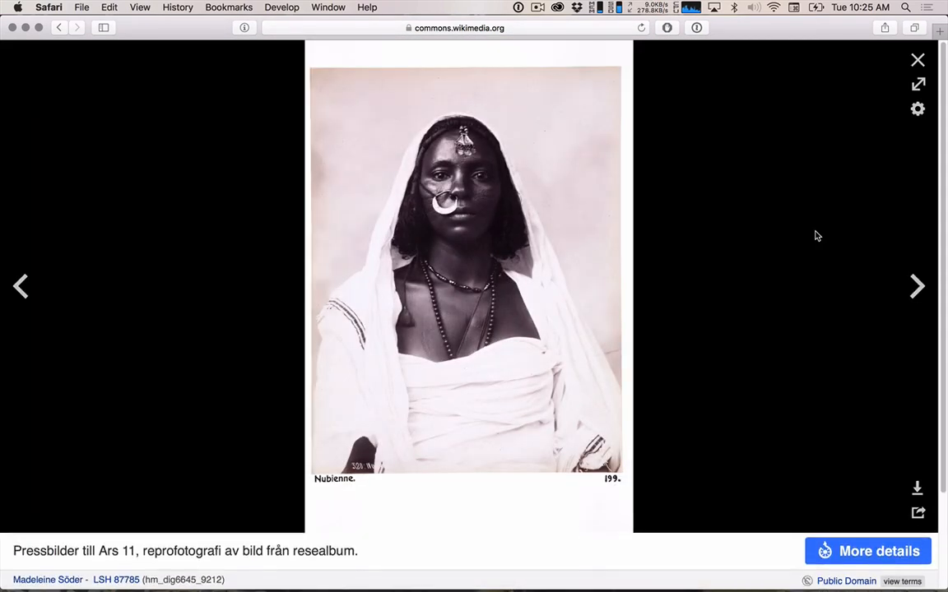
left_click(917, 486)
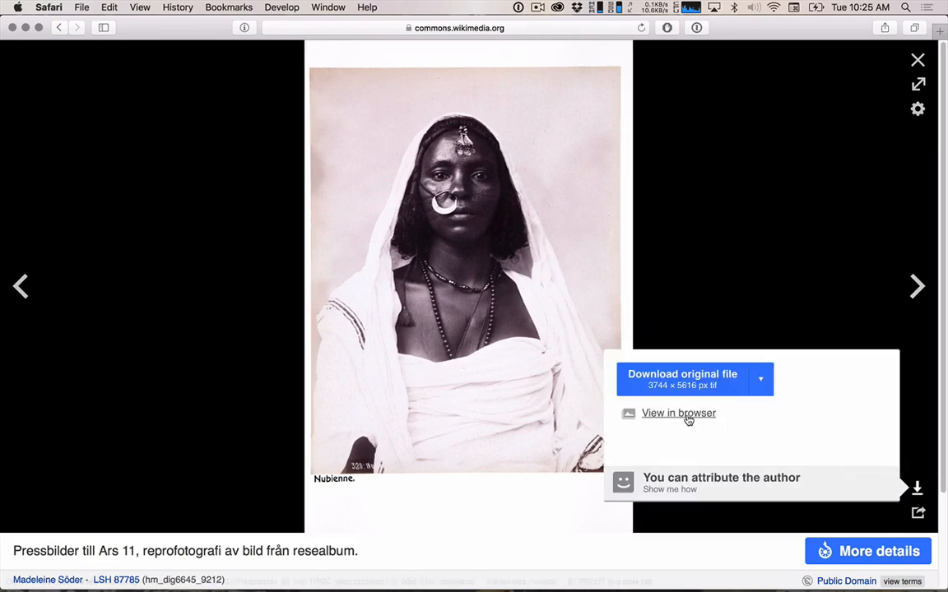
left_click(759, 380)
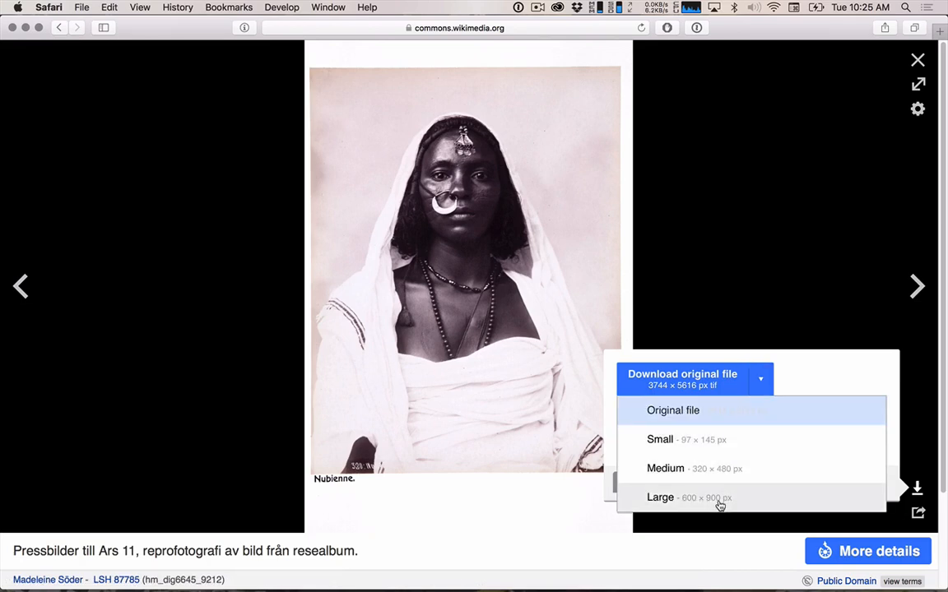
scroll(730, 507, "down", 3)
scroll(730, 508, "up", 5)
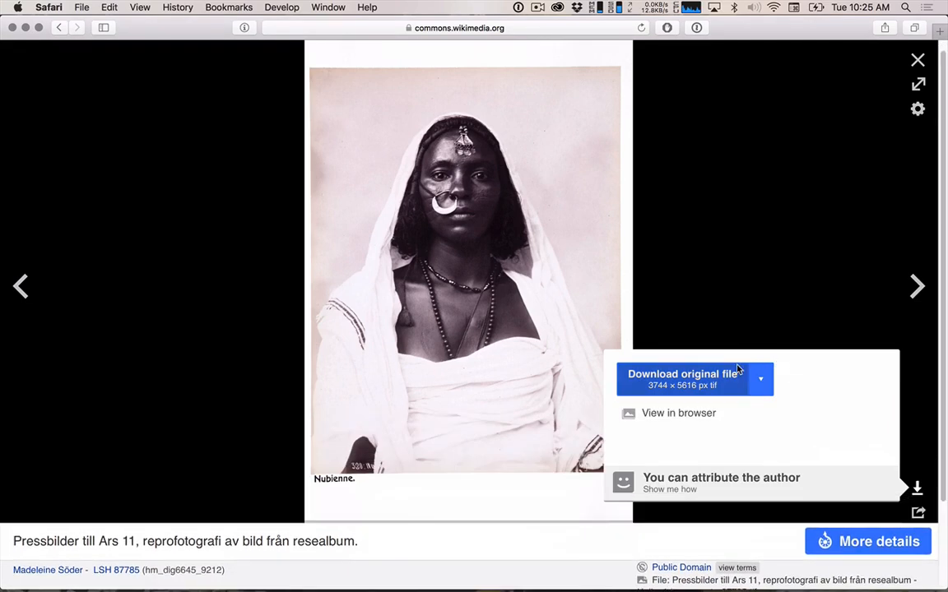
left_click(693, 379)
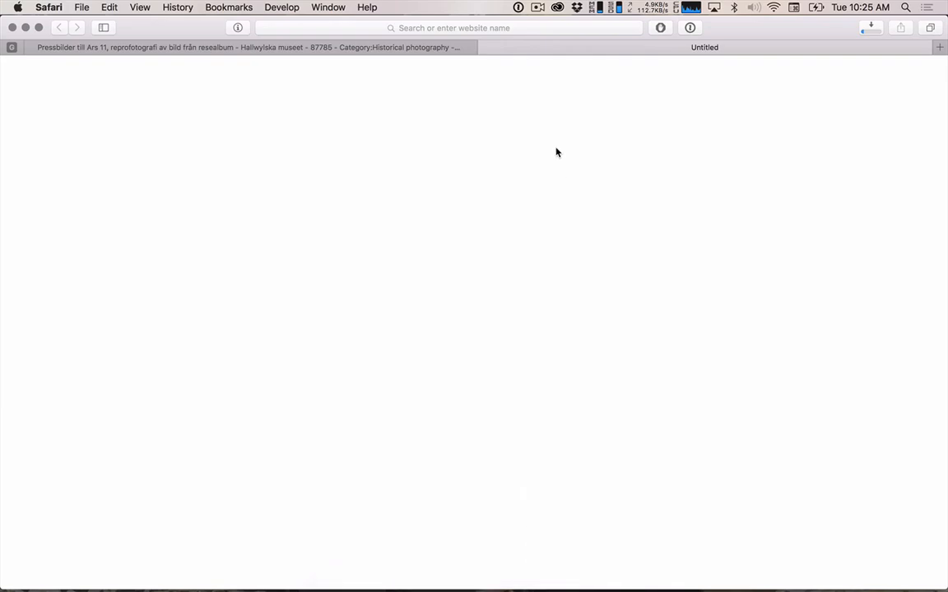
Return to the Wikimedia Commons tab and look back through the Historical photography category's files and subcategories.
left_click(331, 48)
scroll(452, 271, "left", 5)
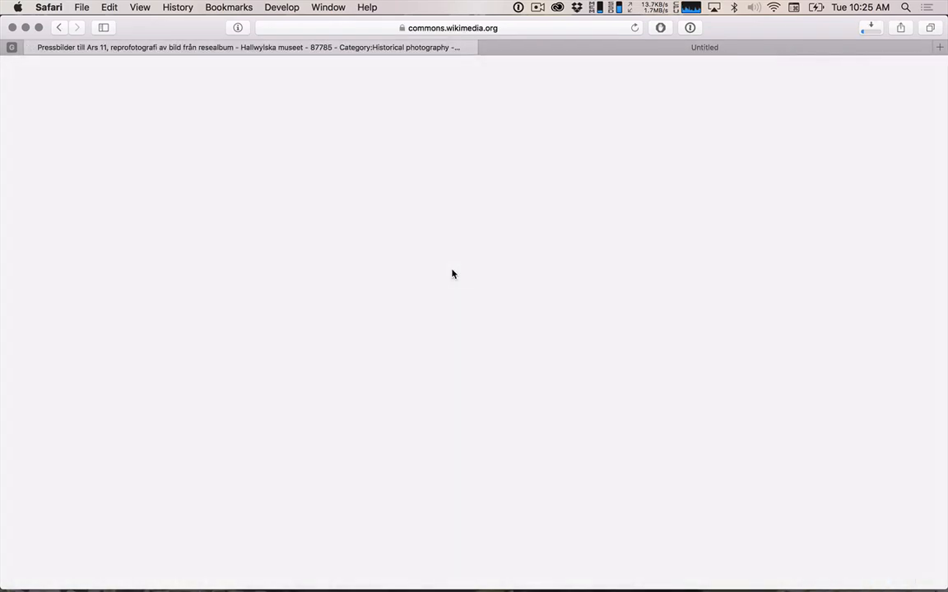
scroll(452, 274, "down", 4)
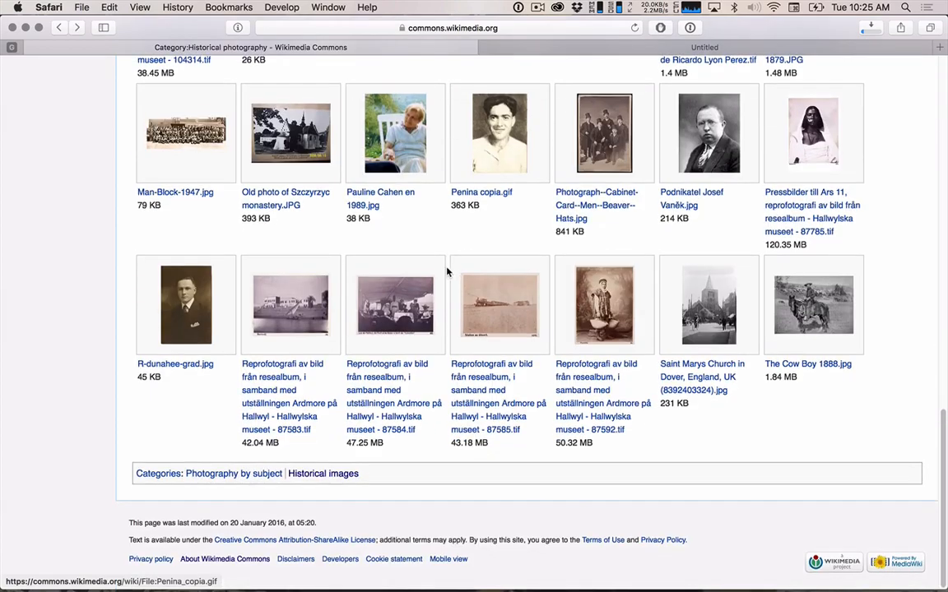
scroll(449, 272, "up", 5)
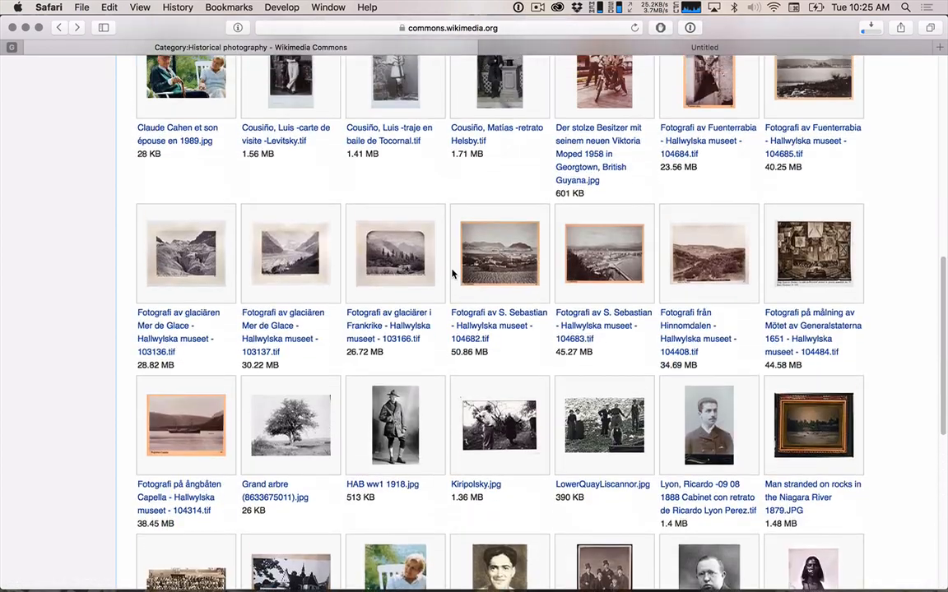
scroll(451, 274, "up", 10)
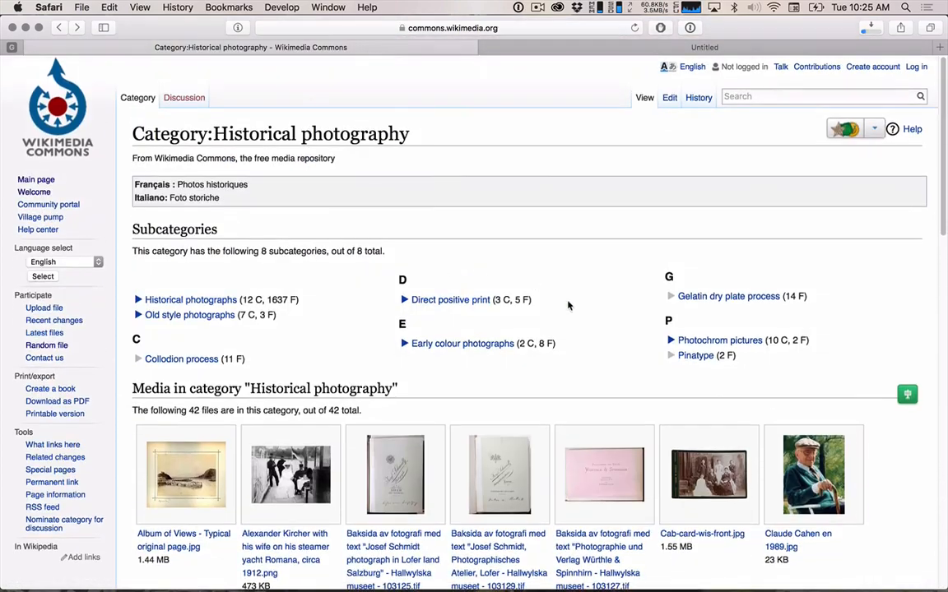
scroll(597, 351, "left", 10)
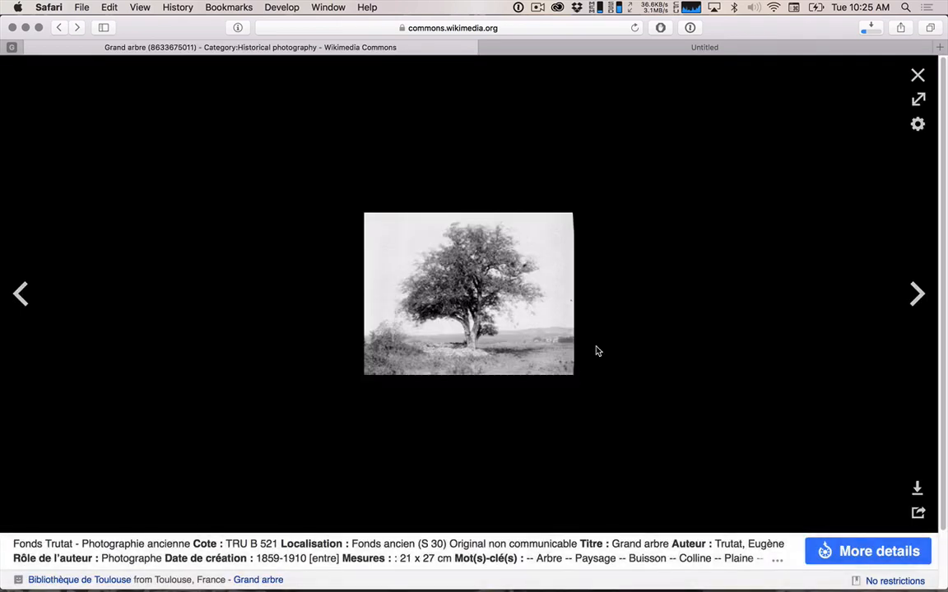
Open images.google.com in a new tab and decline the AdWords Express offer.
key("super+t")
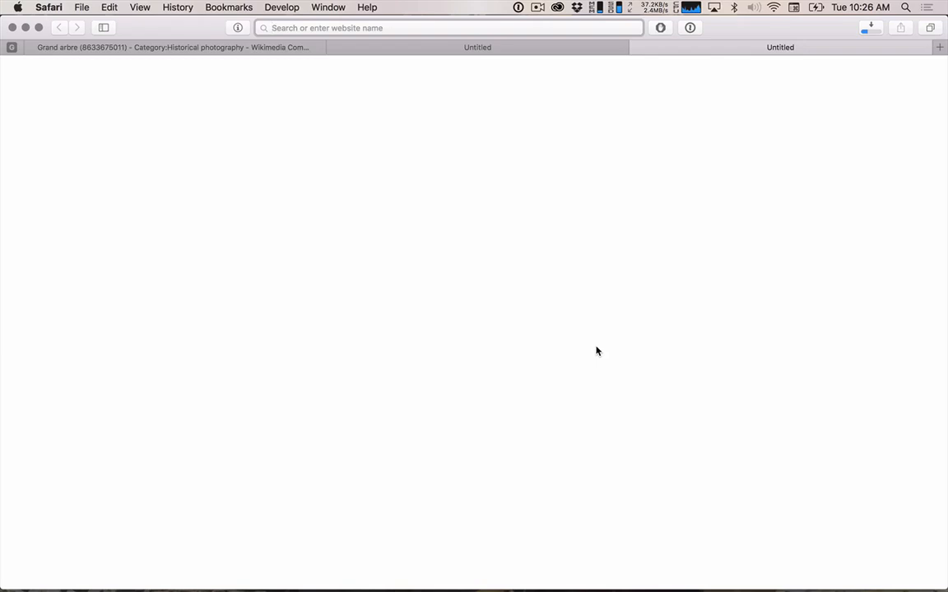
type("image.invaluable.com")
key("Return")
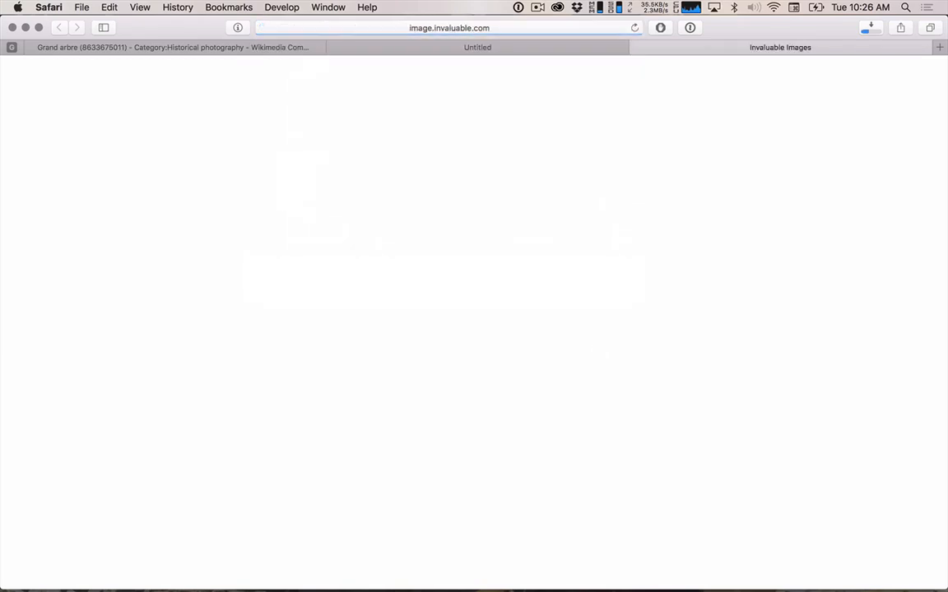
key("super+l")
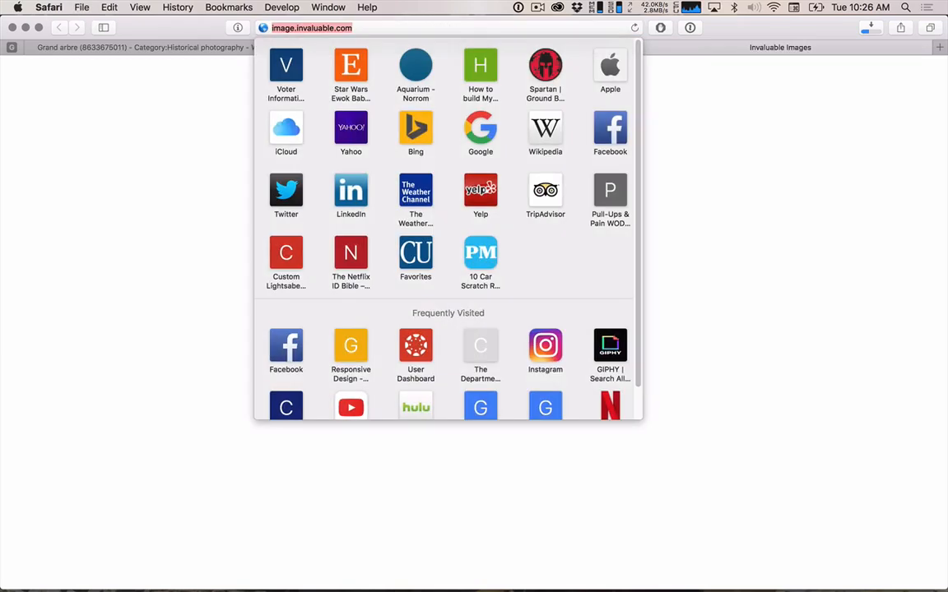
type("imag")
key("Return")
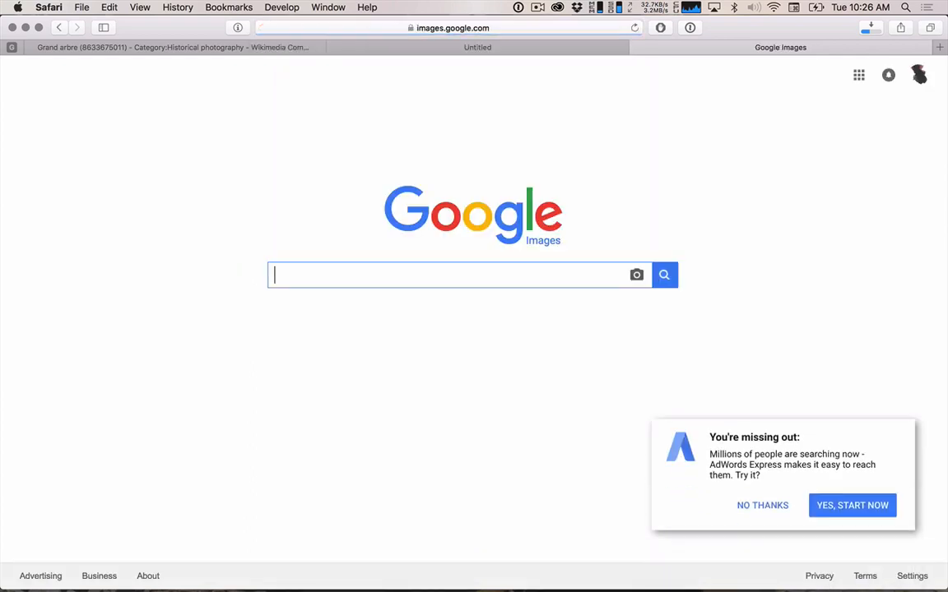
left_click(759, 507)
Search Google Images for "science photos".
left_click(480, 271)
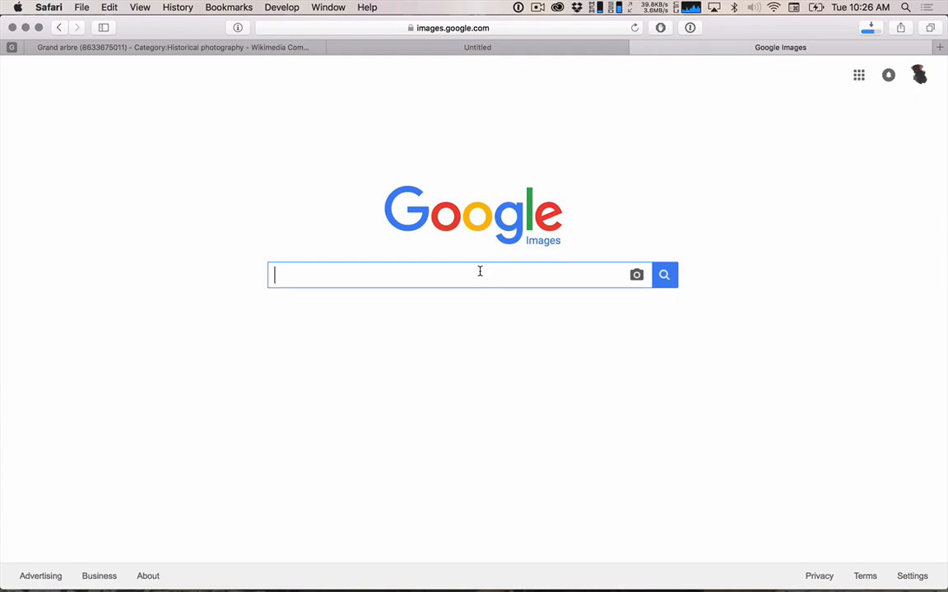
type("science photo")
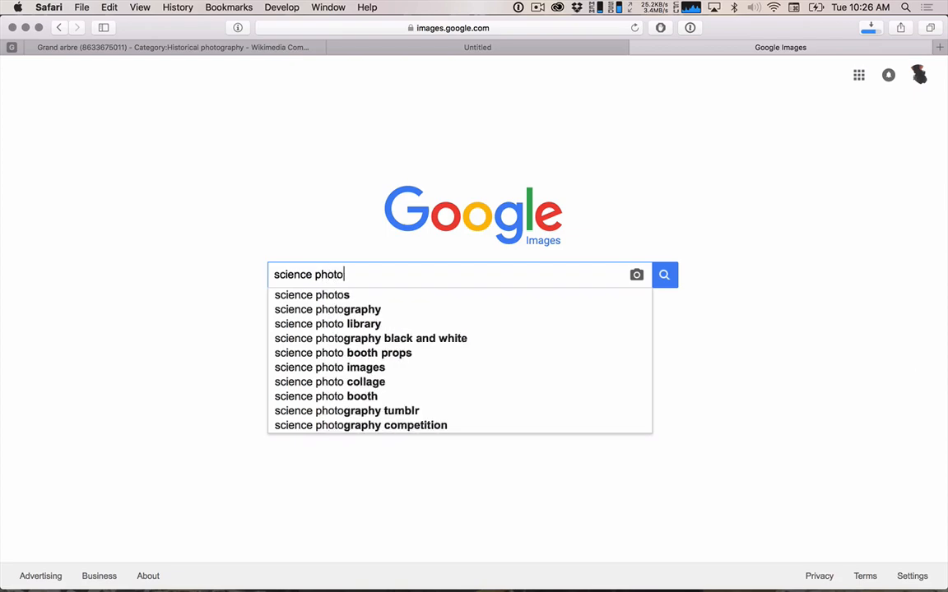
type("s")
key("Return")
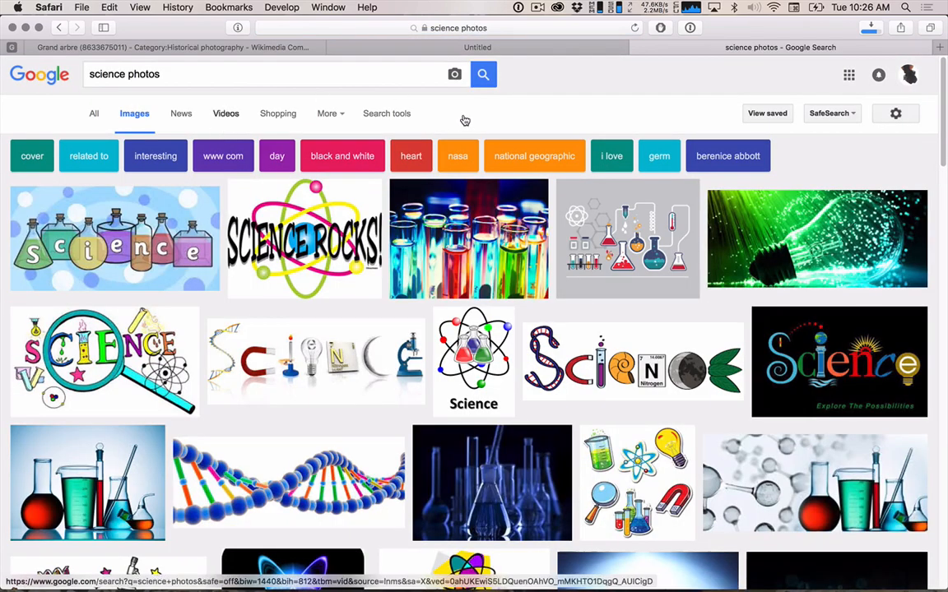
Filter the image results to larger than 2 MP (1600×1200) and labeled for noncommercial reuse.
left_click(395, 117)
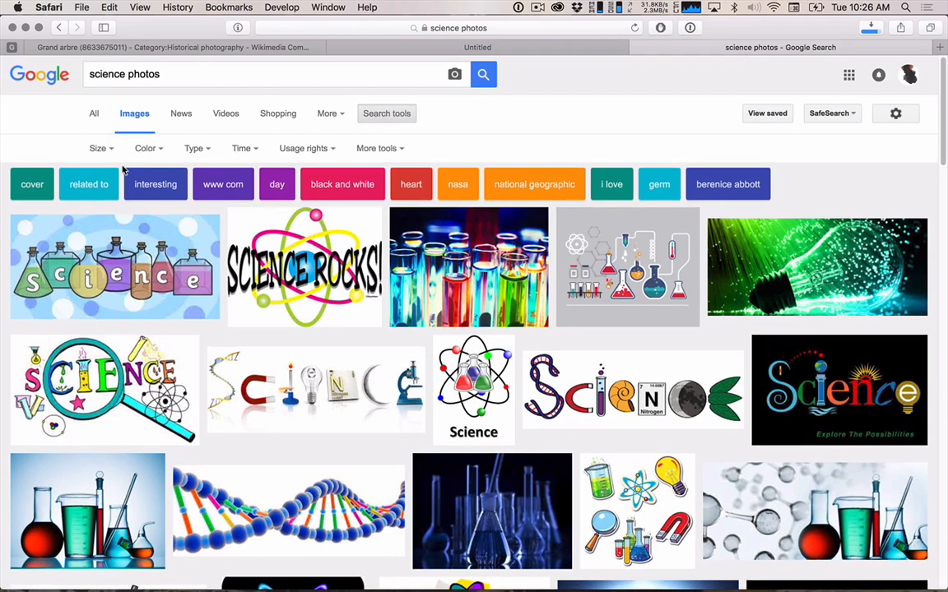
left_click(102, 150)
mouse_move(99, 245)
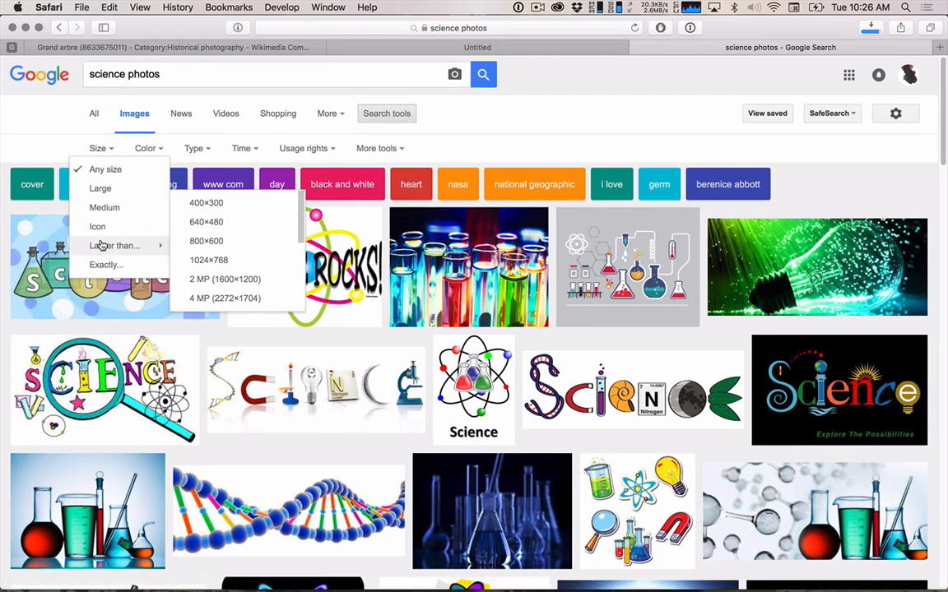
left_click(243, 281)
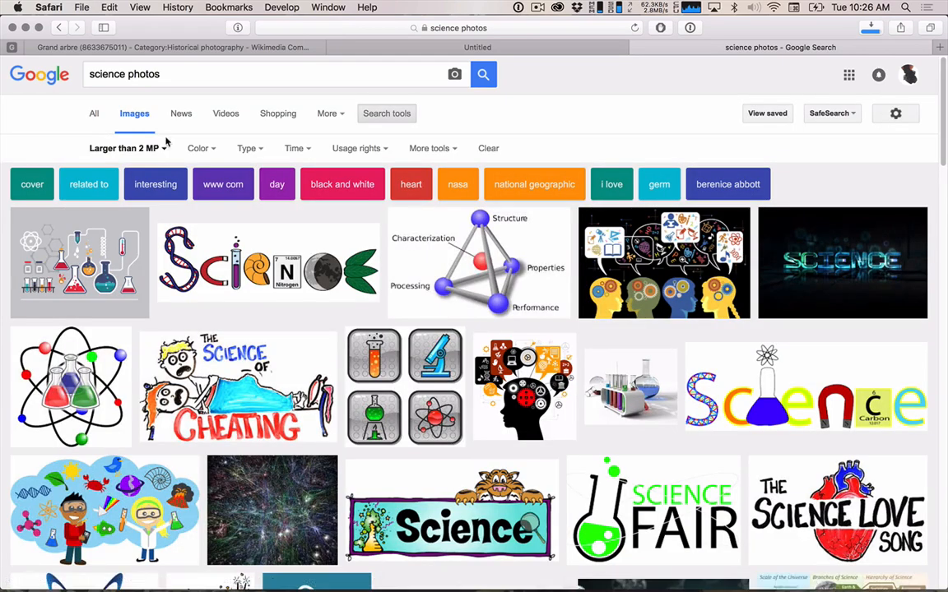
left_click(356, 144)
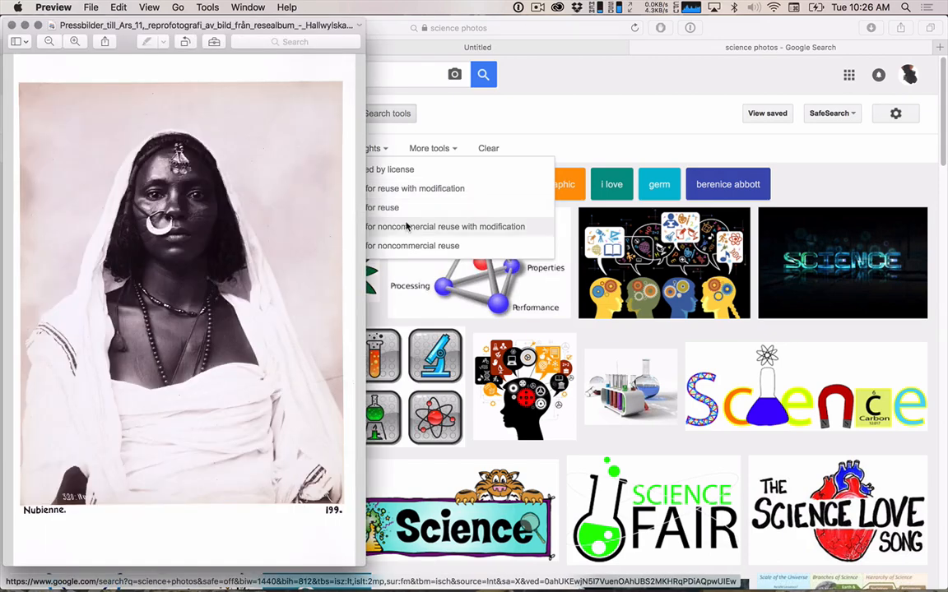
left_click(403, 245)
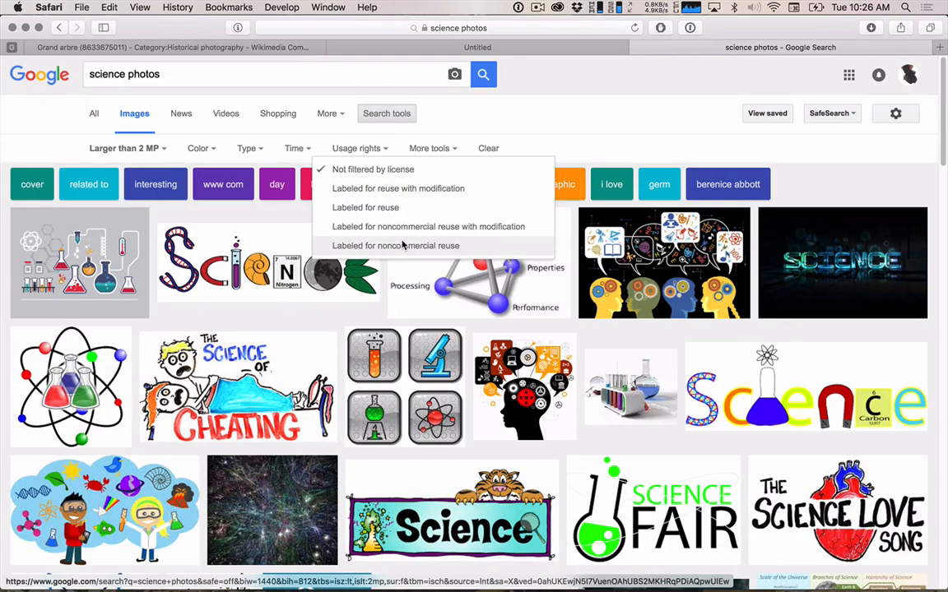
left_click(403, 245)
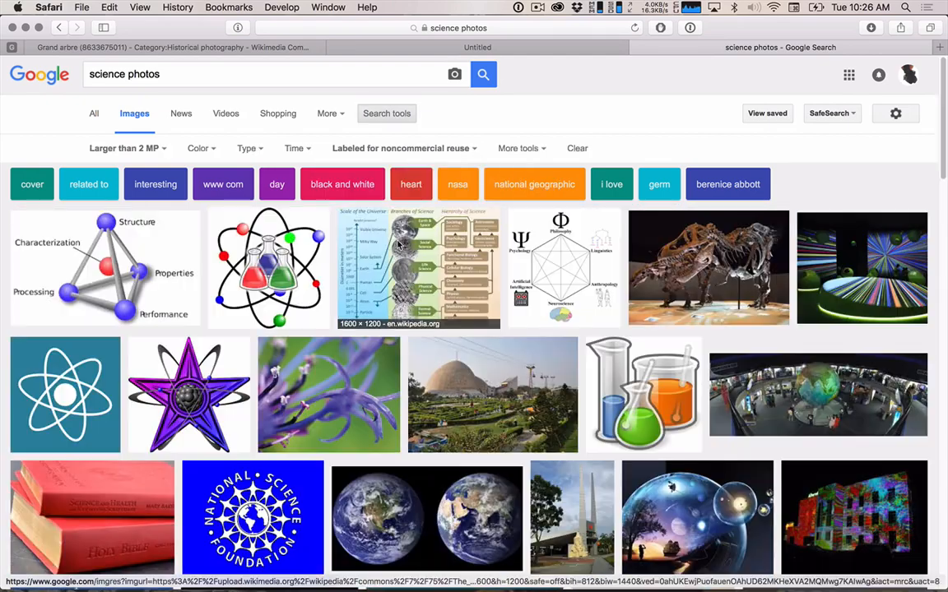
Look through the filtered results, preview the steampunk helmet photo and close its preview.
scroll(488, 333, "down", 10)
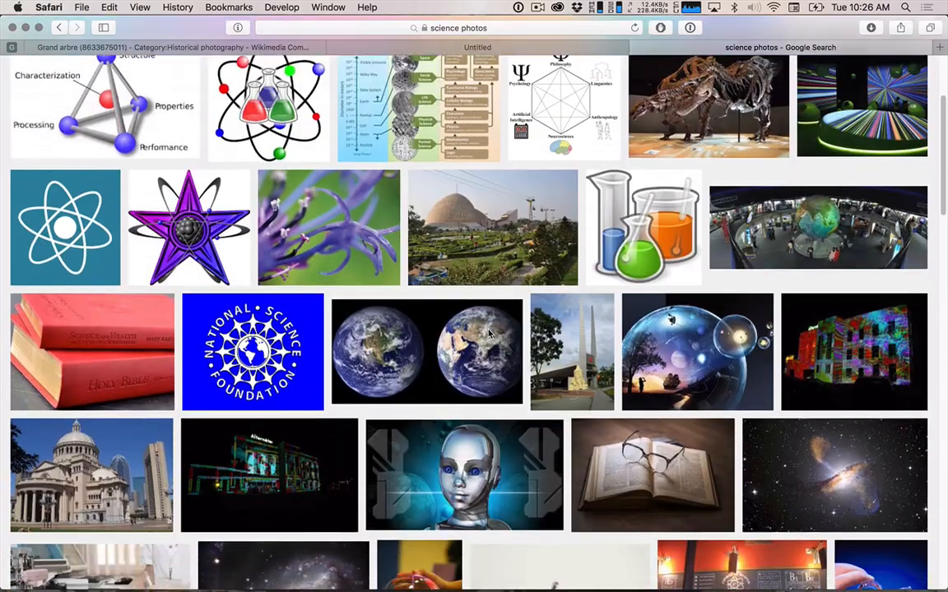
scroll(489, 333, "down", 10)
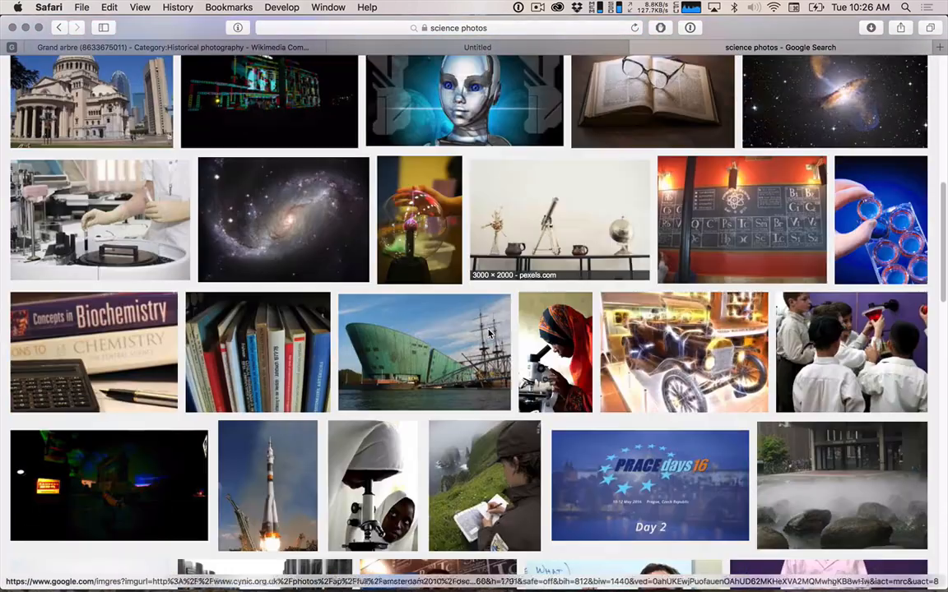
scroll(489, 333, "down", 10)
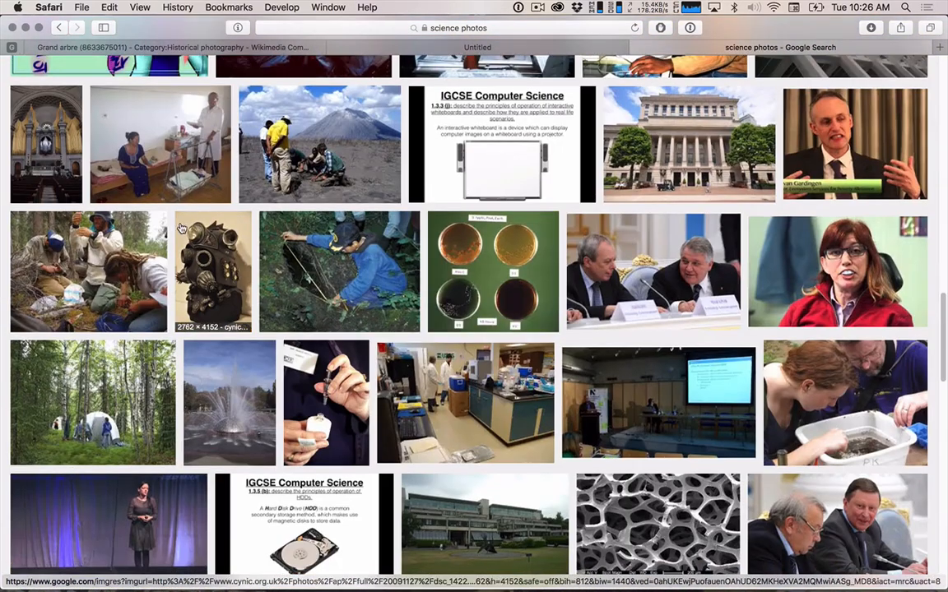
left_click(203, 245)
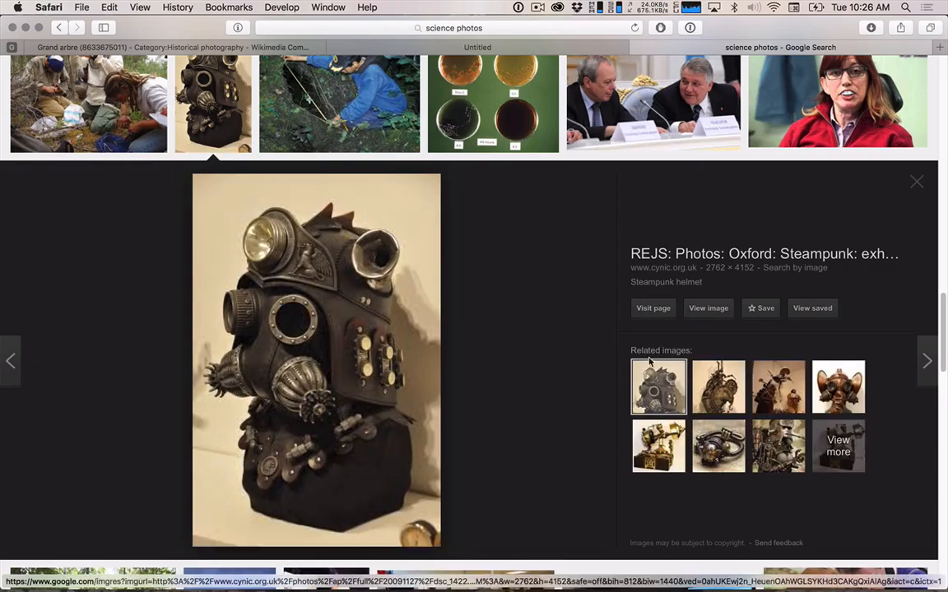
left_click(915, 182)
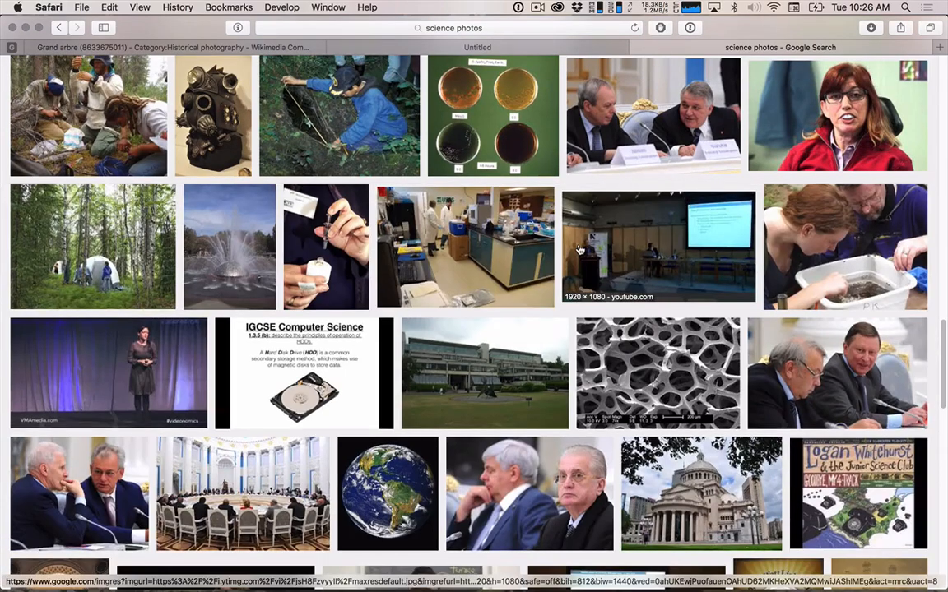
Browse the filtered science photo results from beginning to end for a usable high-resolution source image.
scroll(579, 249, "up", 4)
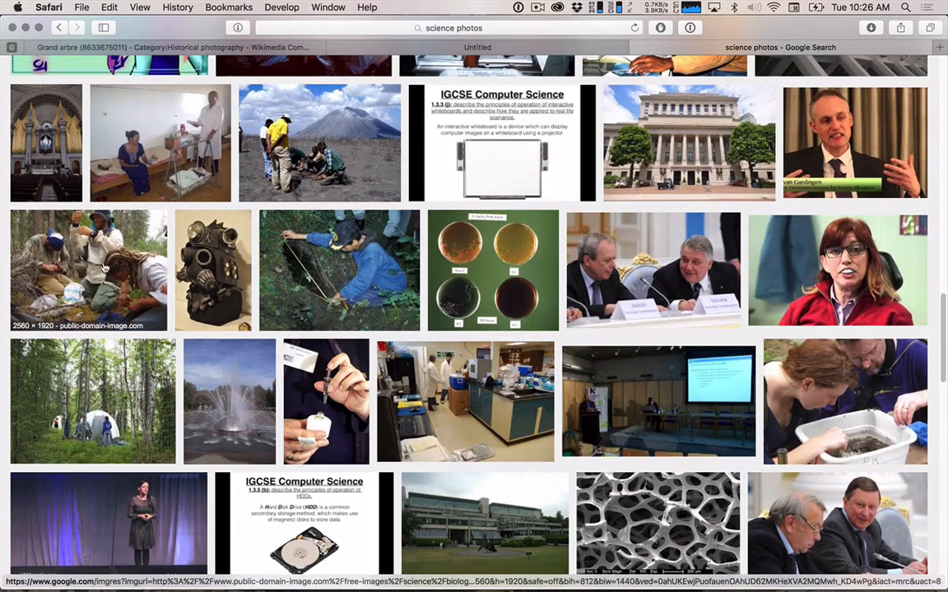
scroll(93, 246, "down", 3)
scroll(92, 272, "down", 5)
scroll(93, 271, "down", 5)
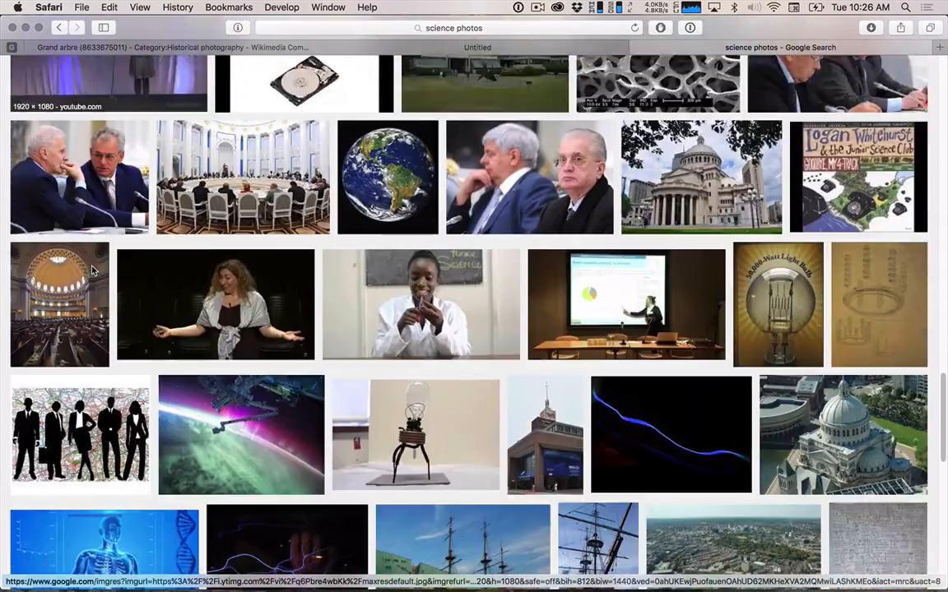
scroll(93, 271, "down", 4)
scroll(93, 272, "up", 3)
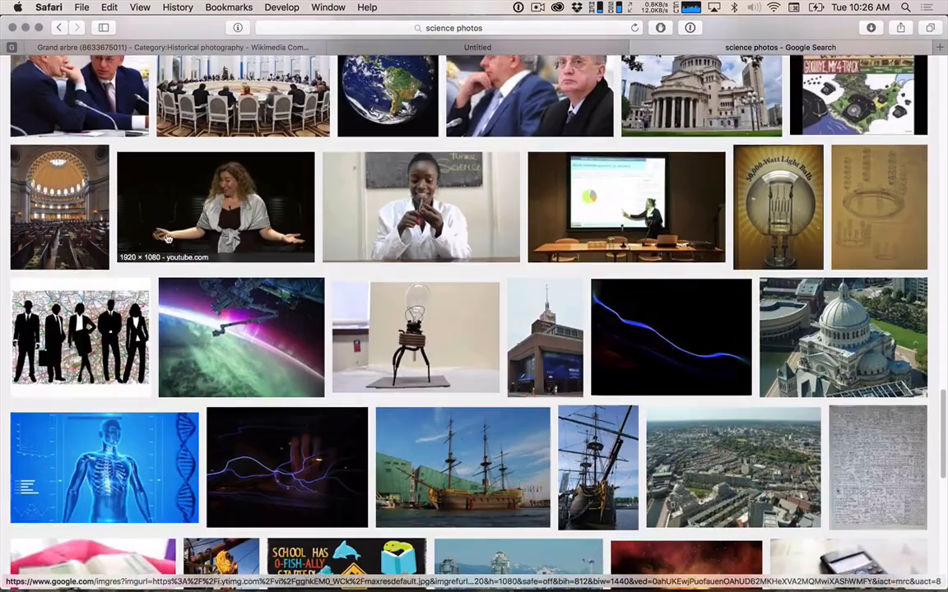
scroll(414, 461, "down", 5)
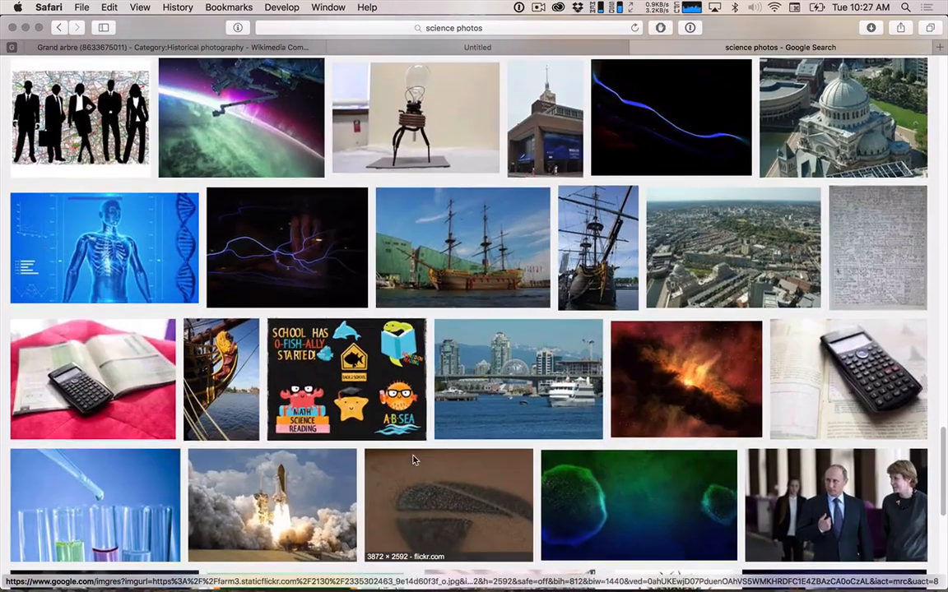
scroll(414, 461, "down", 5)
scroll(414, 461, "down", 5)
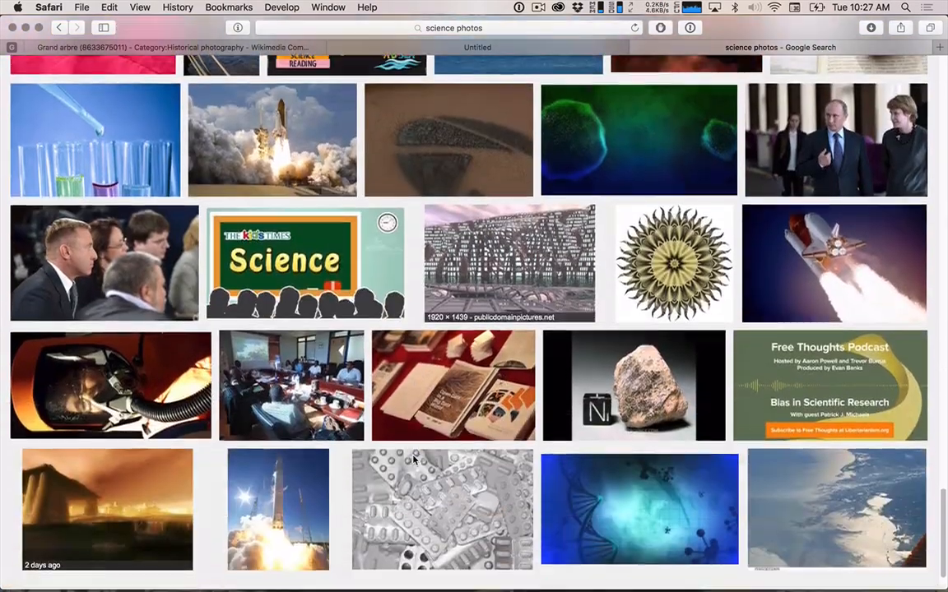
scroll(414, 461, "down", 1)
scroll(413, 461, "up", 15)
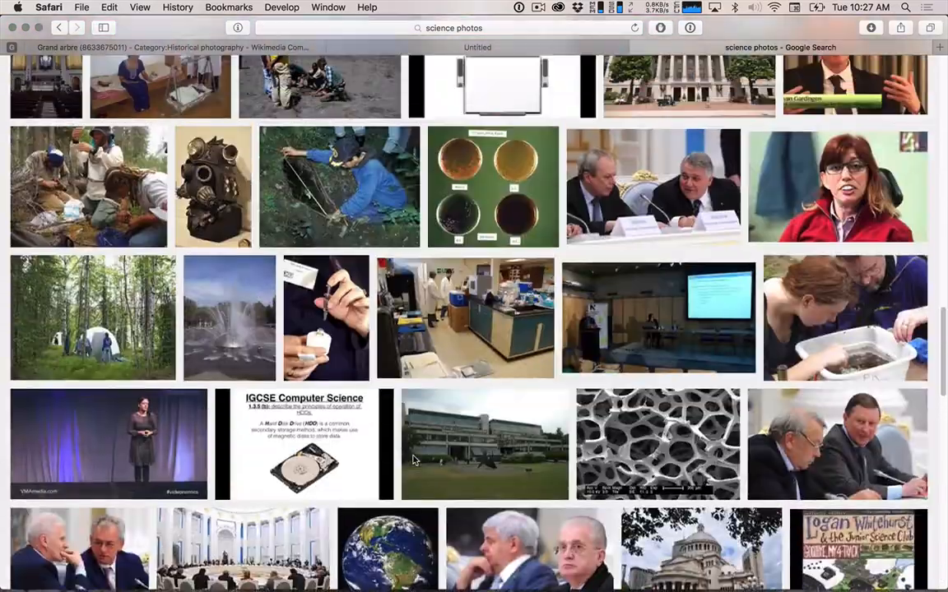
scroll(413, 461, "up", 15)
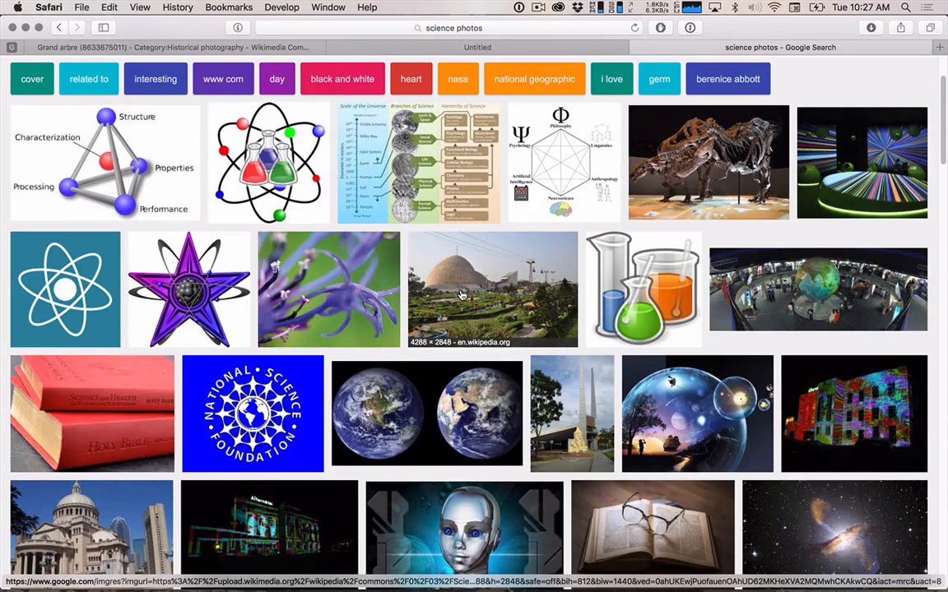
scroll(461, 295, "down", 10)
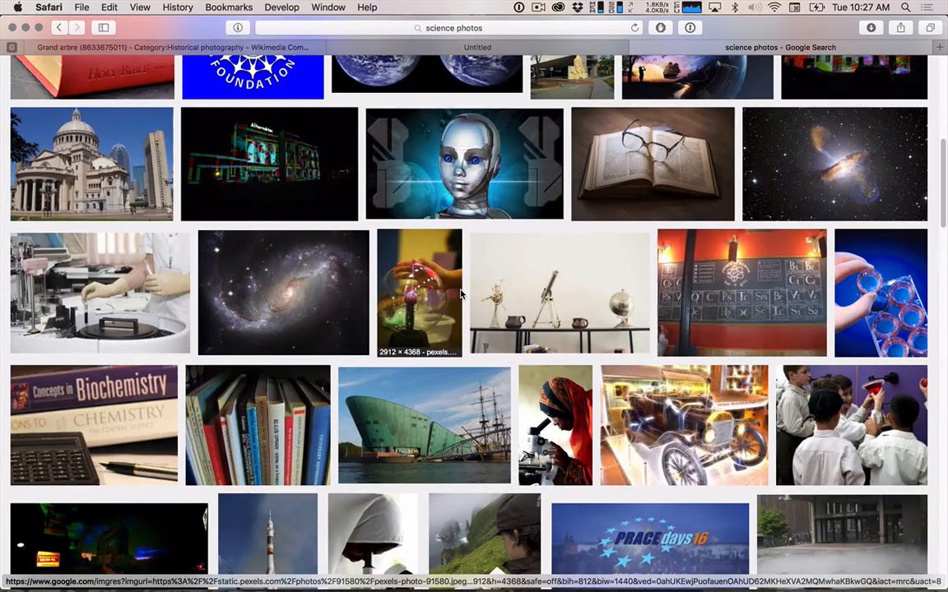
scroll(462, 295, "down", 6)
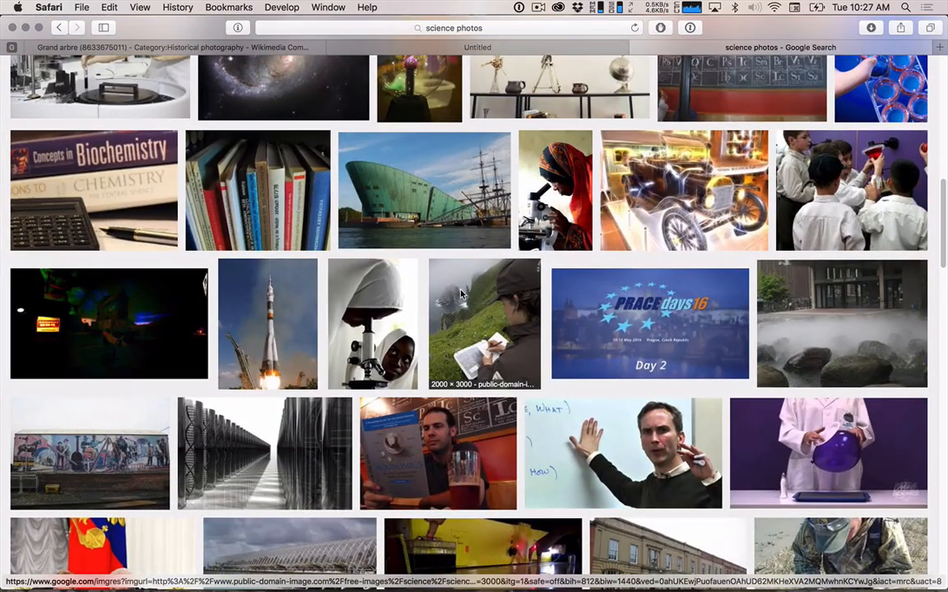
scroll(462, 295, "down", 5)
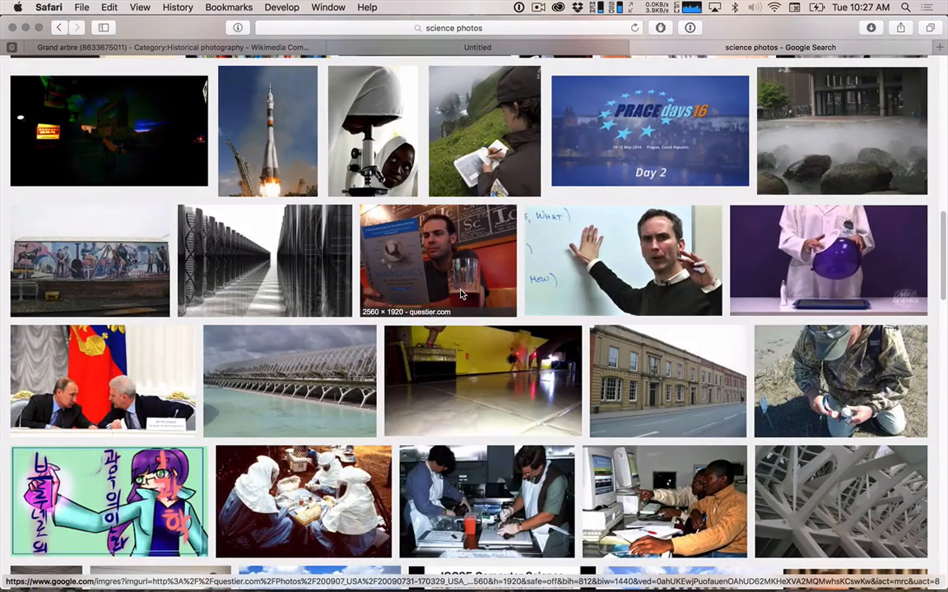
scroll(461, 295, "down", 7)
scroll(461, 295, "down", 6)
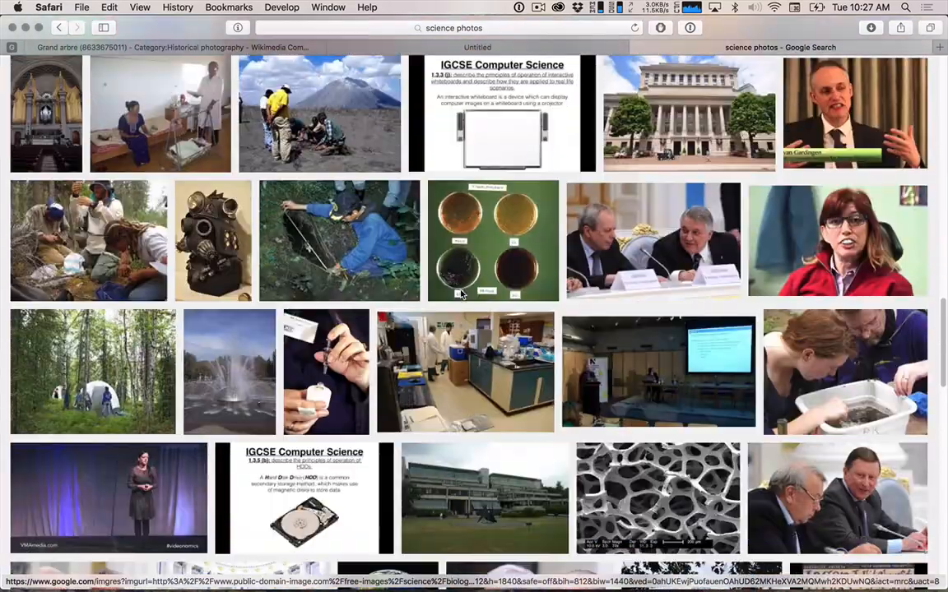
scroll(461, 294, "down", 7)
scroll(461, 294, "down", 4)
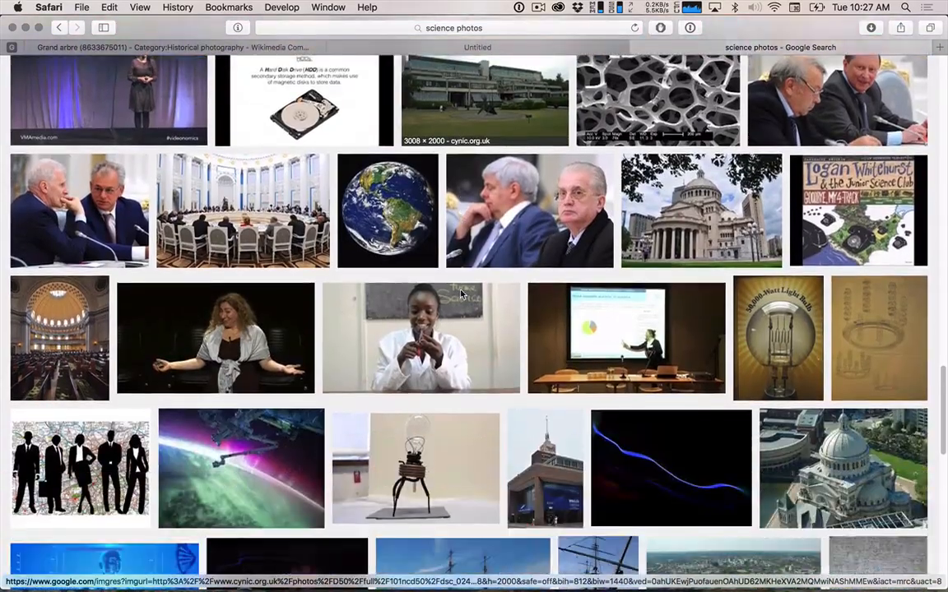
scroll(461, 294, "down", 13)
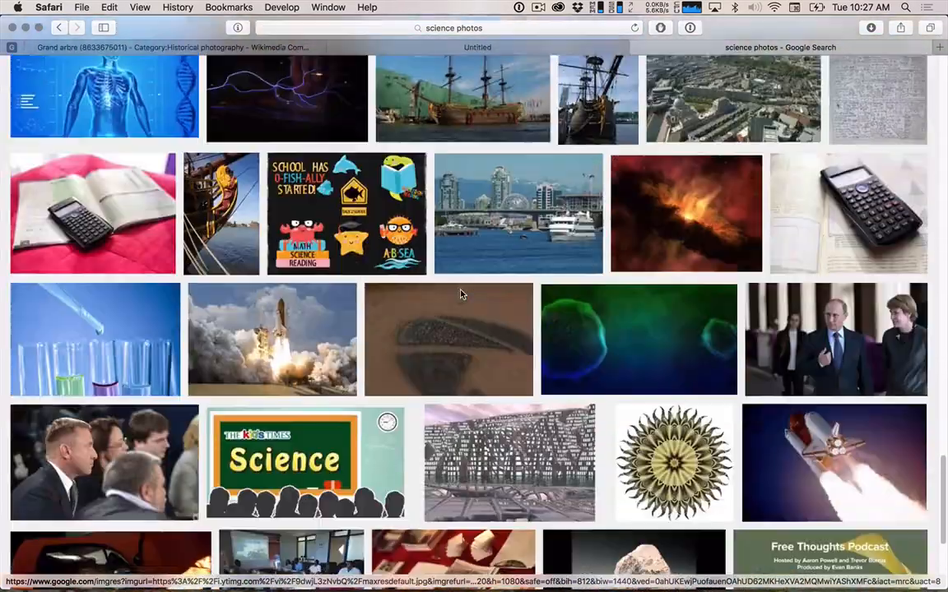
scroll(461, 295, "down", 2)
scroll(462, 294, "down", 4)
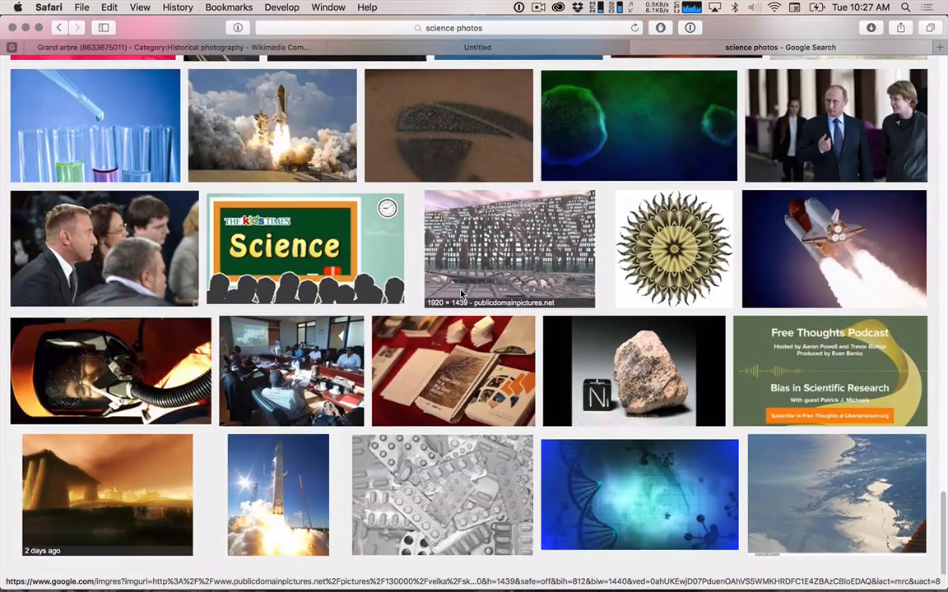
Open the orange hazmat suit photo from the results at full size and bring up the dialog for saving the image.
left_click(105, 352)
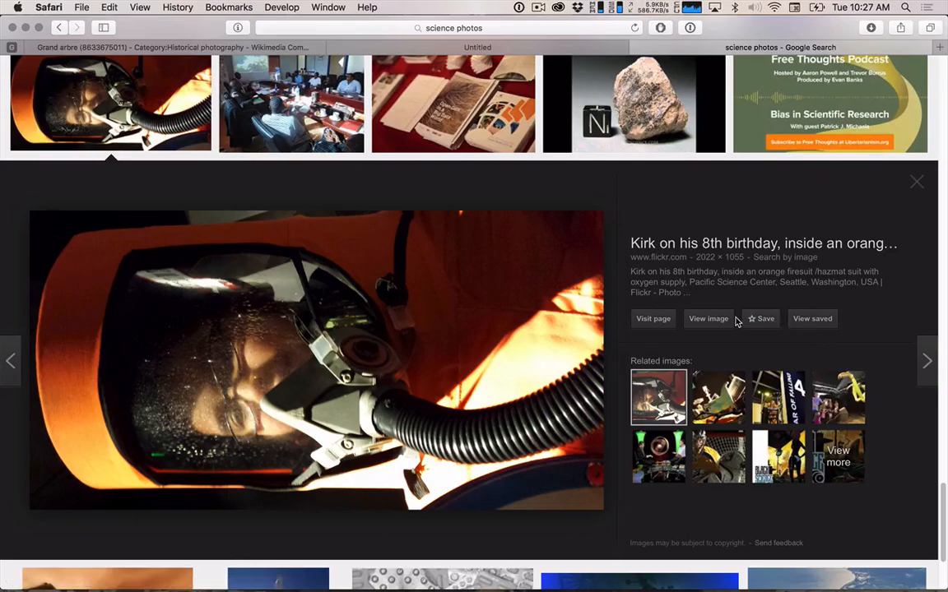
left_click(707, 320)
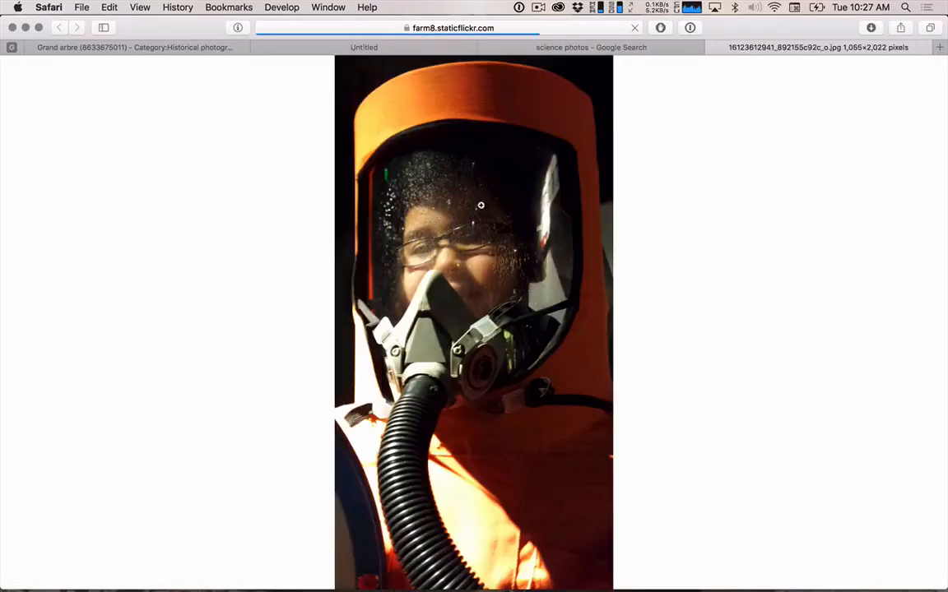
left_click(463, 200)
right_click(463, 200)
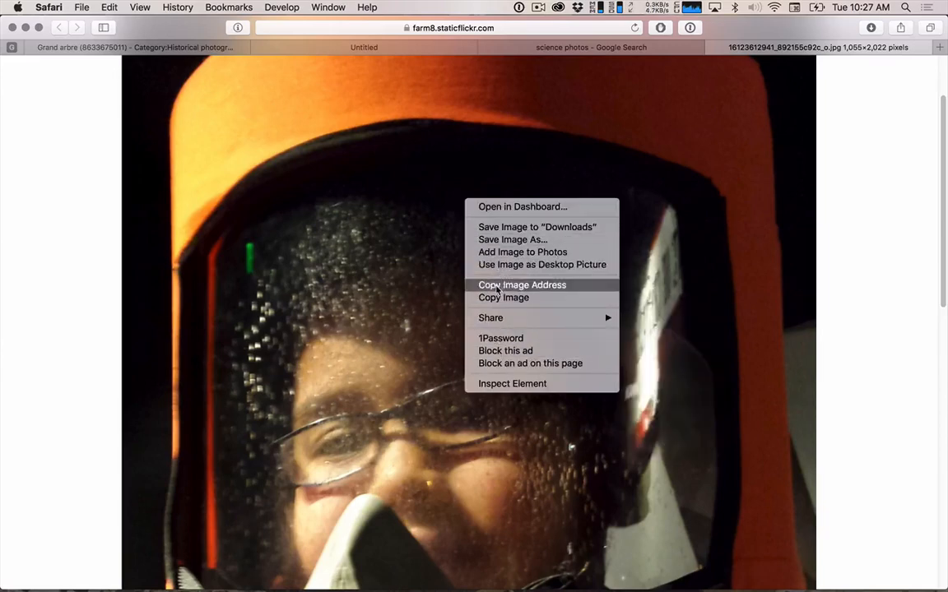
left_click(498, 248)
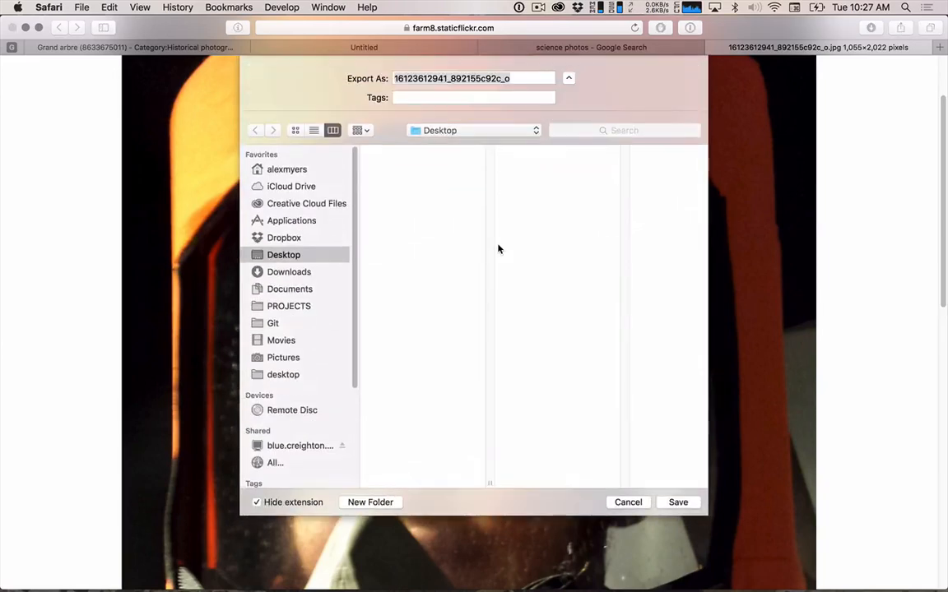
Create a folder named "photos" inside the Series of Three folder as the save location.
left_click(404, 192)
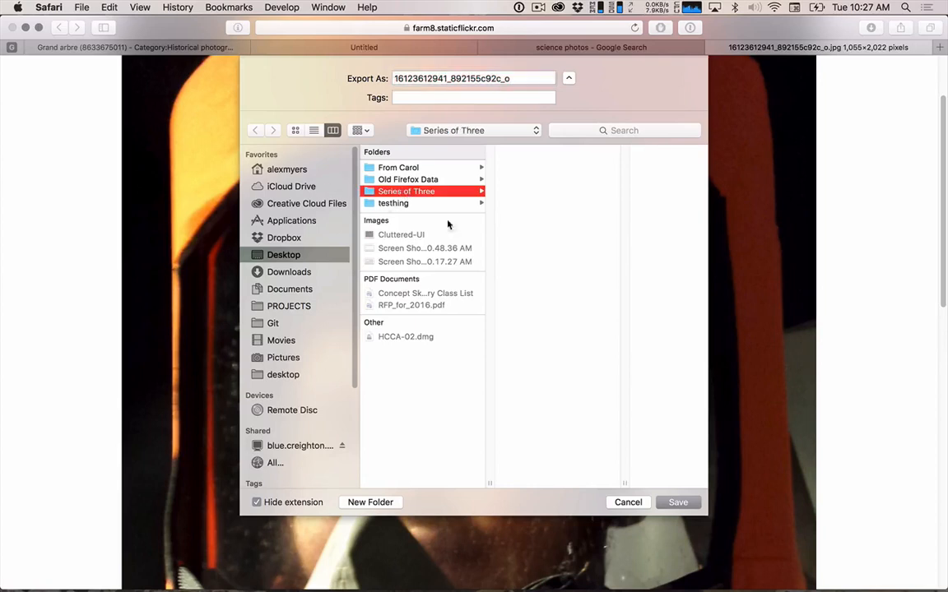
left_click(385, 503)
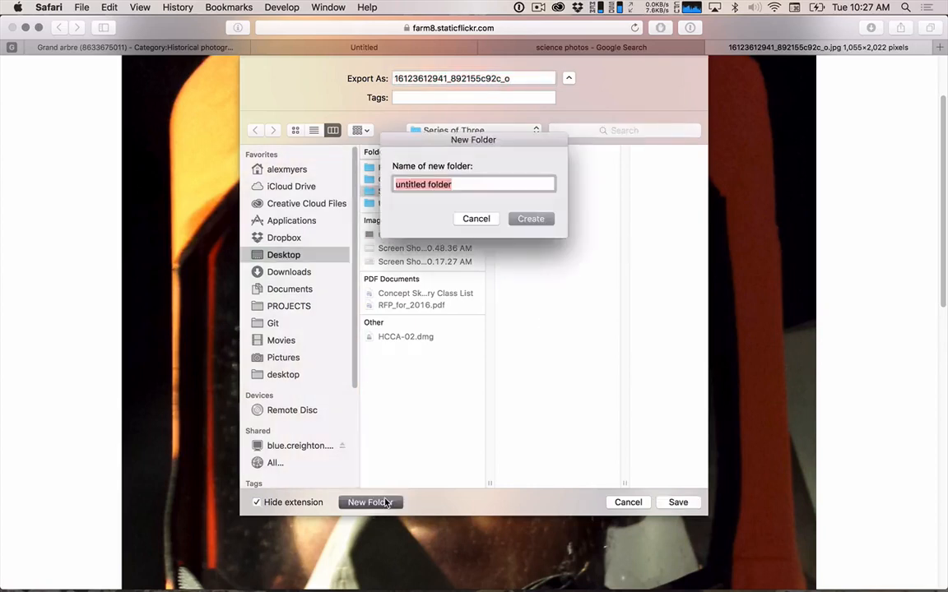
type("sou")
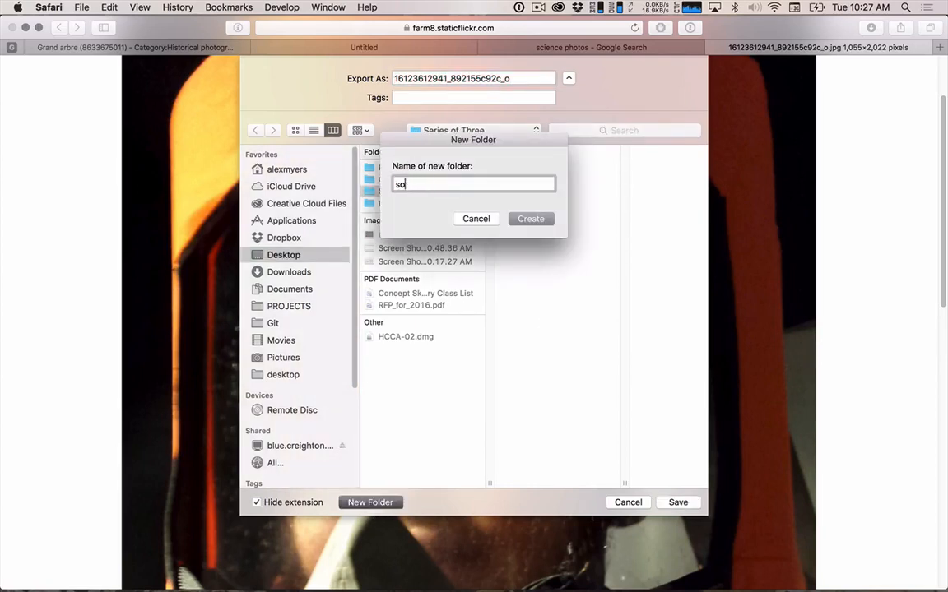
key("BackSpace")
key("BackSpace")
type("photos")
key("Return")
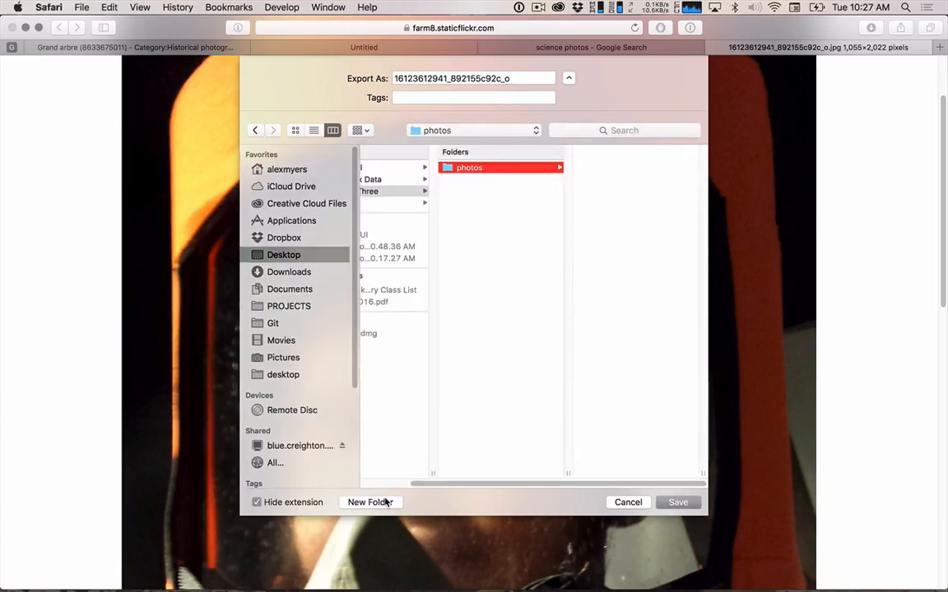
Name the image "guyinsuit" and save it in the photos folder.
left_click(522, 80)
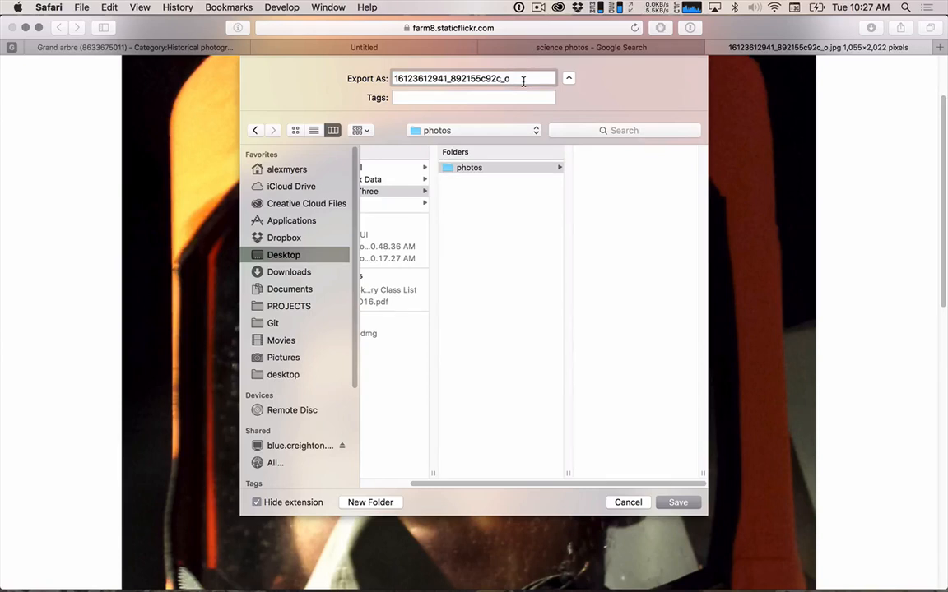
key("super+a")
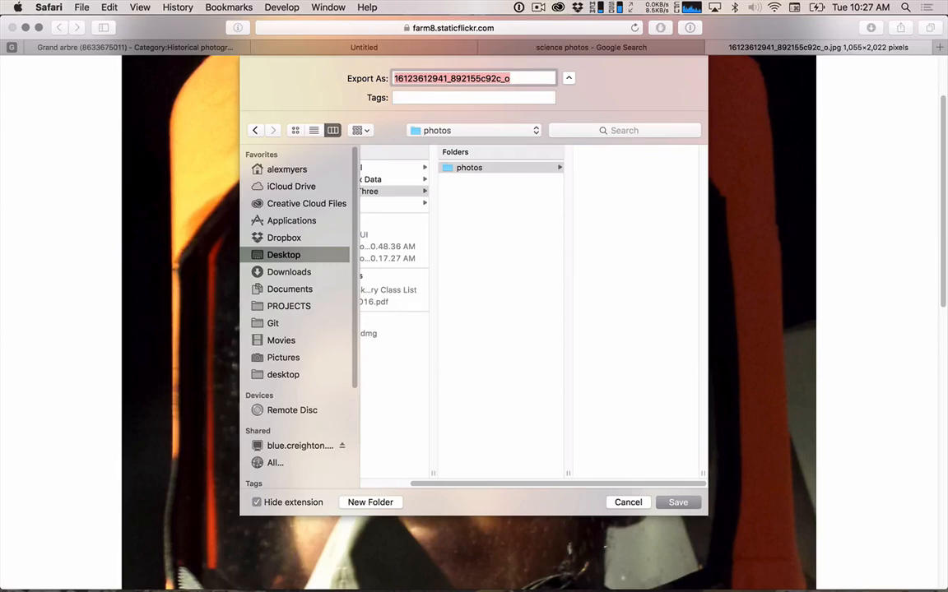
type("guyinsuit")
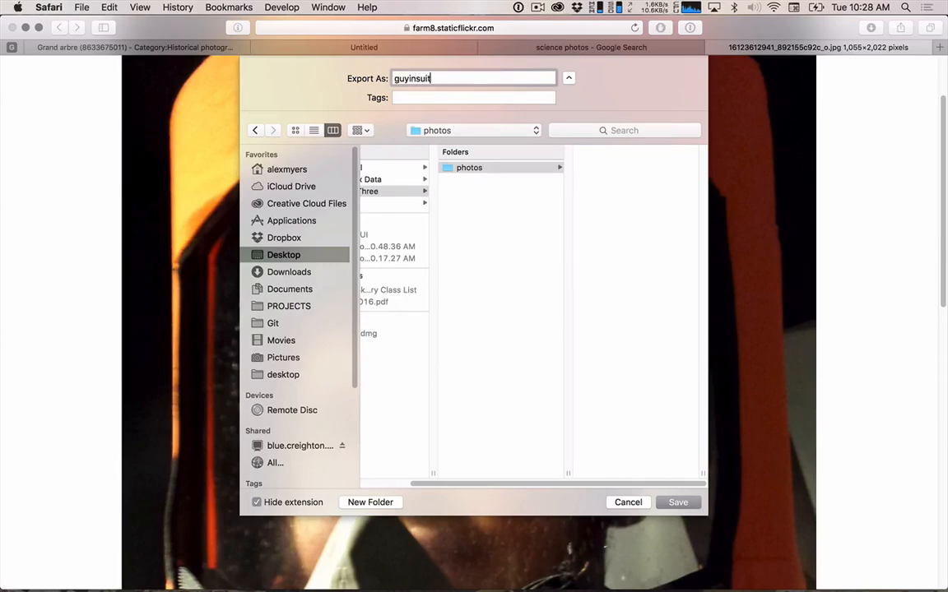
key("Return")
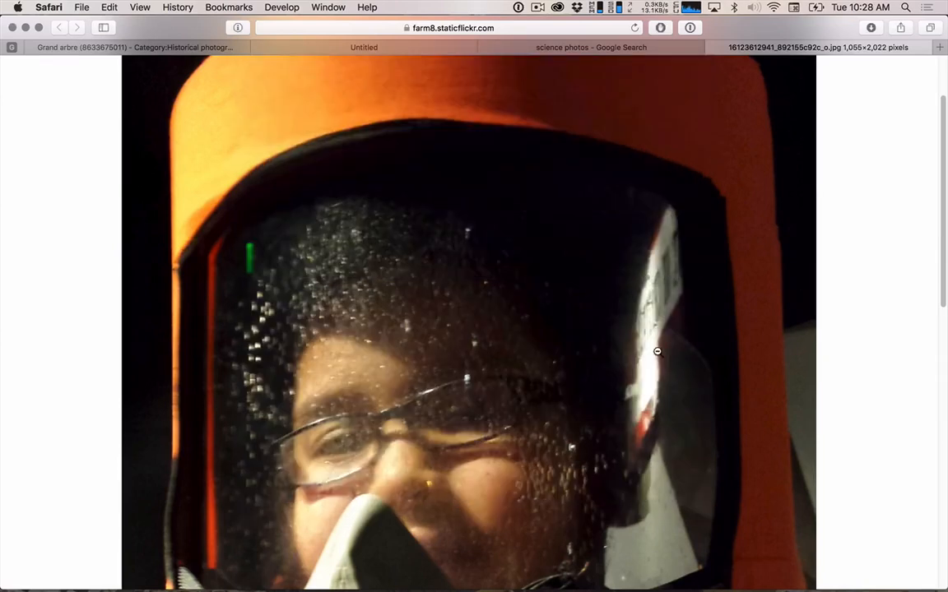
Switch to Finder, move the Pressbilder TIFF from Downloads into the photos folder inside Series of Three, and open that folder.
key("super+Tab")
key("super+Tab")
key("super+Tab")
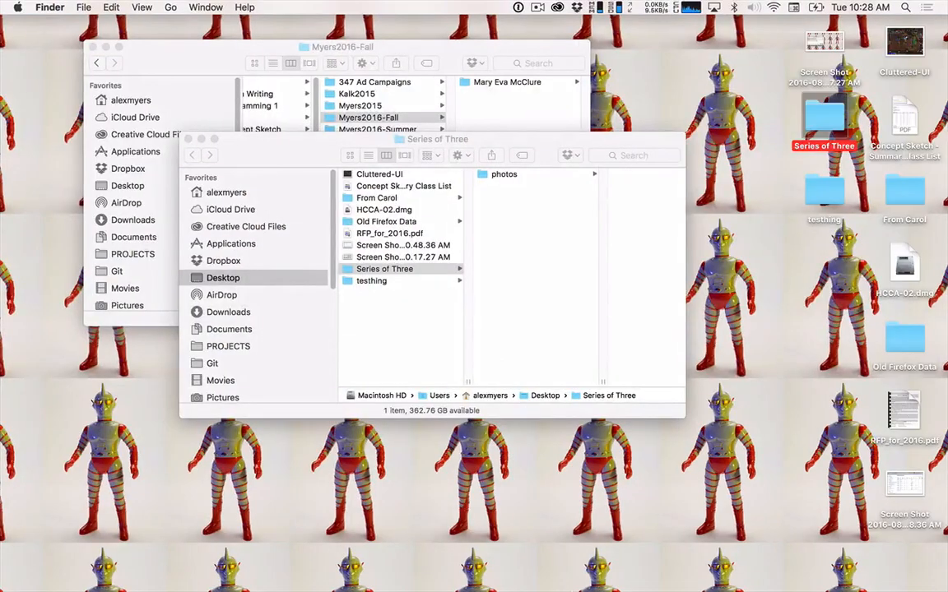
left_click(550, 569)
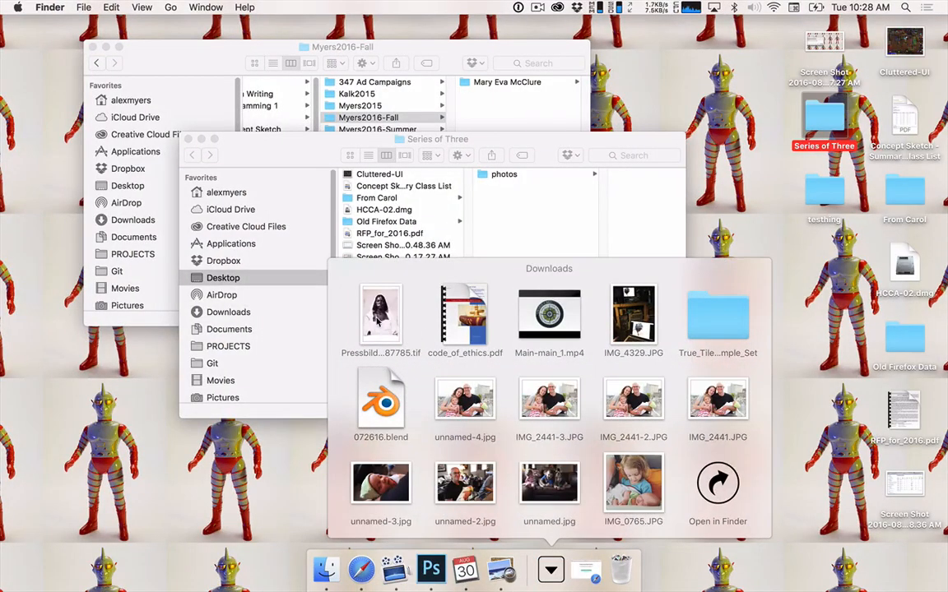
left_click_drag(377, 321, 520, 296)
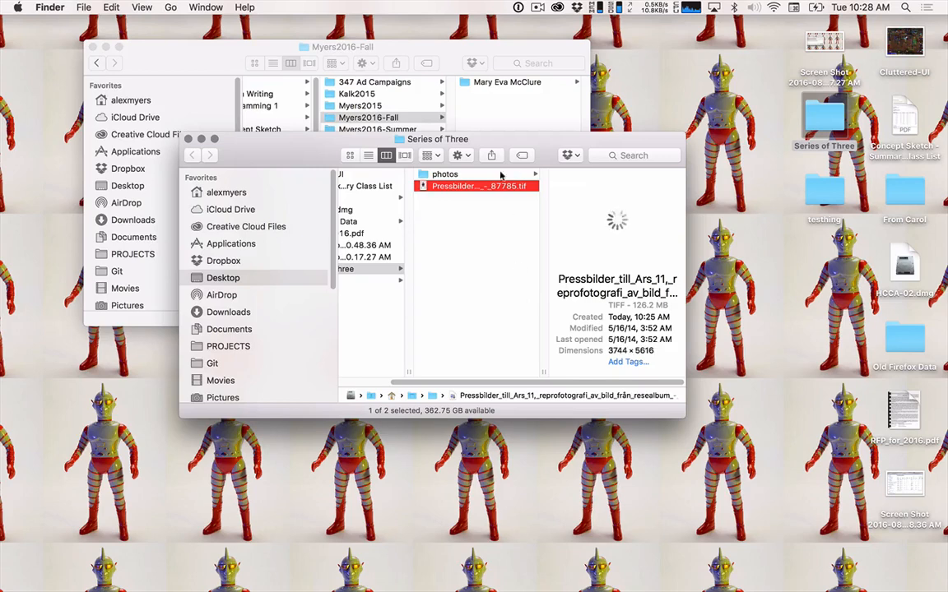
left_click_drag(460, 186, 437, 179)
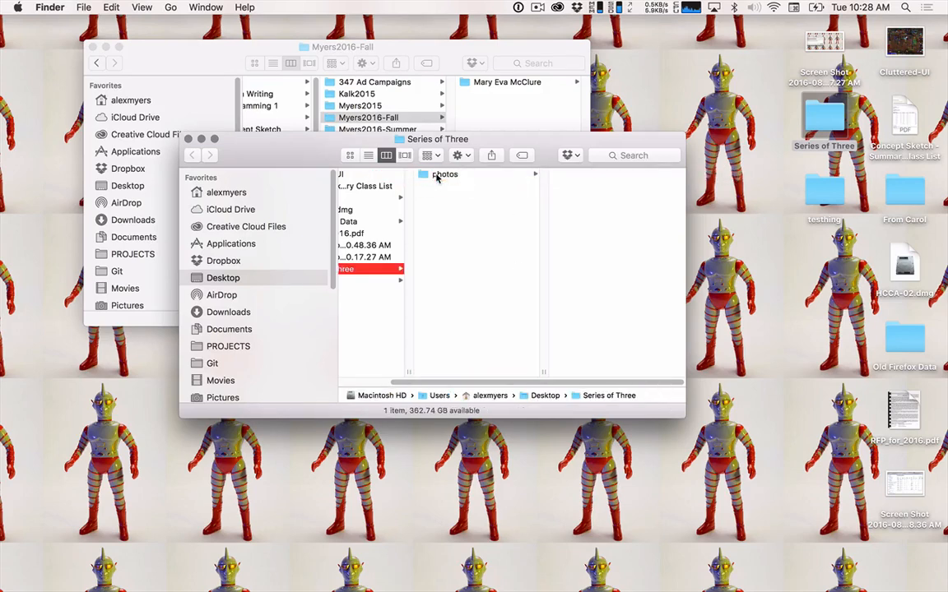
left_click(437, 177)
Rename the Pressbilder TIFF as "otherimage" and check the previews of both images in the photos folder.
left_click(589, 187)
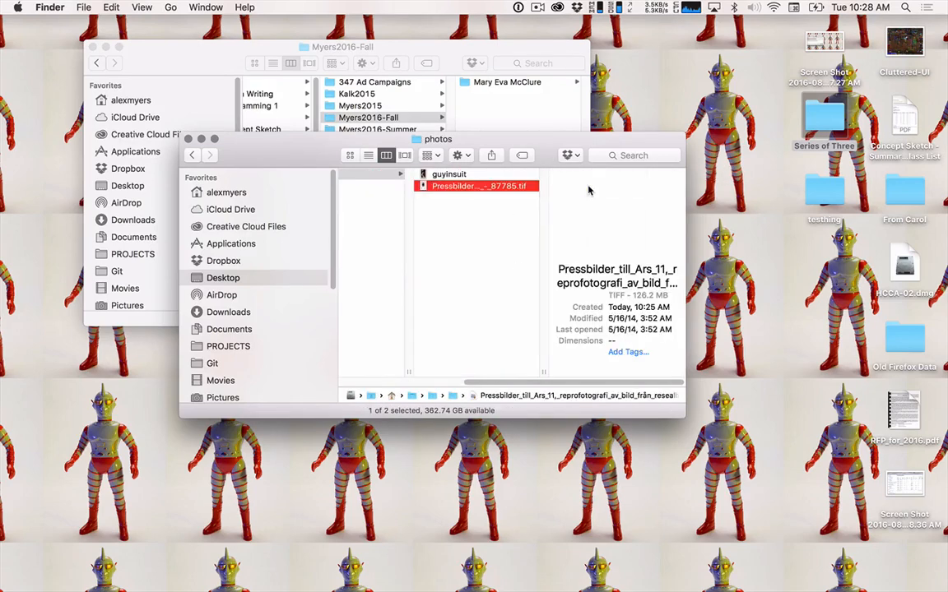
key("Return")
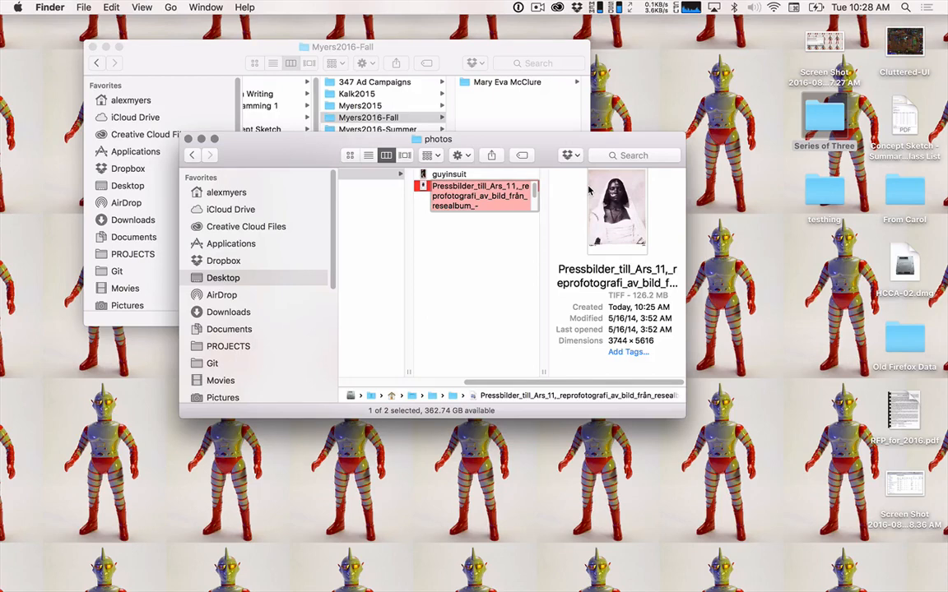
type("otherimage.tif")
key("Return")
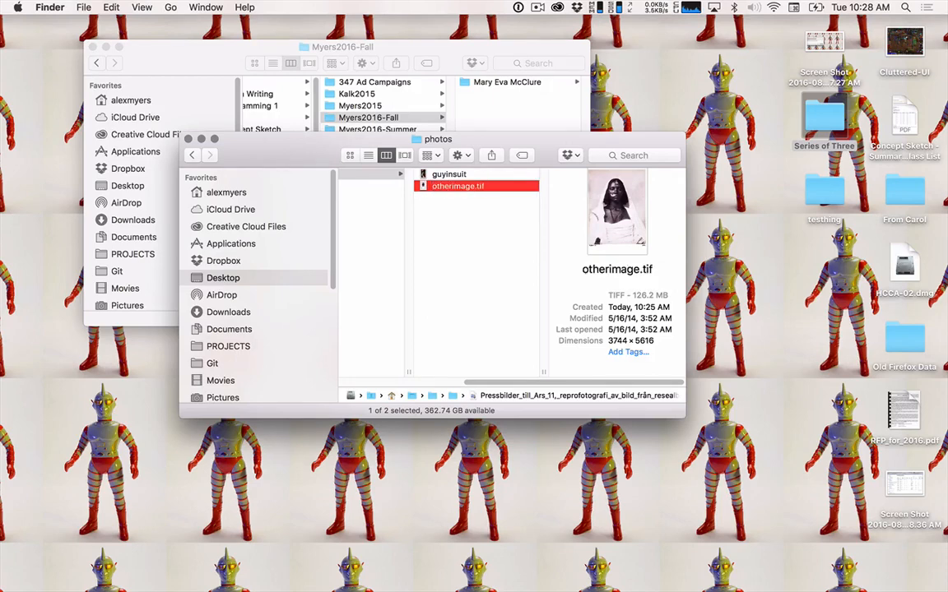
left_click(473, 176)
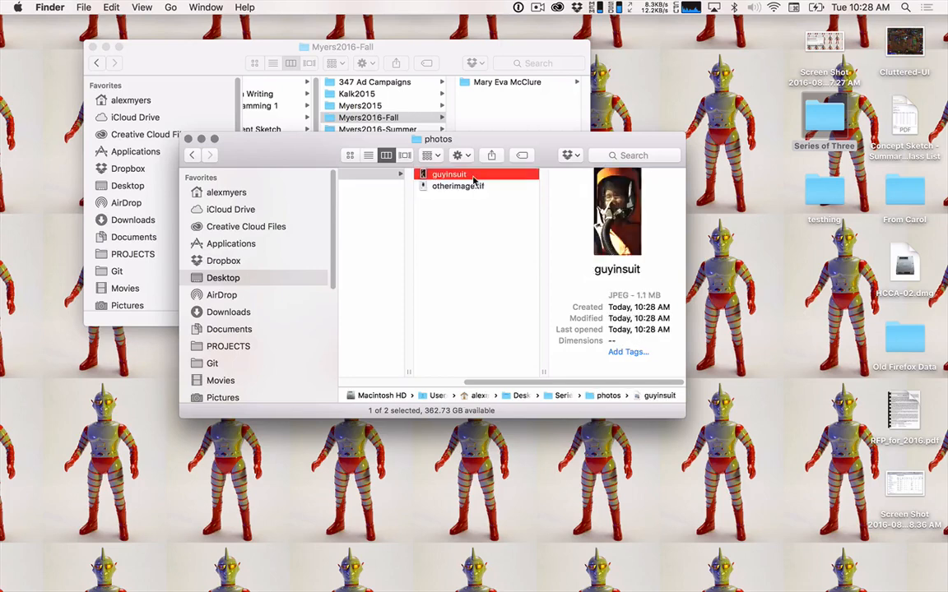
left_click(461, 187)
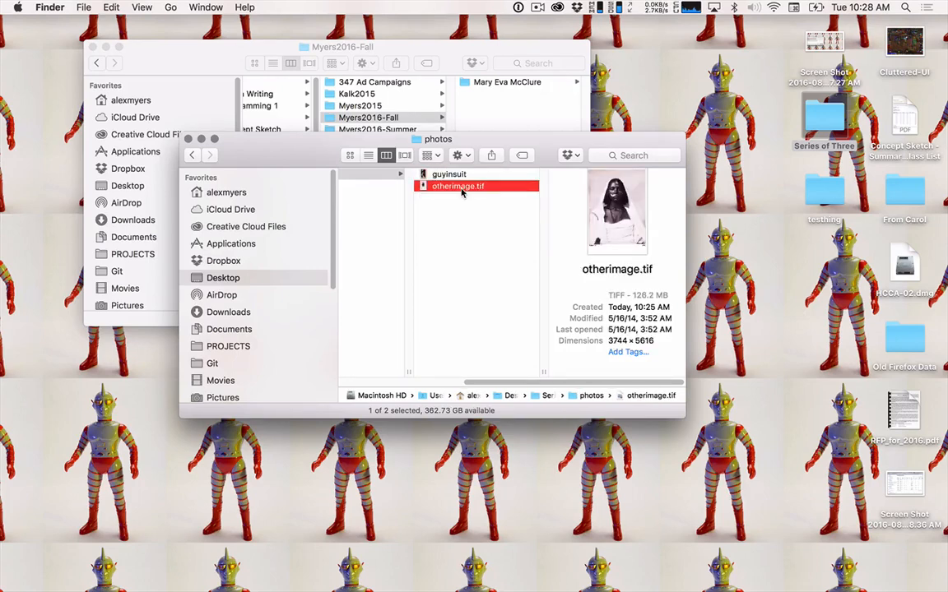
Switch to Safari, close the empty tab and return to the Historical photography category on Wikimedia Commons.
key("super+Tab")
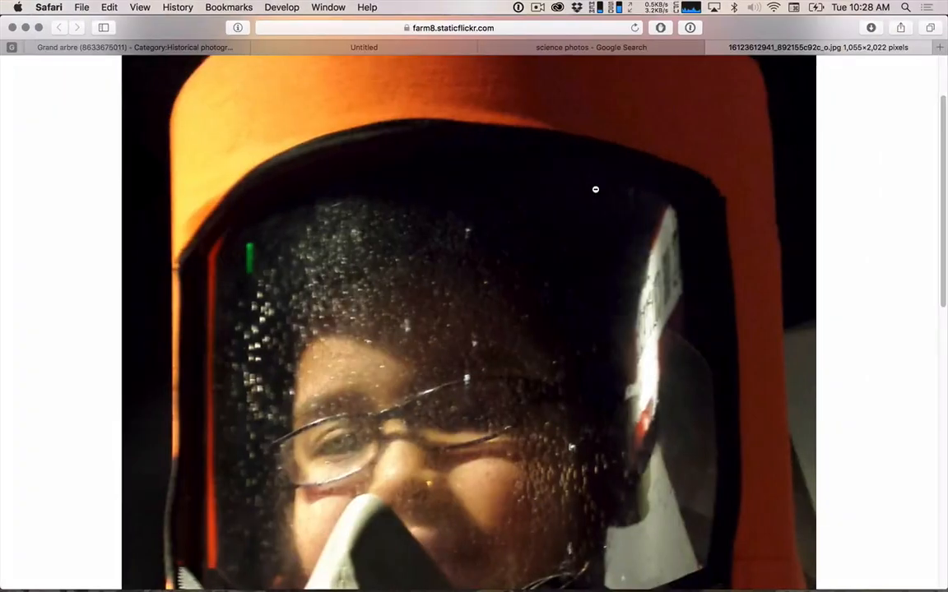
left_click(310, 49)
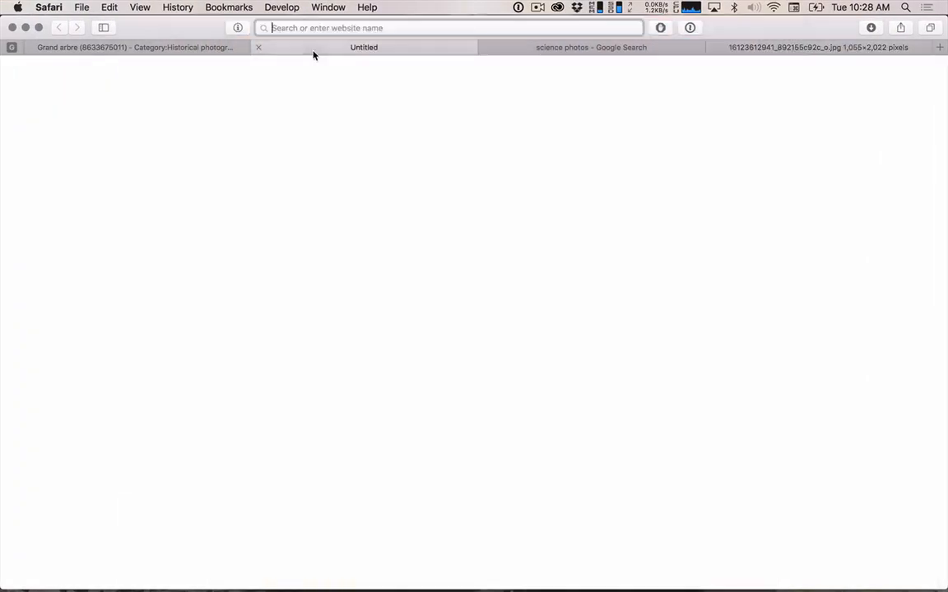
left_click(255, 47)
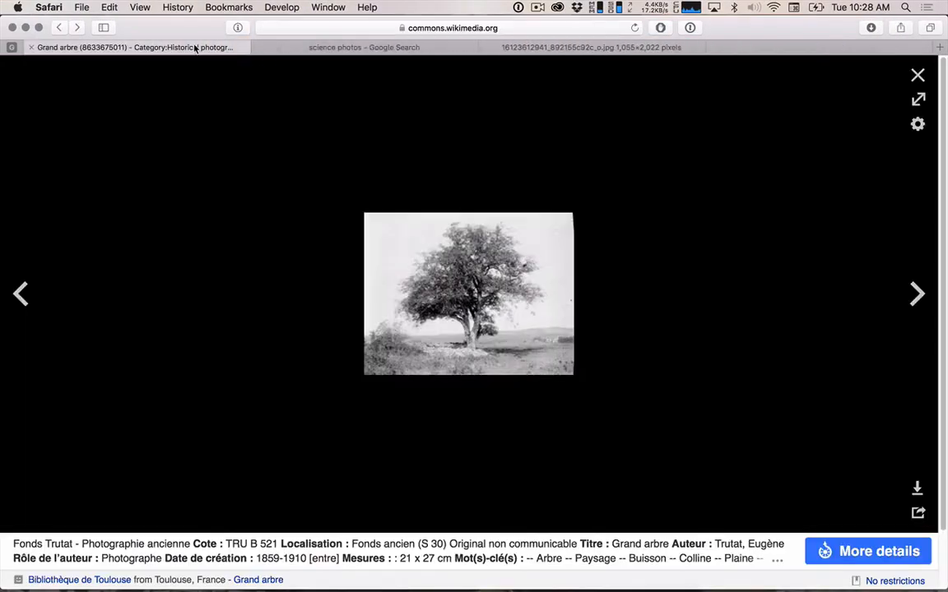
scroll(498, 264, "left", 5)
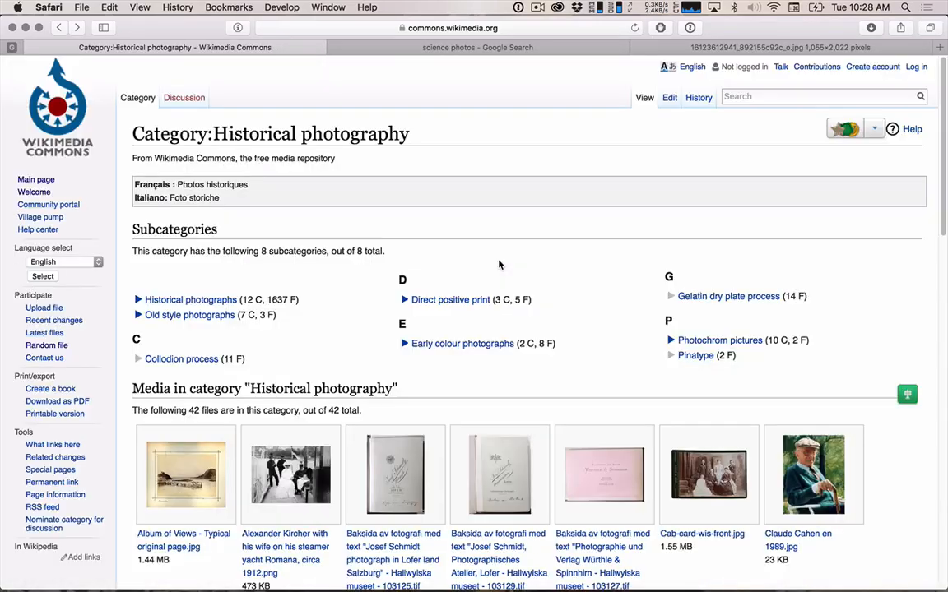
Look through the Historical photography category and open the riverside sailboat photo from the Hallwylska museet, file 87583.
scroll(496, 465, "down", 5)
scroll(496, 465, "down", 10)
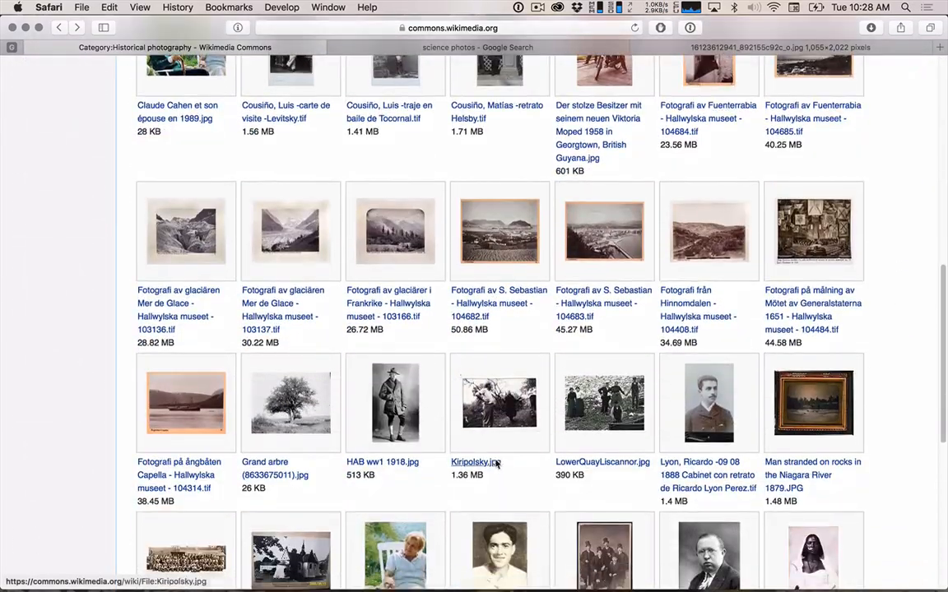
scroll(495, 464, "up", 10)
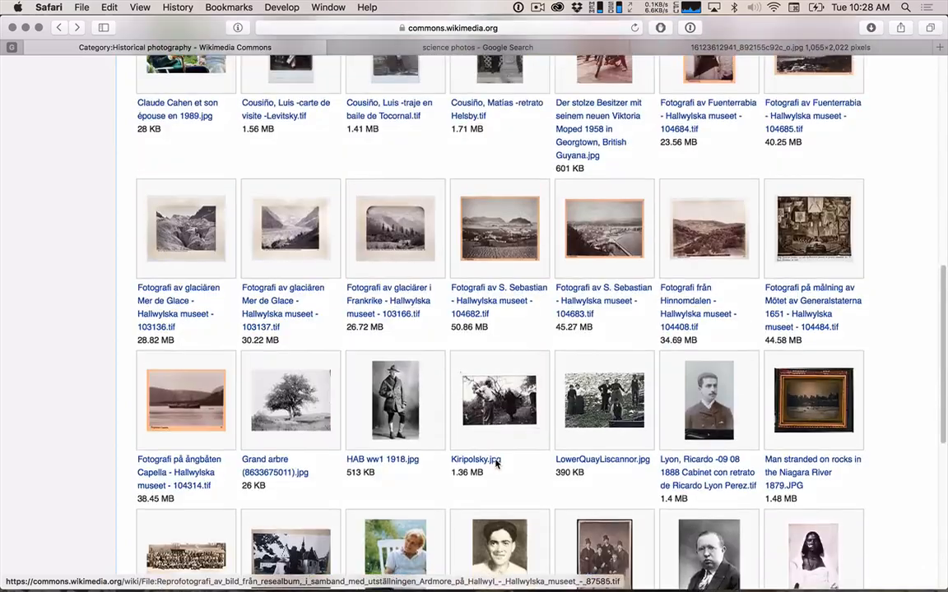
scroll(496, 465, "up", 3)
scroll(496, 465, "down", 8)
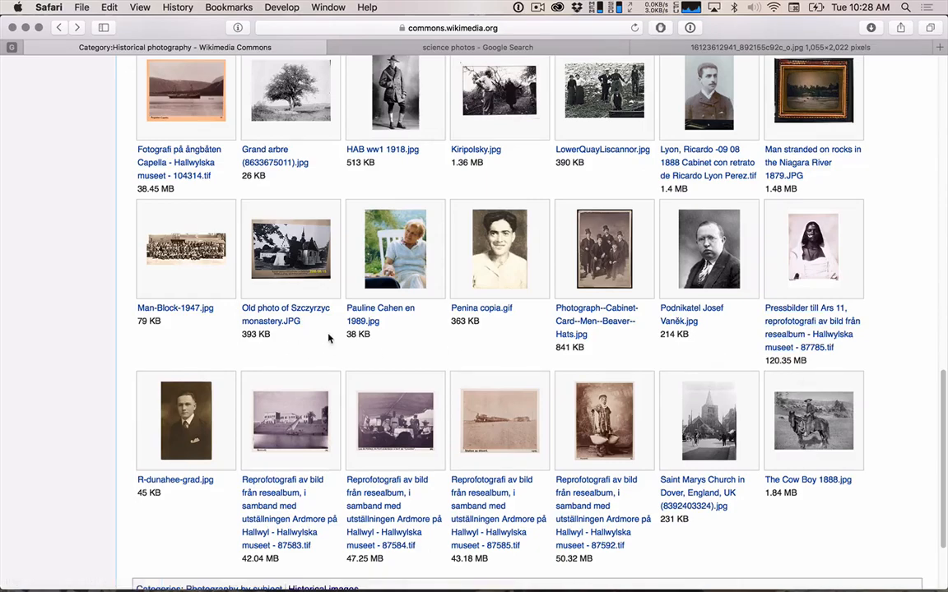
scroll(432, 525, "down", 3)
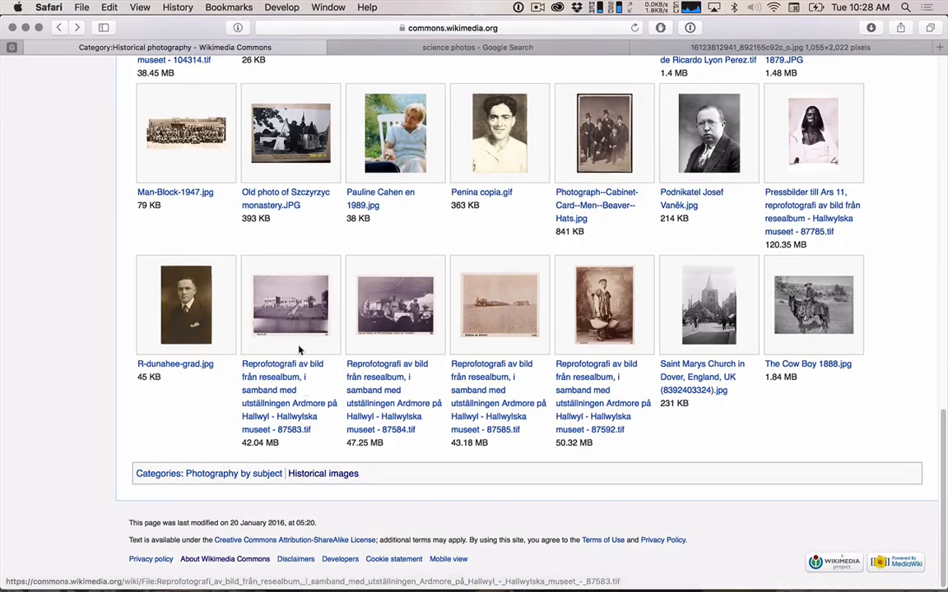
left_click(300, 349)
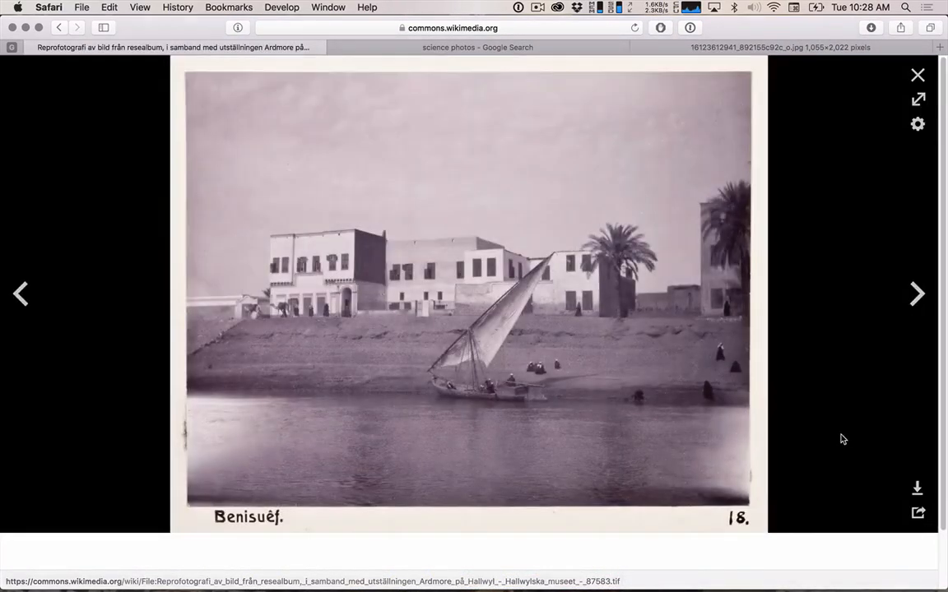
Download the sailboat photo in the large 1129 × 900 px size and close the open image preview windows.
left_click(917, 490)
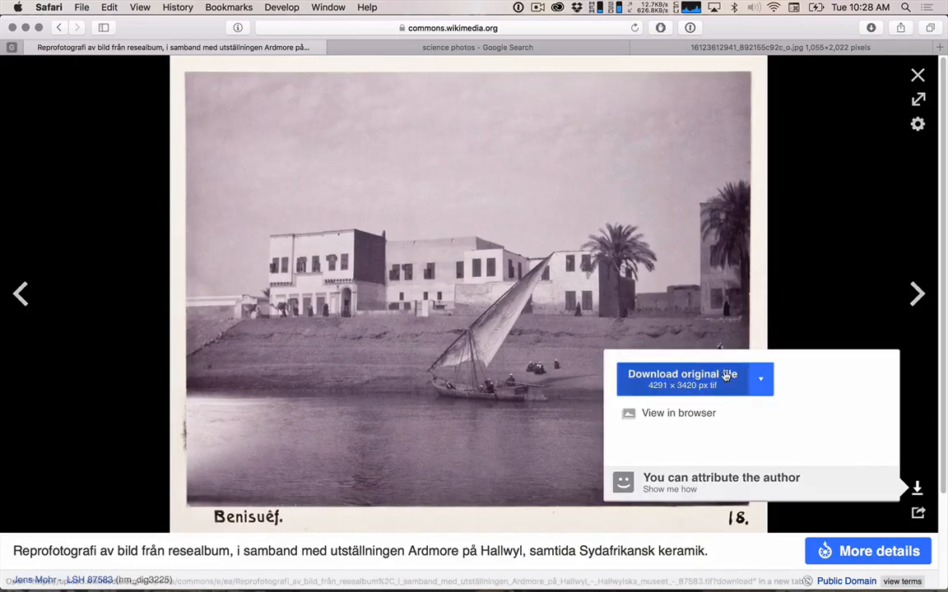
left_click(758, 378)
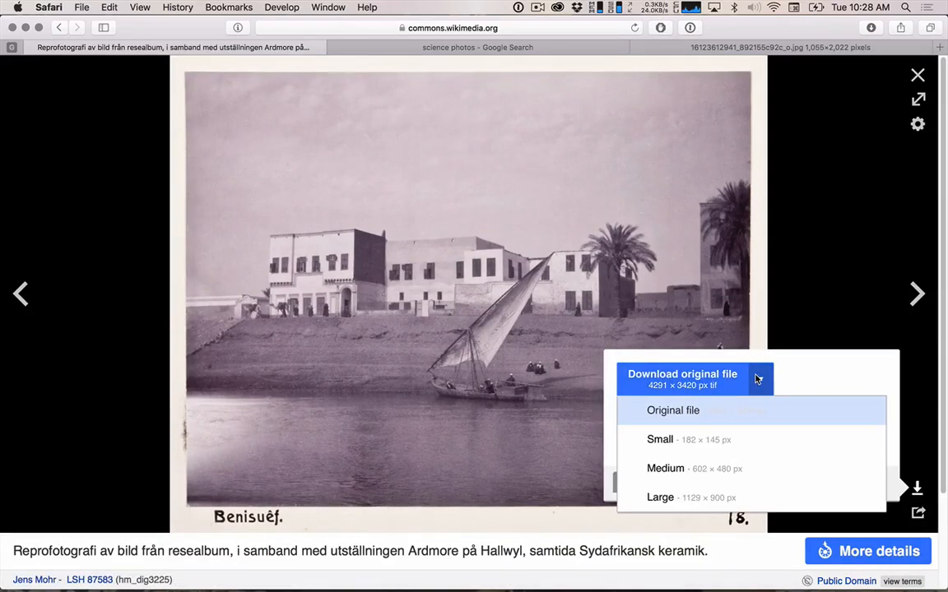
left_click(705, 500)
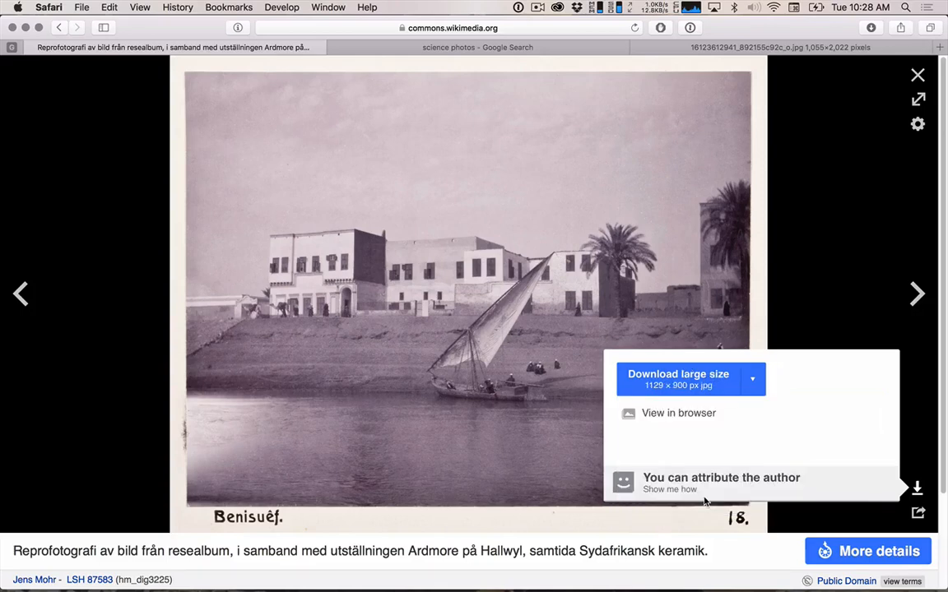
left_click(711, 379)
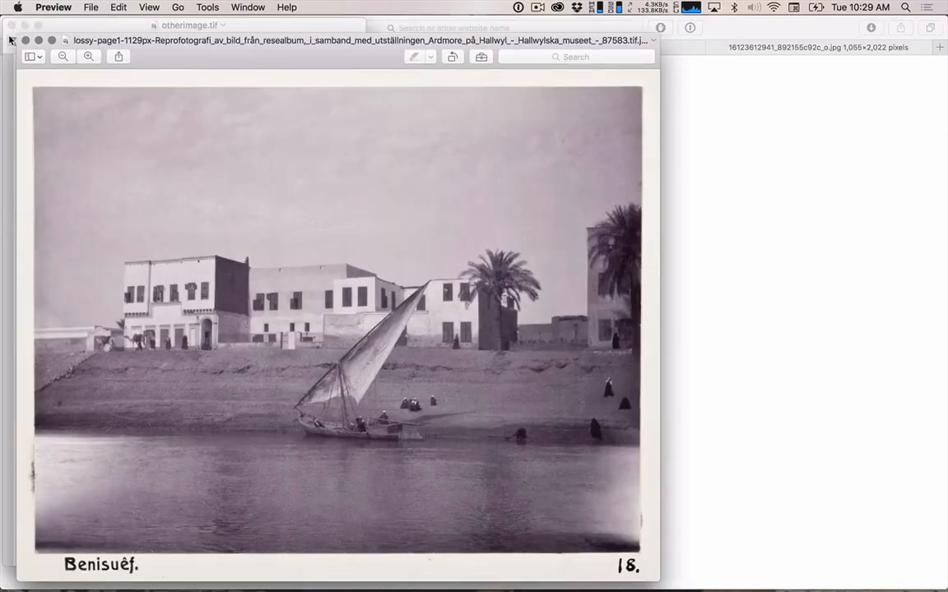
left_click(12, 26)
left_click(26, 39)
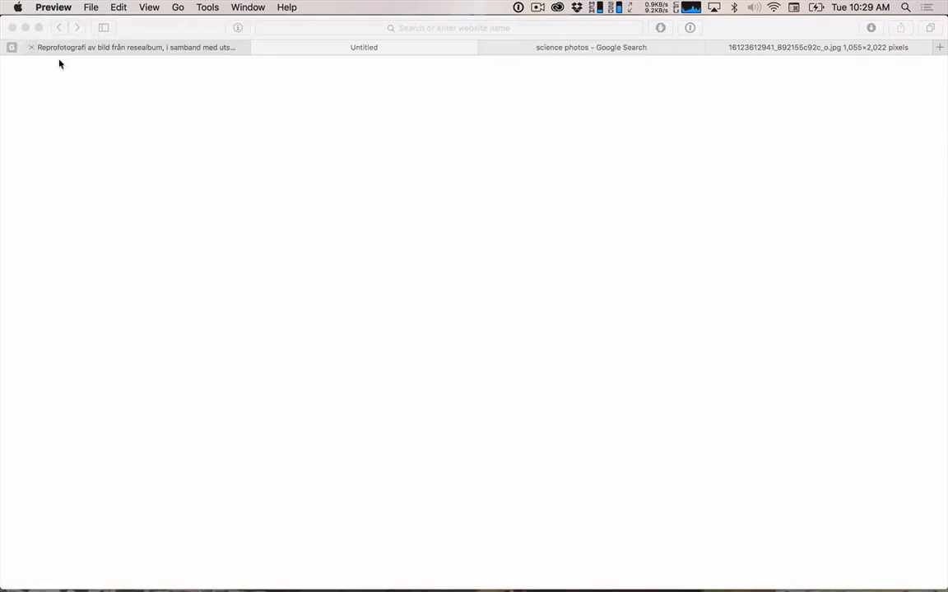
Switch to Finder and move the downloaded sailboat JPEG from Downloads into the photos folder.
key("super+Tab")
key("super+Tab")
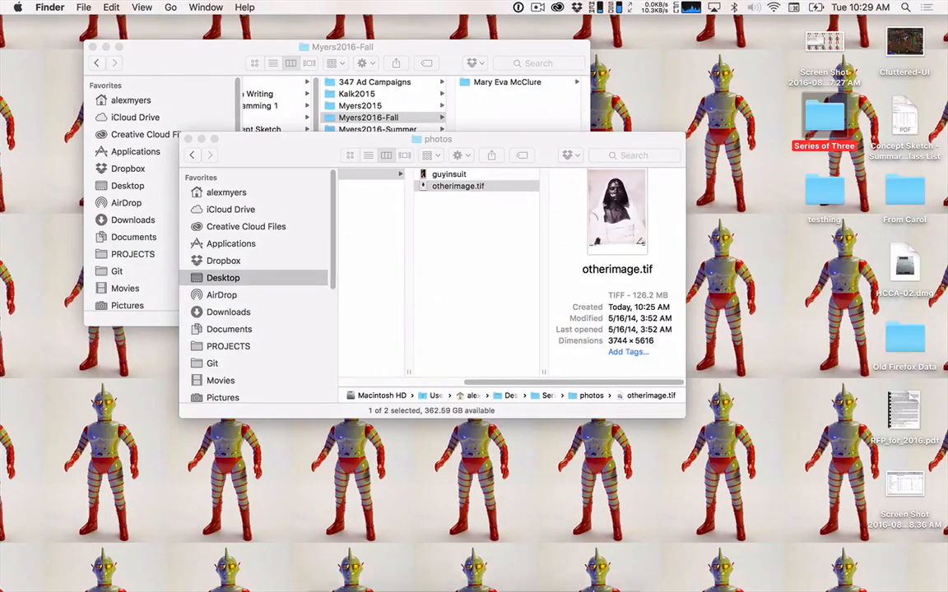
mouse_move(576, 584)
left_click(552, 573)
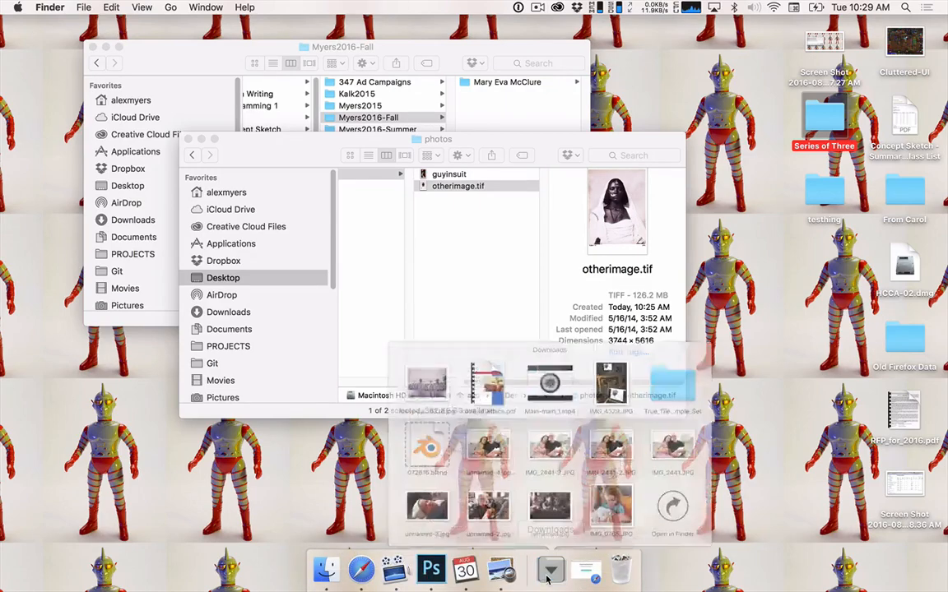
left_click_drag(370, 308, 469, 311)
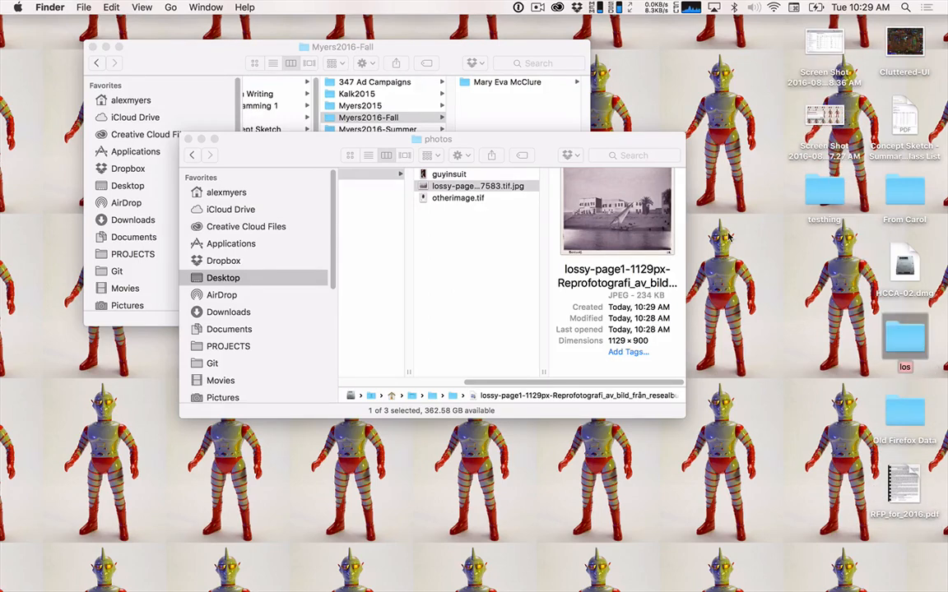
Rename the project folder on the desktop as "Series of Three".
type("Series of Three")
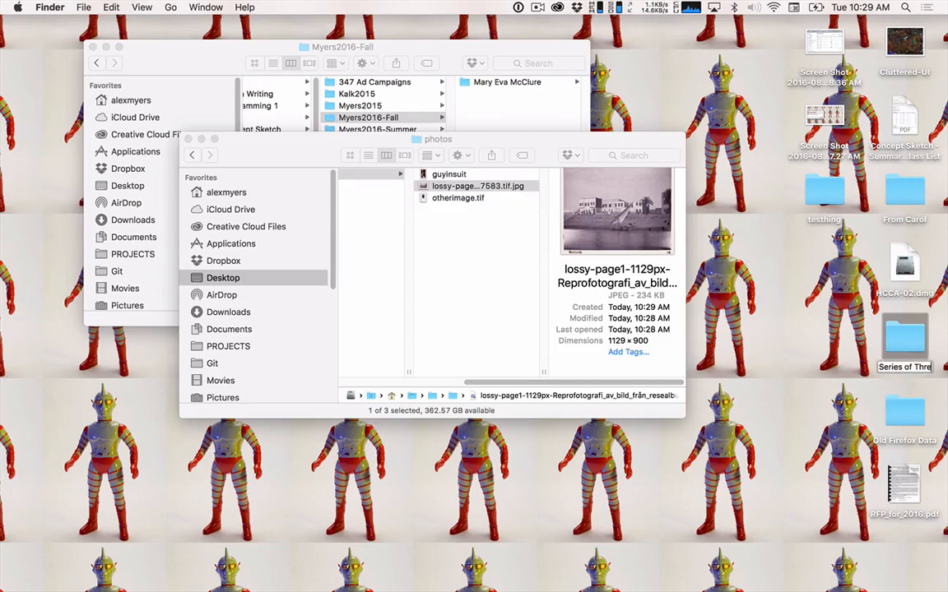
key("Return")
Rename the sailboat JPEG in the photos folder as "lossy", keeping its .jpg extension.
left_click(458, 236)
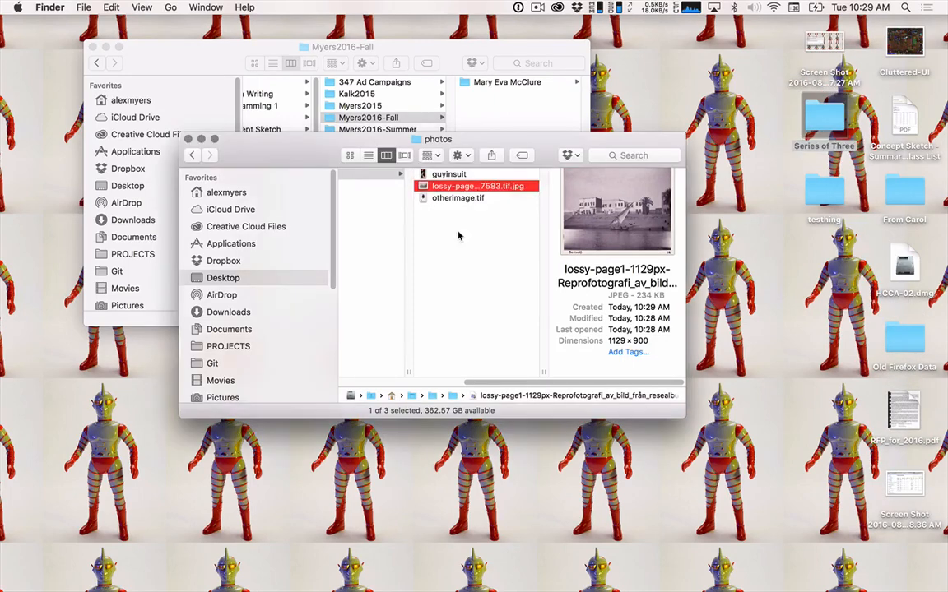
left_click(465, 191)
type("lossy")
key("Return")
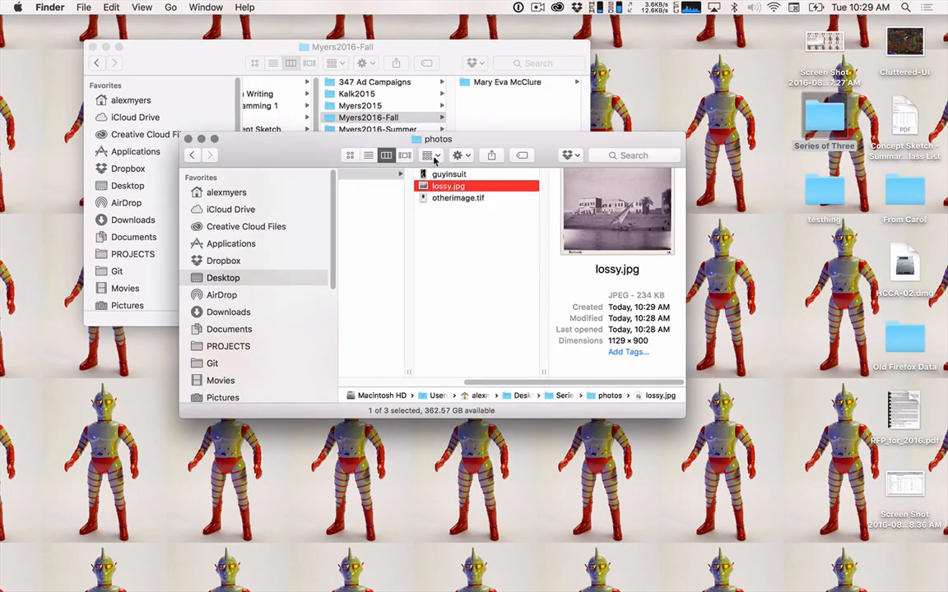
Check the previews of the images in the photos folder, starting from otherimage.tif.
left_click(450, 200)
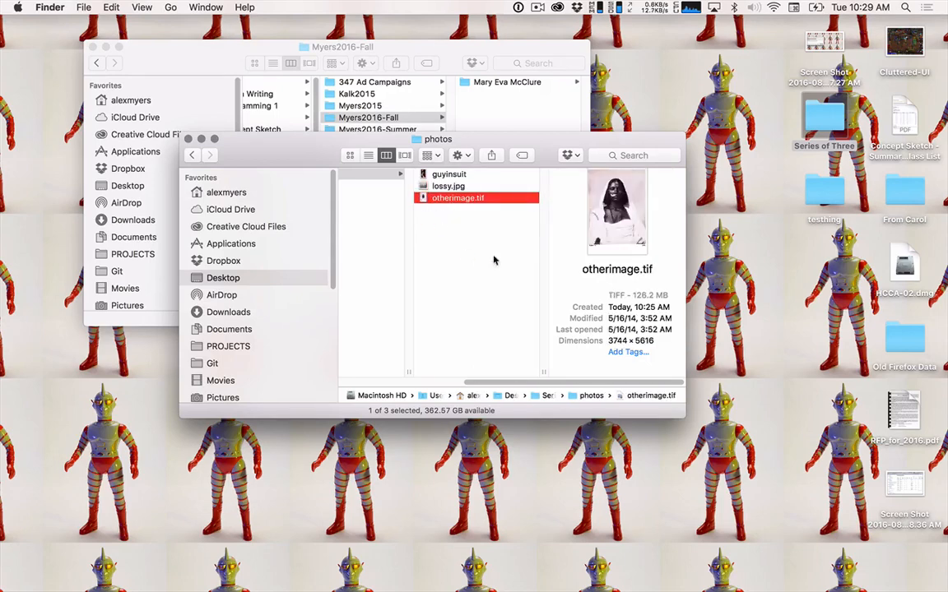
key("super+Tab")
left_click(261, 298)
key("space")
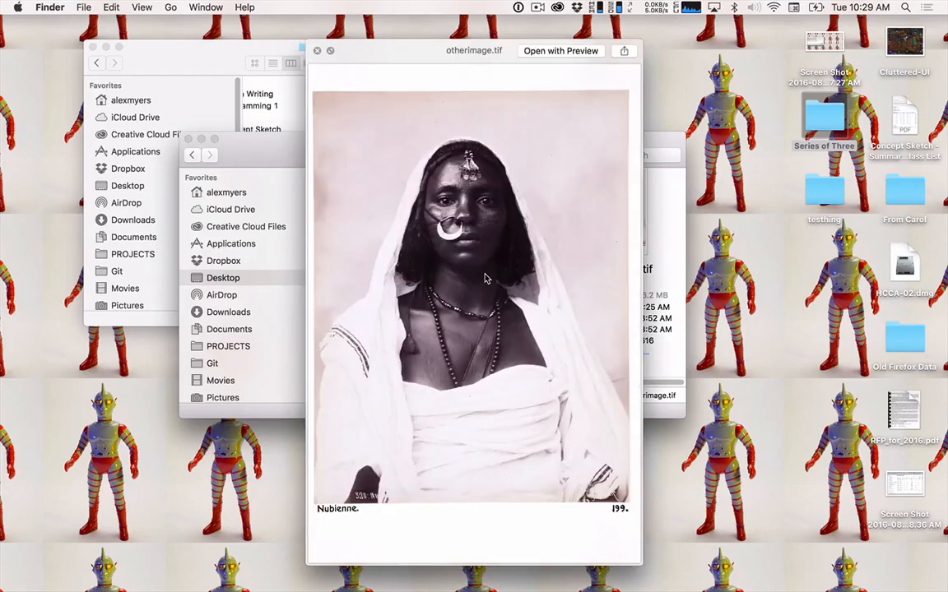
key("Up")
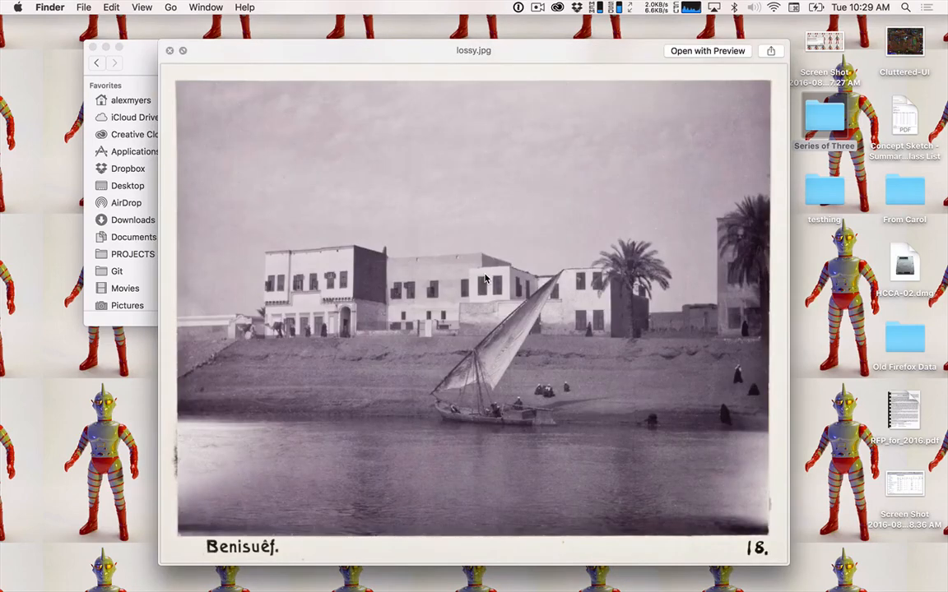
key("Up")
key("Down")
key("Down")
key("space")
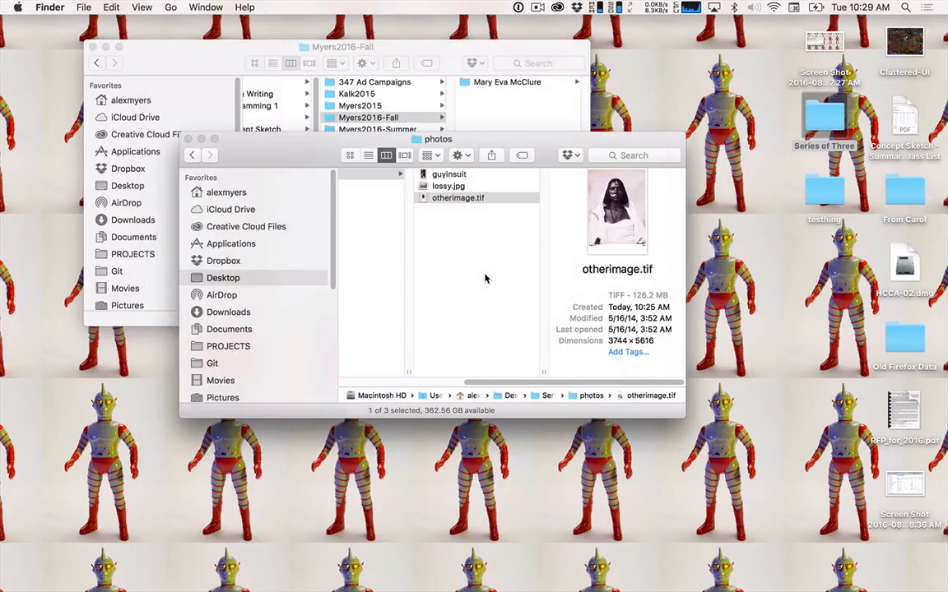
Switch to Safari, close the full-size hazmat suit photo's tab and search Google Images for "daisies".
key("super+Tab")
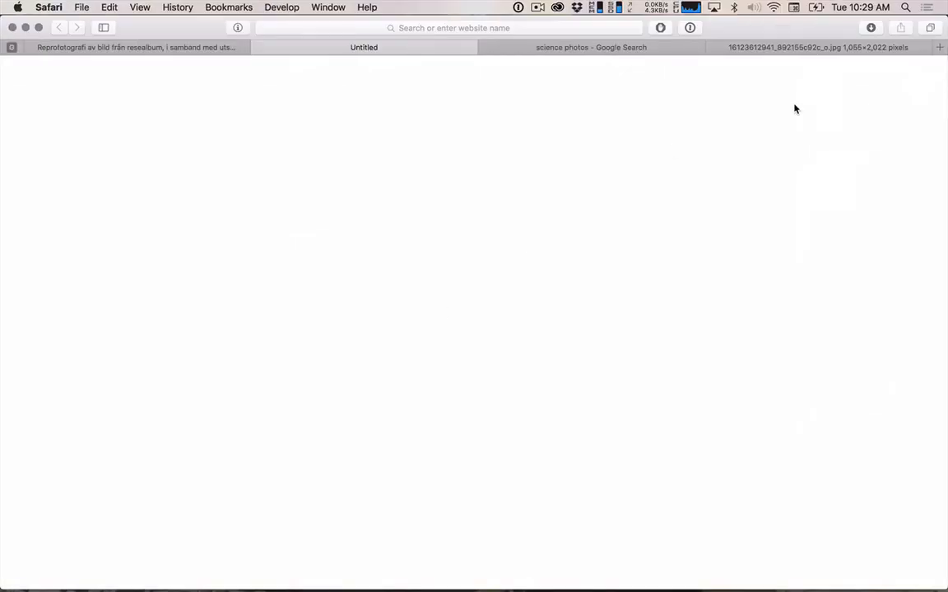
left_click(770, 48)
left_click(715, 47)
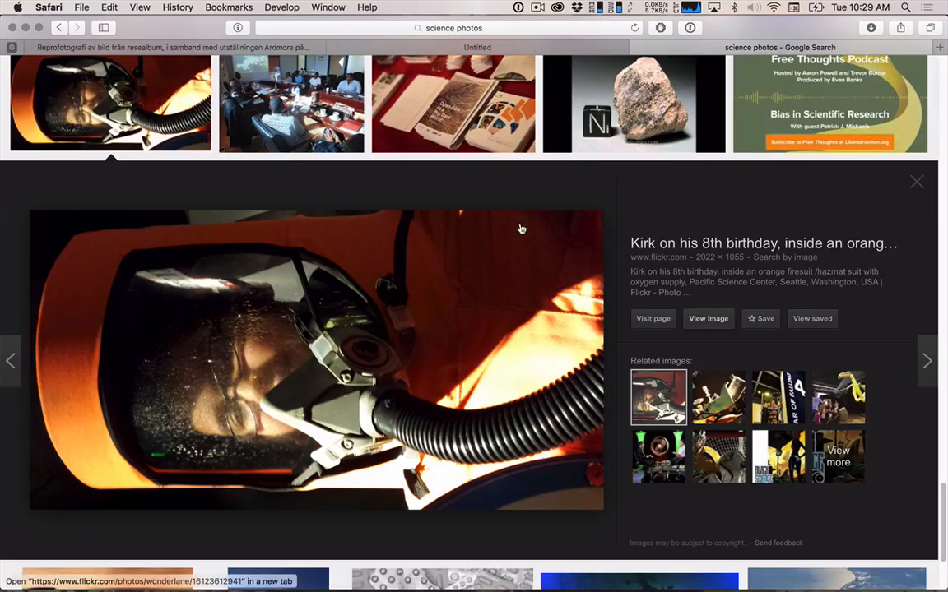
scroll(520, 228, "up", 20)
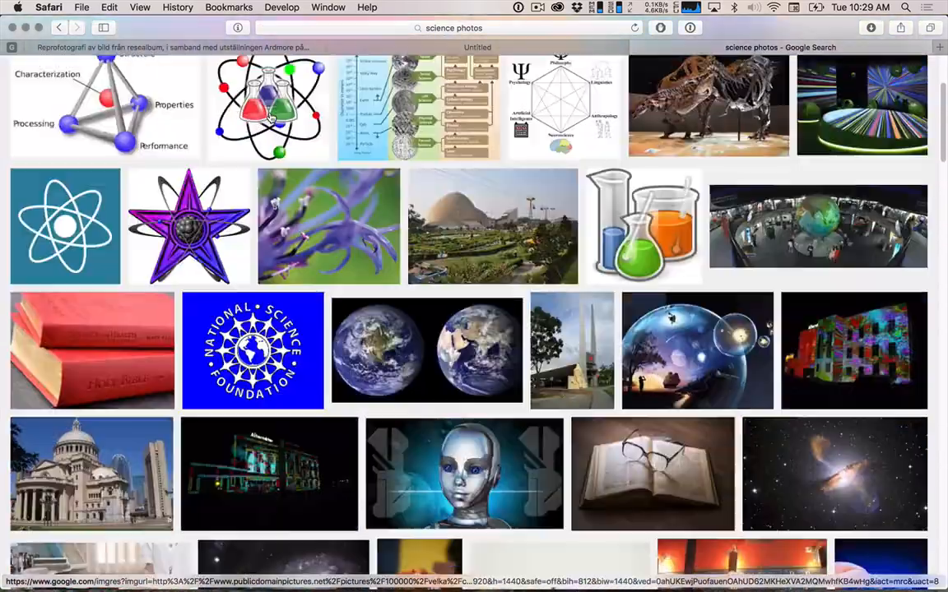
scroll(271, 118, "up", 5)
triple_click(144, 65)
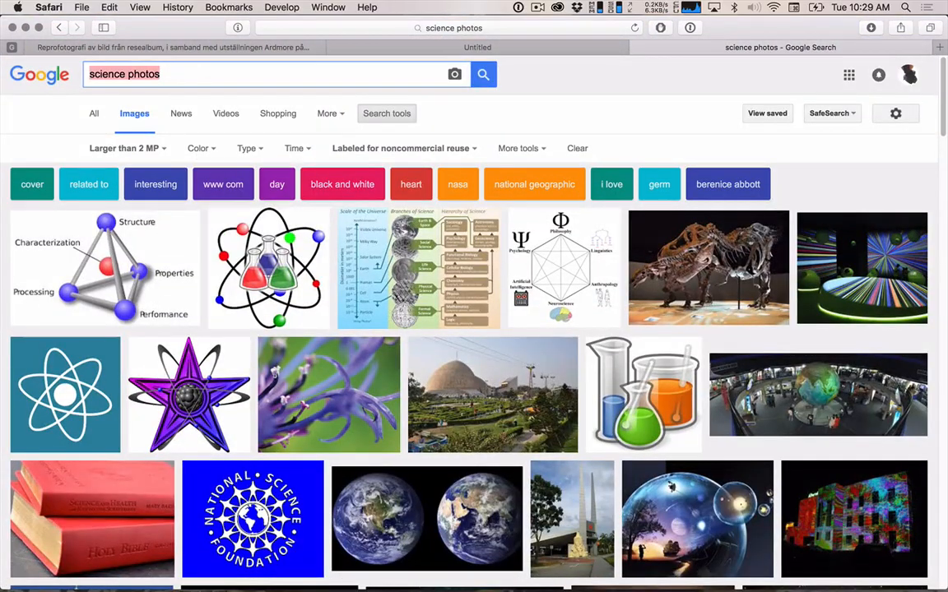
key("BackSpace")
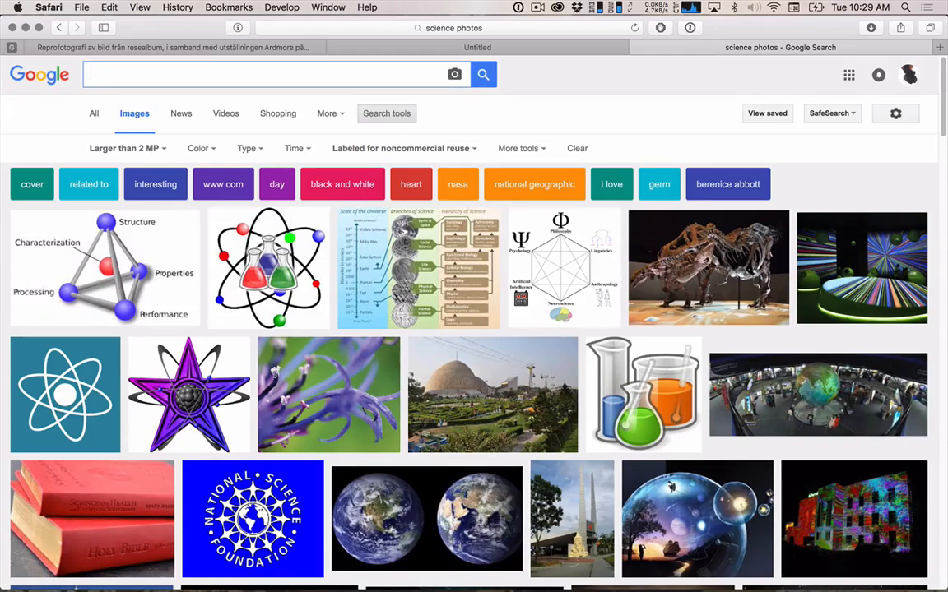
type("daisies")
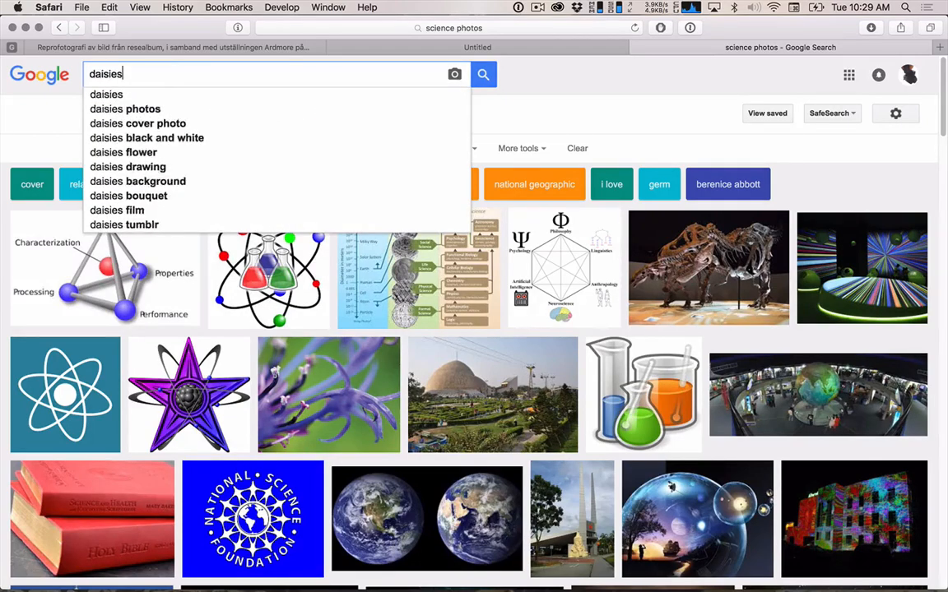
key("Return")
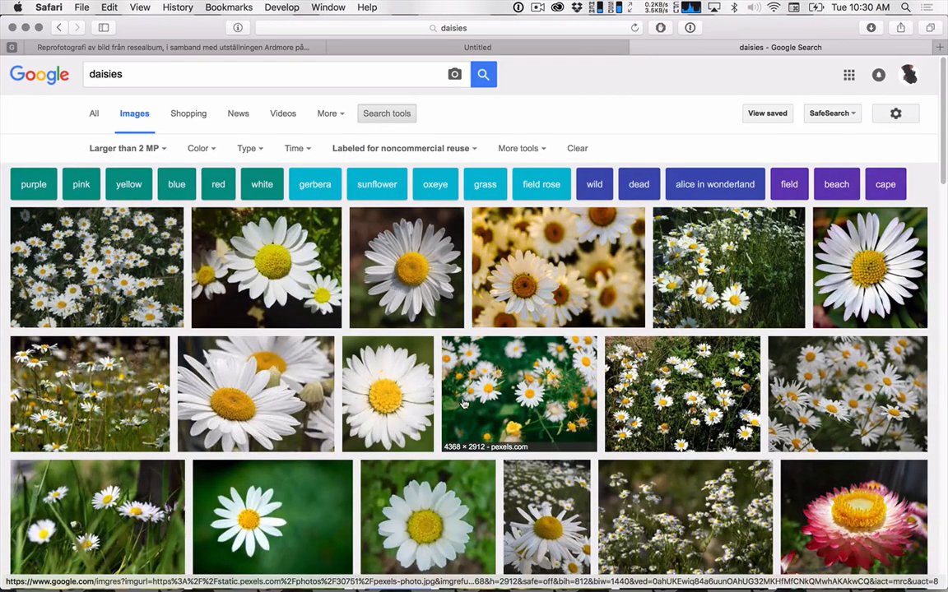
Open the 2560 × 1920 pink and yellow paper daisy at full size and save it to the photos folder as pink-and-yellow-paper-daisy.
scroll(463, 403, "down", 5)
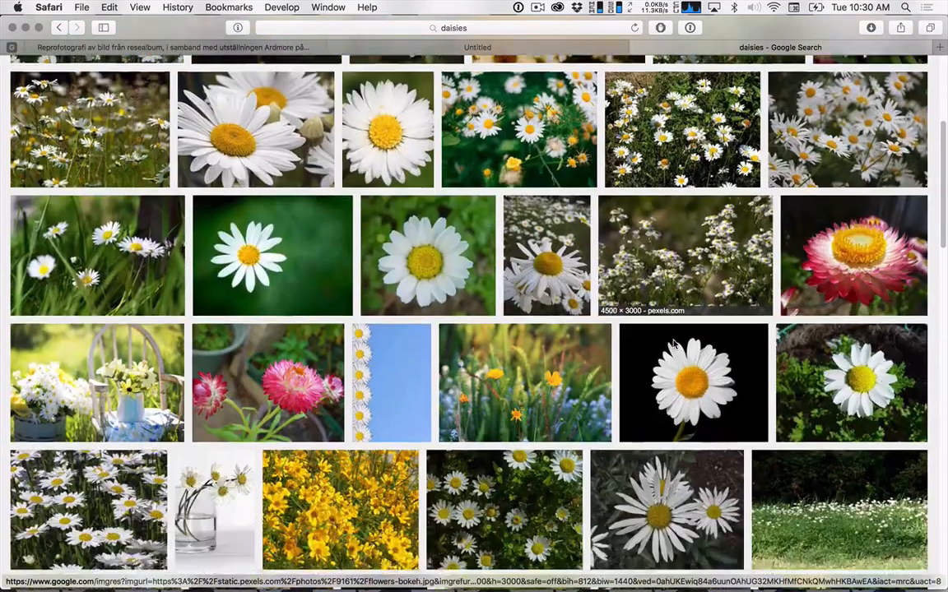
scroll(675, 346, "down", 1)
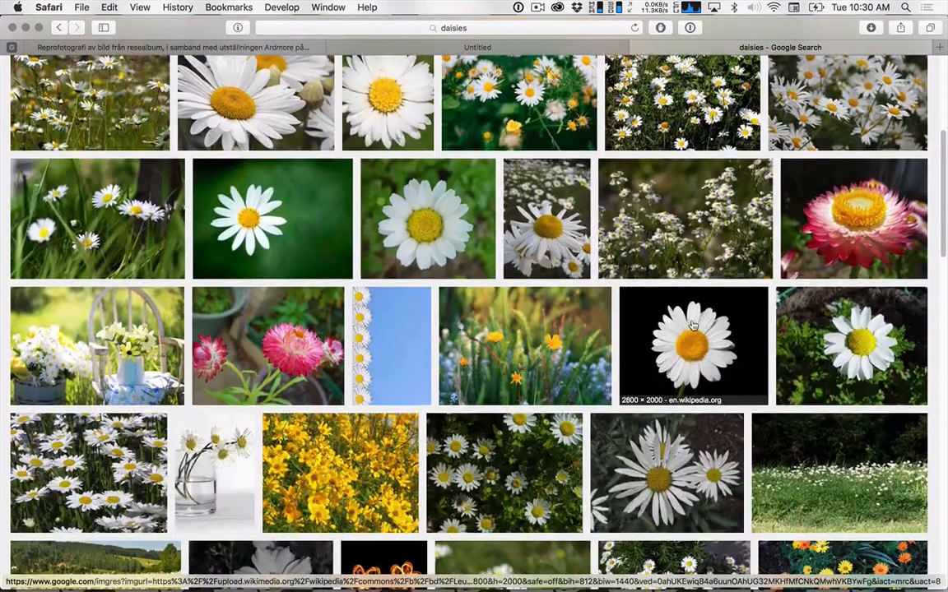
left_click(832, 220)
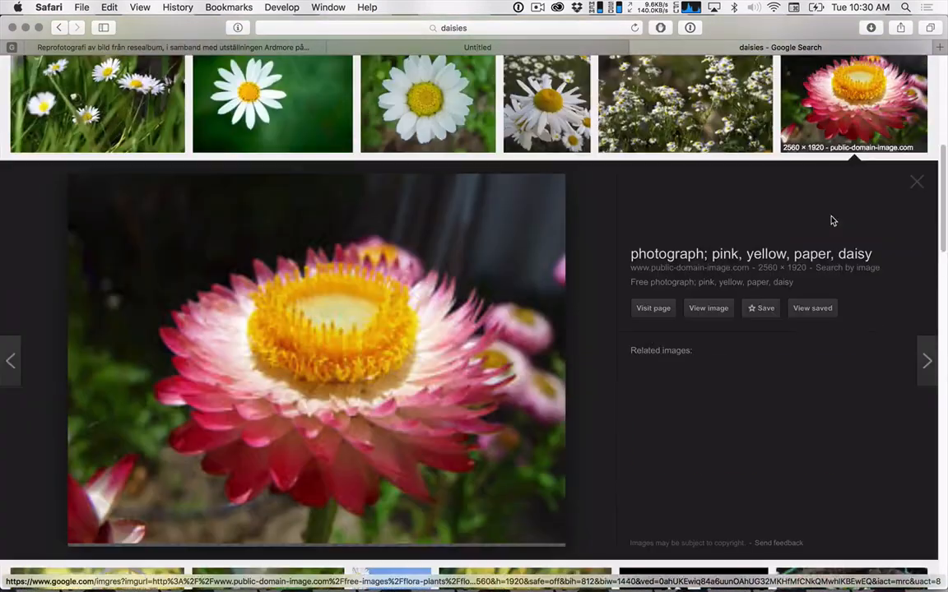
left_click(709, 308)
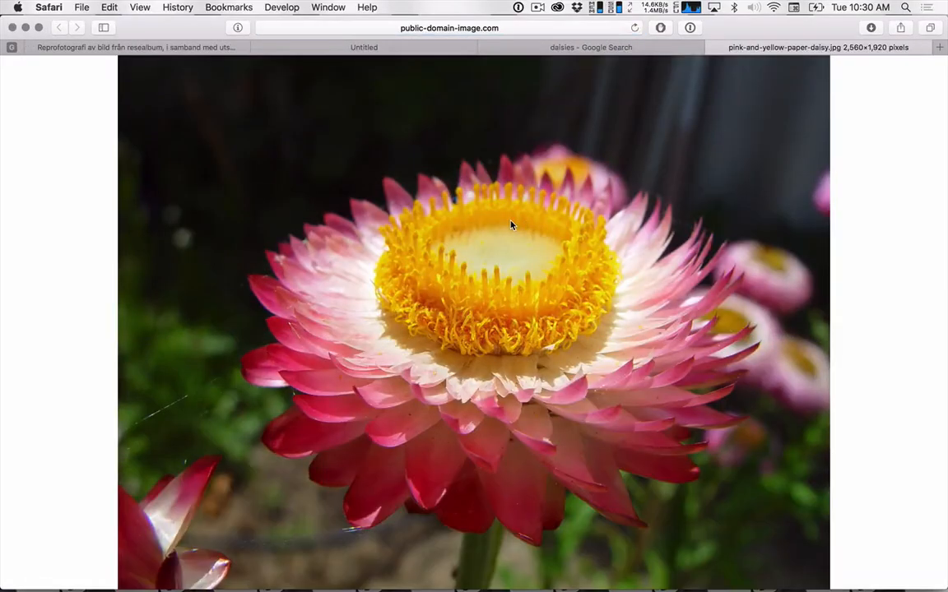
right_click(510, 222)
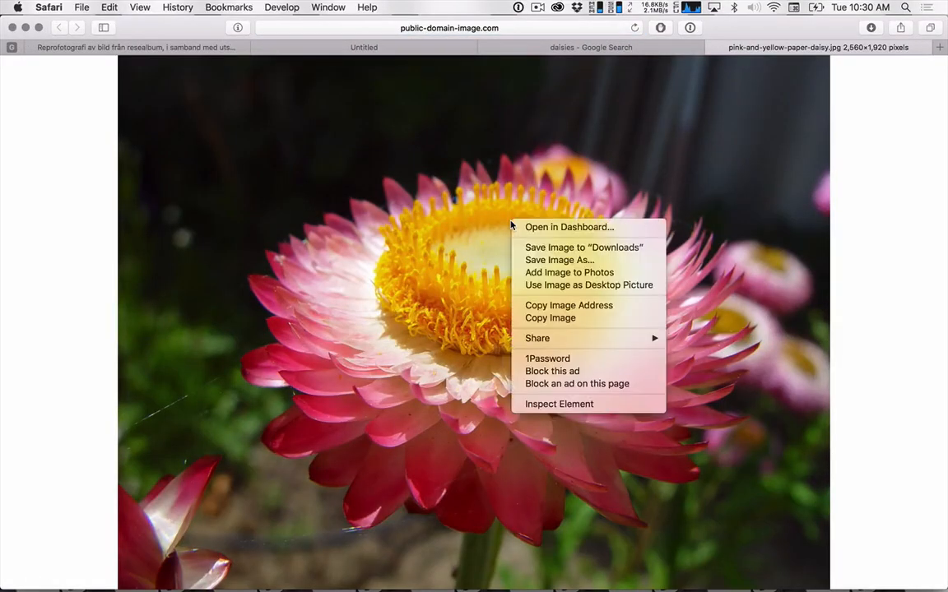
left_click(548, 260)
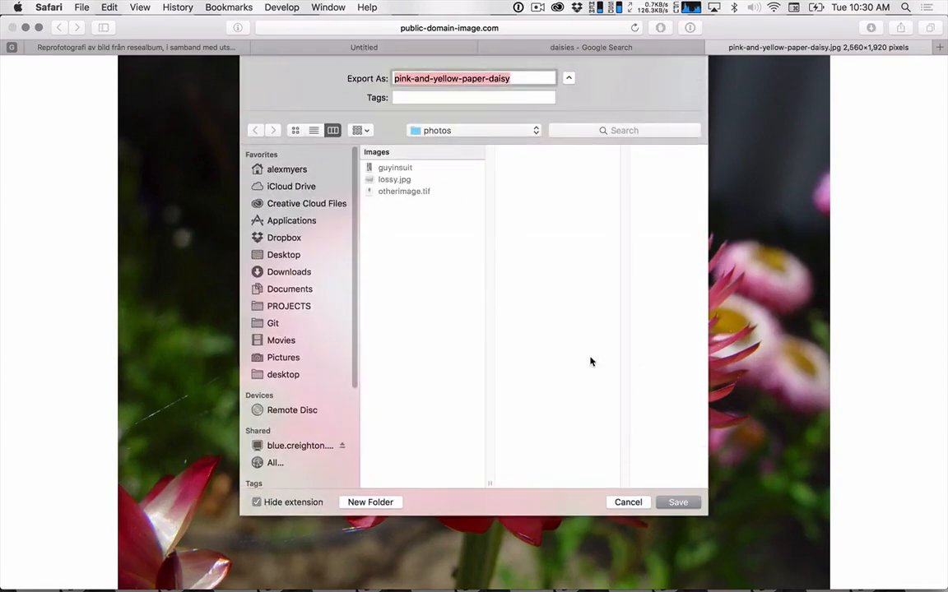
left_click(673, 502)
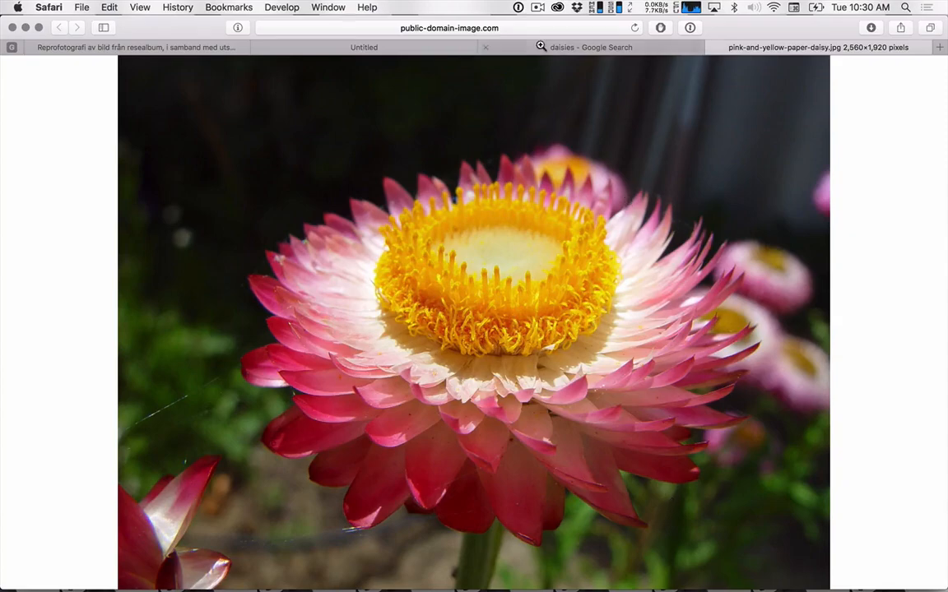
Return to the daisies results and search Google Images for "popcorn" instead.
left_click(540, 47)
scroll(444, 168, "up", 5)
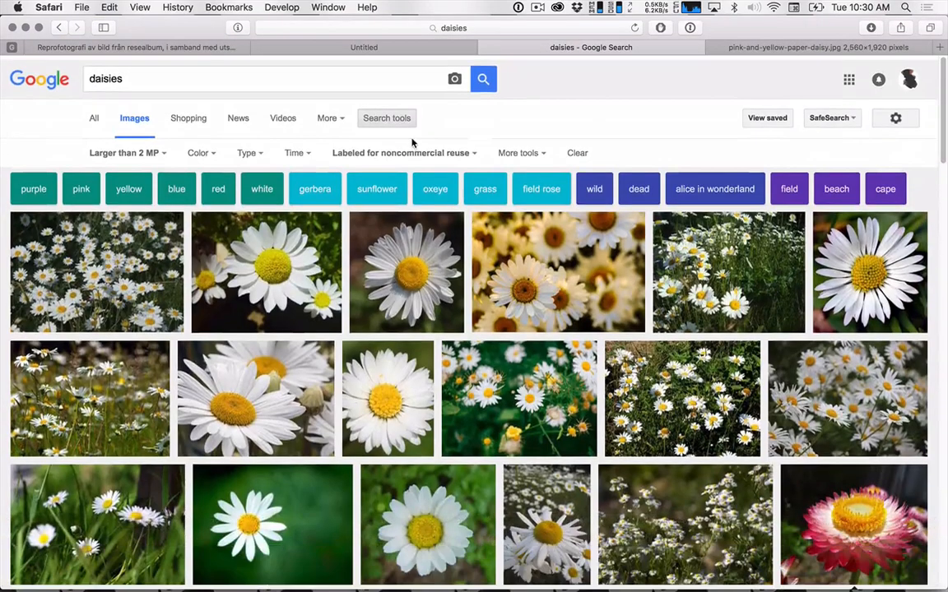
double_click(298, 78)
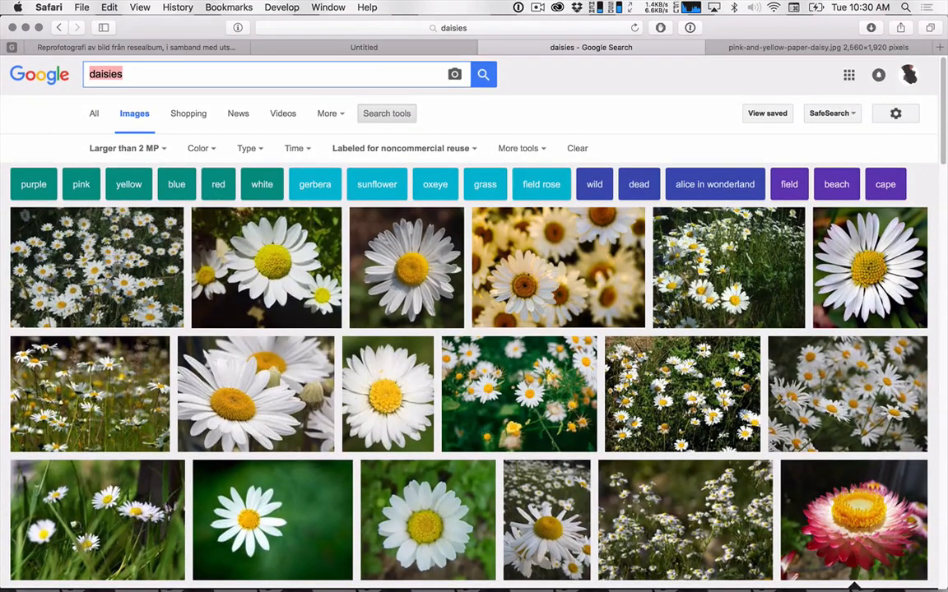
key("BackSpace")
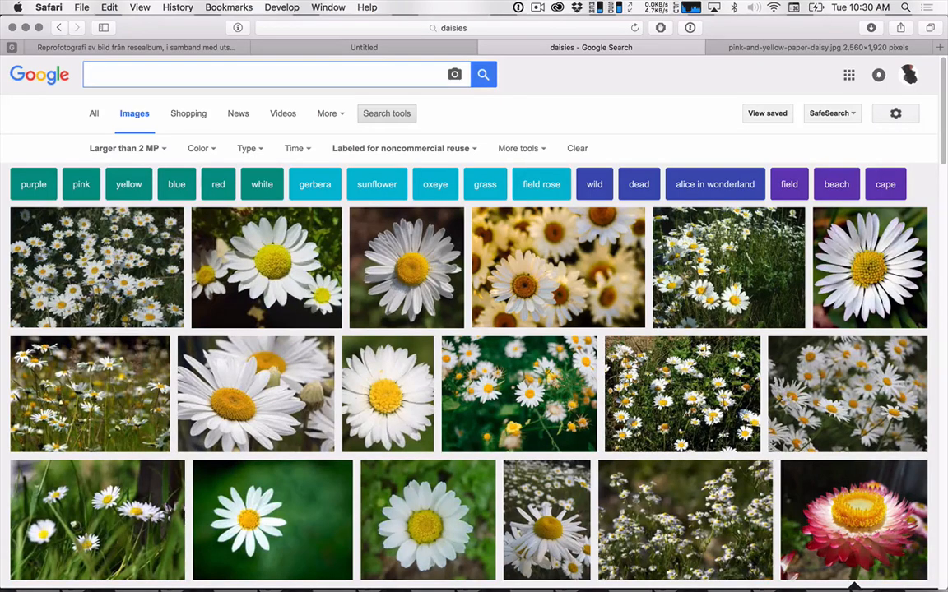
type("popcorn")
key("Return")
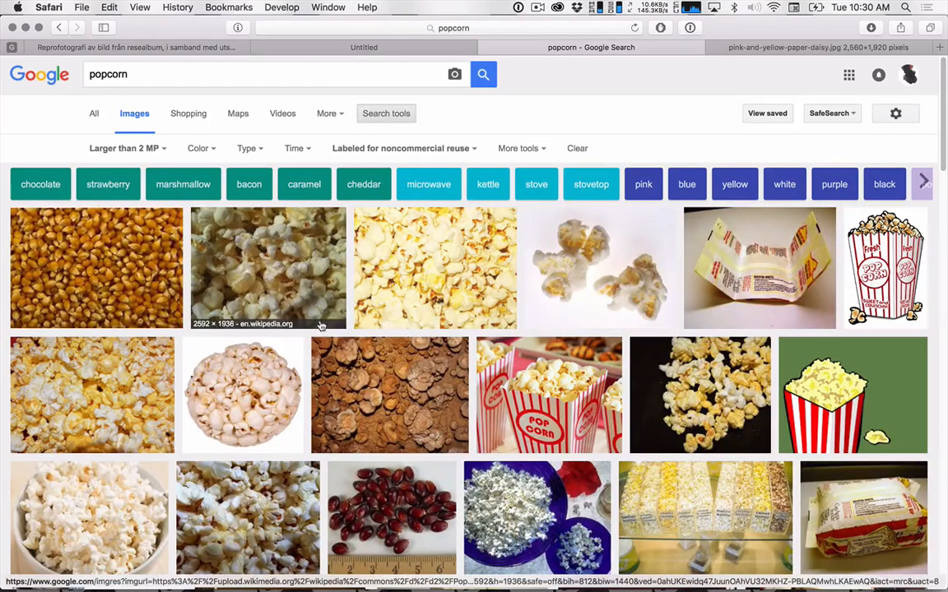
Preview the 2136 × 1424 cave popcorn image from the popcorn results, and close the preview again.
scroll(380, 393, "down", 1)
scroll(380, 393, "down", 2)
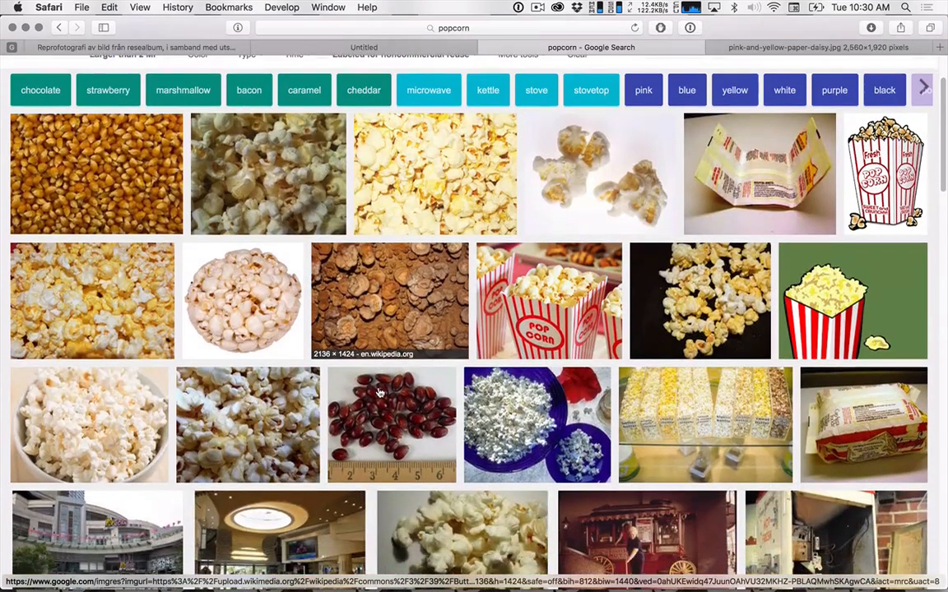
left_click(398, 318)
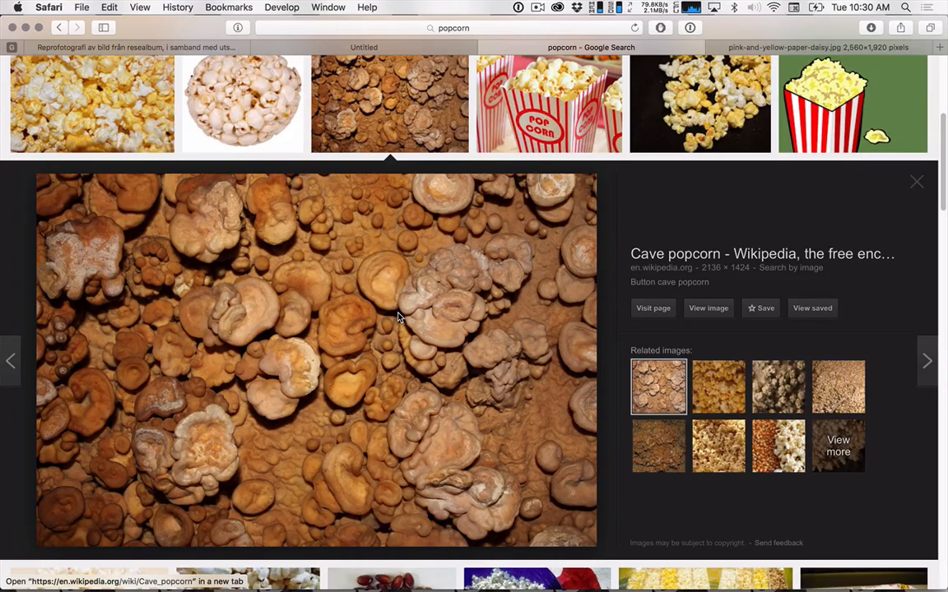
left_click(922, 188)
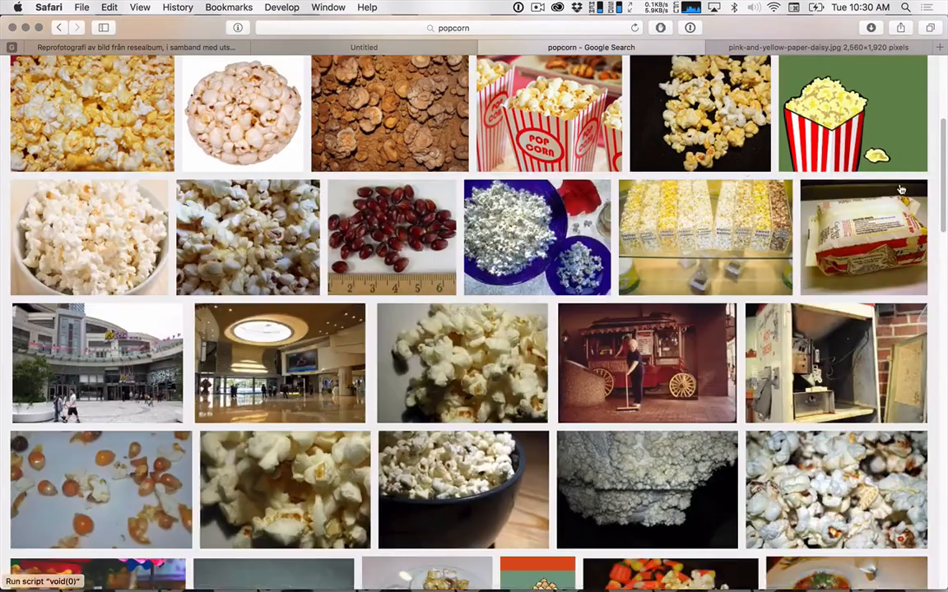
Look through the popcorn image results for a suitable high-resolution photo, and return to the start of the results.
scroll(546, 183, "down", 5)
scroll(546, 183, "down", 6)
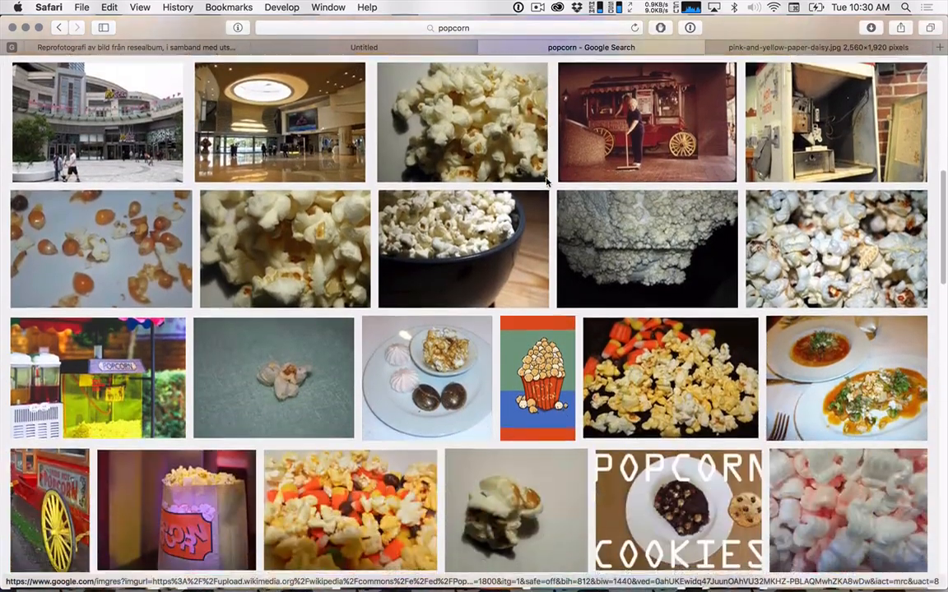
scroll(546, 183, "down", 10)
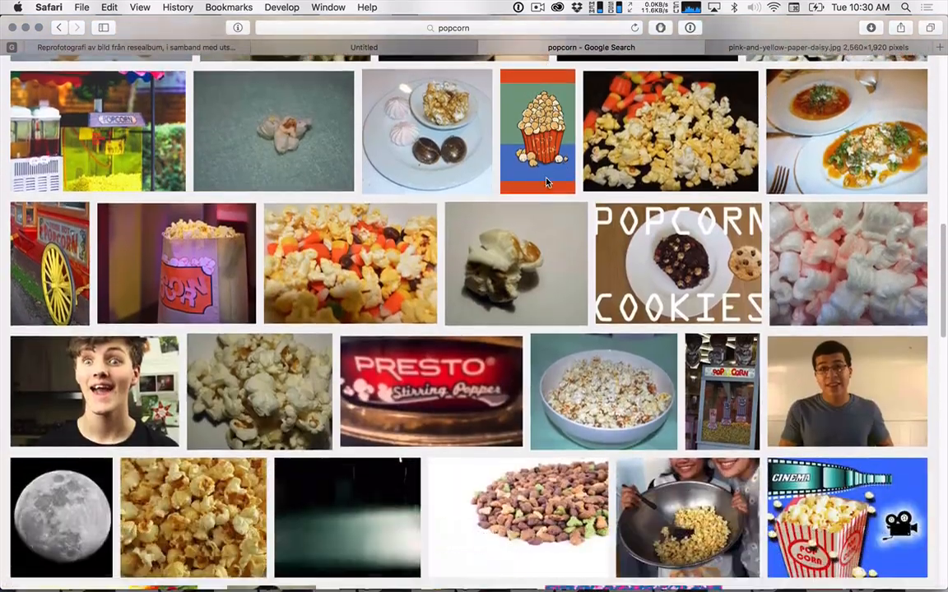
scroll(546, 182, "down", 6)
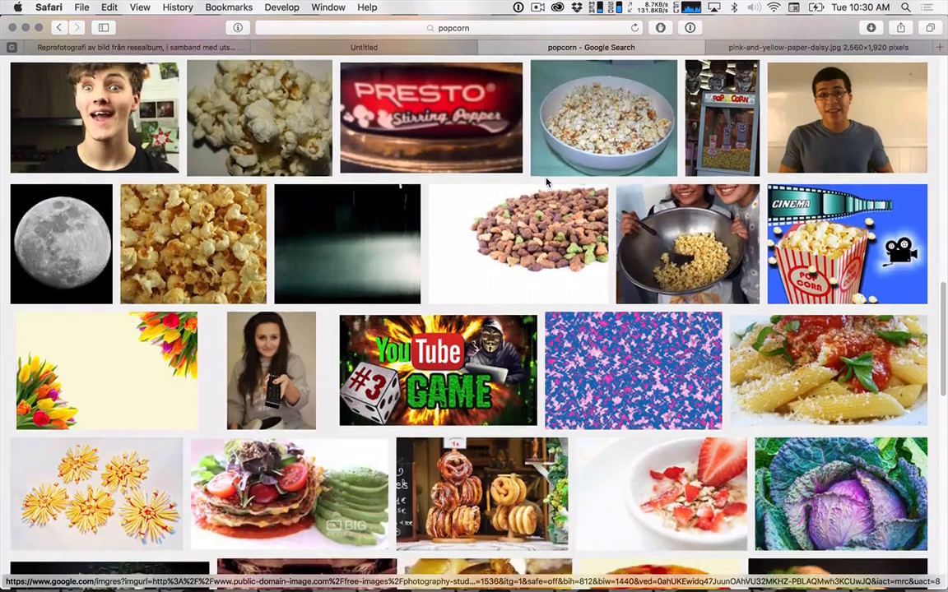
scroll(547, 183, "down", 4)
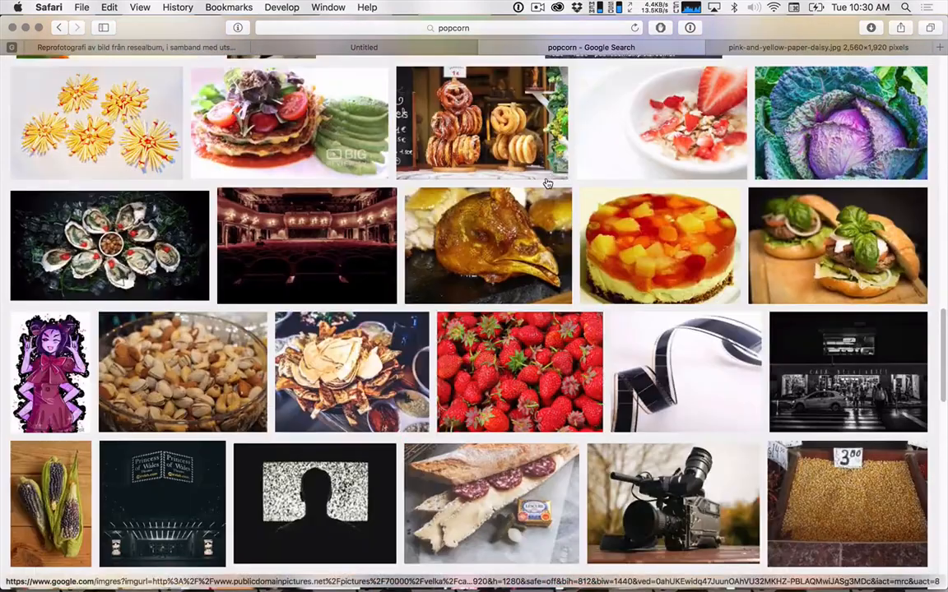
scroll(592, 326, "down", 4)
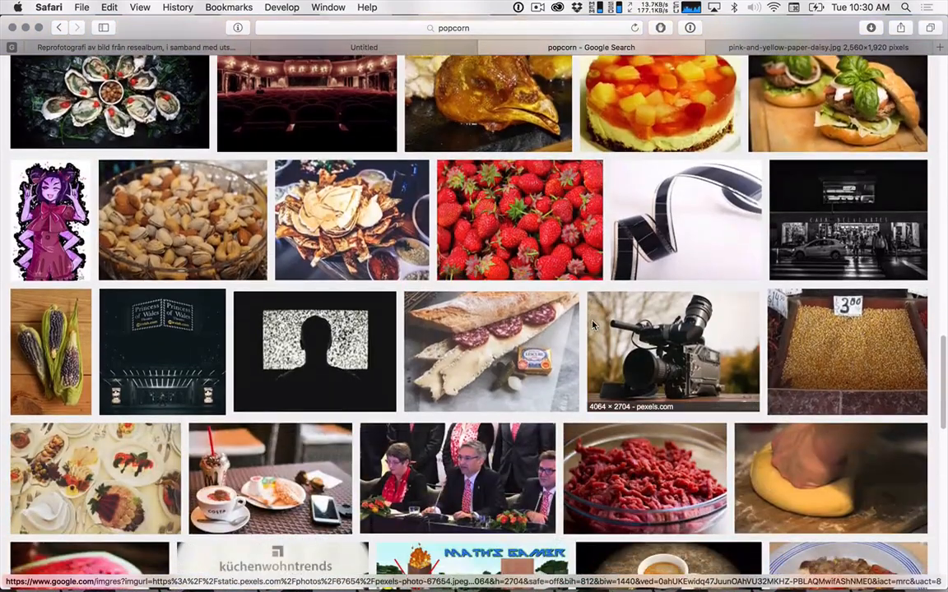
scroll(532, 287, "up", 3)
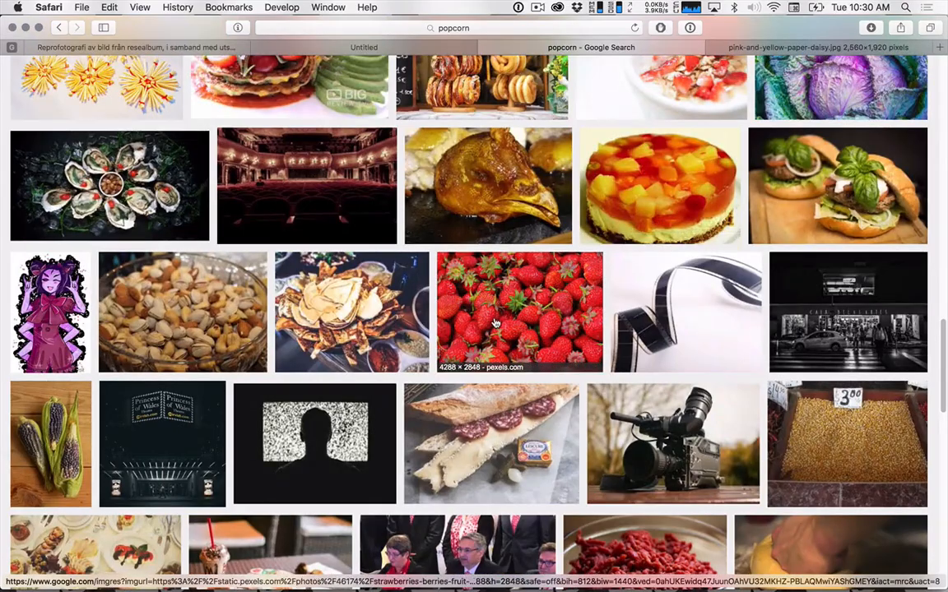
scroll(496, 325, "down", 10)
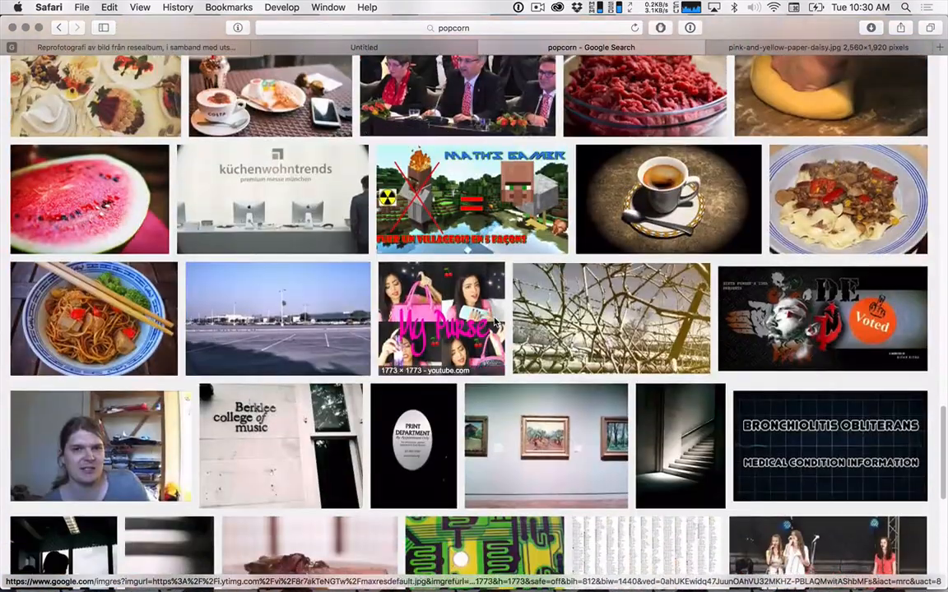
scroll(495, 325, "down", 5)
scroll(494, 322, "up", 15)
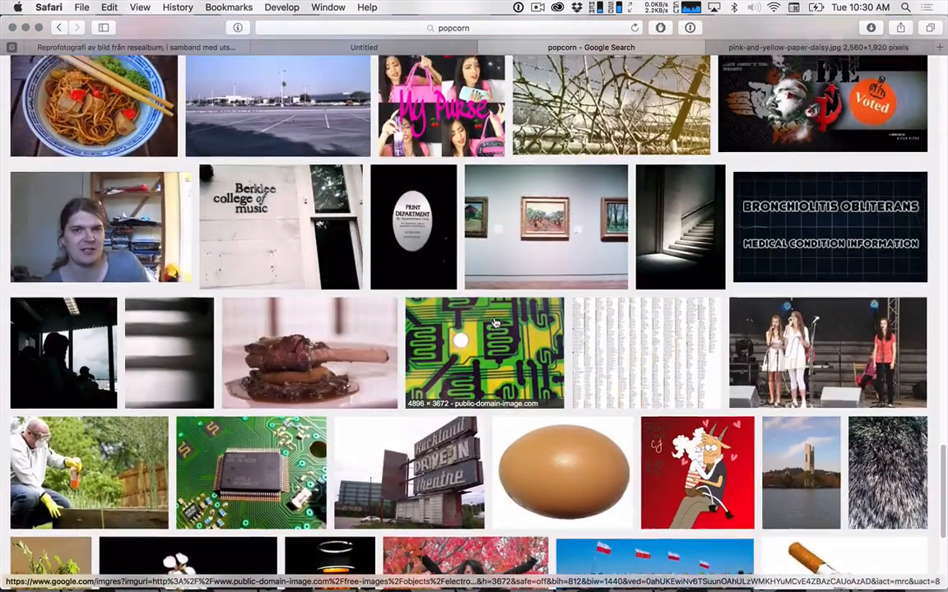
scroll(229, 271, "down", 5)
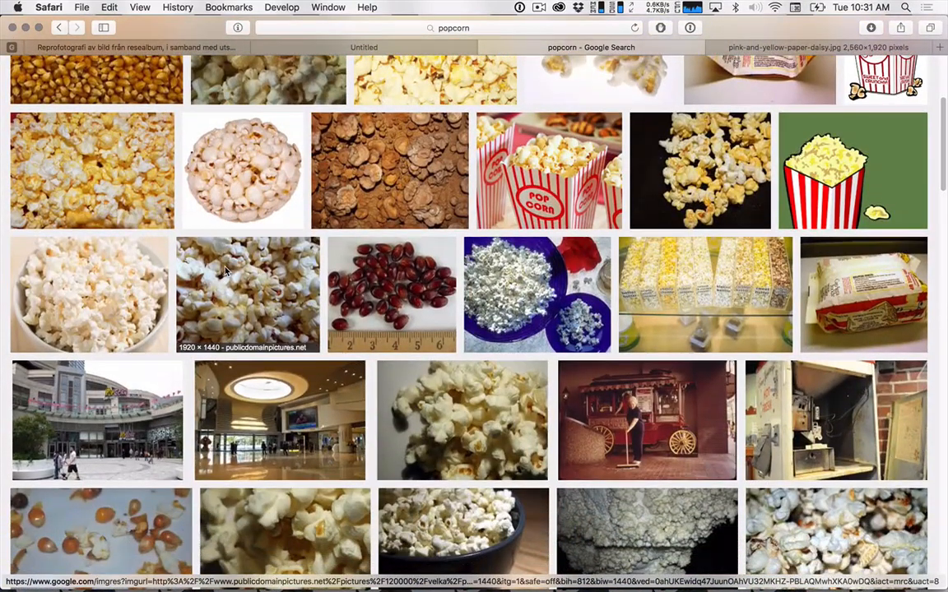
scroll(226, 272, "up", 3)
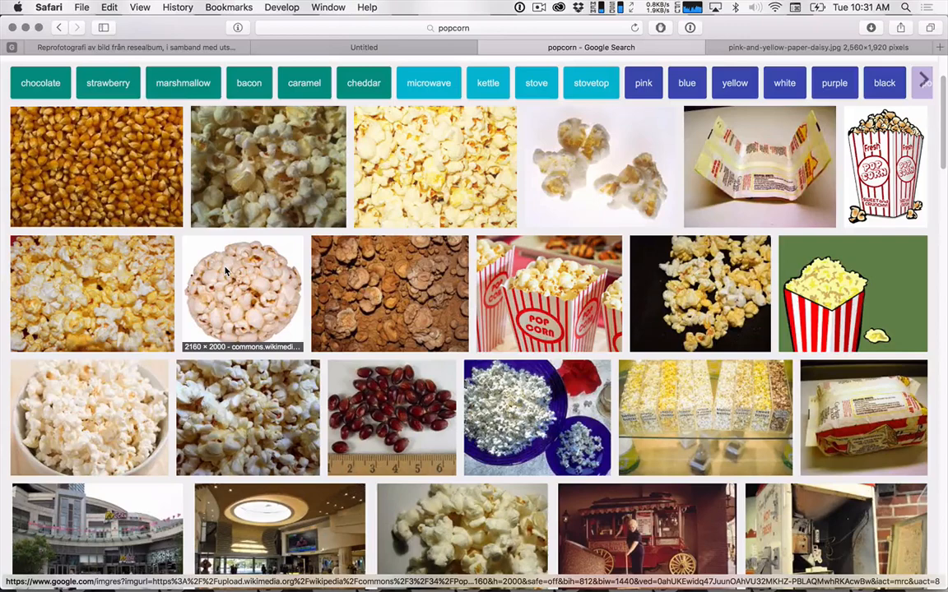
scroll(227, 272, "up", 3)
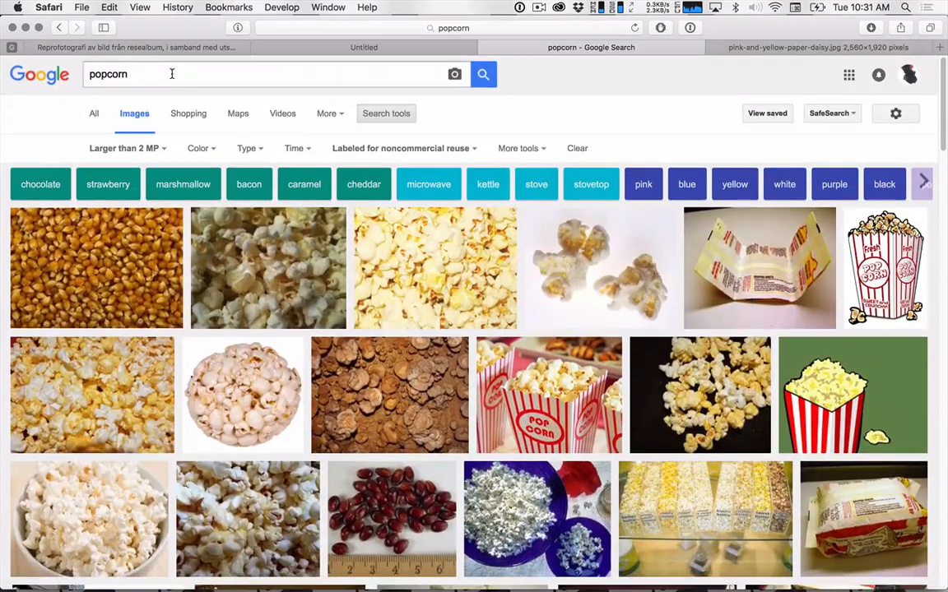
Replace the popcorn query and search Google Images for "burrito".
triple_click(171, 74)
key("BackSpace")
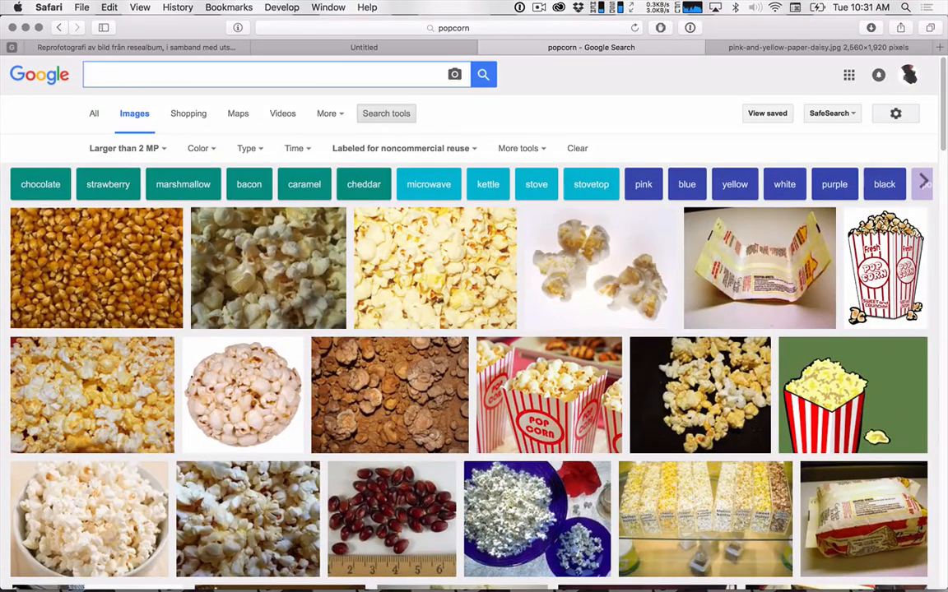
type("burrito")
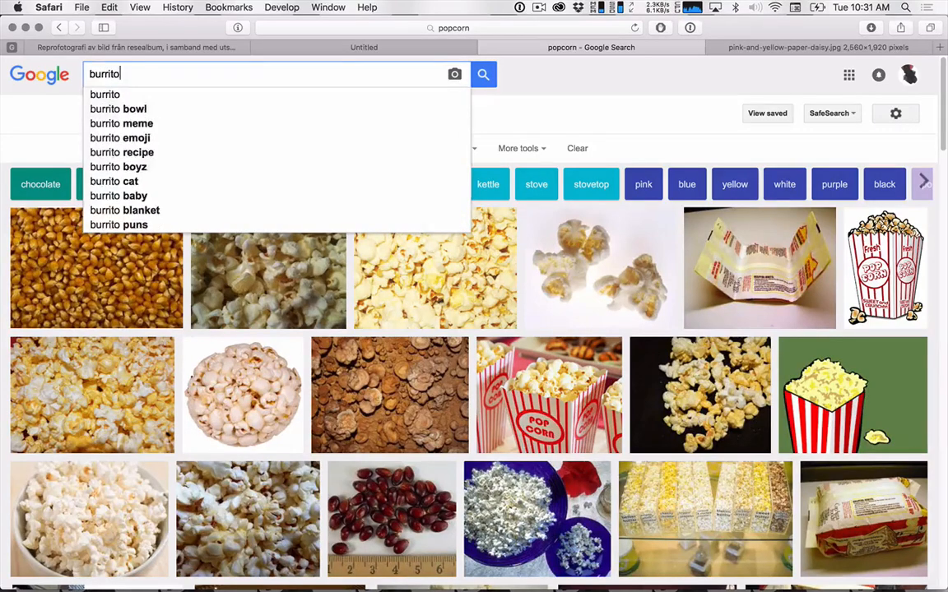
key("Return")
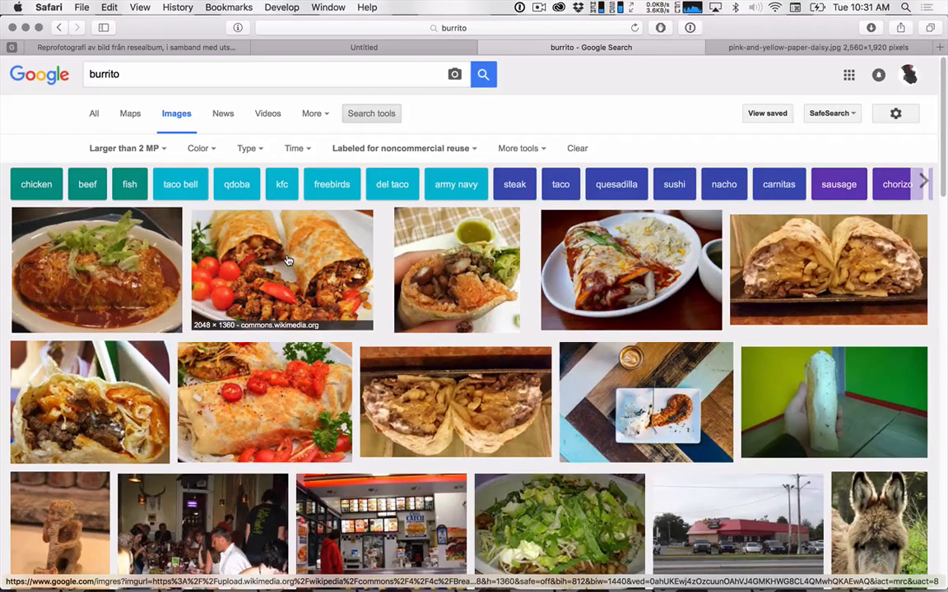
Browse the burrito results, open the 2048 × 1360 Breakfast burritos photo from Wikimedia Commons in a new tab and enlarge it to full size.
scroll(288, 261, "down", 10)
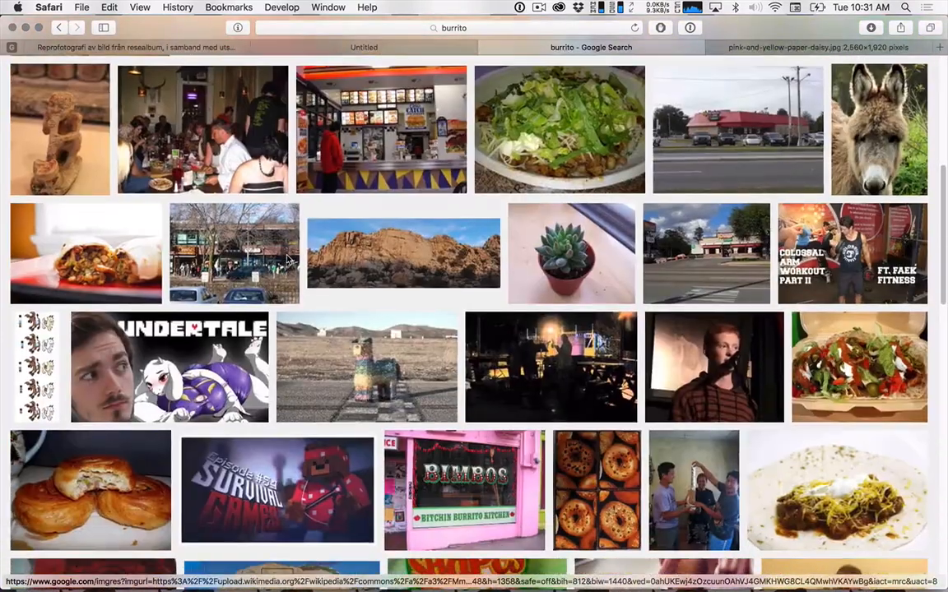
scroll(393, 239, "down", 1)
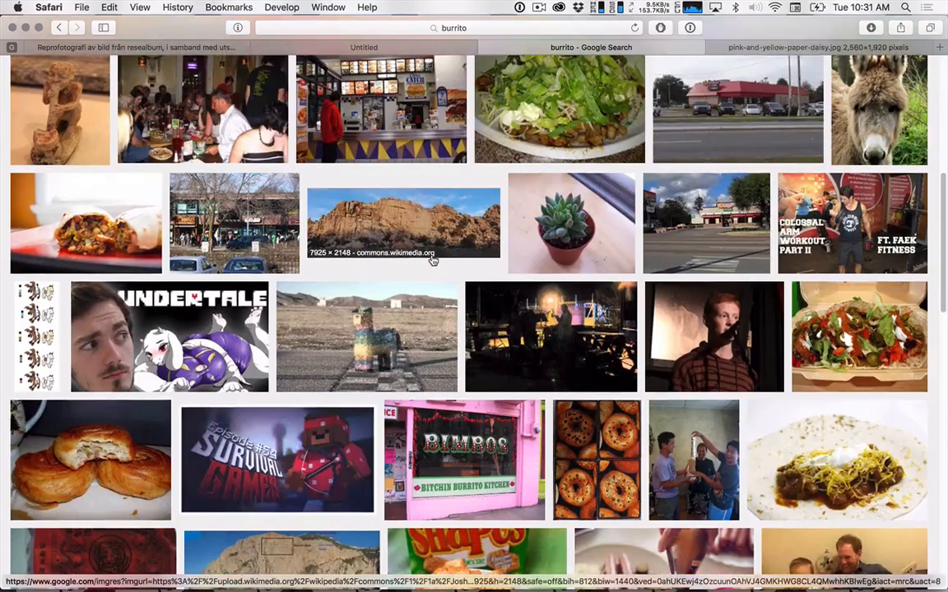
scroll(432, 260, "down", 6)
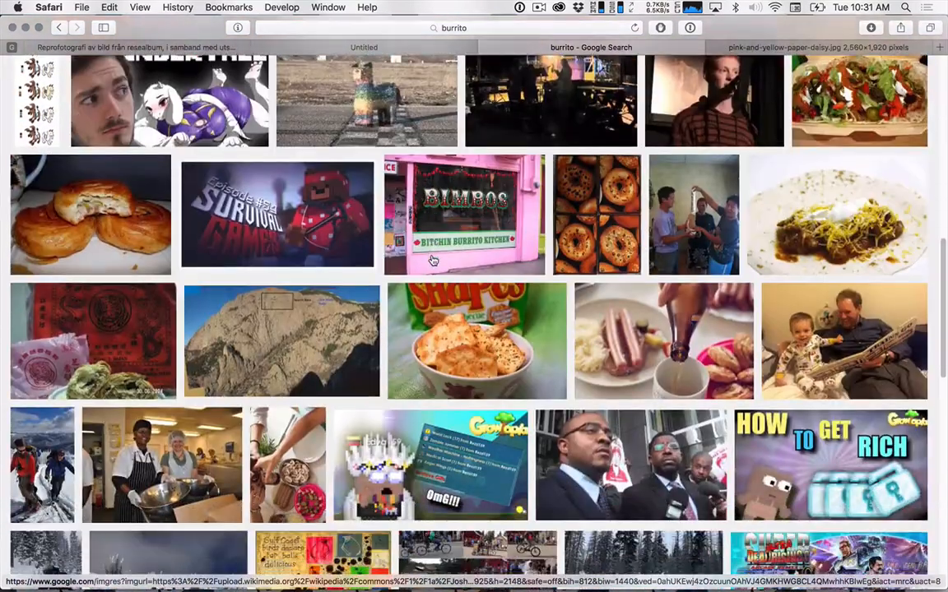
scroll(432, 260, "down", 14)
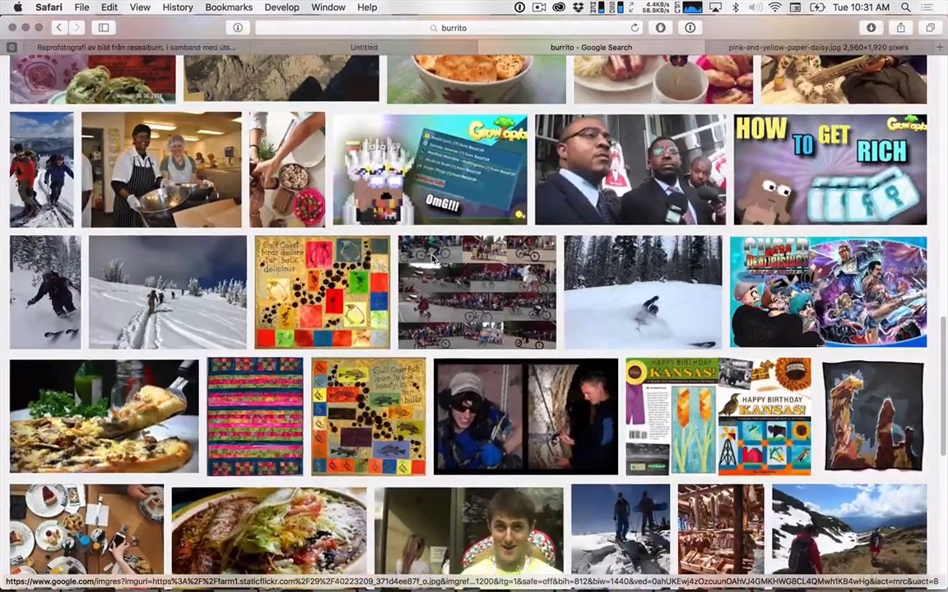
scroll(432, 260, "down", 7)
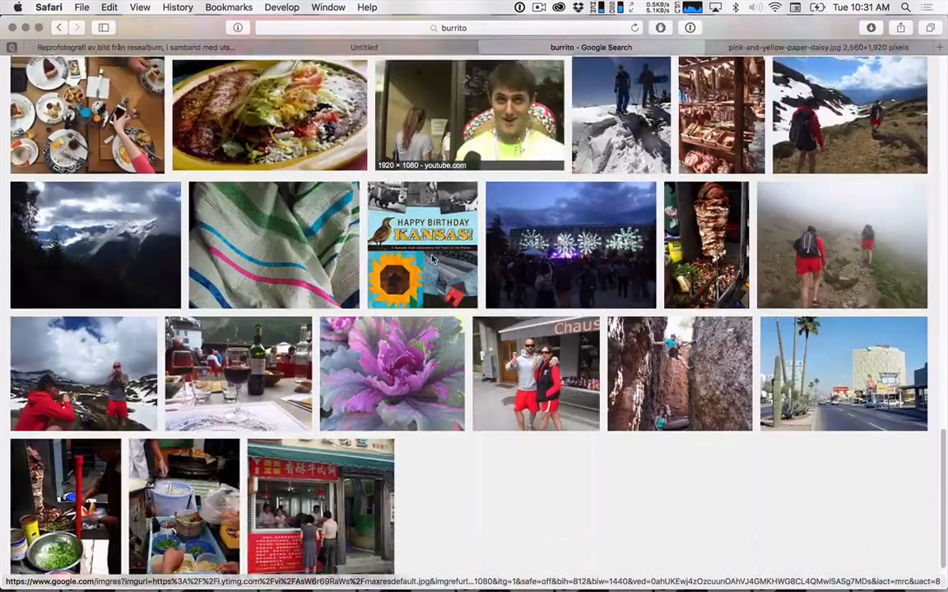
scroll(432, 260, "up", 20)
scroll(431, 259, "up", 10)
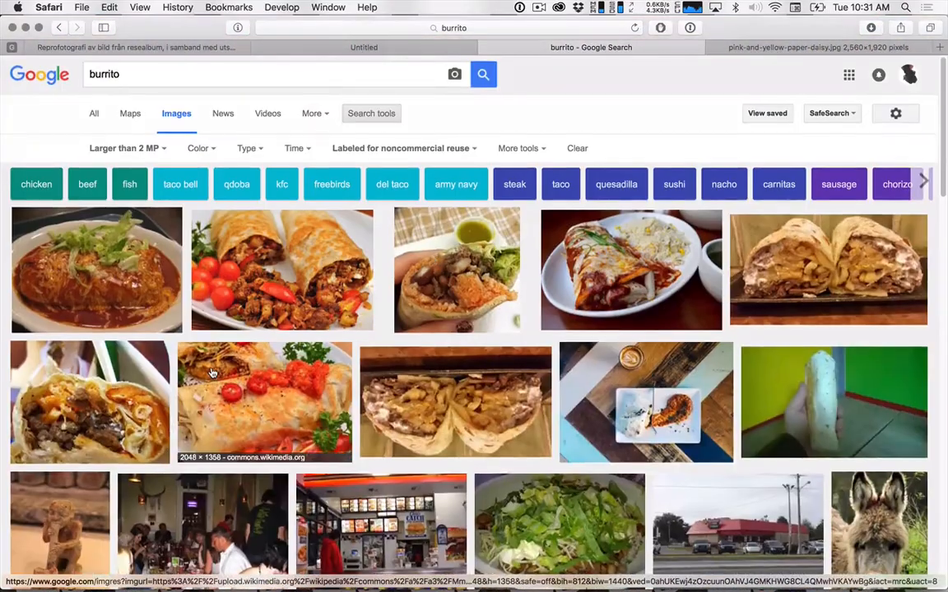
left_click(323, 280)
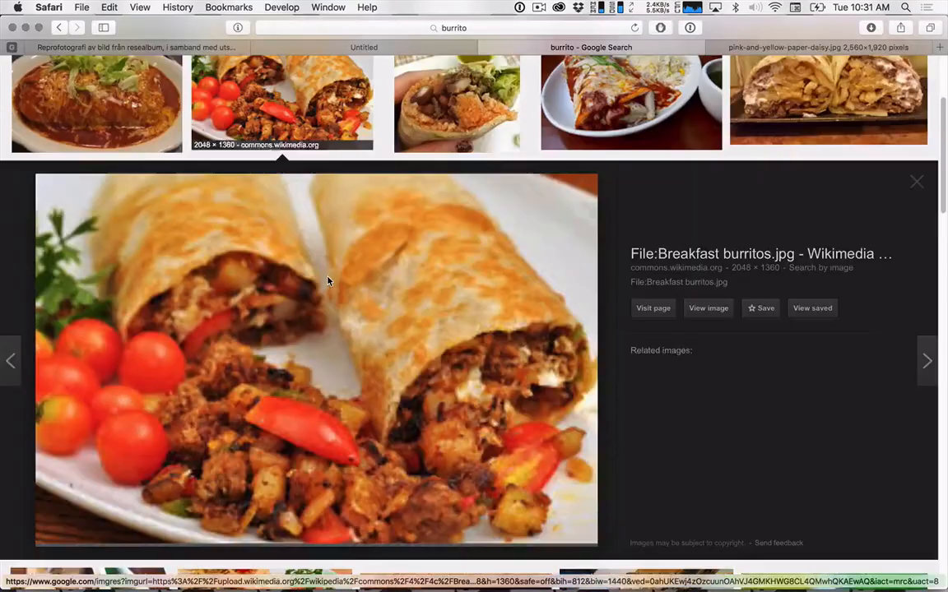
left_click(704, 311)
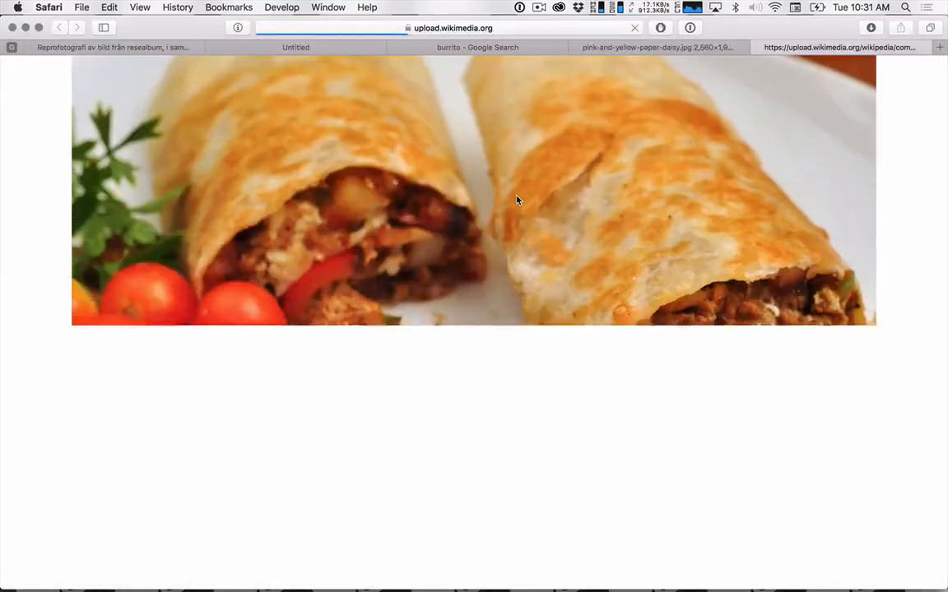
left_click(517, 200)
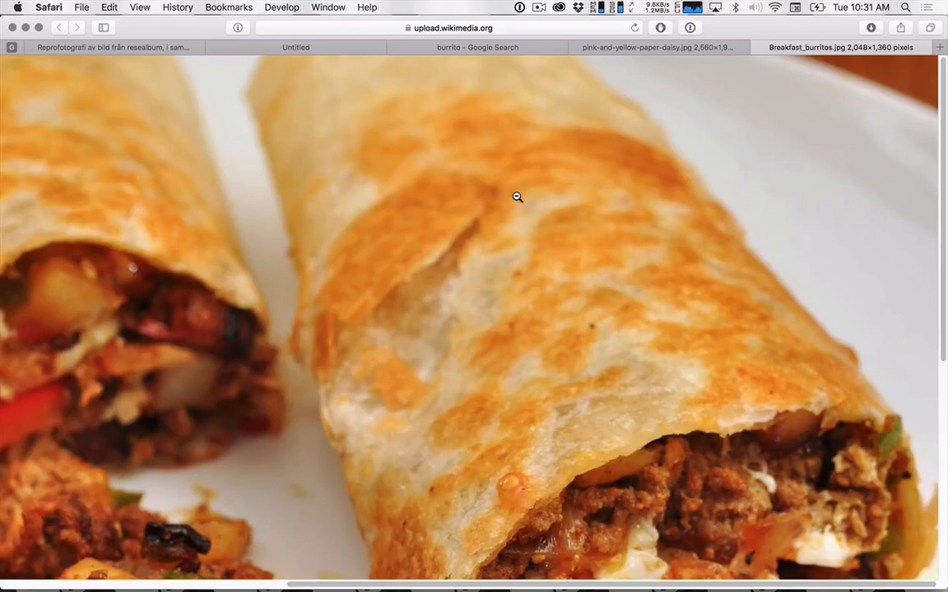
Save the burrito photo to the photos folder as Breakfast_burritos and close its tab.
right_click(518, 198)
left_click(558, 236)
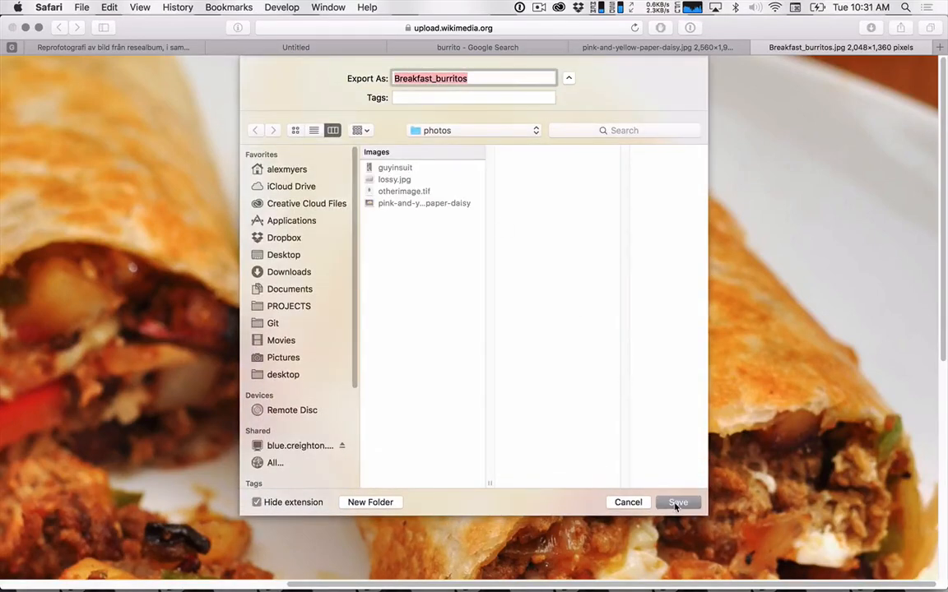
left_click(676, 502)
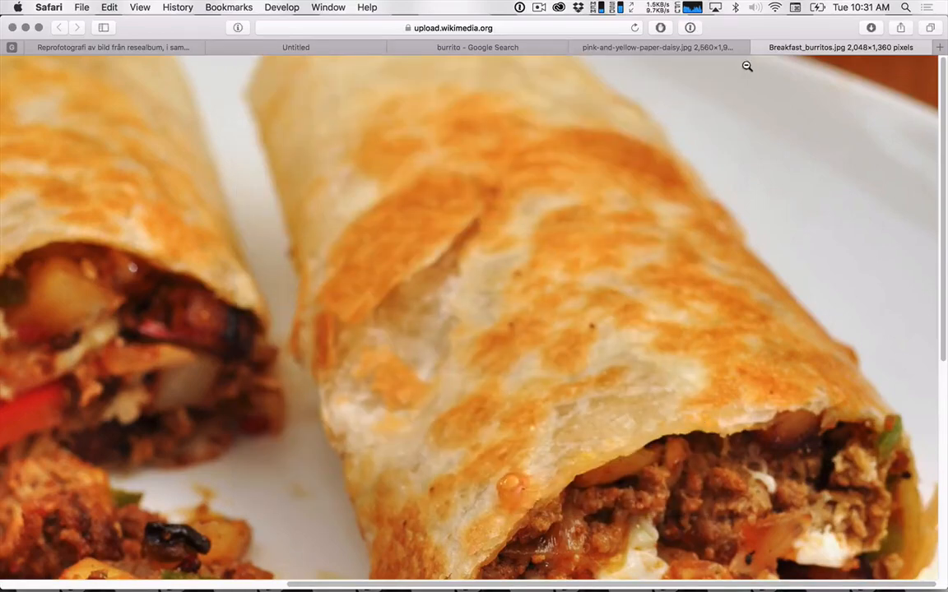
left_click(757, 47)
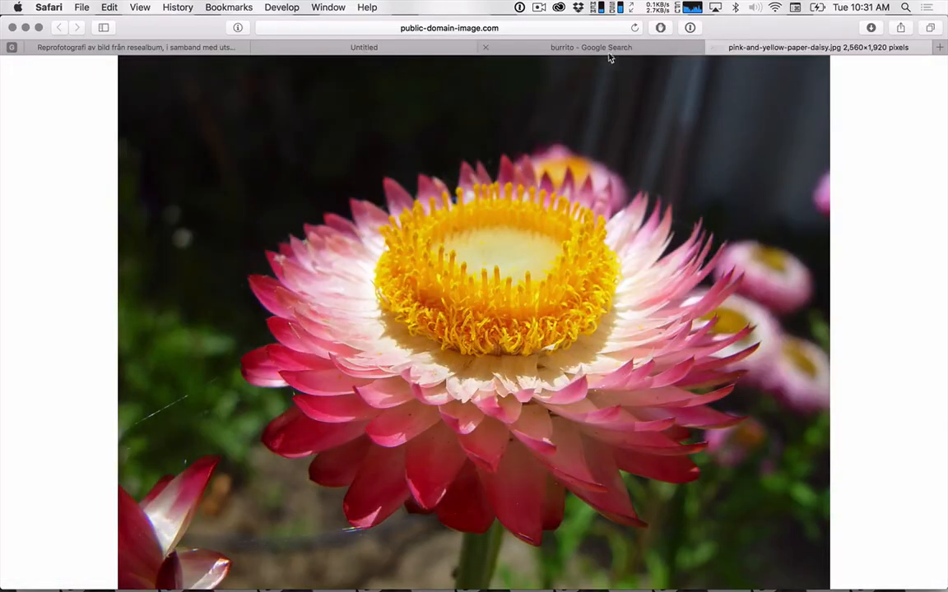
Switch to Finder and check the previews and dimensions of the images in the photos folder, starting from pink-and-yellow-paper-daisy.
key("super+Tab")
key("super+Tab")
key("super+Tab")
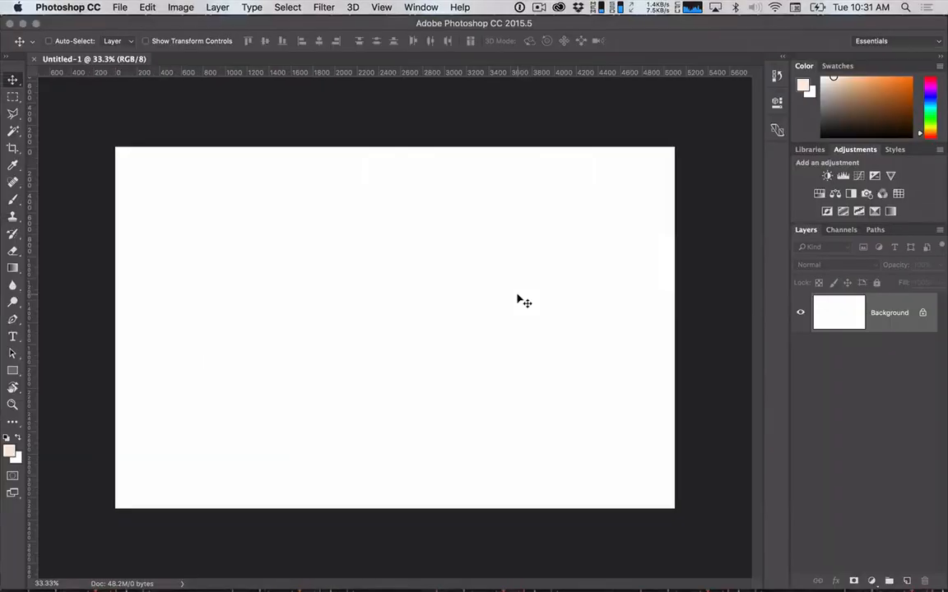
key("super+Tab")
key("super+Tab")
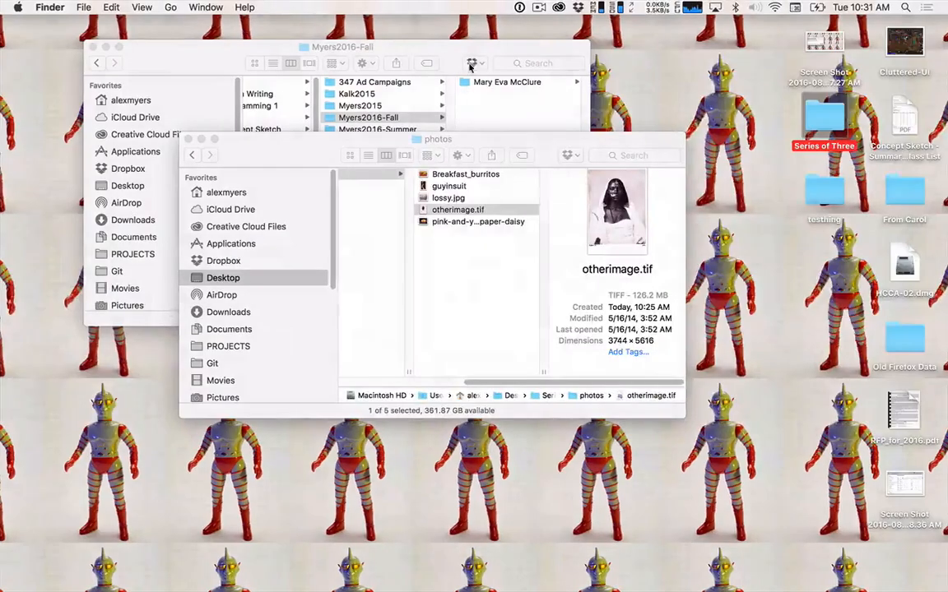
left_click(445, 223)
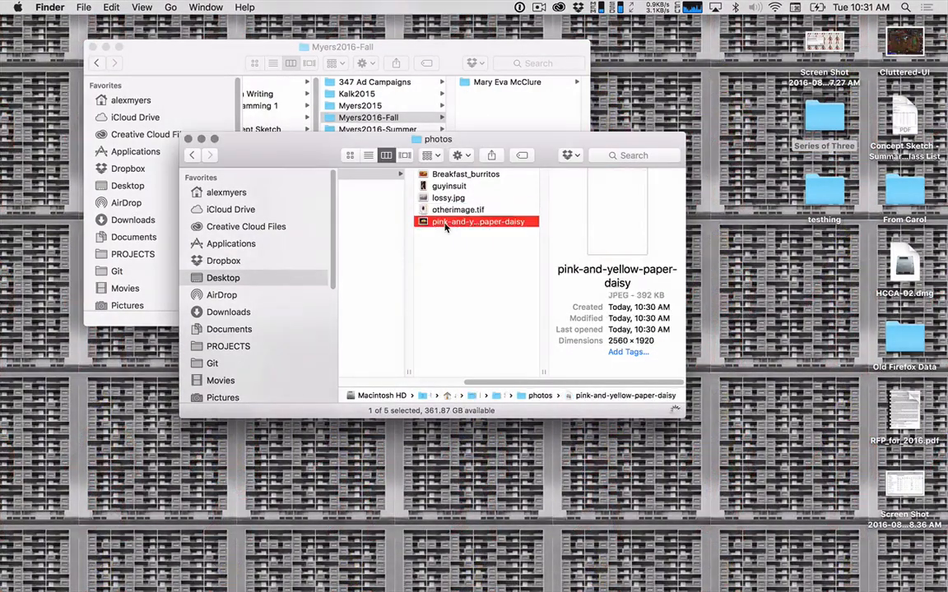
key("Up")
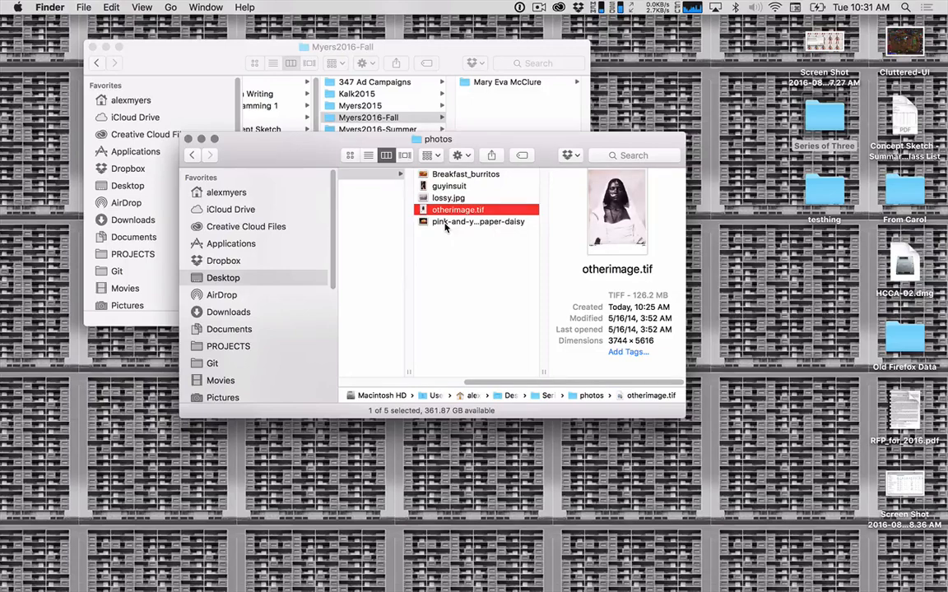
key("Up")
key("Up")
key("Up")
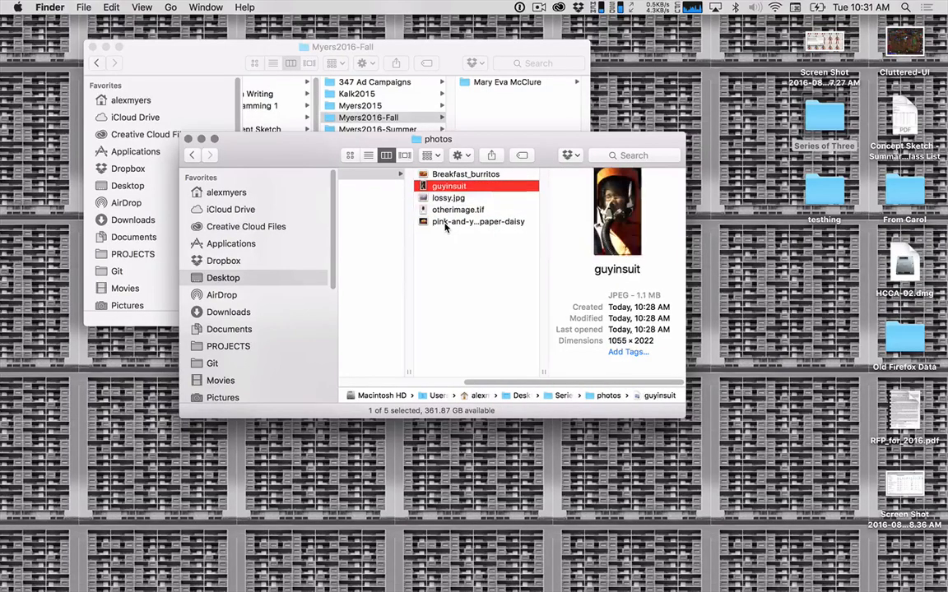
key("Down")
key("Down")
key("Down")
key("Down")
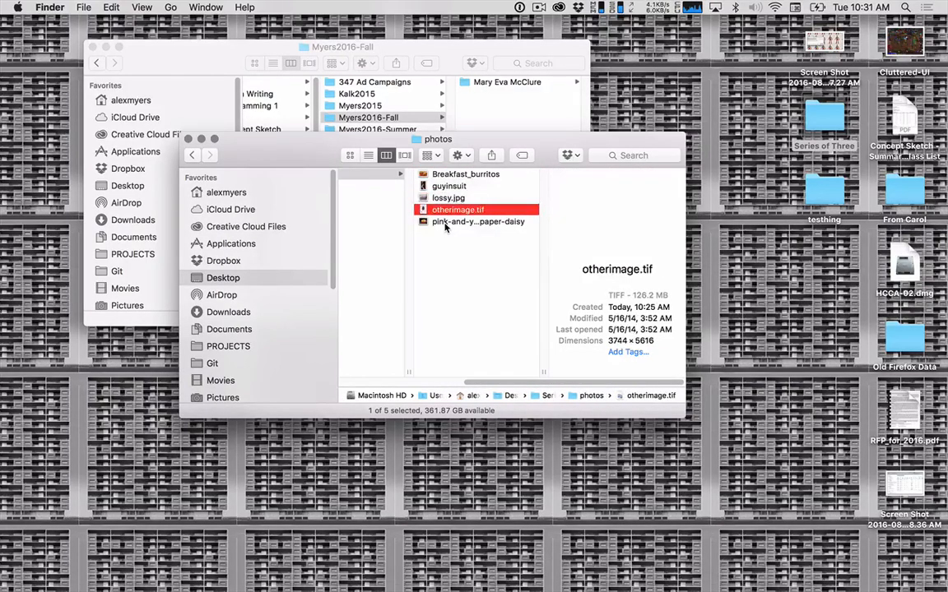
View an enlarged preview of otherimage.tif from the photos folder and close the preview.
key("Up")
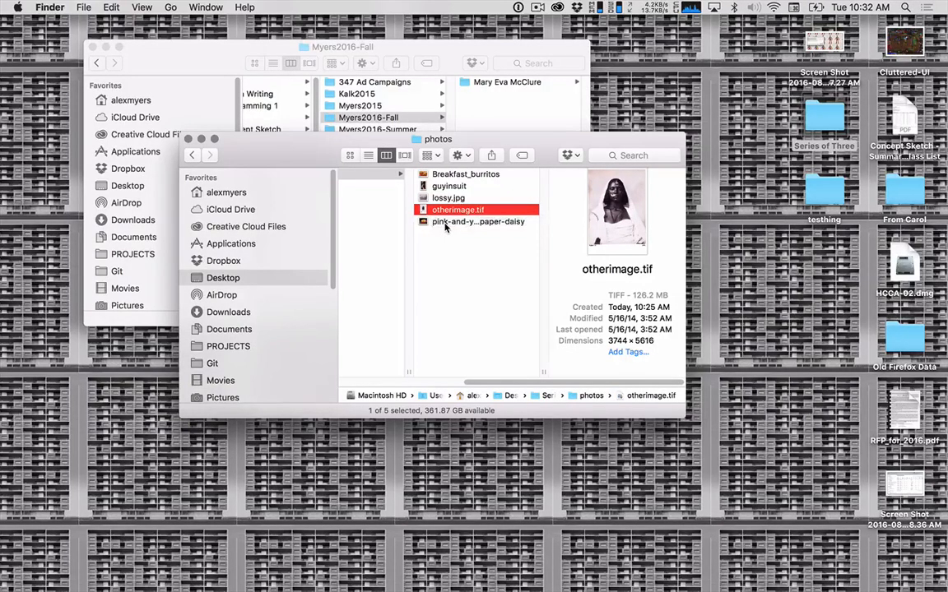
key("space")
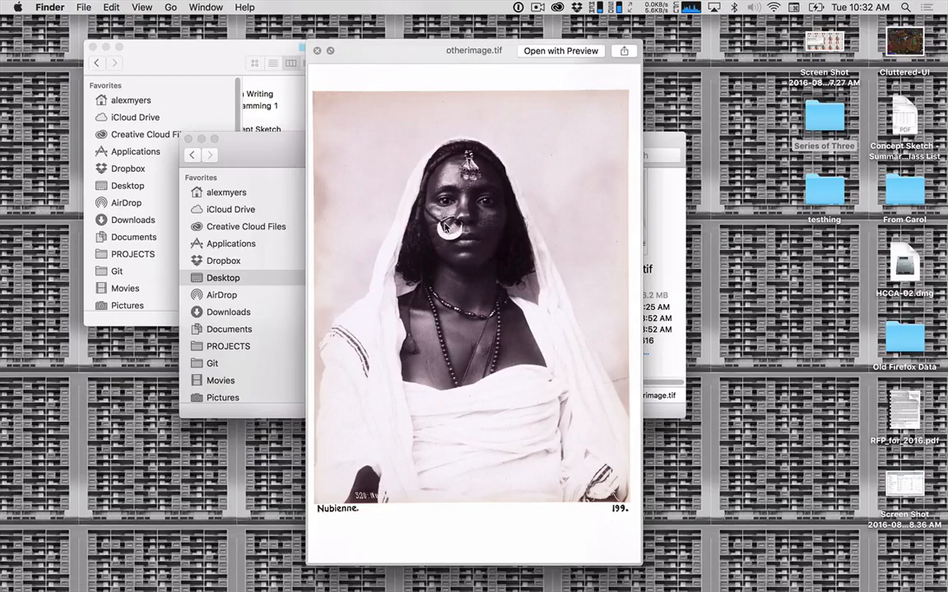
key("space")
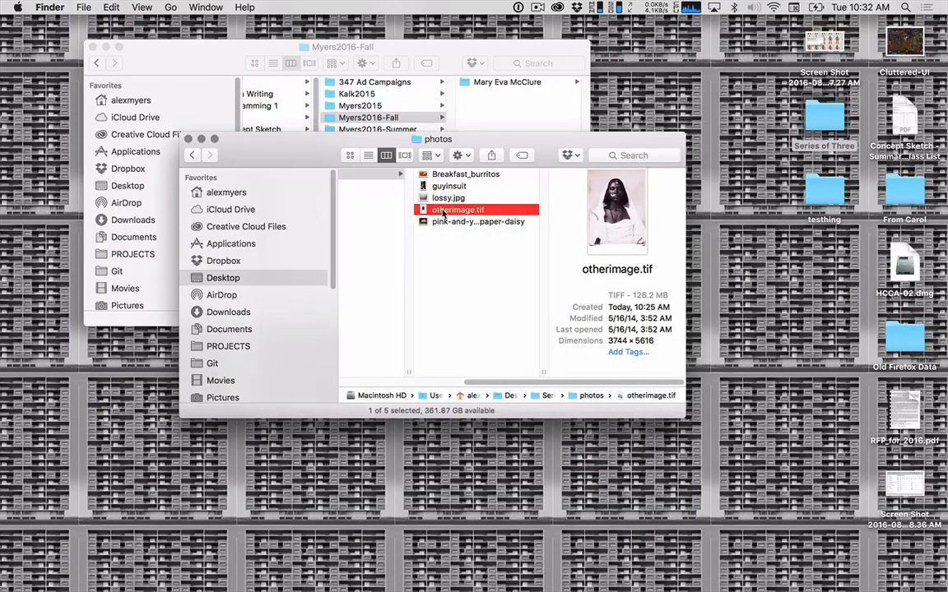
Open otherimage.tif in Photoshop and quick-export it as the JPG file otherimage.jpg in the photos folder.
left_click_drag(458, 210, 434, 572)
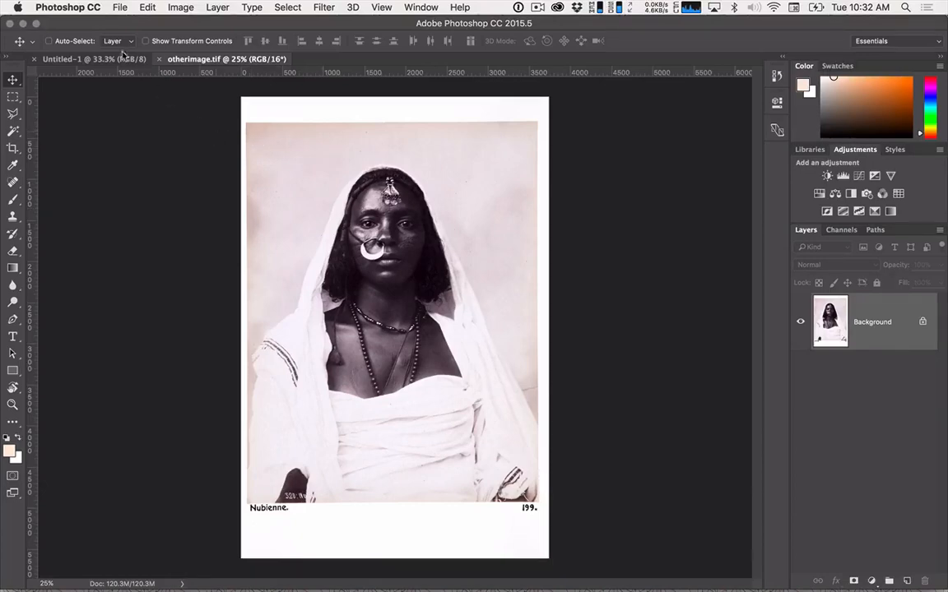
left_click(117, 6)
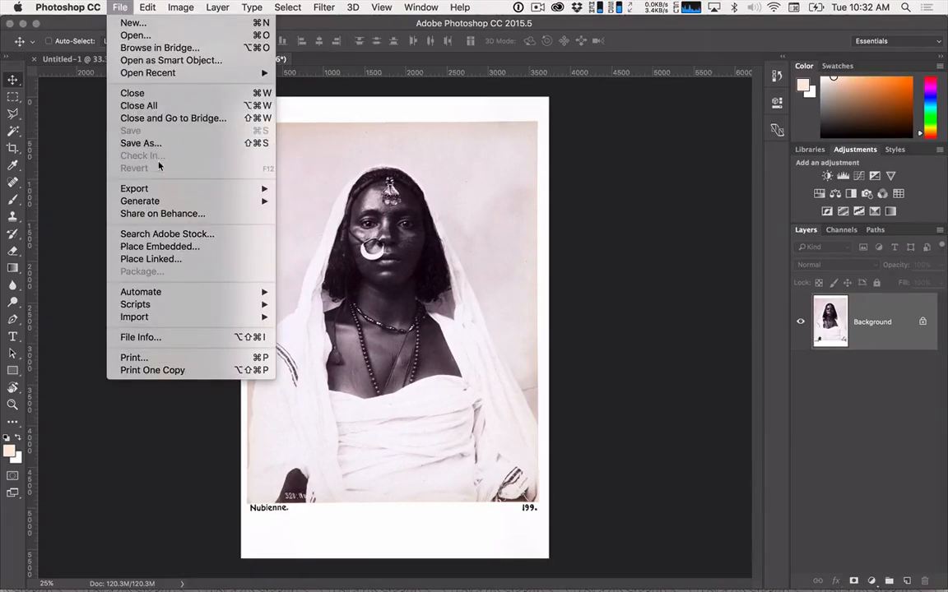
mouse_move(162, 193)
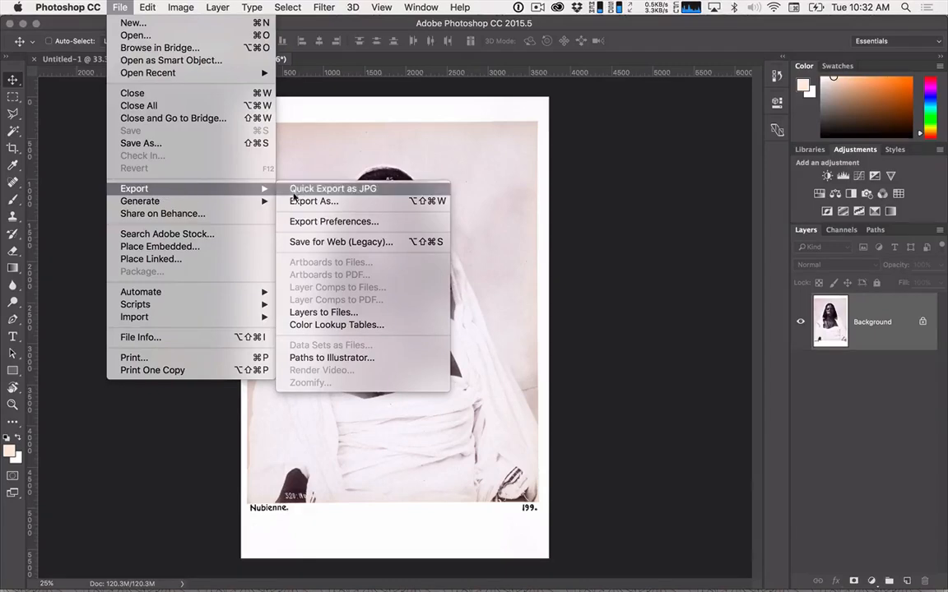
left_click(302, 192)
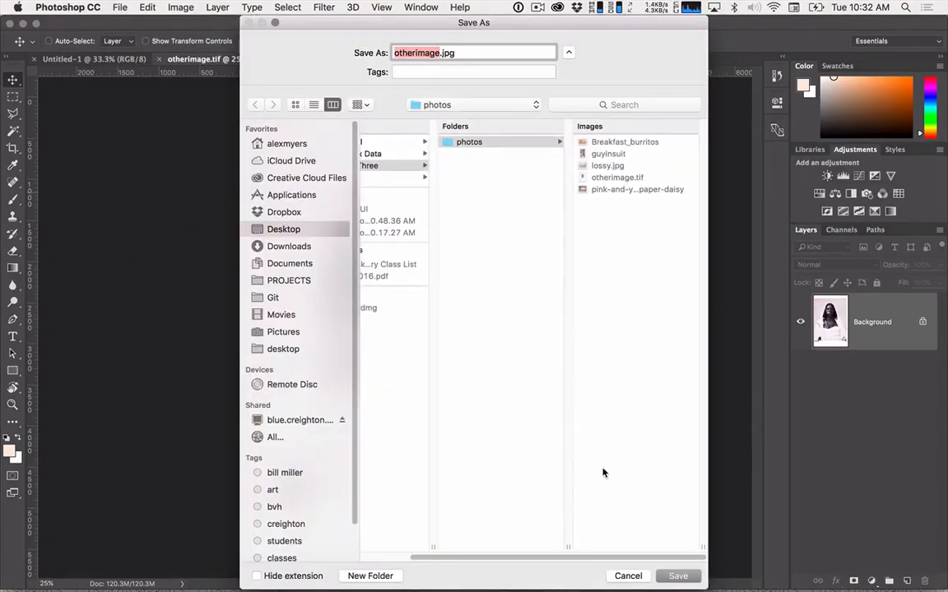
left_click(674, 574)
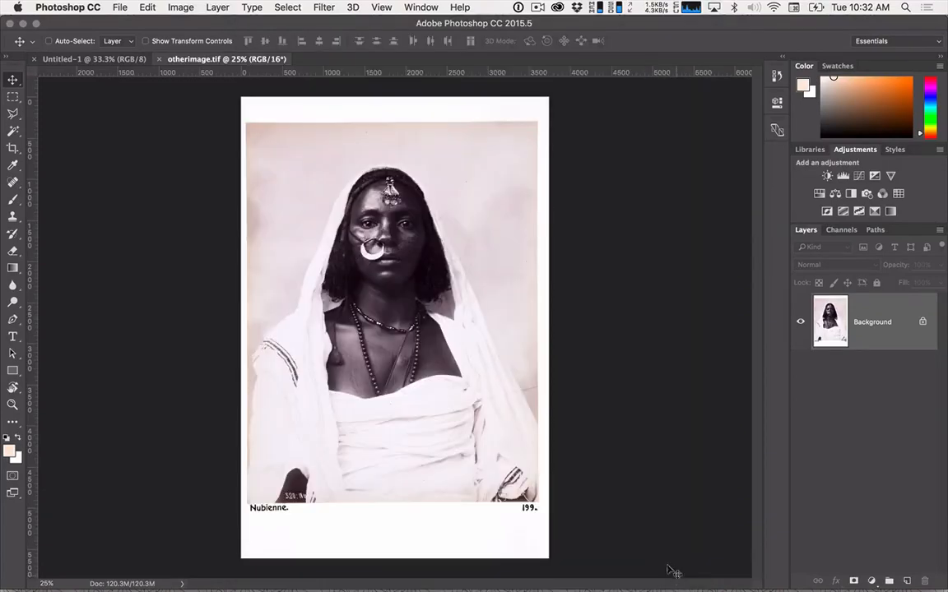
Switch to Finder, select otherimage.jpg in the photos folder and check its file size in the Info window.
left_click(327, 586)
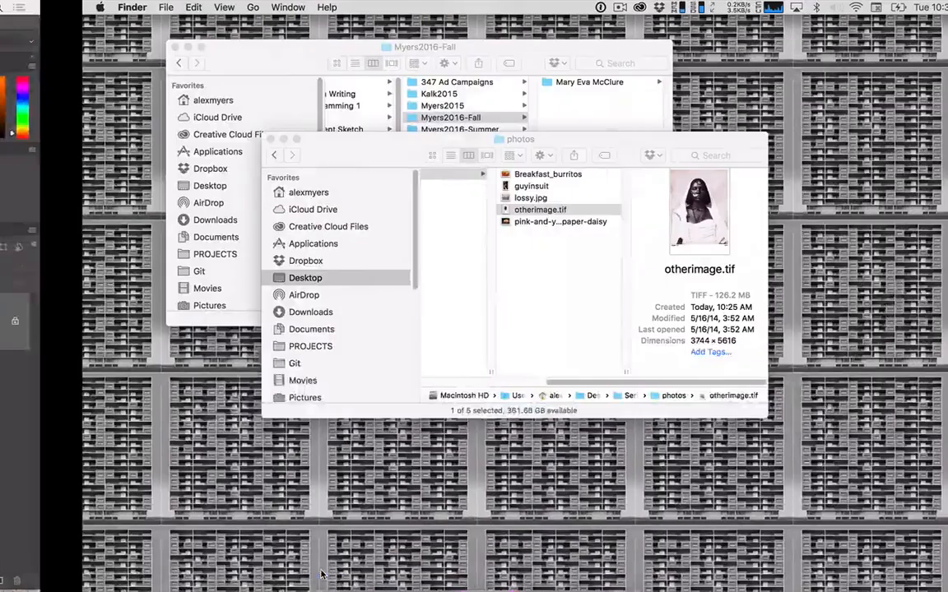
left_click(473, 210)
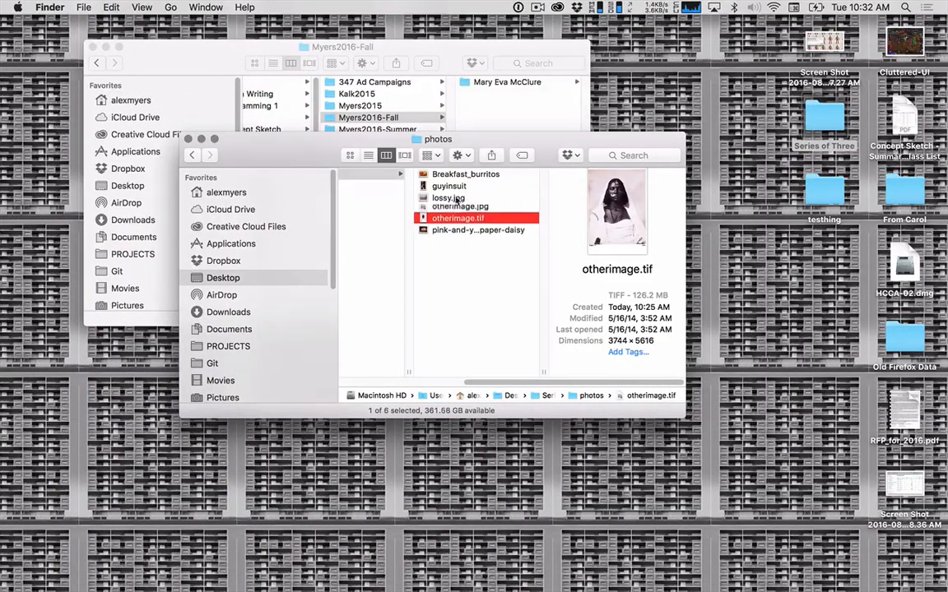
left_click(487, 203)
left_click(480, 210)
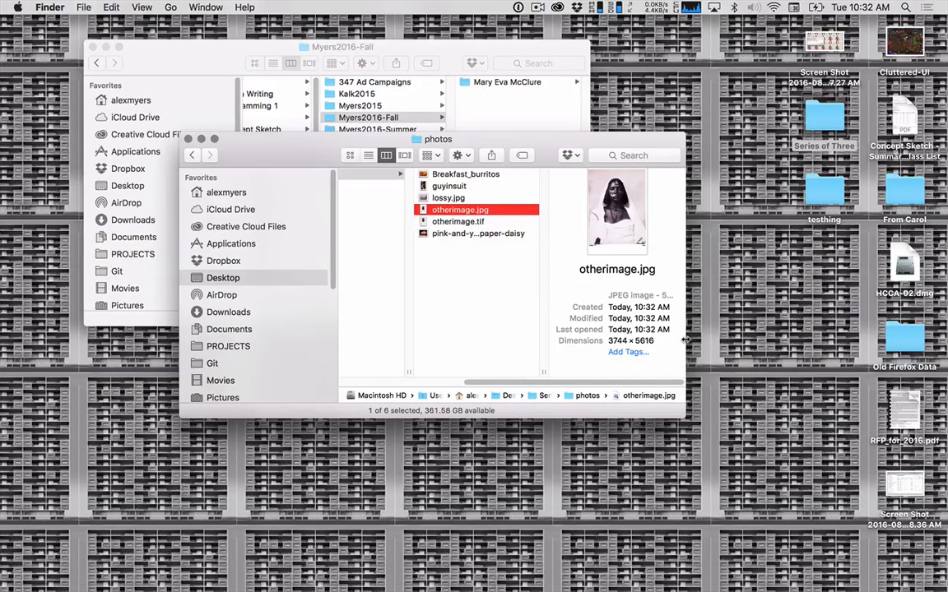
left_click_drag(684, 341, 751, 342)
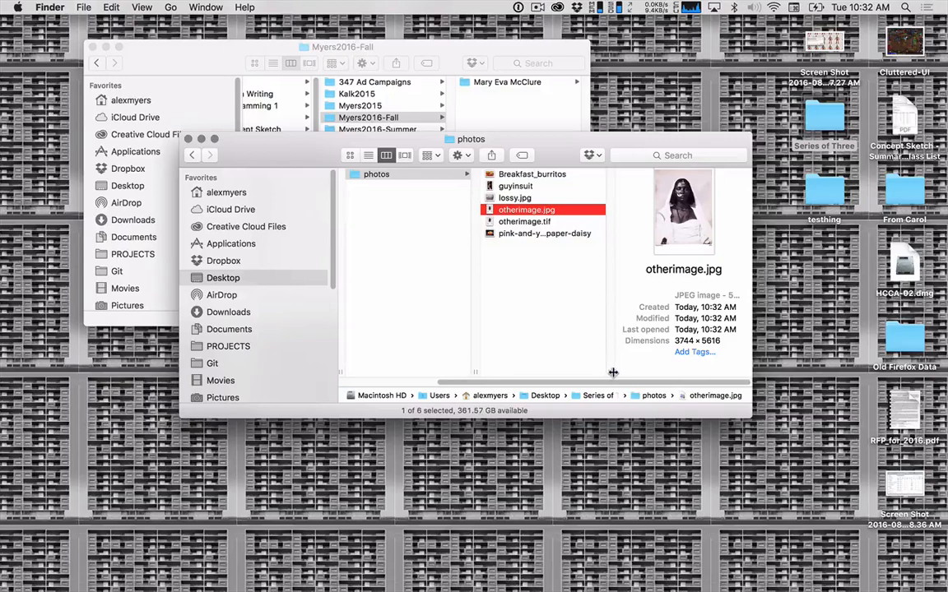
left_click_drag(609, 374, 566, 375)
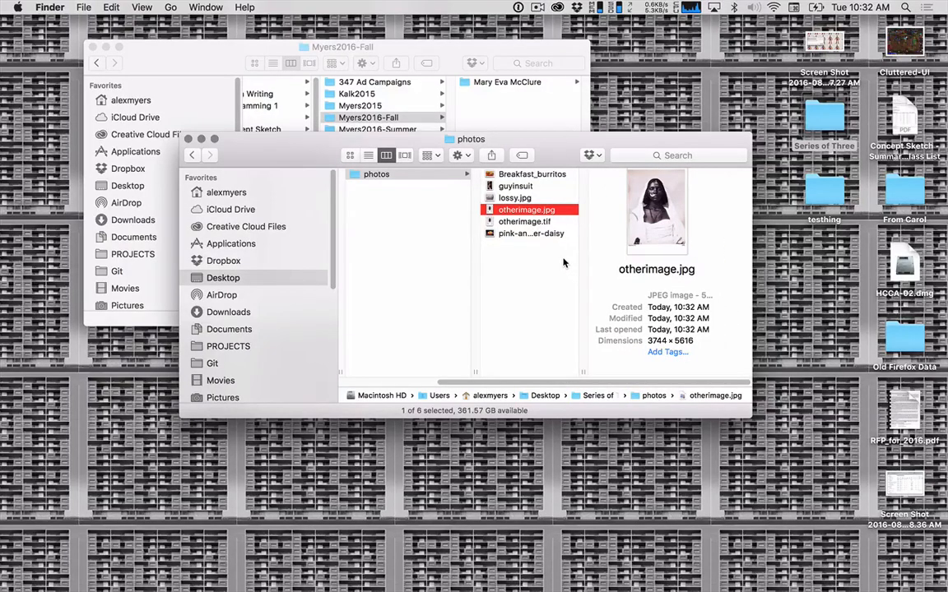
key("super+i")
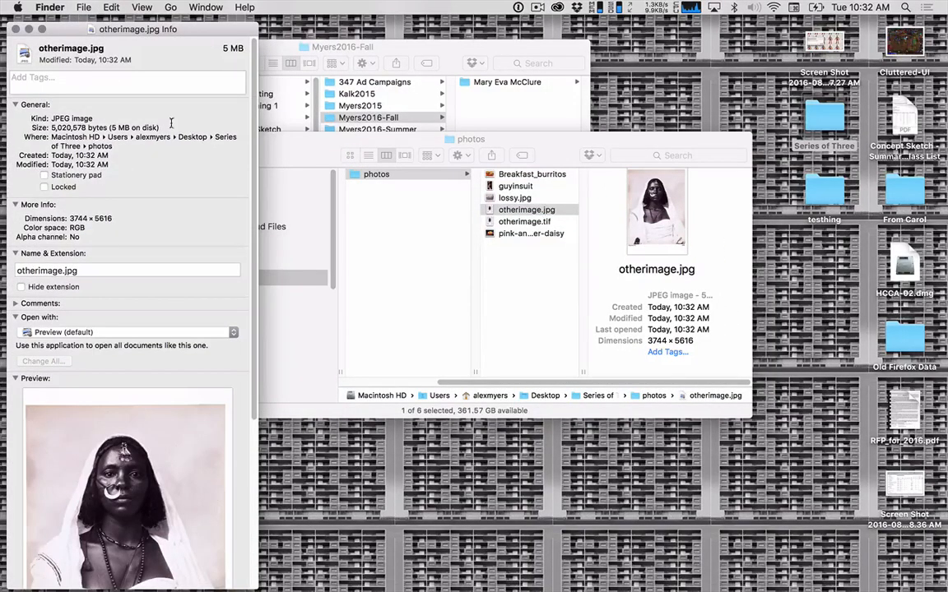
left_click(14, 30)
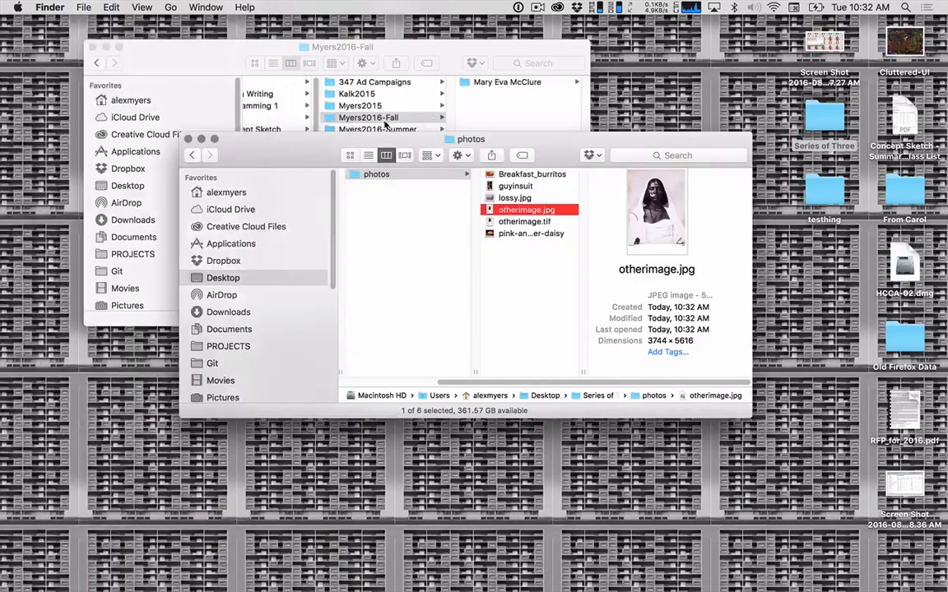
Switch back to Photoshop and close the otherimage.tif document.
key("super+Tab")
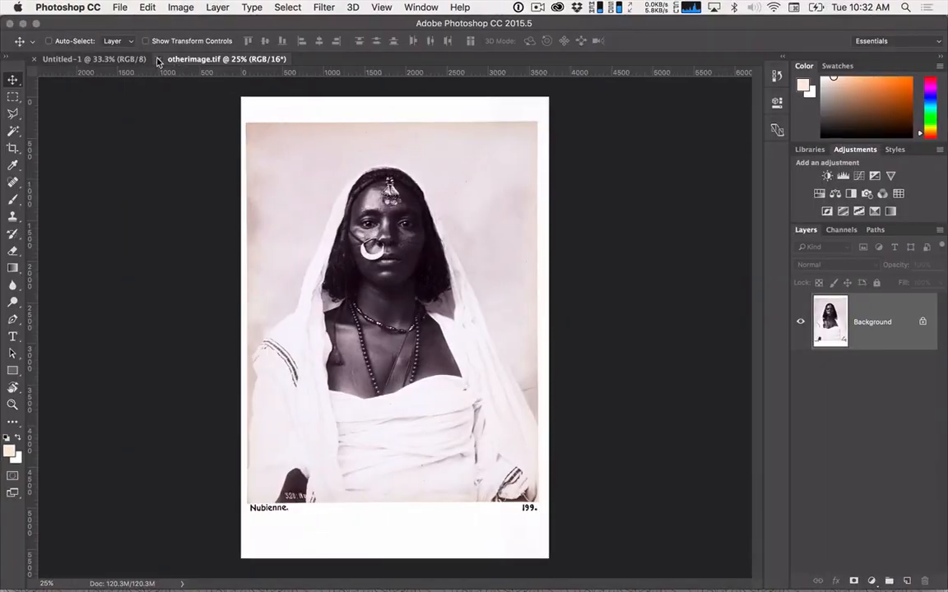
left_click(155, 59)
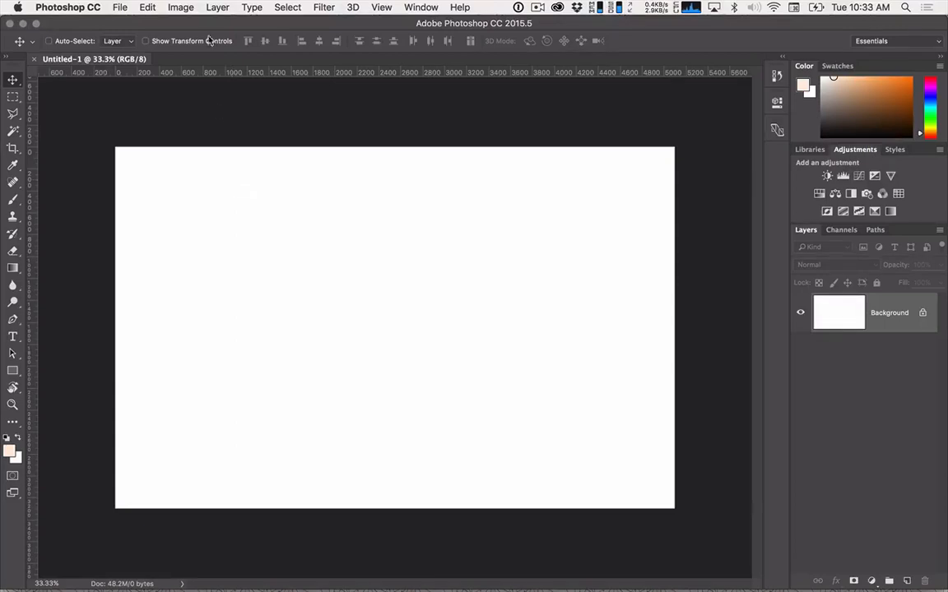
left_click(119, 7)
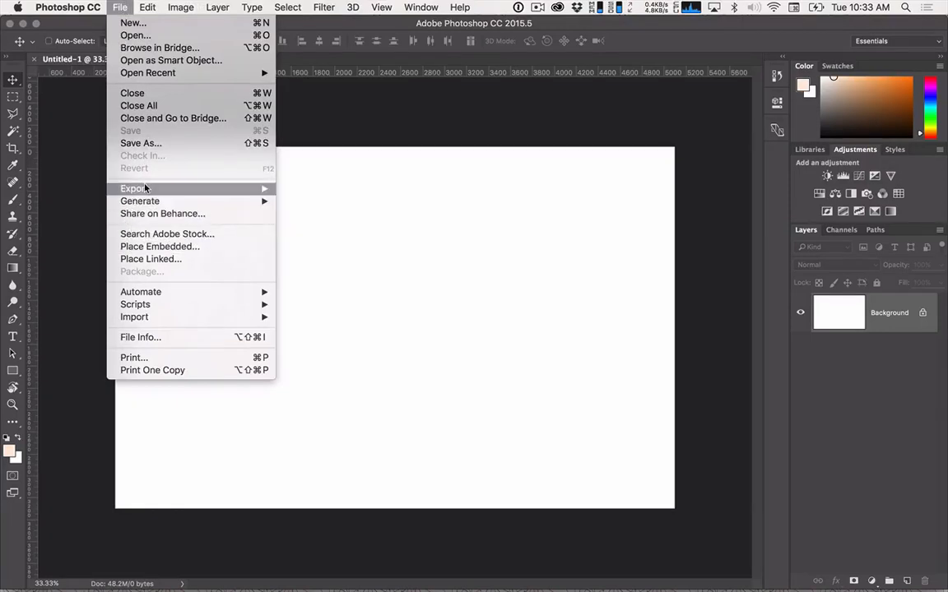
mouse_move(173, 189)
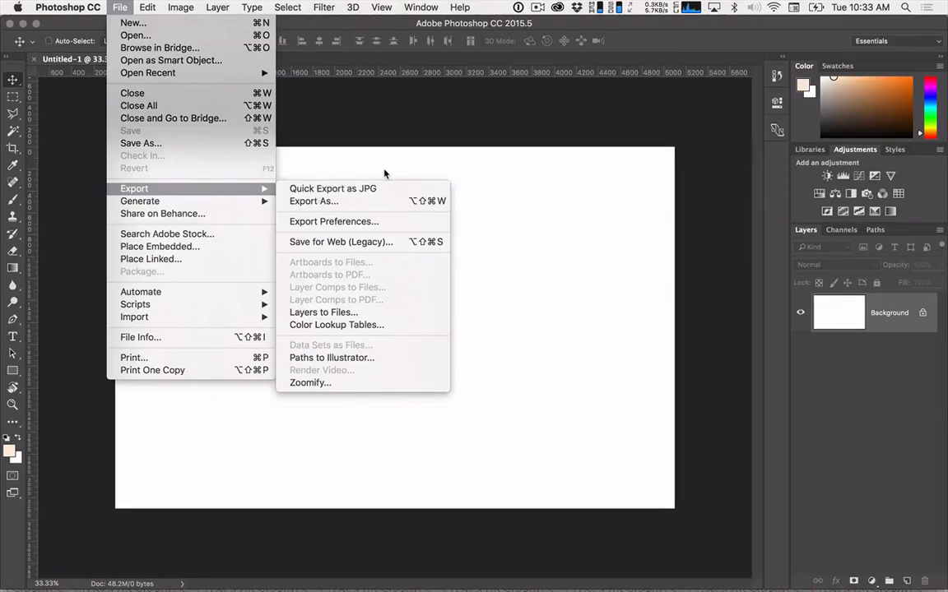
left_click(345, 153)
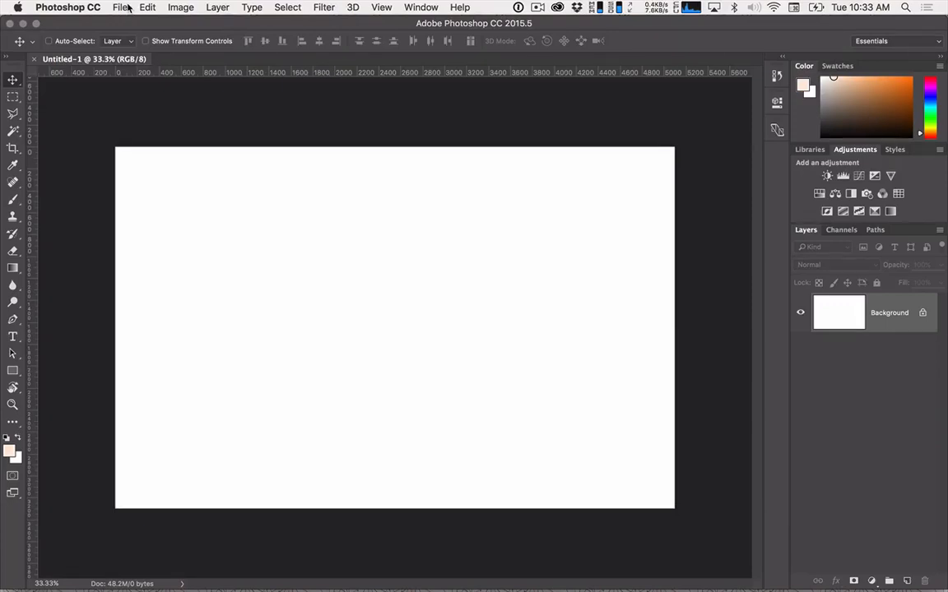
Unlock the Background layer of the blank Untitled-1 document to make it a regular layer.
left_click(923, 313)
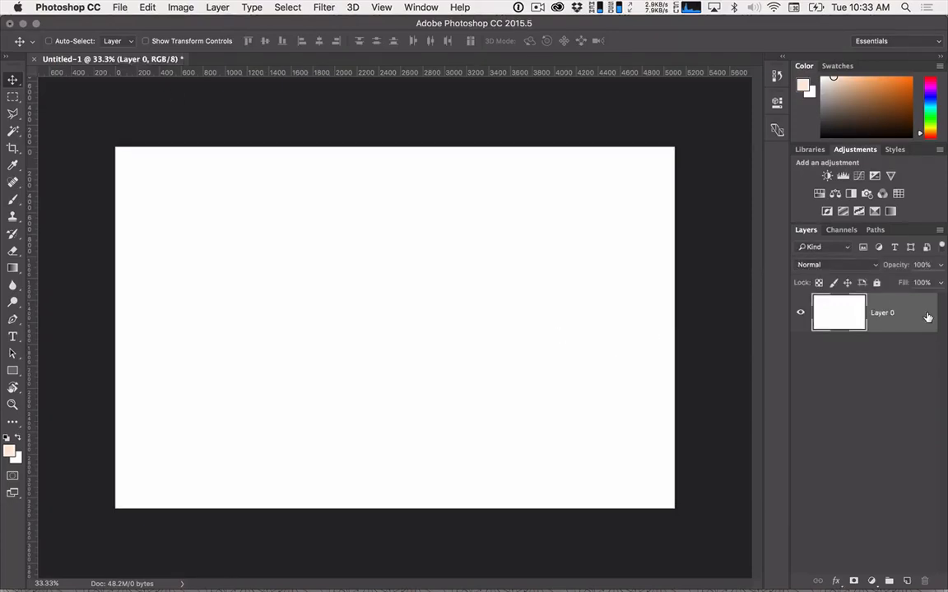
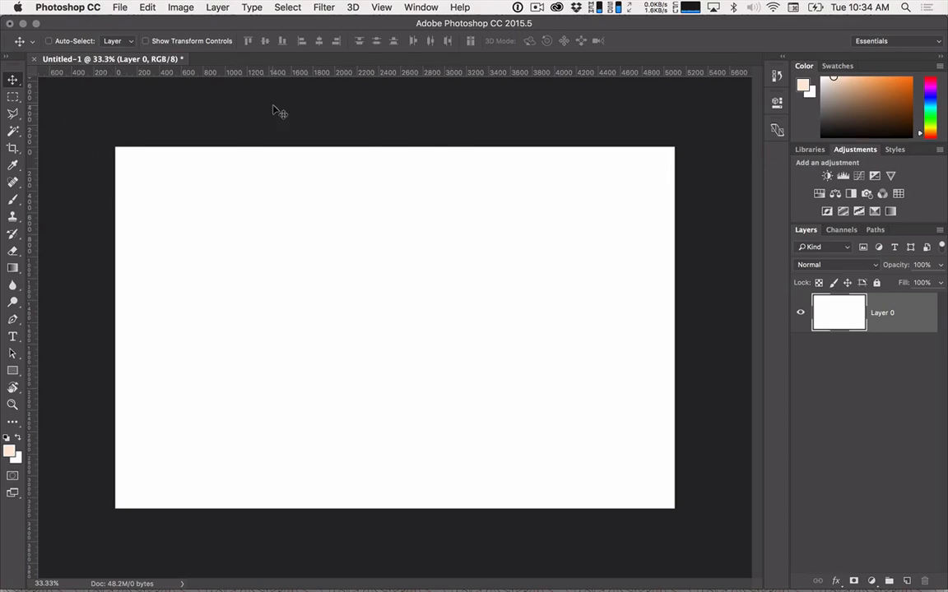
Change the ruler units to Inches in the Units & Rulers preferences.
left_click(124, 7)
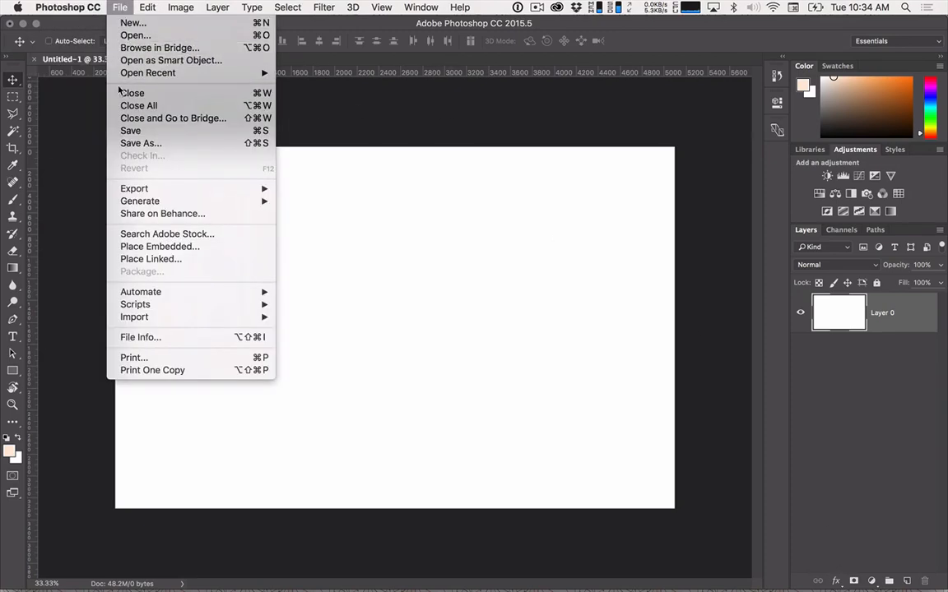
mouse_move(75, 6)
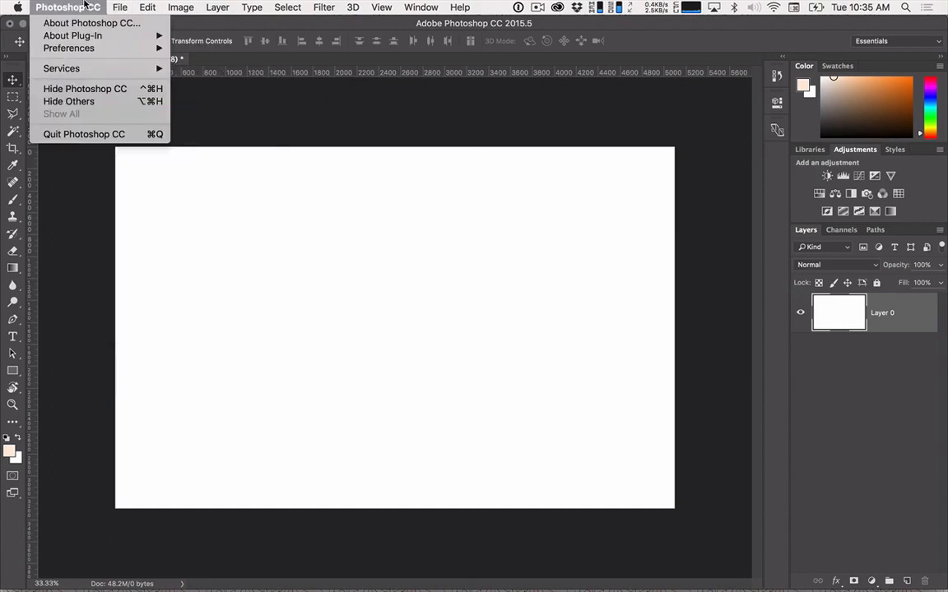
mouse_move(80, 47)
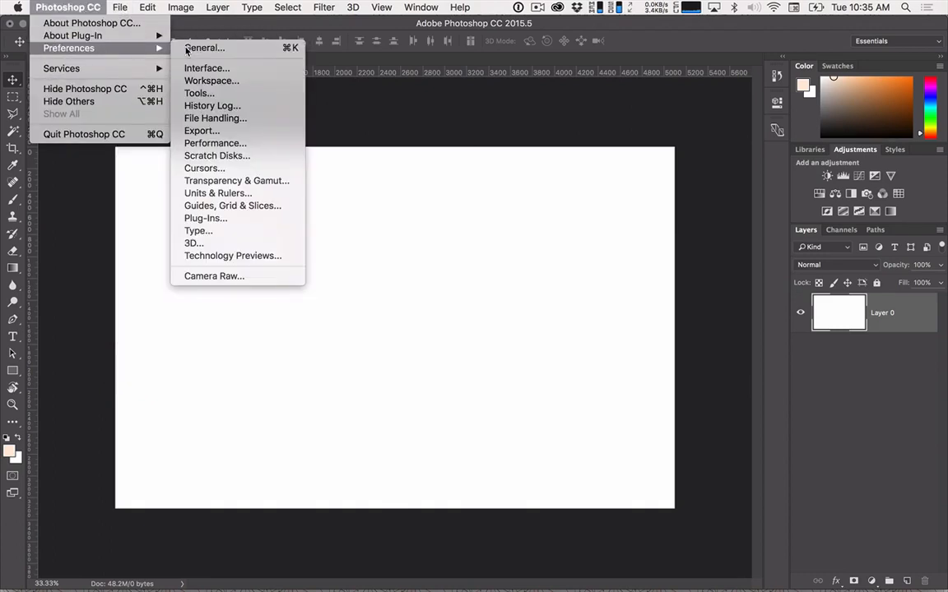
left_click(189, 47)
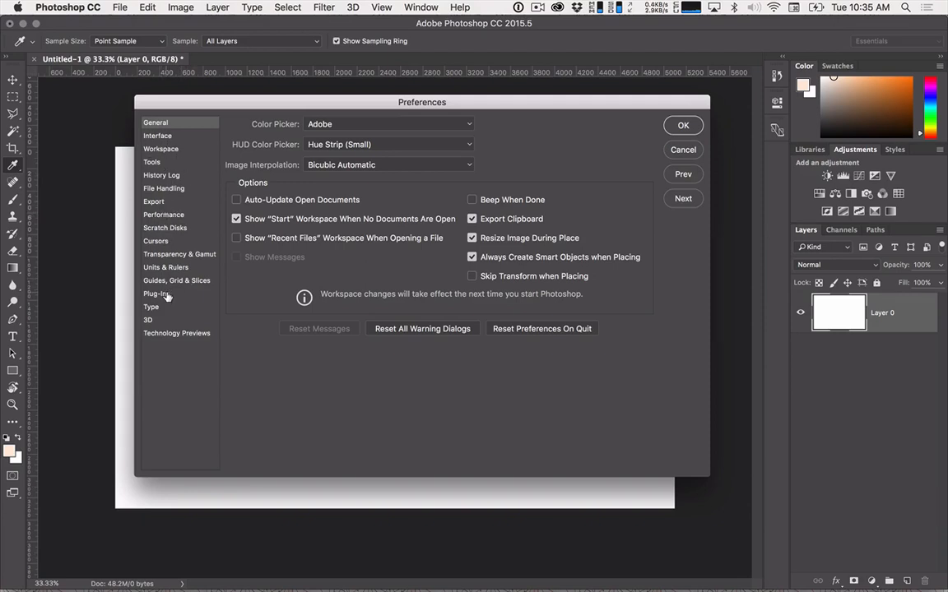
left_click(158, 268)
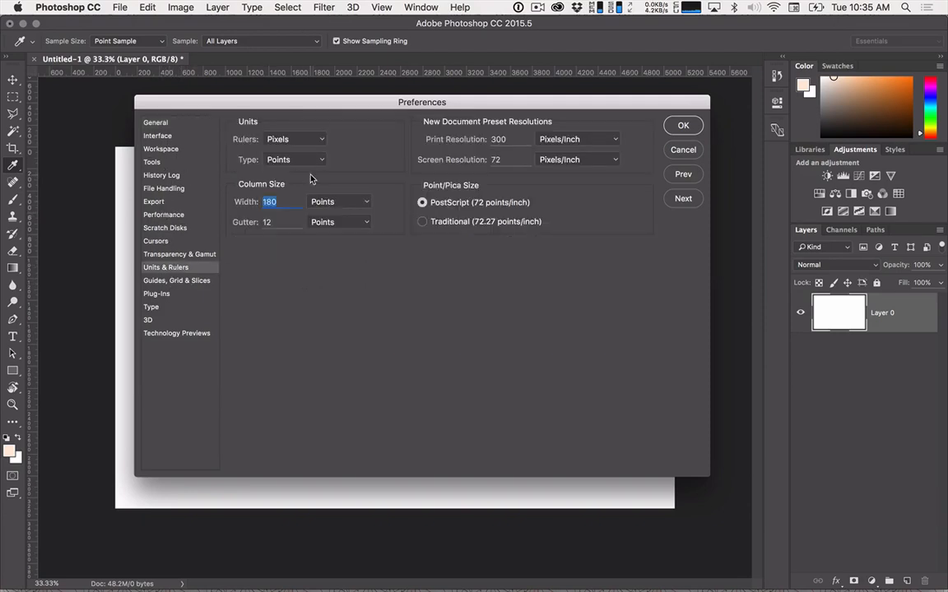
left_click(294, 137)
left_click(282, 149)
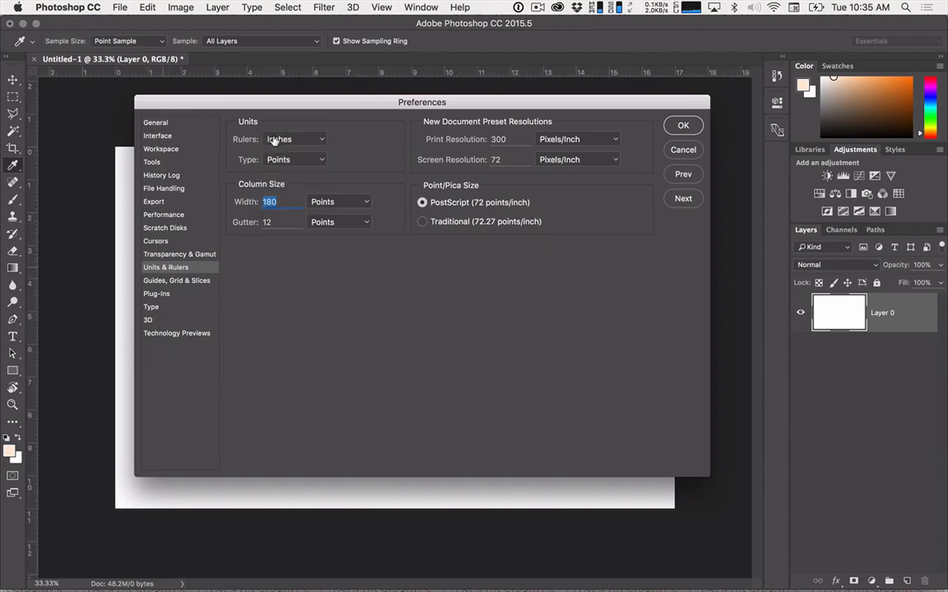
left_click(683, 125)
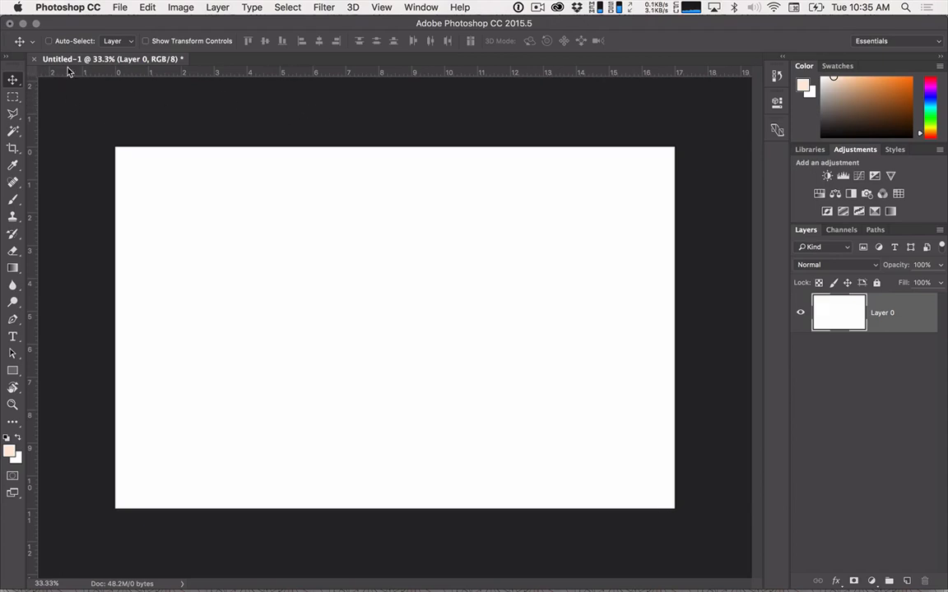
Hide the document rulers and show them again.
key("super")
key("super+r")
key("super+r")
key("super+r")
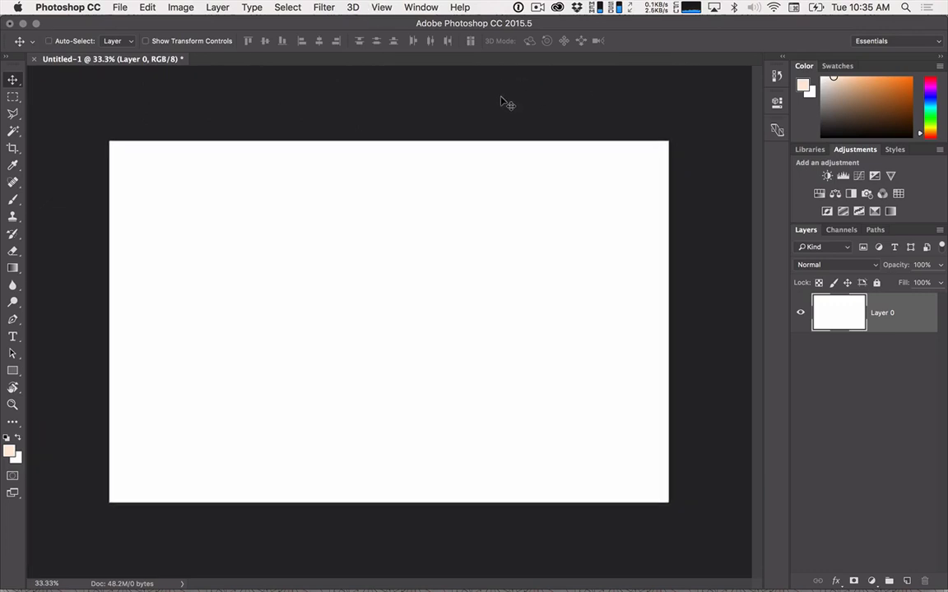
key("super+r")
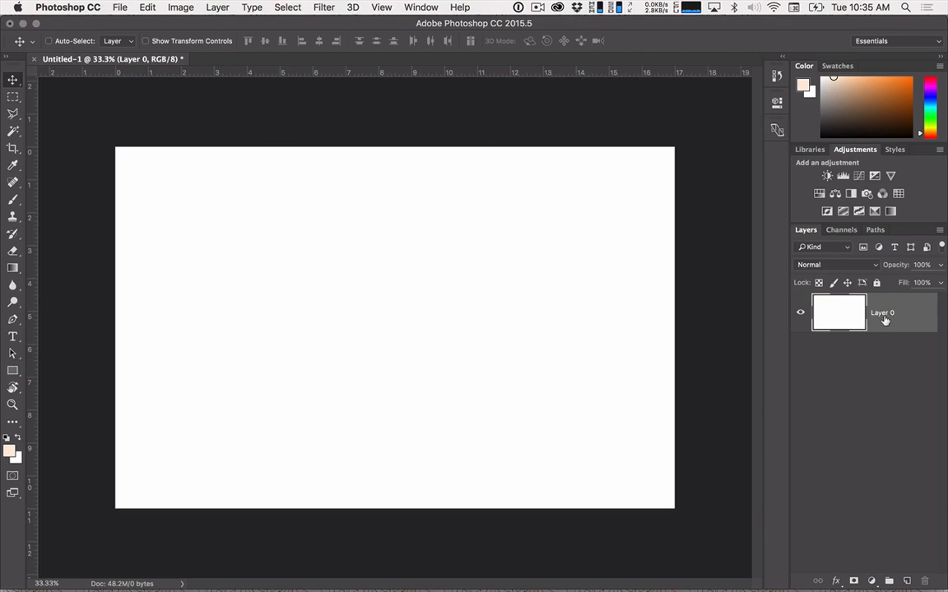
Draw a tall rectangular marquee on the blank canvas and clear the selection.
left_click(12, 96)
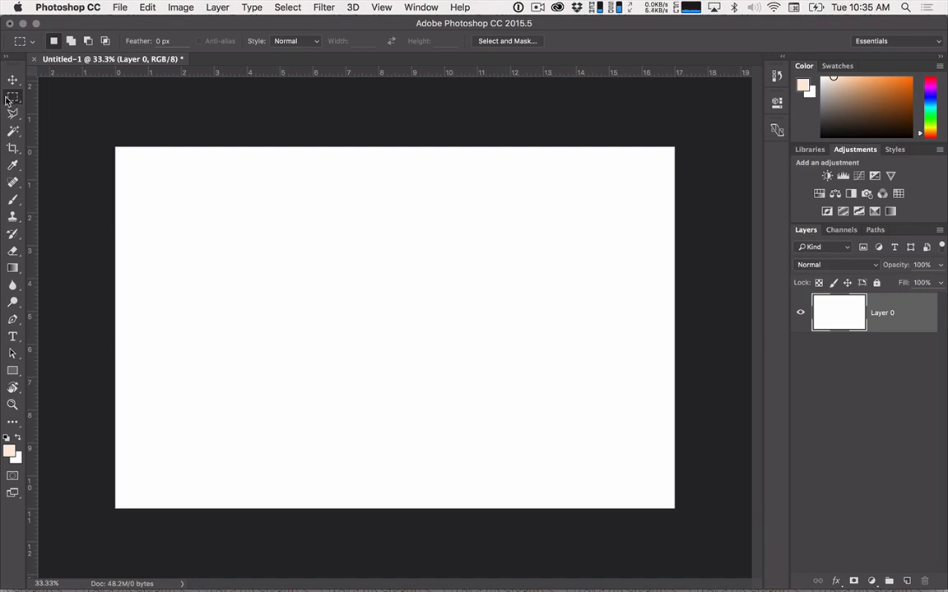
left_click_drag(158, 173, 375, 493)
left_click(404, 442)
key("alt+space")
type("text")
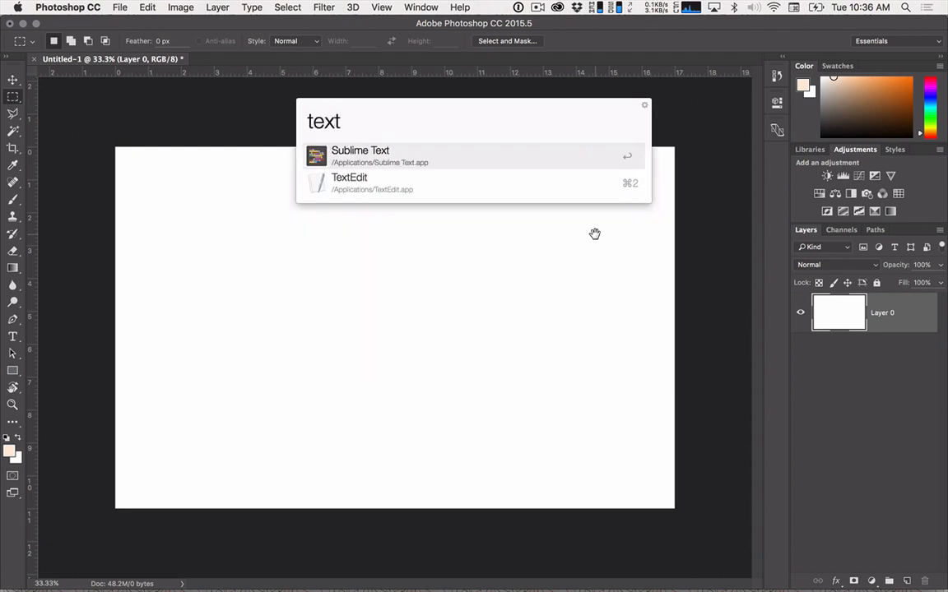
key("Down")
key("Return")
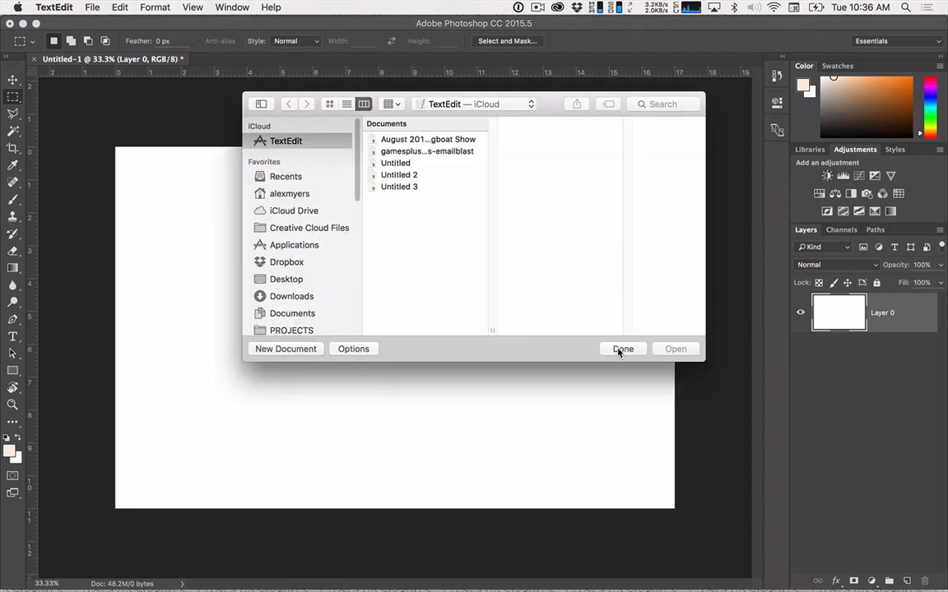
left_click(621, 350)
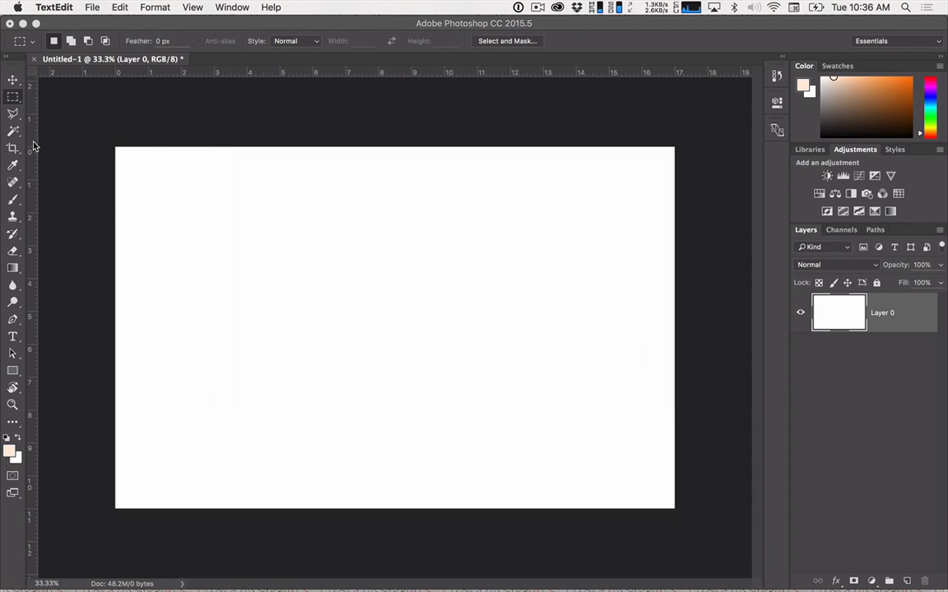
Switch to the Brush tool and set the foreground color to black, 000000.
left_click(13, 199)
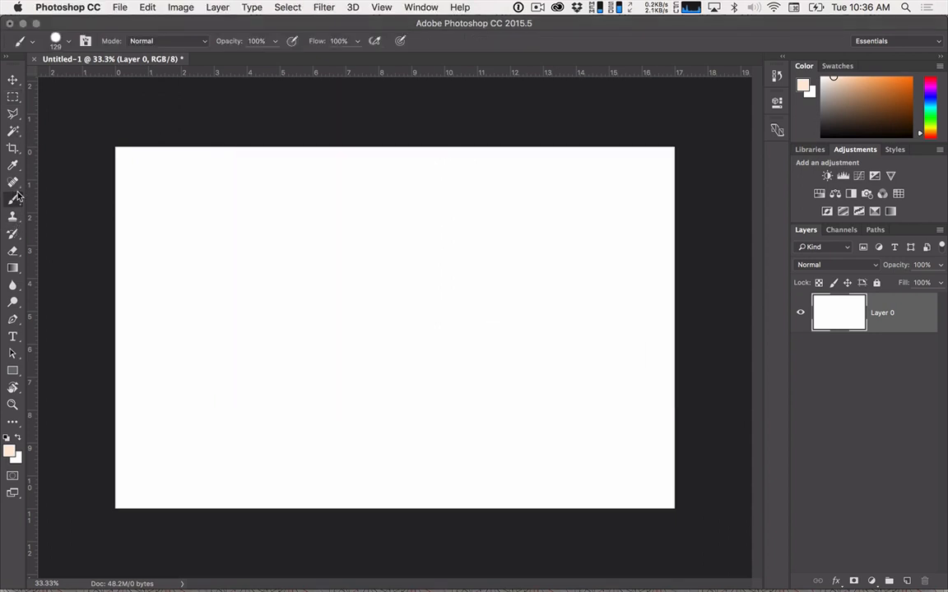
mouse_move(186, 235)
left_mouse_down()
mouse_move(174, 237)
mouse_move(187, 238)
left_mouse_up()
left_click(9, 450)
left_click(633, 269)
left_click_drag(632, 269, 472, 344)
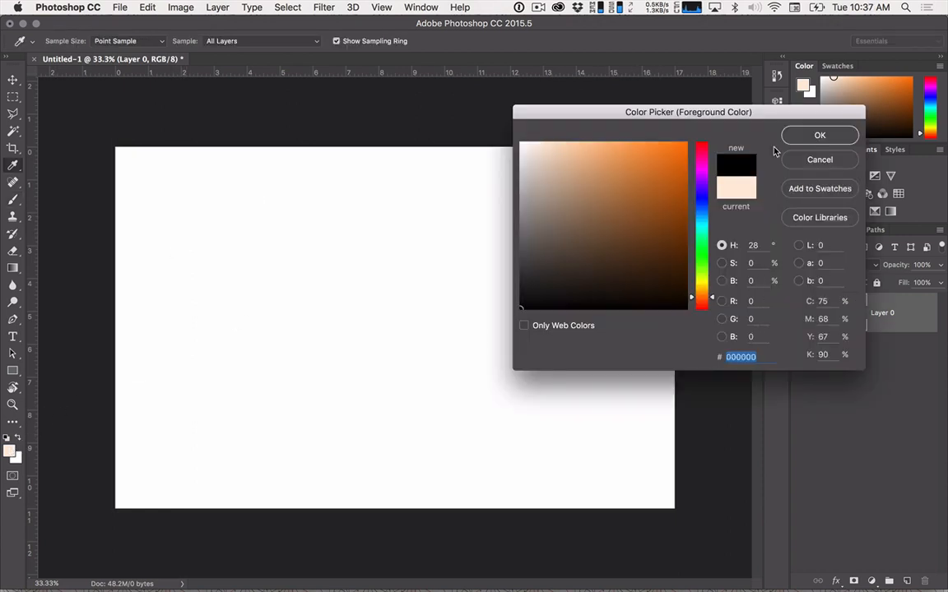
left_click(819, 135)
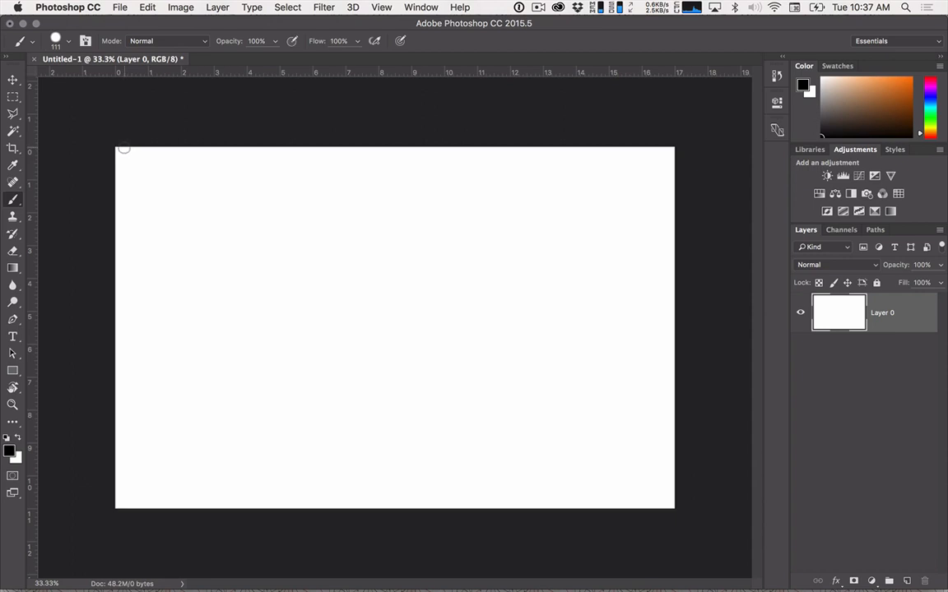
Undo a trial thick stroke, reduce the brush size to 24 and paint a straight vertical line just inside the canvas's left edge.
mouse_move(123, 148)
left_mouse_down()
mouse_move(120, 494)
mouse_move(125, 370)
left_mouse_up()
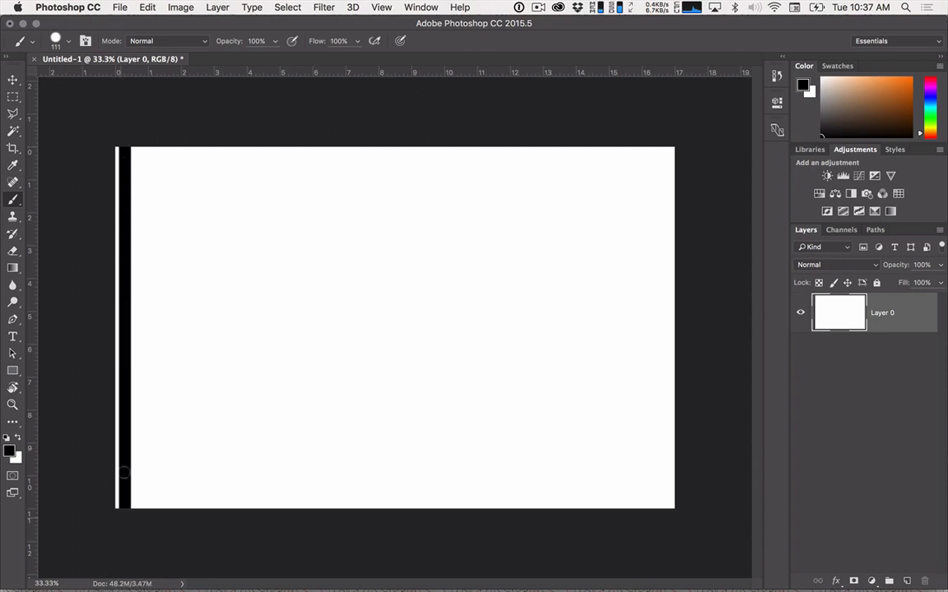
key("super+z")
left_click_drag(149, 291, 129, 305)
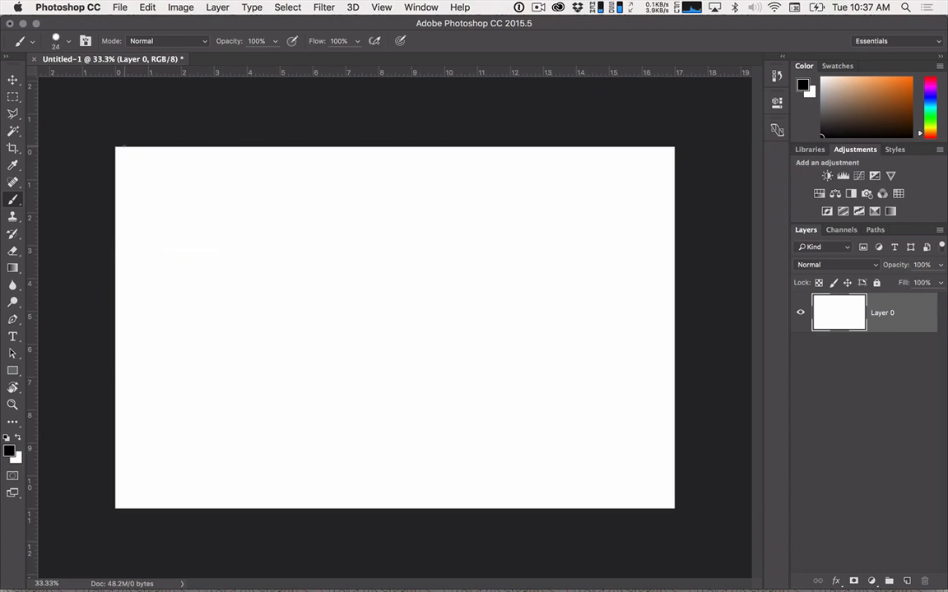
left_click_drag(123, 151, 123, 508)
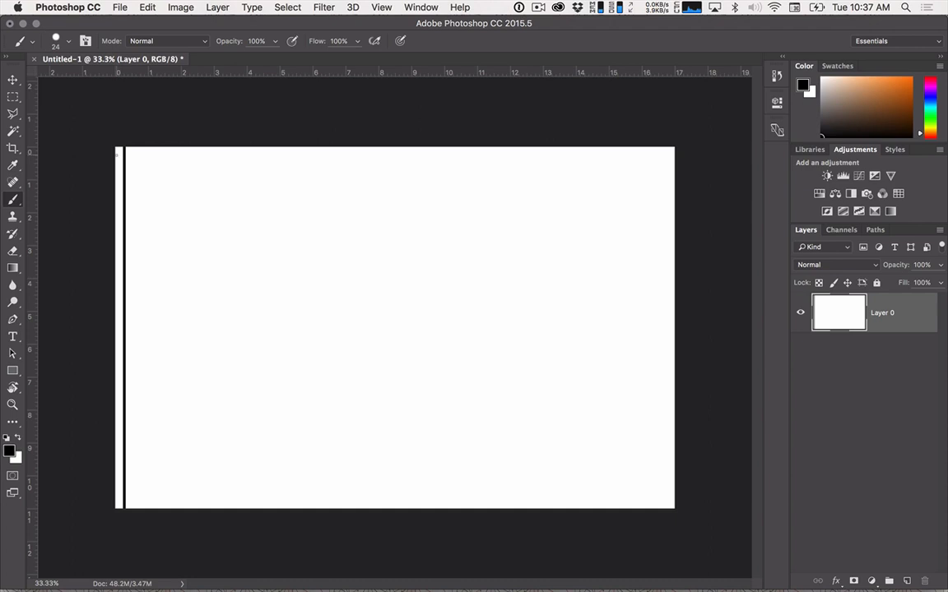
Paint straight black margin lines just inside the canvas's top, right and bottom edges, undoing stray strokes.
left_click_drag(117, 155, 270, 156)
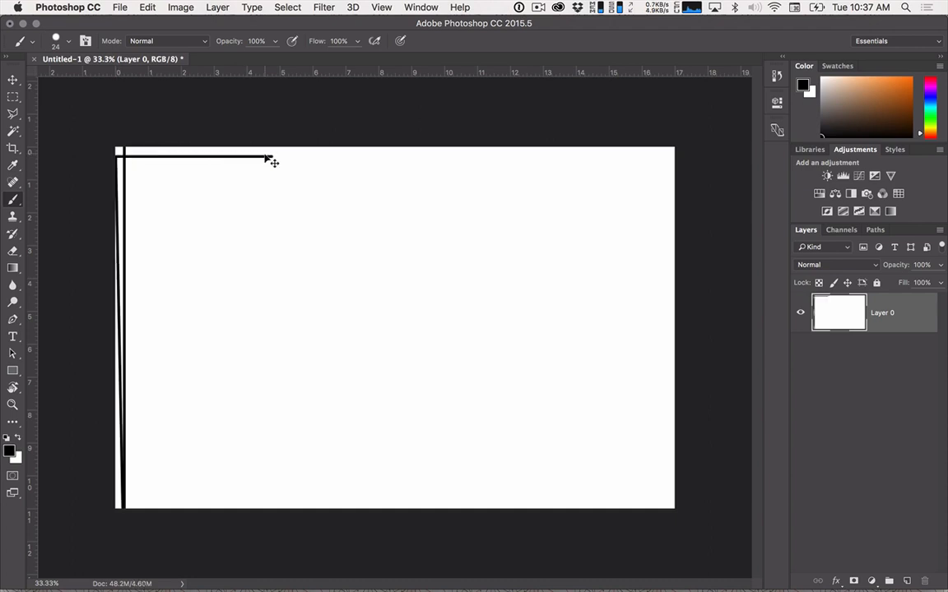
key("super+z")
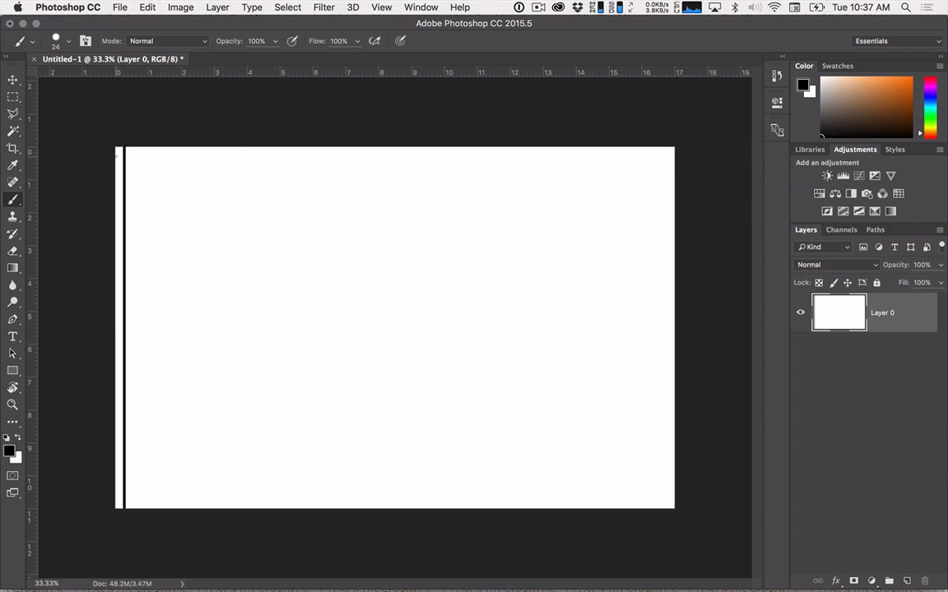
mouse_move(116, 154)
left_mouse_down()
mouse_move(416, 164)
mouse_move(675, 154)
left_mouse_up()
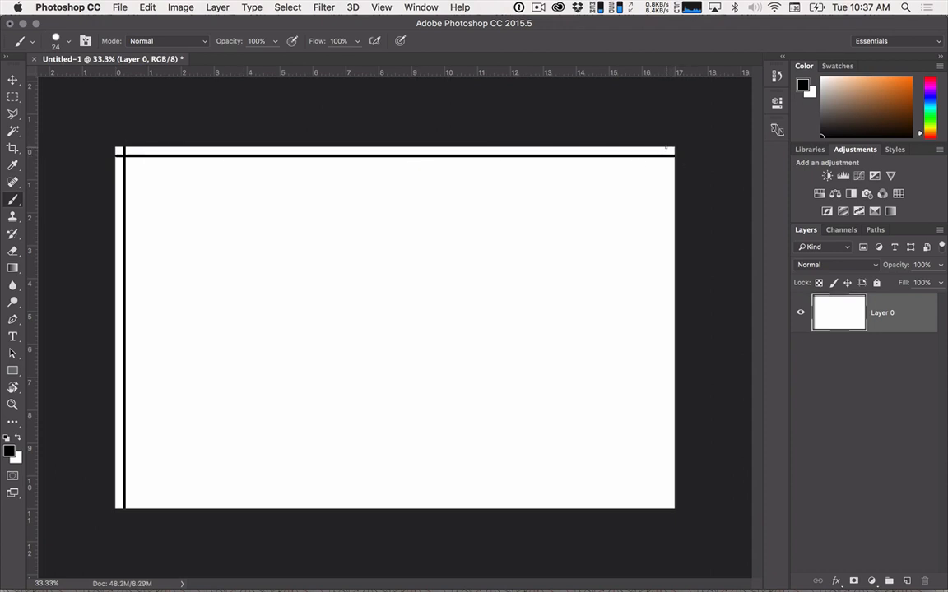
left_click_drag(665, 149, 664, 557)
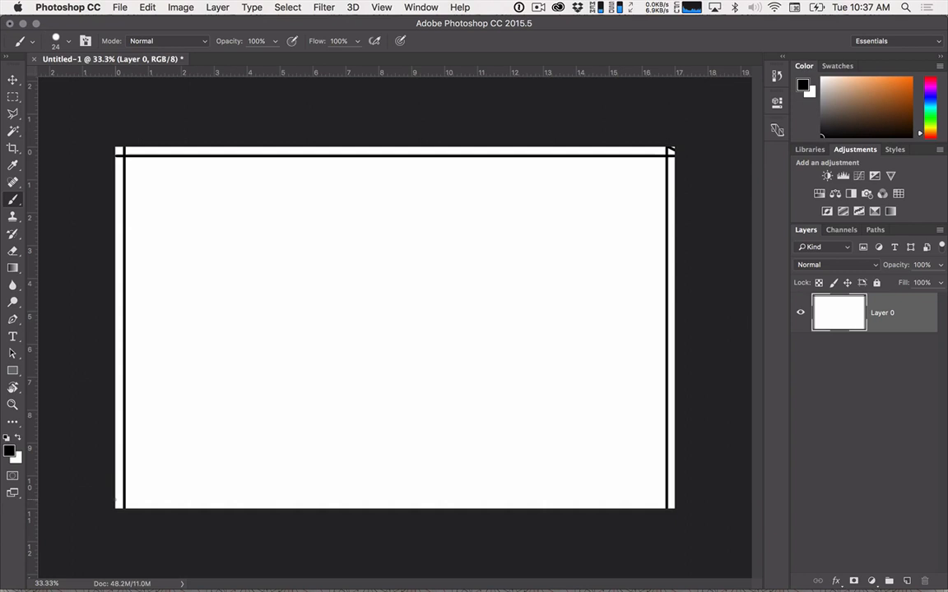
left_click_drag(115, 500, 668, 500)
key("super+z")
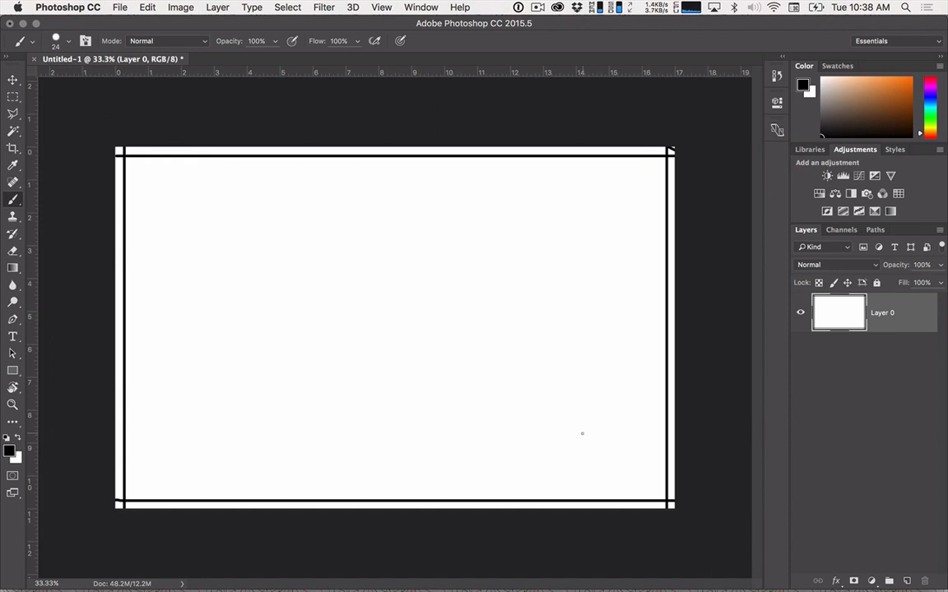
Calculate 16/3 in the system launcher to find the width of each of the three sections.
key("alt+space")
type("16/3")
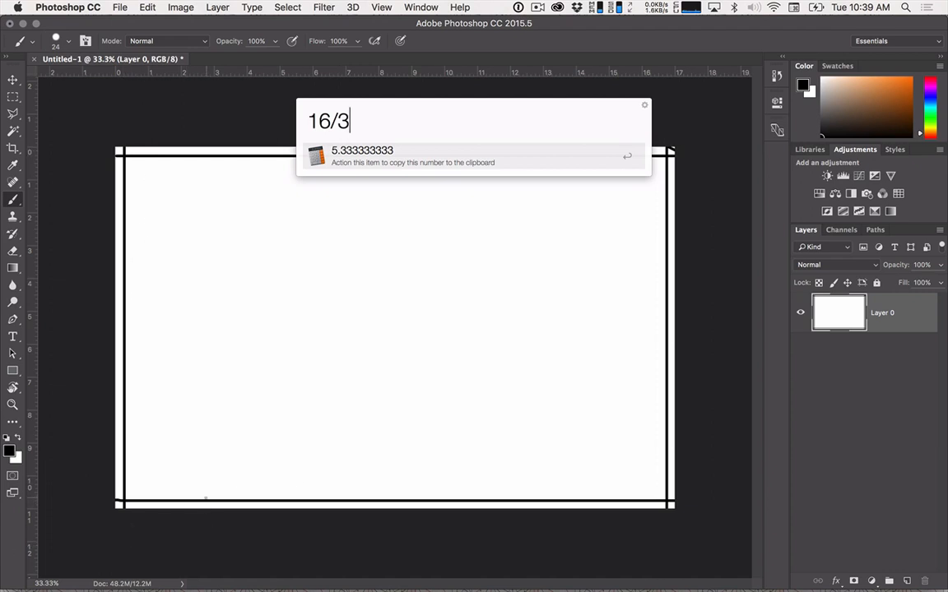
key("Escape")
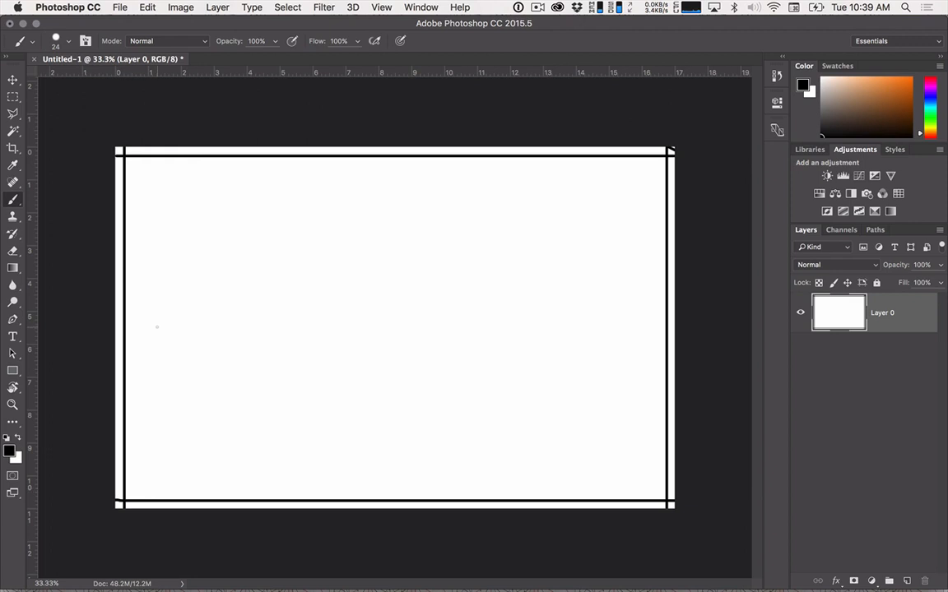
key("m")
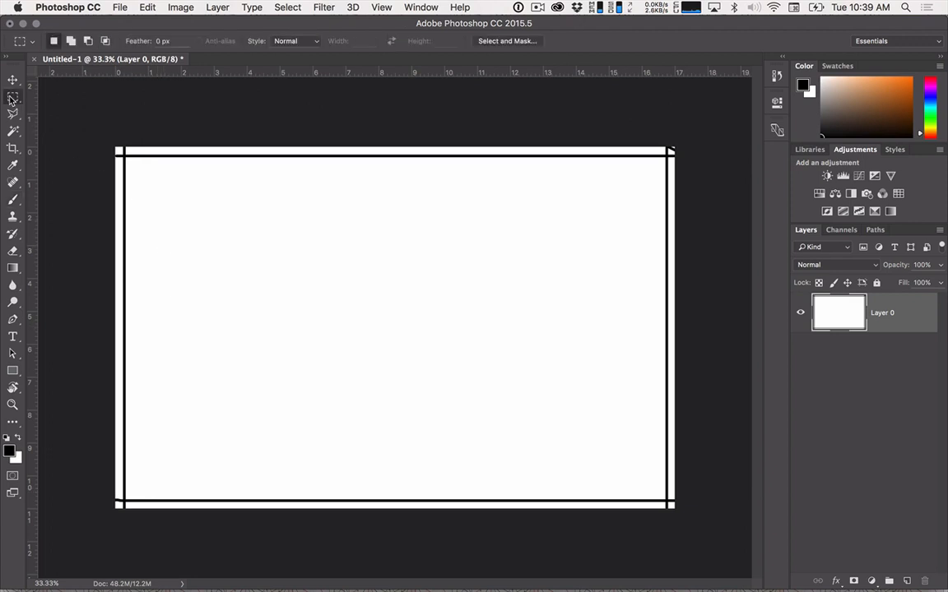
right_click(168, 182)
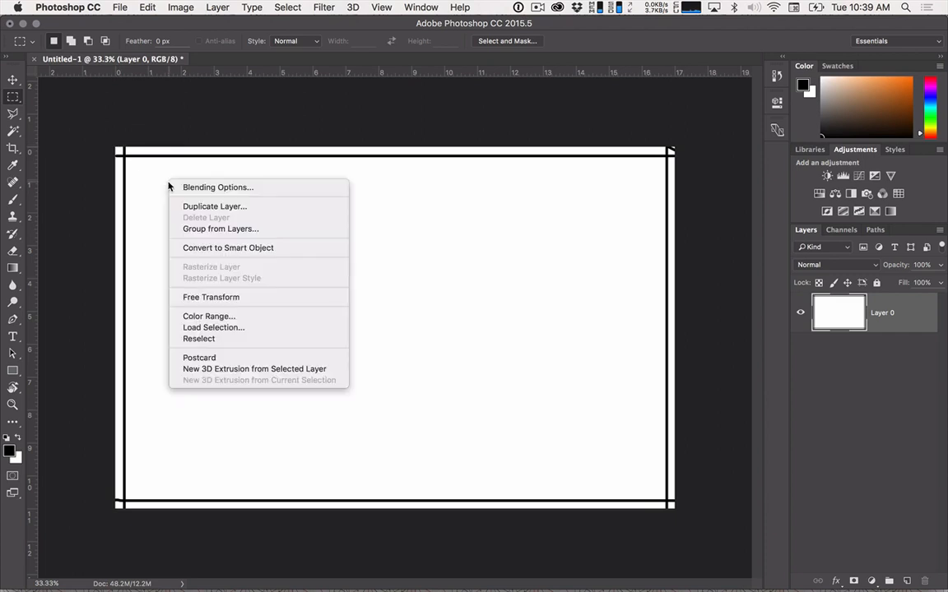
left_click(149, 147)
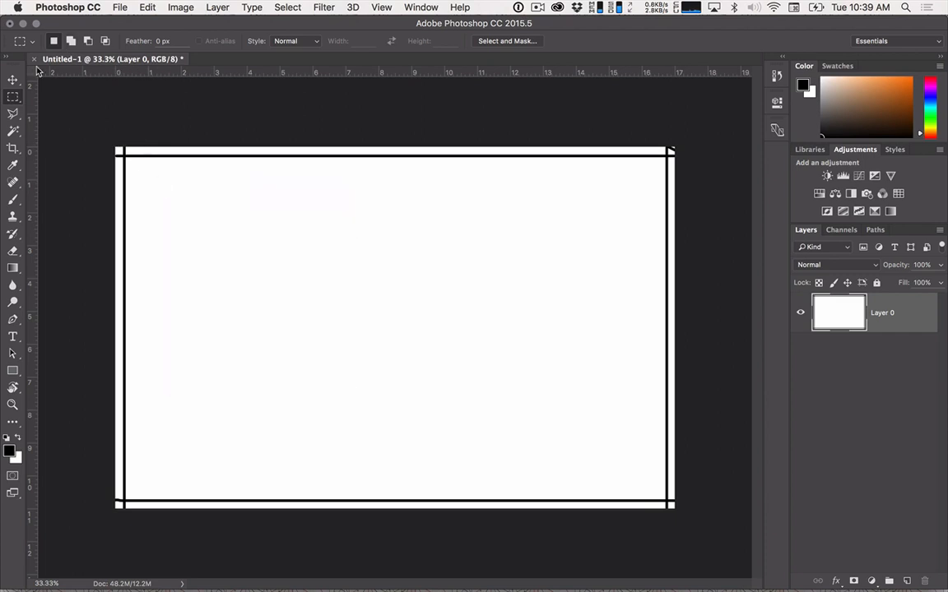
Create a black rectangle shape near the canvas's upper edge, 5.33 px wide and 10.5 px high, drawn from its center.
left_click(12, 370)
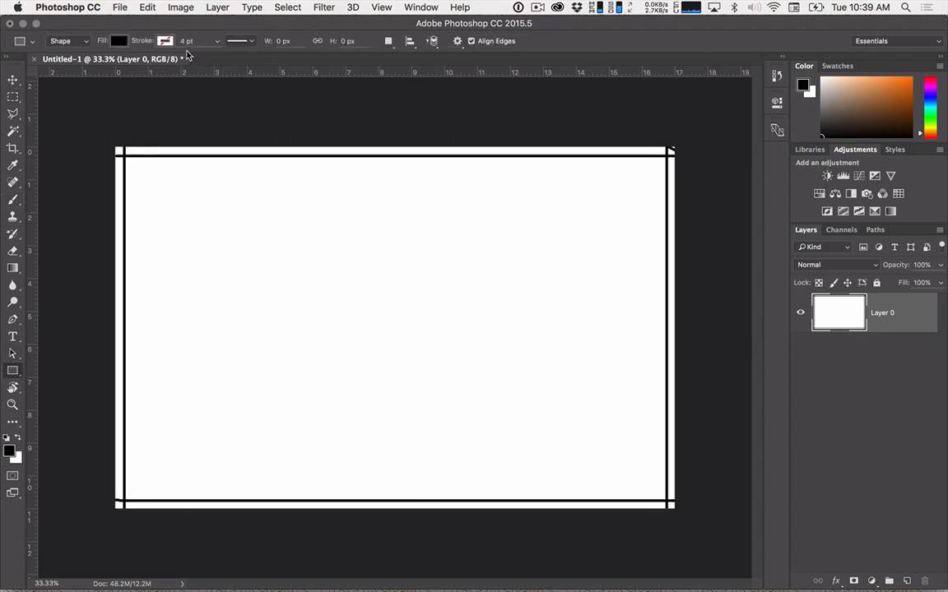
left_click(283, 41)
type("5.3333")
key("Tab")
type("10.5")
key("Return")
left_click(240, 159)
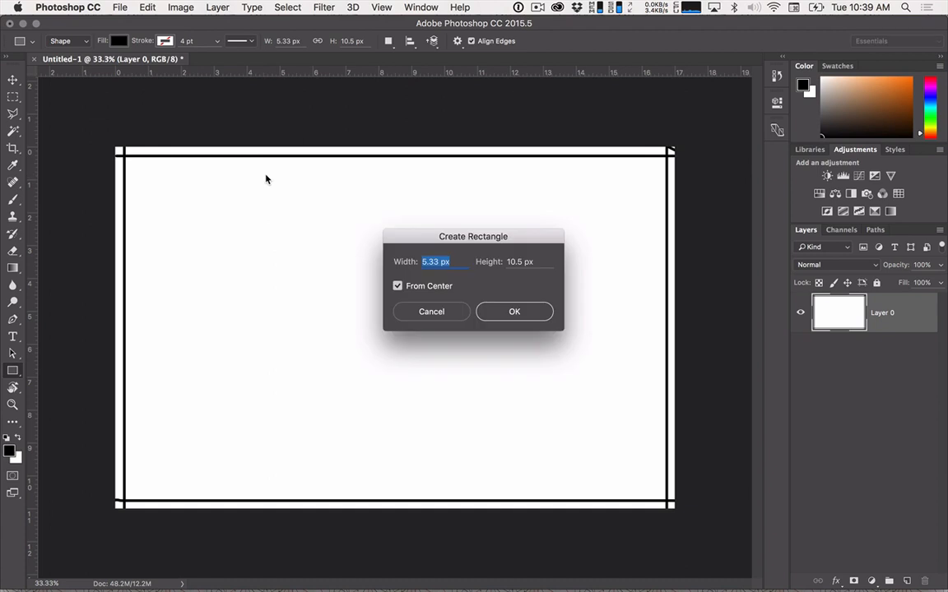
left_click(495, 313)
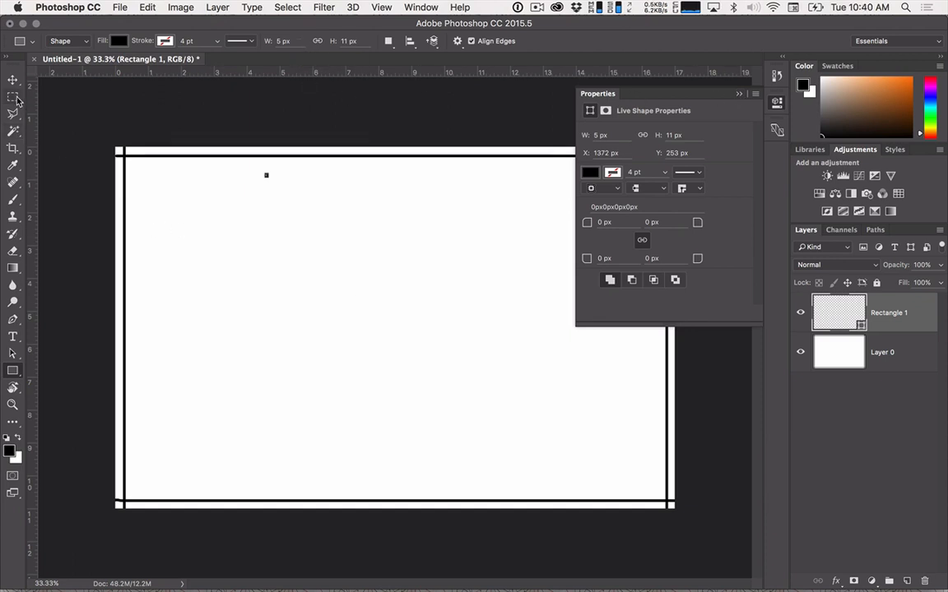
Delete the tiny rectangle shape layer and collapse its shape properties.
key("v")
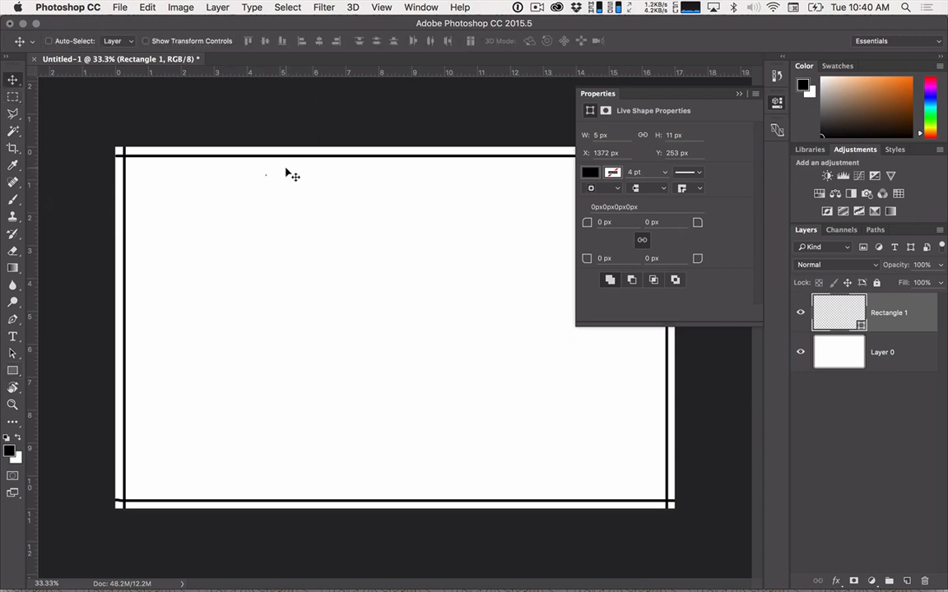
key("Delete")
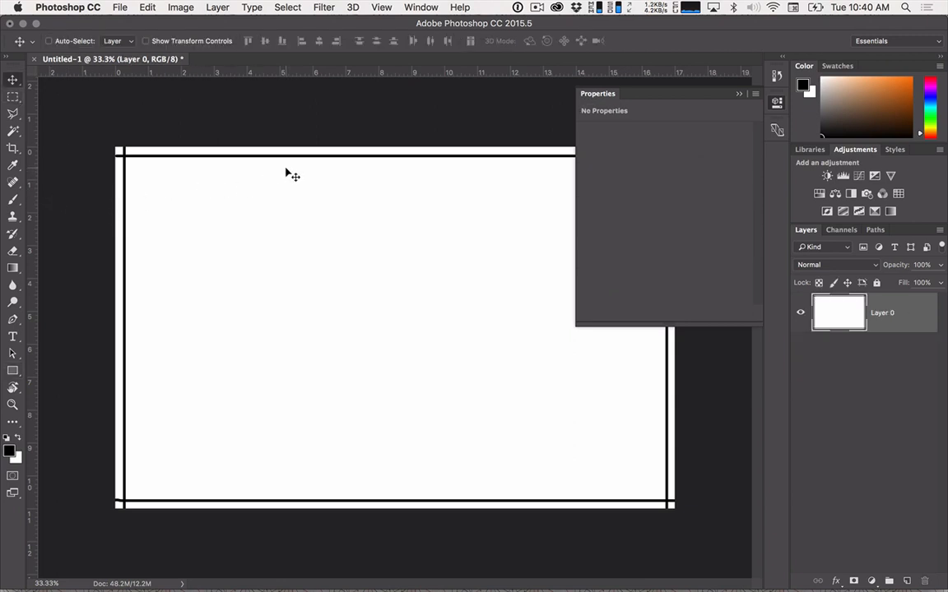
left_click(737, 93)
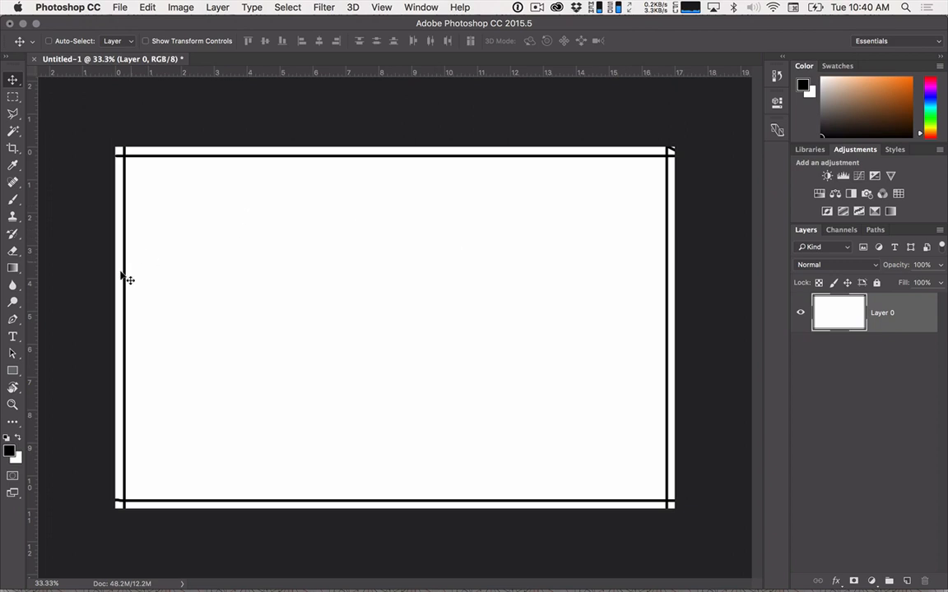
Create a black rectangle shape 5.33 in wide and 10.5 in high, drawn from its center.
left_click(13, 370)
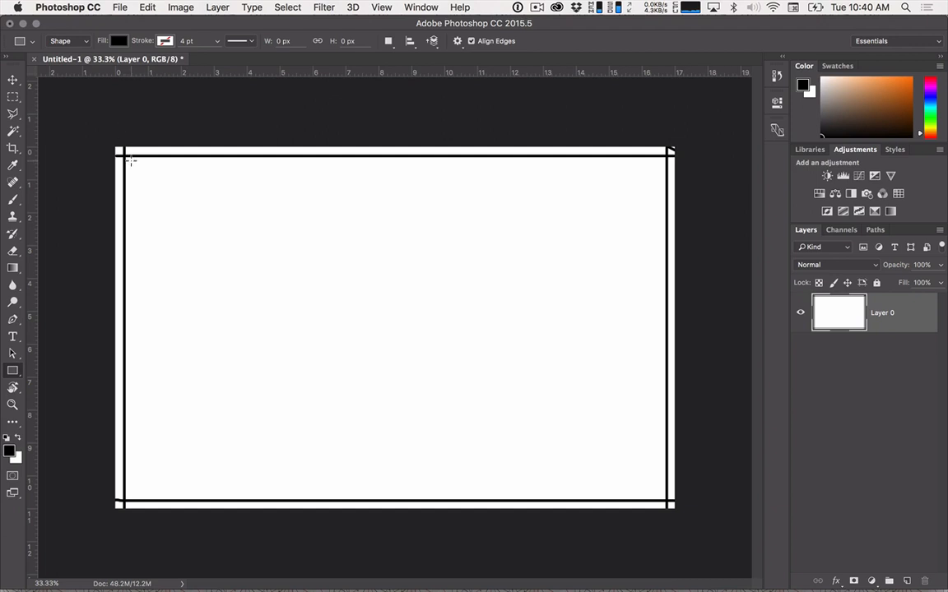
key("b")
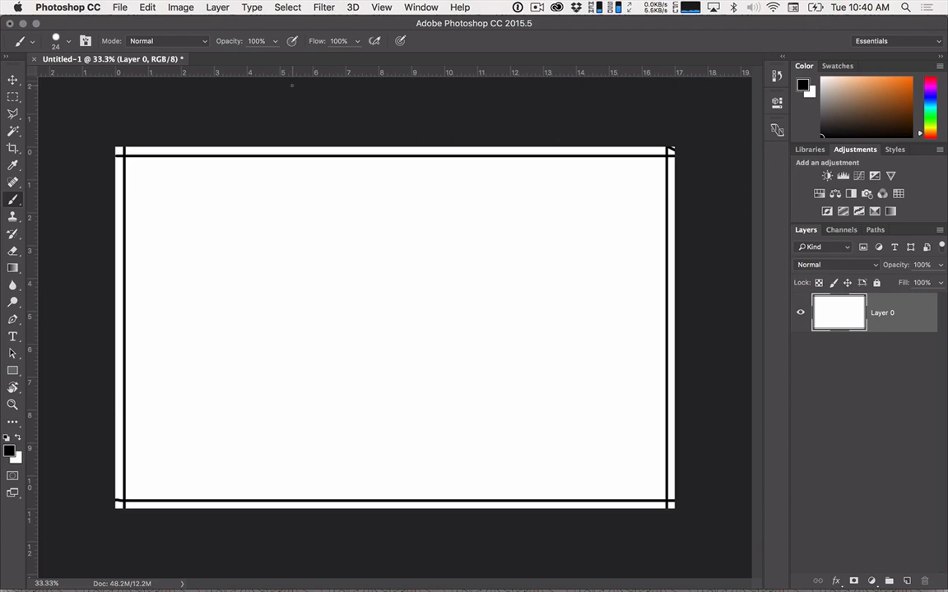
scroll(293, 84, "up", 2)
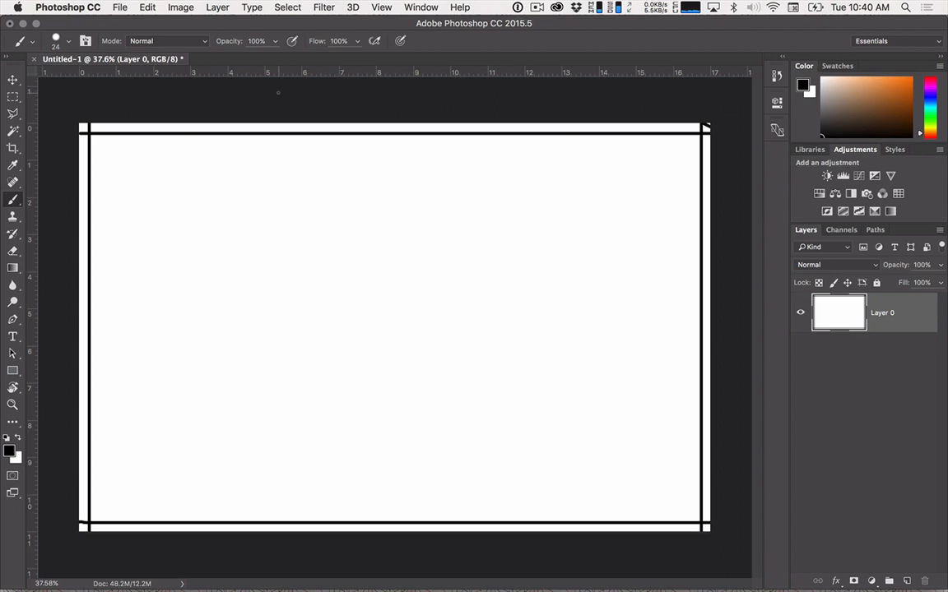
key("u")
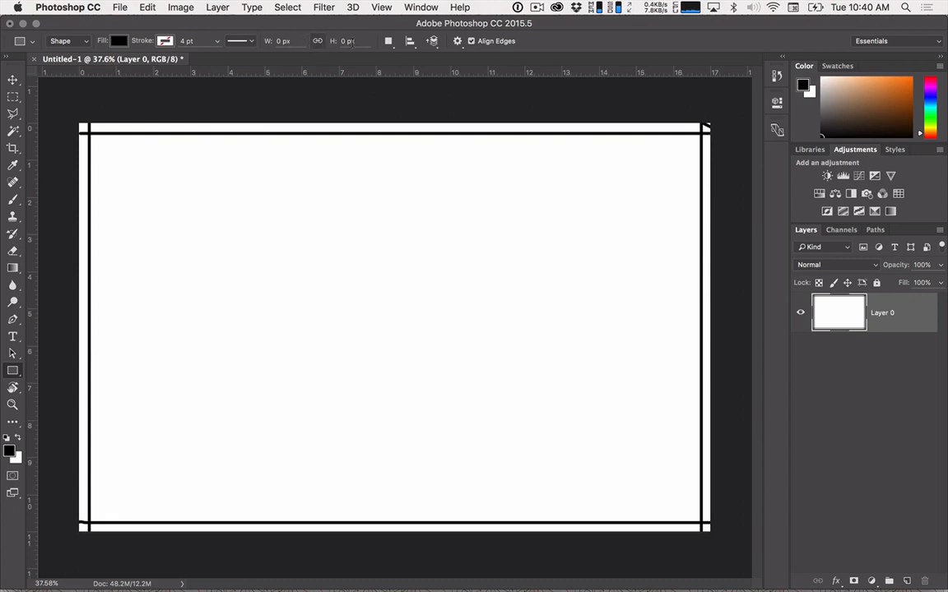
left_click(457, 41)
left_click(298, 40)
type("5.33 in")
key("Tab")
type("10.5 in")
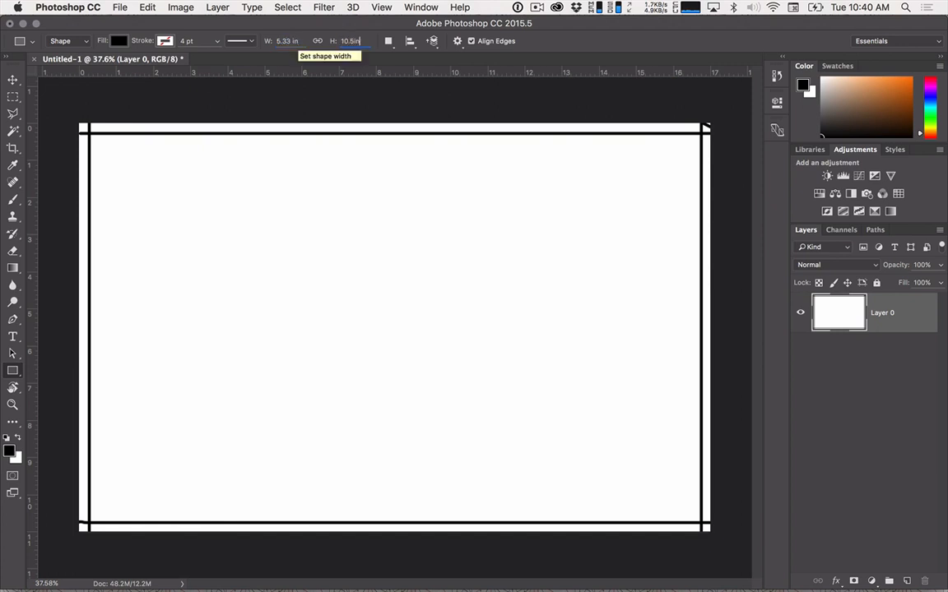
left_click(184, 184)
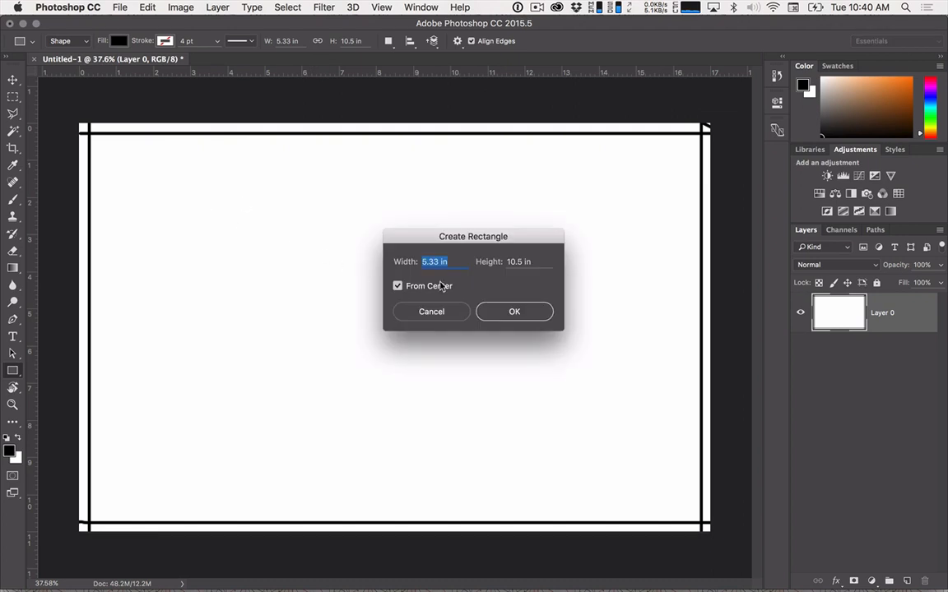
left_click(506, 311)
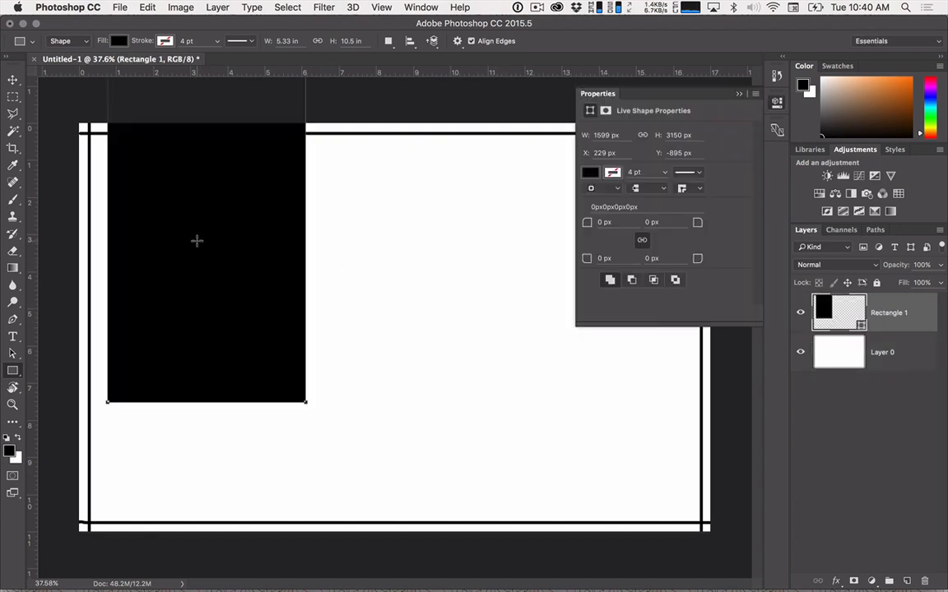
Move the rectangle against the page's left margin between the upper and lower margin lines, and collapse its shape properties.
left_click(12, 80)
left_click_drag(167, 270, 198, 359)
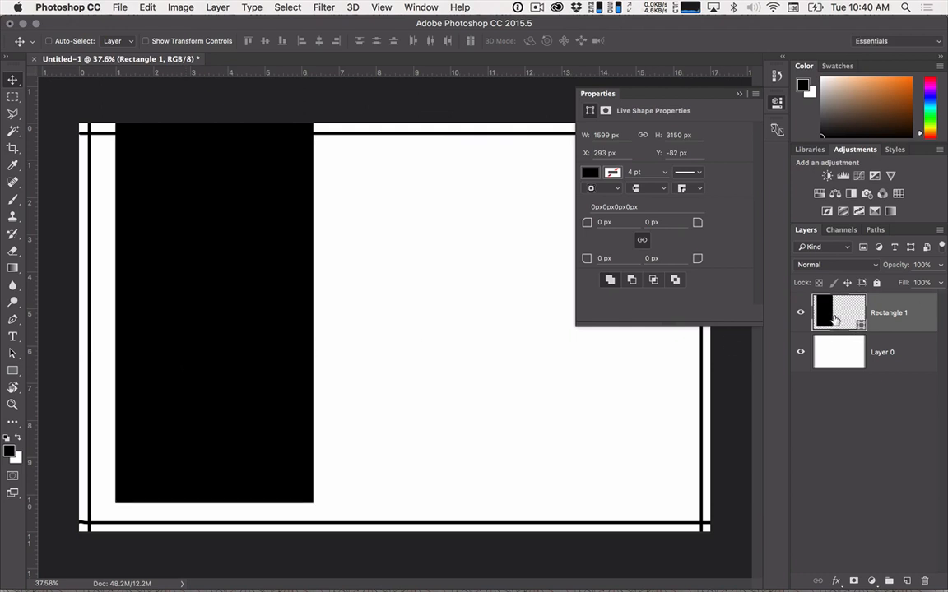
left_click_drag(218, 345, 215, 365)
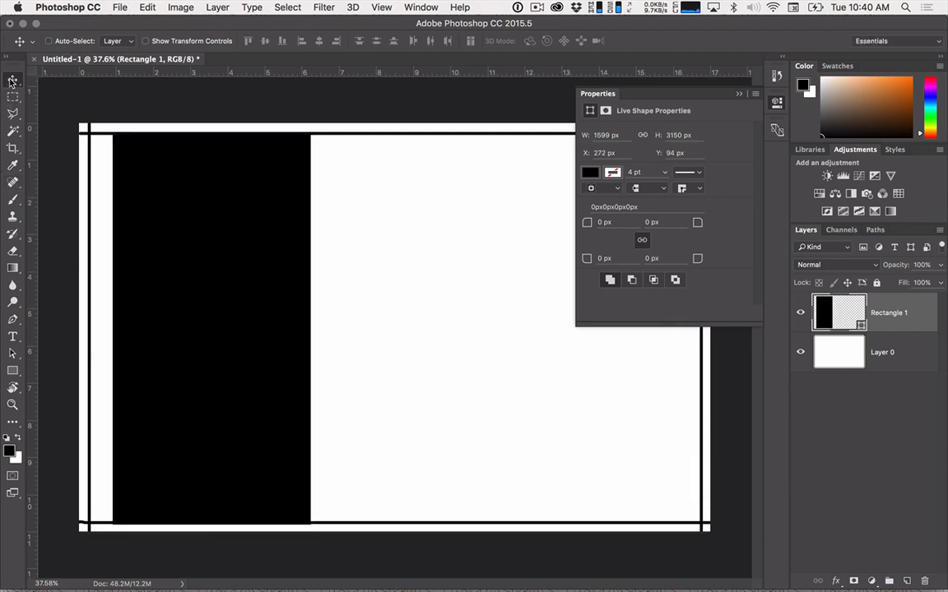
left_click_drag(152, 239, 136, 249)
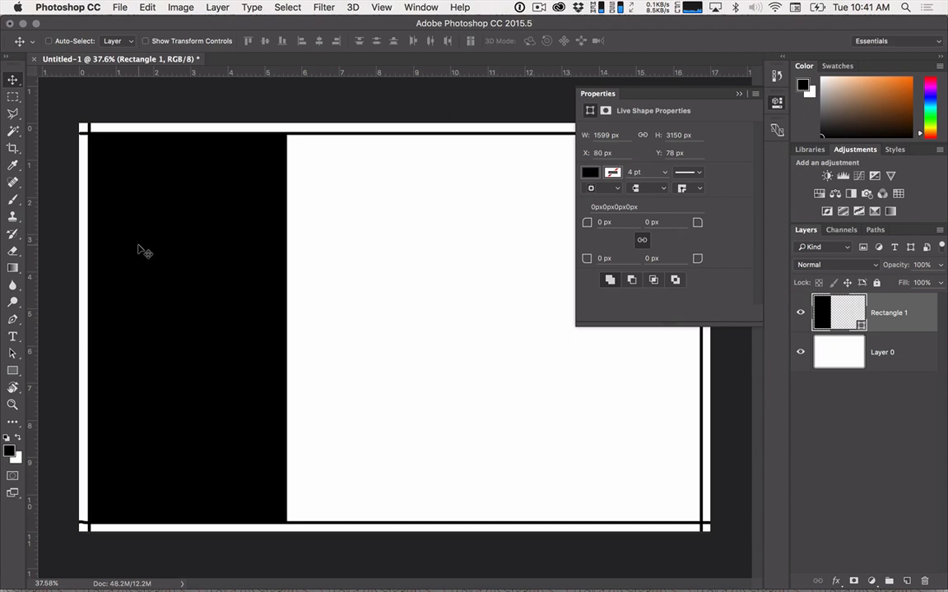
left_click(801, 353)
left_click(800, 354)
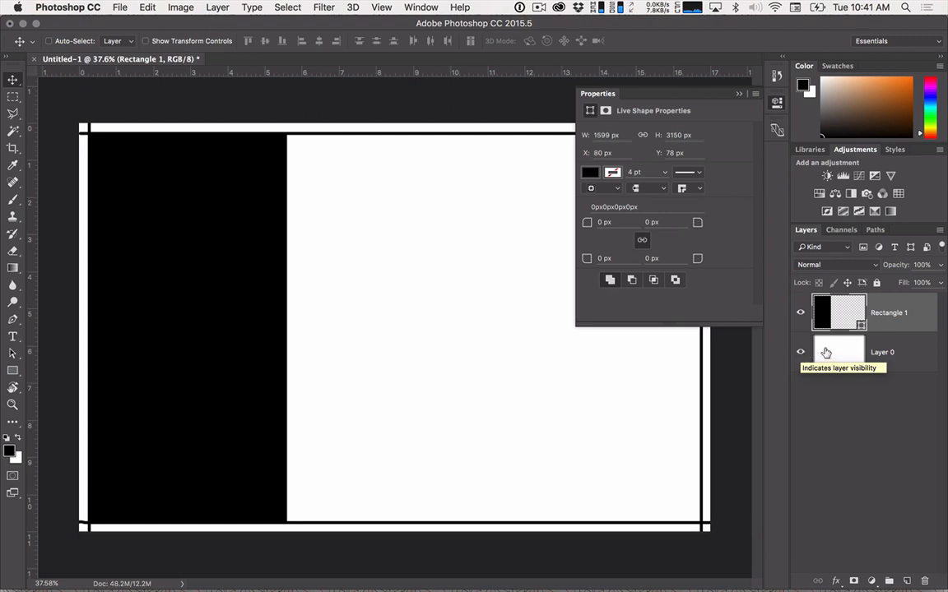
left_click(739, 93)
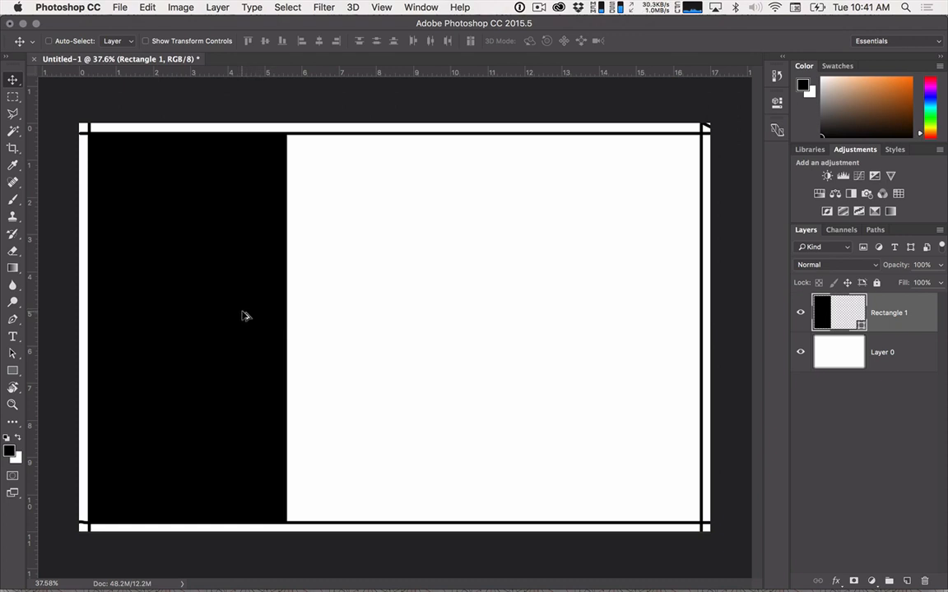
Duplicate the rectangle twice to form the middle and right sections, leaving narrow gaps between the three.
left_click_drag(247, 315, 449, 308, "alt")
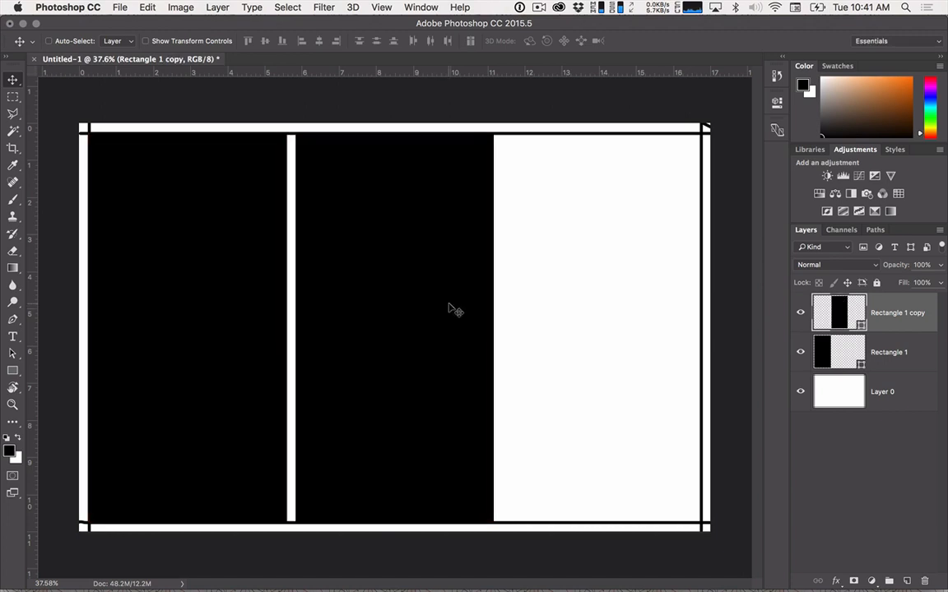
key("Left")
key("Left")
key("Left")
key("Left")
key("Left")
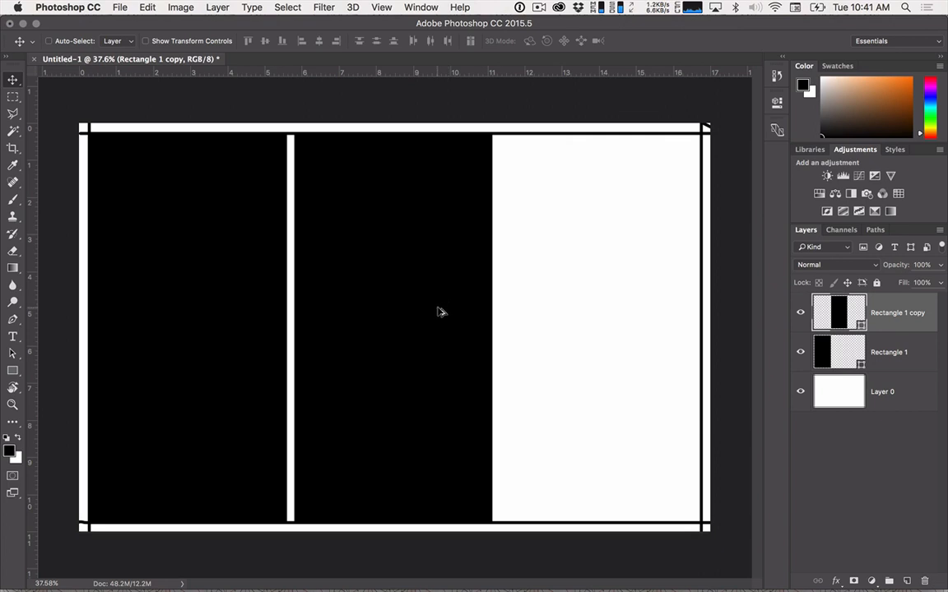
left_click_drag(440, 311, 643, 311)
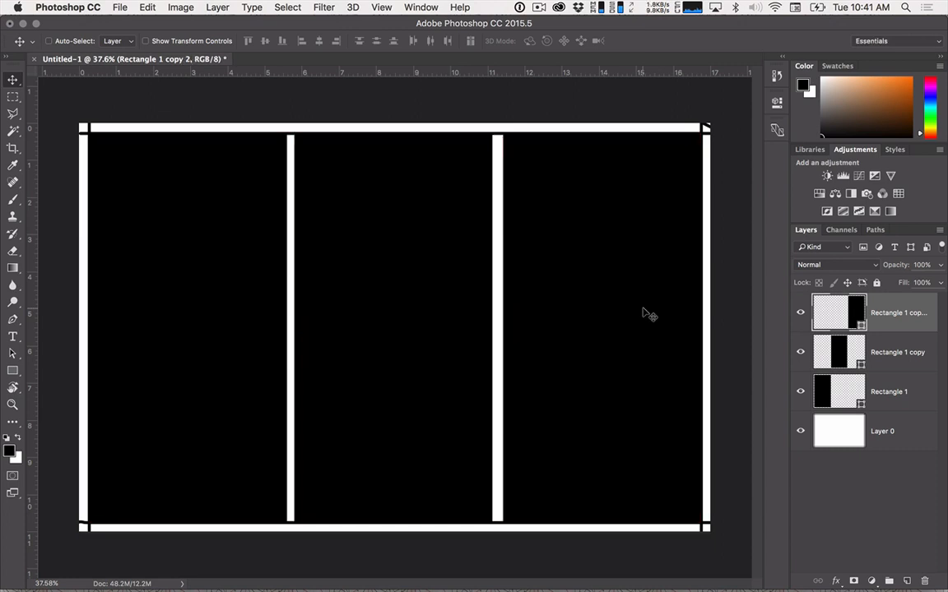
Nudge the middle rectangle sideways to even out the gaps between sections, and hide Layer 0.
left_click(864, 359)
key("Right")
key("Right")
key("Right")
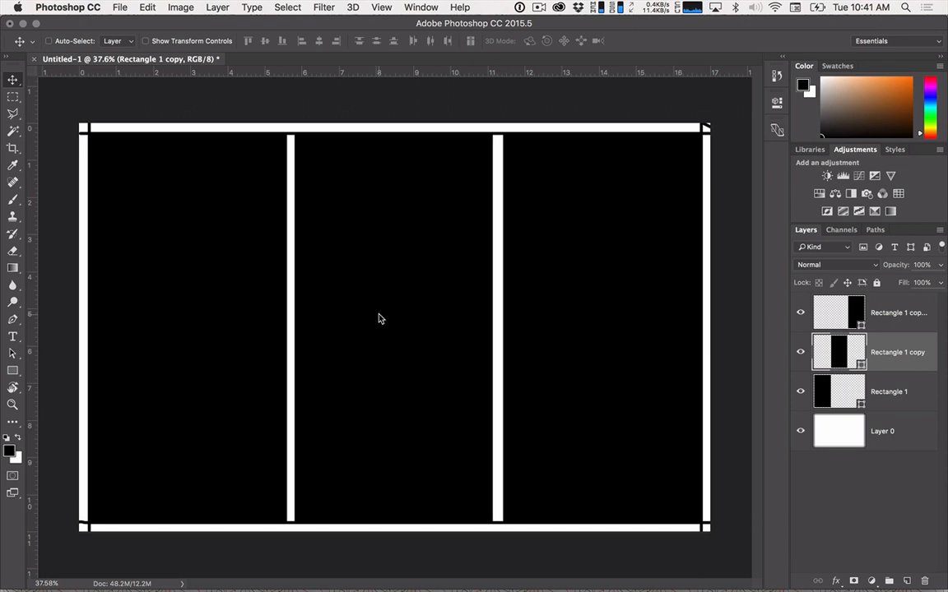
key("Left")
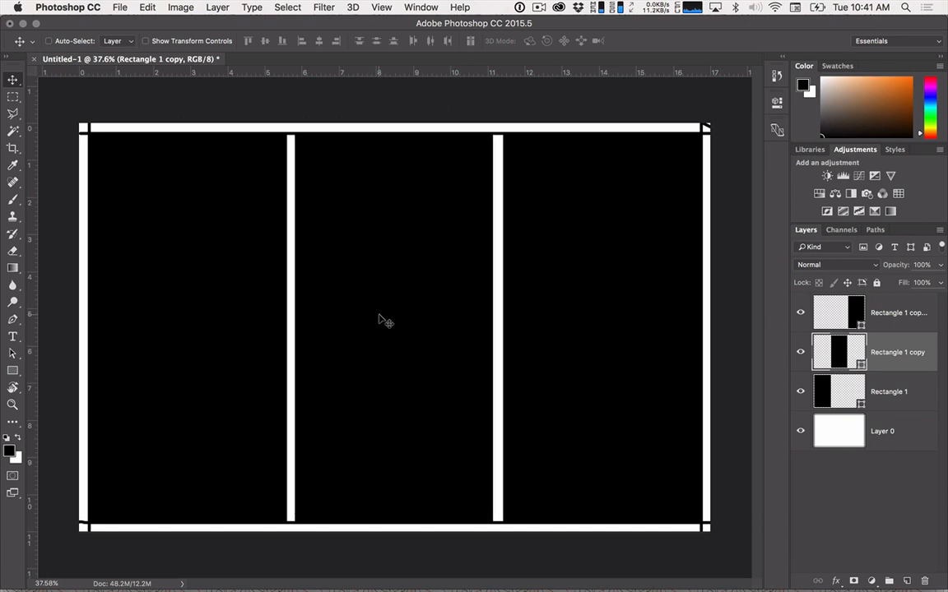
key("Right")
key("Right")
key("Right")
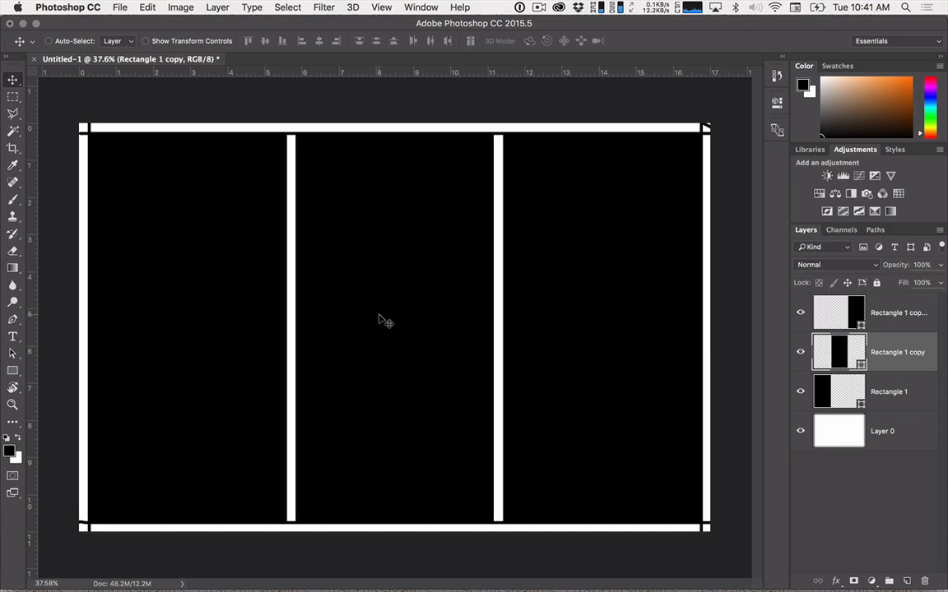
left_click(798, 433)
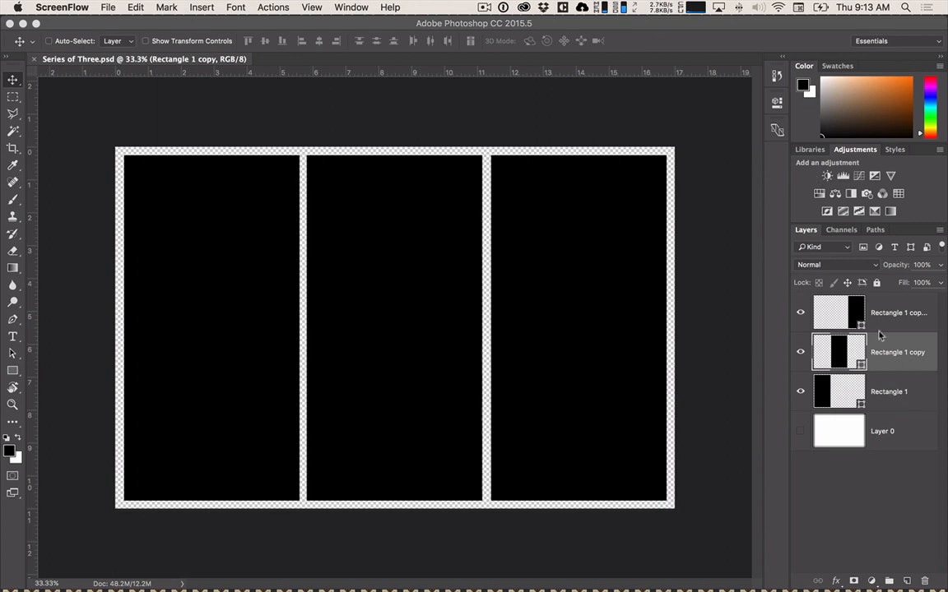
Examine the marquee, path selection, shape and view navigation tools and the variants they offer.
left_click(15, 96)
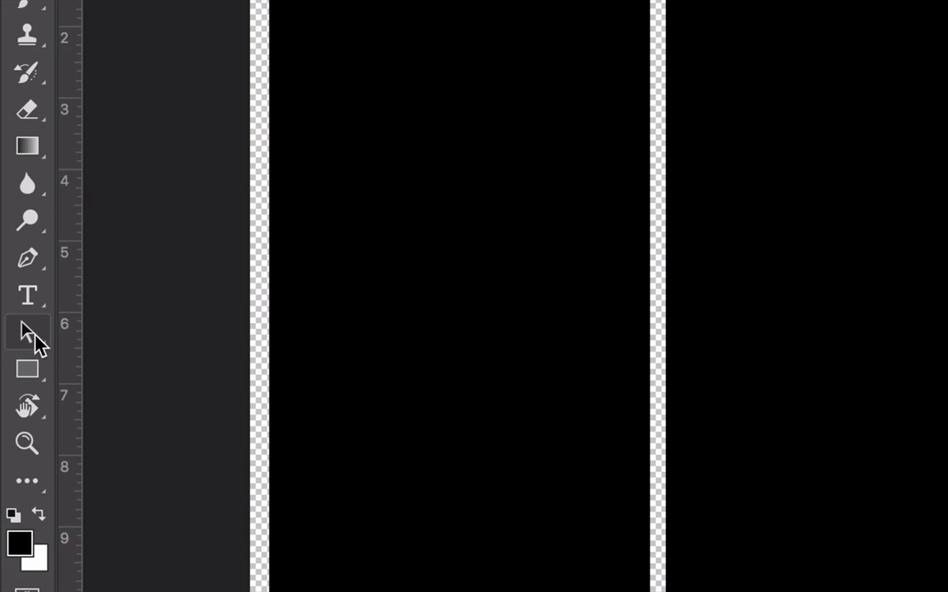
left_click(32, 332)
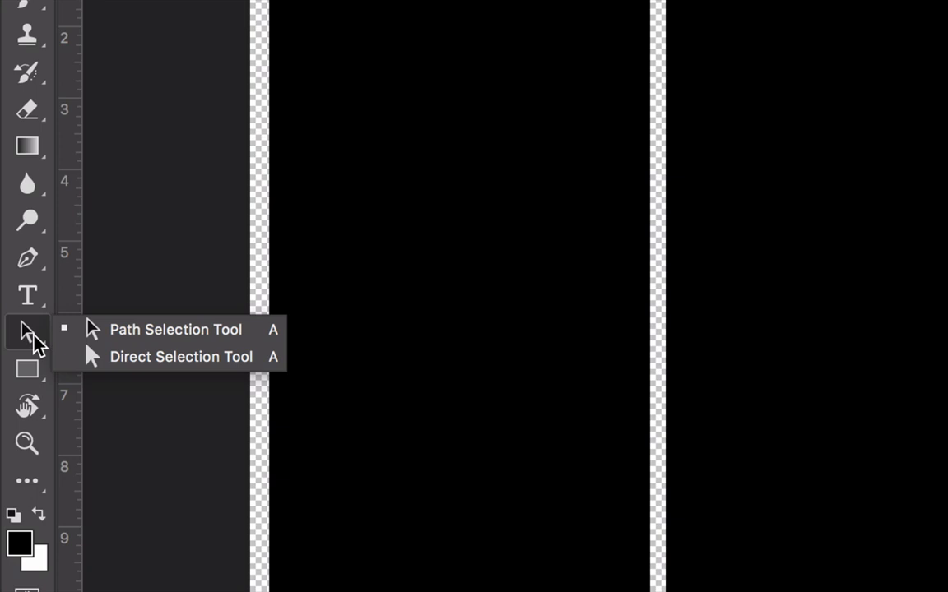
left_click(40, 376)
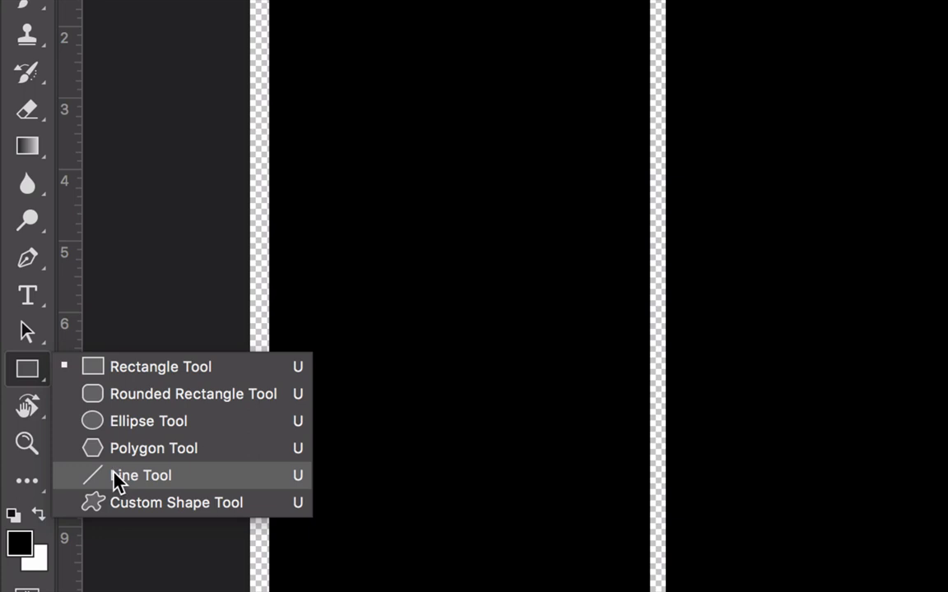
left_click(114, 473)
left_click(29, 374)
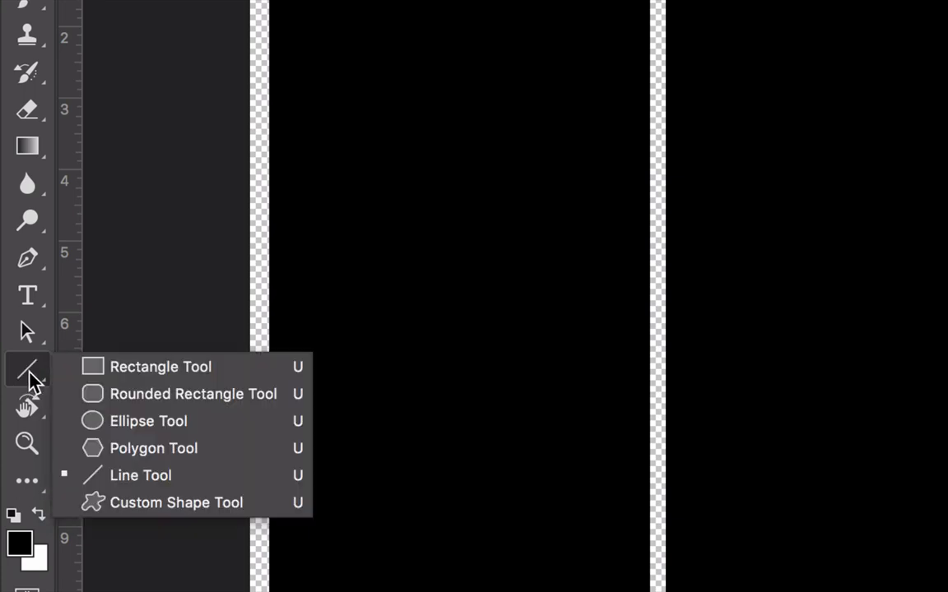
left_click(123, 367)
left_click(31, 410)
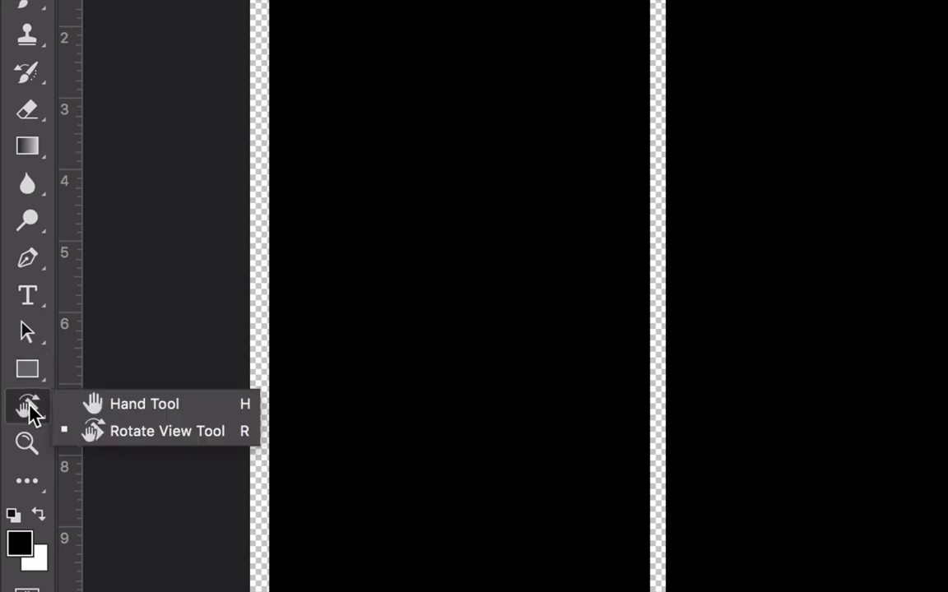
left_click(28, 450)
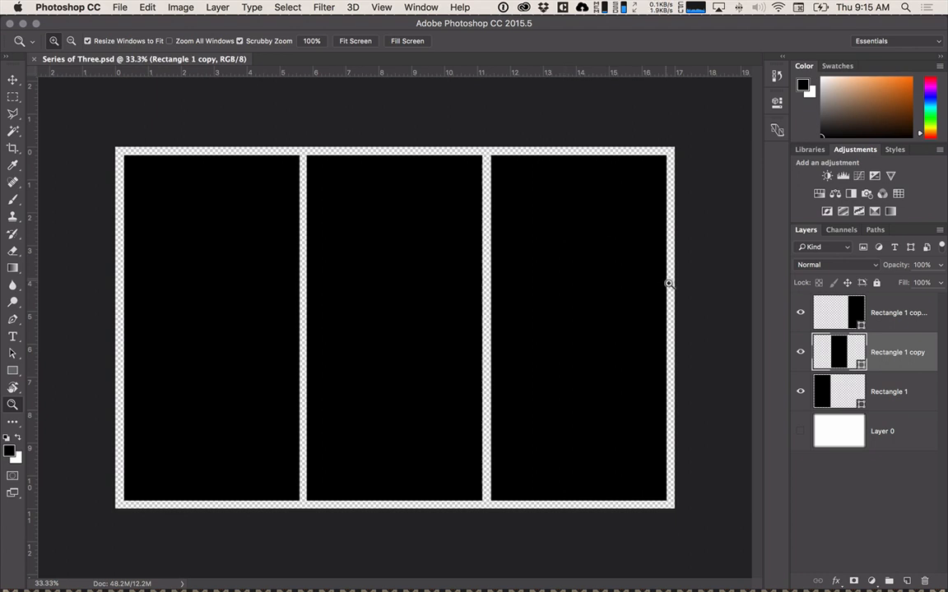
Show Layer 0 and clear its entire contents, including the painted margin lines.
left_click(847, 392)
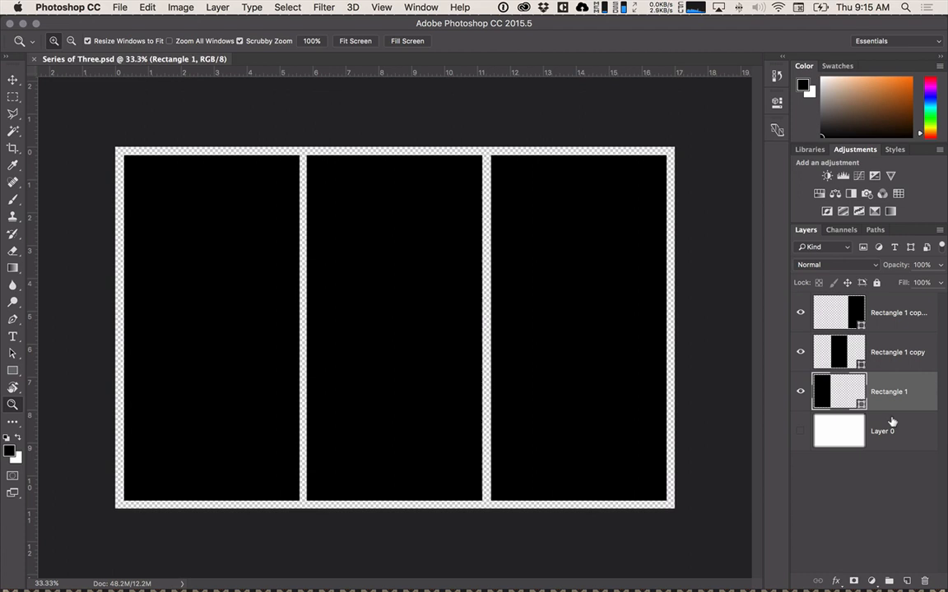
left_click(897, 431)
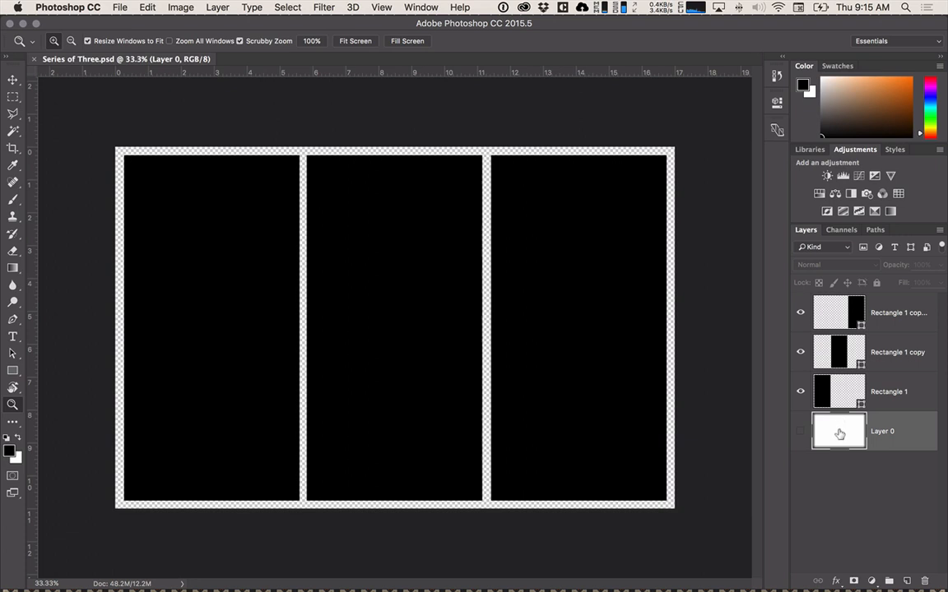
left_click(797, 430)
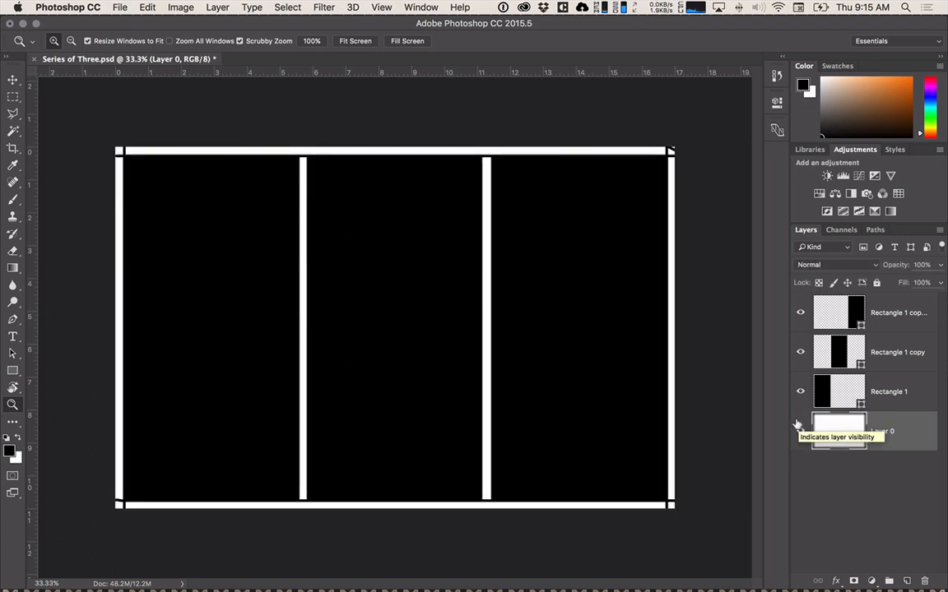
left_click(797, 428)
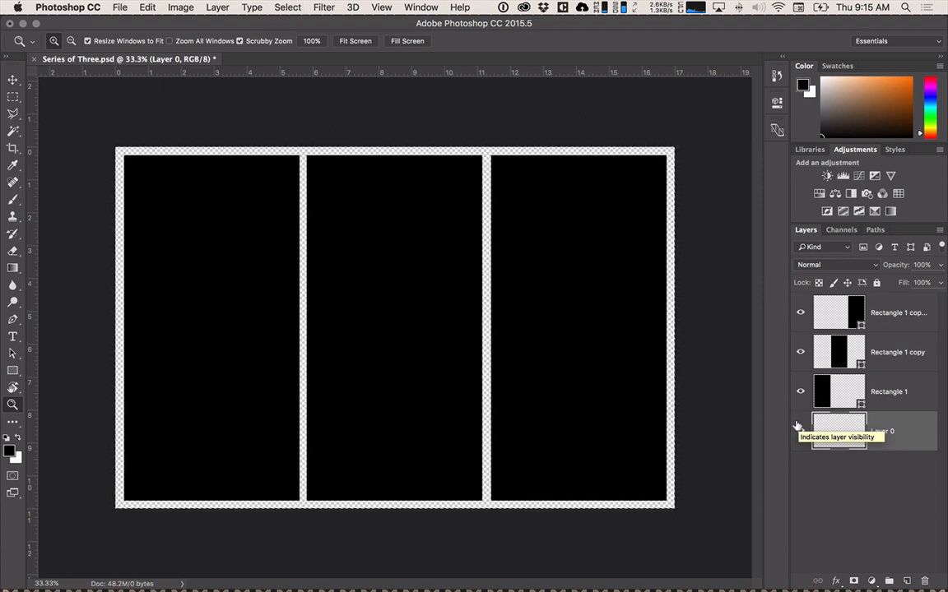
left_click(798, 429)
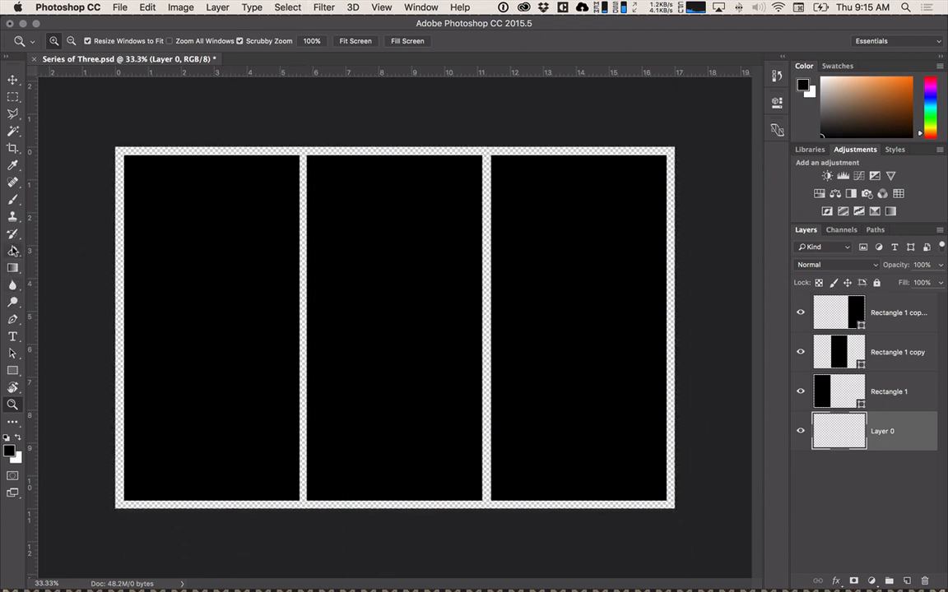
Fill the empty Layer 0 with white using the Paint Bucket.
left_click_drag(12, 267, 59, 255)
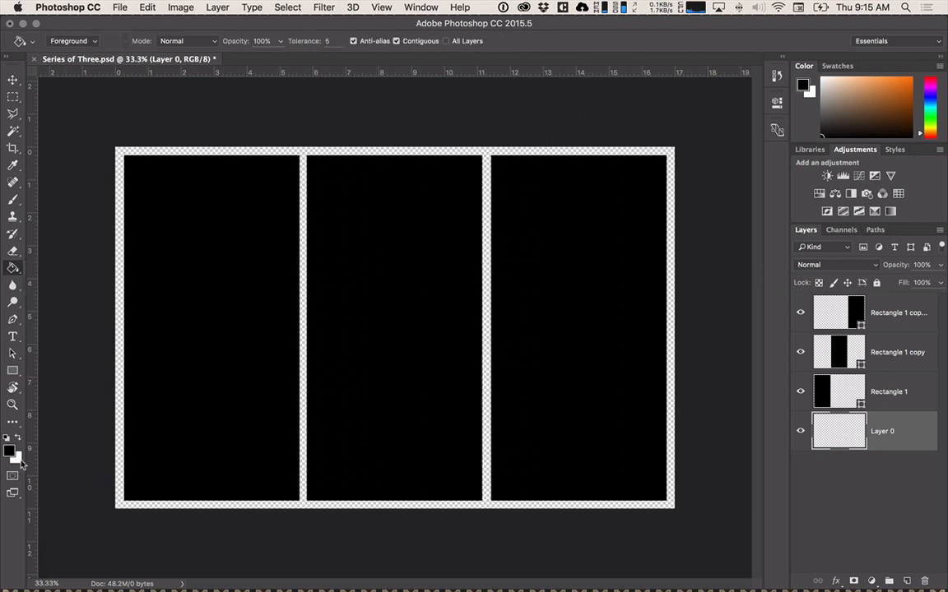
key("x")
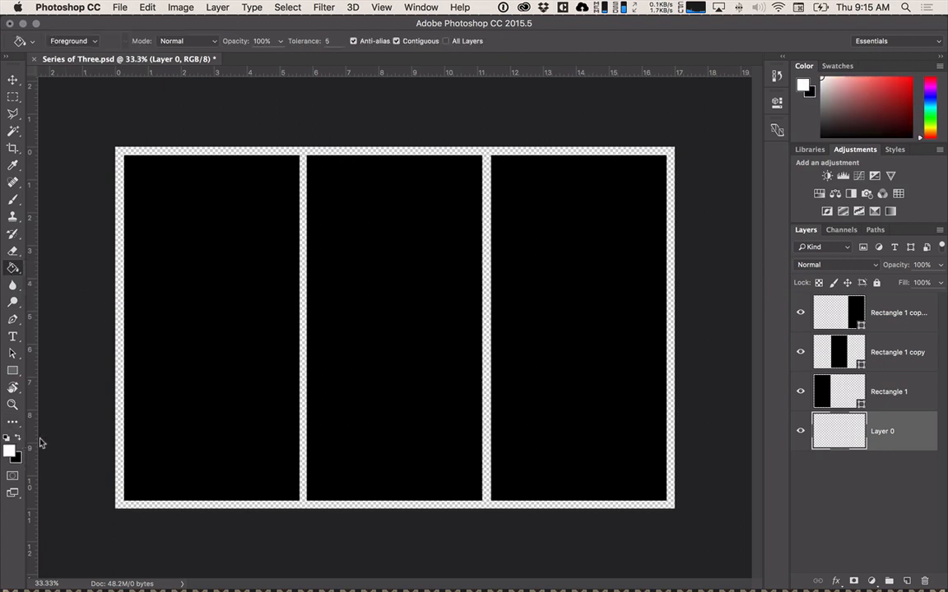
left_click(118, 453)
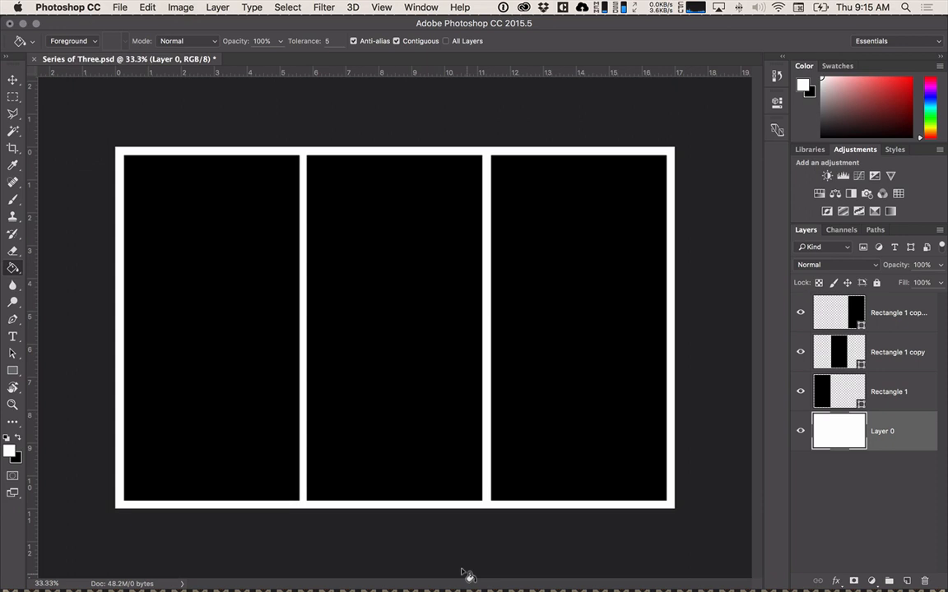
Switch to the Move tool and select the left section's layer, Rectangle 1, after going through the rectangle layers.
key("v")
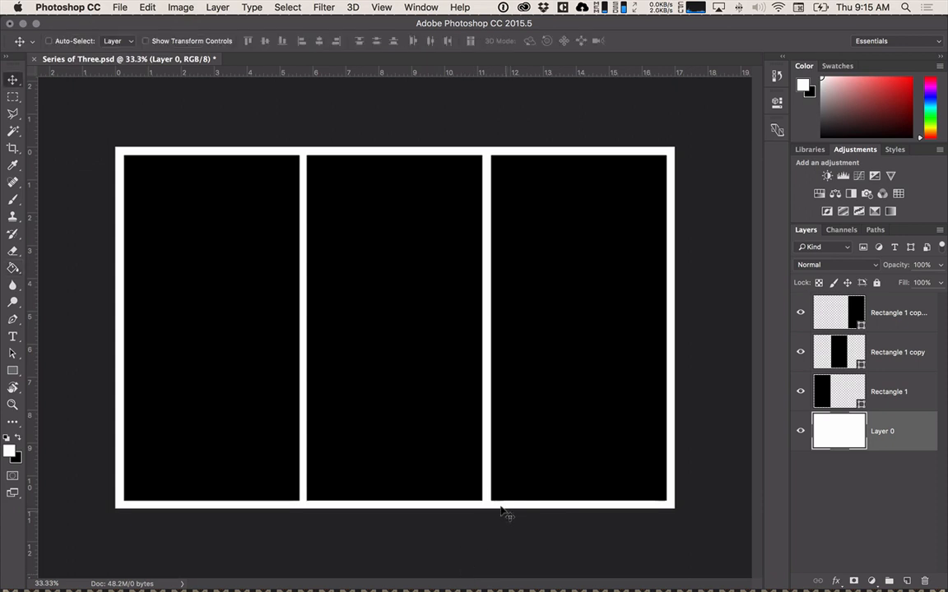
left_click(832, 389)
left_click(837, 355)
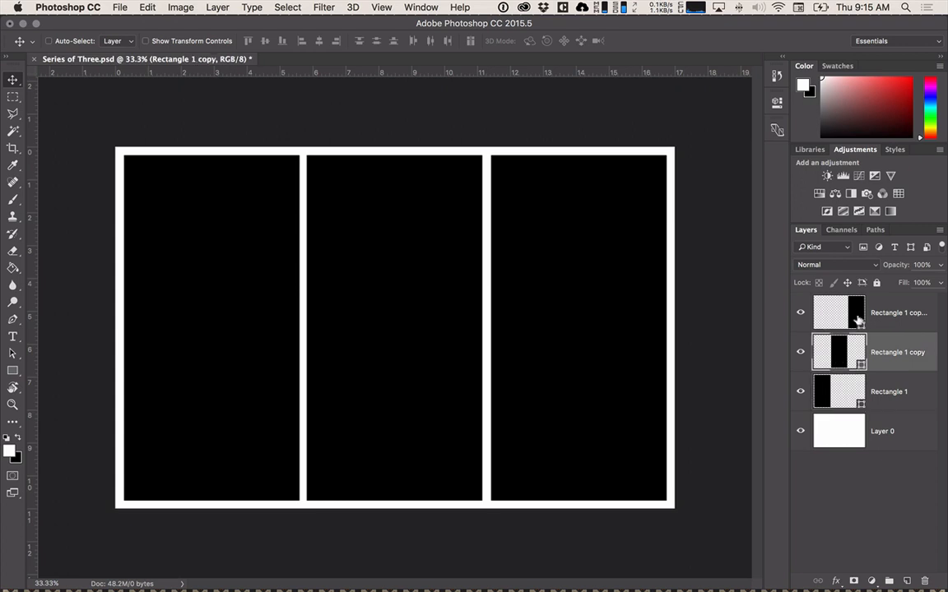
left_click(856, 312)
left_click(840, 398)
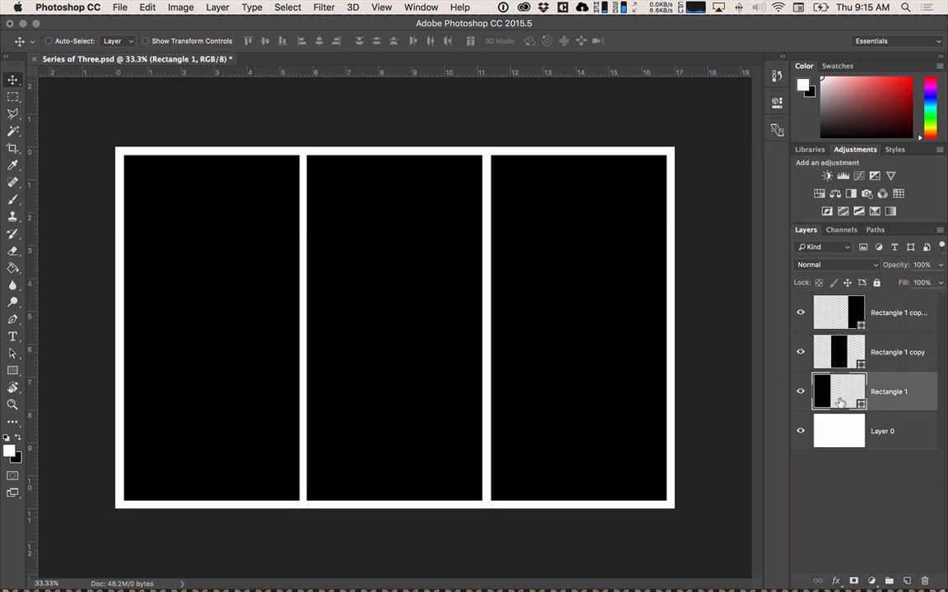
Examine the options offered for the Rectangle 1 layer, comparing those for its name with those for its thumbnail.
left_click(836, 429, "shift")
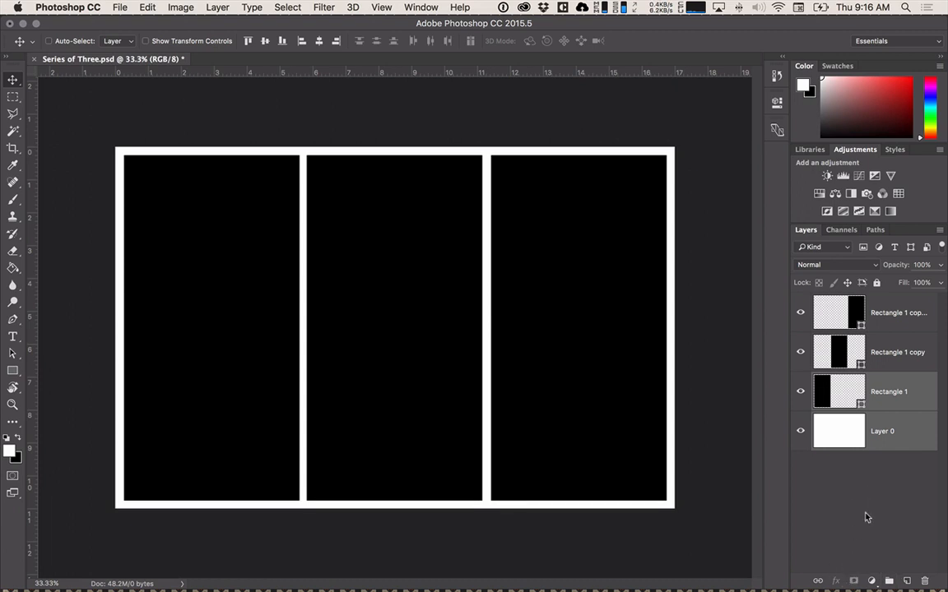
right_click(886, 394)
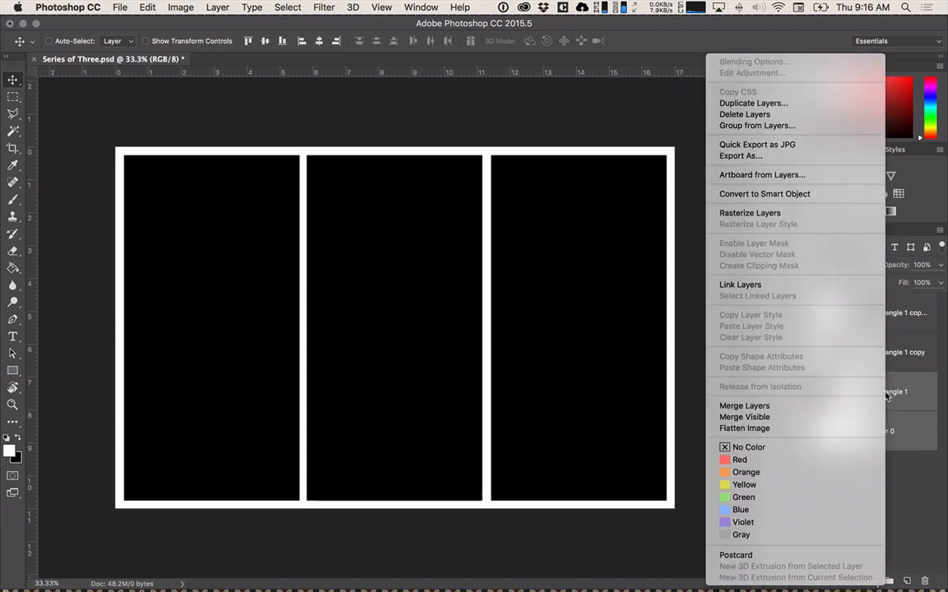
left_click(886, 394)
left_click(888, 393)
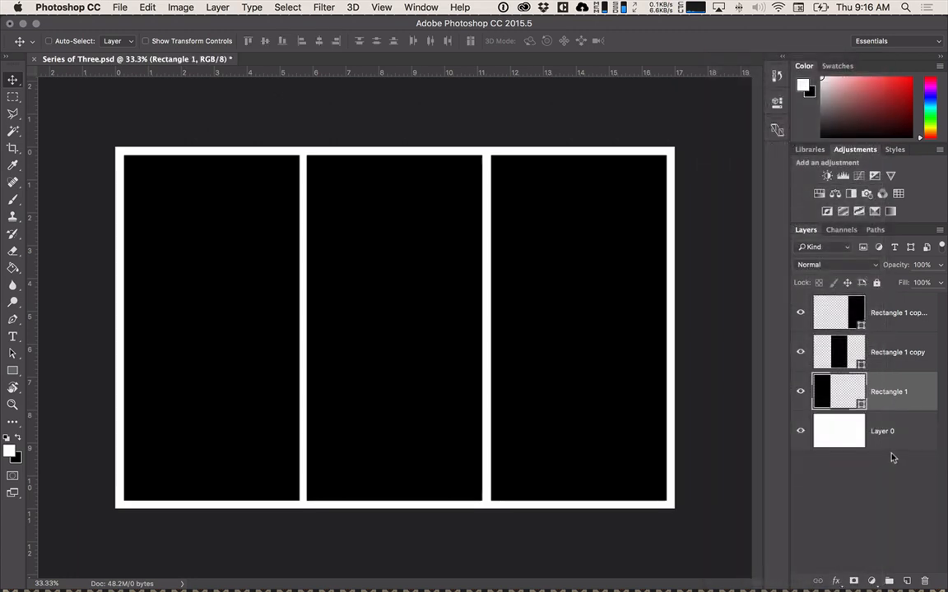
right_click(893, 395)
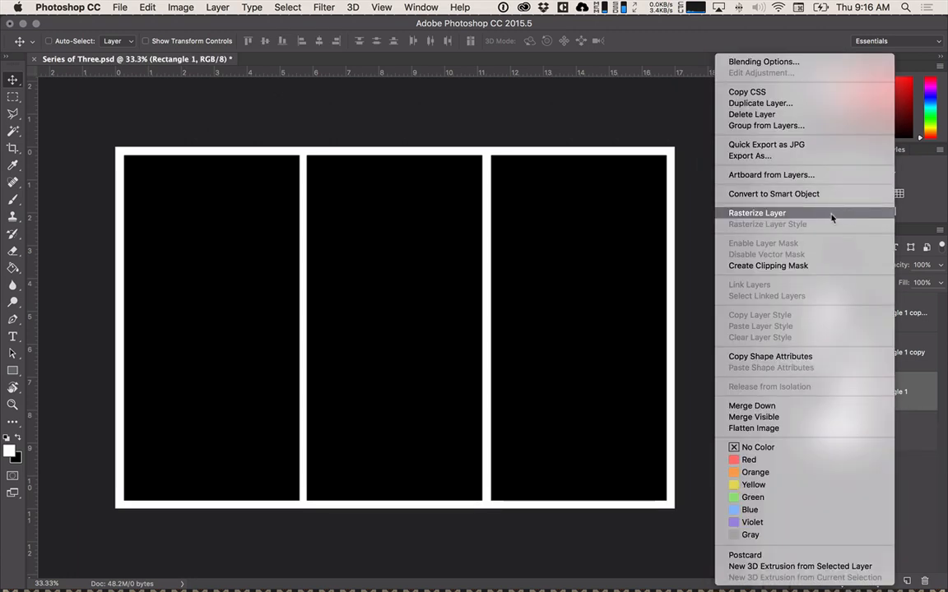
left_click(905, 512)
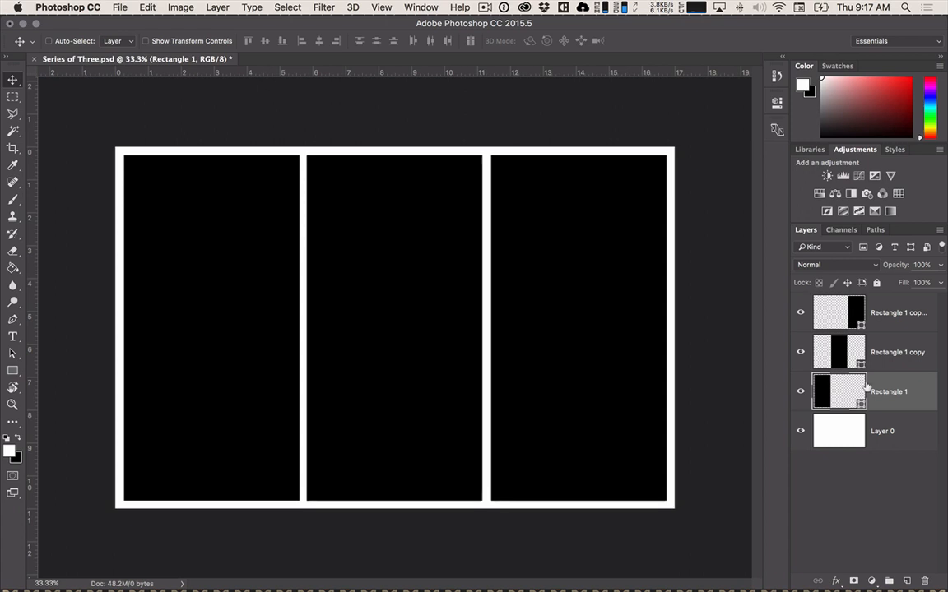
right_click(855, 386)
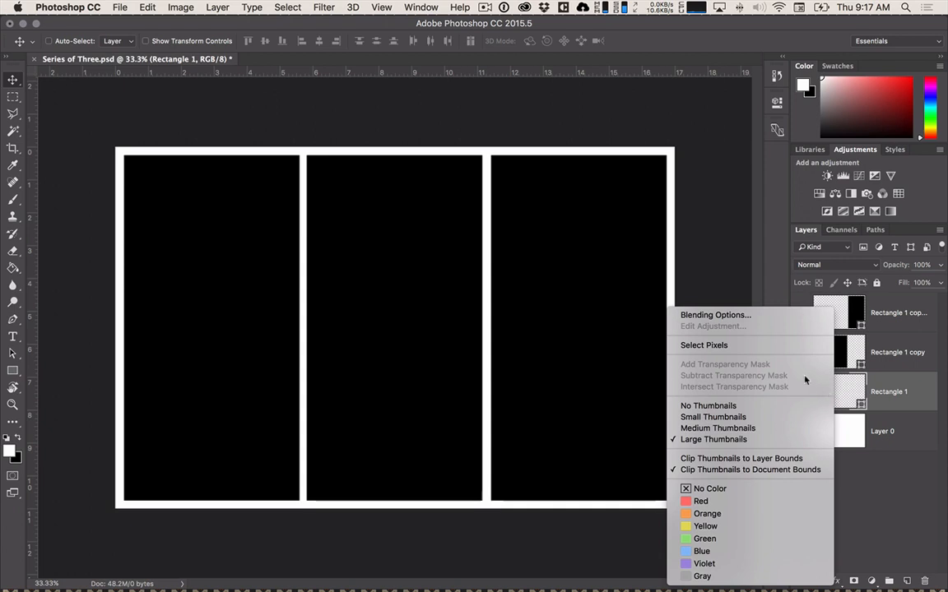
left_click(797, 455)
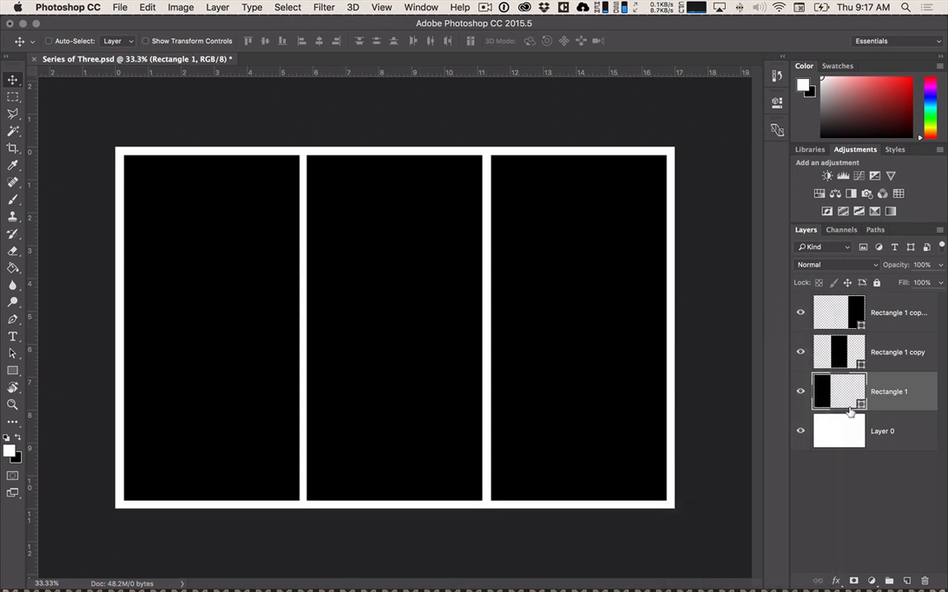
right_click(832, 392)
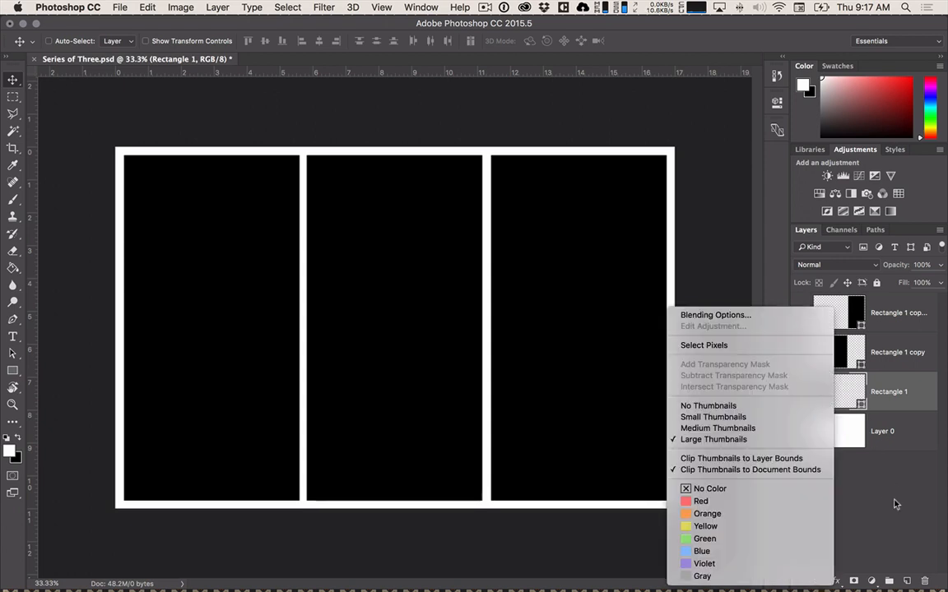
left_click(833, 392)
right_click(905, 393)
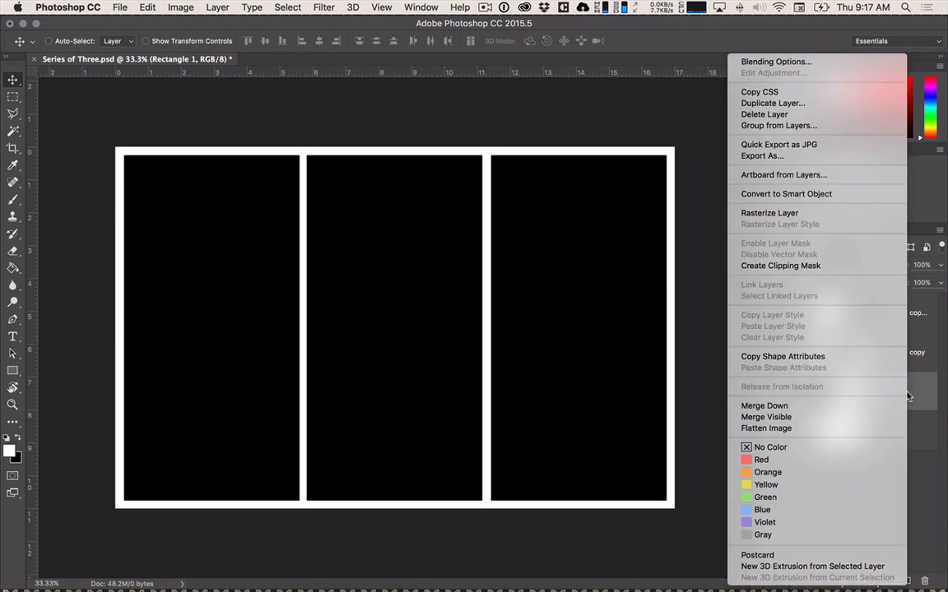
left_click(897, 475)
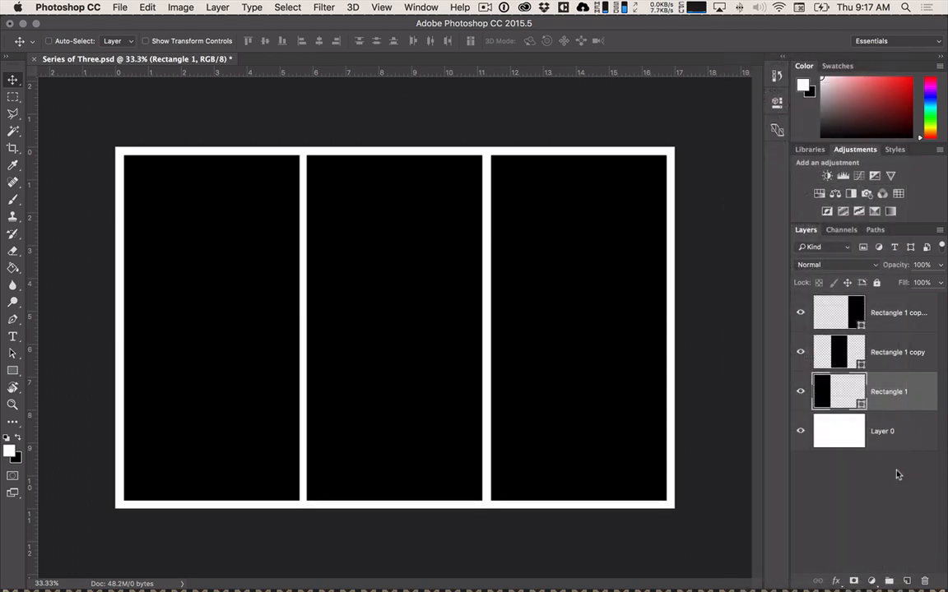
right_click(834, 385)
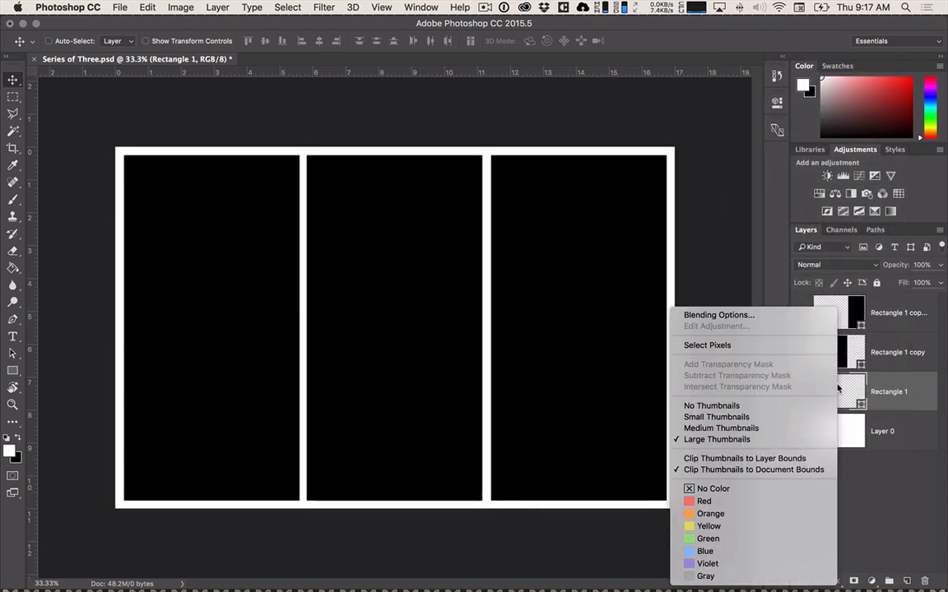
left_click(864, 492)
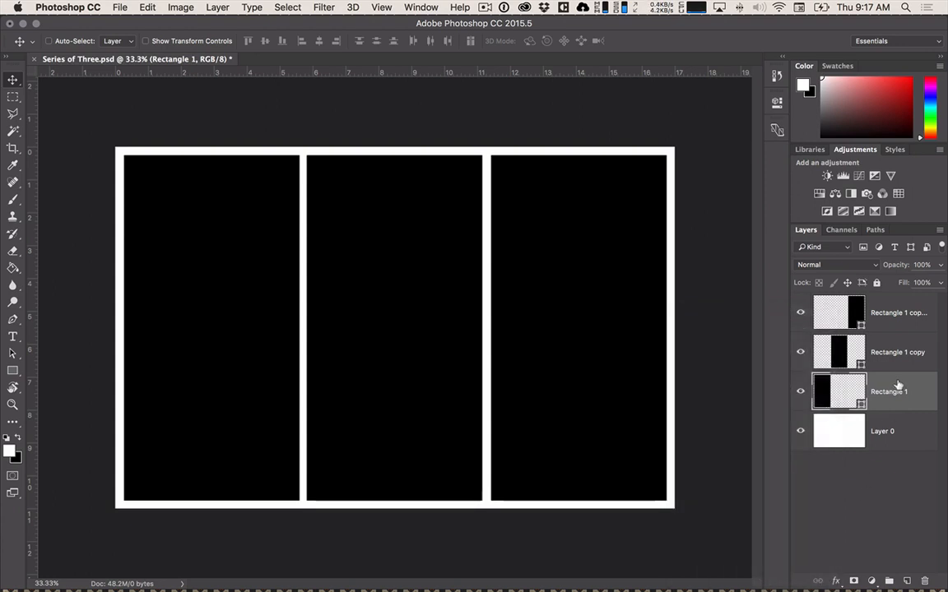
Rasterize the three rectangle shape layers: Rectangle 1, Rectangle 1 copy and Rectangle 1 copy 2.
right_click(897, 388)
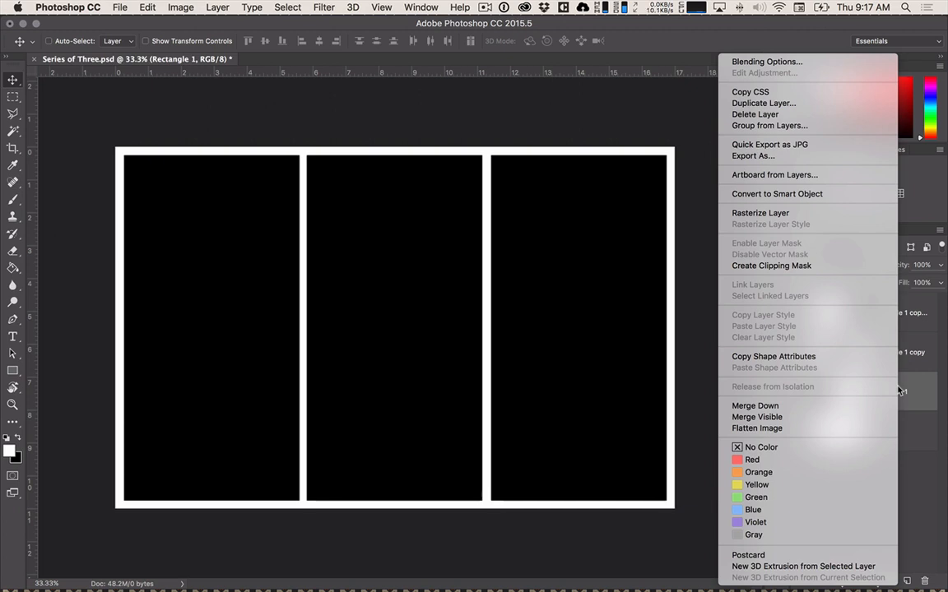
left_click(773, 215)
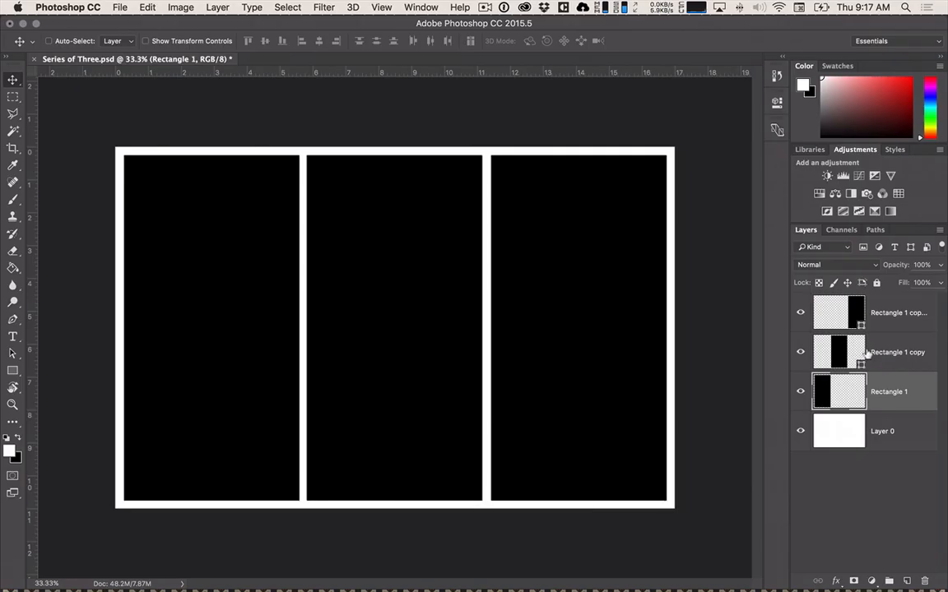
left_click(765, 317)
right_click(877, 354)
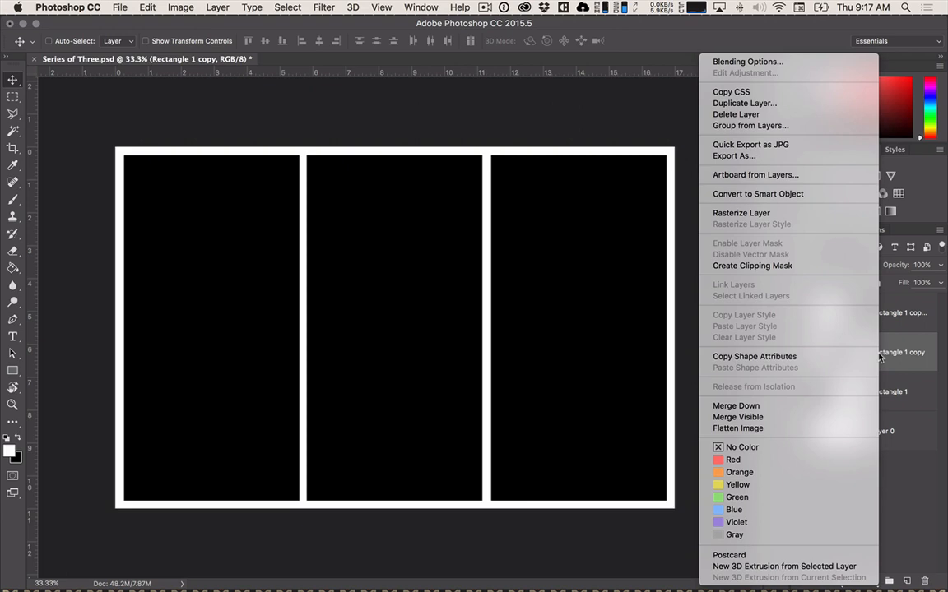
left_click(841, 213)
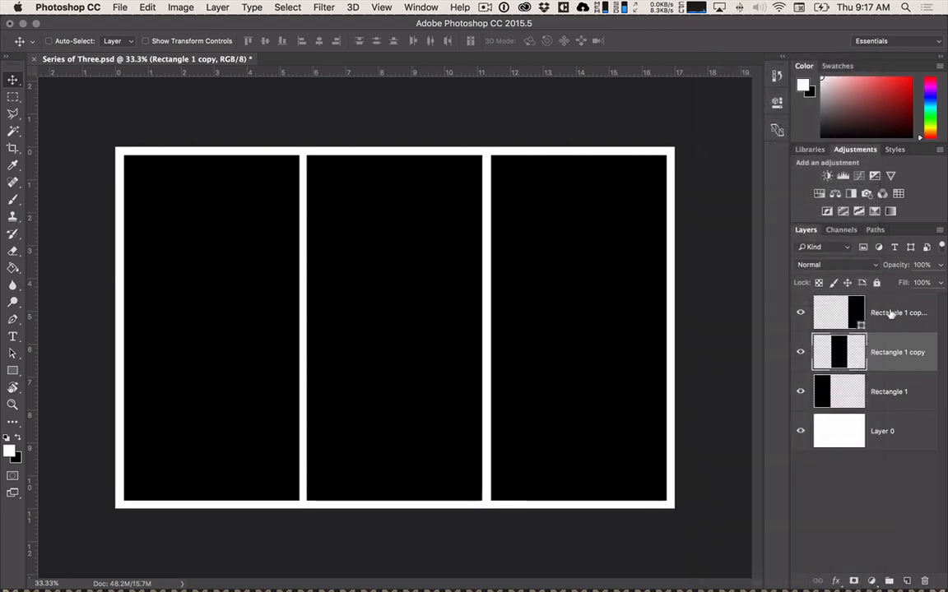
left_click(890, 316)
right_click(893, 319)
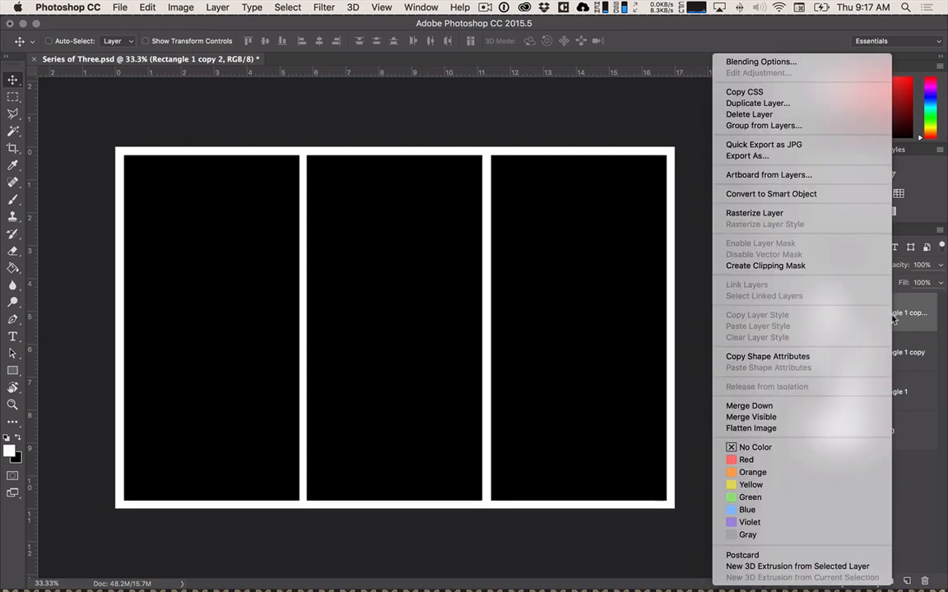
left_click(849, 215)
Try adding a layer mask to the Rectangle 1 layer, and undo it.
left_click(880, 394)
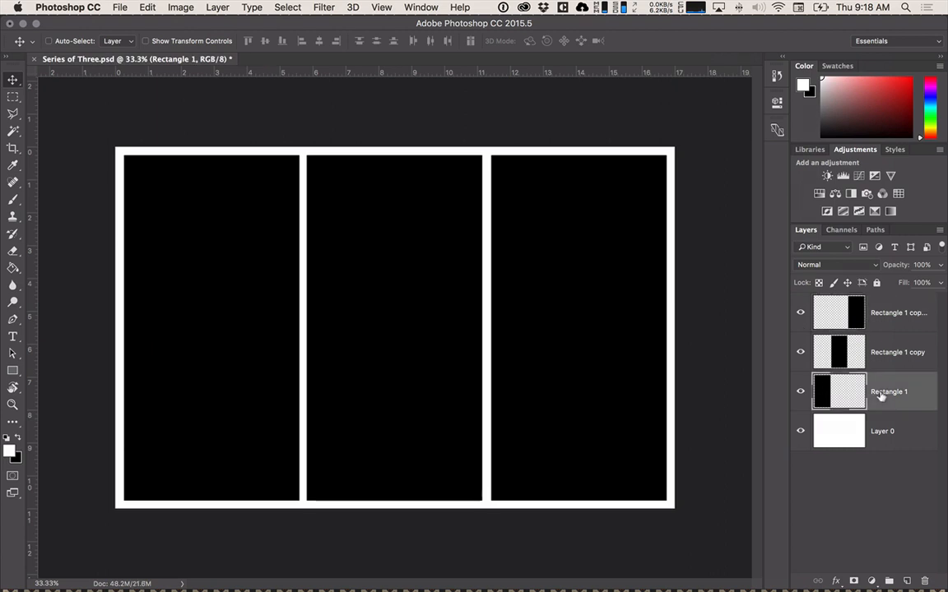
left_click(882, 433, "shift")
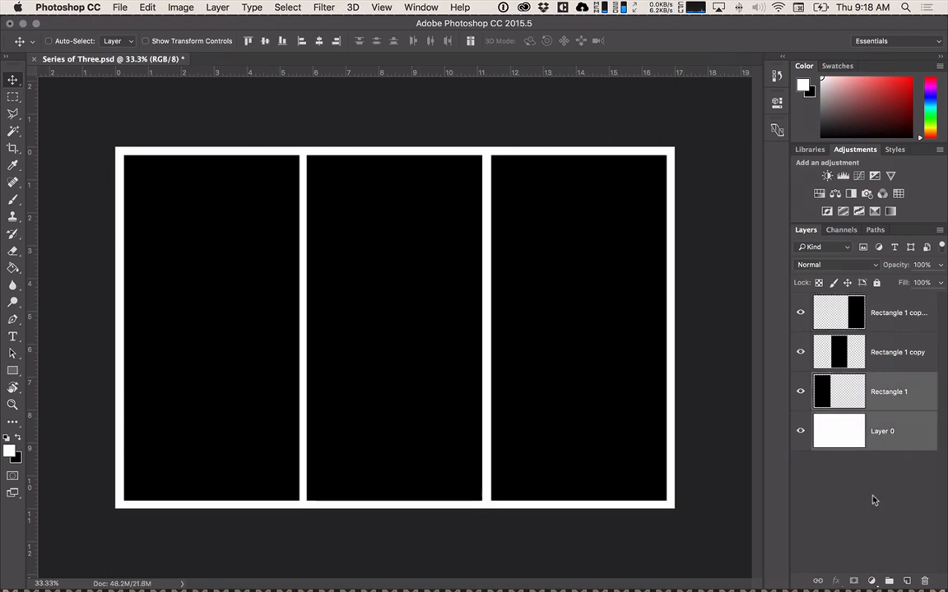
left_click(871, 580)
left_click(818, 519)
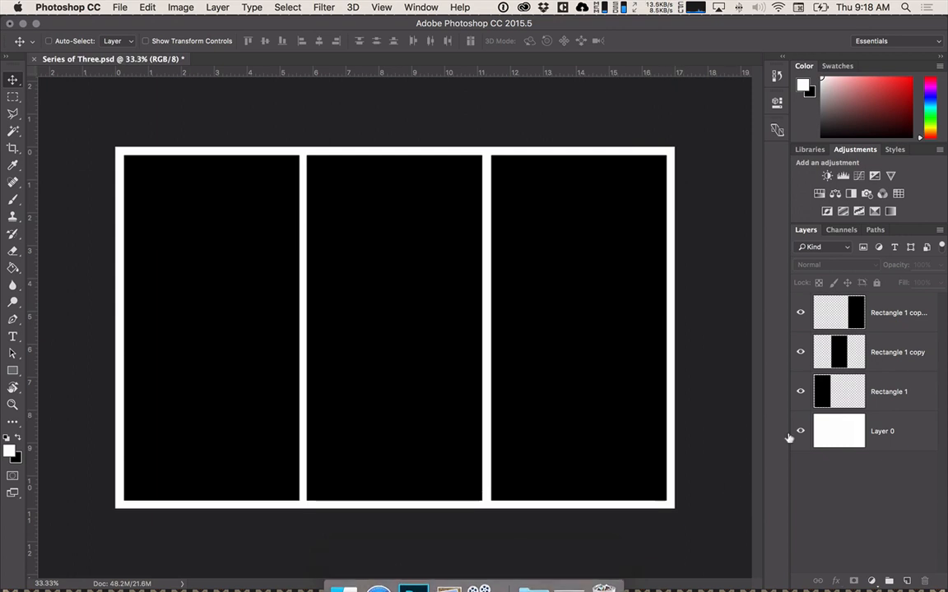
left_click(899, 378)
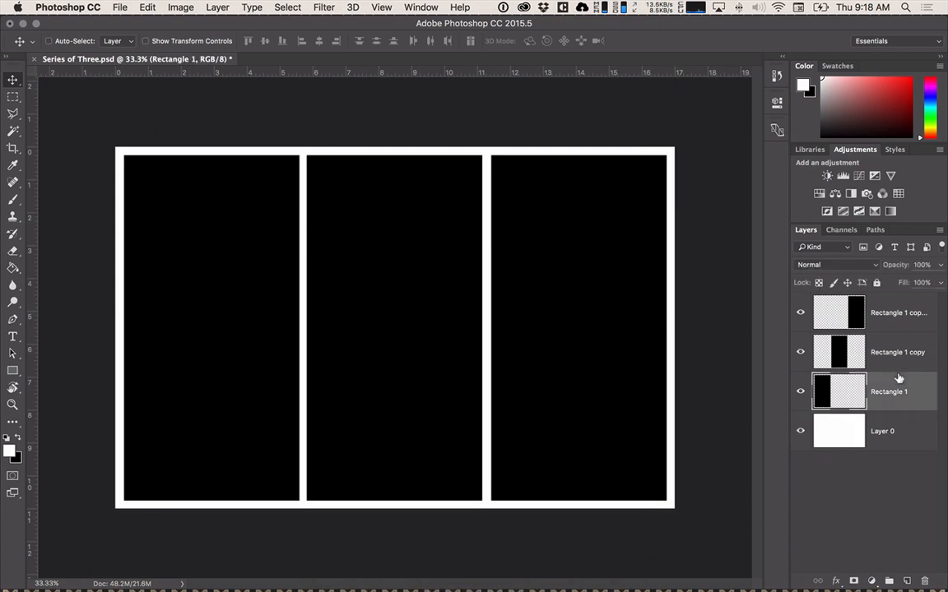
left_click(854, 580)
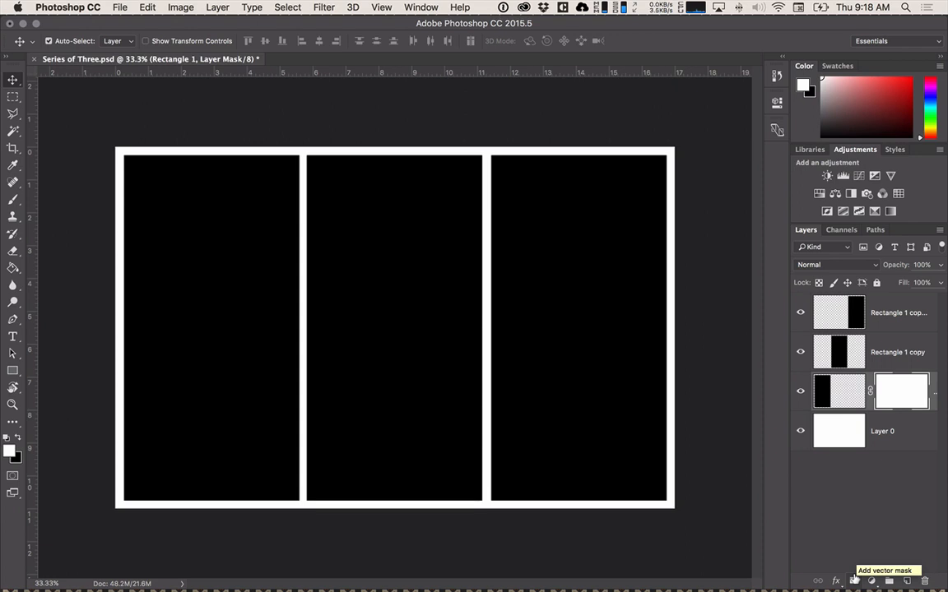
key("super+z")
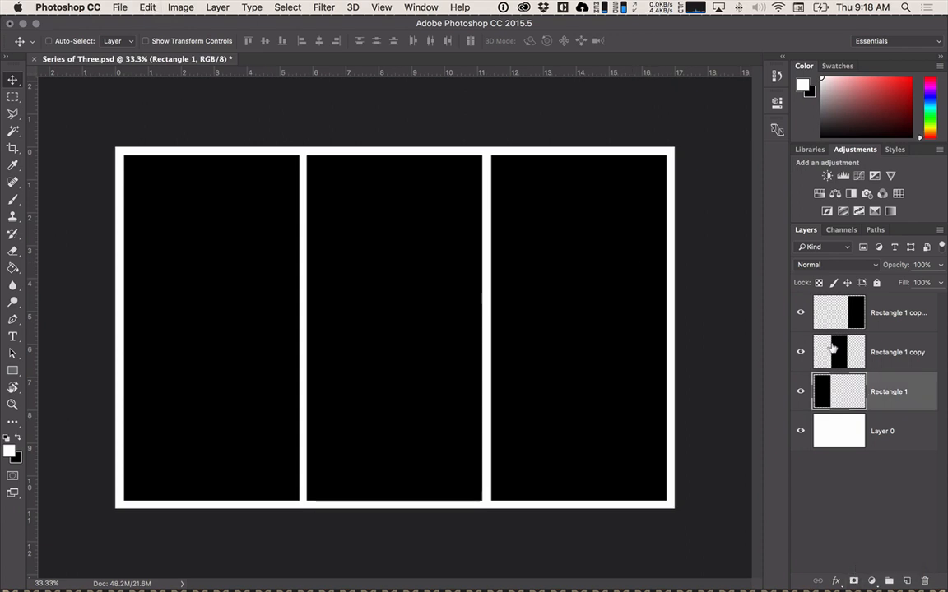
Merge the three rectangle layers into a single layer, keeping Layer 0 separate.
left_click(905, 353)
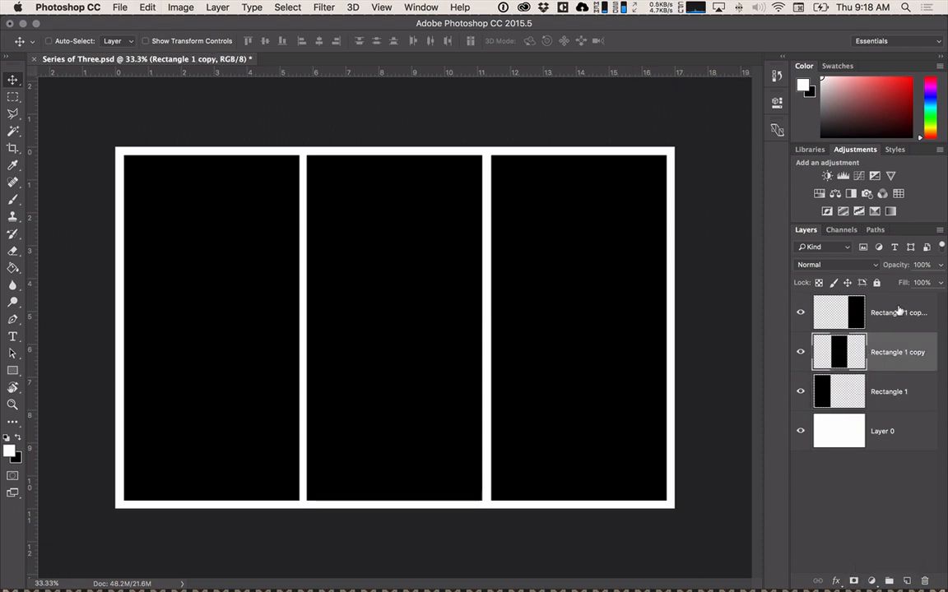
left_click(899, 312)
left_click(893, 379, "shift")
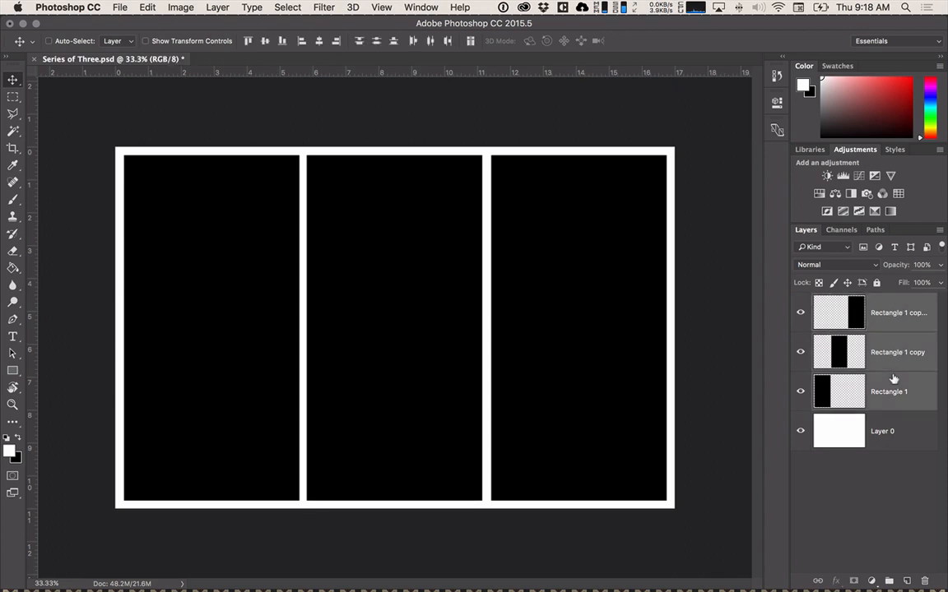
key("super+e")
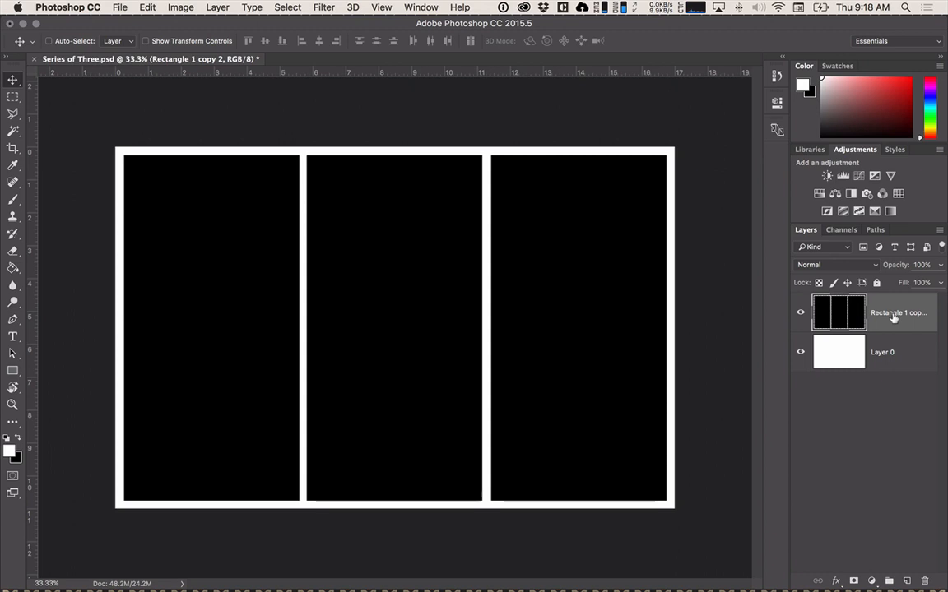
key("super+z")
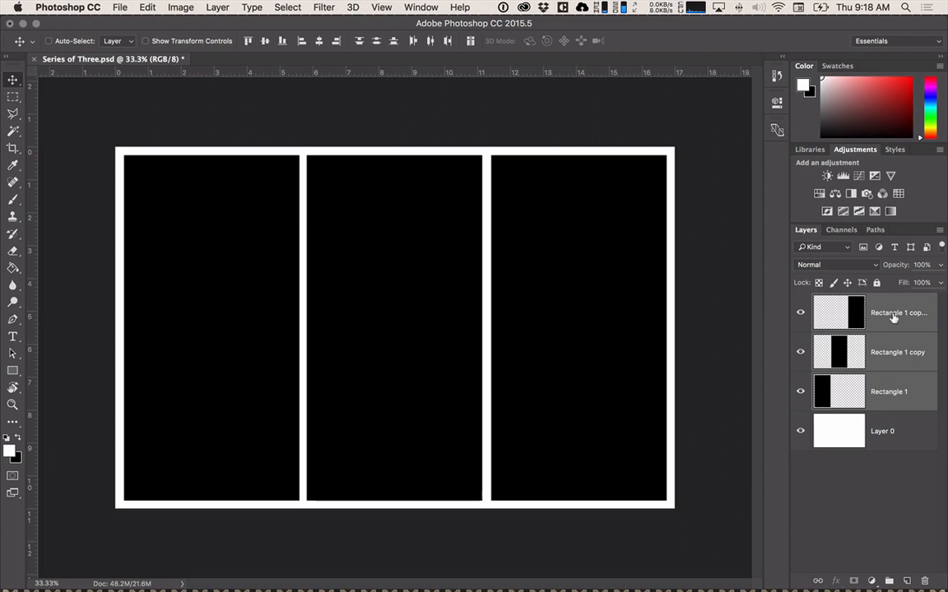
key("super+e")
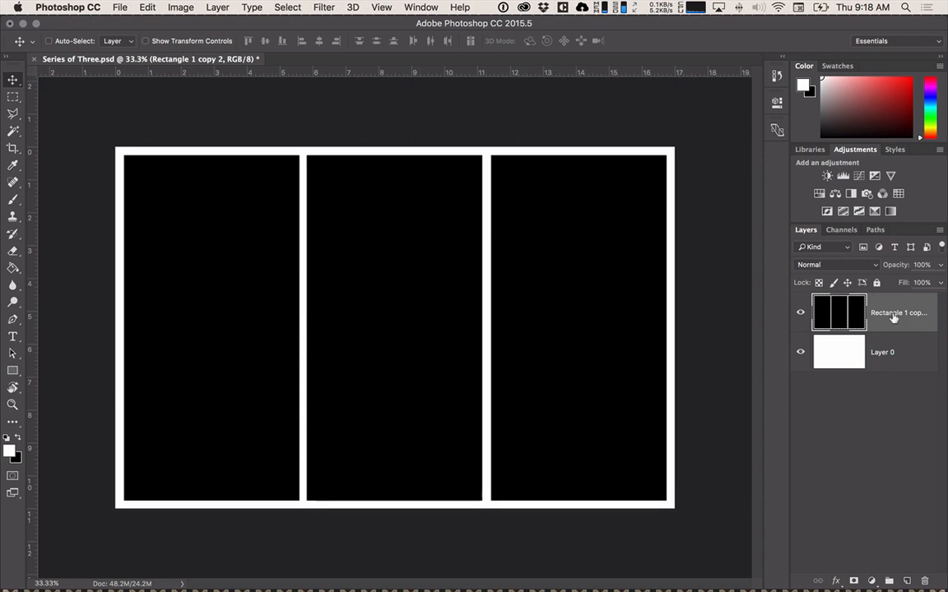
key("super+z")
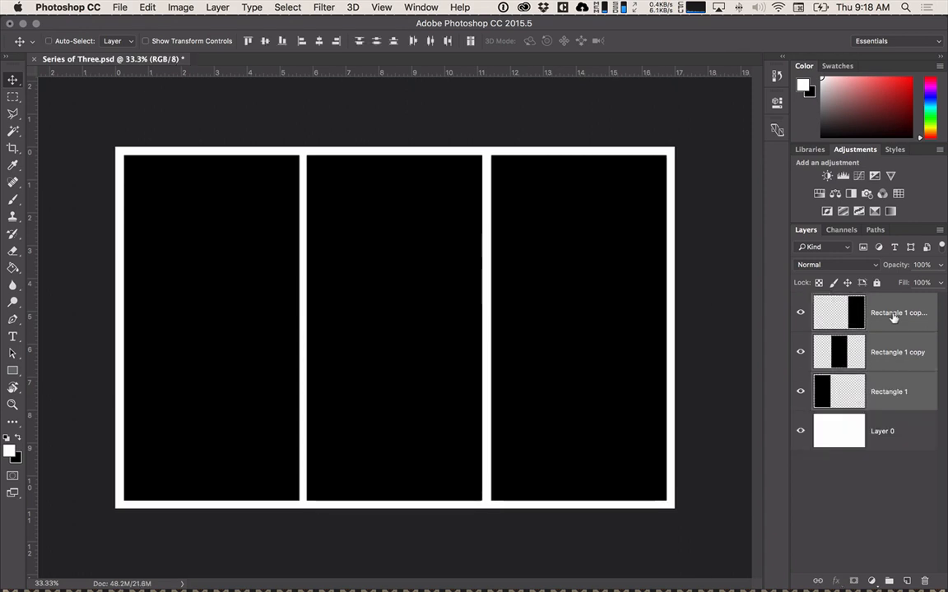
right_click(893, 318)
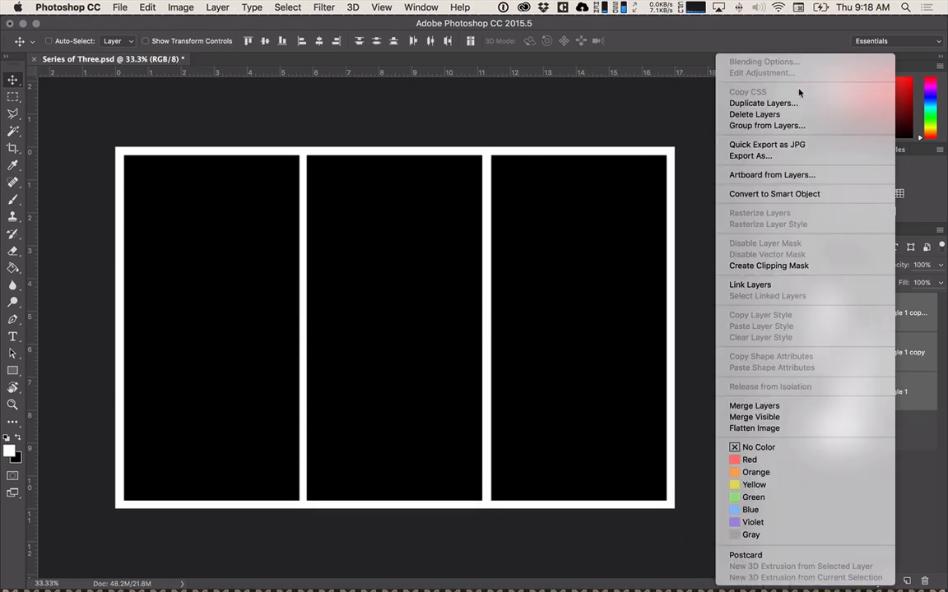
left_click(795, 409)
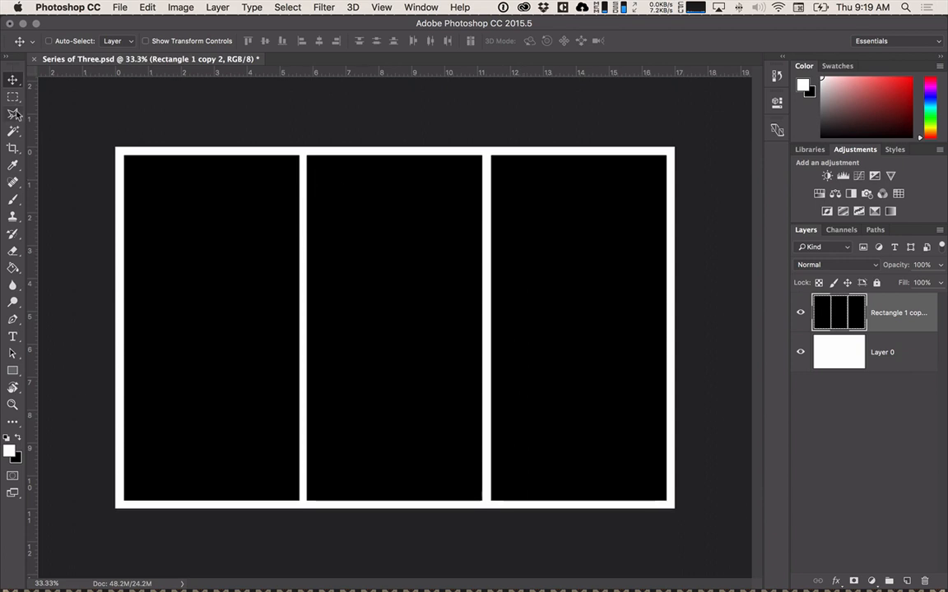
Select the empty border area around the black sections with the Magic Wand on the merged layer, and hide Layer 0.
left_click(13, 131)
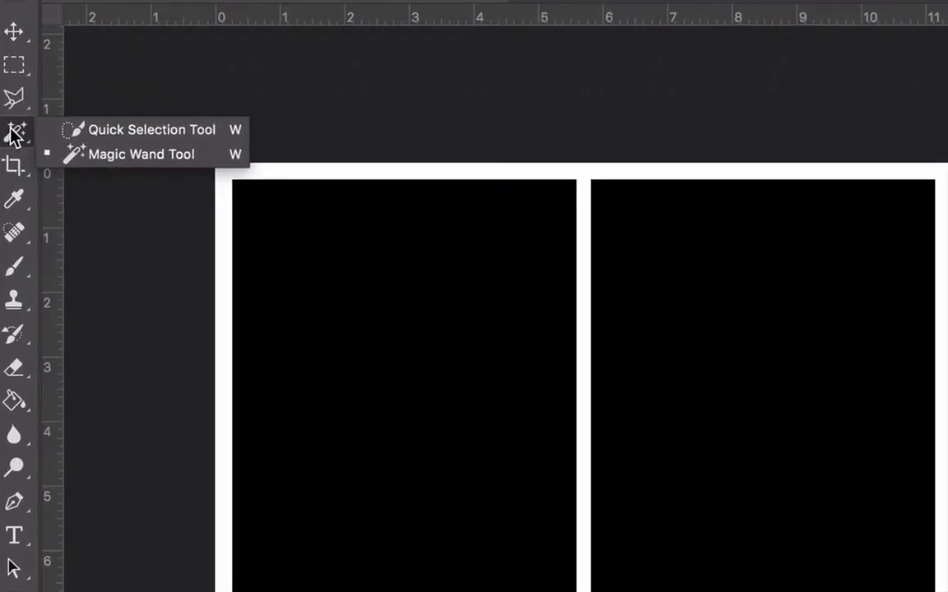
left_click(102, 156)
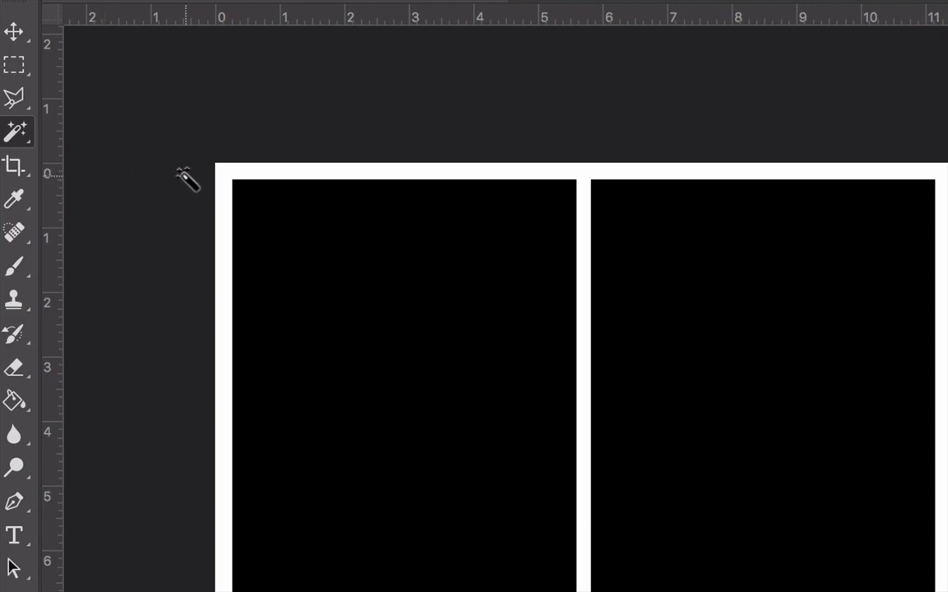
left_click(225, 175)
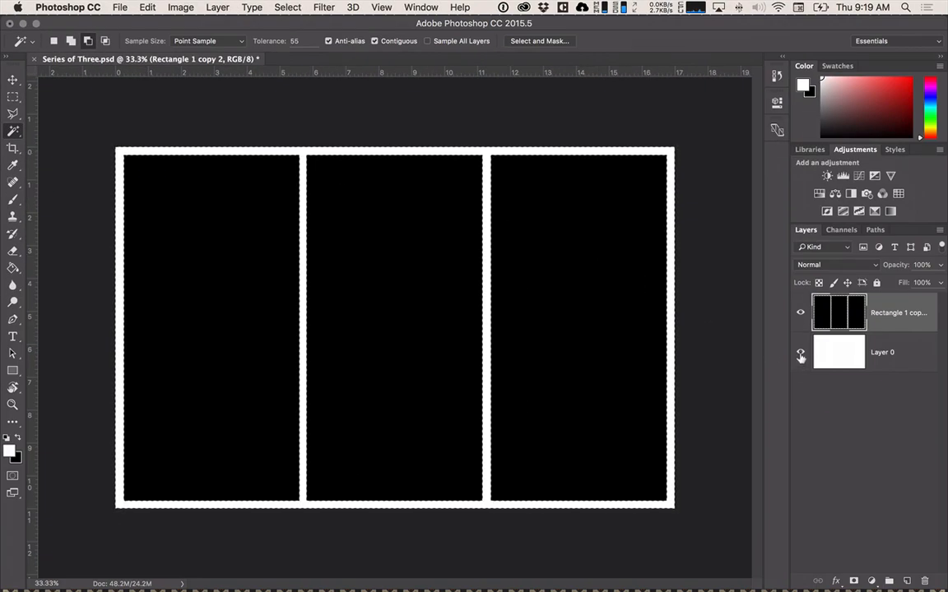
left_click(800, 353)
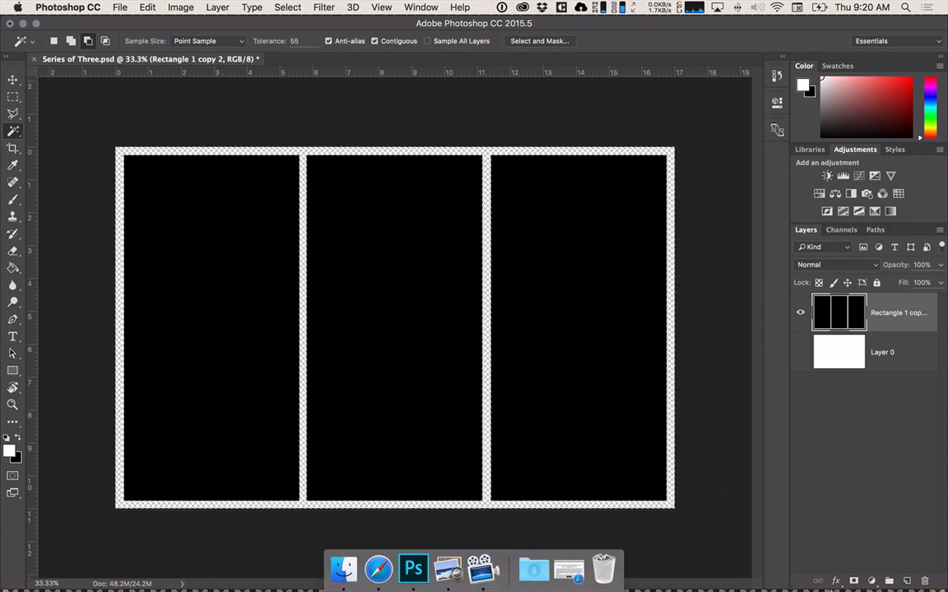
Invert the selection so that it covers the three black sections instead of the border area.
left_click(321, 7)
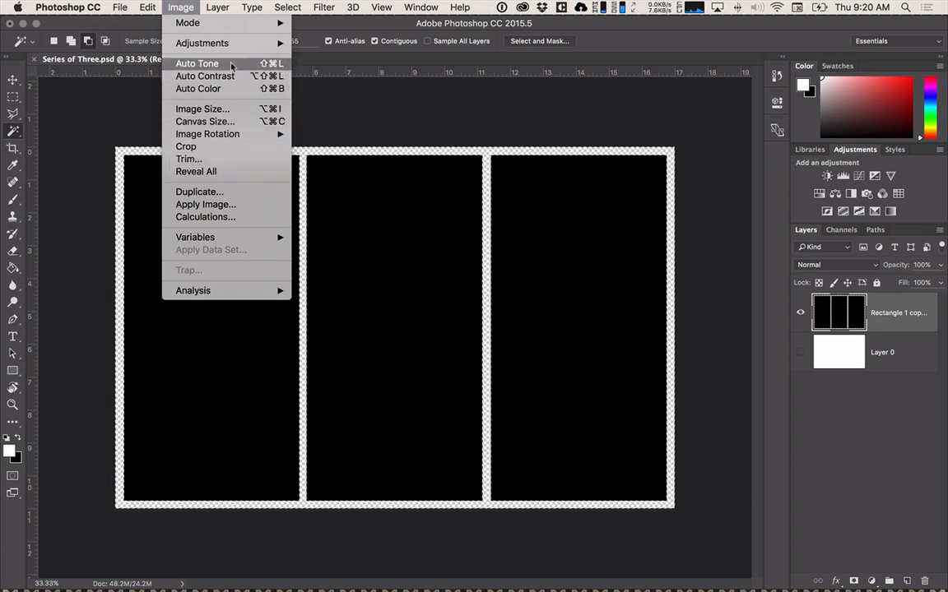
mouse_move(219, 42)
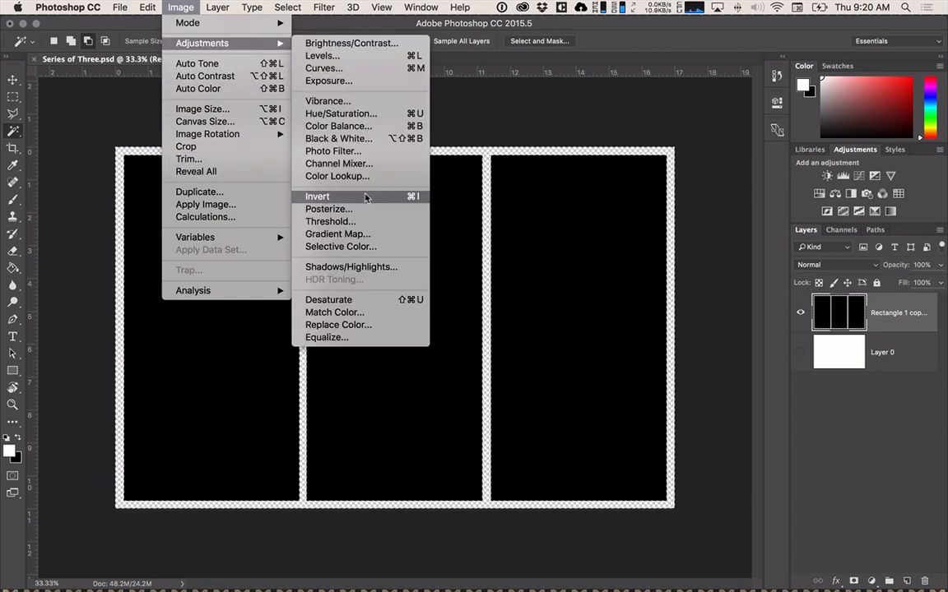
mouse_move(288, 7)
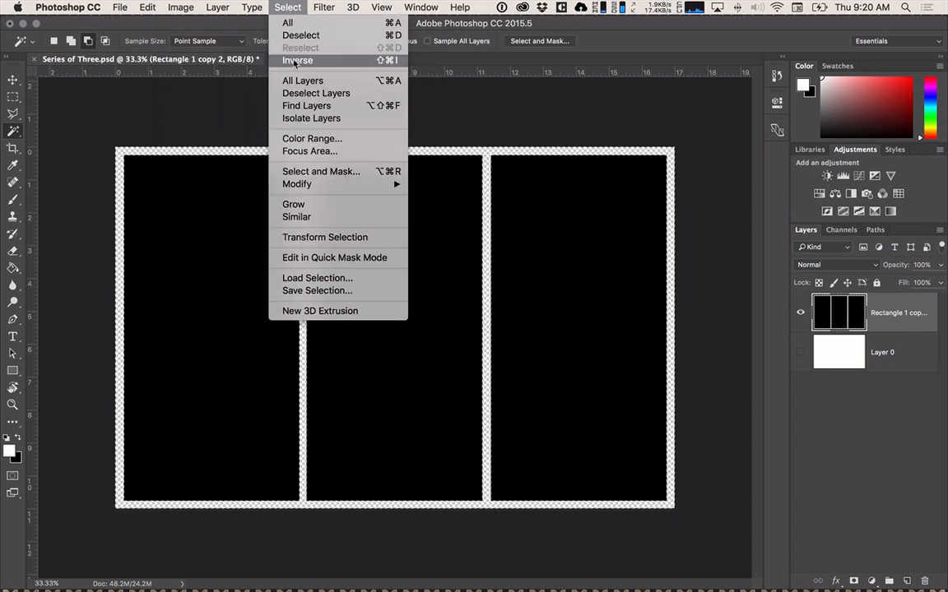
left_click(296, 60)
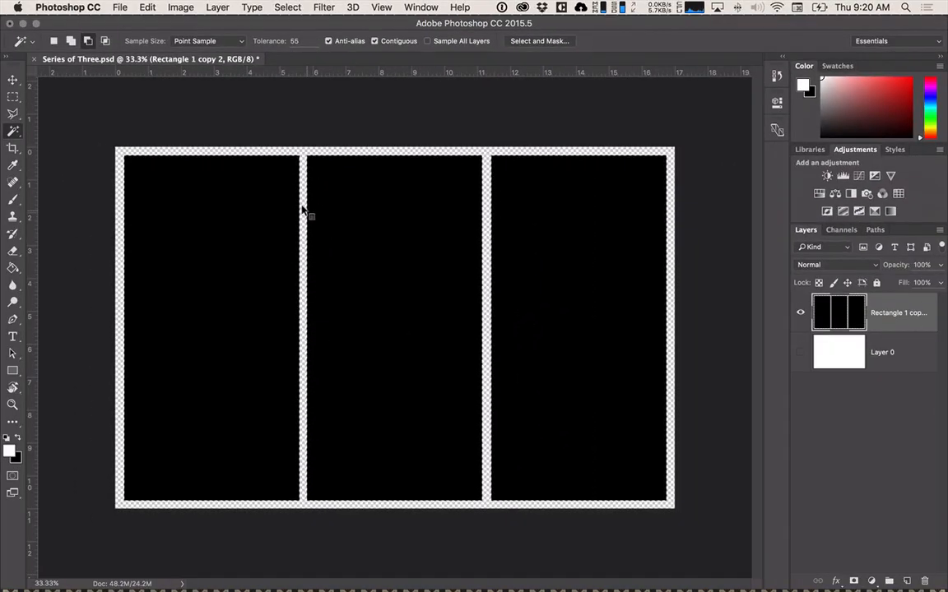
Show Layer 0 again and add a layer mask to it from the selection of the three sections.
left_click(839, 353)
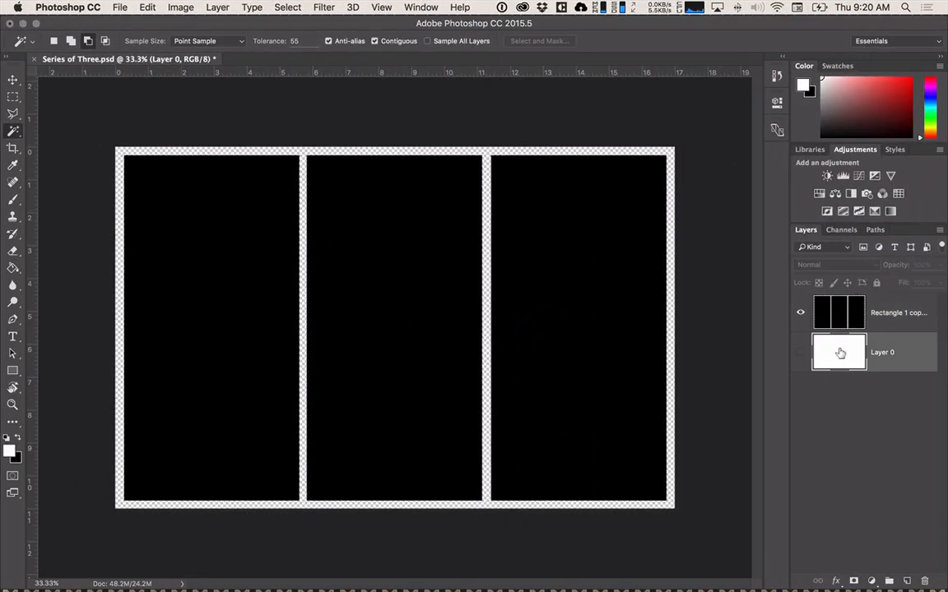
left_click(800, 351)
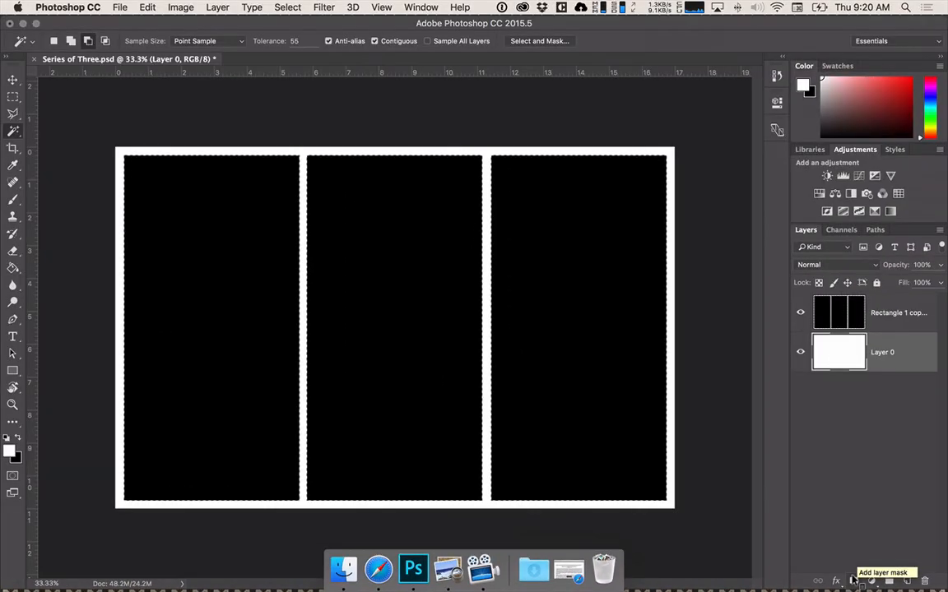
left_click(856, 557)
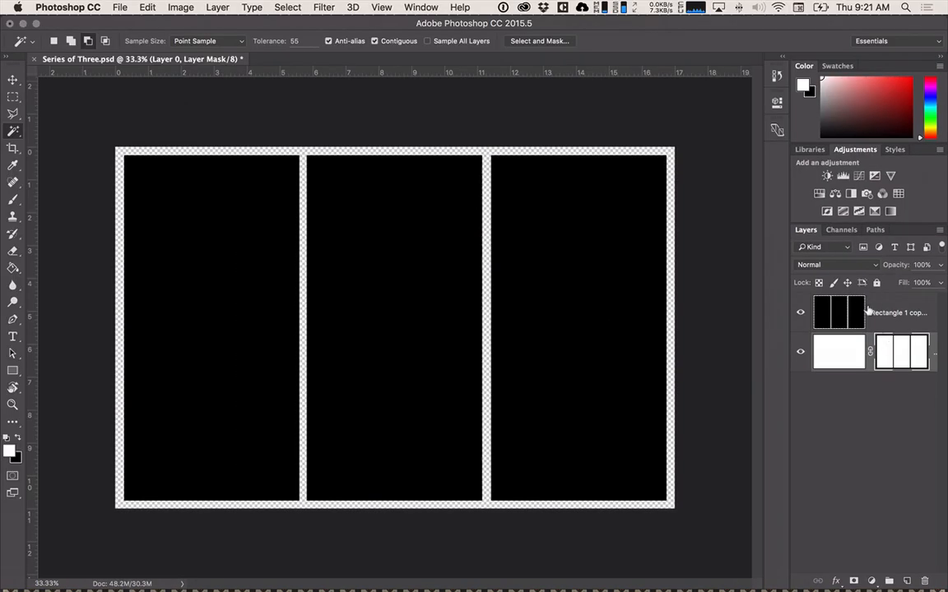
Move the merged black sections down and slightly to the left, exposing the upper part of Layer 0.
left_click(869, 312)
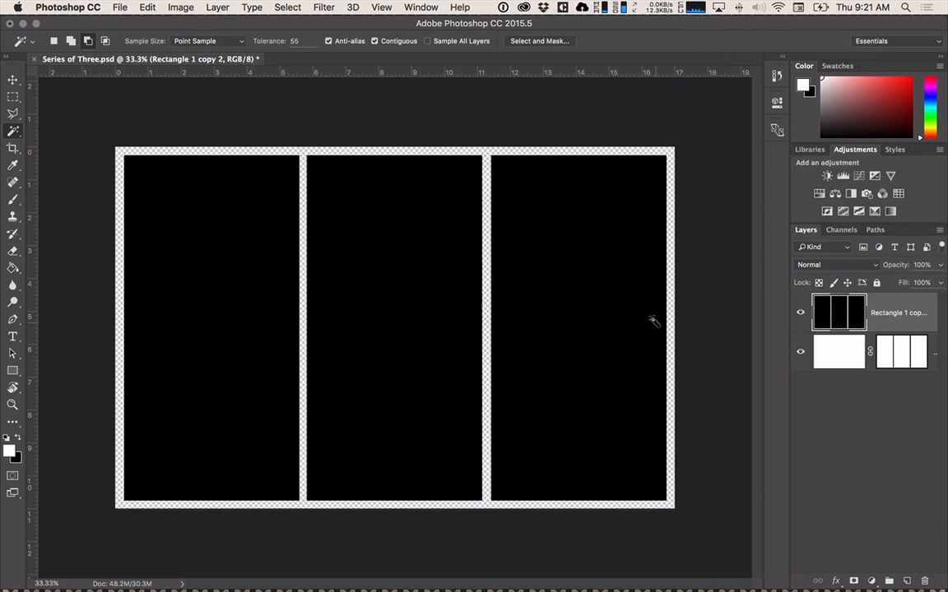
key("v")
left_click_drag(582, 307, 540, 465)
Invert Layer 0's layer mask so the three sections are cut out of the white page.
left_click(891, 344)
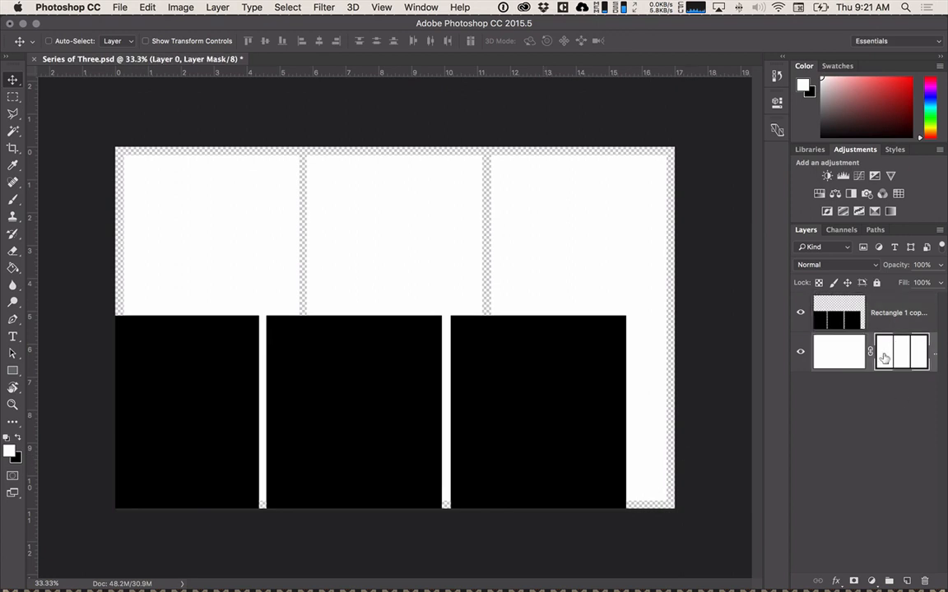
left_click(175, 8)
mouse_move(165, 42)
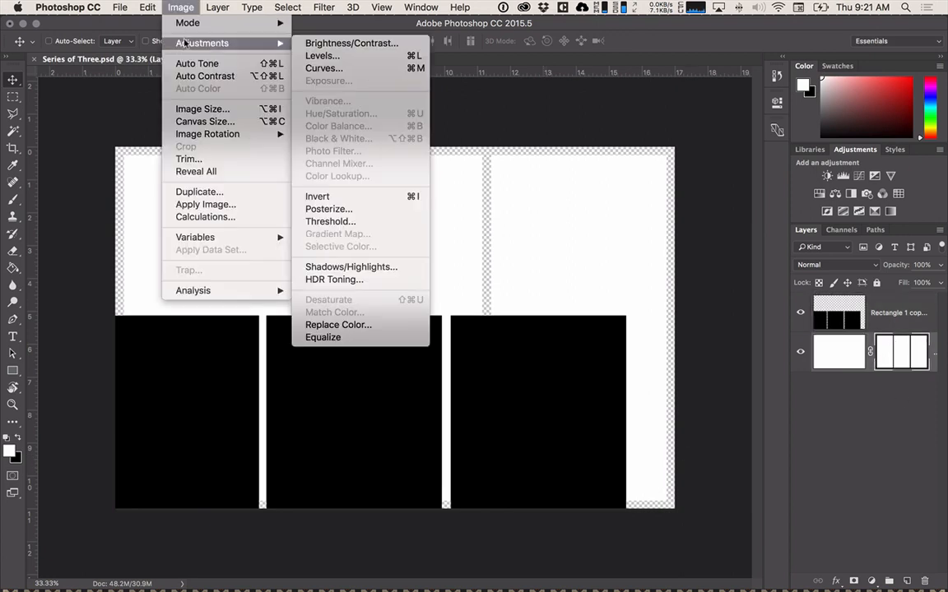
left_click(325, 197)
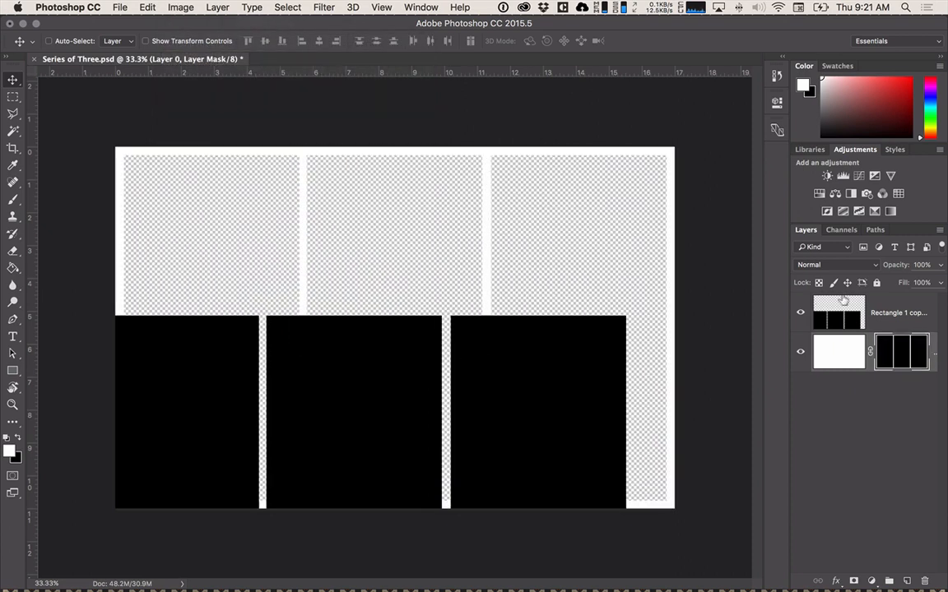
Place the merged black sections layer beneath Layer 0 and move it up behind the white frame.
left_click_drag(838, 314, 836, 359)
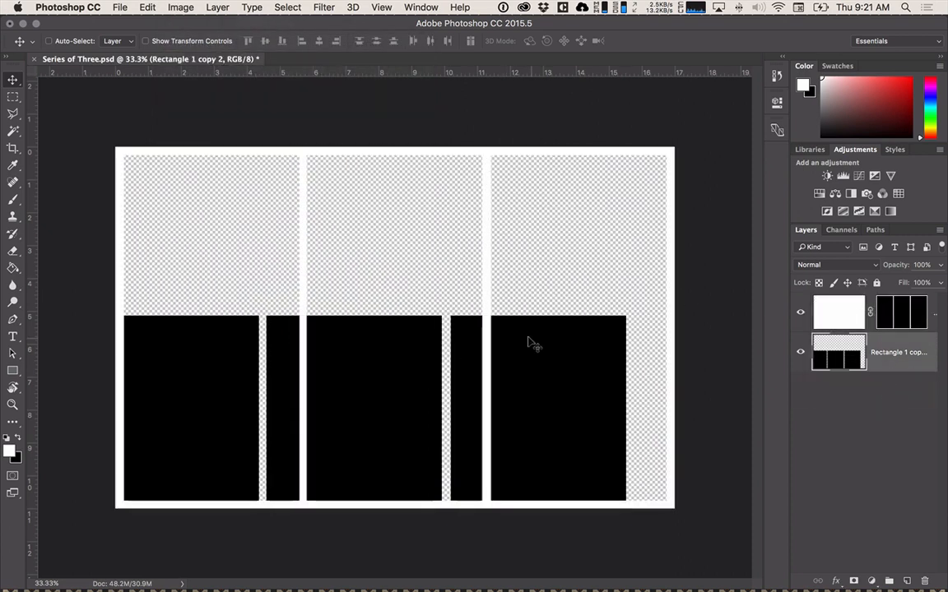
left_click_drag(537, 348, 533, 214)
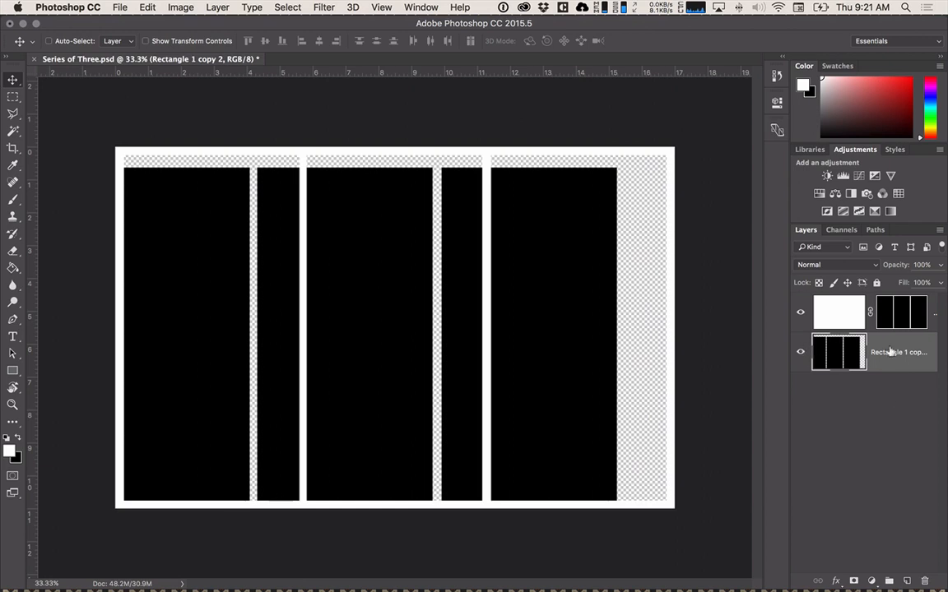
Delete the merged black sections layer and add a new empty layer beneath the masked Layer 0.
left_click(925, 581)
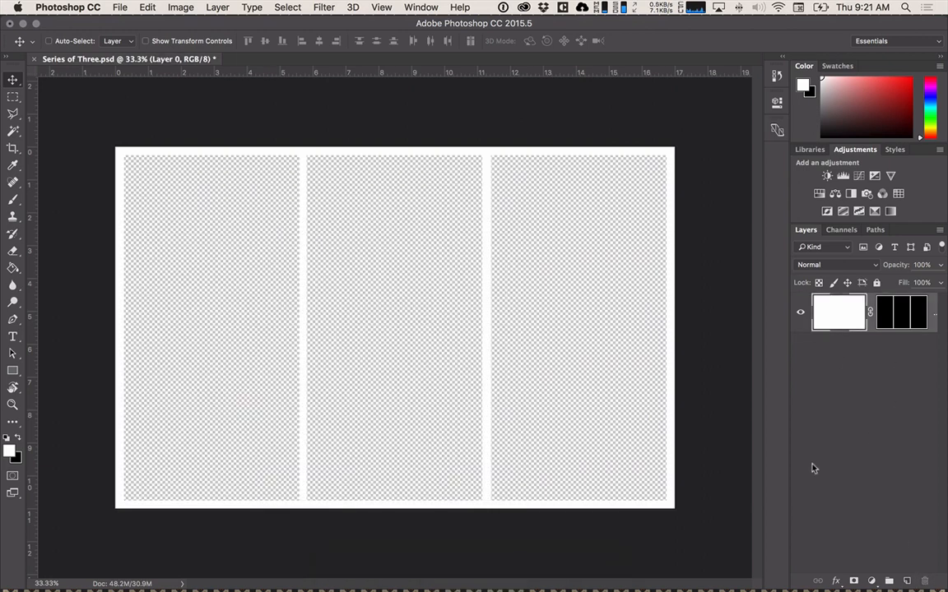
left_click(908, 581)
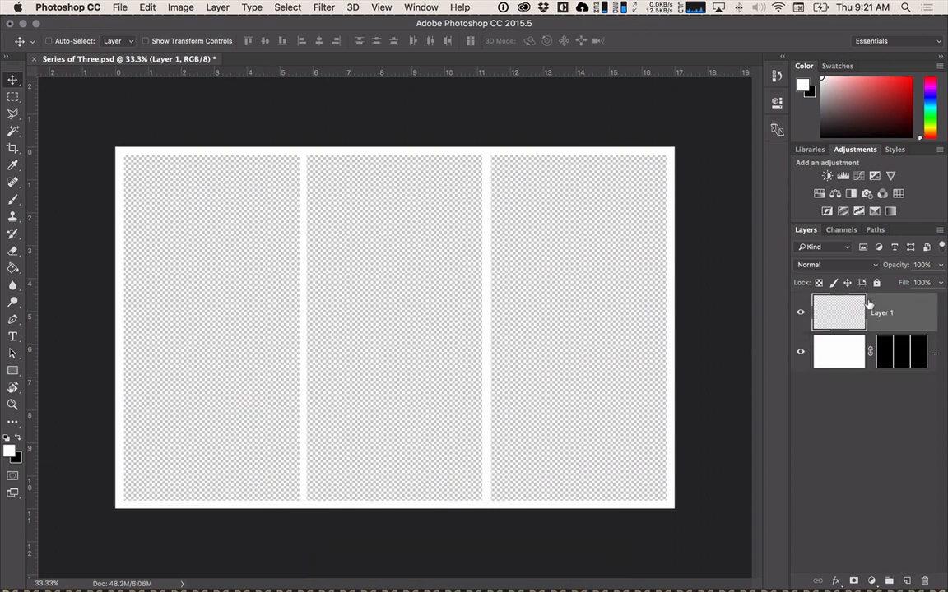
left_click_drag(872, 313, 879, 384)
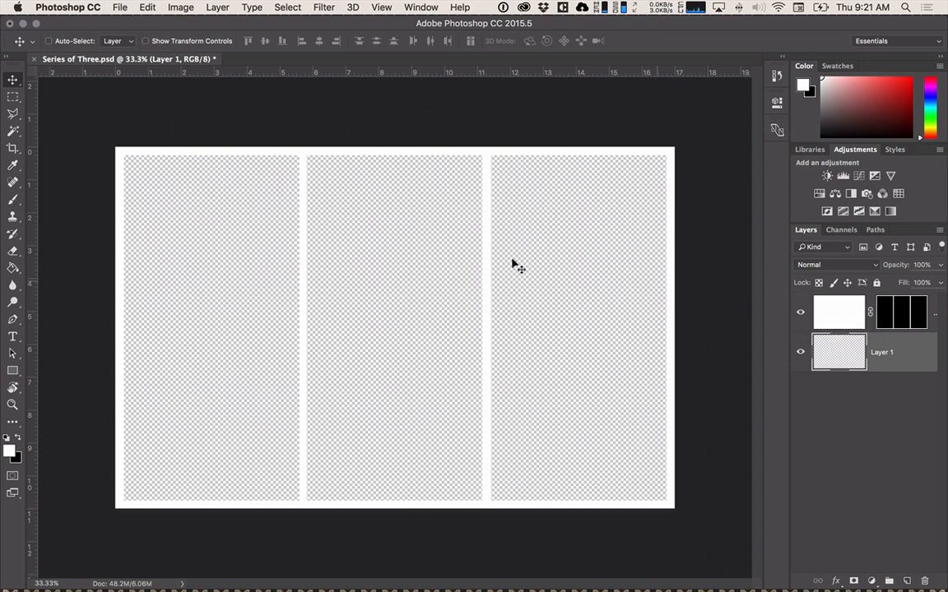
Open the Breakfast_burritos image from the photos folder.
left_click(119, 8)
left_click(136, 35)
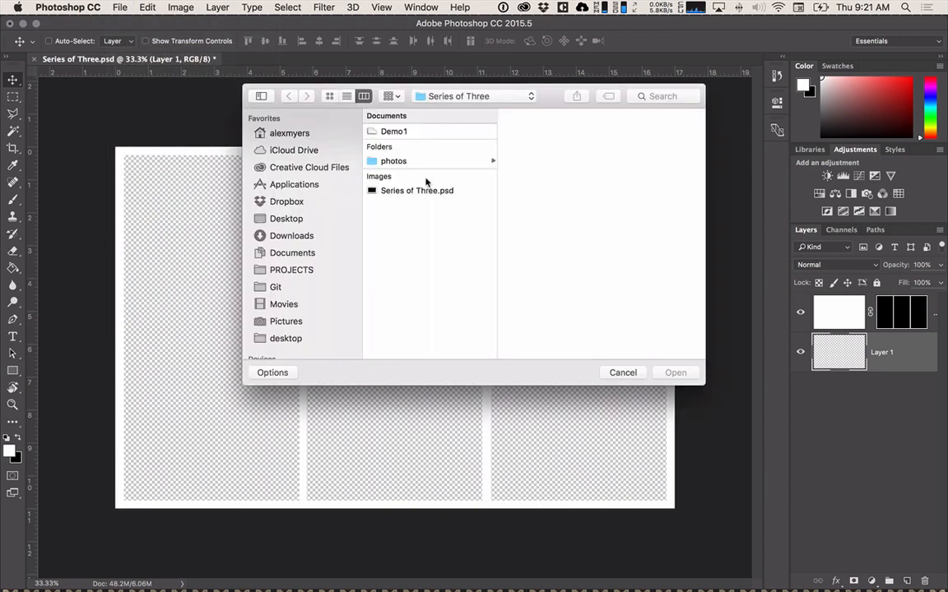
left_click(416, 162)
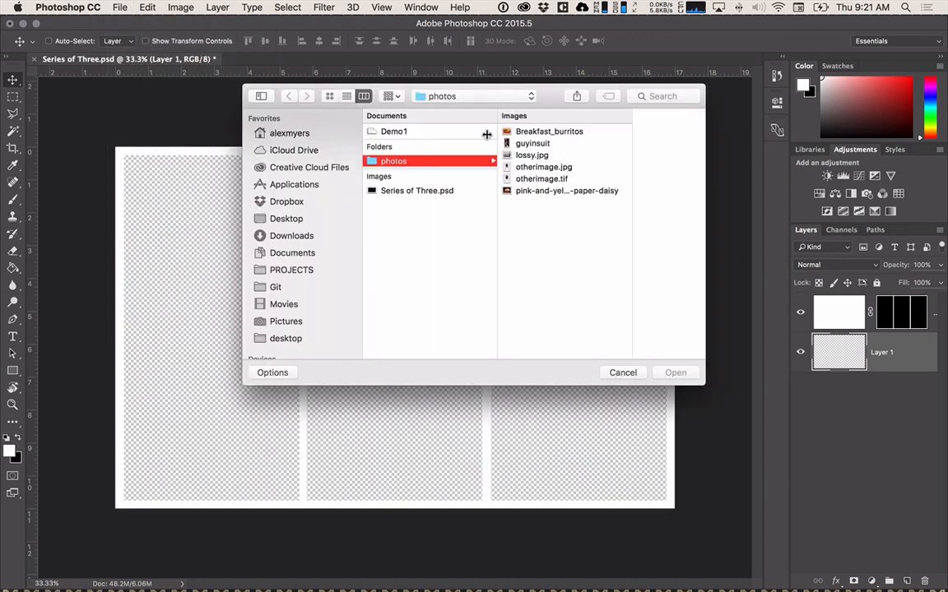
left_click(536, 132)
left_click(674, 372)
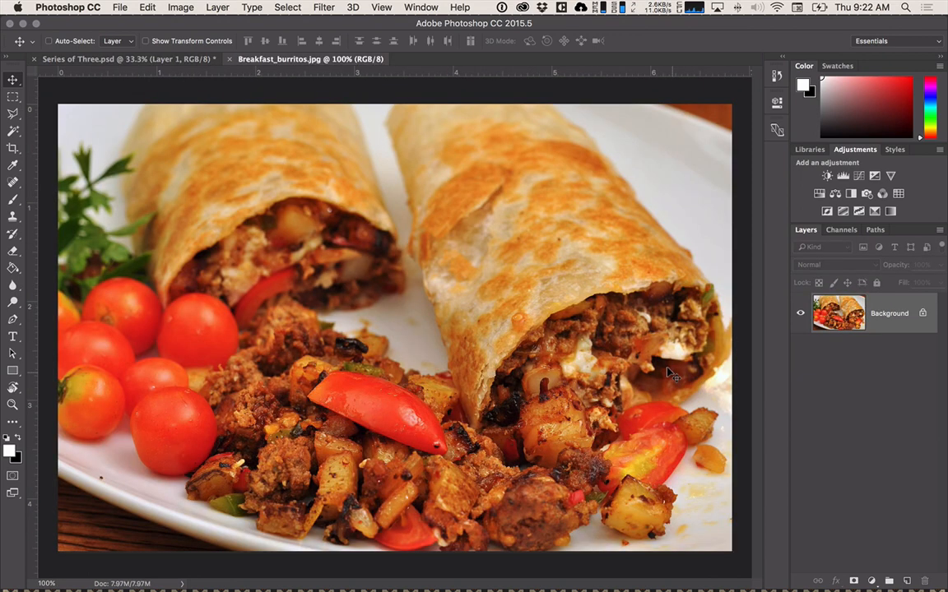
Unlock the burrito photo's background, copy the whole image, and paste it into Layer 1 of Series of Three.psd.
left_click(922, 312)
key("super+a")
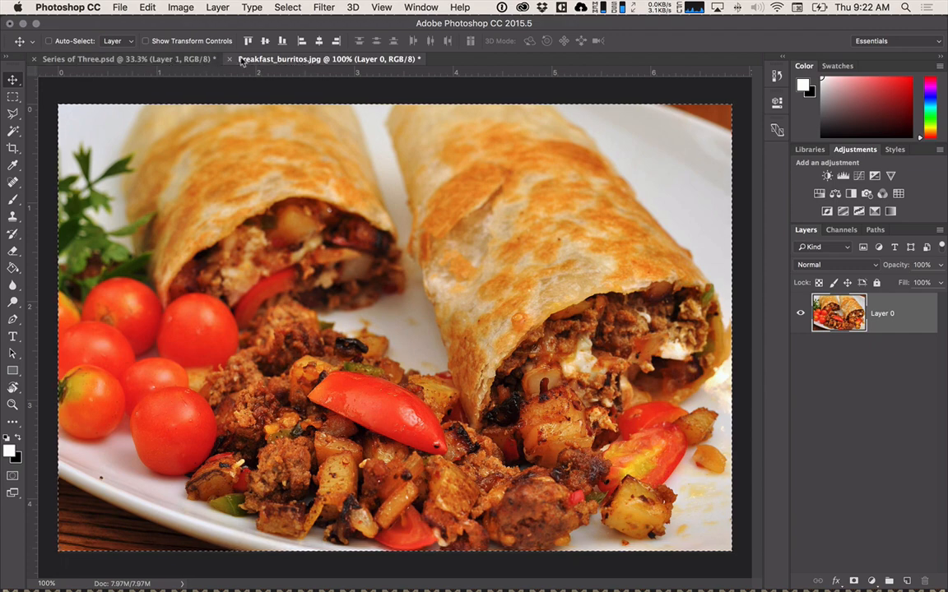
left_click(199, 60)
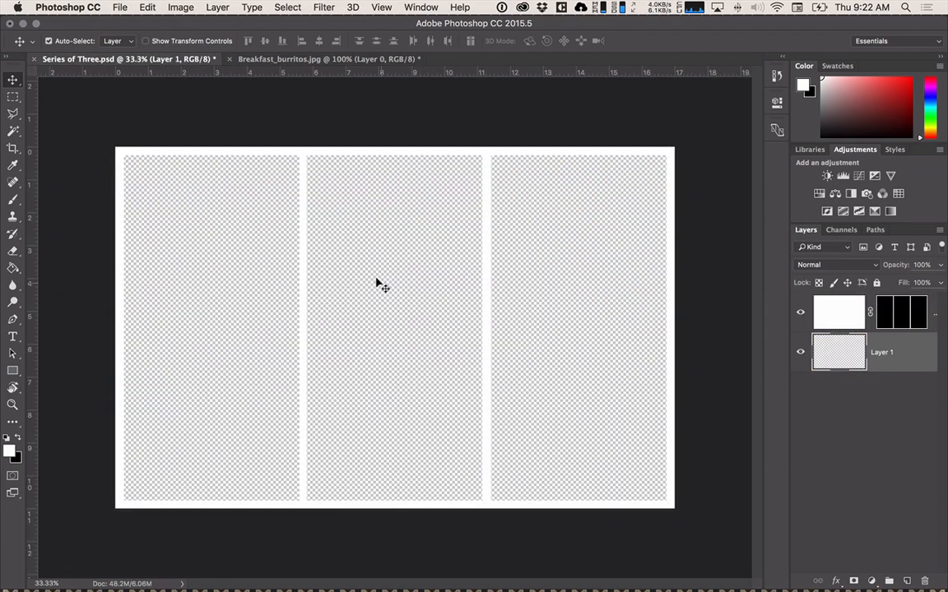
key("super+v")
Scale the pasted burrito photo up to about 282% so it fills all three openings of the frame.
key("super+t")
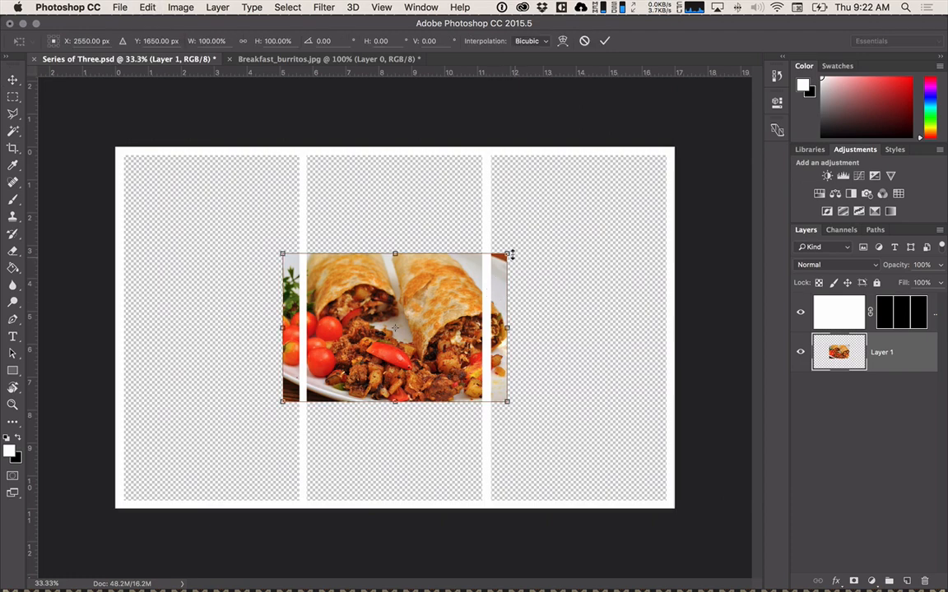
left_click_drag(508, 254, 689, 91)
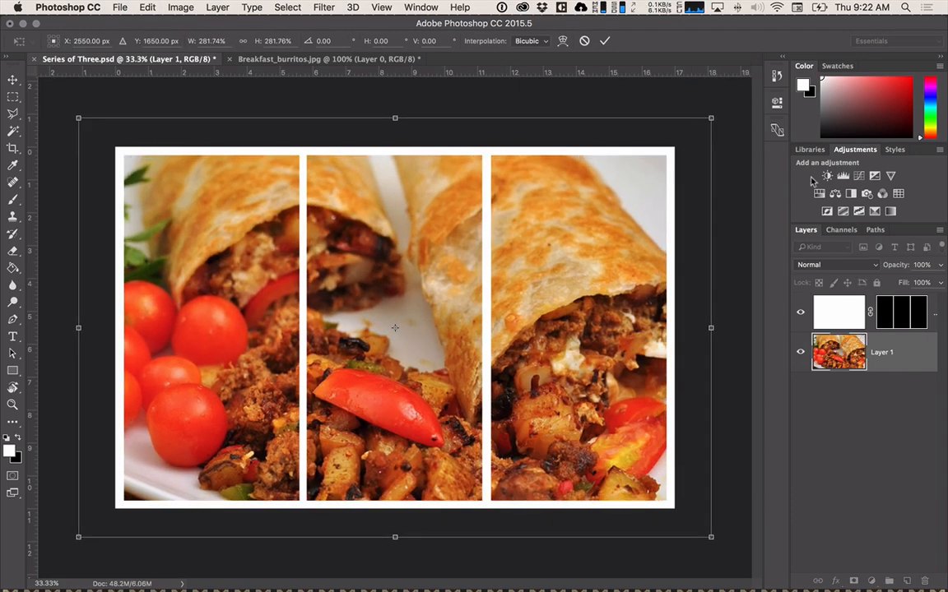
left_click(896, 308)
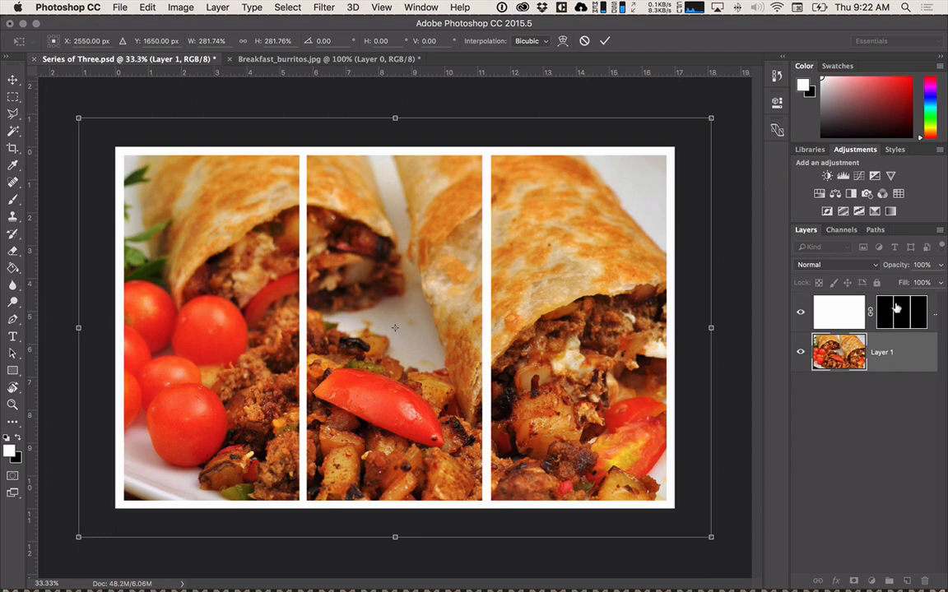
key("Return")
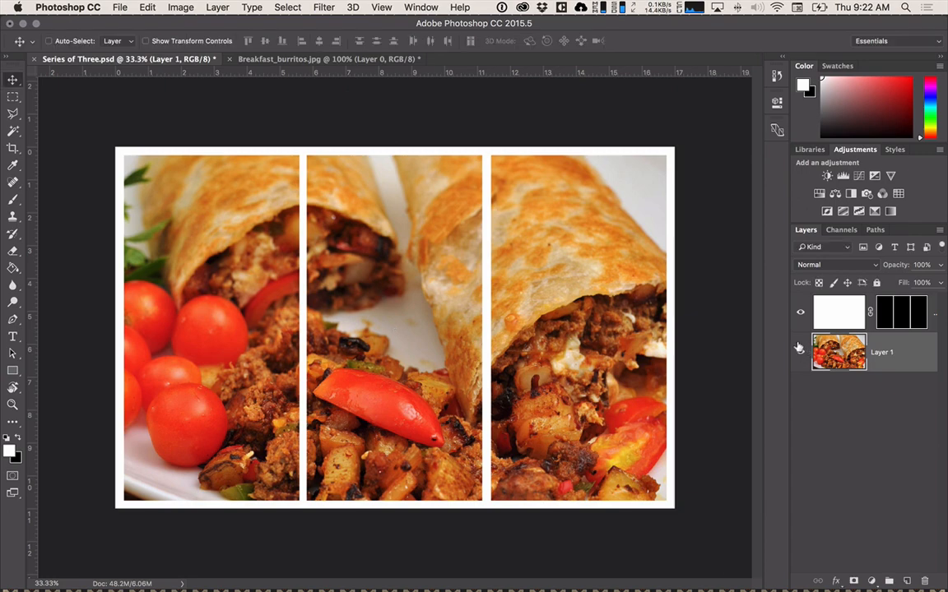
Hide the burrito photo layer and delete the masked Layer 0.
left_click(798, 347)
left_click(893, 311)
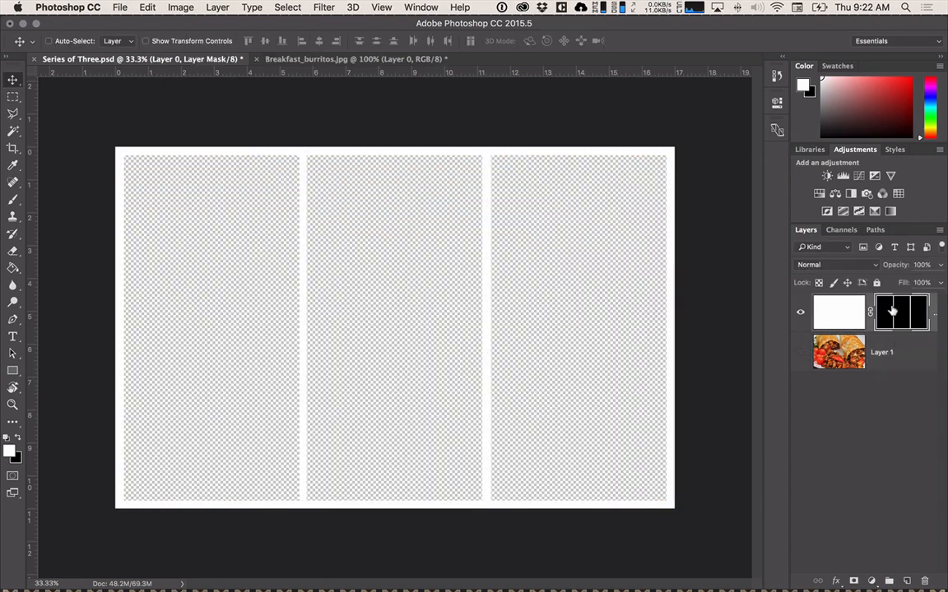
key("Delete")
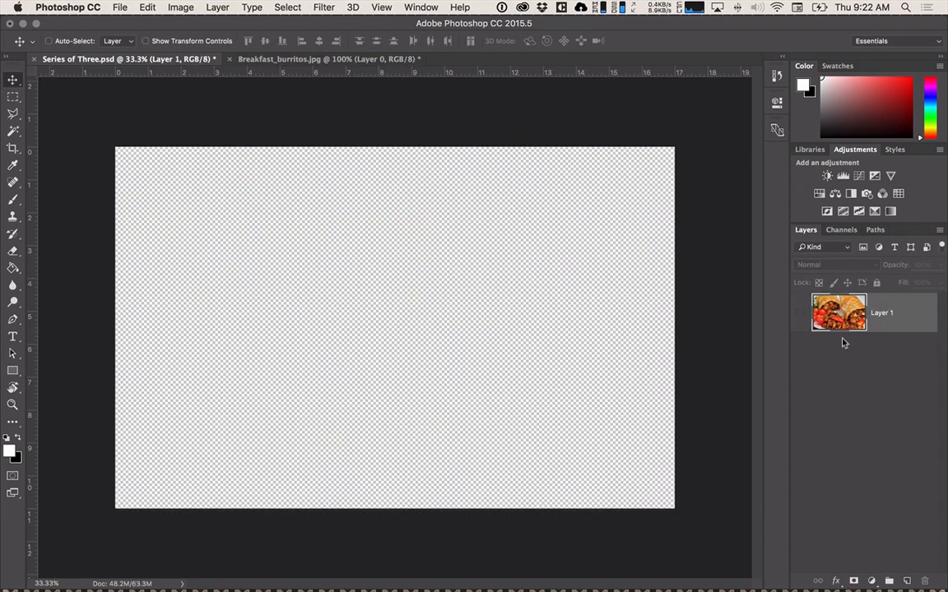
Try drawing a rectangle 5.333 in wide and 11 px high on a new layer, and undo it.
left_click(906, 581)
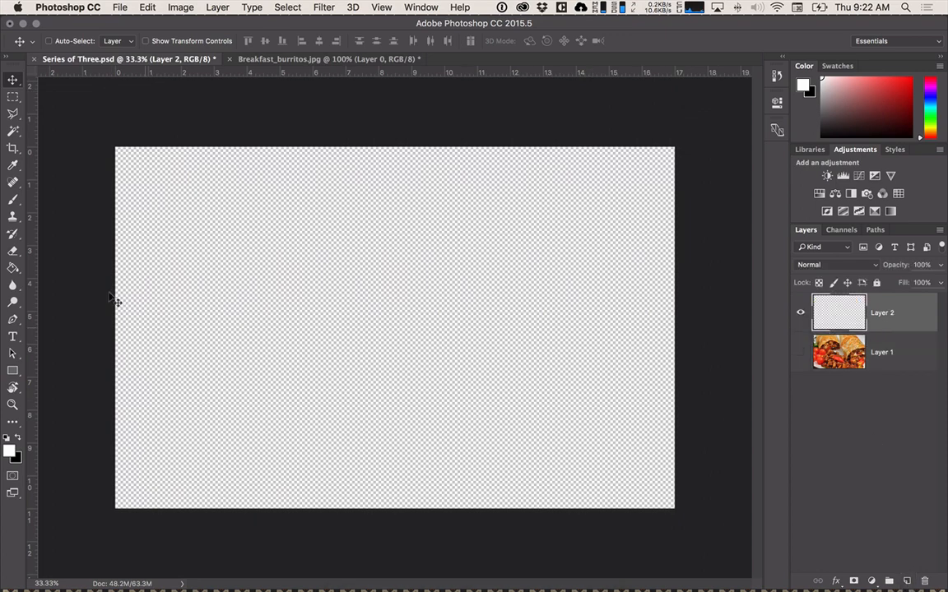
left_click(12, 370)
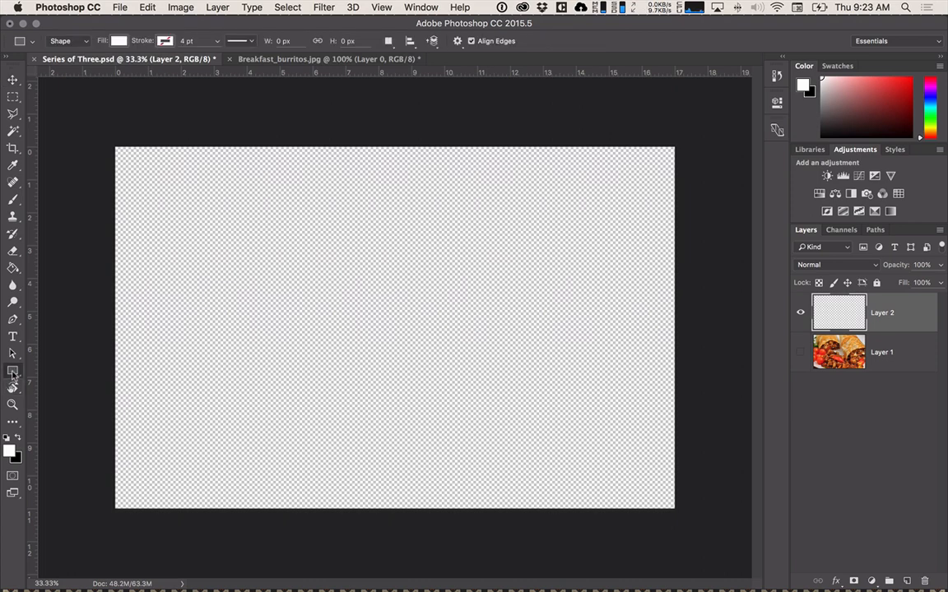
left_click(138, 165)
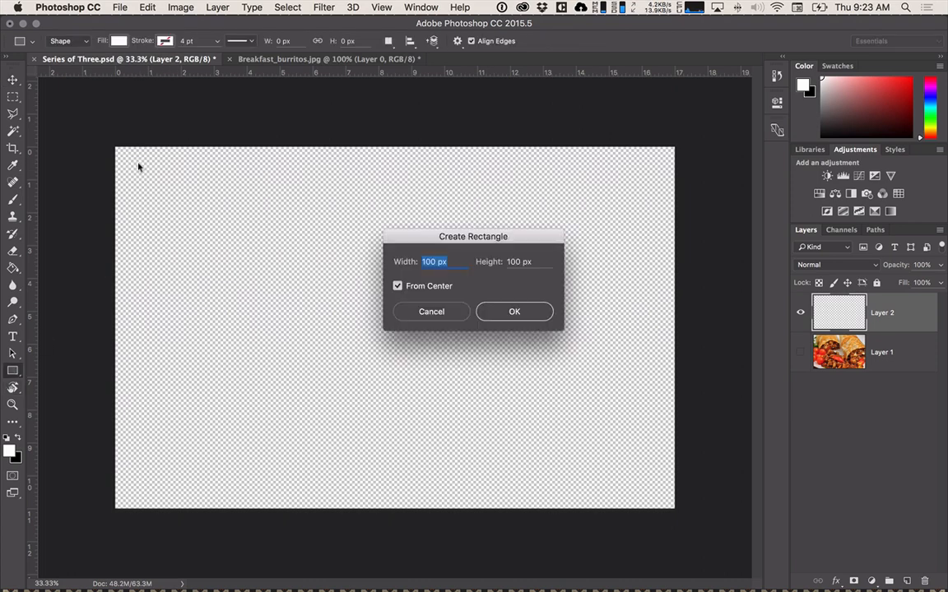
type("5.333")
key("Tab")
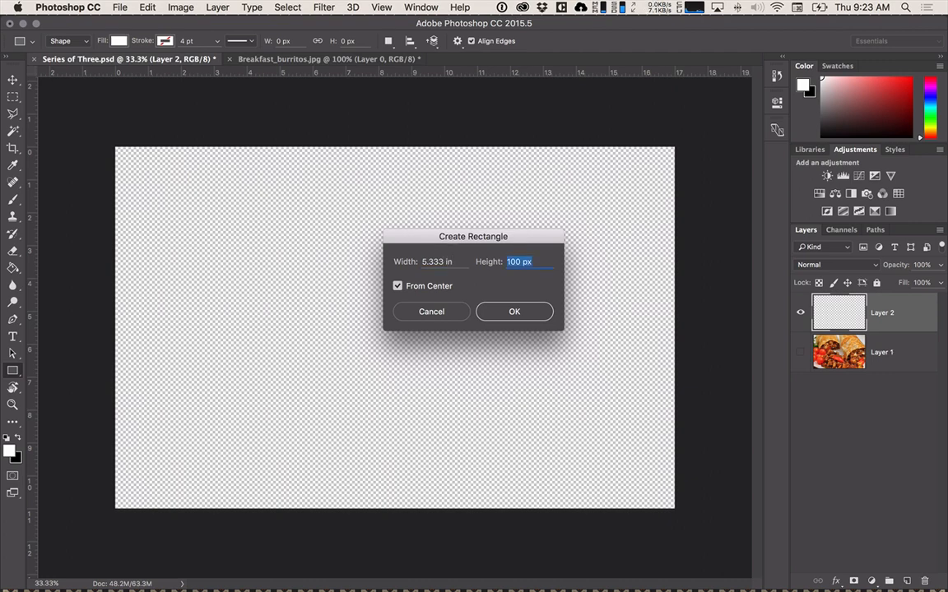
type("10.5")
key("Return")
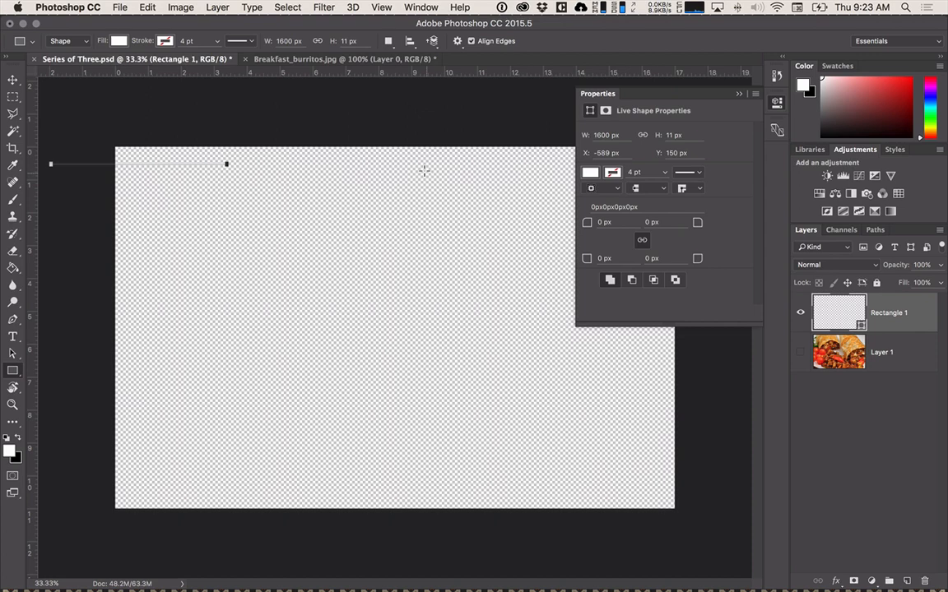
key("super+z")
Create a white rectangle 5.33 in wide and 3150 px high, and place it at X 77 px, Y 66 px as the first section.
left_click(233, 250)
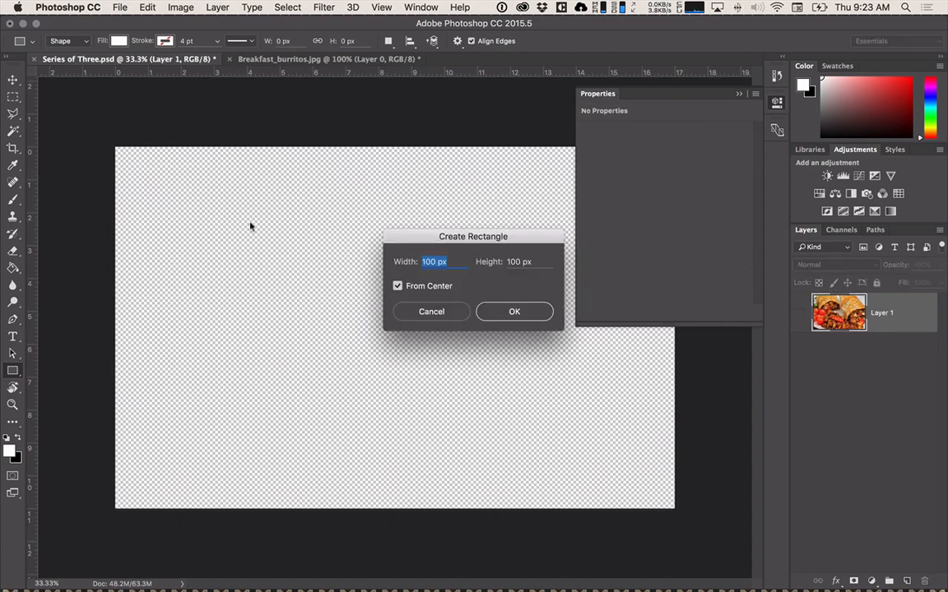
type("5.33 in")
key("Tab")
type("10")
key("Return")
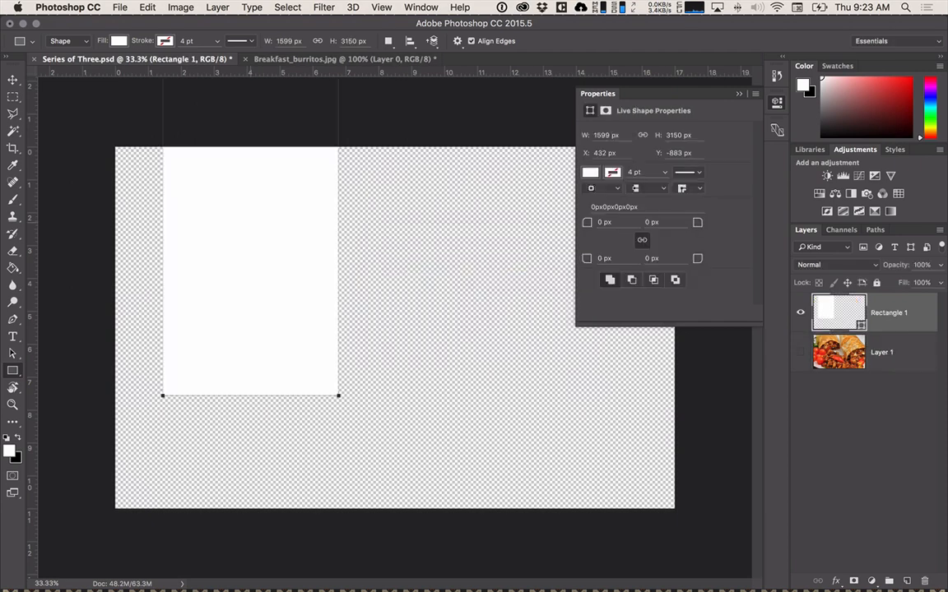
left_click(12, 80)
left_click_drag(234, 328, 198, 425)
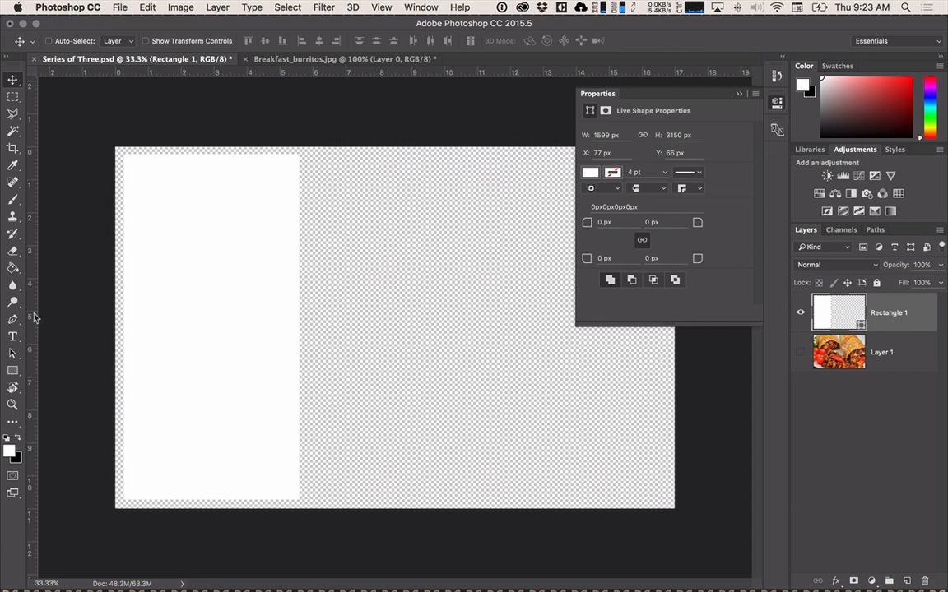
Try placing guides by hand along the white rectangle's left and upper edges, and take both guides off the canvas.
left_click_drag(33, 317, 122, 364)
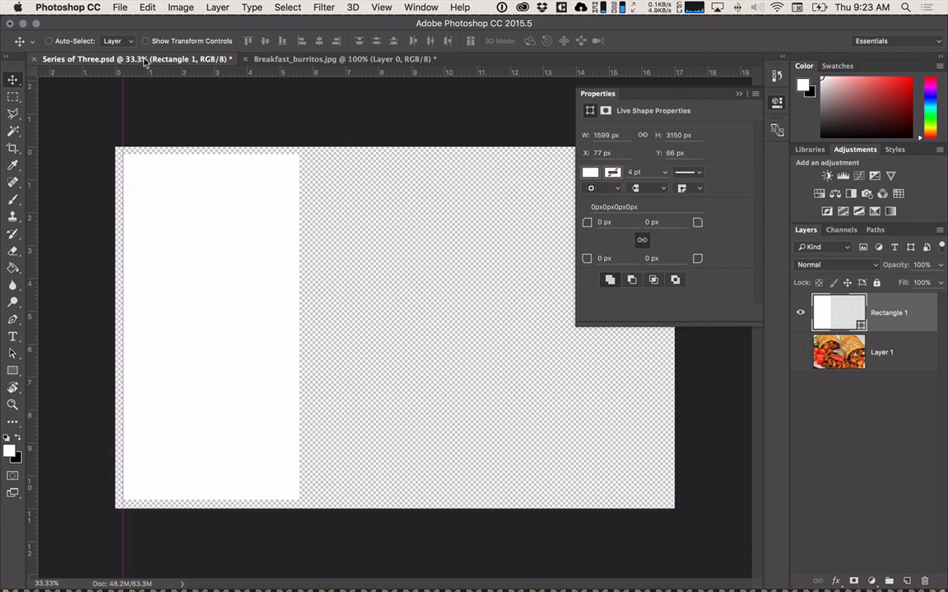
left_click_drag(143, 76, 160, 152)
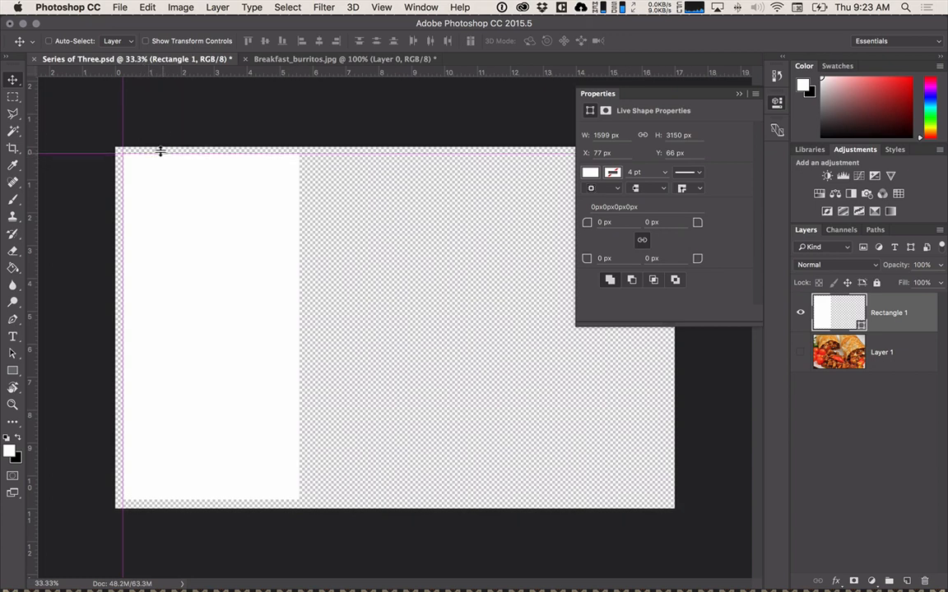
key("Delete")
key("super+z")
key("super+z")
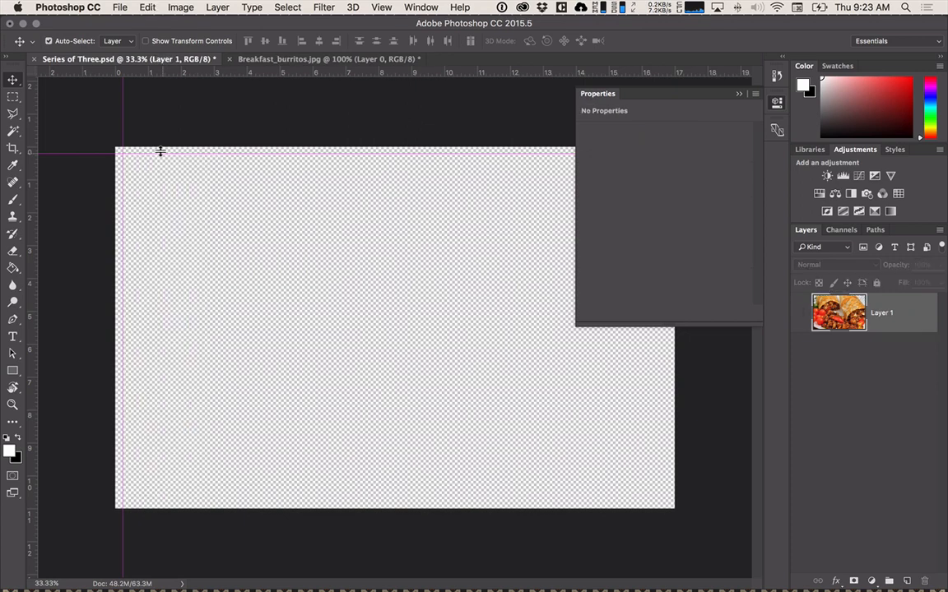
key("super+z")
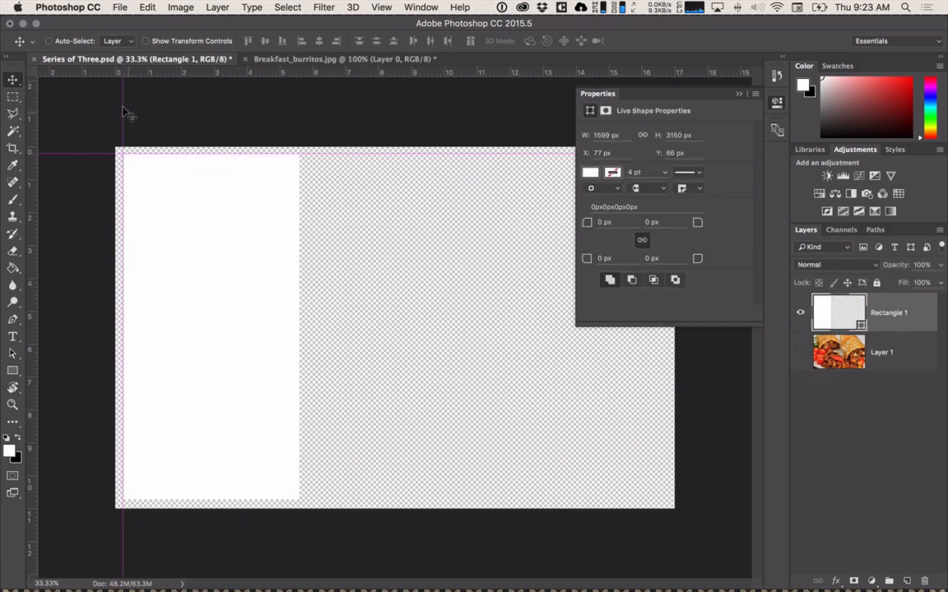
left_click_drag(118, 106, 24, 98)
left_click_drag(54, 151, 70, 64)
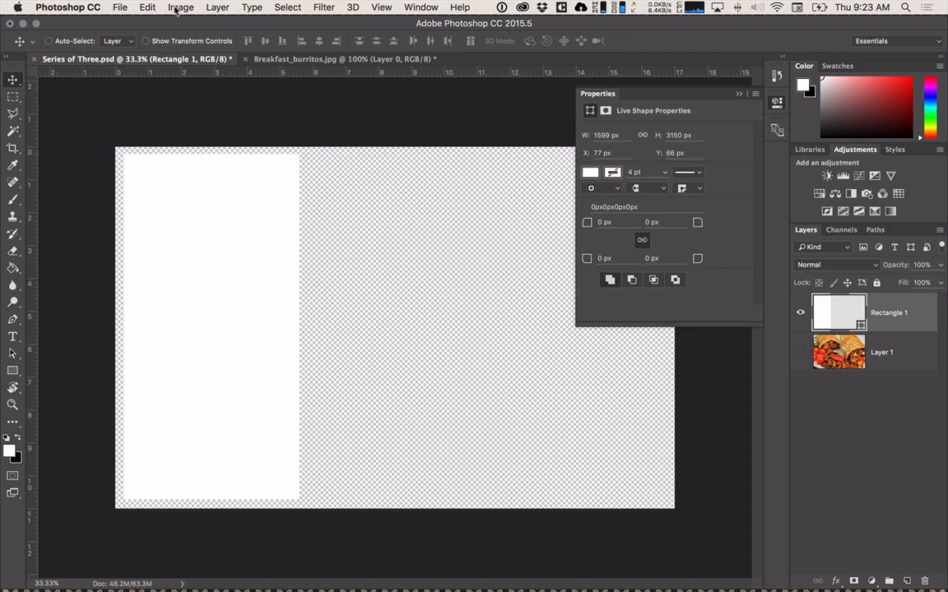
Add a new vertical guide at an exact position of 0.25 in for the left margin.
left_click(217, 8)
mouse_move(253, 8)
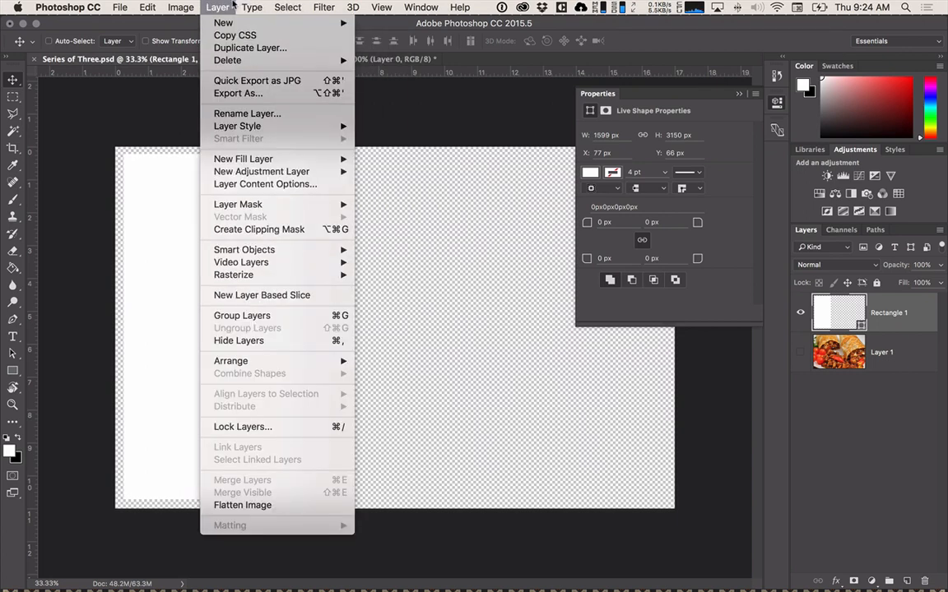
mouse_move(381, 7)
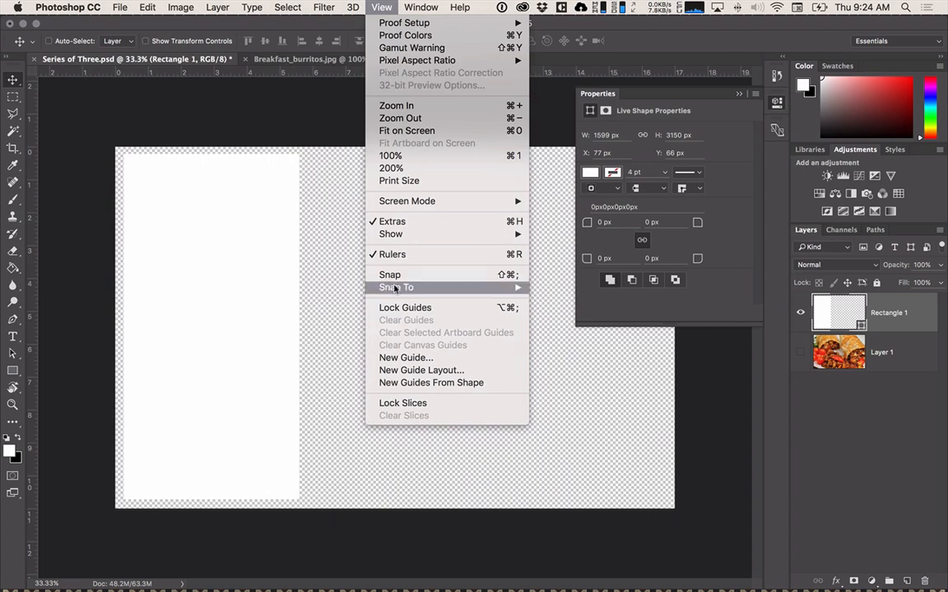
left_click(393, 357)
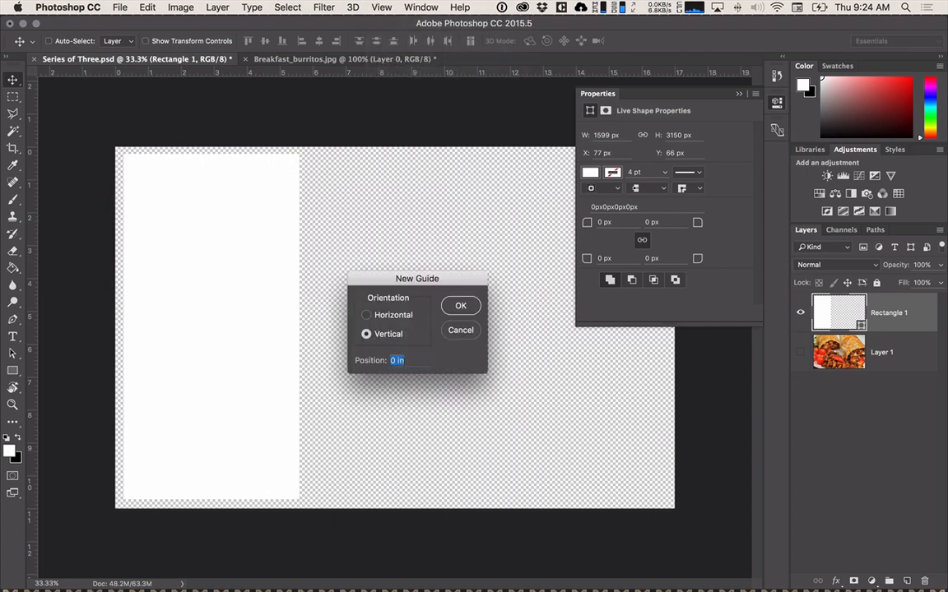
type(".25")
key("Return")
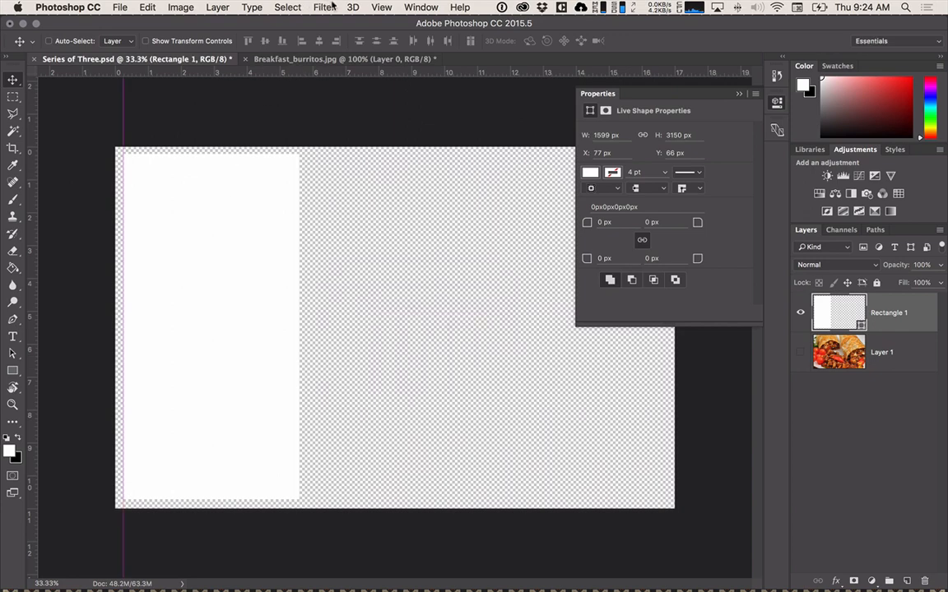
Add a vertical guide at 16.75 in for the right margin, and collapse the shape properties covering the canvas.
left_click(331, 6)
mouse_move(380, 8)
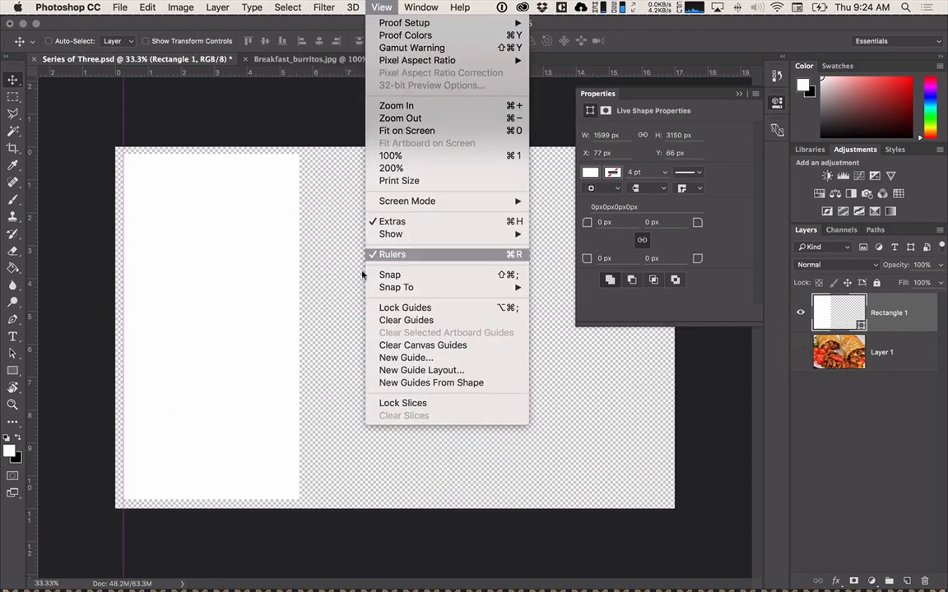
left_click(405, 357)
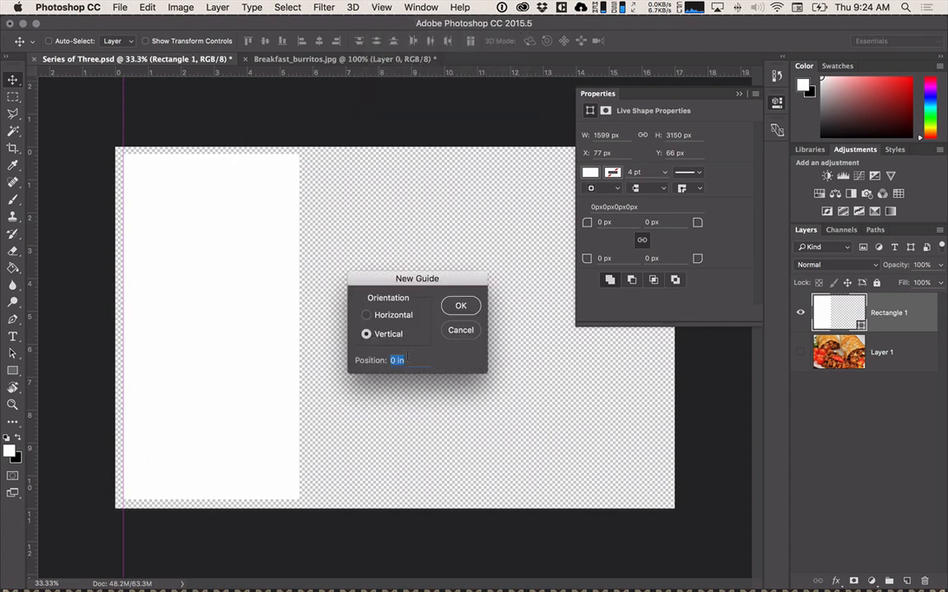
type("1")
key("BackSpace")
type("25")
key("BackSpace")
key("BackSpace")
left_click(738, 93)
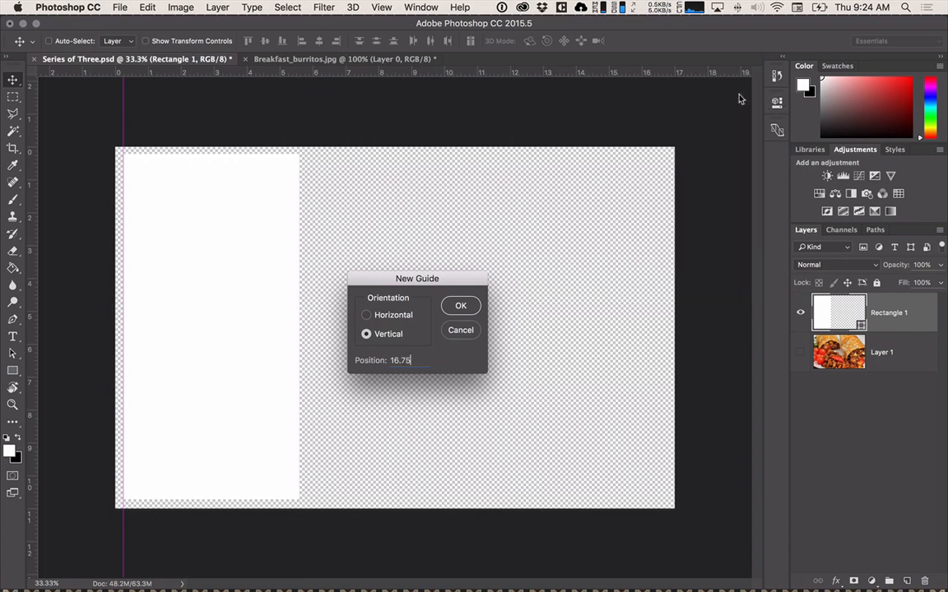
left_click(452, 307)
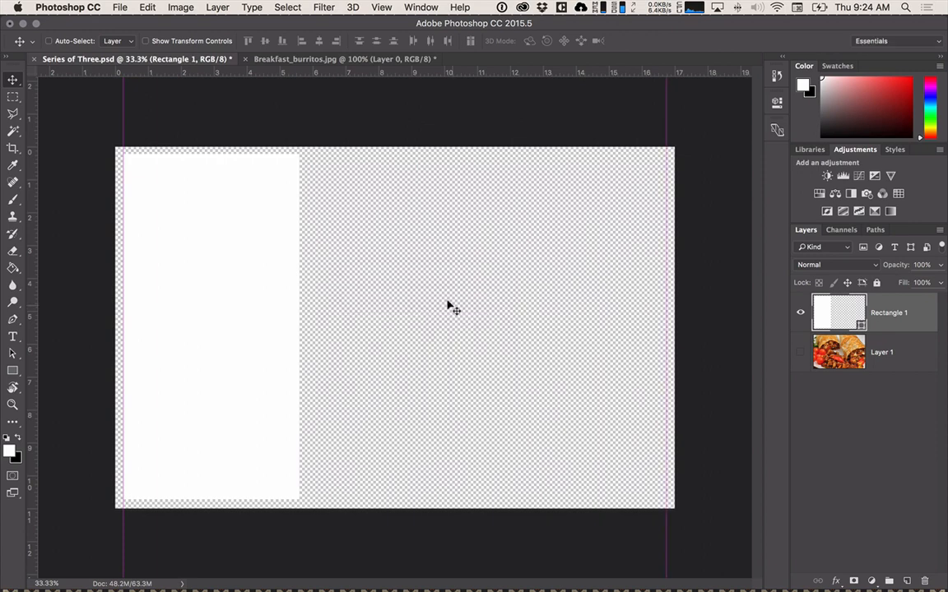
Add a horizontal guide at .25 in for the upper margin.
left_click(380, 7)
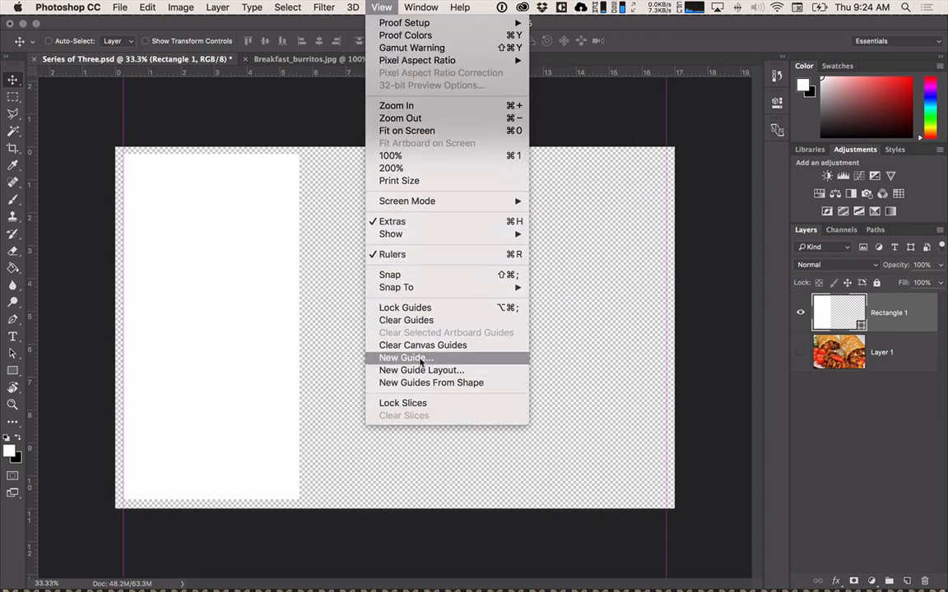
left_click(420, 360)
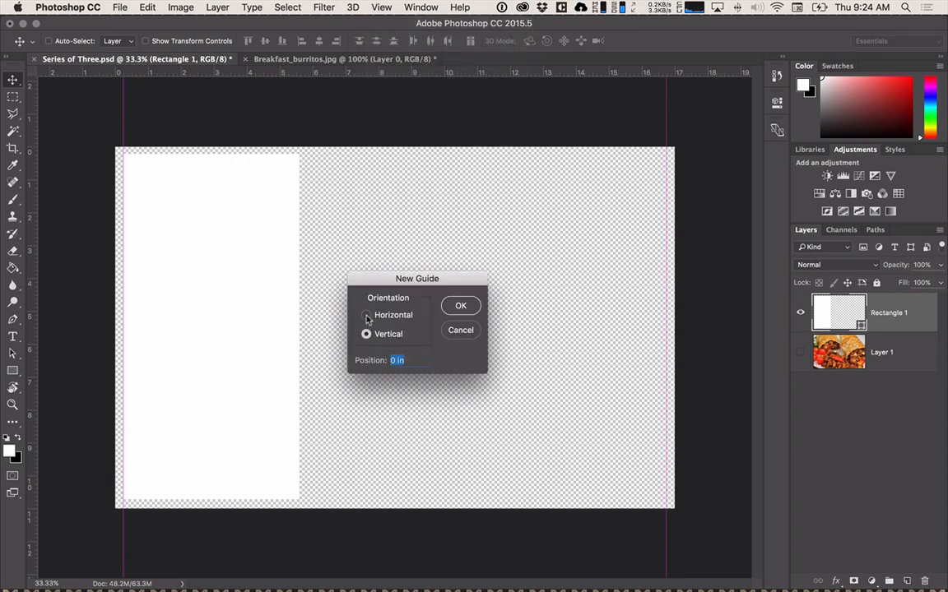
left_click(366, 316)
type(".25")
key("Return")
Add a horizontal guide at 10.75 in for the lower margin.
left_click(379, 7)
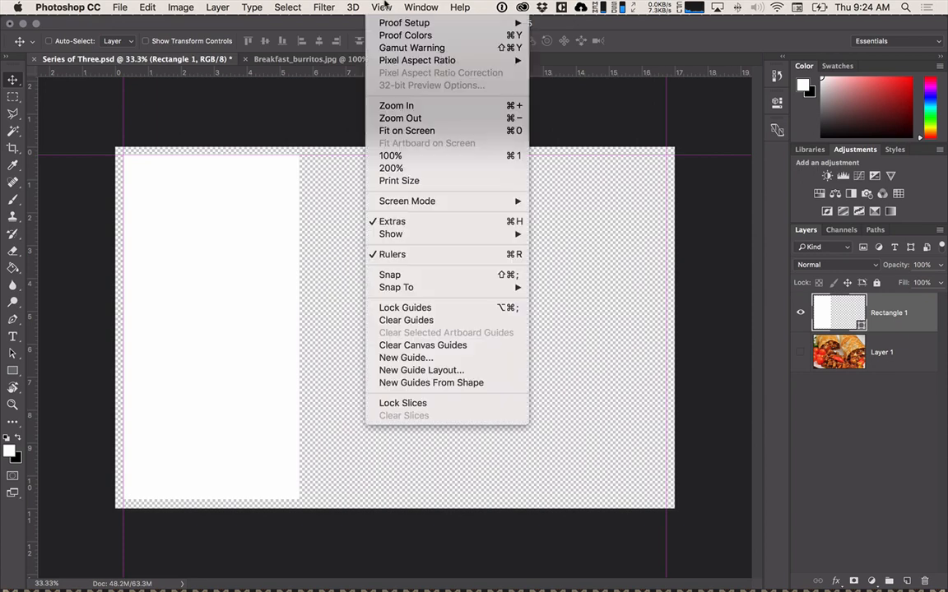
left_click(422, 358)
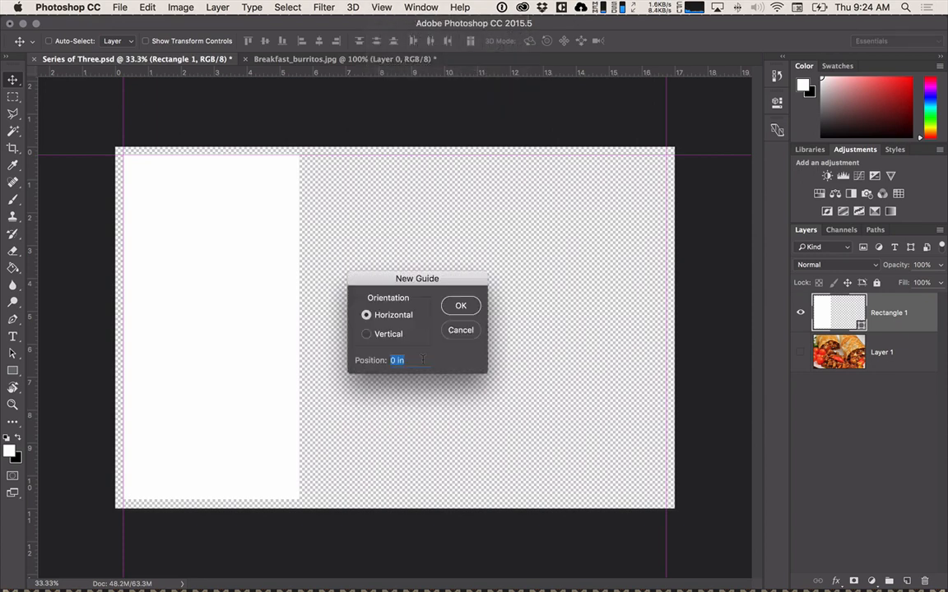
type("10.75")
key("Return")
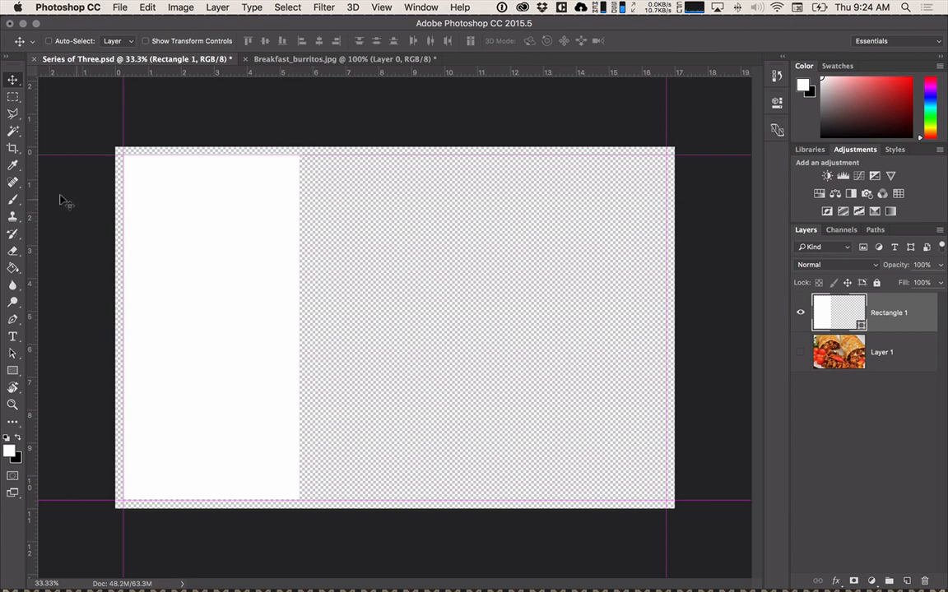
Place a temporary vertical guide on the white rectangle's right edge to read its position, and remove the guide.
left_click_drag(31, 203, 296, 268)
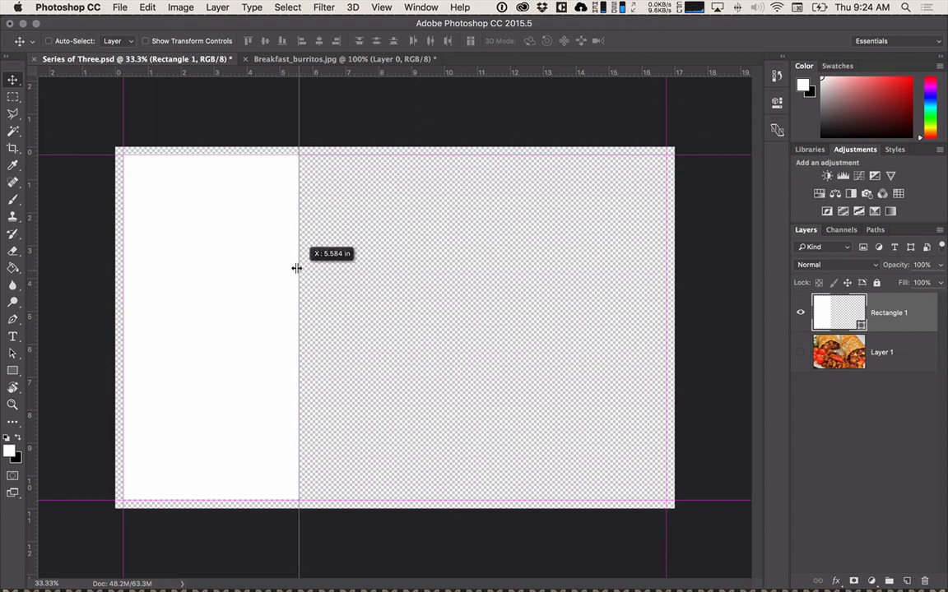
left_click_drag(296, 268, 296, 268)
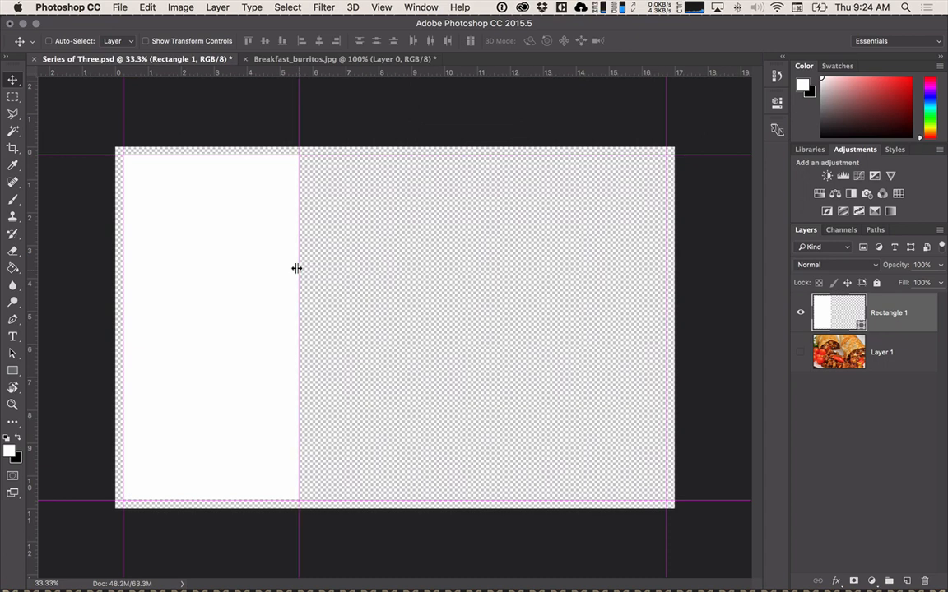
left_click_drag(296, 93, 10, 102)
Add a vertical guide at 5.58 in along the white rectangle's right edge.
left_click(380, 7)
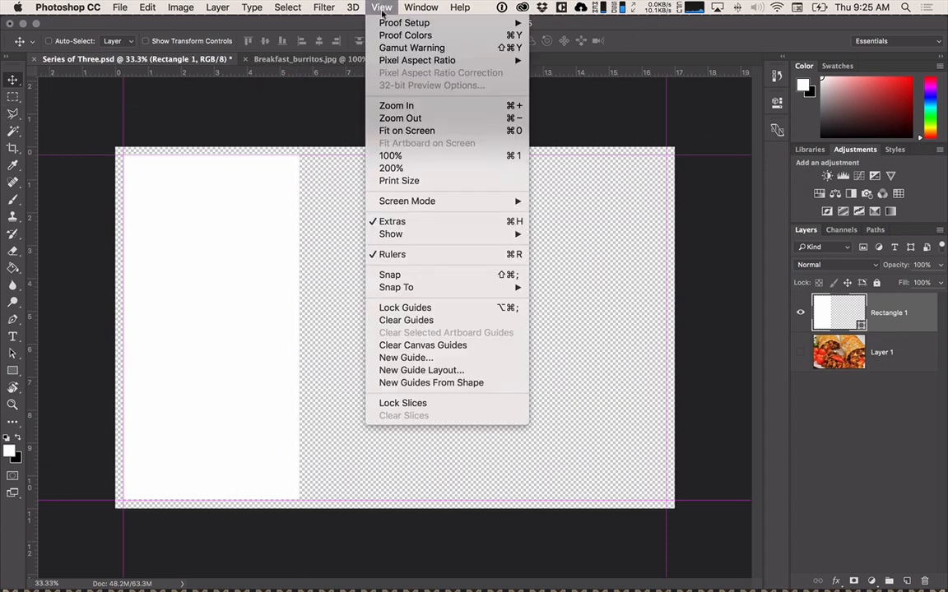
left_click(394, 358)
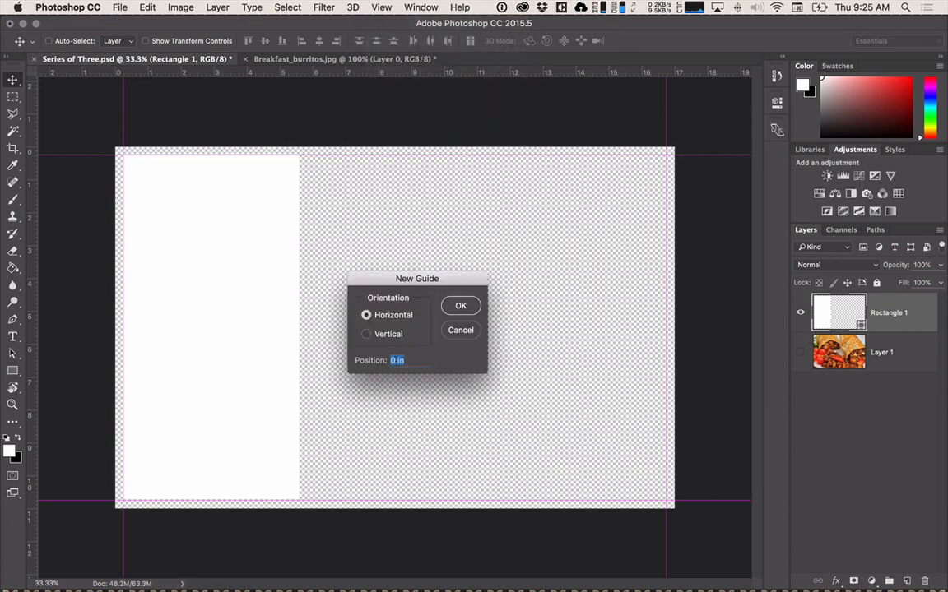
left_click(365, 333)
type("5.58")
key("Return")
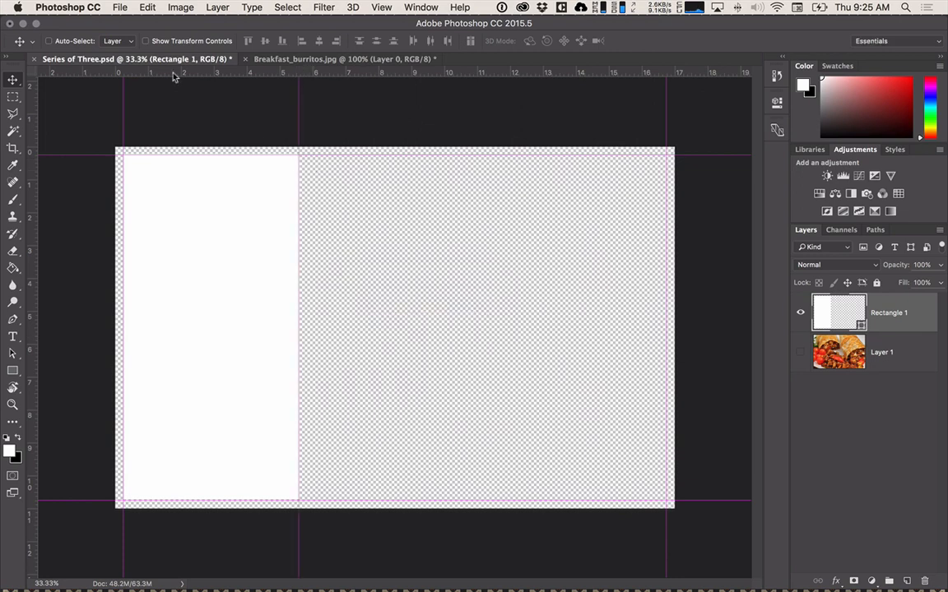
Calculate 5.58+.25 in the system launcher and copy the result for the next guide position.
key("super+space")
type("j5.5")
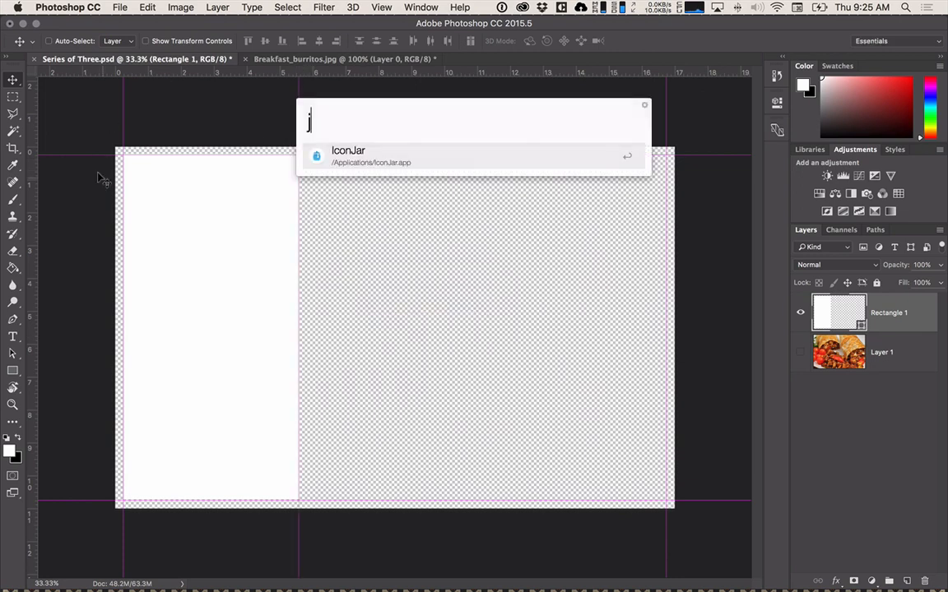
key("BackSpace")
key("BackSpace")
key("BackSpace")
key("BackSpace")
type("5.5")
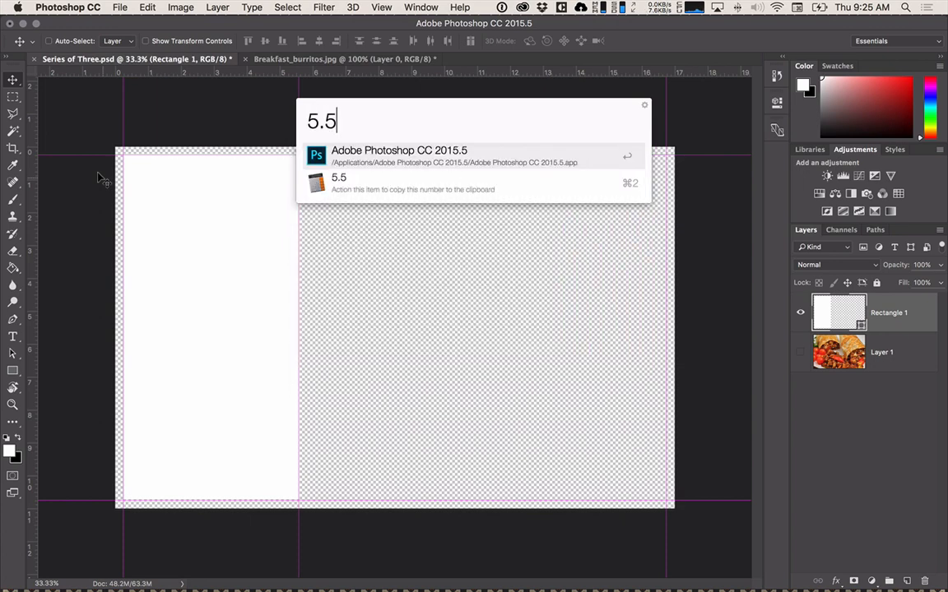
type("8+.25")
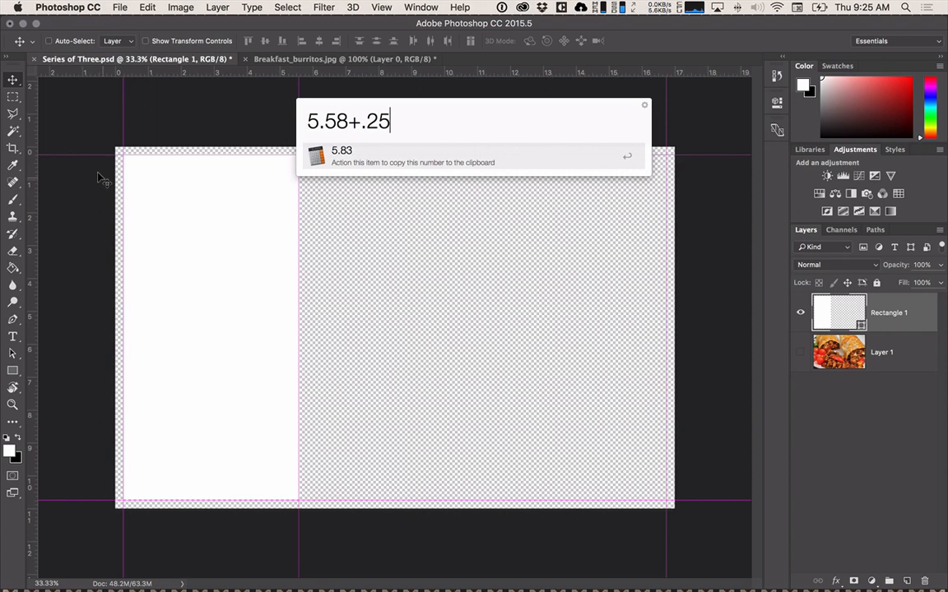
key("Return")
Add a vertical guide at 5.83 in to mark the end of the gap after the first section.
left_click(381, 8)
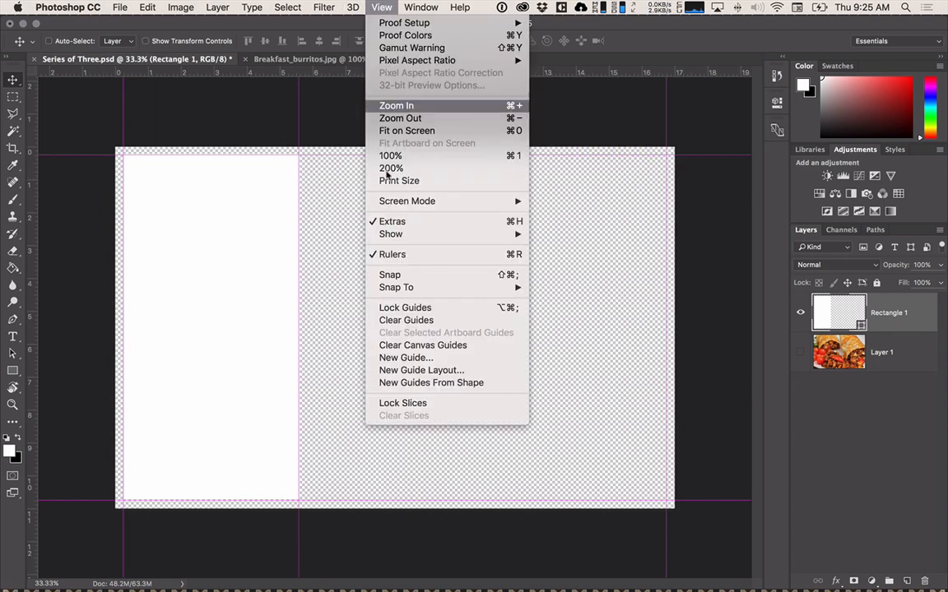
left_click(401, 357)
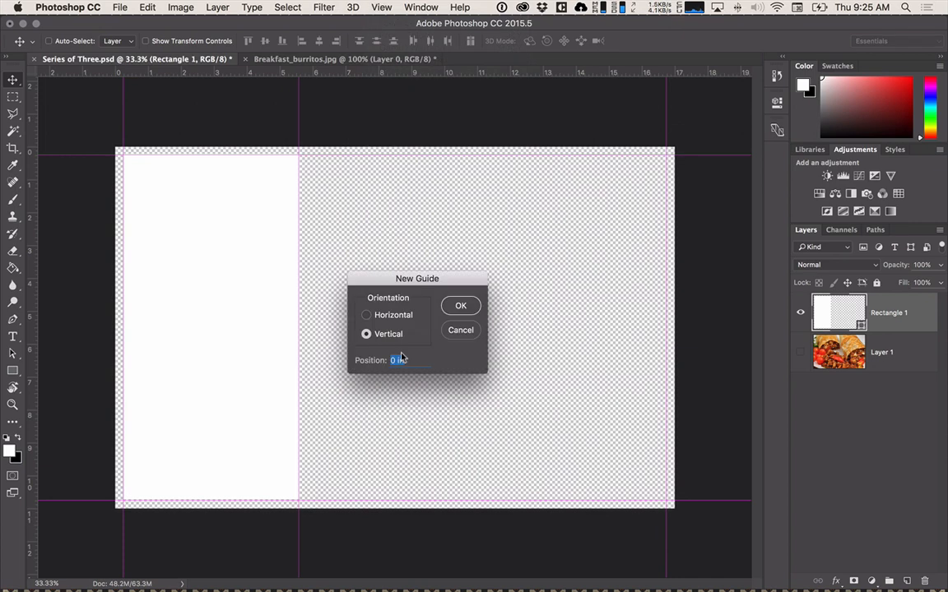
type("5.83")
key("Return")
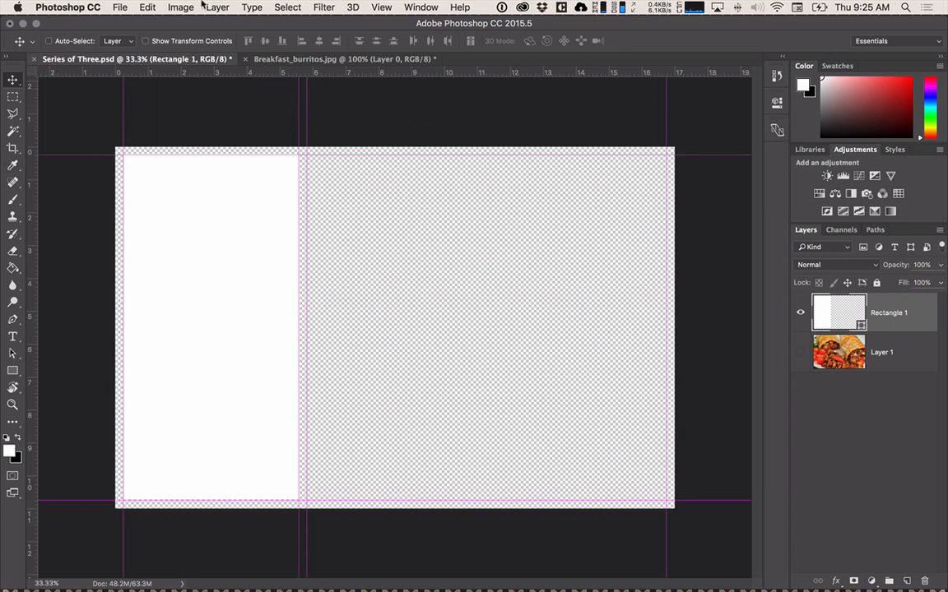
Start a new vertical guide and calculate 5.83+.25 in the system launcher to work out its position.
left_click(381, 7)
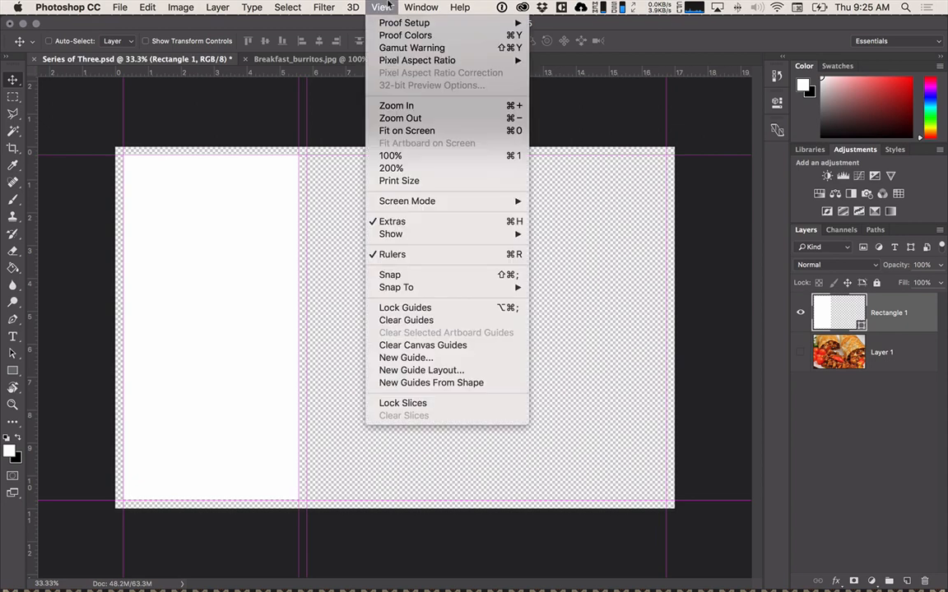
mouse_move(404, 204)
left_click(408, 357)
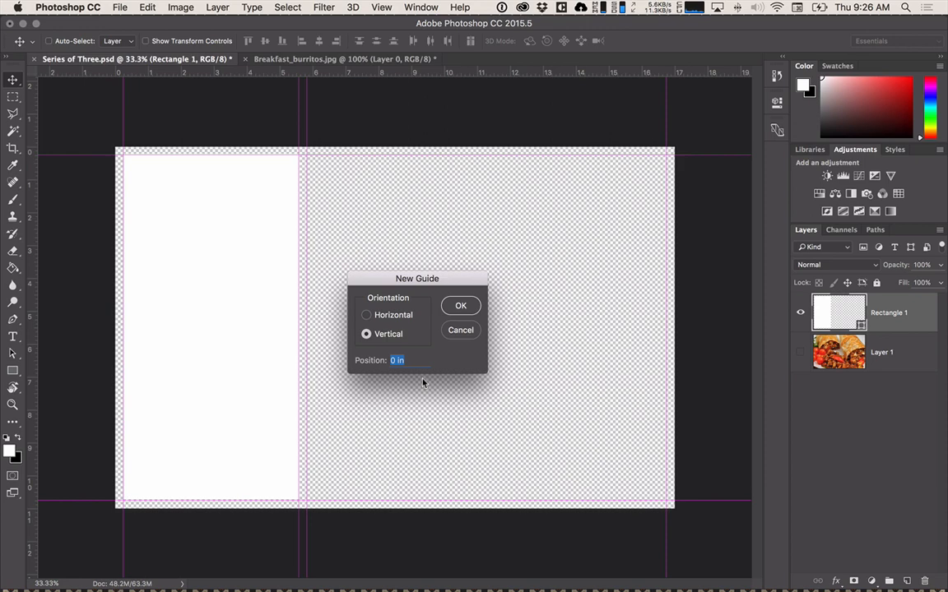
key("alt+space")
type("5.5")
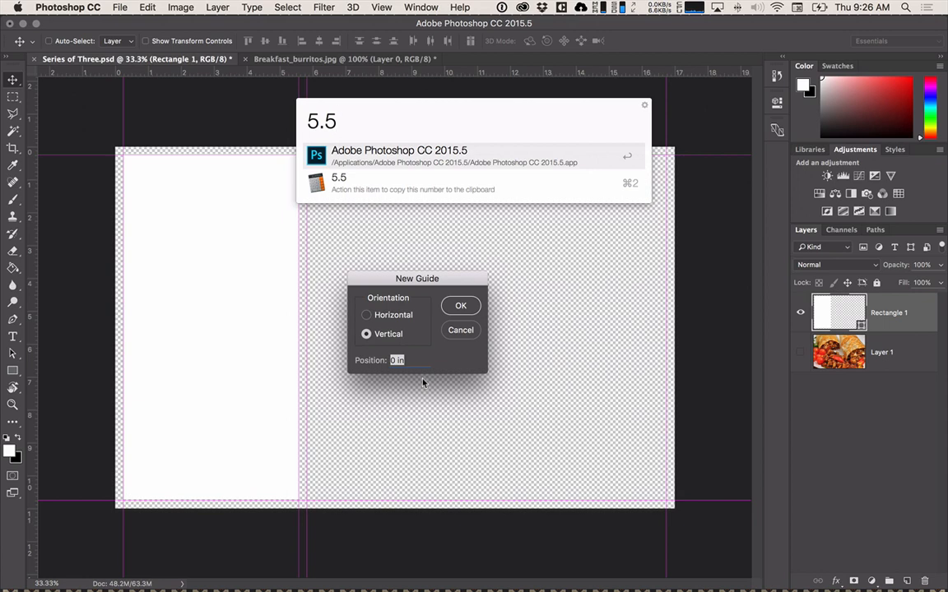
key("BackSpace")
type("83")
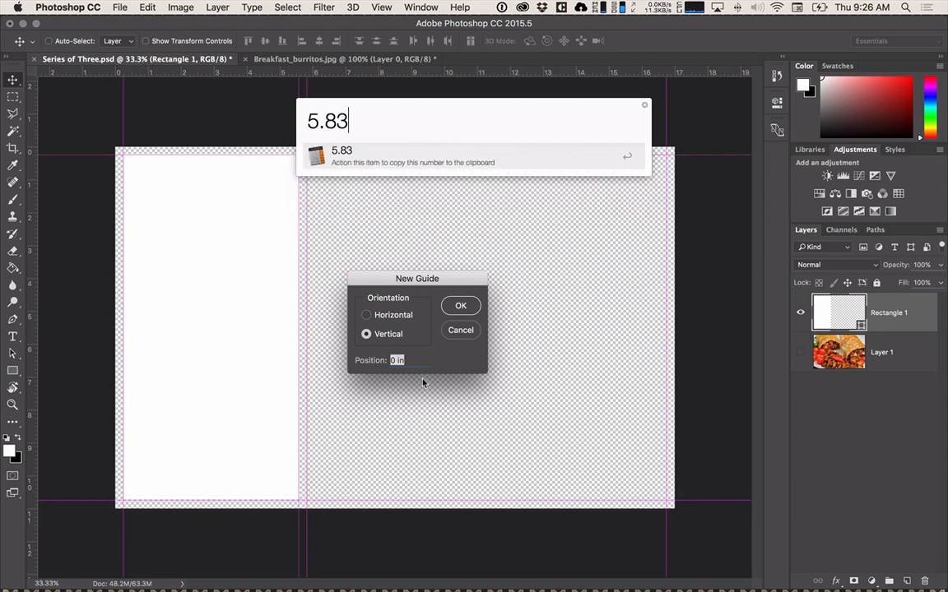
type("+25")
key("BackSpace")
key("BackSpace")
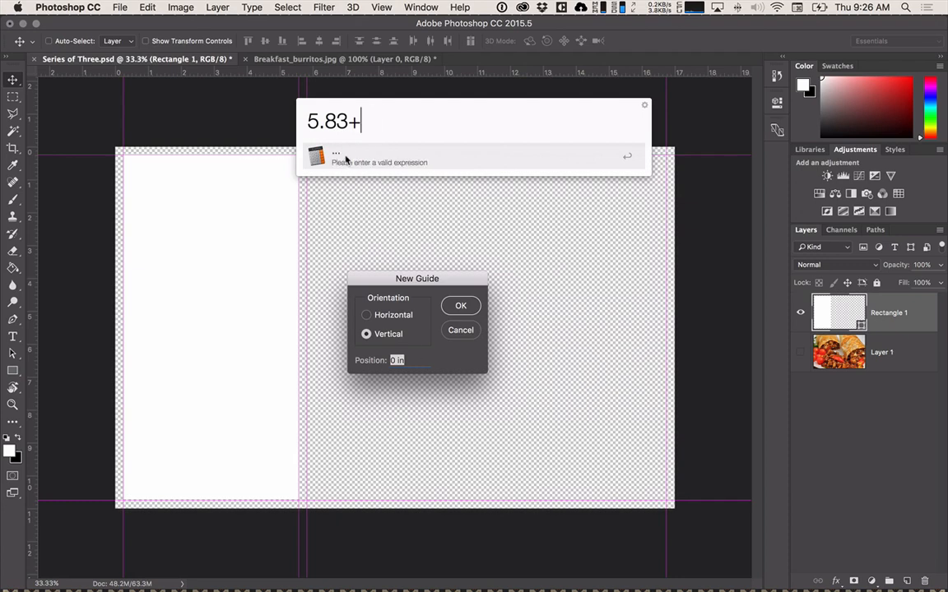
type(".25")
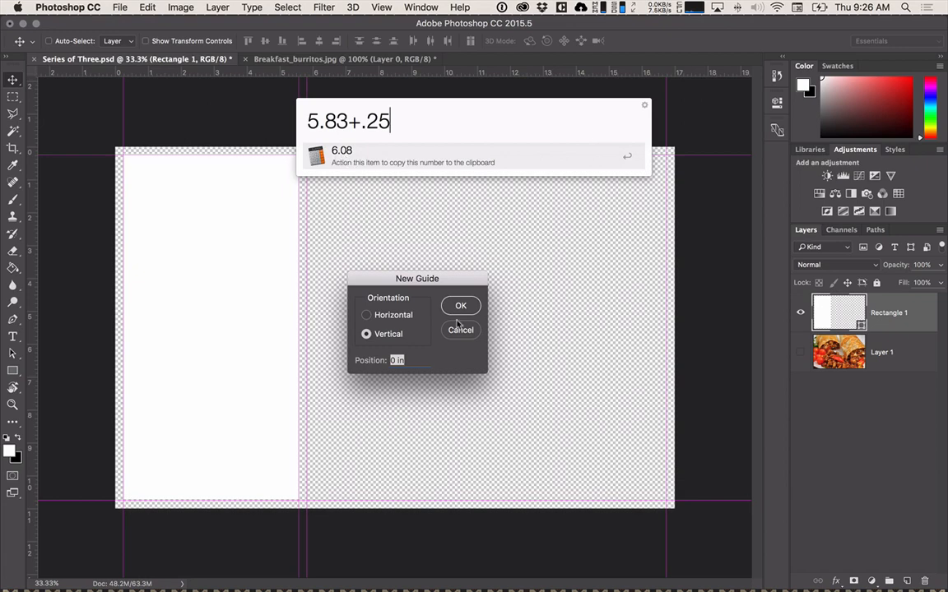
key("Return")
Place the vertical guide at 6.08 in, then take this extra guide off the canvas.
type("6.08")
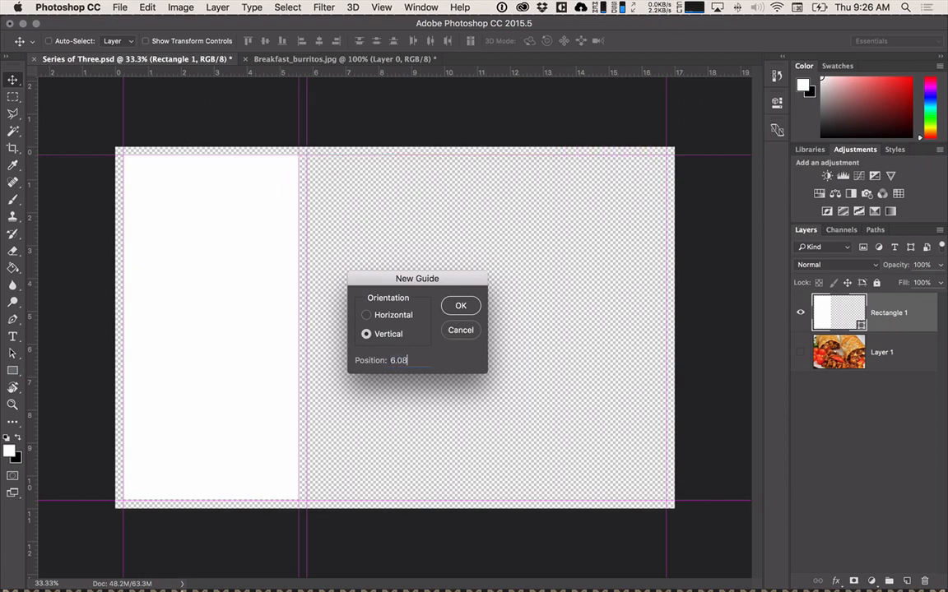
key("Return")
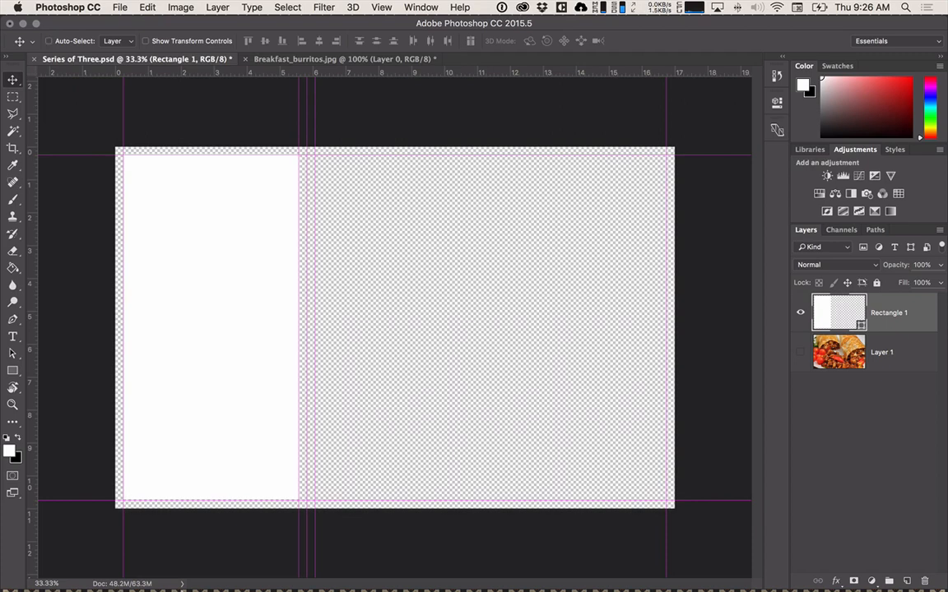
left_click_drag(312, 109, 23, 114)
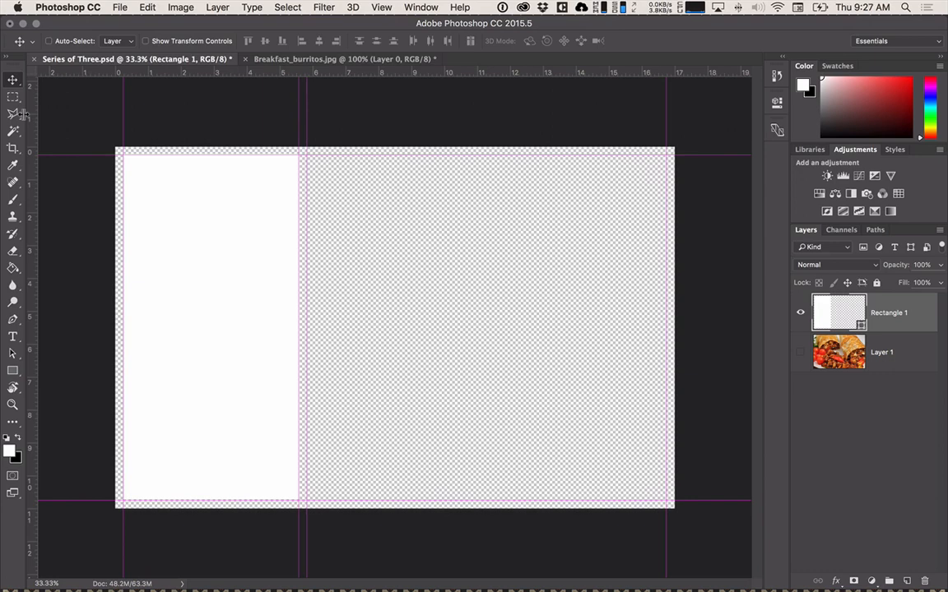
Calculate 5.83+5.33 in the system launcher and copy the result as the second section's right-edge position.
key("alt+space")
type("5.83")
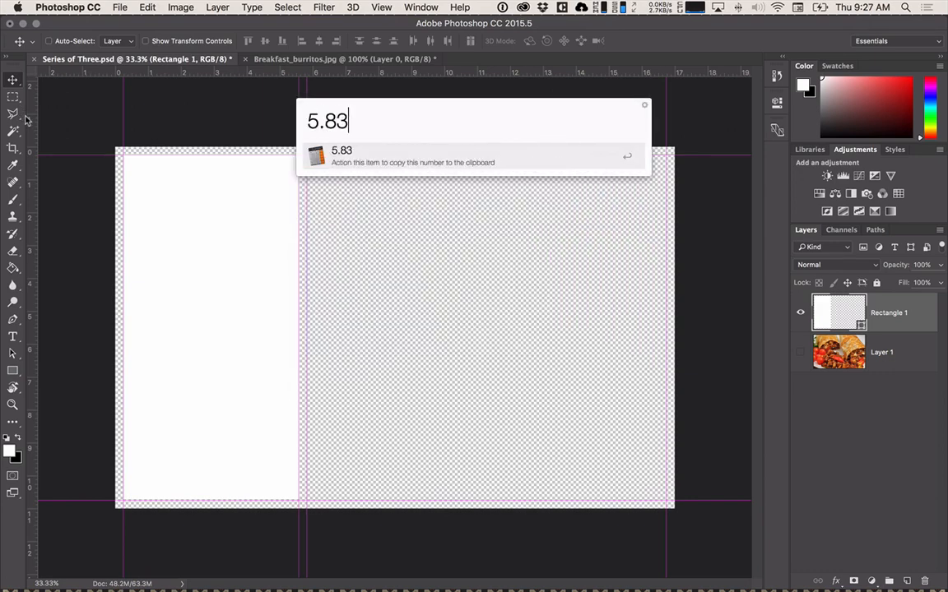
type("+5.33")
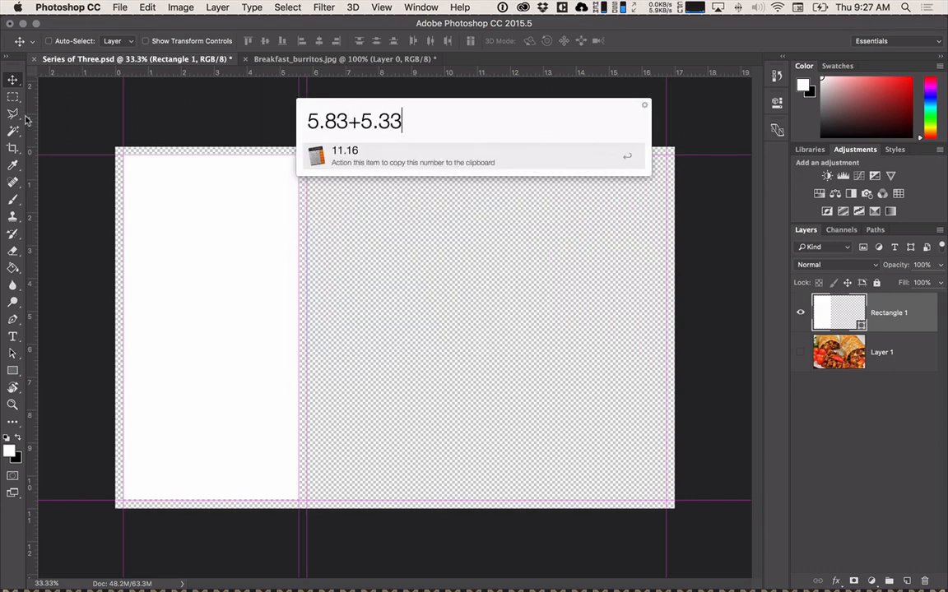
key("Return")
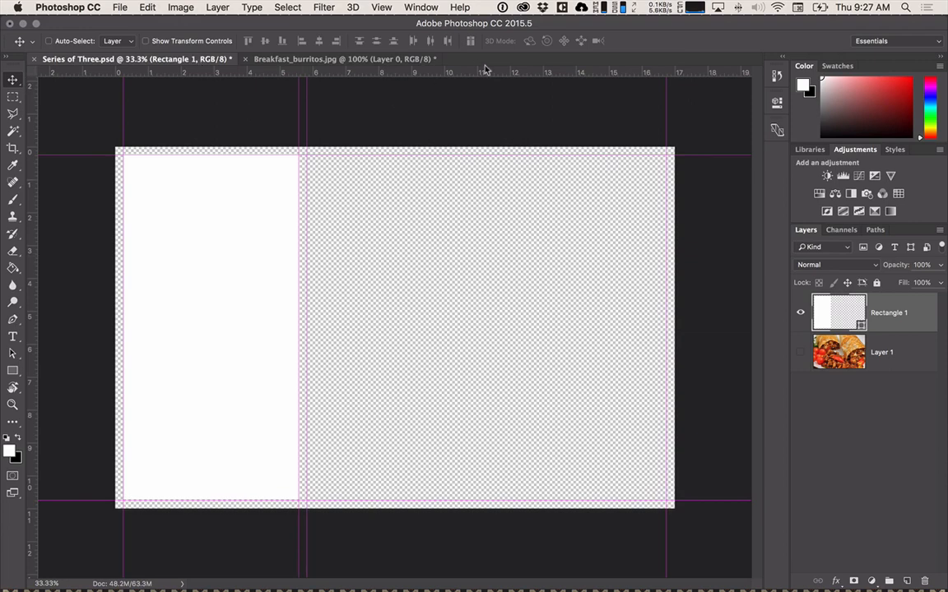
Add a vertical guide at 11.16 in for the second section's right edge, rechecking the sum 5.83+5.33 in the system launcher.
left_click(361, 6)
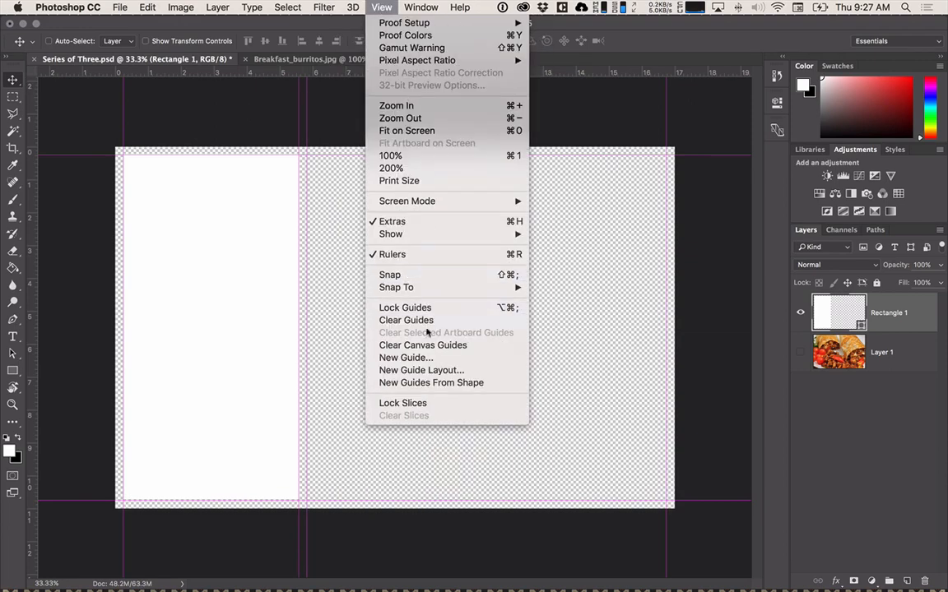
left_click(420, 358)
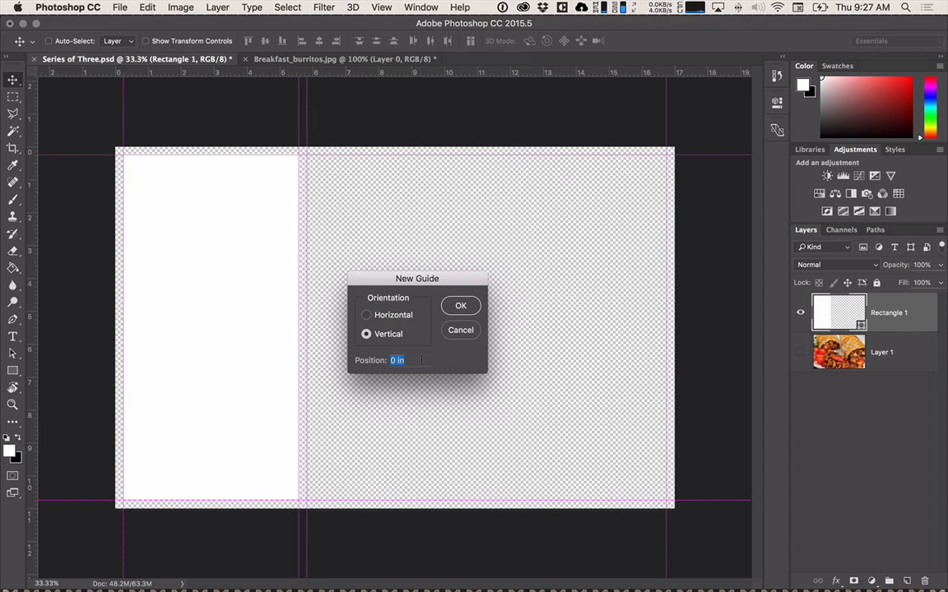
key("alt+space")
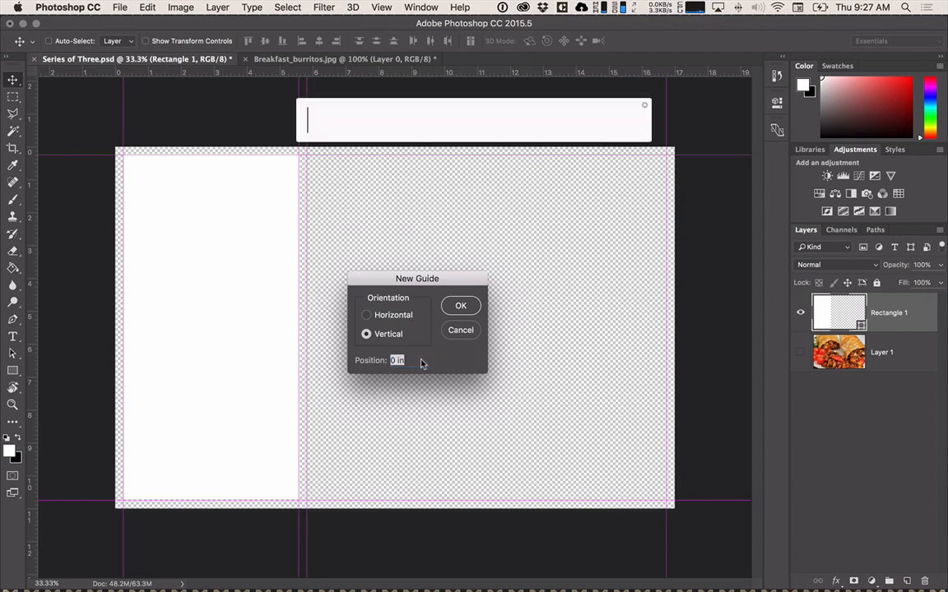
type("6")
key("BackSpace")
type("5.83+")
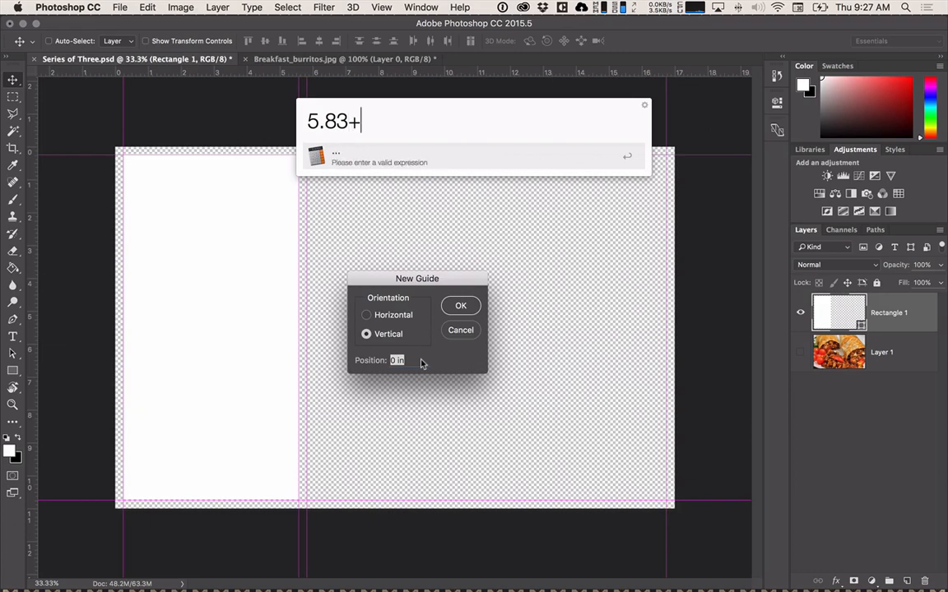
type("5.33")
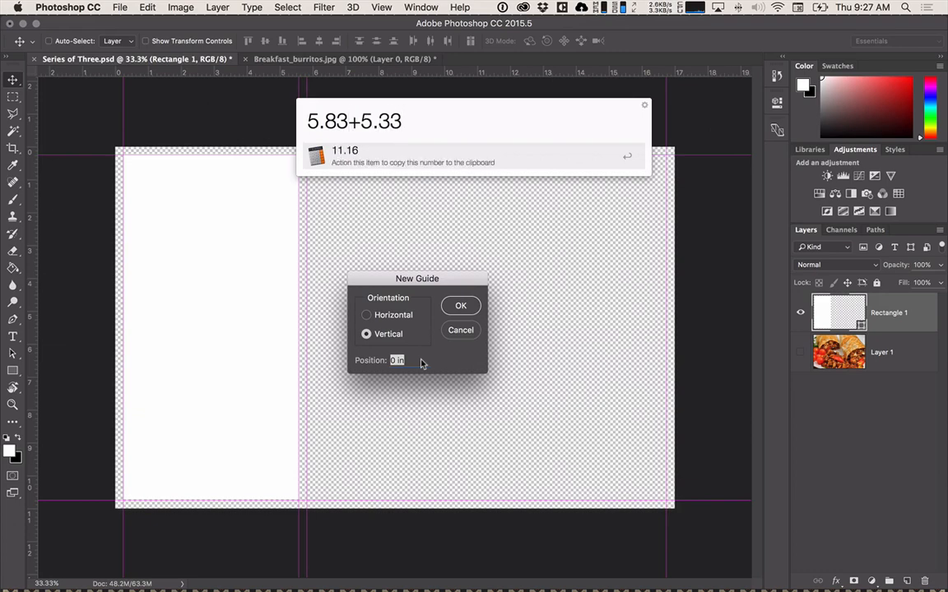
key("Escape")
type("11.16")
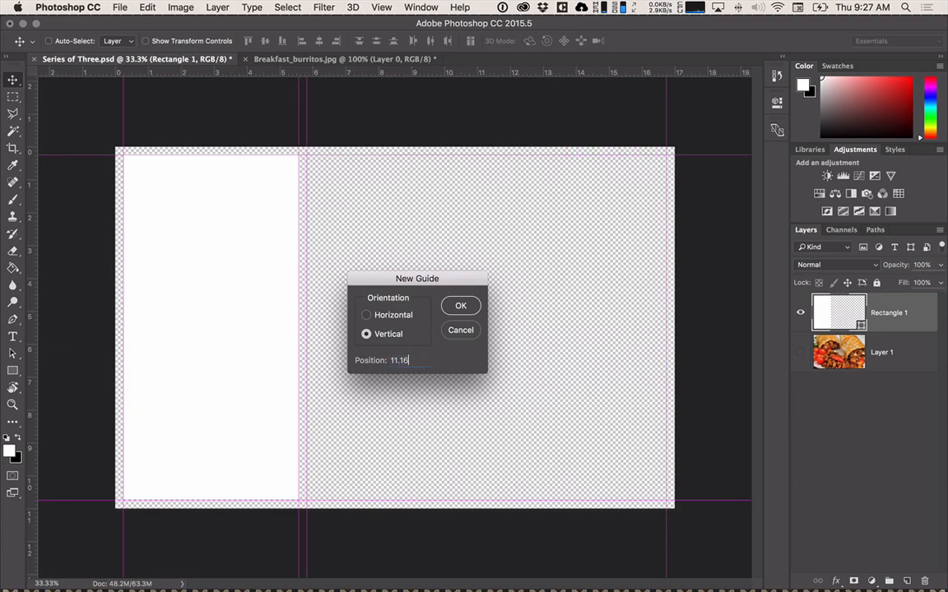
key("Return")
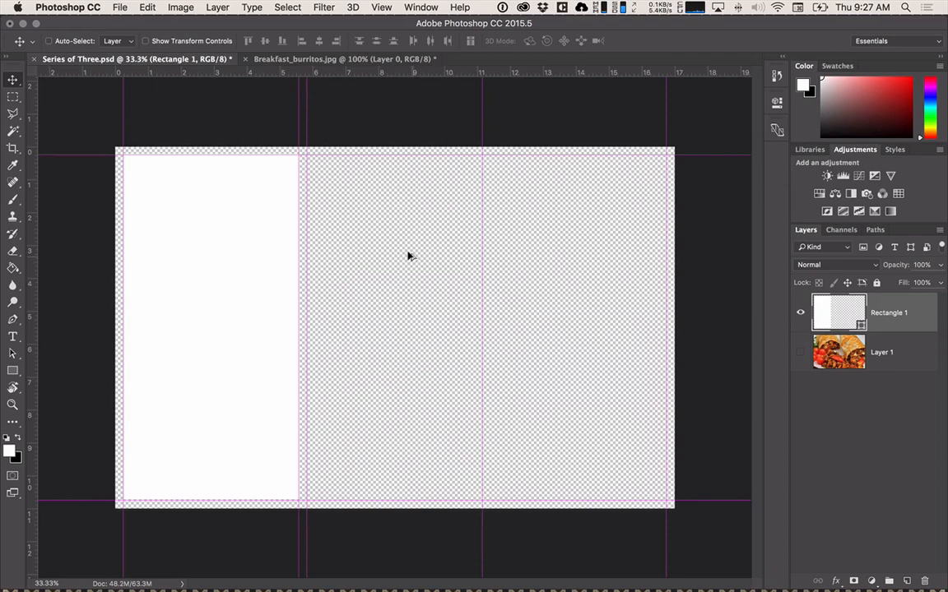
Calculate 11.16+.25 in the system launcher and add a vertical guide at the result to mark the end of the second gap.
key("alt+space")
type("11.16")
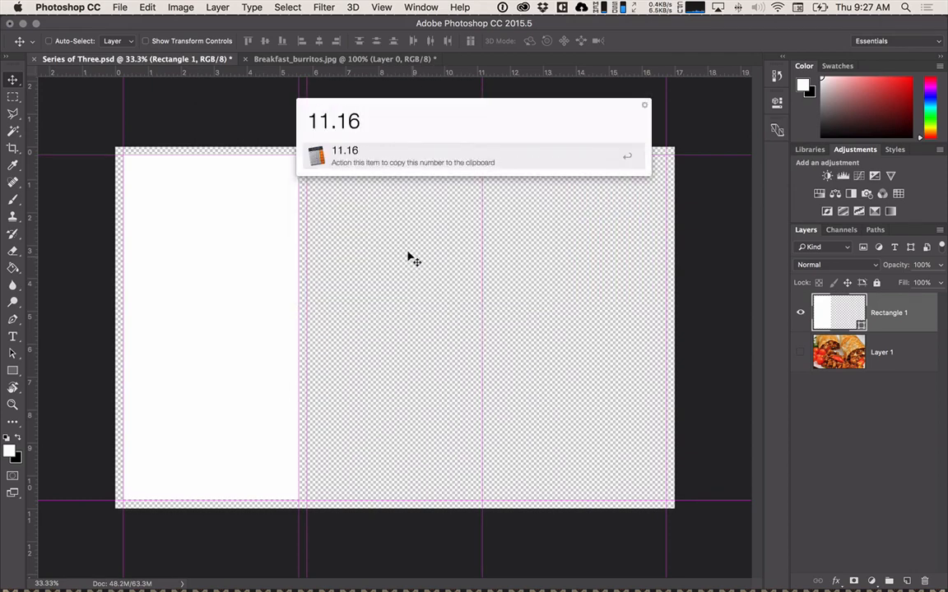
type("+.25")
key("Return")
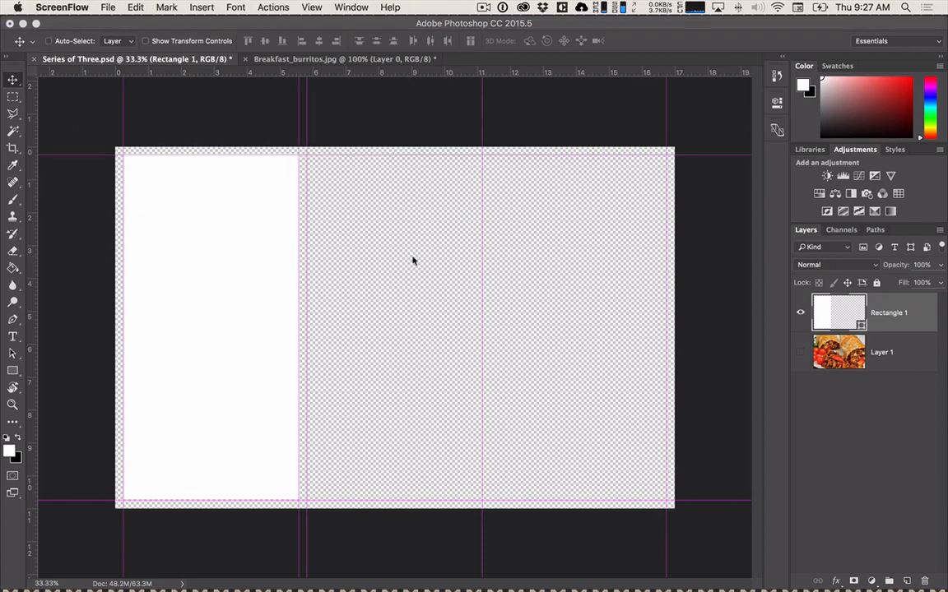
left_click(309, 7)
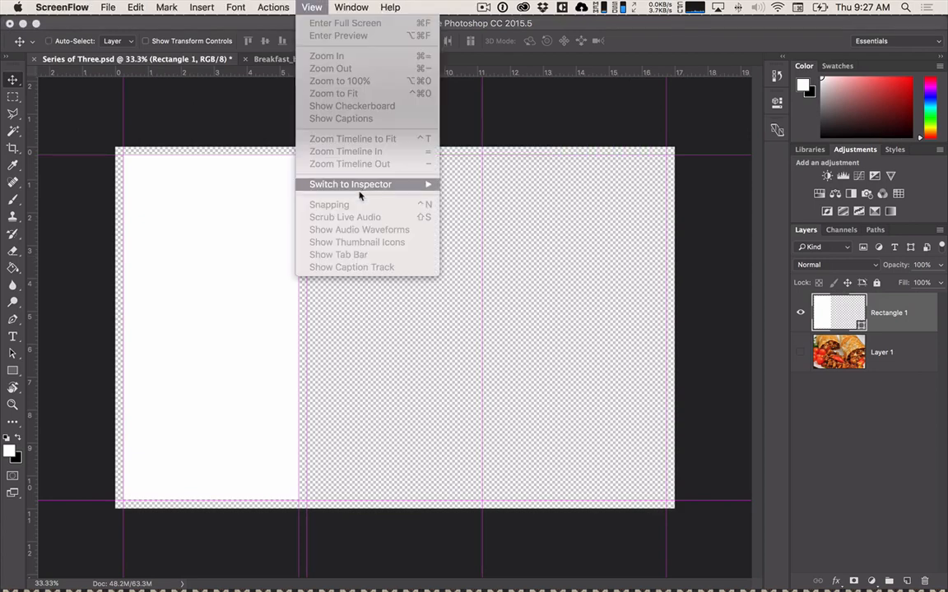
left_click(512, 293)
left_click(381, 8)
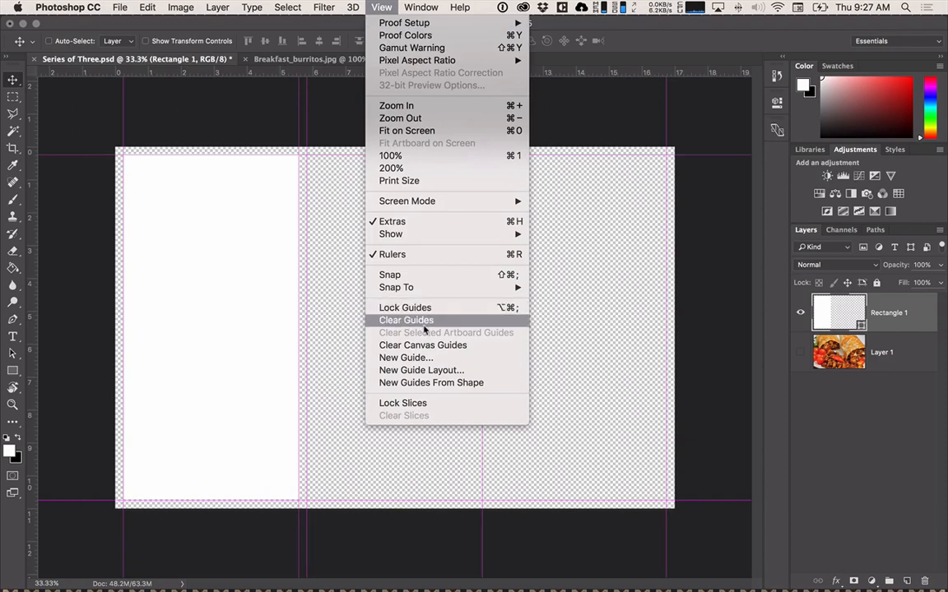
left_click(418, 357)
type("11.25")
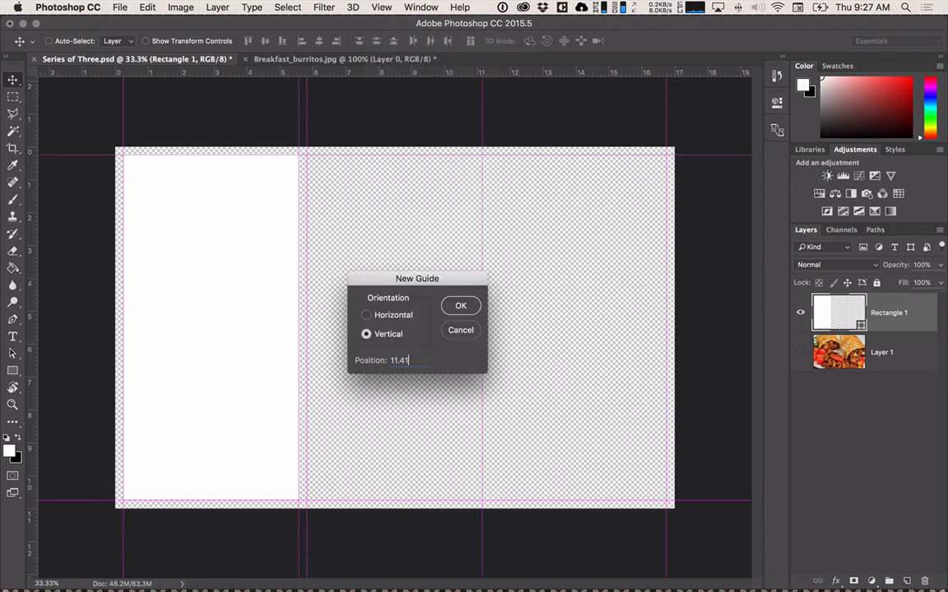
key("Return")
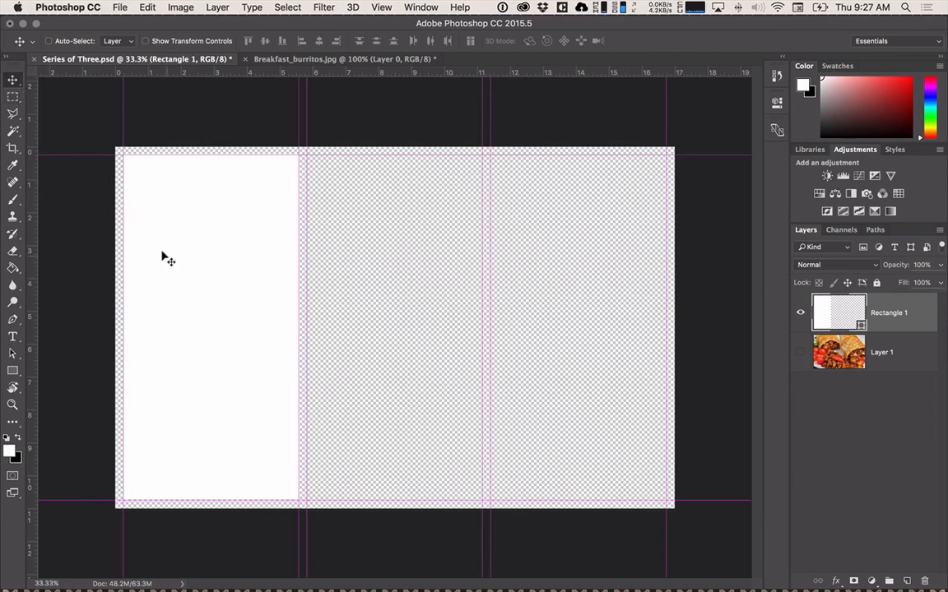
Duplicate the white rectangle twice, snapping the copies to the guides of the second and third sections.
left_click_drag(264, 288, 386, 290)
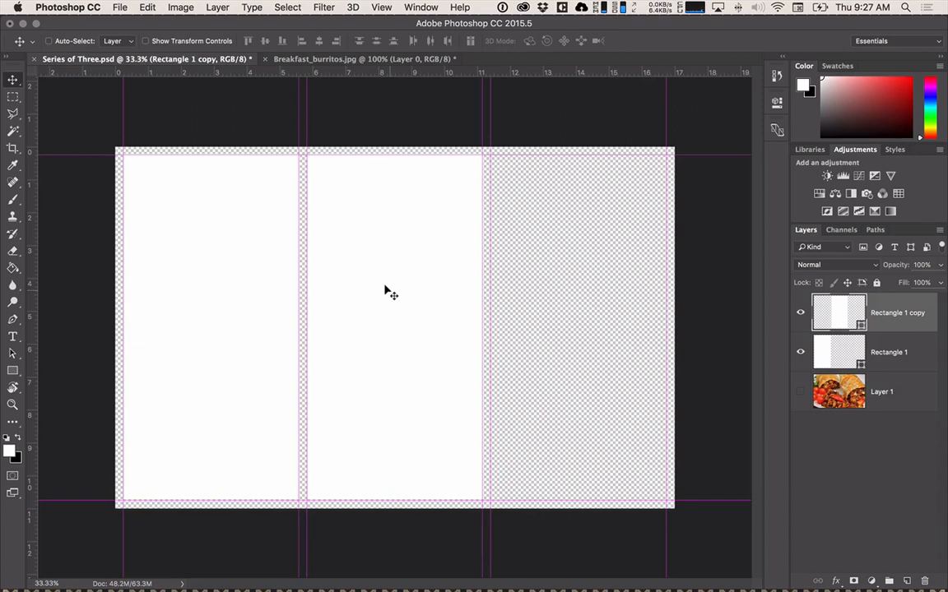
left_click_drag(385, 290, 605, 260)
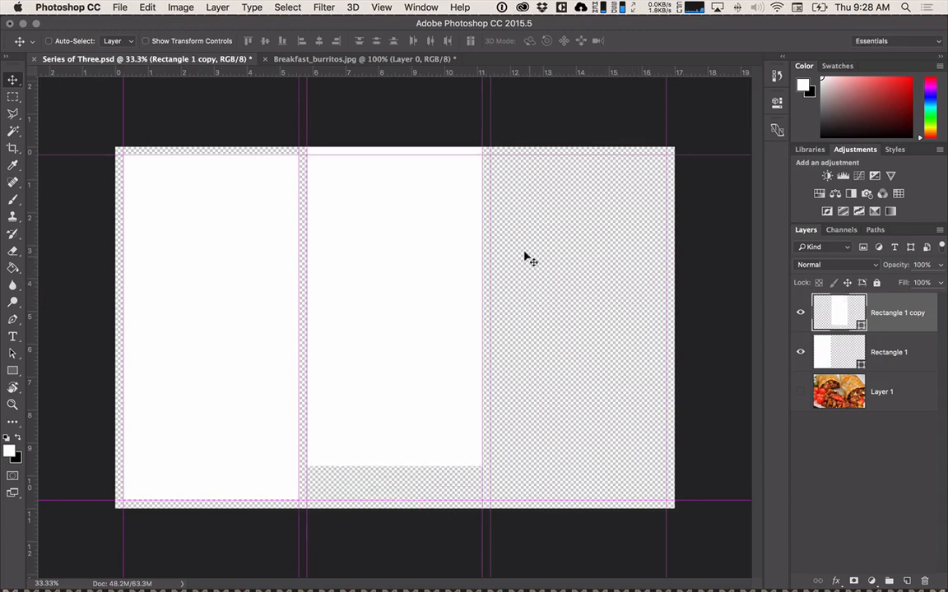
key("super+z")
left_click_drag(426, 262, 609, 222)
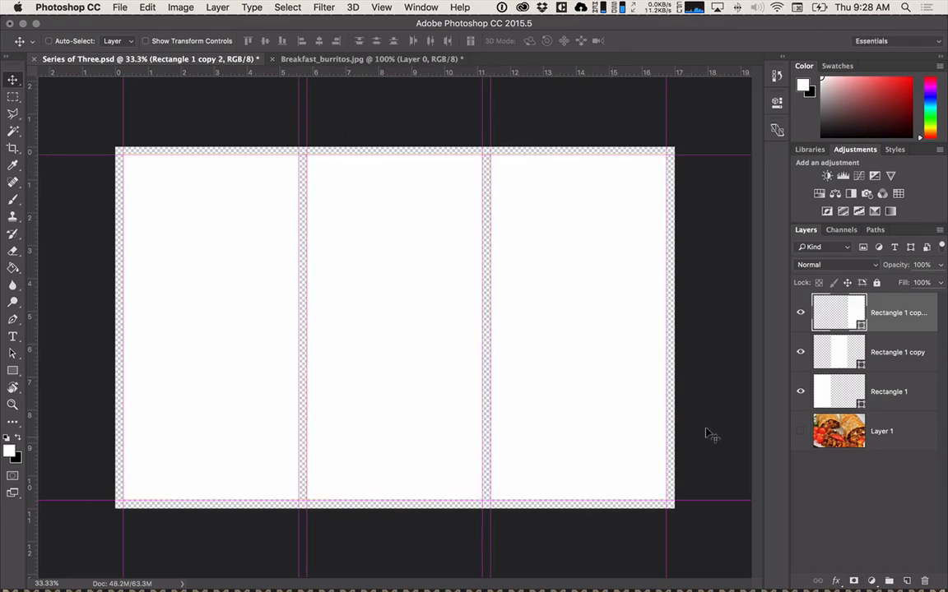
Merge the three white rectangle layers into one and create a new empty layer above it, leaving the new layer selected.
left_click(888, 389, "shift")
key("super+e")
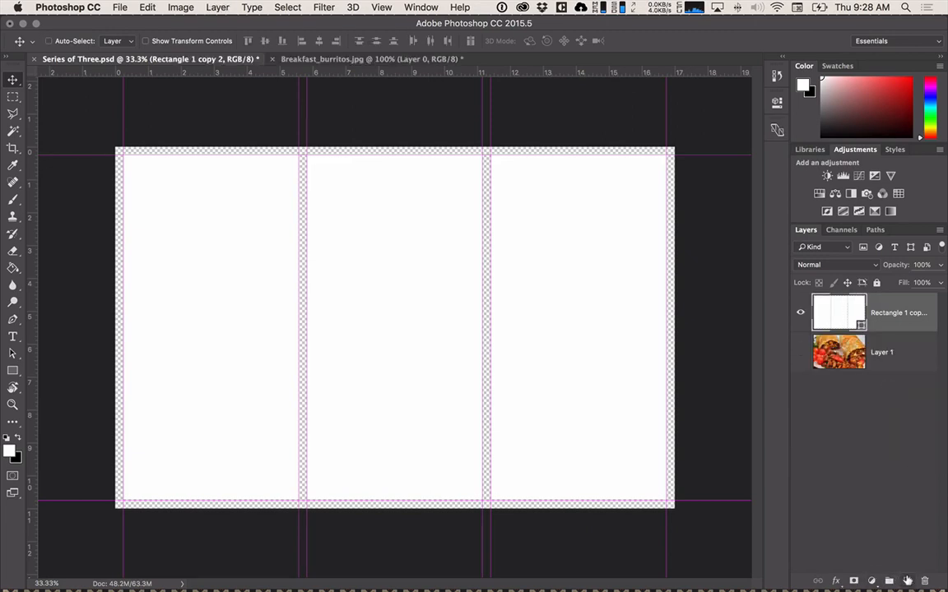
key("super+shift+alt+n")
left_click(874, 358)
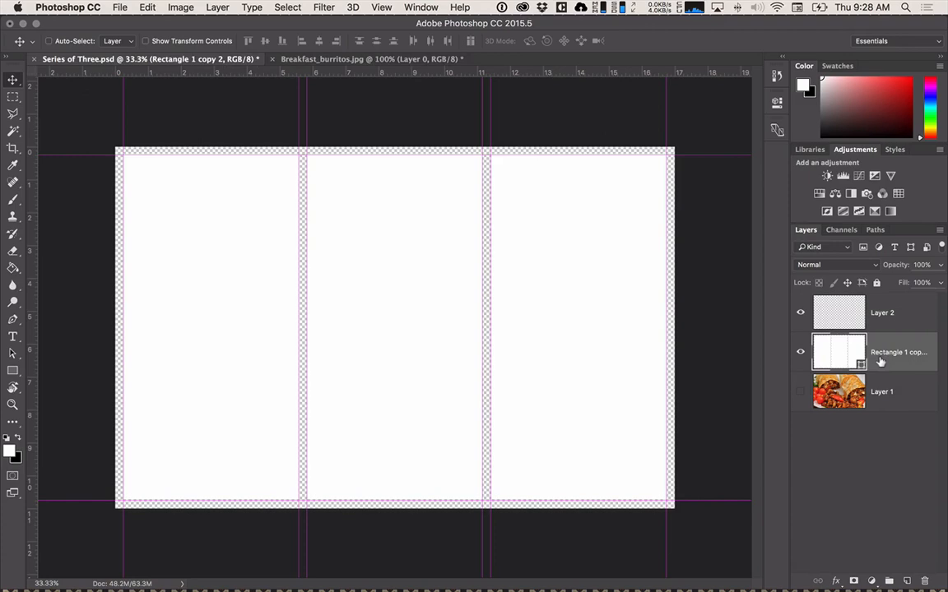
left_click(862, 315)
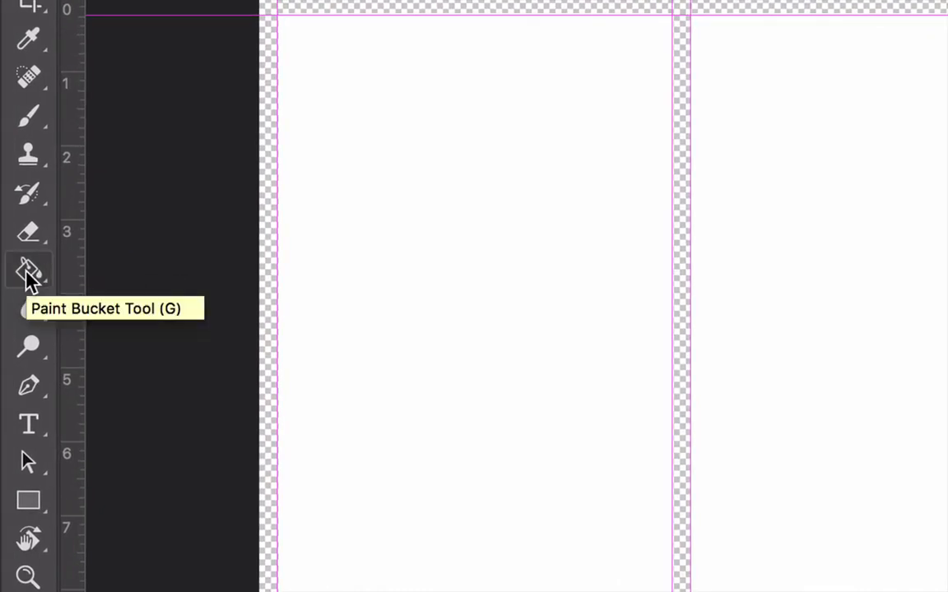
Fill the new empty layer with the white foreground color using the Paint Bucket tool.
left_click(28, 276)
left_click(83, 275)
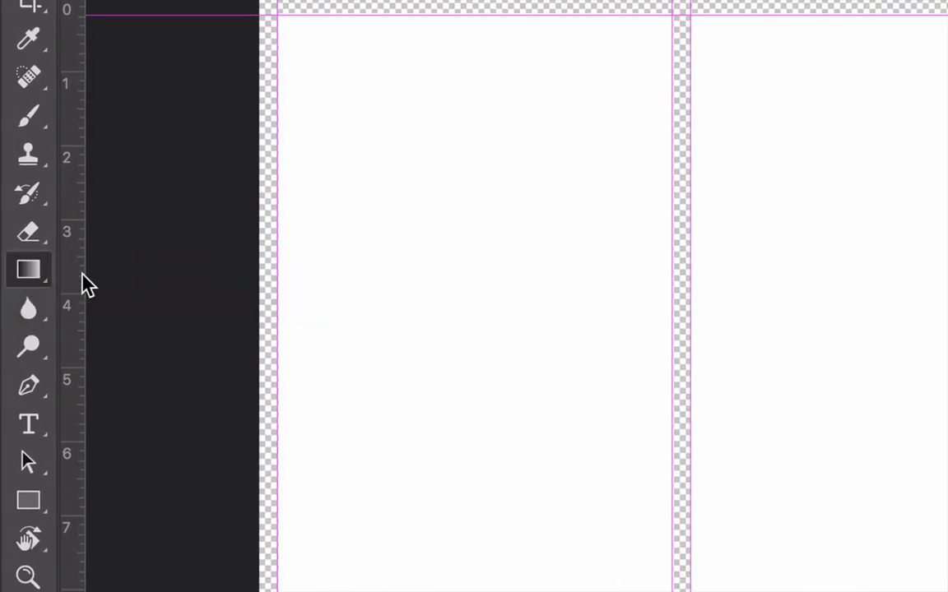
left_click(36, 280)
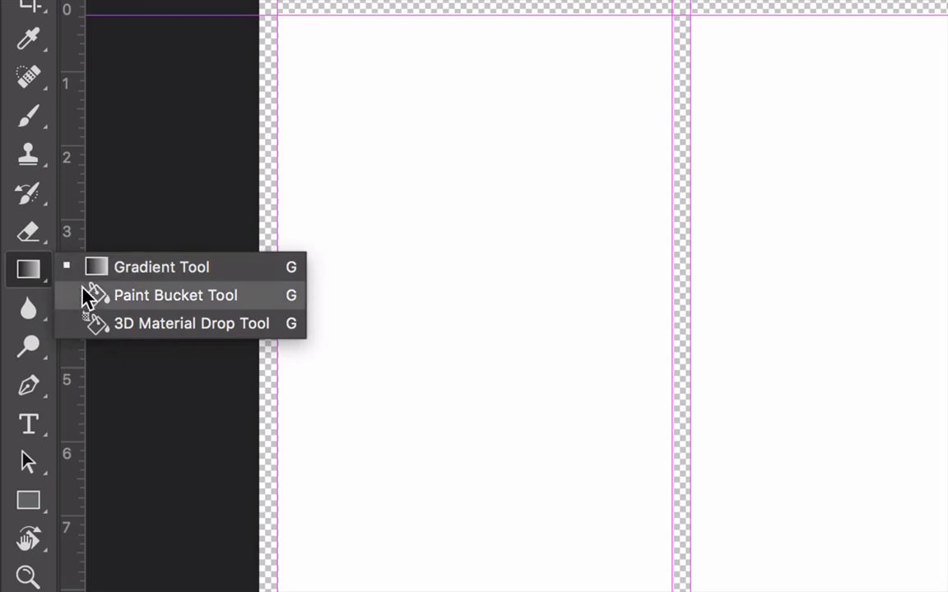
left_click(83, 296)
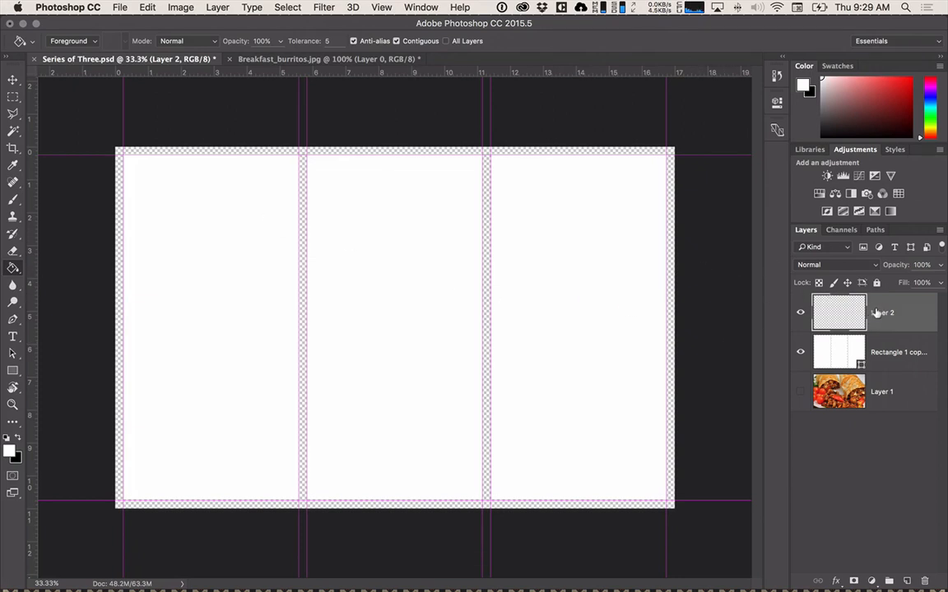
left_click(484, 258)
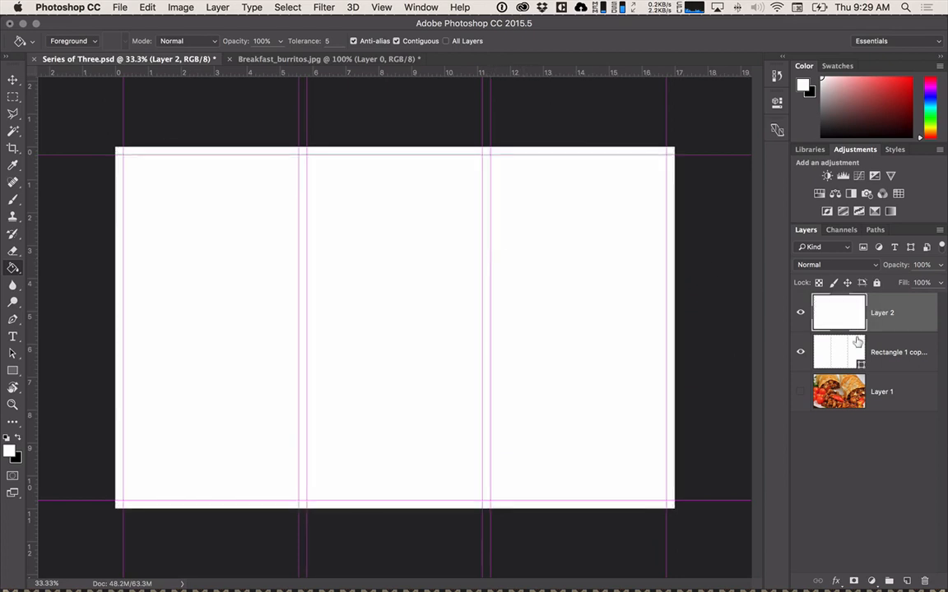
Rasterize the merged white rectangles layer.
left_click(883, 343)
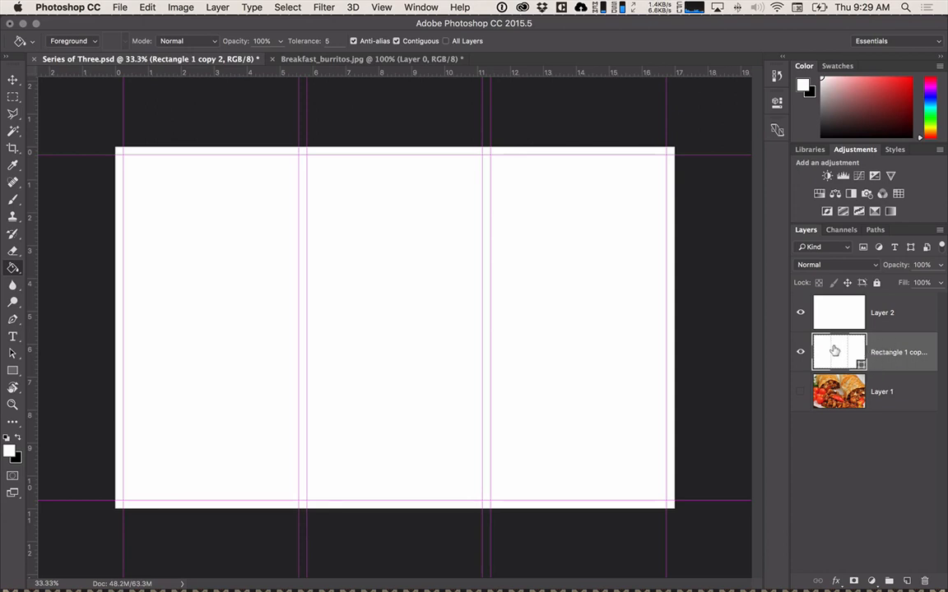
right_click(837, 354)
left_click(888, 362)
right_click(888, 362)
left_click(804, 213)
Hide the white-filled Layer 2 and select the transparent border and gaps around the rectangles with the Magic Wand.
left_click(799, 315)
key("w")
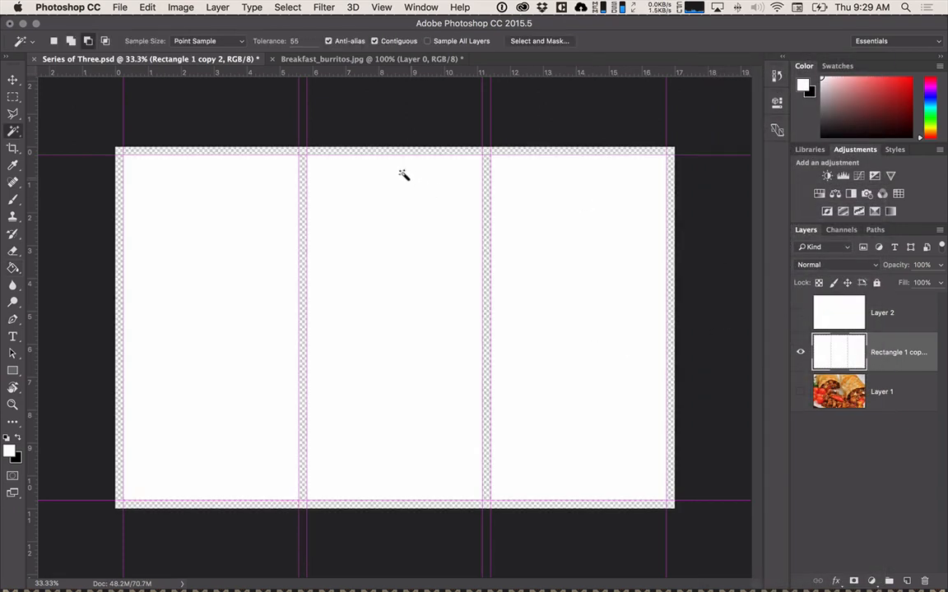
left_click(371, 152)
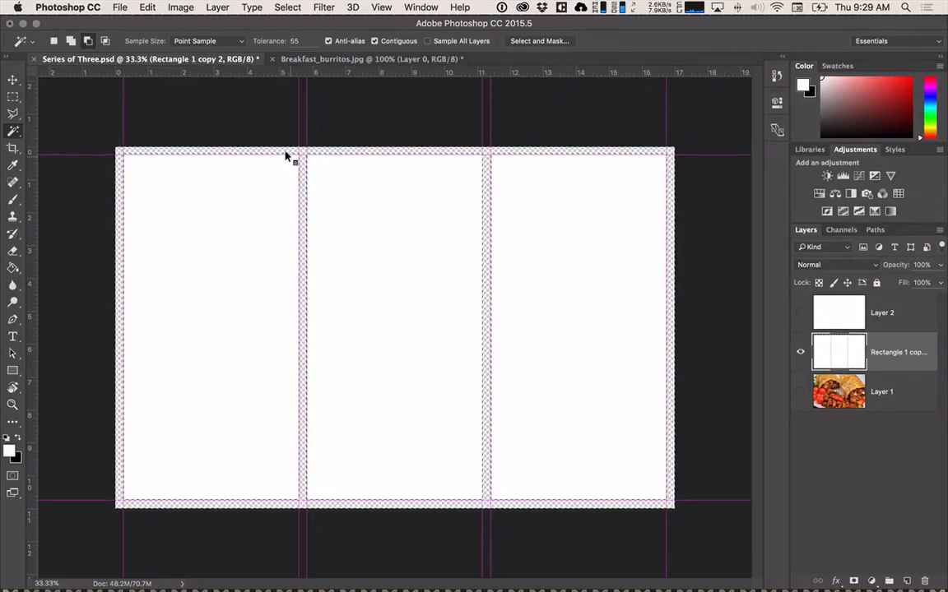
Show Layer 2 again and add a layer mask to it from the border selection.
left_click(839, 311)
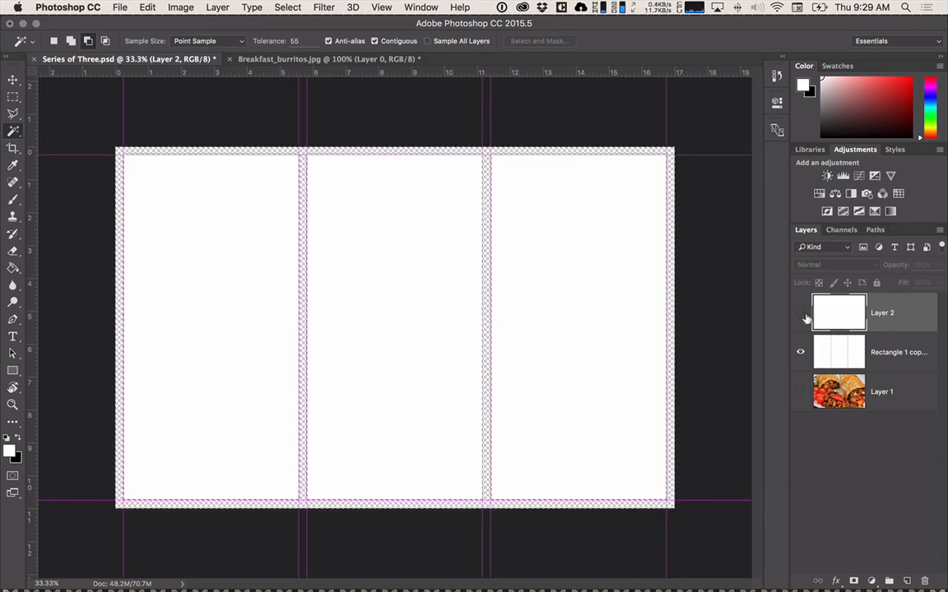
left_click(798, 311)
left_click(853, 580)
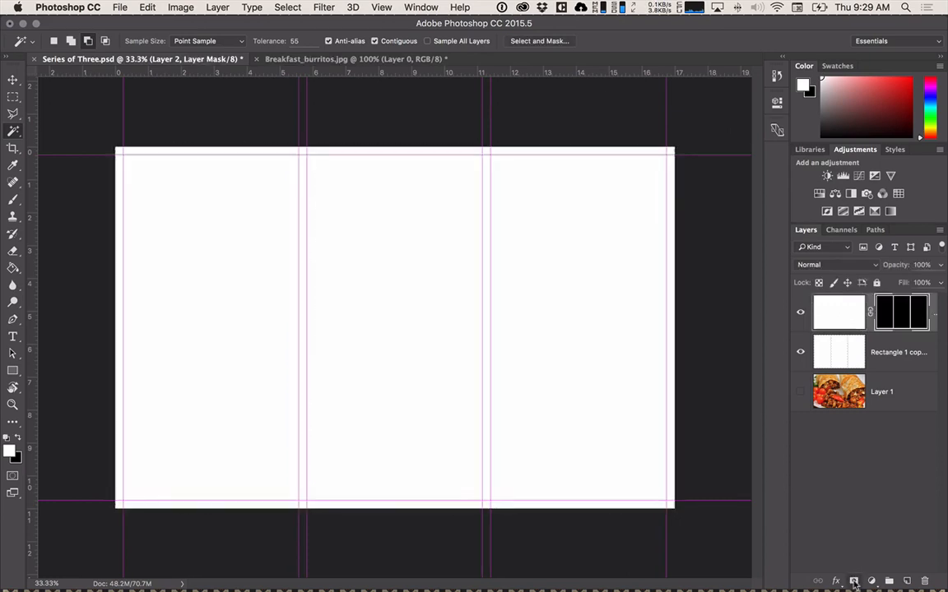
Hide the white rectangles layer and show the burrito photo layer beneath the masked frame.
left_click(799, 352)
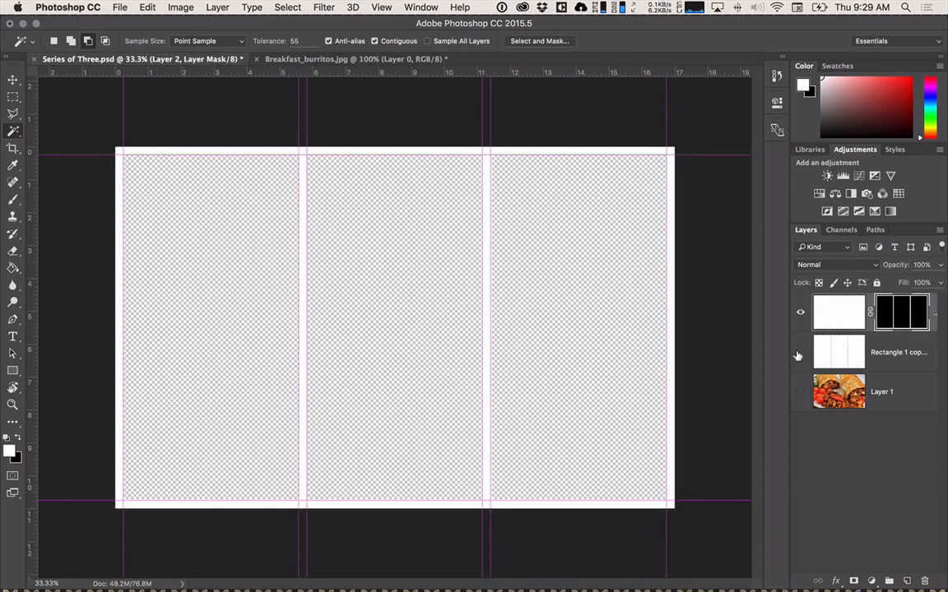
left_click(800, 392)
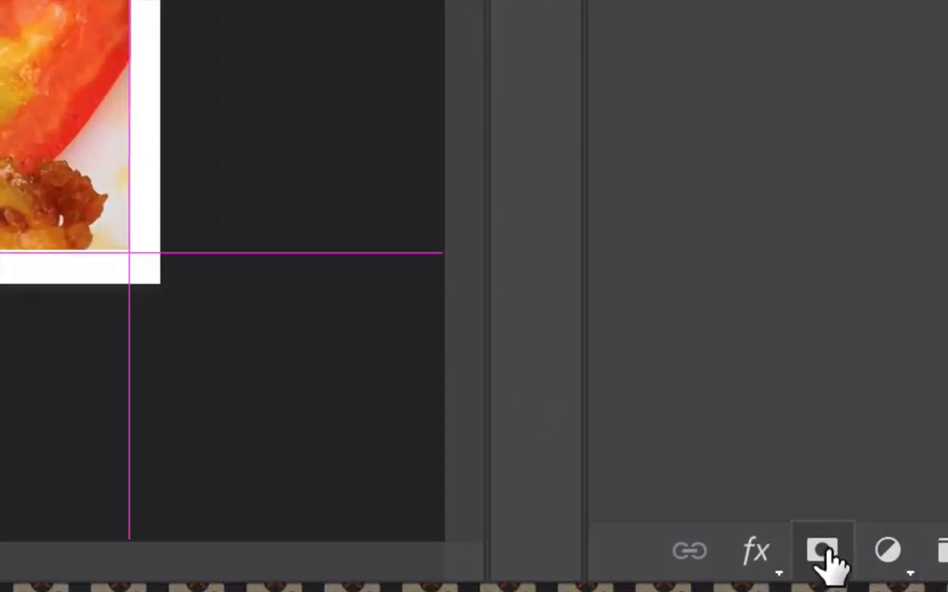
left_click(825, 558)
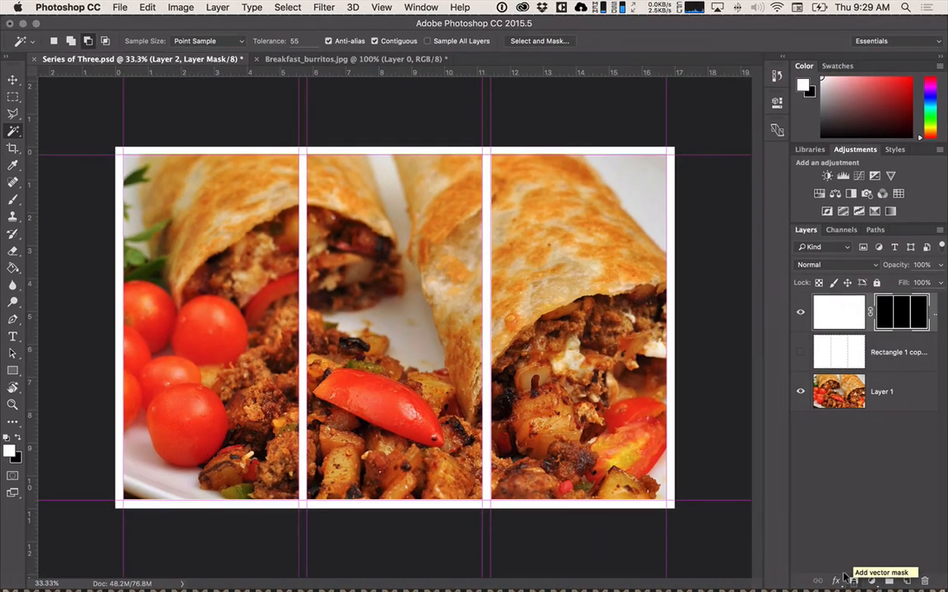
Examine the available Layer Mask commands and search the help for "layer", leaving the mask unchanged.
left_click(218, 6)
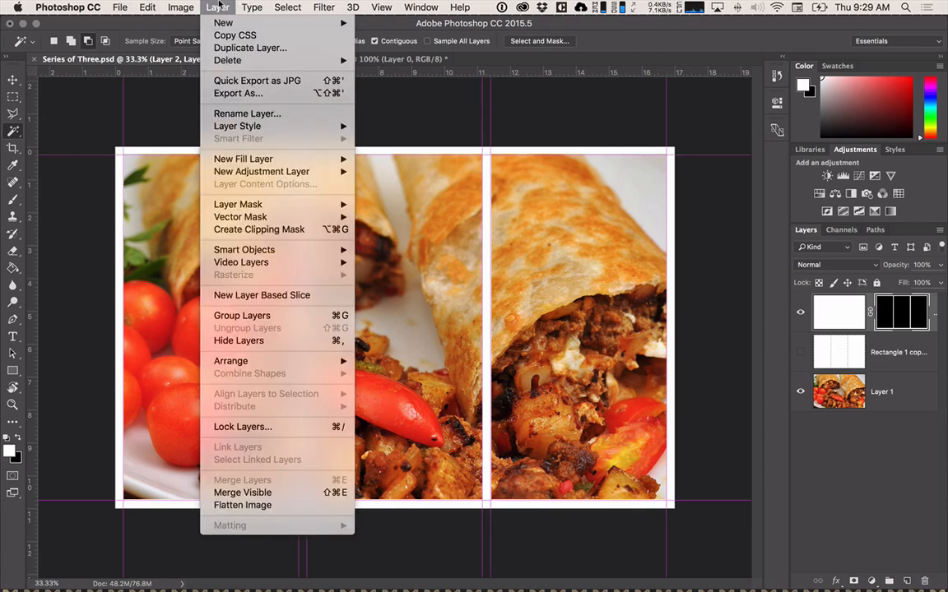
mouse_move(222, 208)
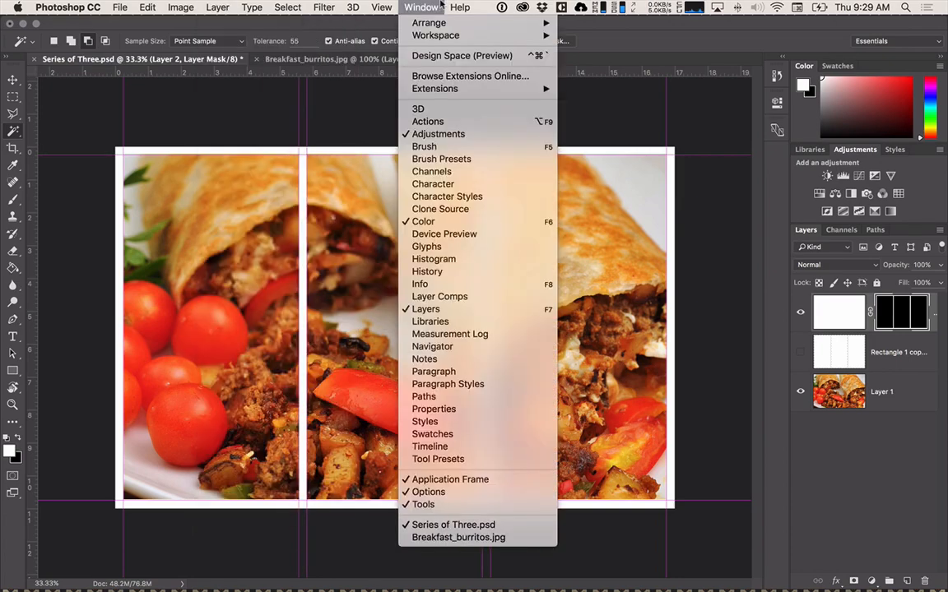
mouse_move(459, 8)
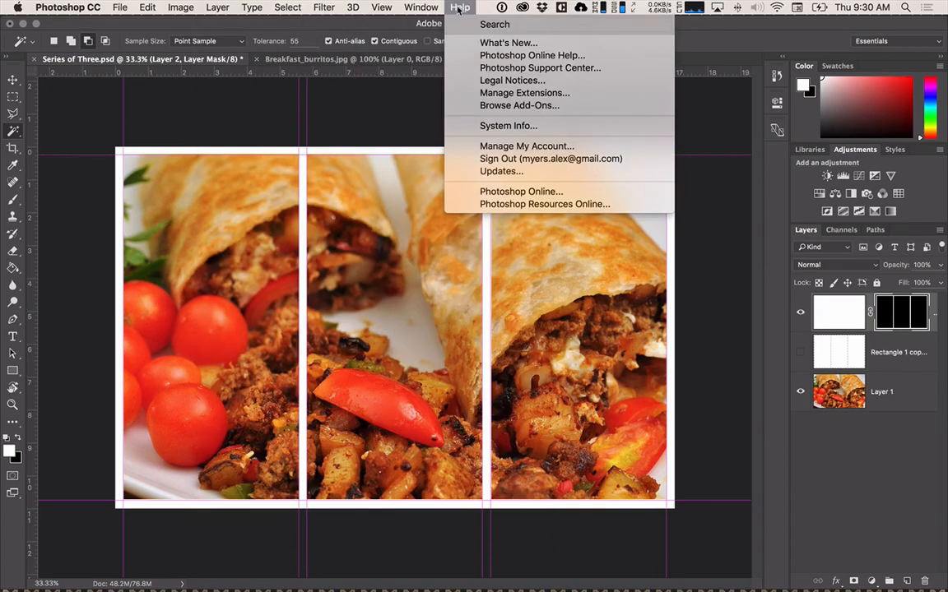
type("layer")
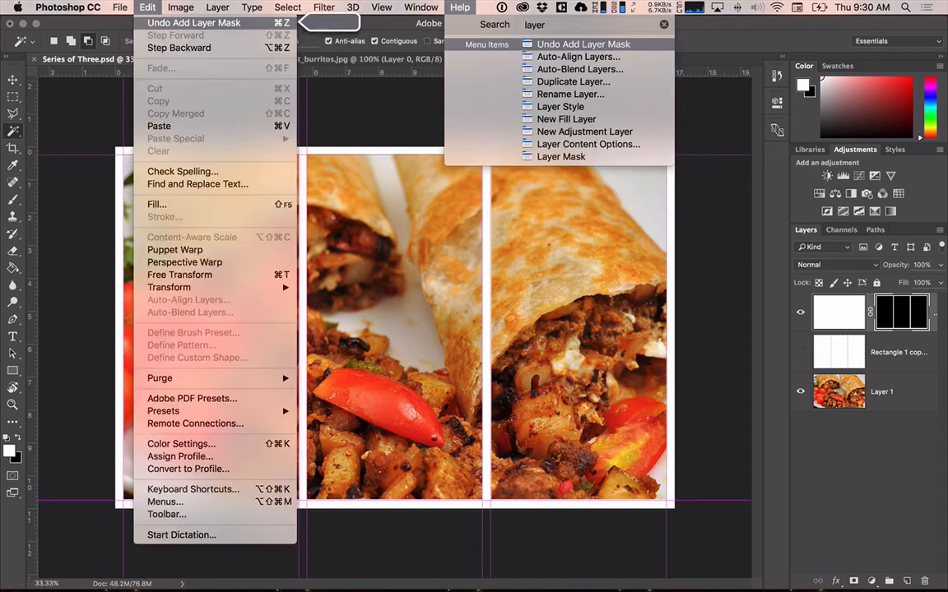
key("Down")
key("Up")
key("Down")
key("Down")
key("Down")
key("Down")
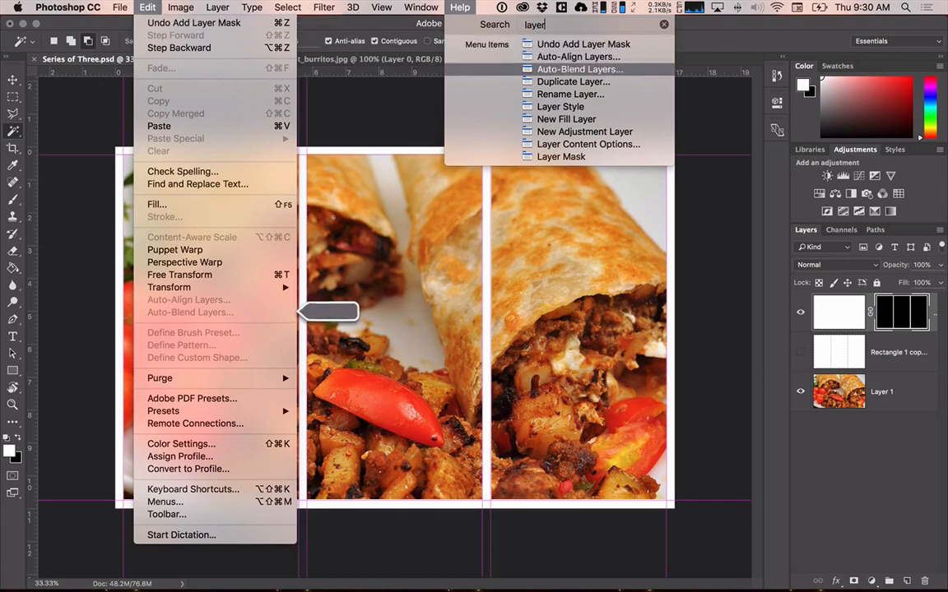
key("Down")
key("Down")
key("Down")
key("Down")
key("Down")
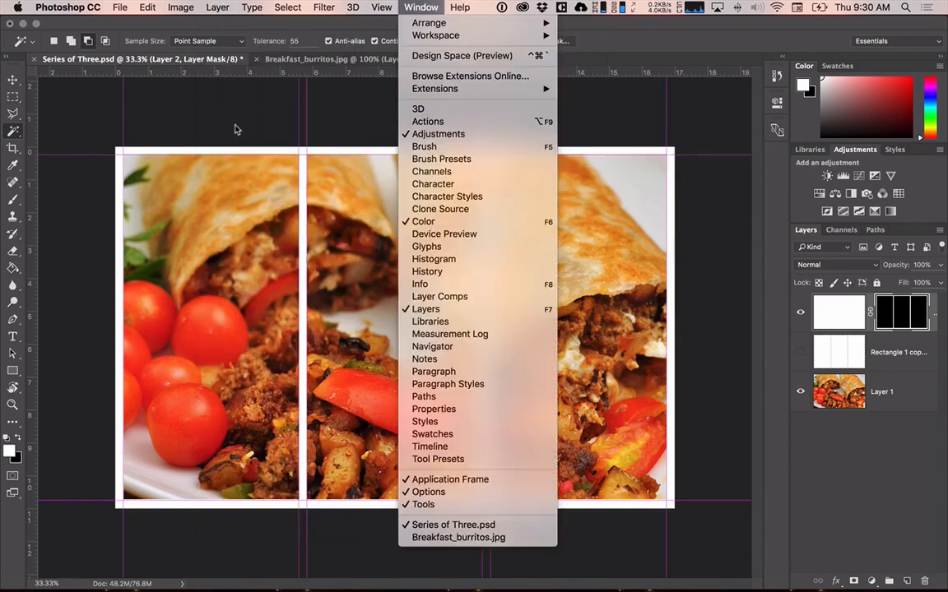
mouse_move(216, 7)
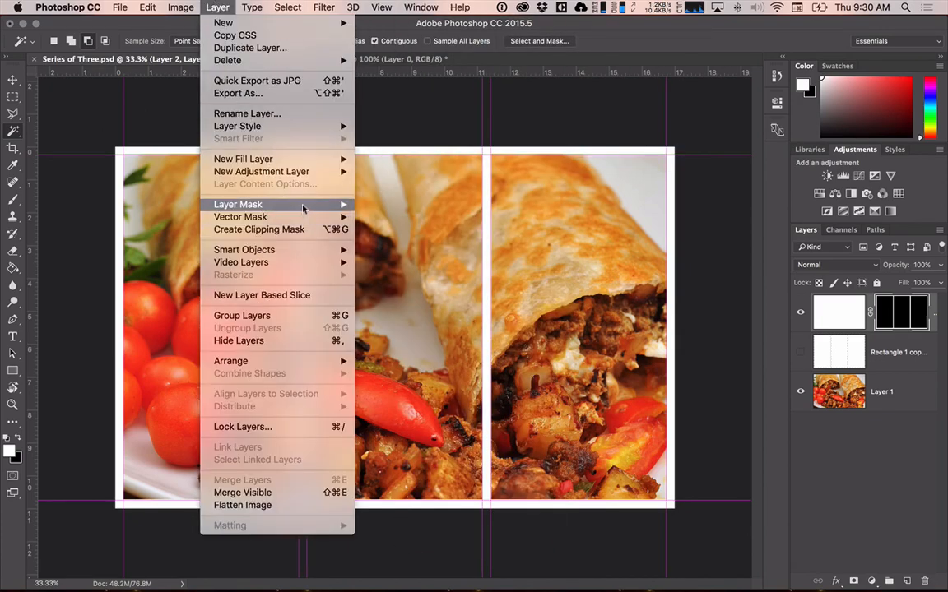
mouse_move(271, 204)
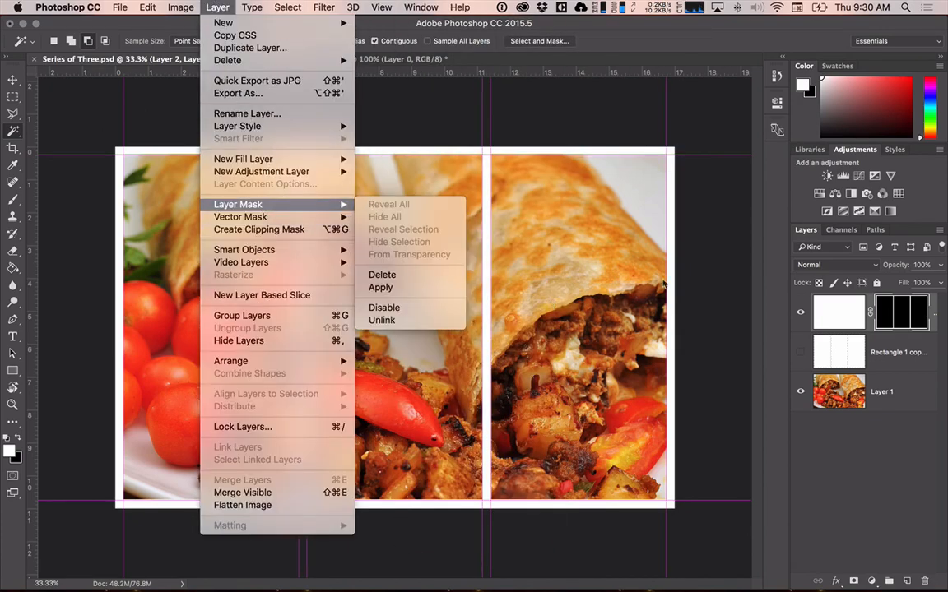
left_click(866, 446)
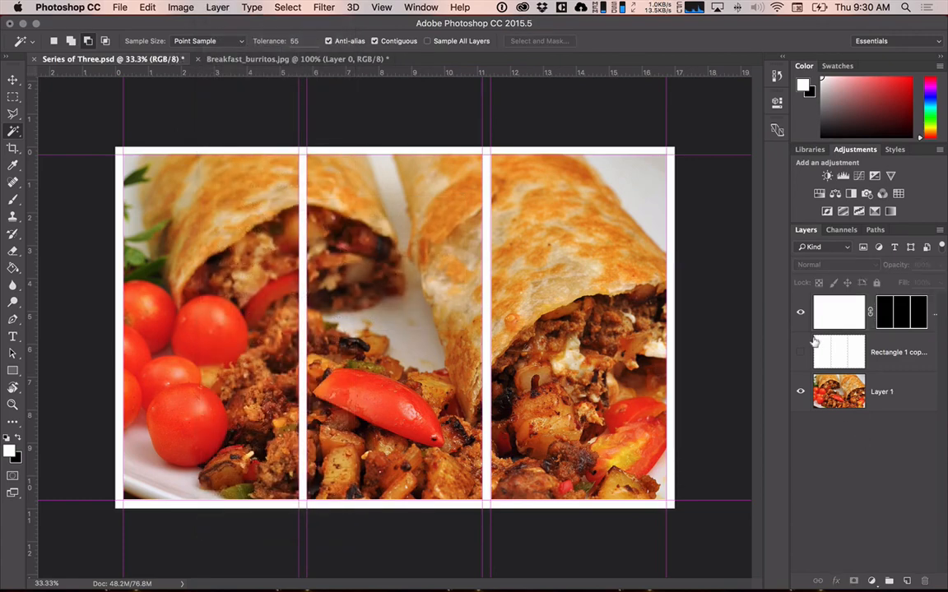
Rename the hidden white rectangles layer as "layer-mask-template".
left_click(865, 352)
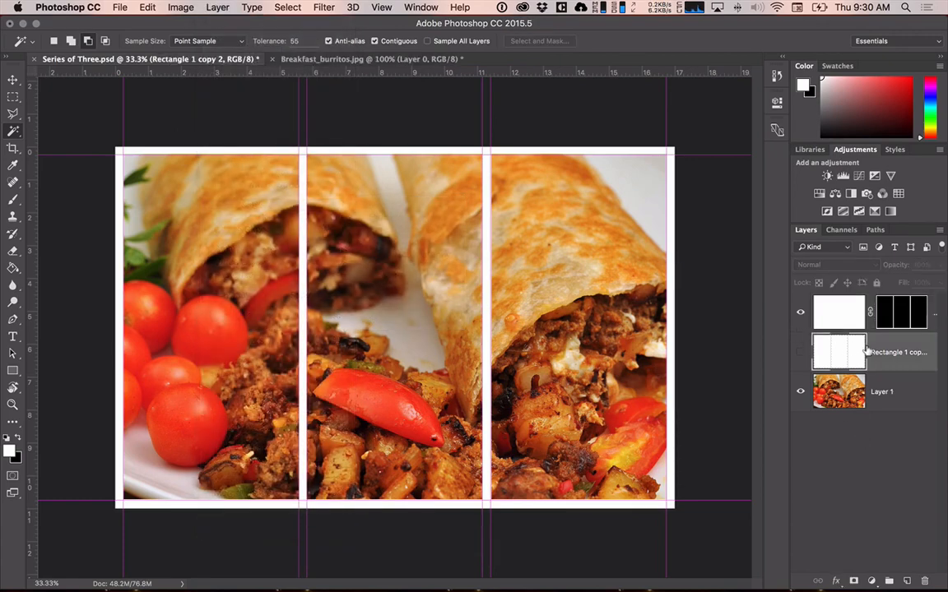
double_click(873, 351)
type("layer-mask-template")
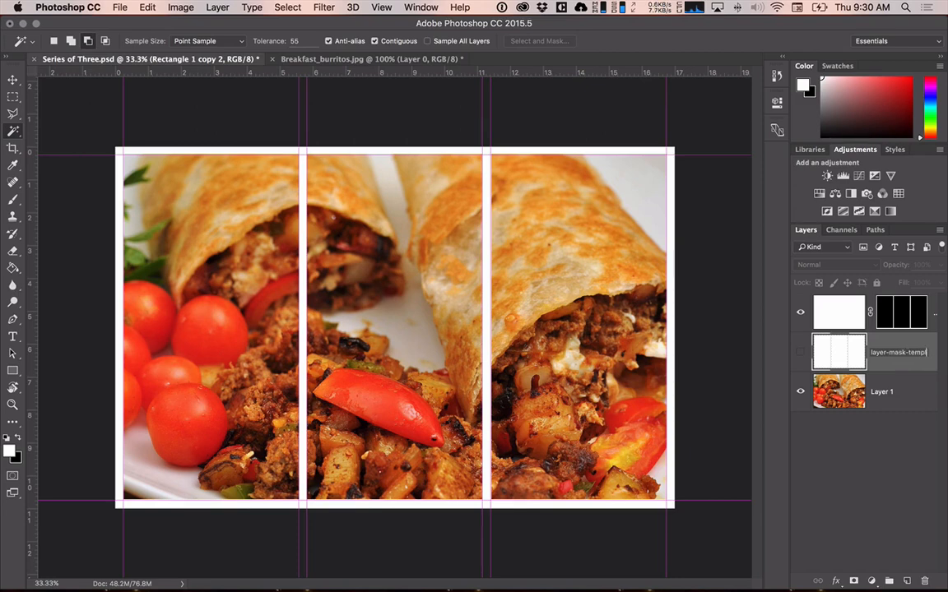
key("Return")
Rename the photo layer as "burritos".
double_click(873, 393)
type("b")
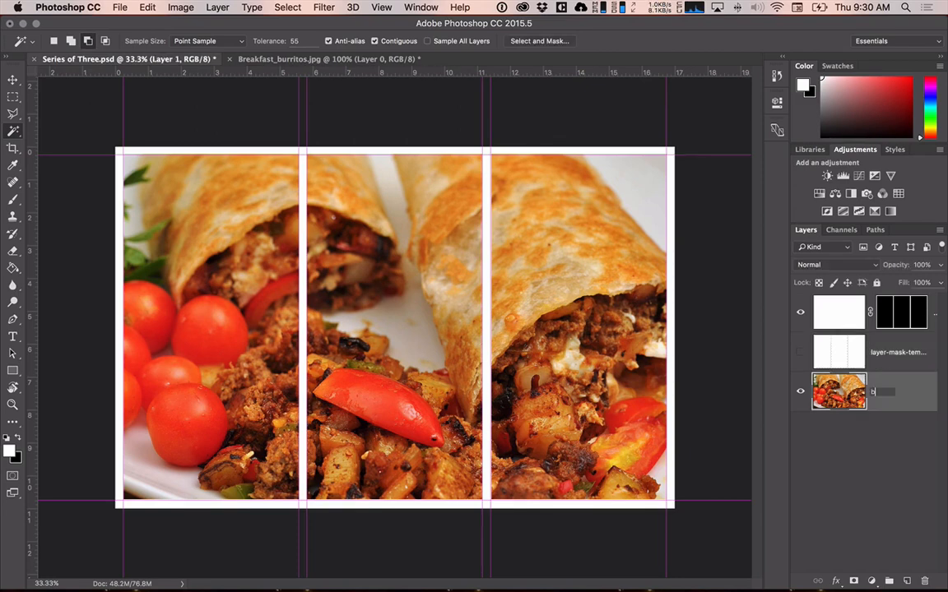
type("urritos")
key("Return")
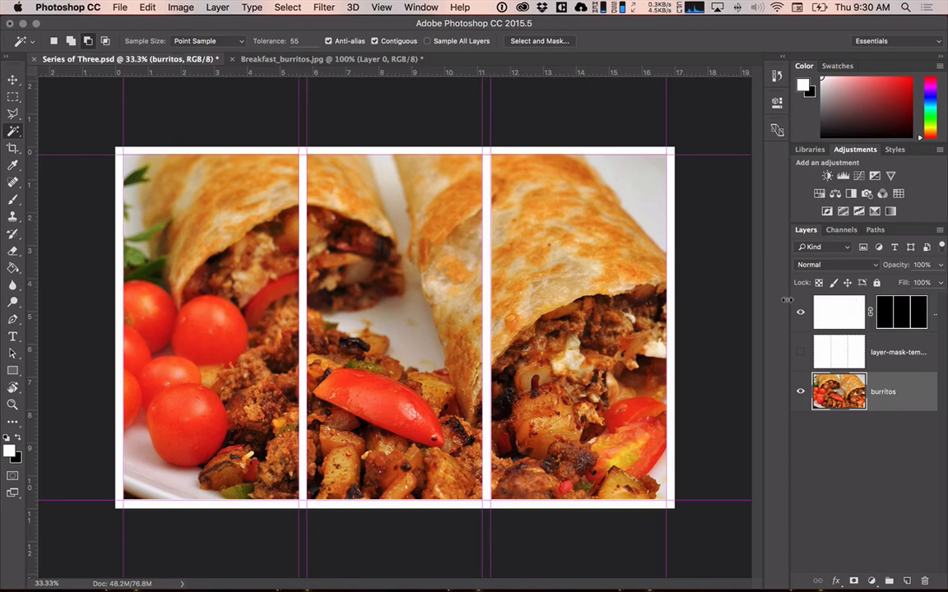
Widen the layer list area and rename the masked white layer as "Main Layer Mask".
left_click_drag(789, 300, 720, 301)
double_click(905, 313)
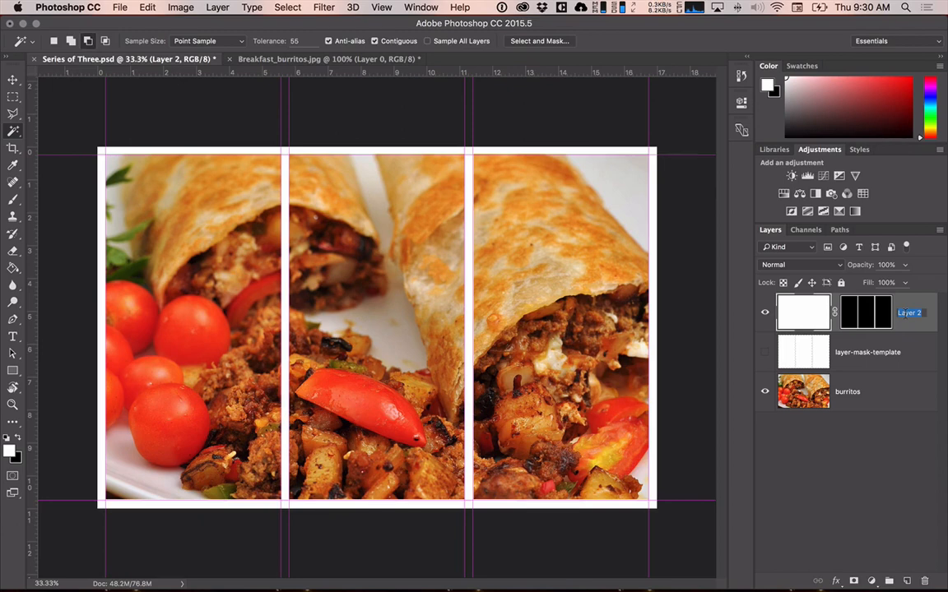
type("Main Layer")
key("Return")
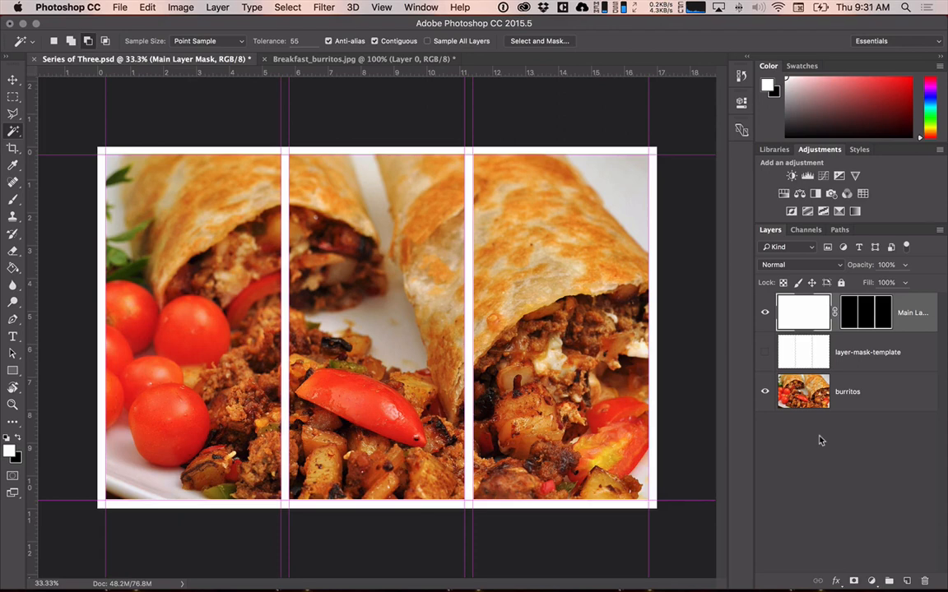
Try drawing a white circle about 4418 px wide over the photo with the Ellipse tool, and undo it.
left_click(13, 372)
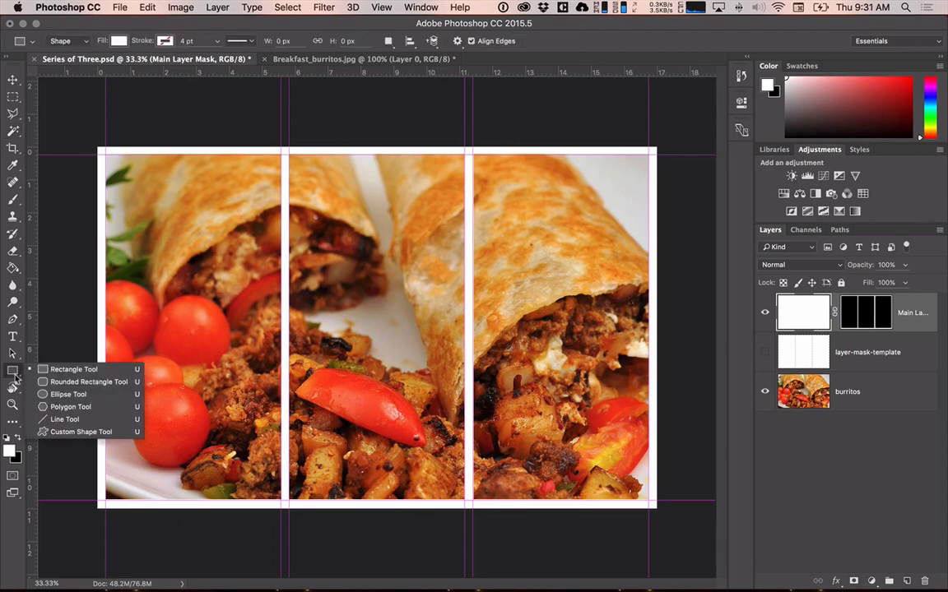
left_click(73, 395)
left_click_drag(199, 235, 471, 497)
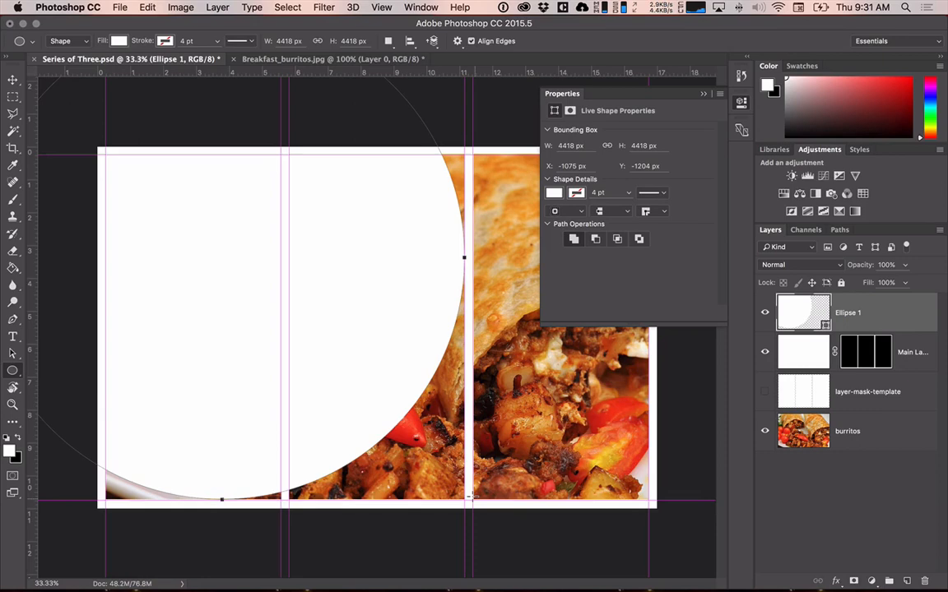
key("super+z")
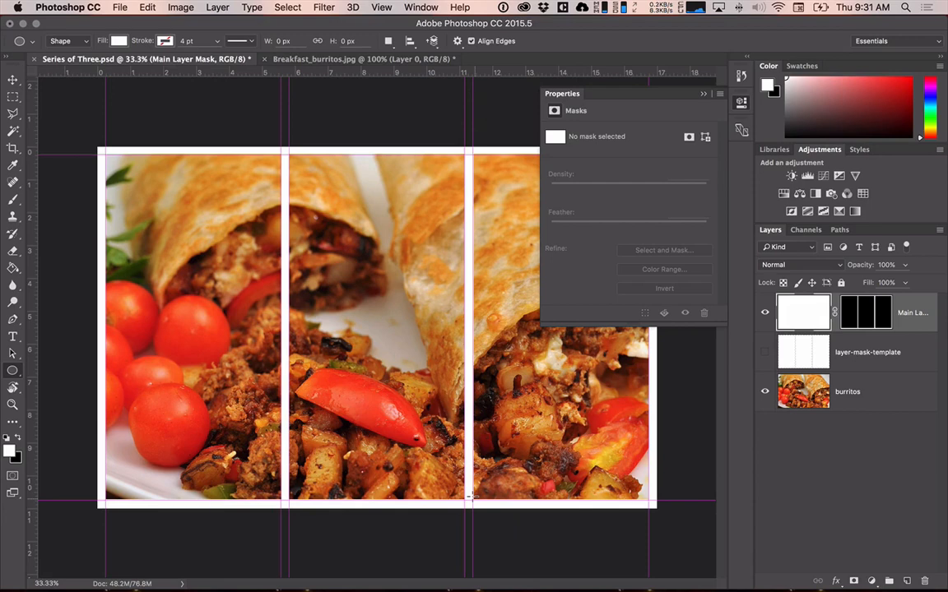
left_click(704, 93)
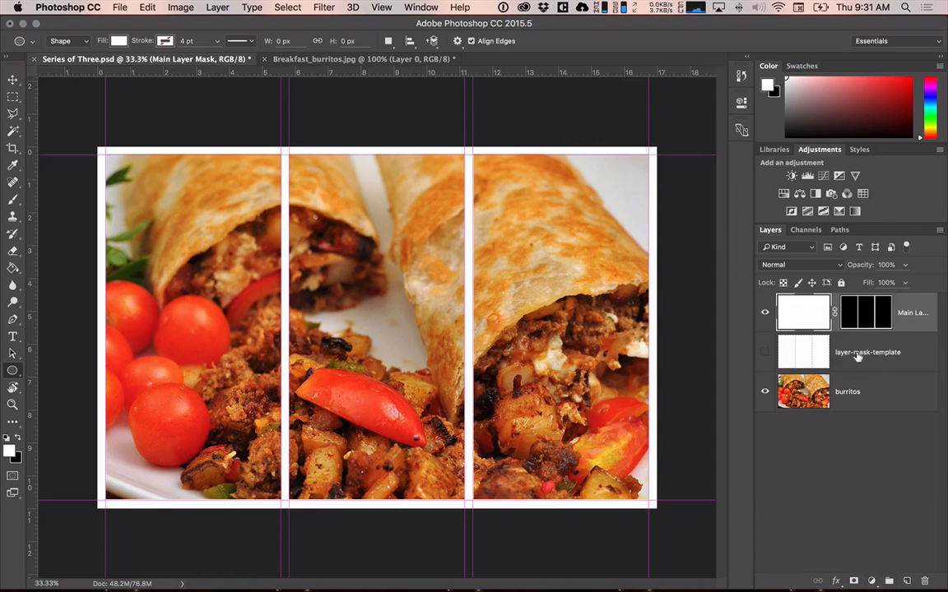
Create a new layer group and name it "Layer Mask".
left_click(889, 584)
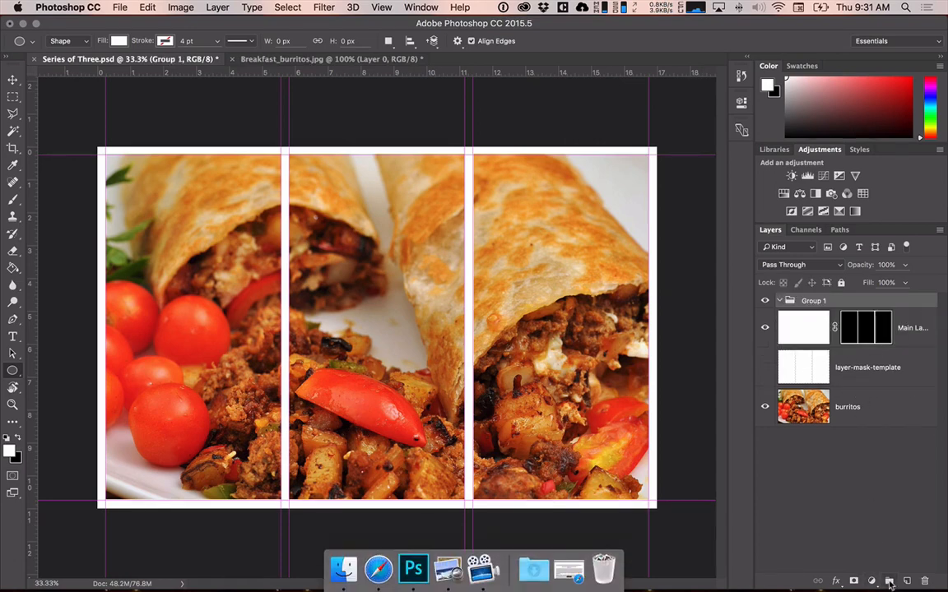
double_click(813, 301)
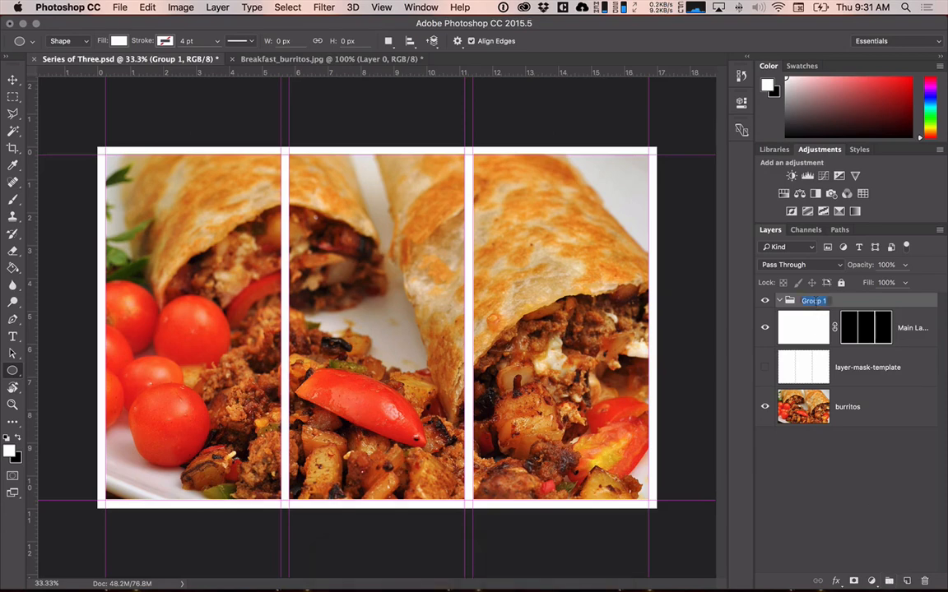
type("Layer Mask")
key("Return")
Move the Main Layer Mask and layer-mask-template layers into the Layer Mask group, leaving the group expanded.
left_click(809, 337)
left_click(806, 366, "shift")
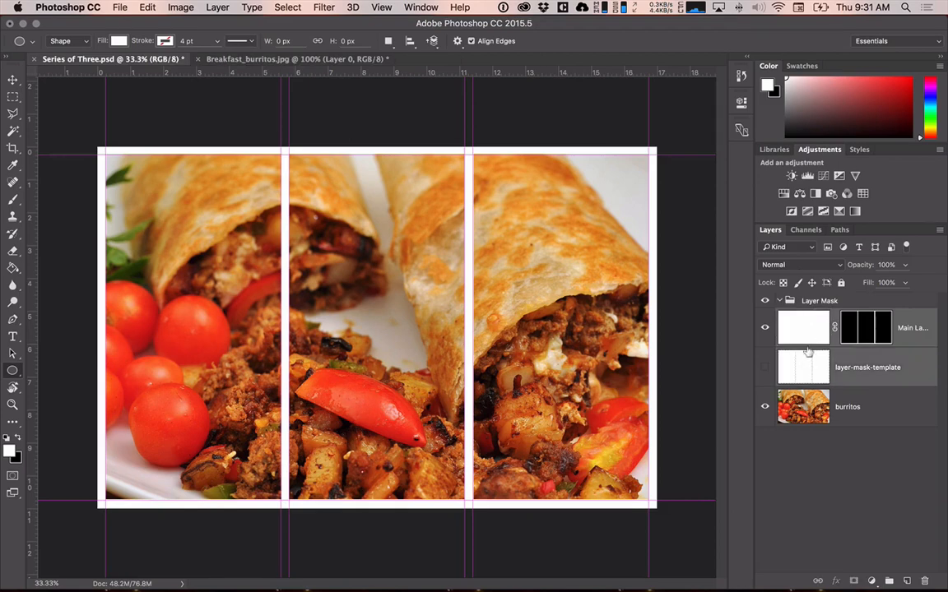
left_click_drag(795, 321, 807, 306)
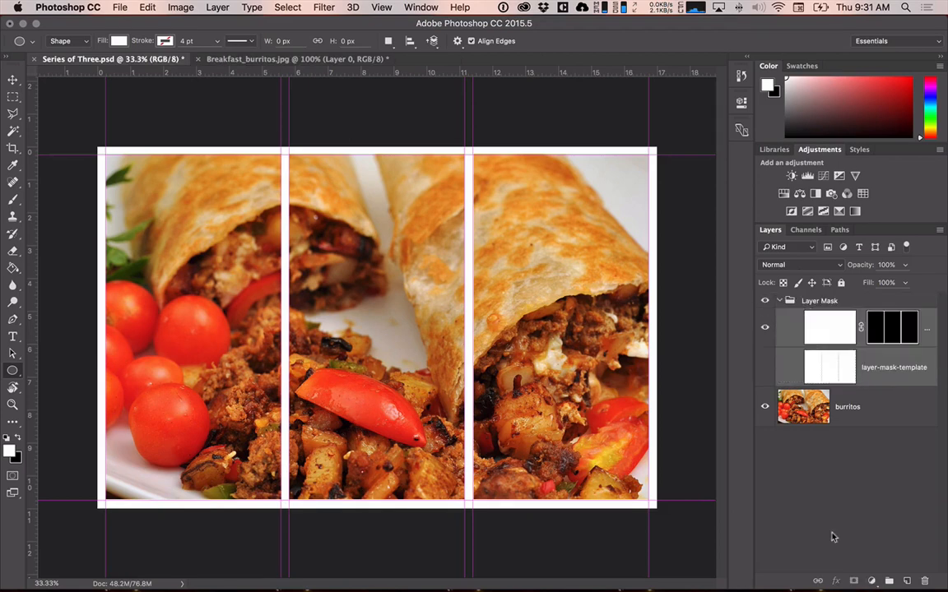
left_click(775, 300)
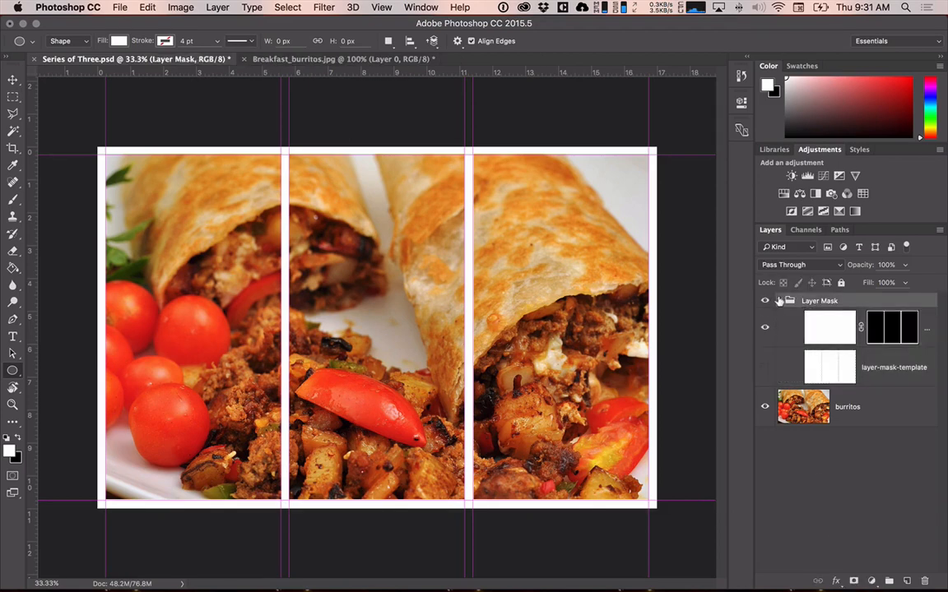
left_click(780, 301)
left_click(781, 301)
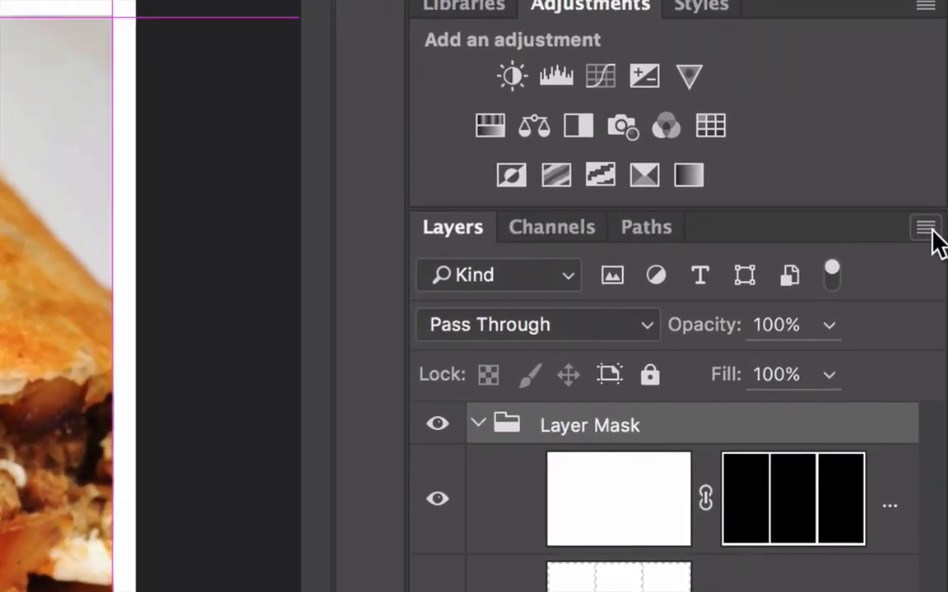
Examine the layer thumbnail size choices in the Layers Panel Options, and cancel out of the dialog.
left_click(927, 230)
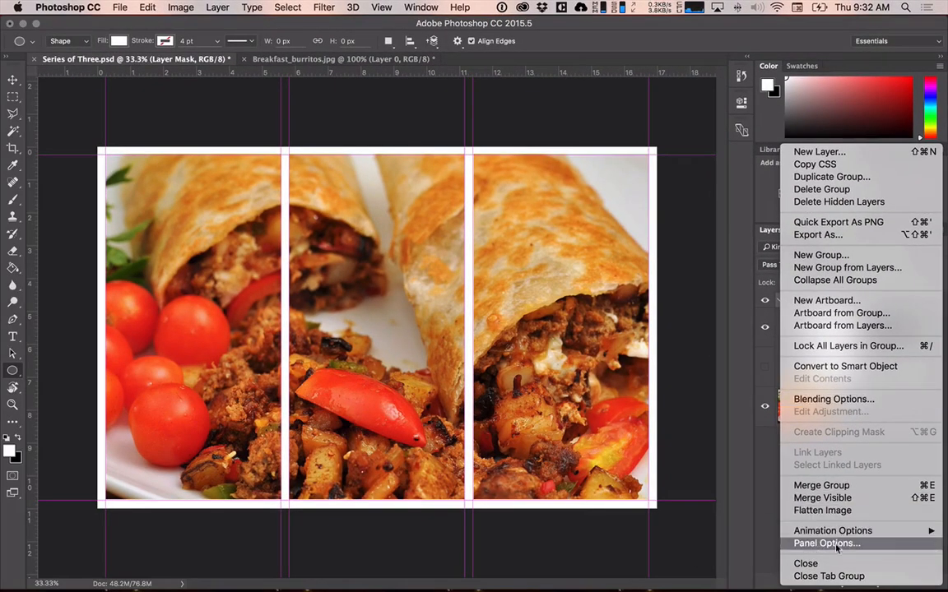
left_click(834, 548)
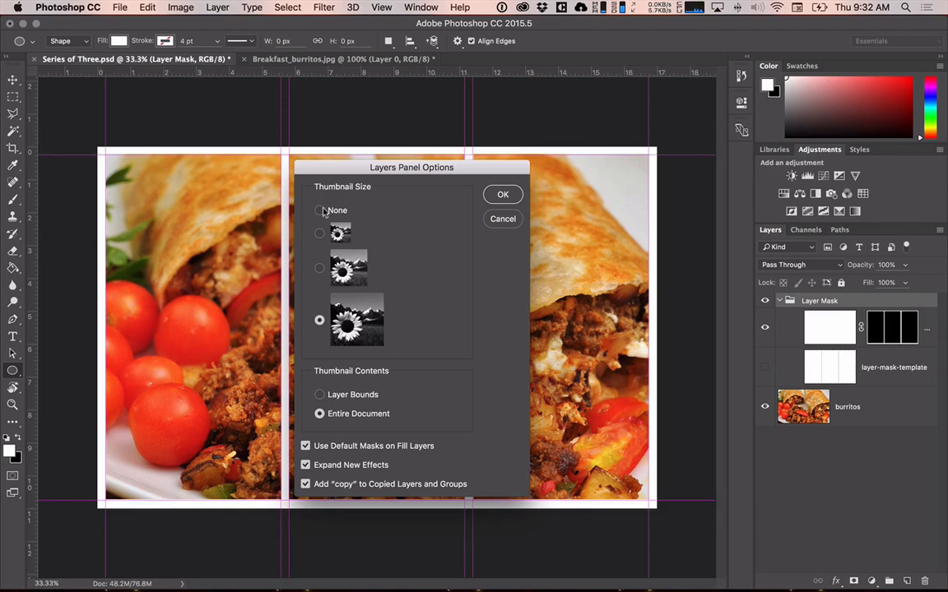
left_click(503, 219)
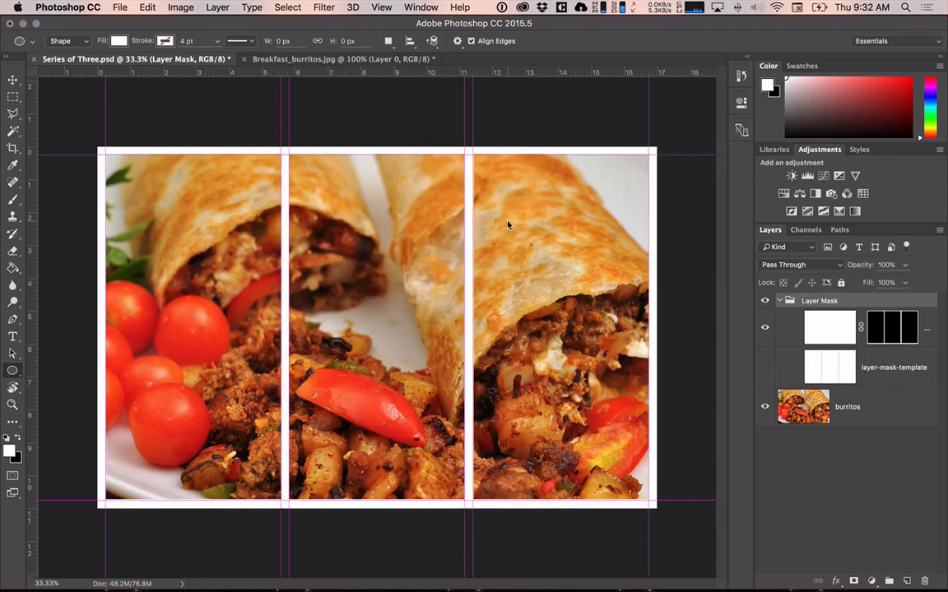
Create a new layer group and name it "Image 1 - Burritos".
left_click(886, 581)
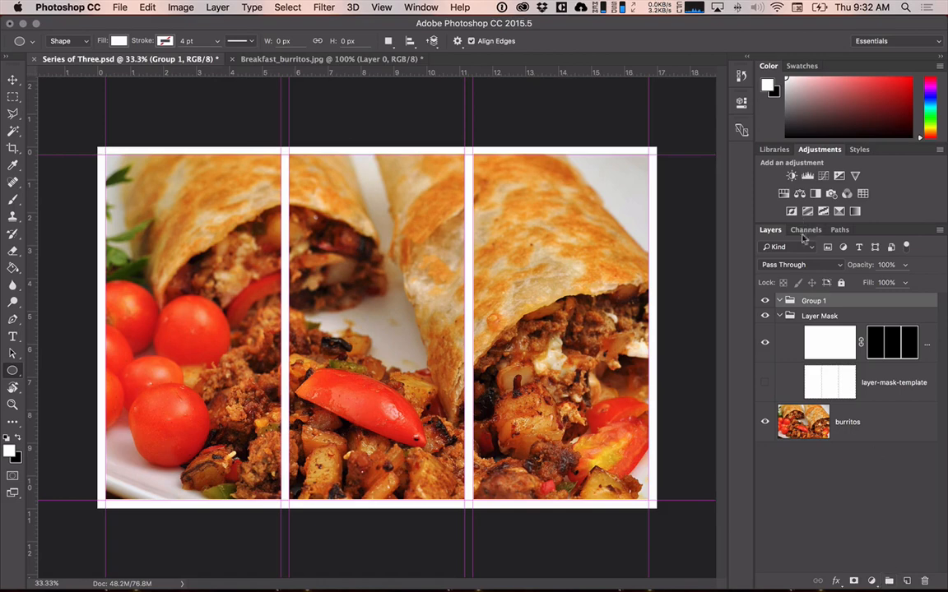
double_click(822, 301)
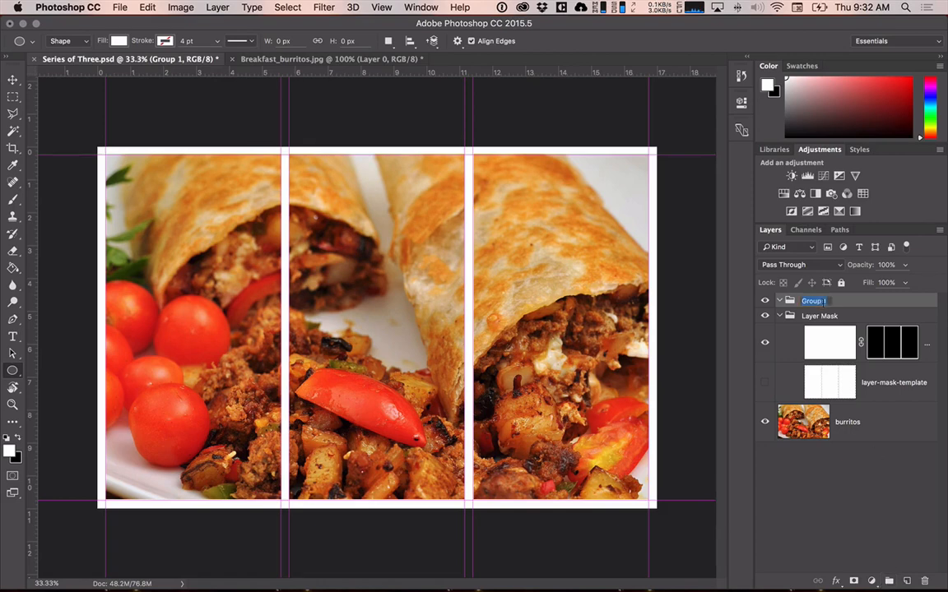
type("B")
key("BackSpace")
type("Image 1 - Burritos")
key("Return")
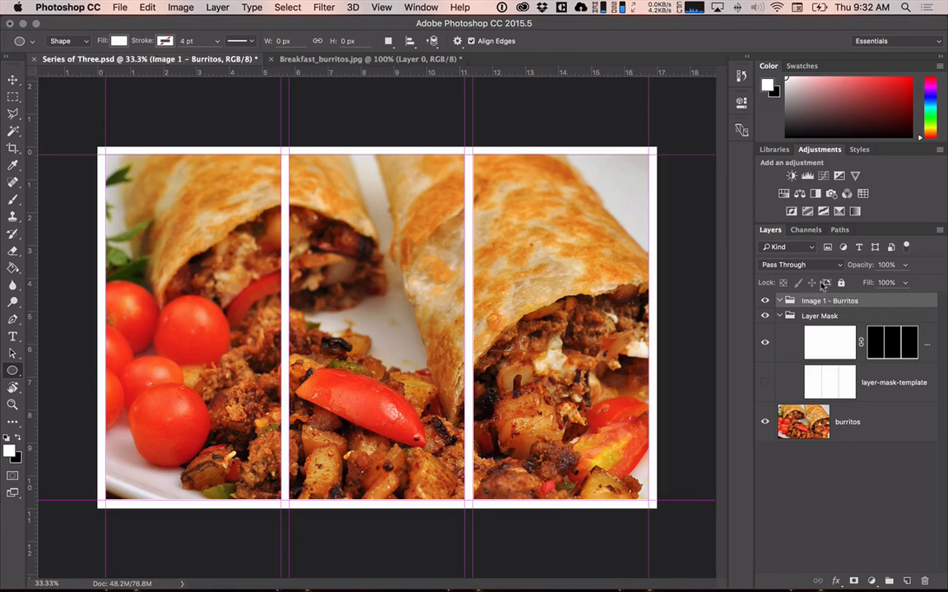
Place the Image 1 - Burritos group below and outside the Layer Mask group, and move the burritos layer into it.
left_click_drag(813, 303, 815, 395)
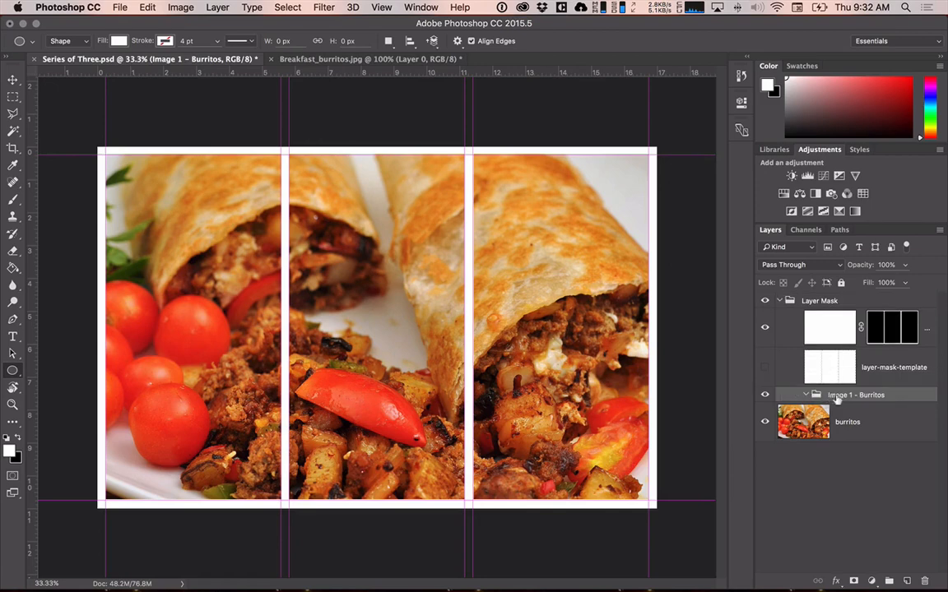
left_click(779, 301)
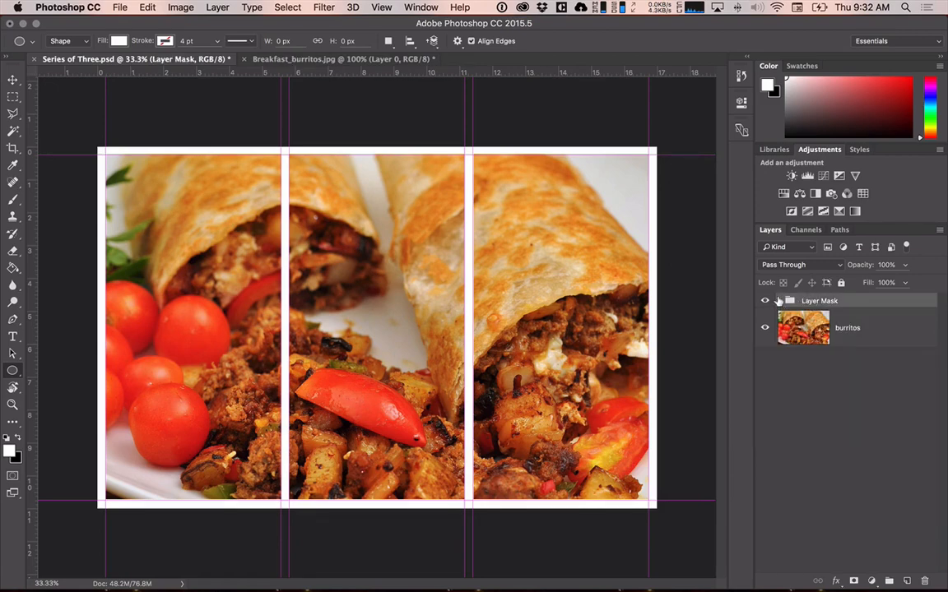
left_click(779, 301)
left_click_drag(820, 396, 741, 374)
left_click_drag(806, 413, 816, 397)
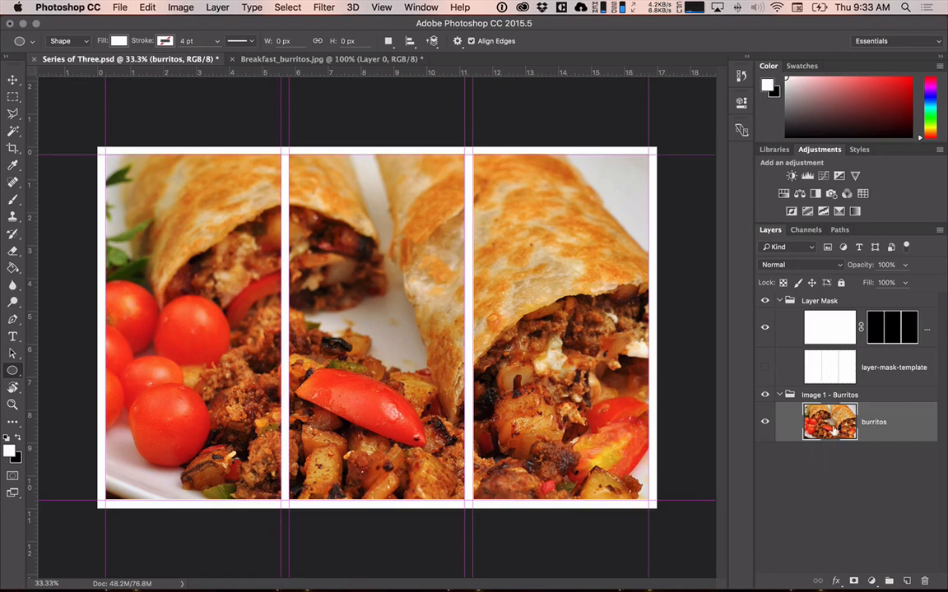
Collapse the Image 1 - Burritos group in the layer stack.
left_click(779, 395)
left_click(779, 395)
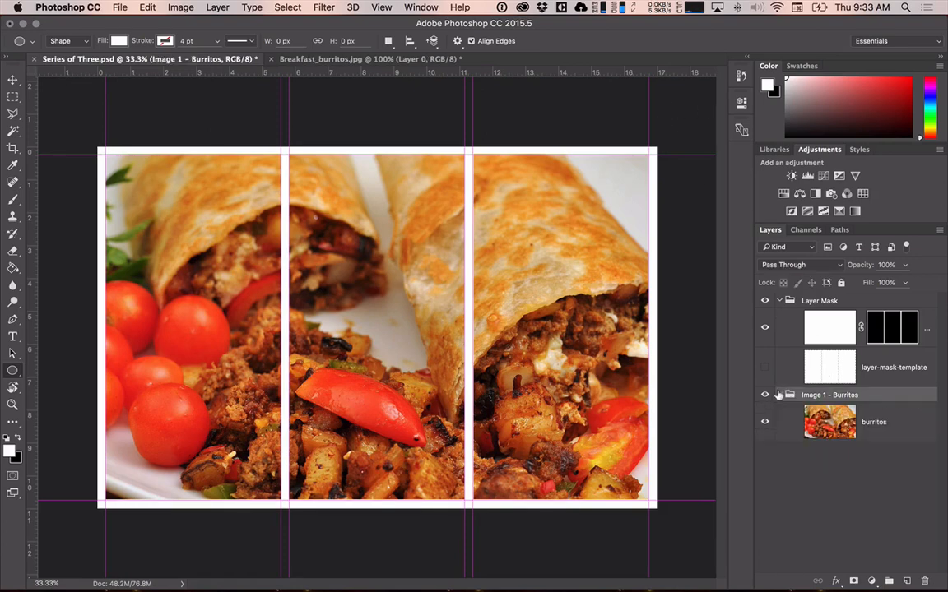
left_click(779, 395)
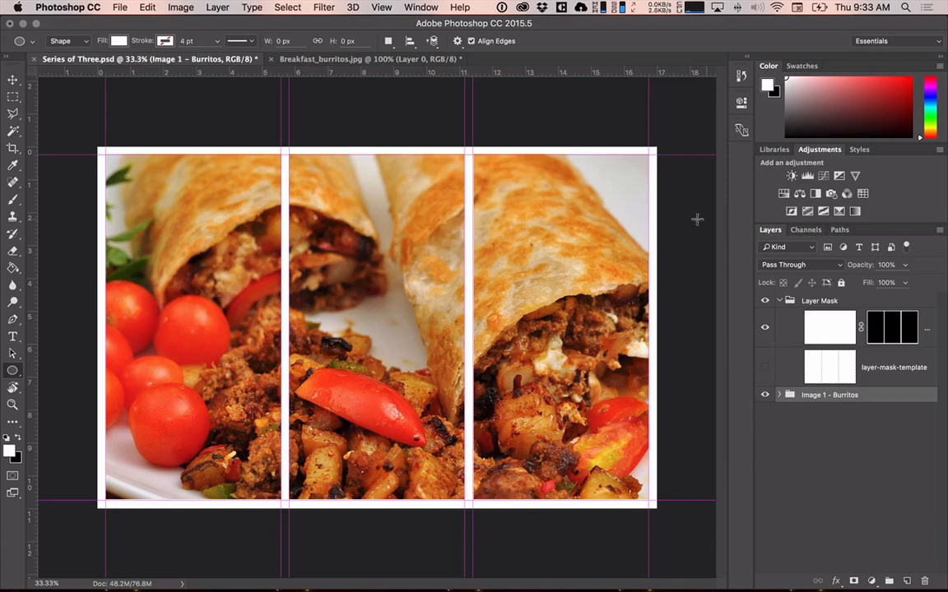
left_click(119, 7)
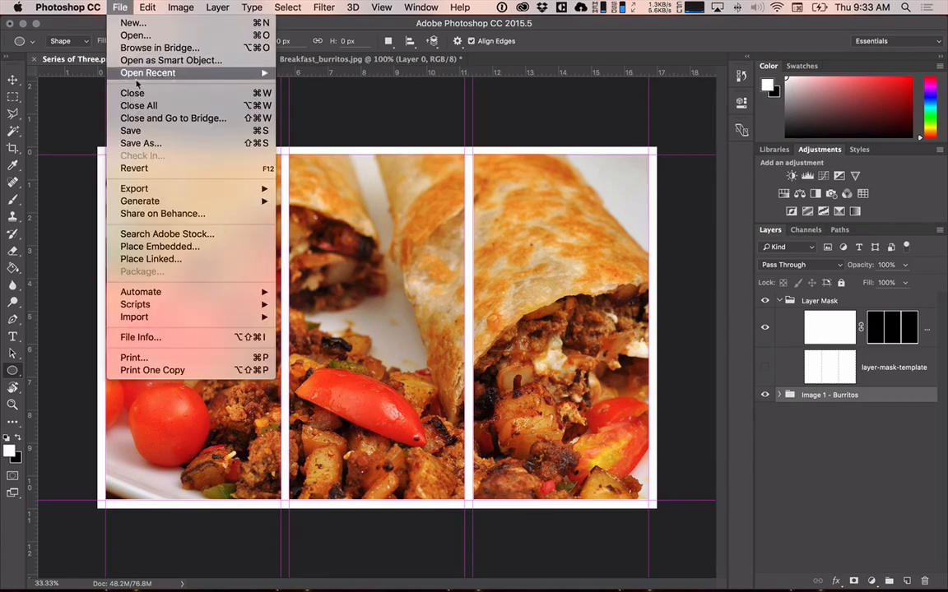
mouse_move(153, 194)
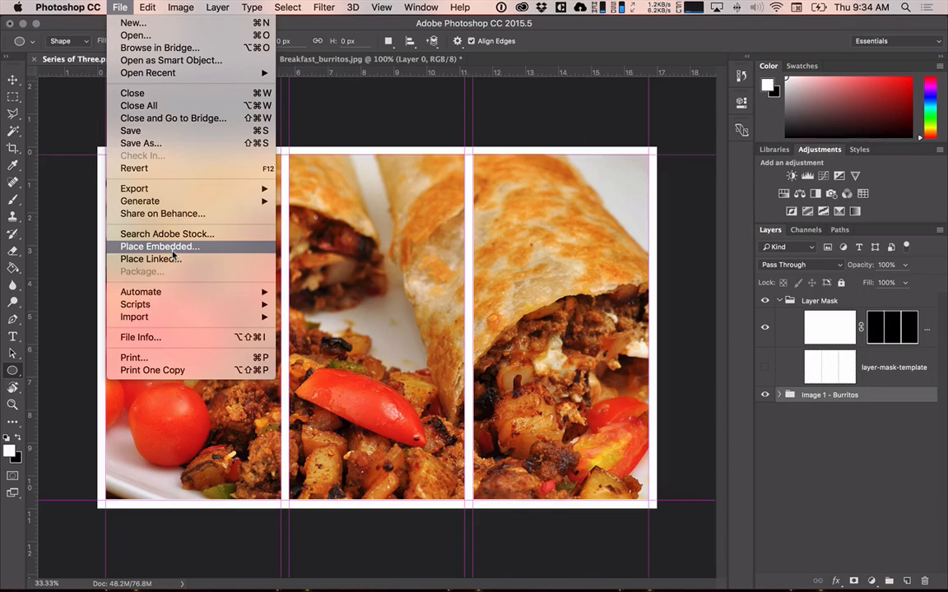
left_click(372, 110)
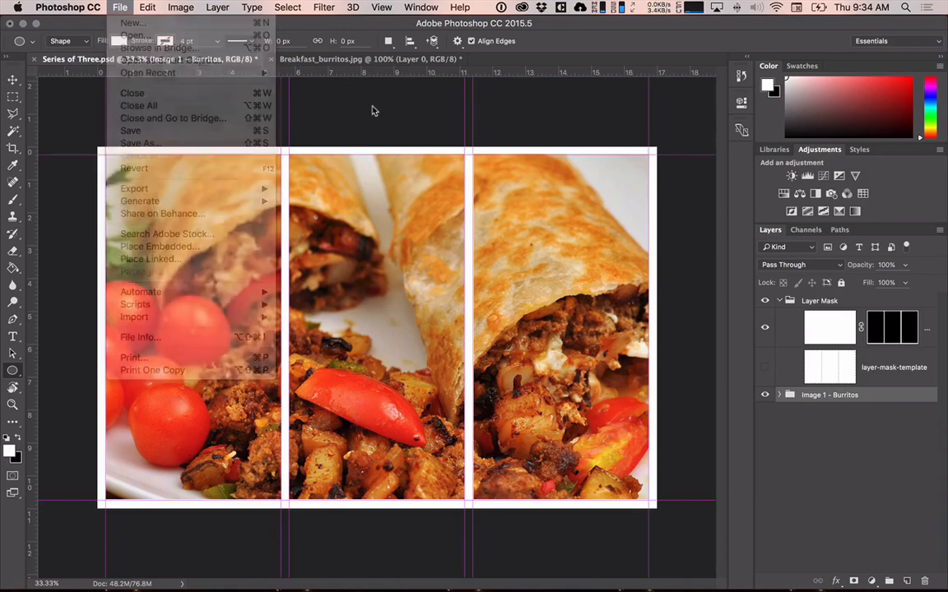
Close the Breakfast_burritos.jpg document without saving its changes.
left_click(373, 58)
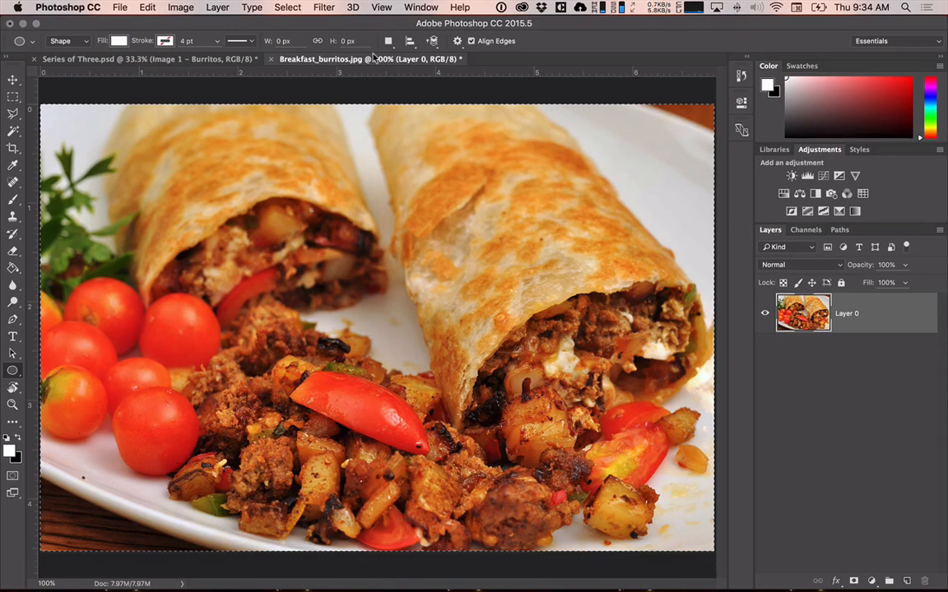
left_click(274, 60)
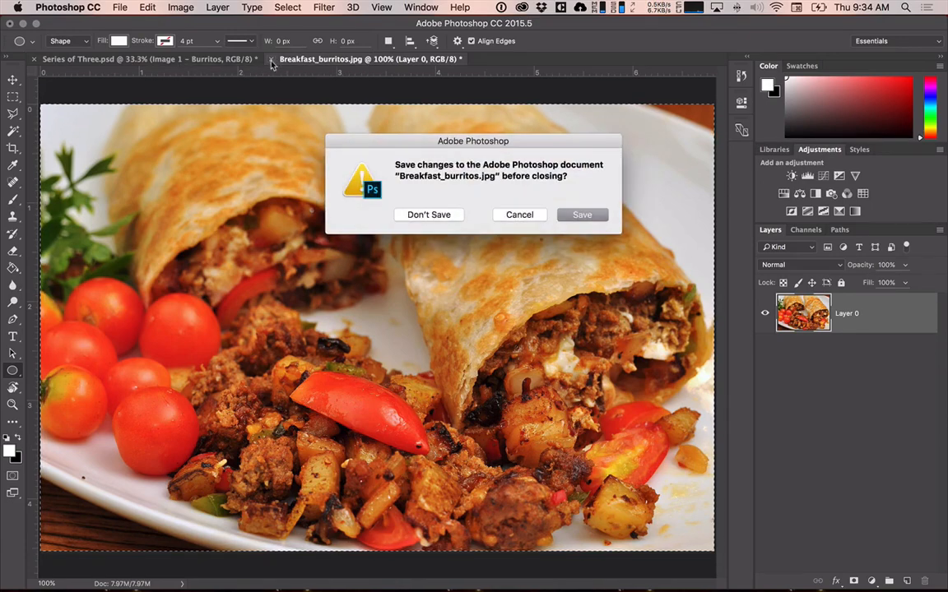
left_click(421, 213)
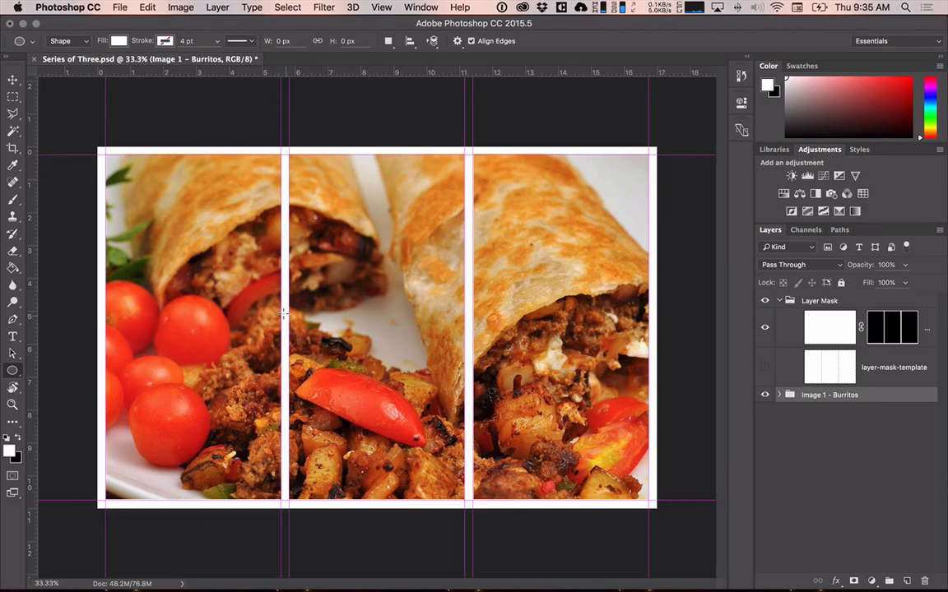
Open the guyinsuit image from the photos folder, select the whole canvas and copy it.
left_click(120, 7)
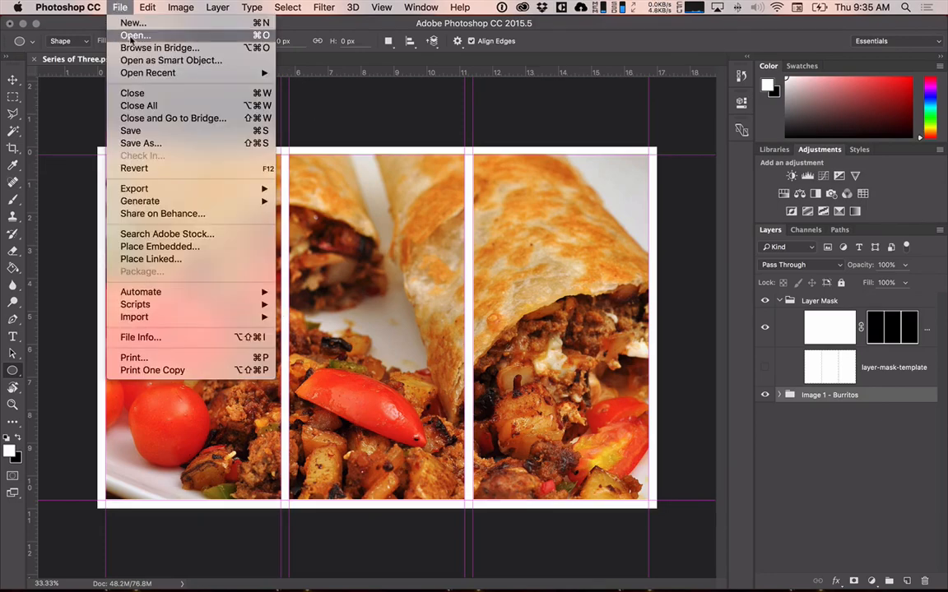
left_click(131, 36)
left_click(427, 143)
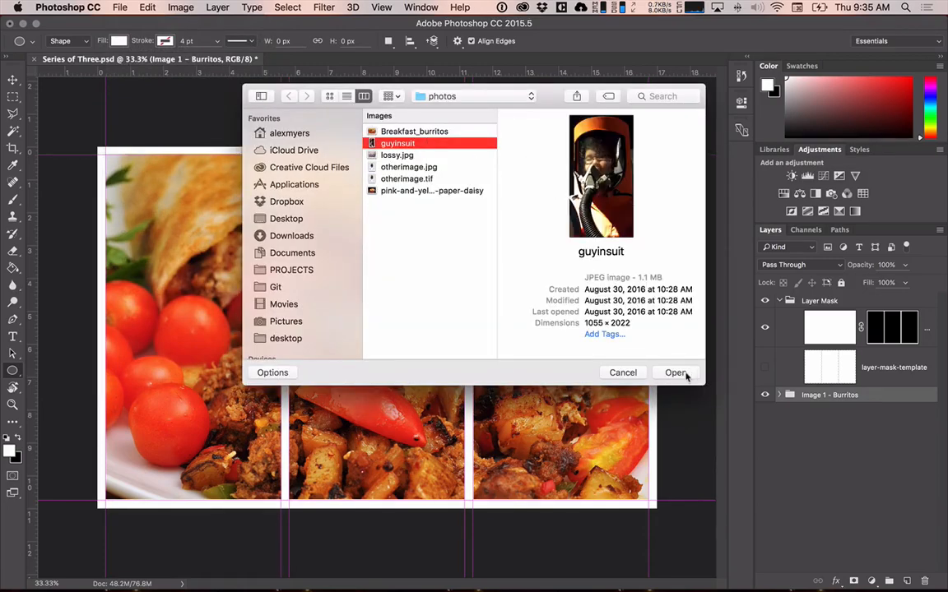
left_click(686, 376)
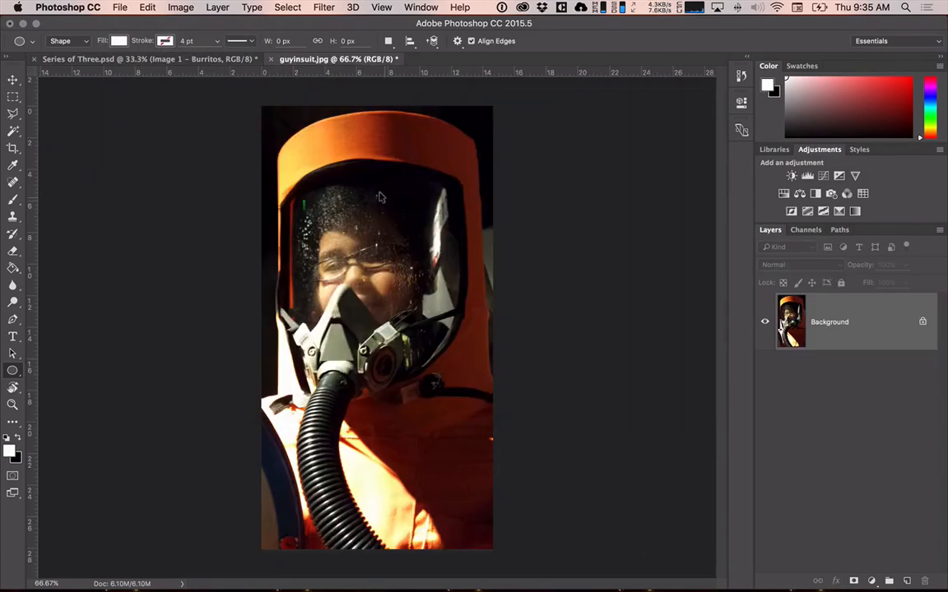
key("super+a")
left_click(299, 7)
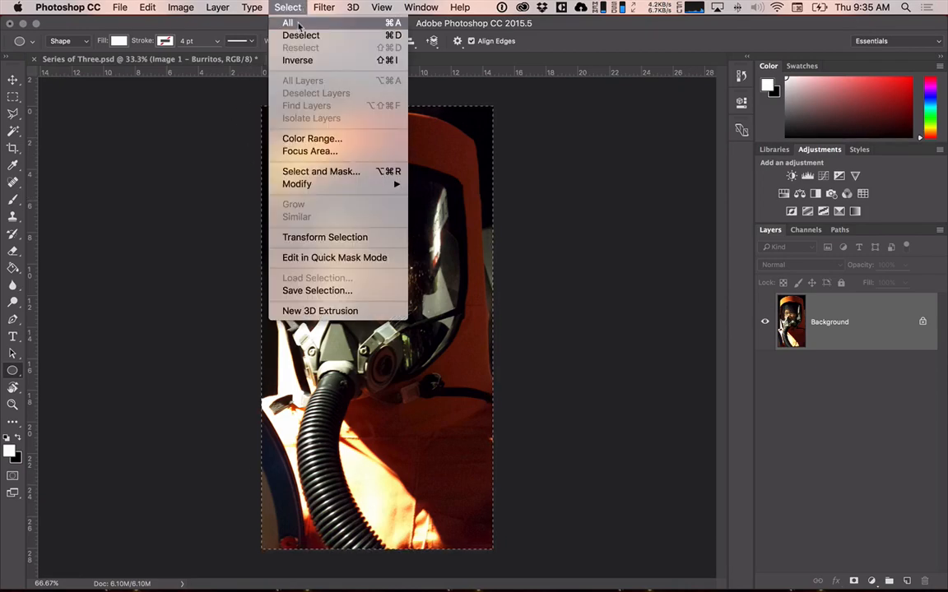
mouse_move(153, 9)
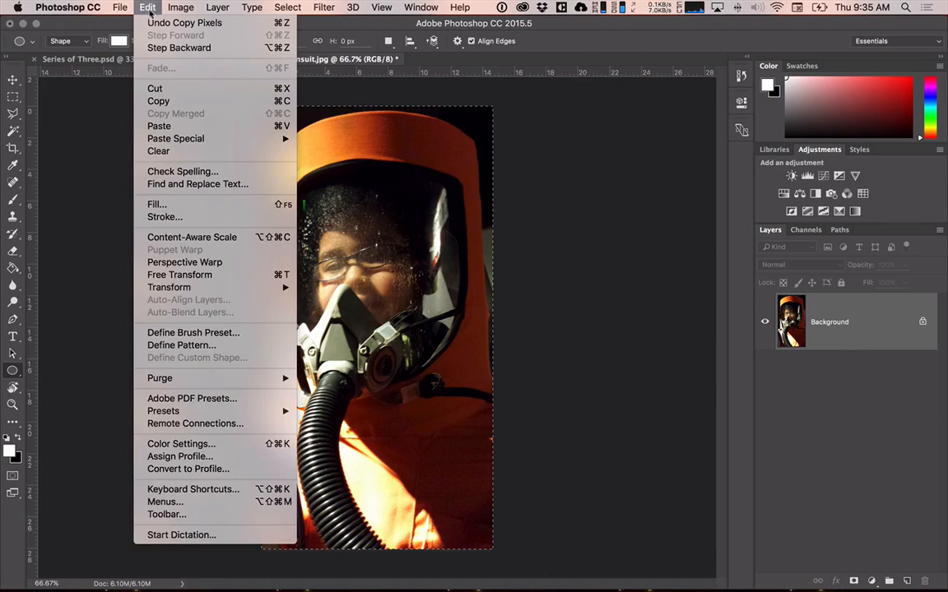
left_click(156, 101)
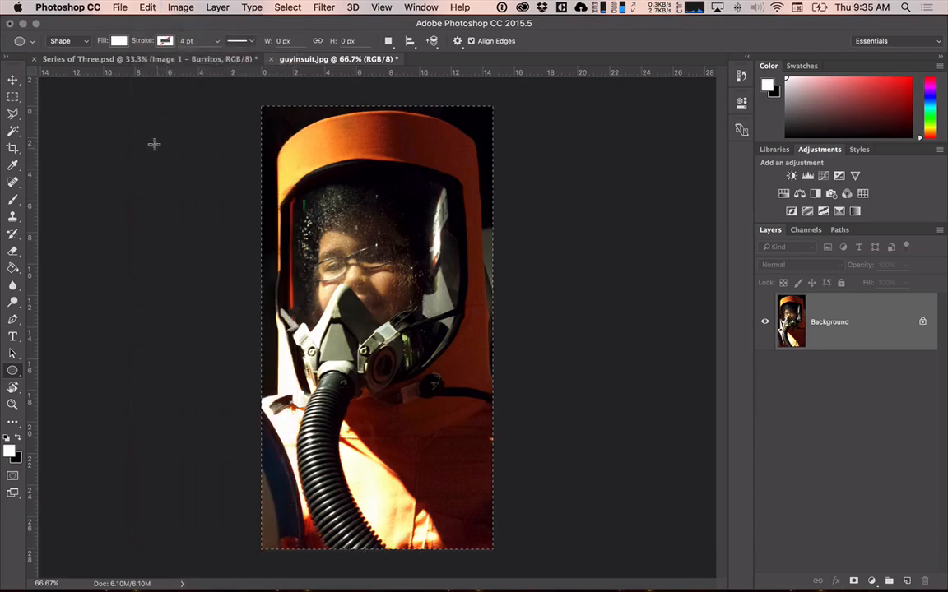
Paste the copied photo into Series of Three.psd and scale it up proportionally from its center to about 213%.
left_click(130, 61)
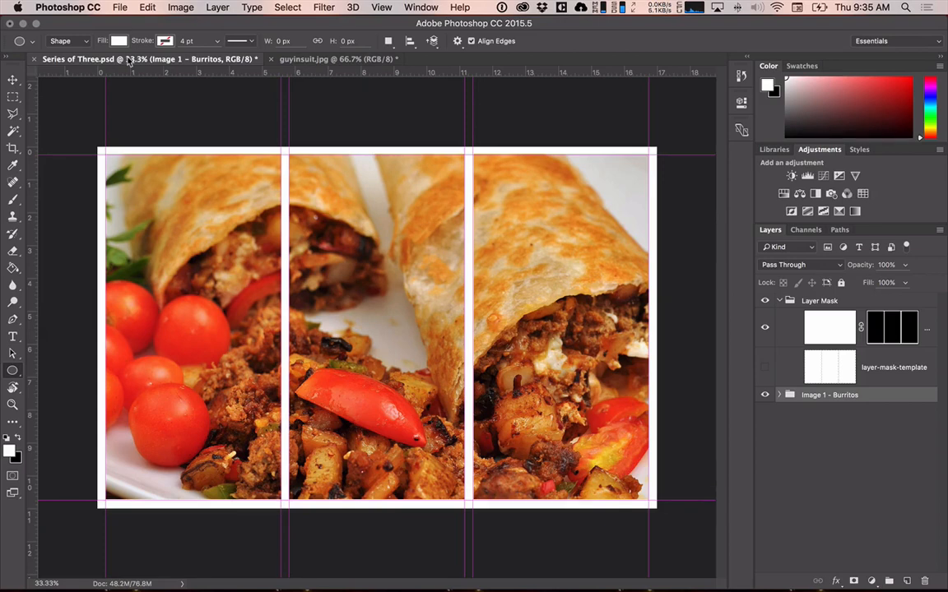
key("super+v")
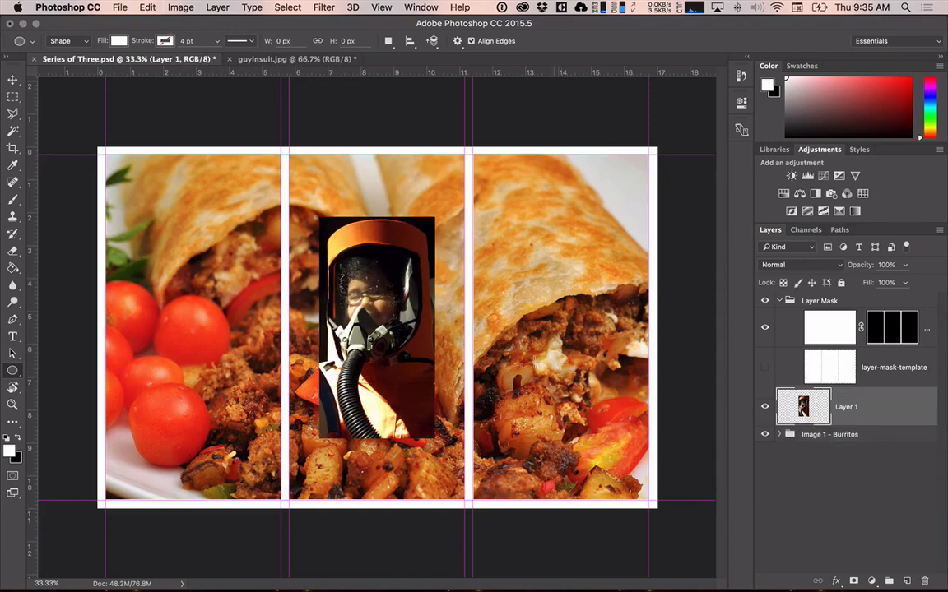
key("super+t")
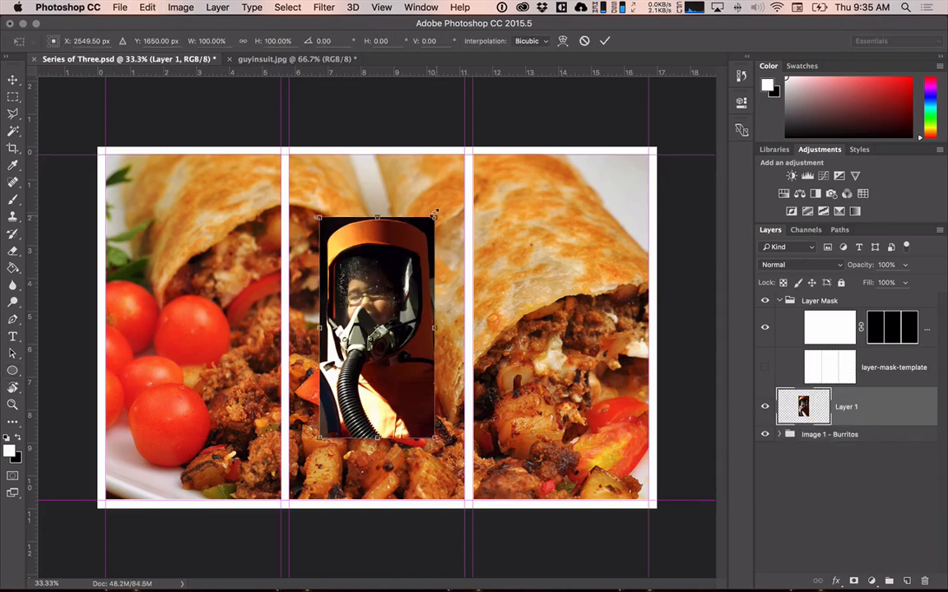
left_click_drag(434, 214, 500, 91)
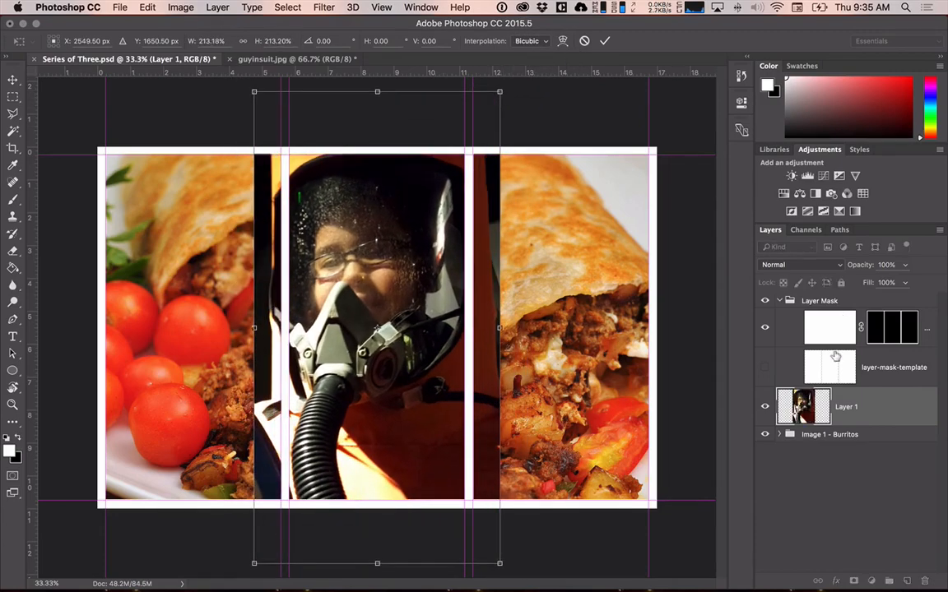
key("Return")
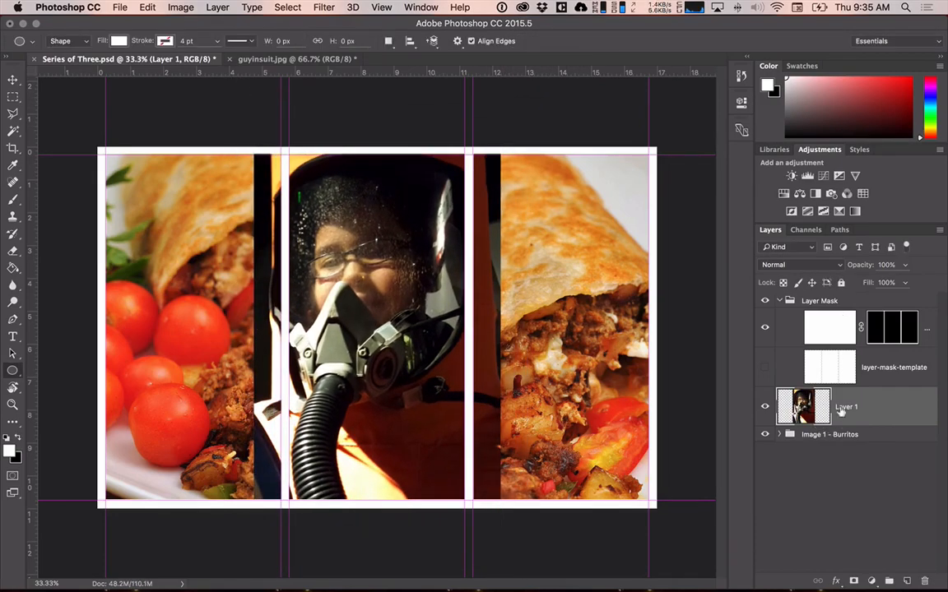
Rename the pasted photo layer to "Guy in Suit".
double_click(845, 407)
key("BackSpace")
type("Guy in Suit")
key("Return")
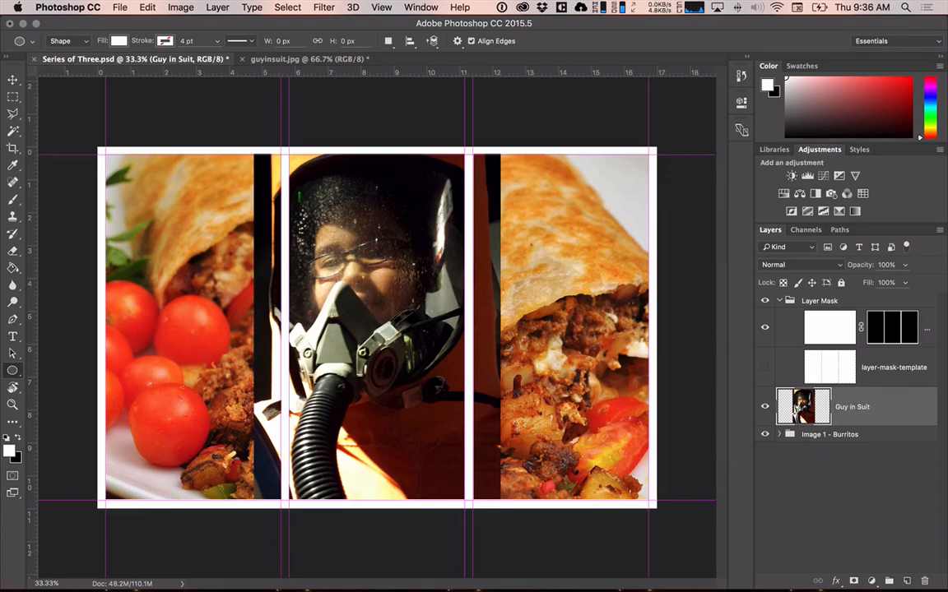
Create a new layer group named "Image 2 - Guy in Suit" and move the Guy in Suit layer into it.
left_click(889, 580)
double_click(814, 395)
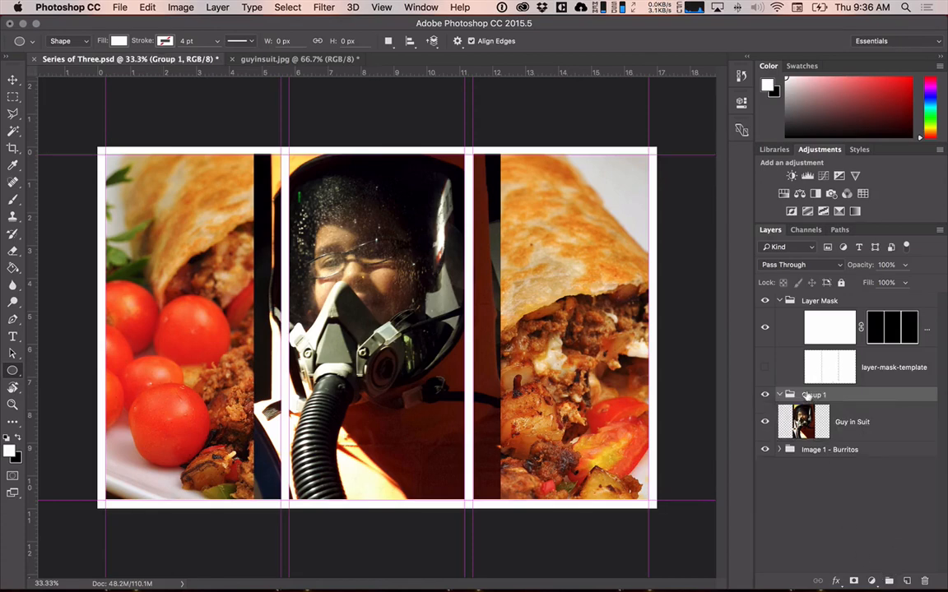
type("Image 2 - Guy in Suit")
key("Return")
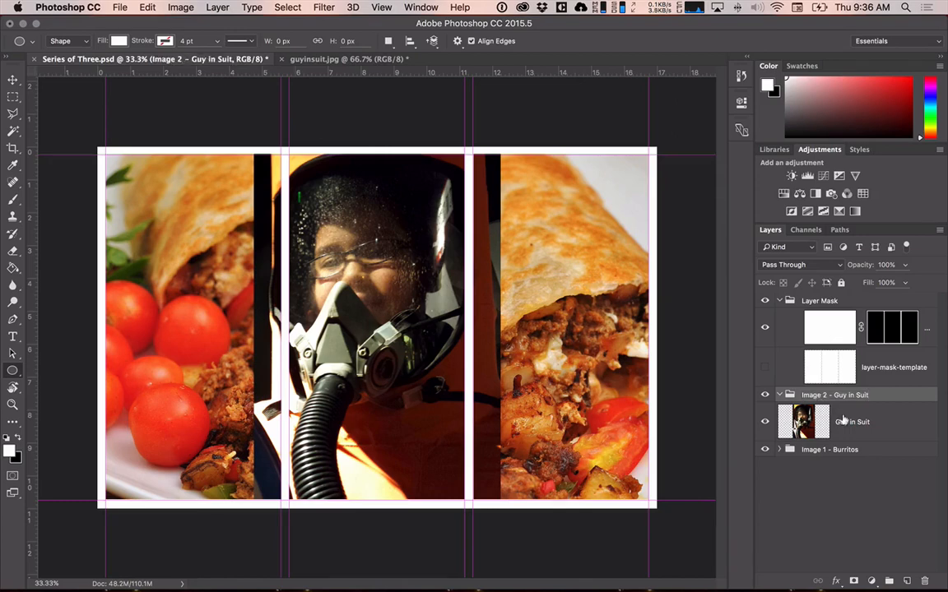
left_click_drag(843, 419, 842, 396)
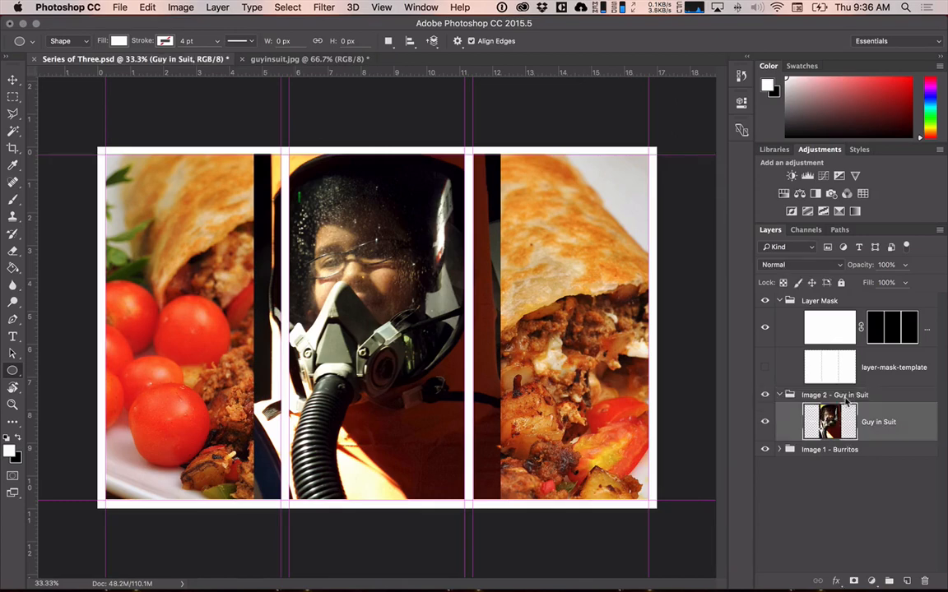
Collapse the Layer Mask group and move the Guy in Suit photo over to the left section of the template.
left_click(779, 300)
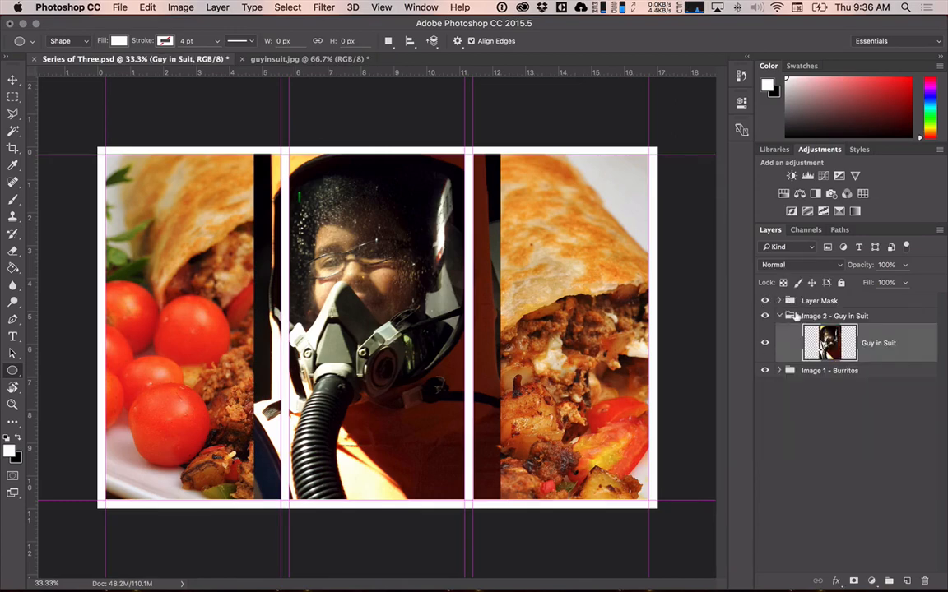
left_click(778, 370)
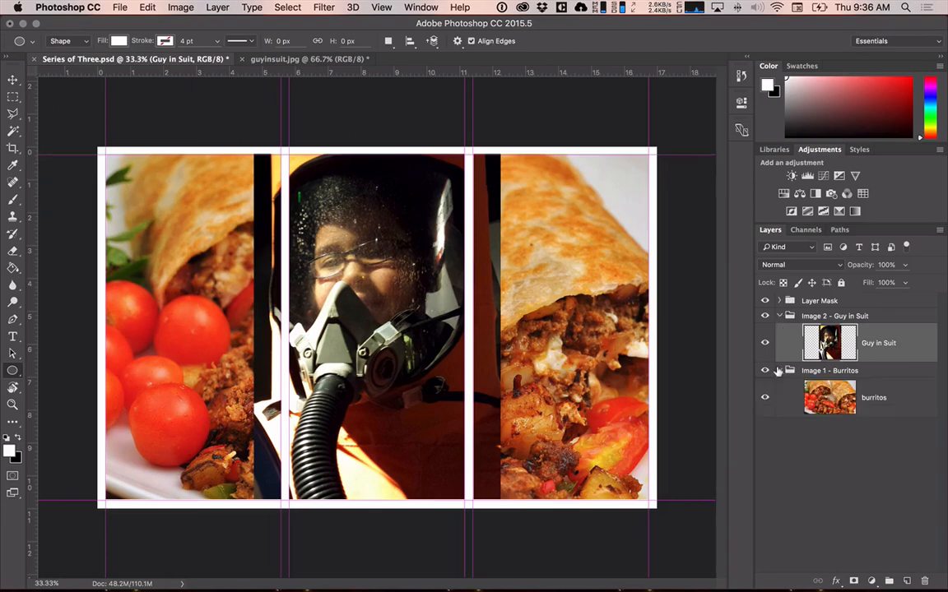
left_click(779, 371)
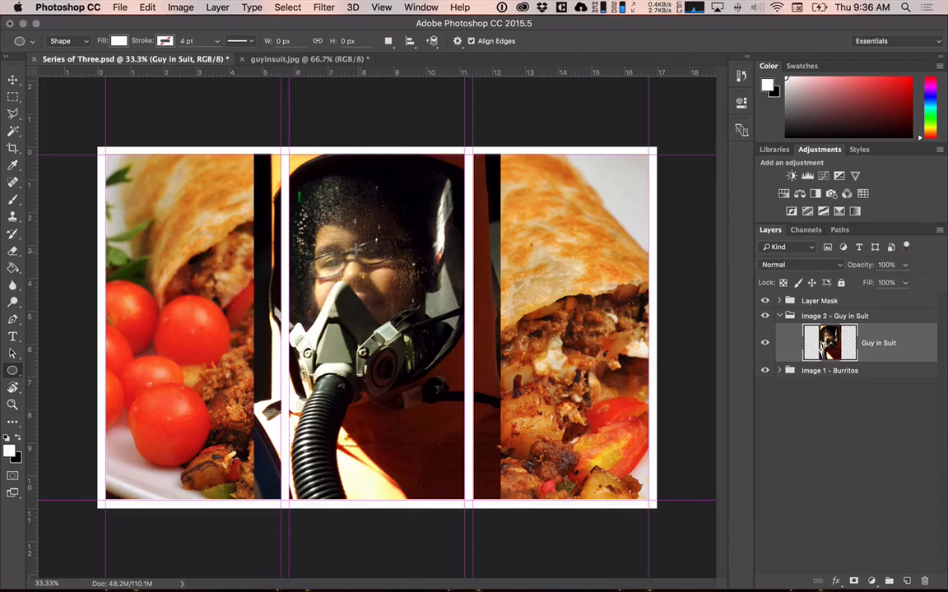
key("v")
left_click_drag(354, 248, 200, 247)
Preview the images in the photos folder, open otherimage.jpg, and copy its entire canvas.
left_click(120, 7)
mouse_move(146, 8)
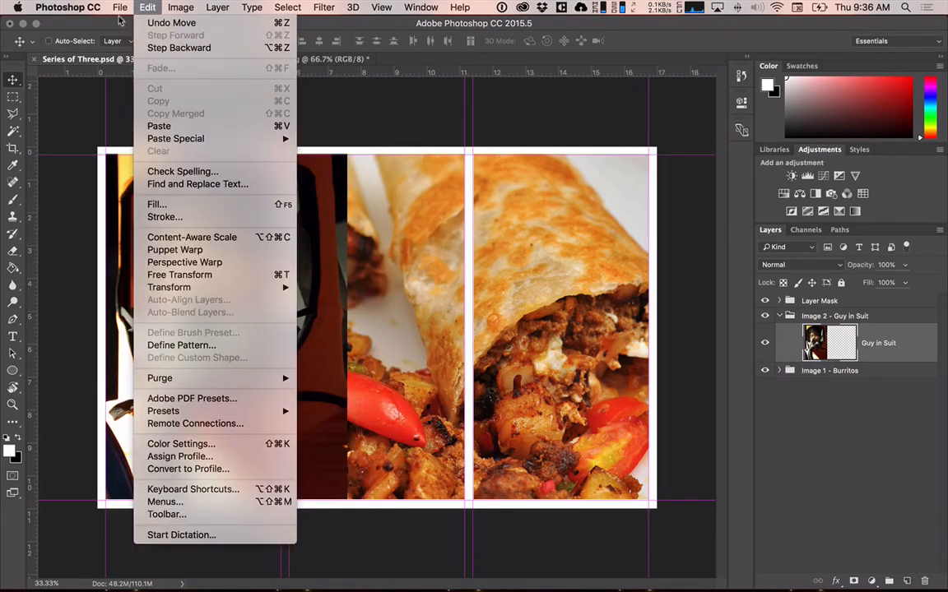
left_click(133, 35)
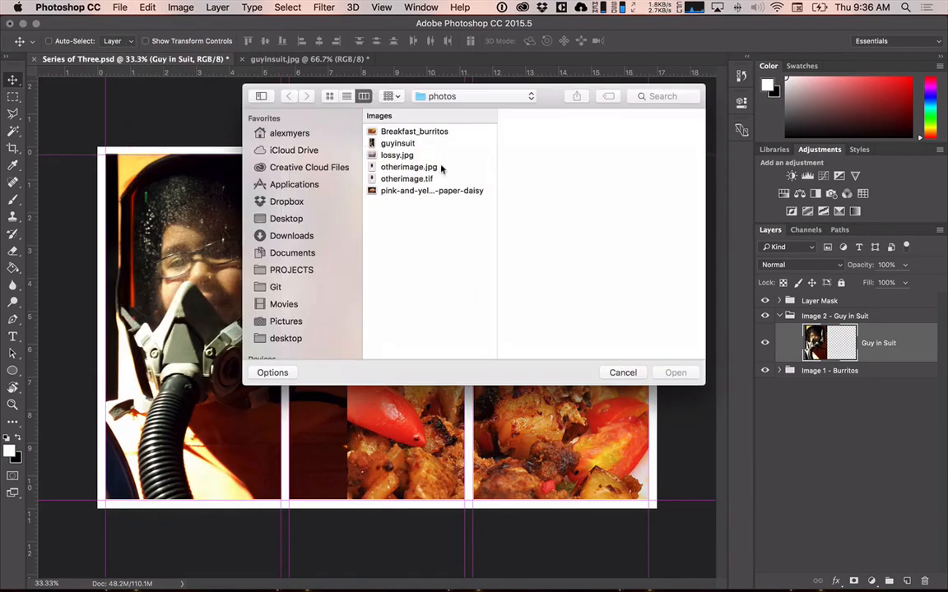
left_click(413, 156)
key("Down")
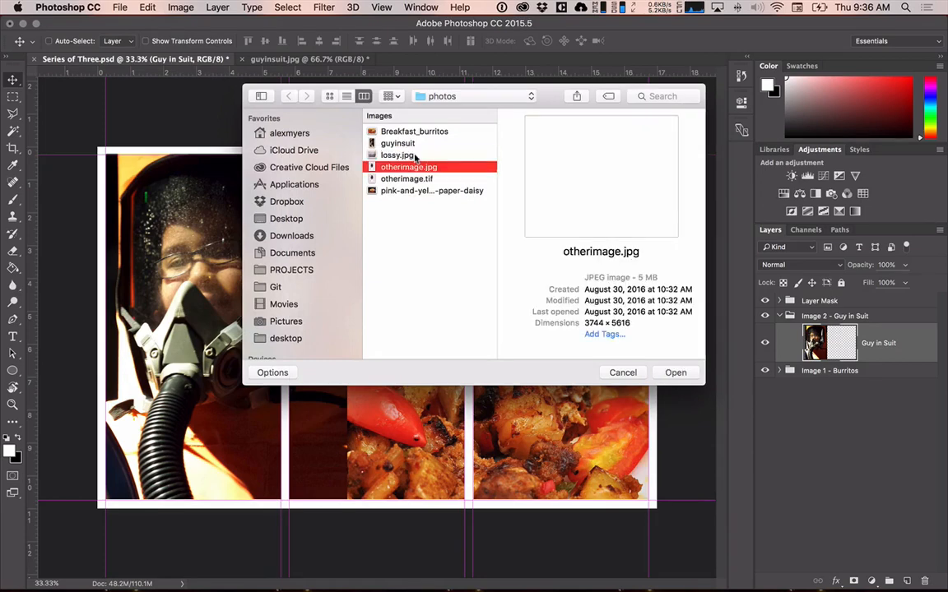
key("Down")
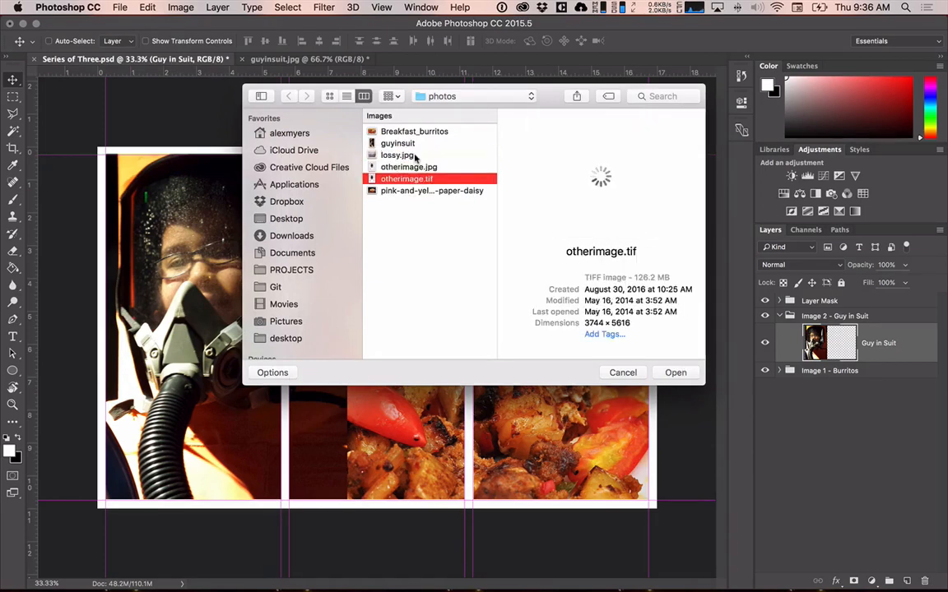
key("Down")
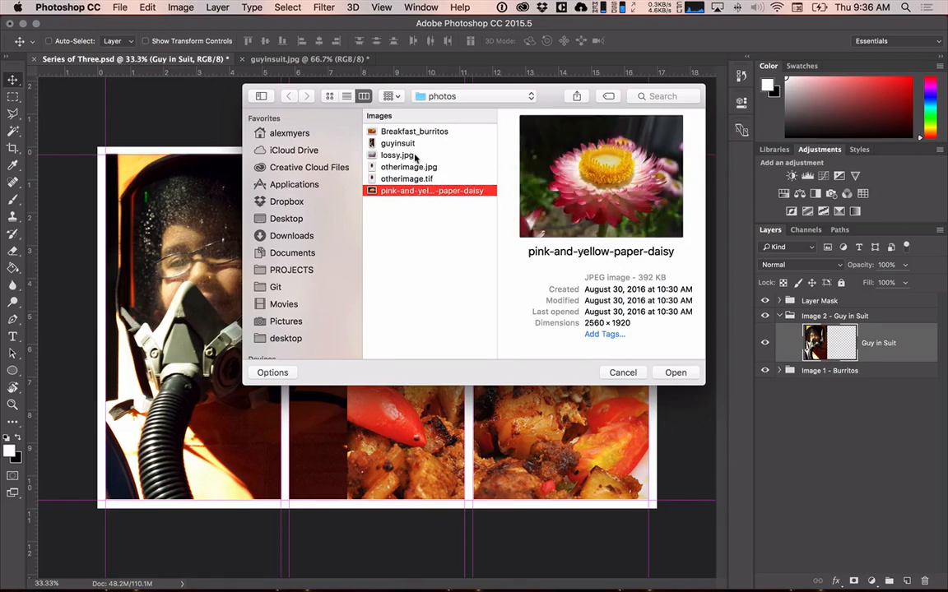
key("Up")
key("Up")
key("Up")
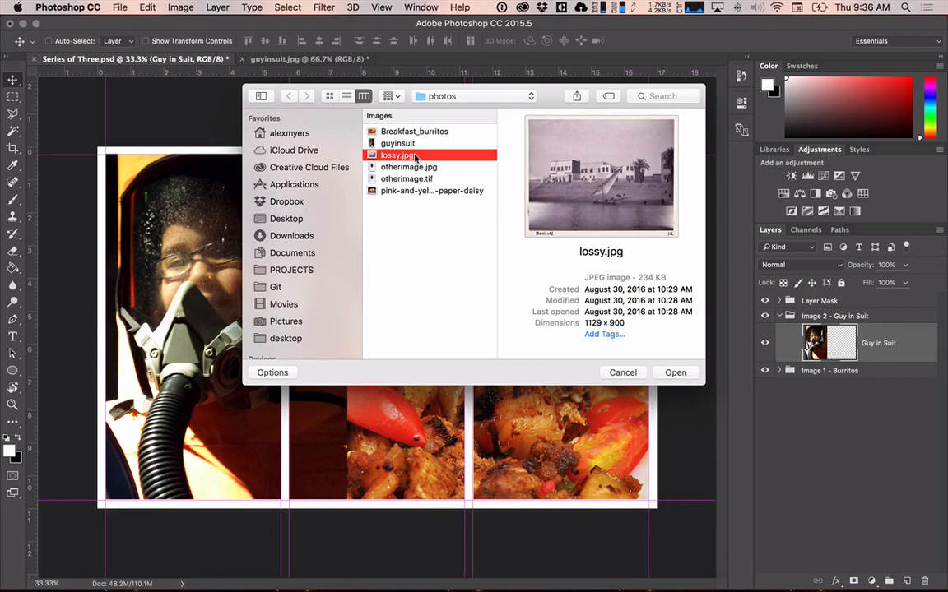
key("Down")
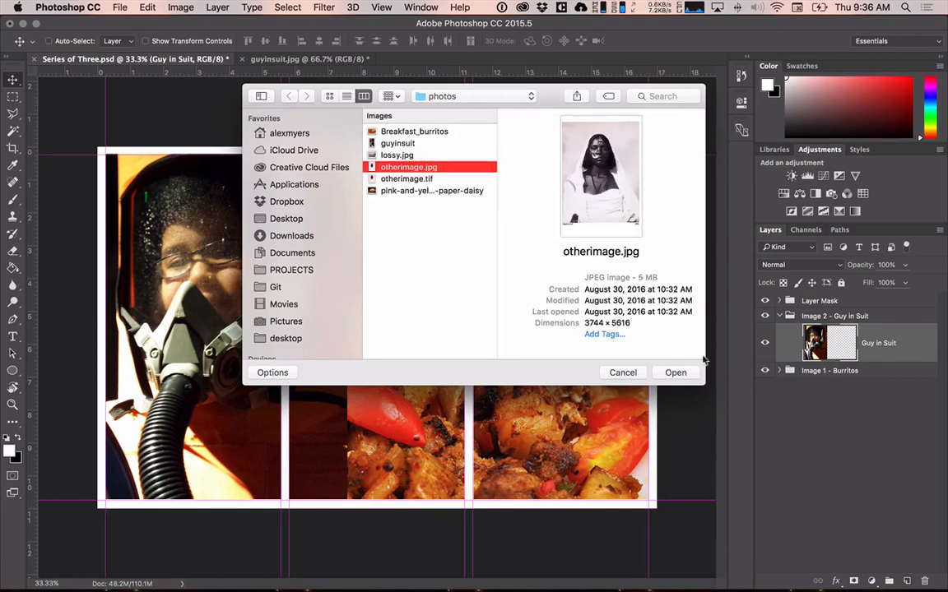
left_click(671, 372)
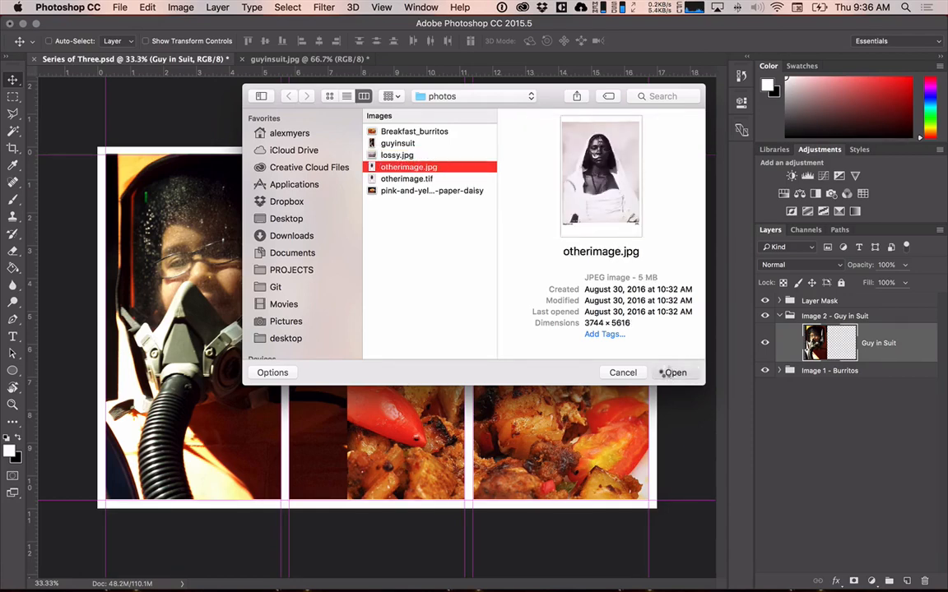
key("super+a")
key("super+c")
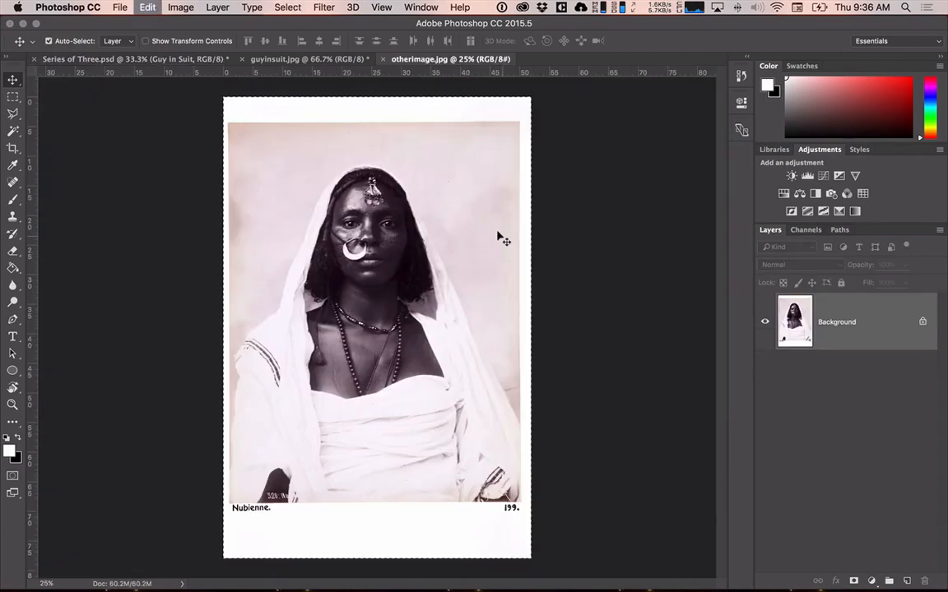
Paste the copied photo into Series of Three.psd and place its layer below the Image 1 - Burritos group.
left_click(153, 60)
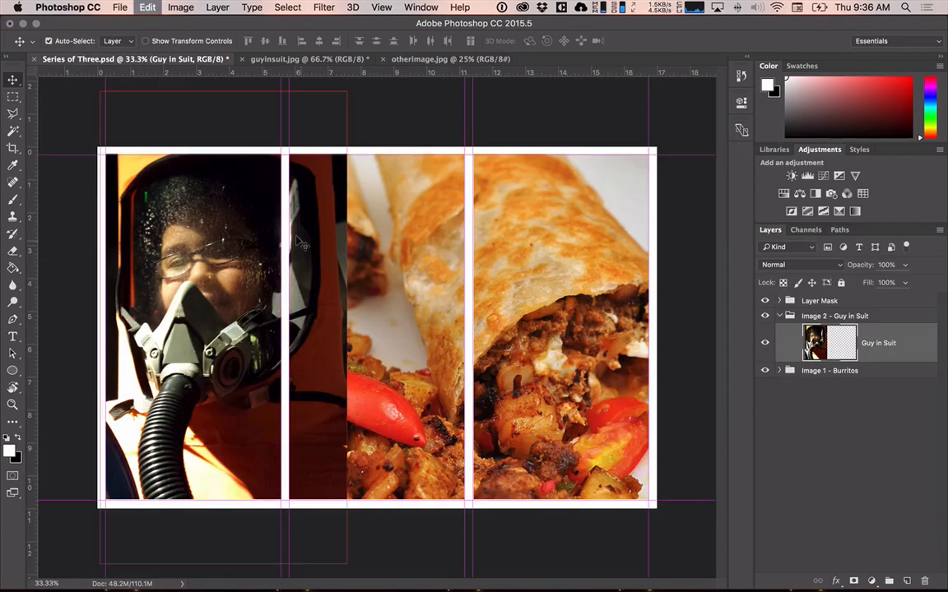
key("super+v")
left_click_drag(453, 301, 540, 245)
left_click_drag(878, 342, 797, 426)
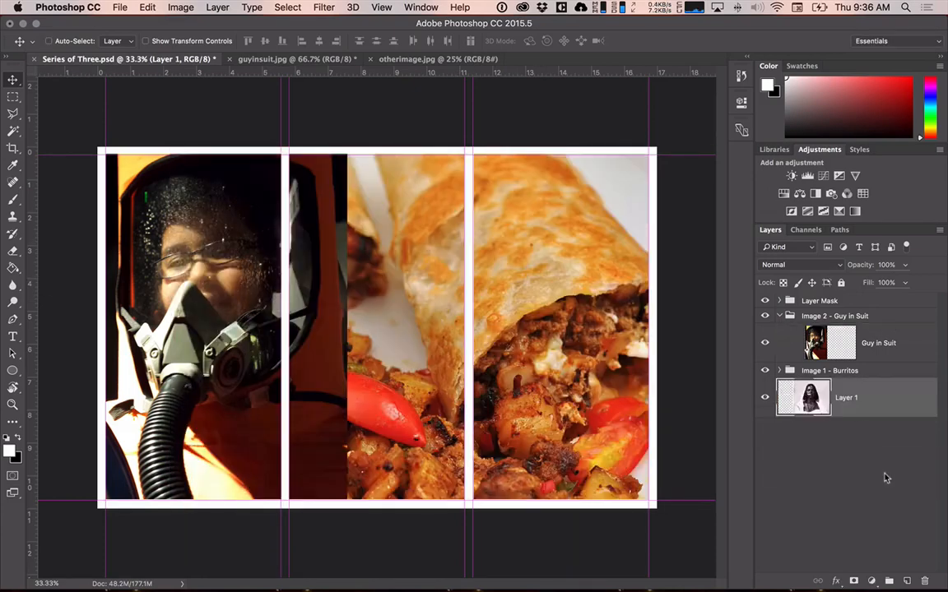
Create a new layer group named "Image 3 - BW Photo" above the pasted photo layer.
left_click(888, 581)
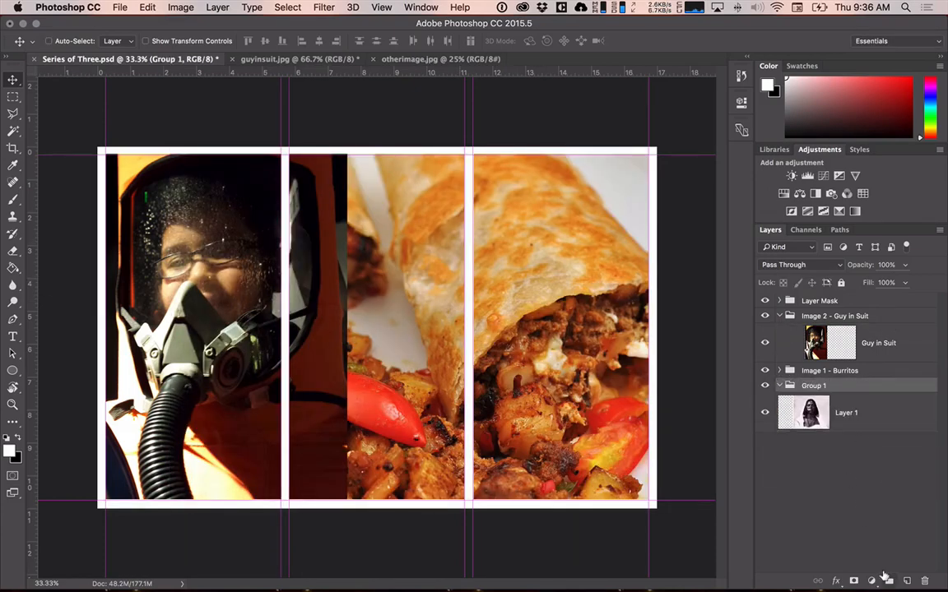
double_click(813, 385)
type("IMag")
key("BackSpace")
key("BackSpace")
key("BackSpace")
type("mage 3 - ")
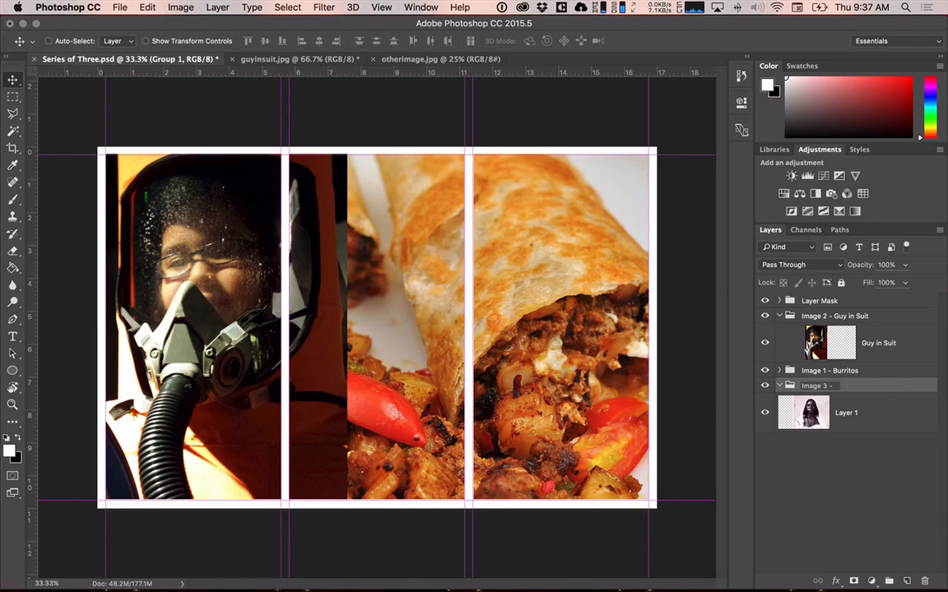
type("BW Photo")
key("Return")
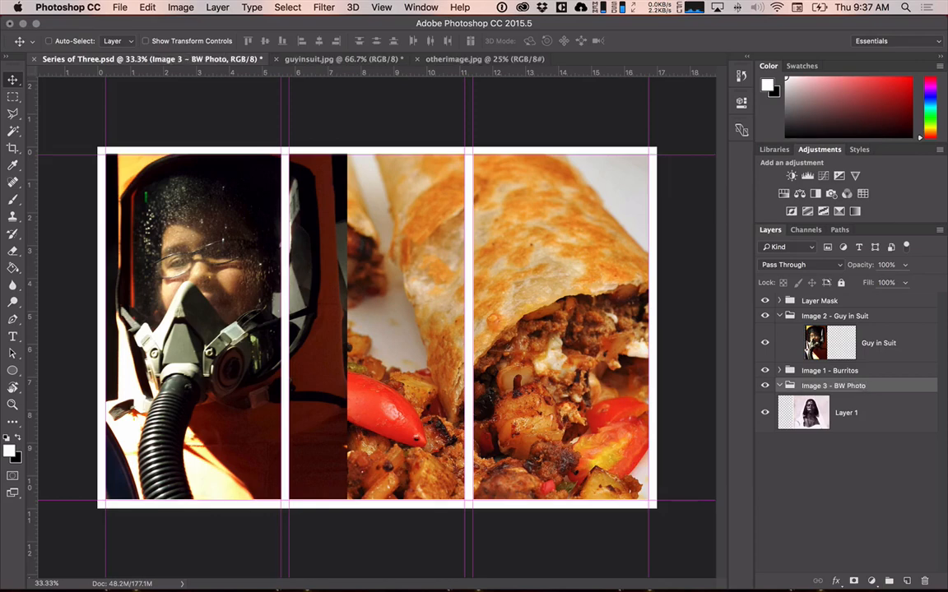
Look up the black-and-white photo's file name in the photos folder inside the Desktop's Series of Three folder, and return to Photoshop.
left_click(847, 412)
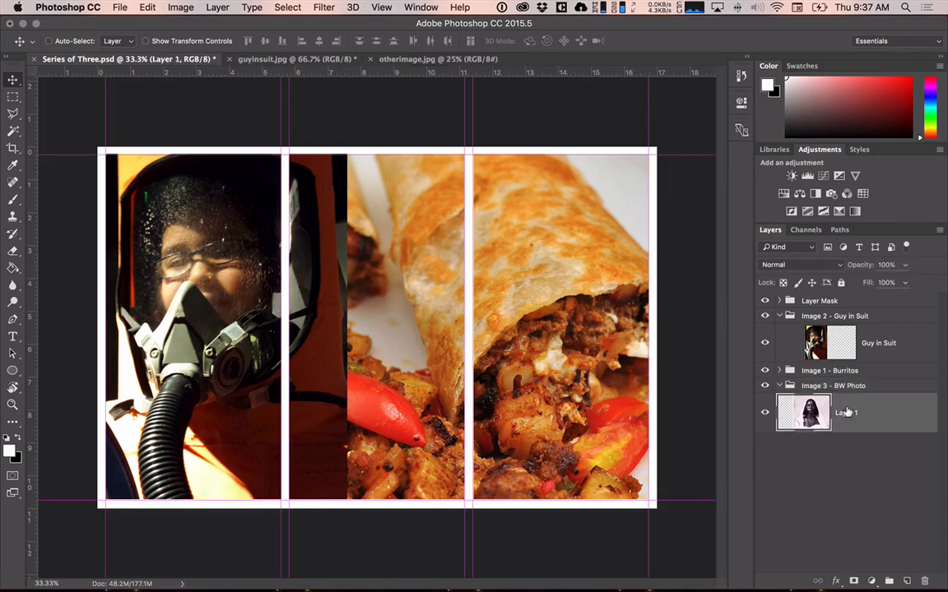
double_click(848, 412)
key("super+Tab")
key("super+Tab")
key("super+Tab")
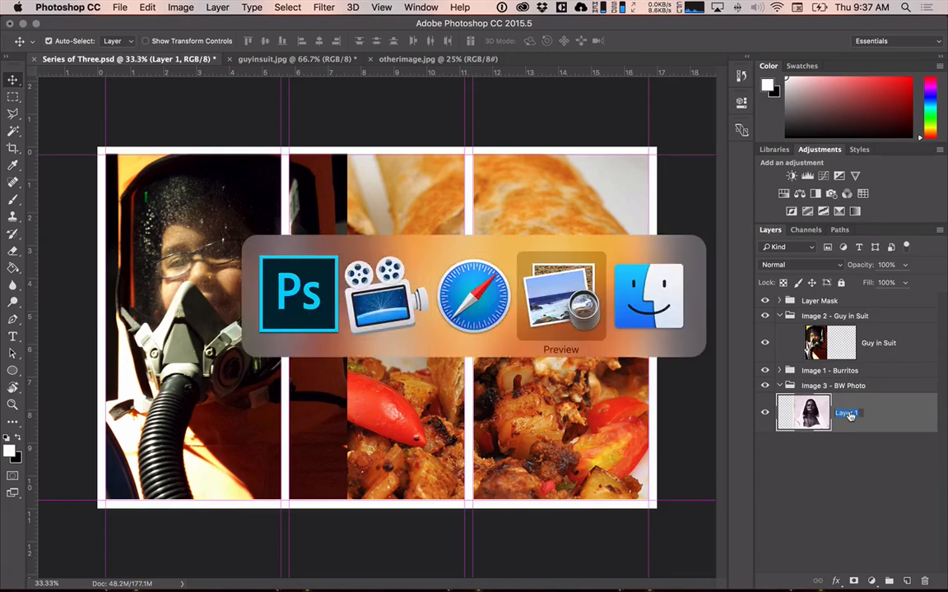
key("super+Tab")
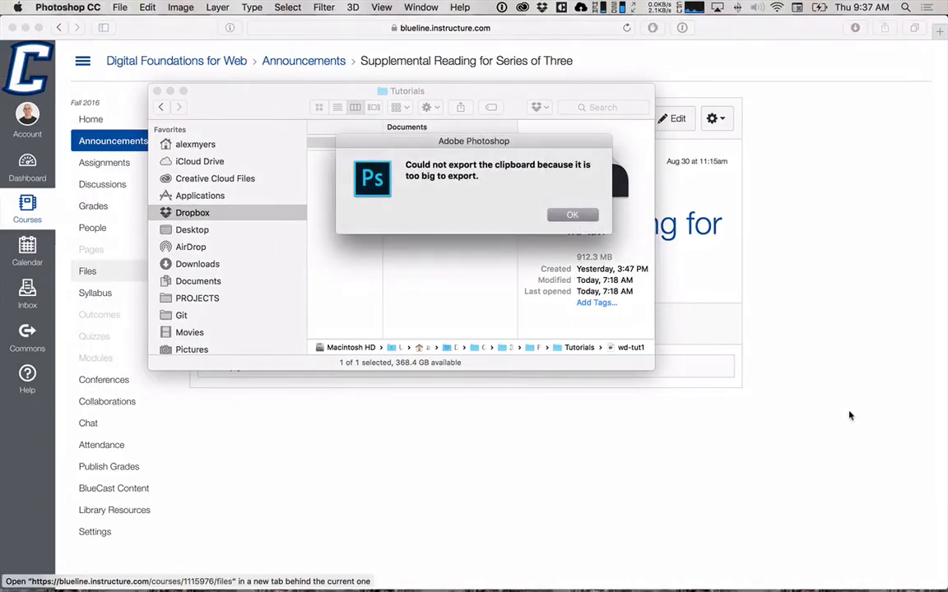
left_click(563, 217)
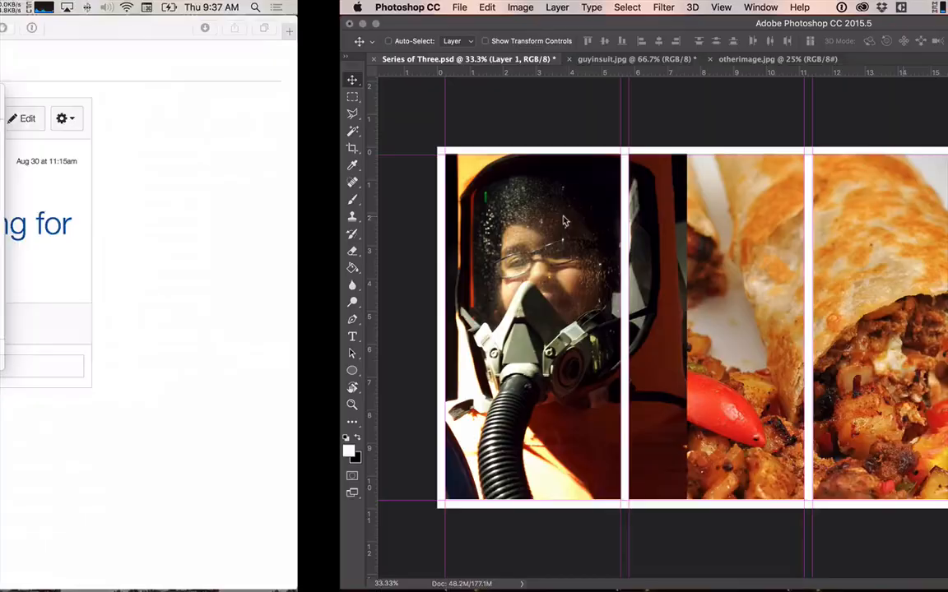
key("super+Tab")
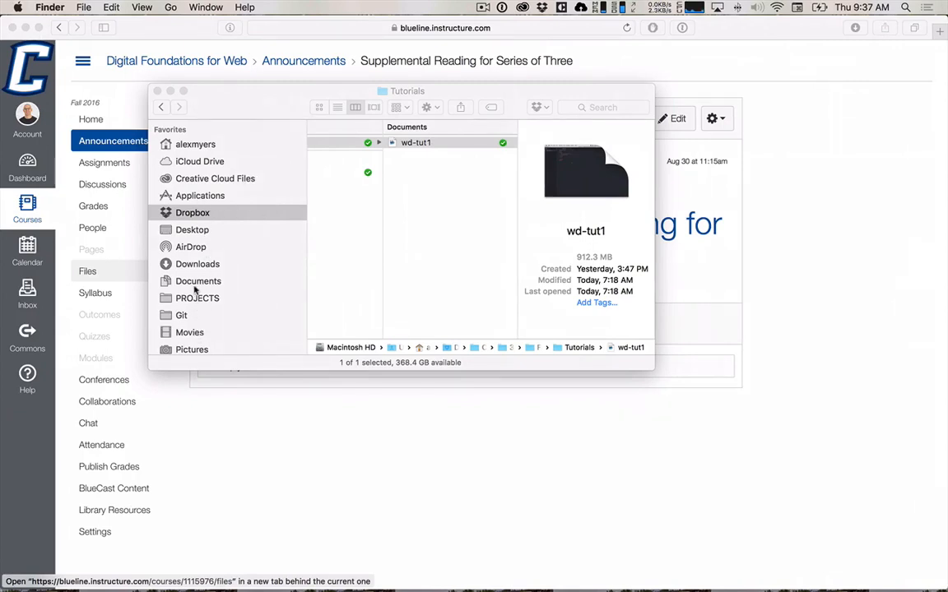
left_click(204, 231)
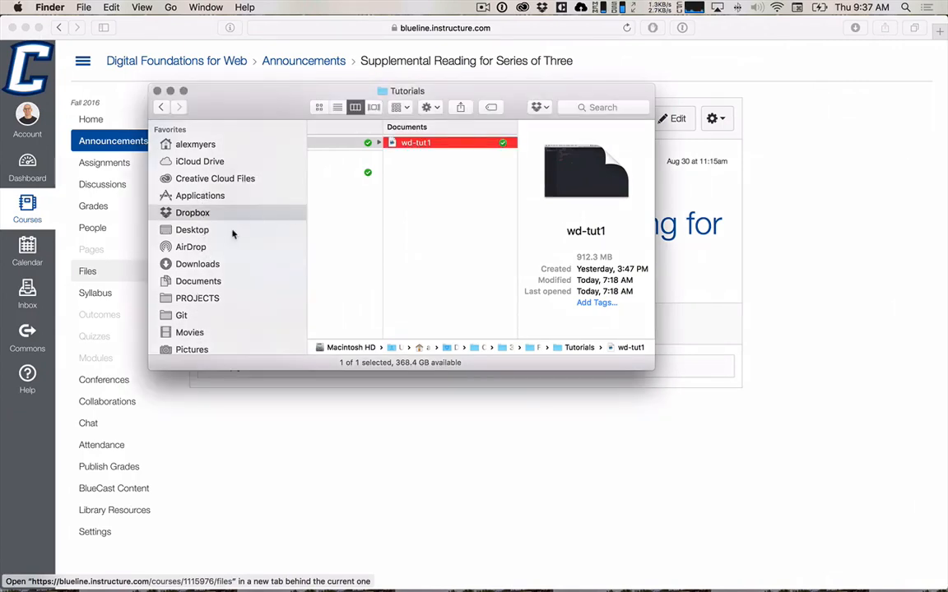
left_click(228, 232)
left_click(333, 155)
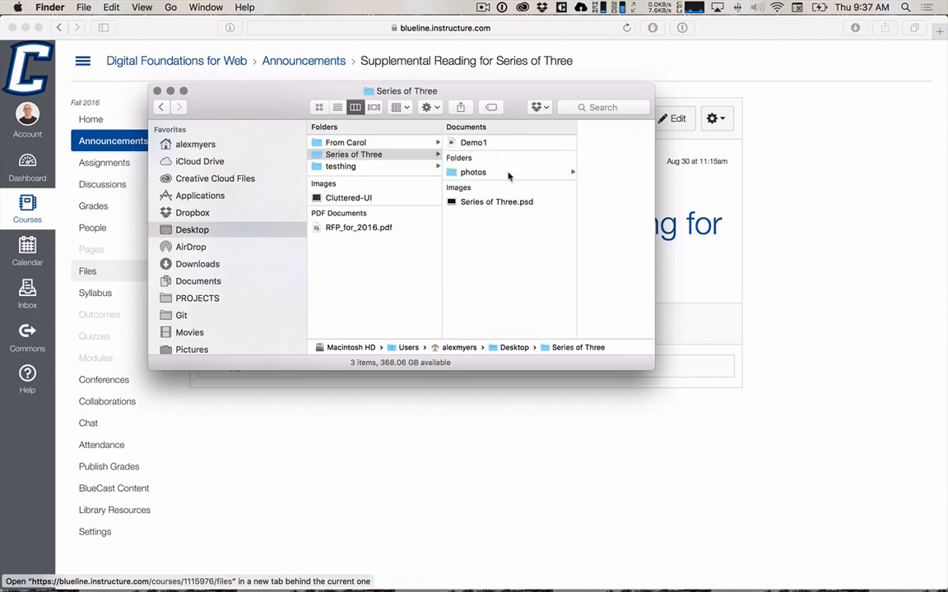
left_click(507, 172)
left_click(559, 191)
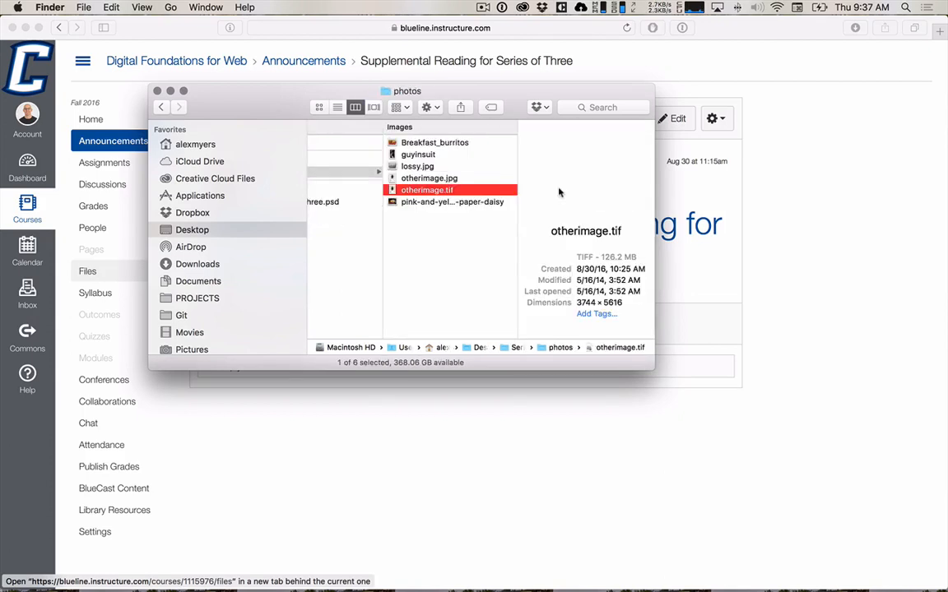
key("super+Tab")
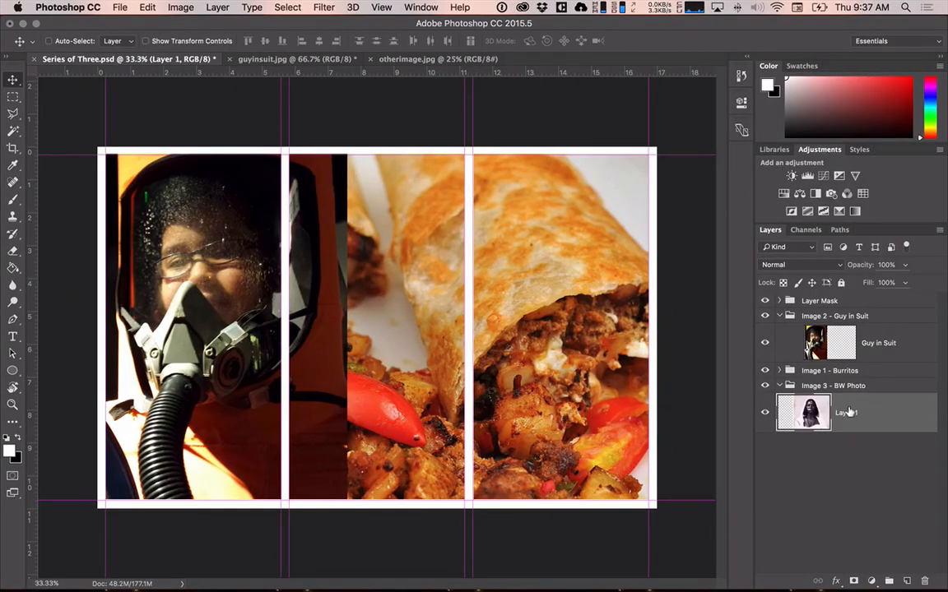
Rename the pasted black-and-white photo layer to "Other Image".
double_click(856, 416)
type("Other Image")
key("Return")
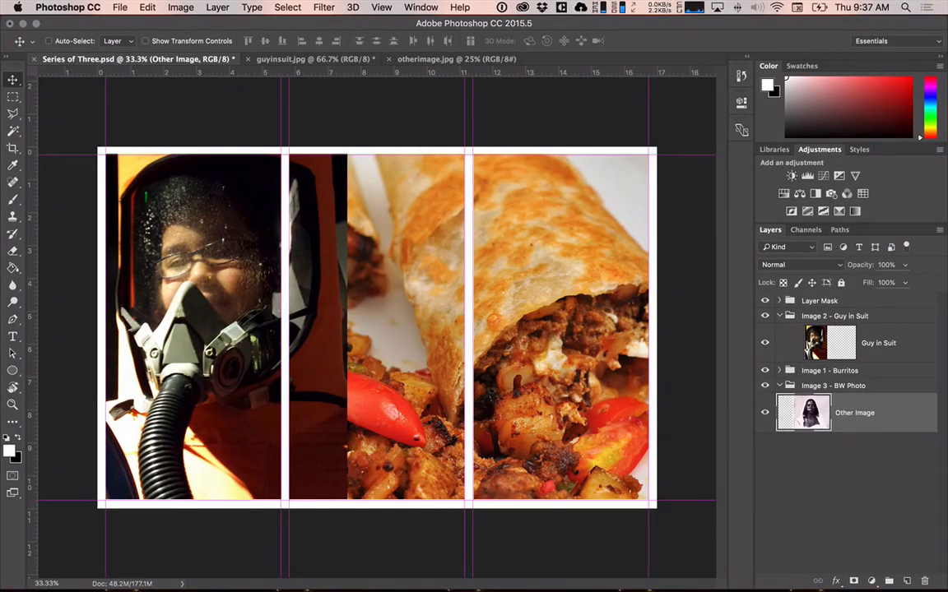
Move the Other Image layer into the Image 3 - BW Photo group and place the Image 1 - Burritos group below that group.
left_click_drag(862, 414, 861, 376)
left_click_drag(847, 376, 847, 385)
left_click(777, 383)
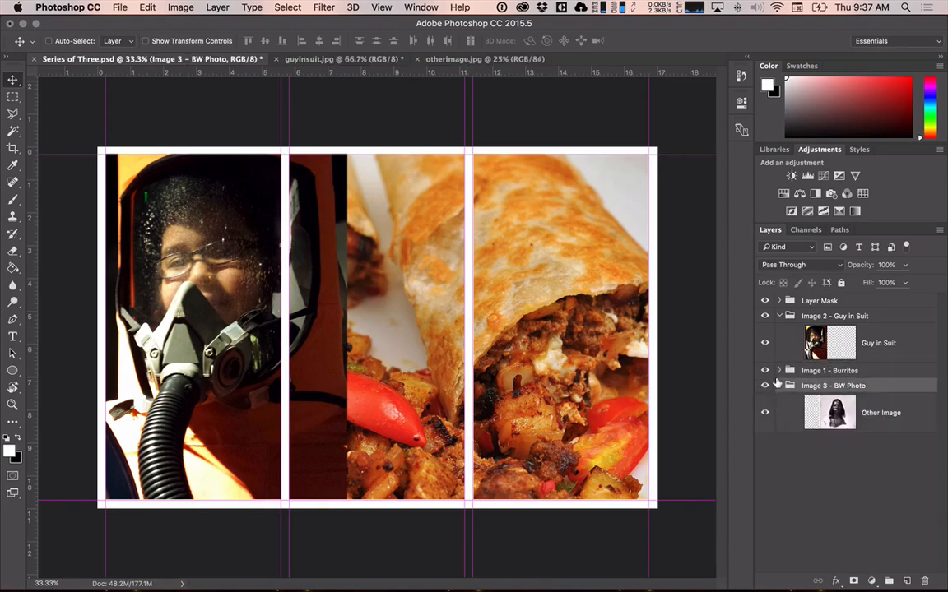
left_click_drag(785, 368, 825, 455)
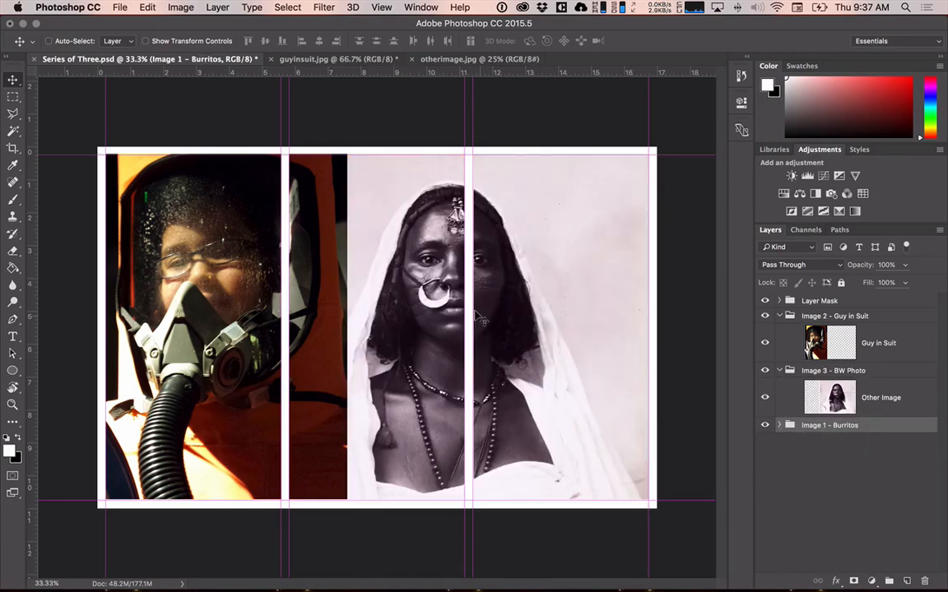
left_click(858, 388)
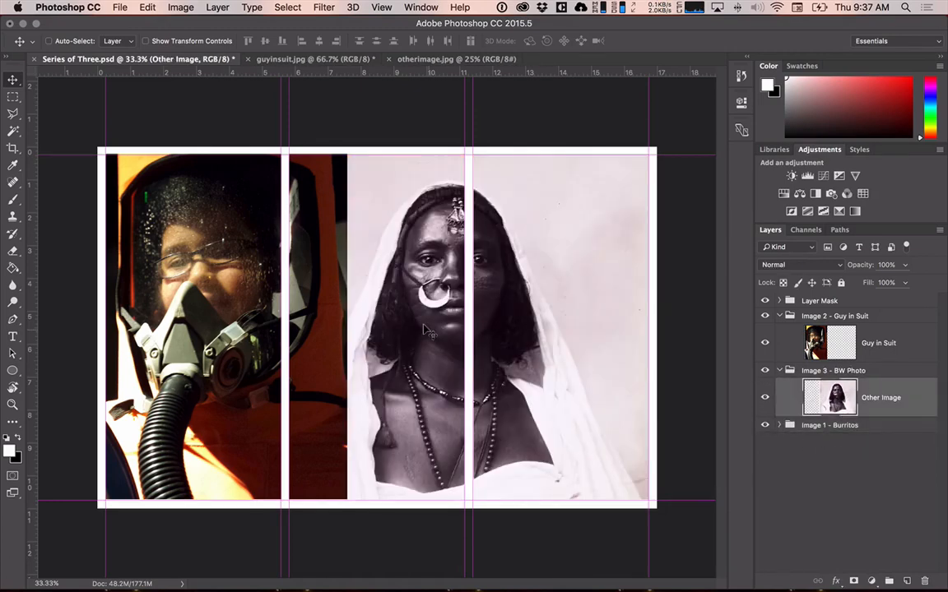
left_click(813, 371)
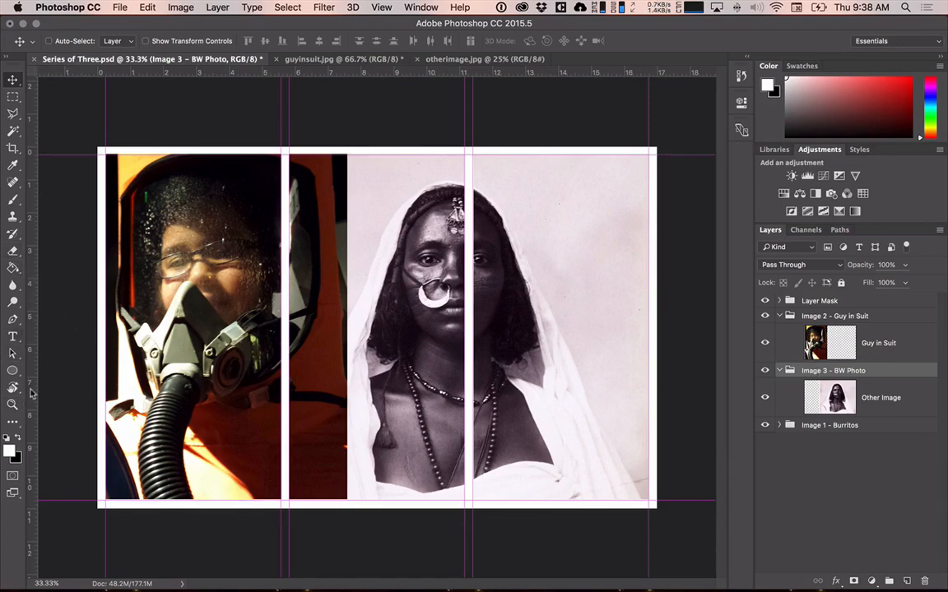
Rotate the canvas view by 180° with the Rotate View tool.
key("r")
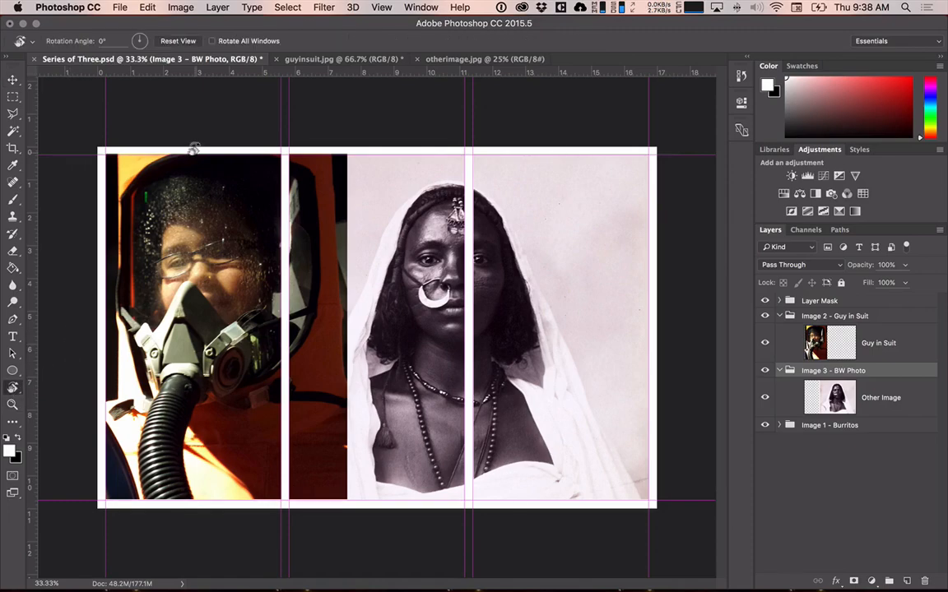
left_click_drag(408, 110, 395, 513)
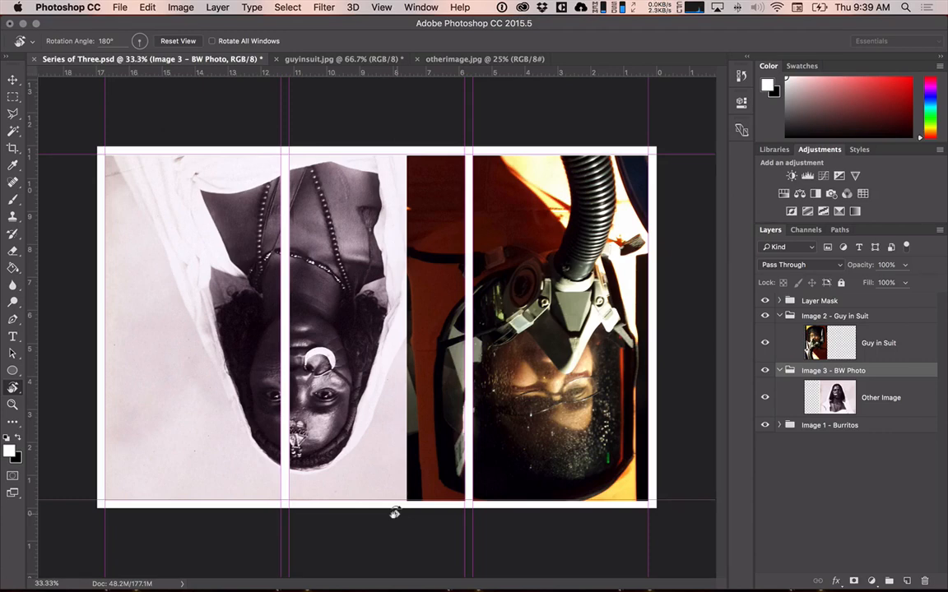
Examine the fill and adjustment layer types available for the Guy in Suit layer, along with the layer and image commands.
left_click(874, 337)
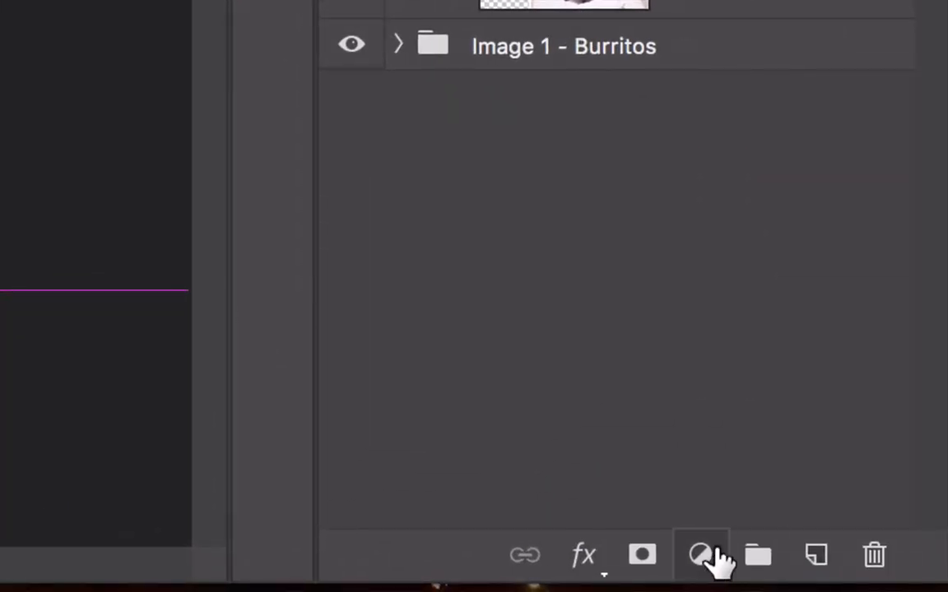
left_click(701, 556)
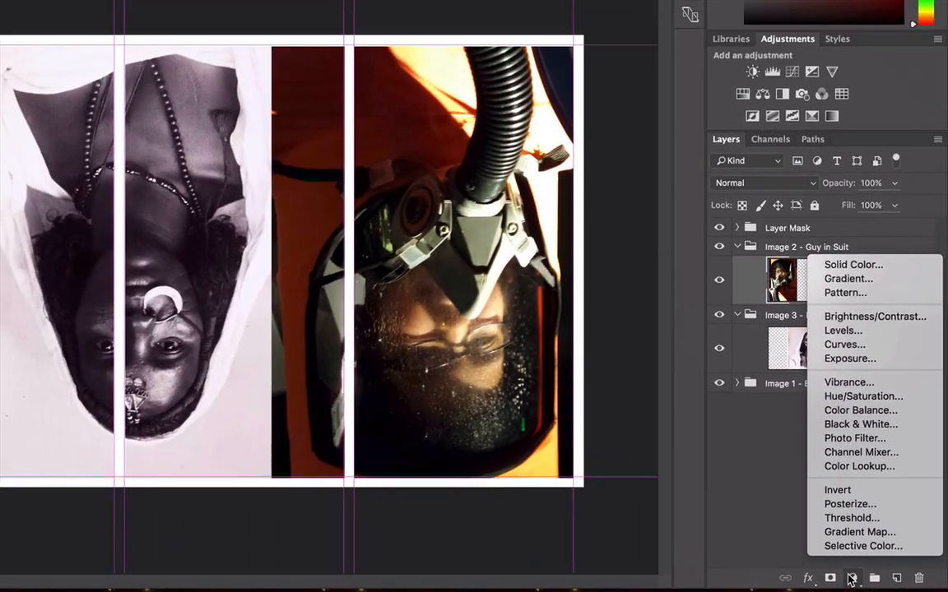
left_click(799, 532)
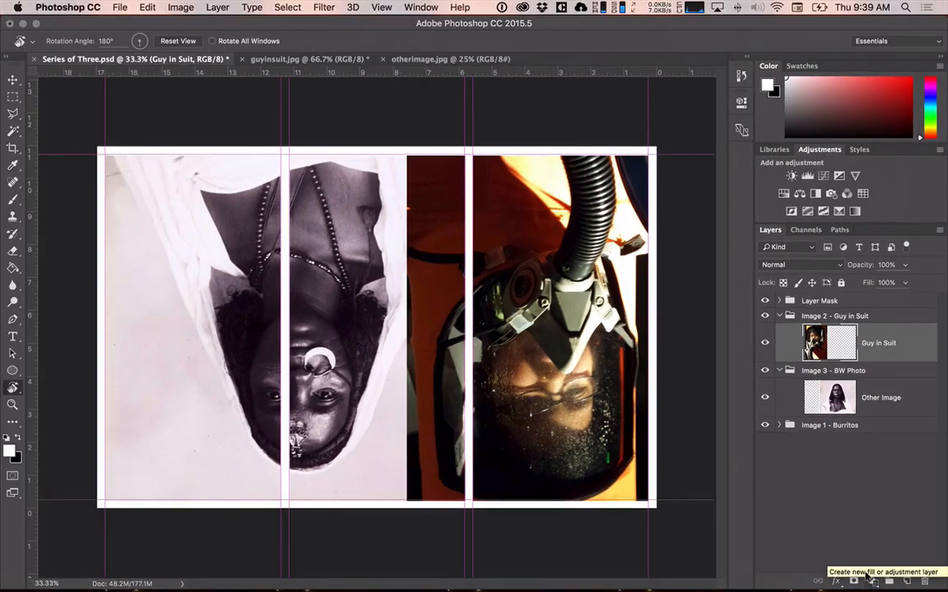
left_click(854, 581)
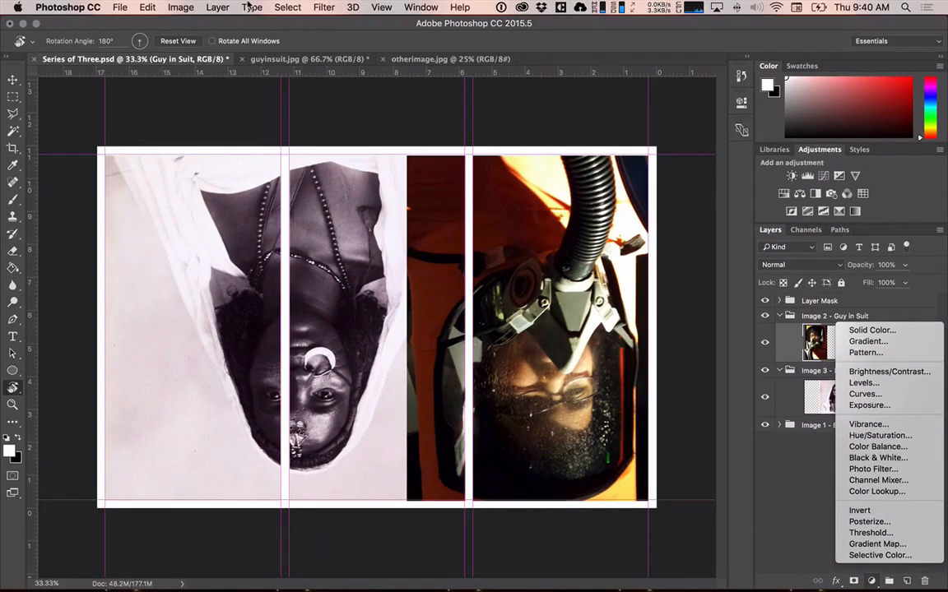
left_click(205, 5)
left_click(222, 6)
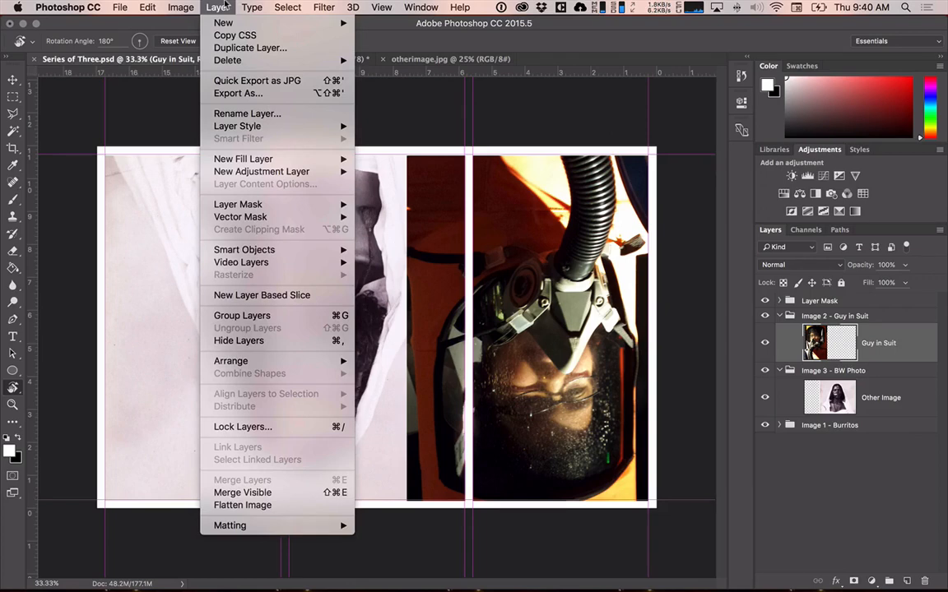
mouse_move(168, 9)
mouse_move(167, 45)
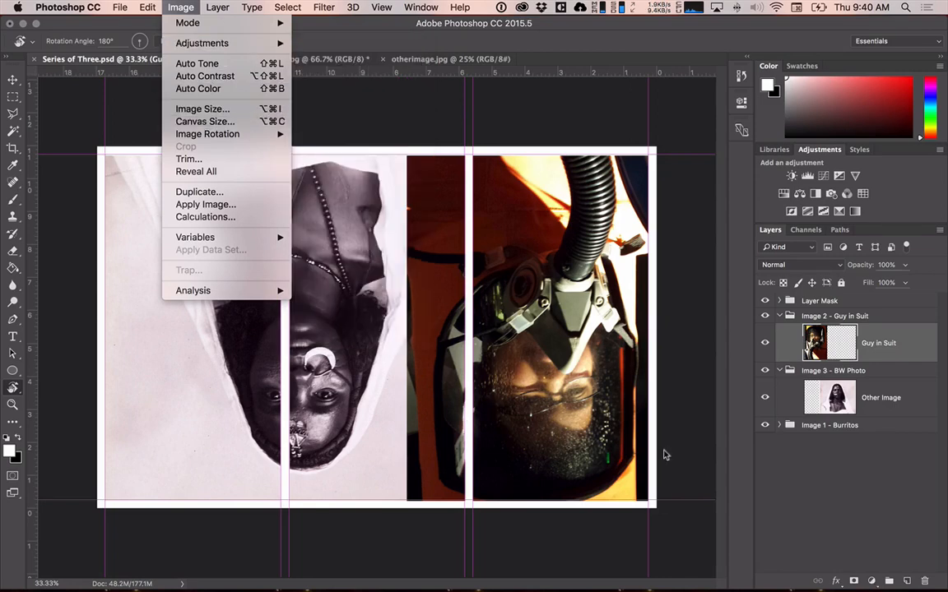
left_click(837, 482)
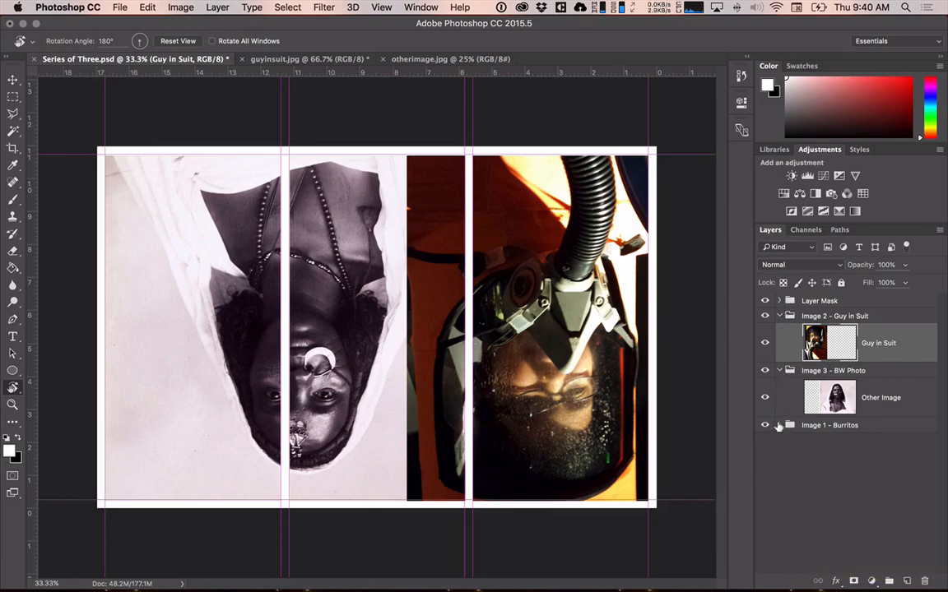
Expand the Image 1 - Burritos group and shift the Other Image photo horizontally toward the middle section of the template.
left_click(779, 425)
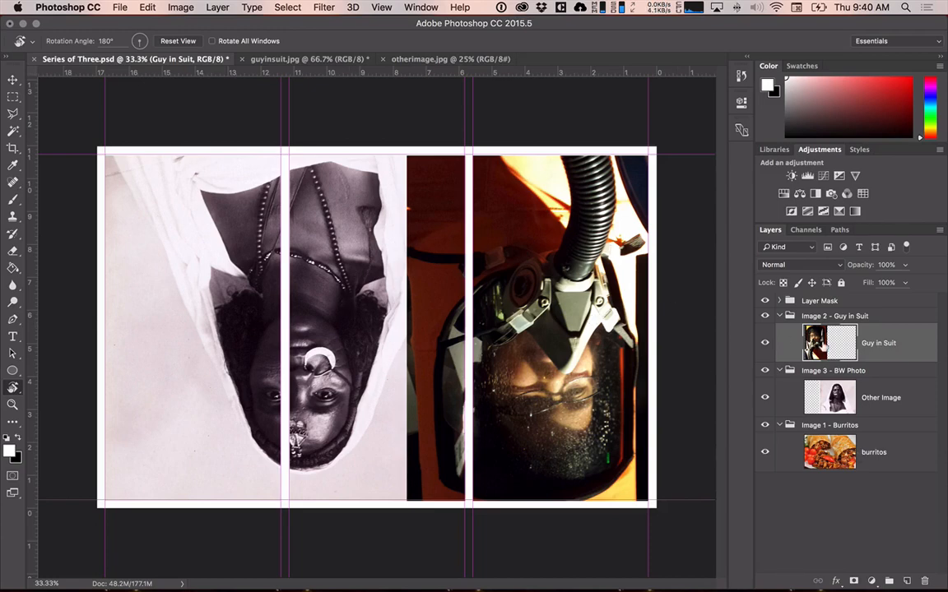
left_click(889, 420)
left_click(882, 399)
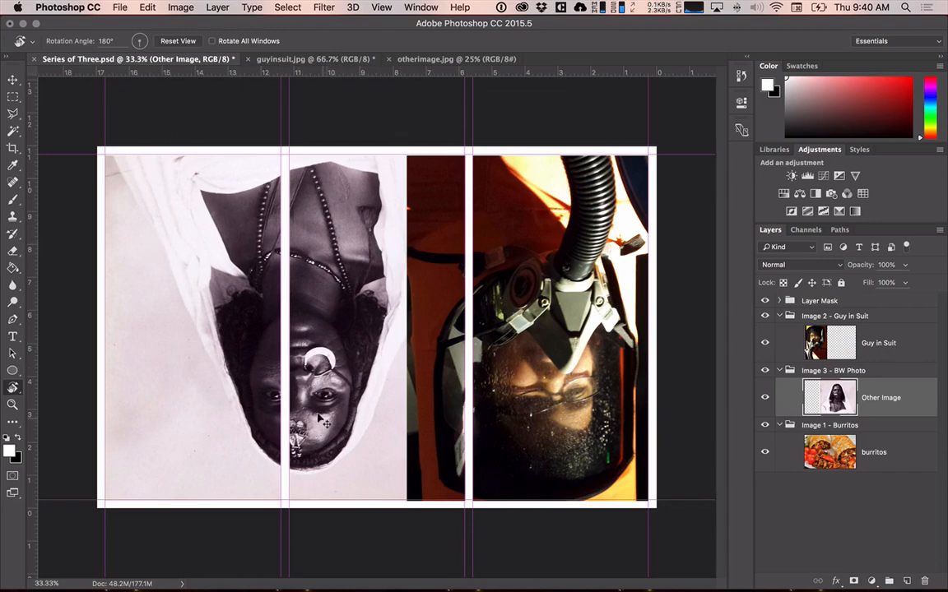
left_click_drag(319, 419, 425, 423)
Shift the Guy in Suit photo outward so that it covers only its own end section.
left_click(877, 342)
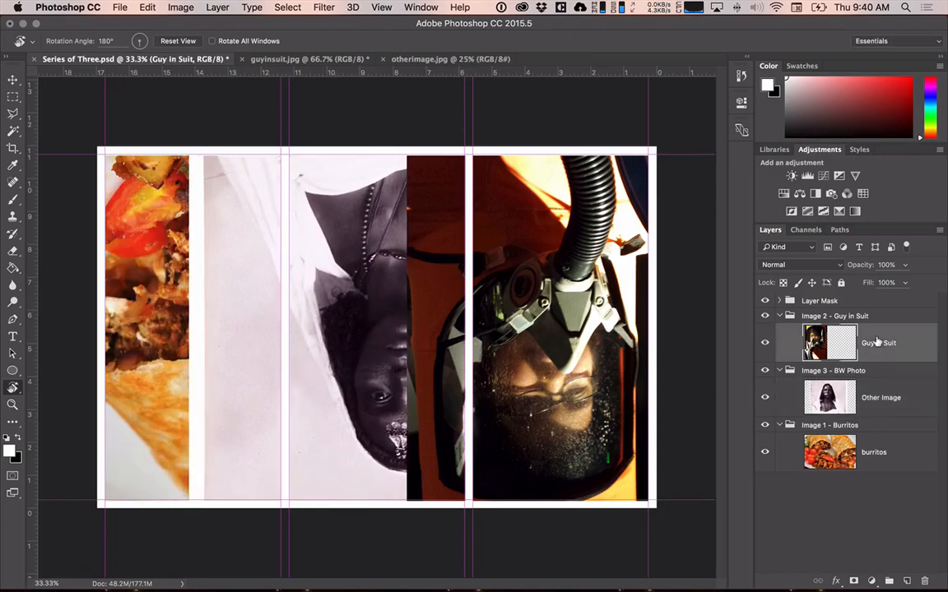
left_click_drag(568, 313, 631, 319)
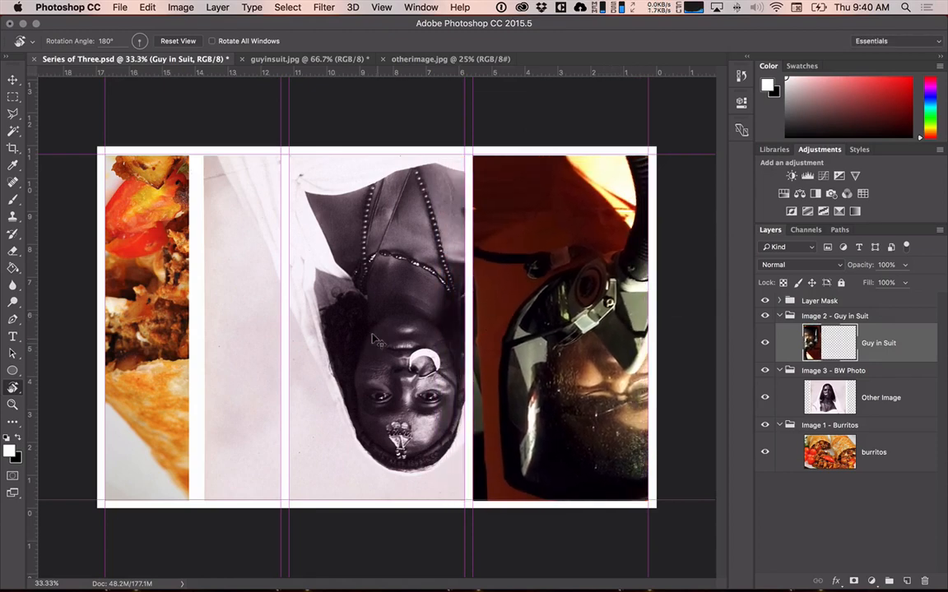
Center the portrait's face on the Other Image layer within the middle section, and select the burritos layer.
left_click_drag(376, 337, 333, 300)
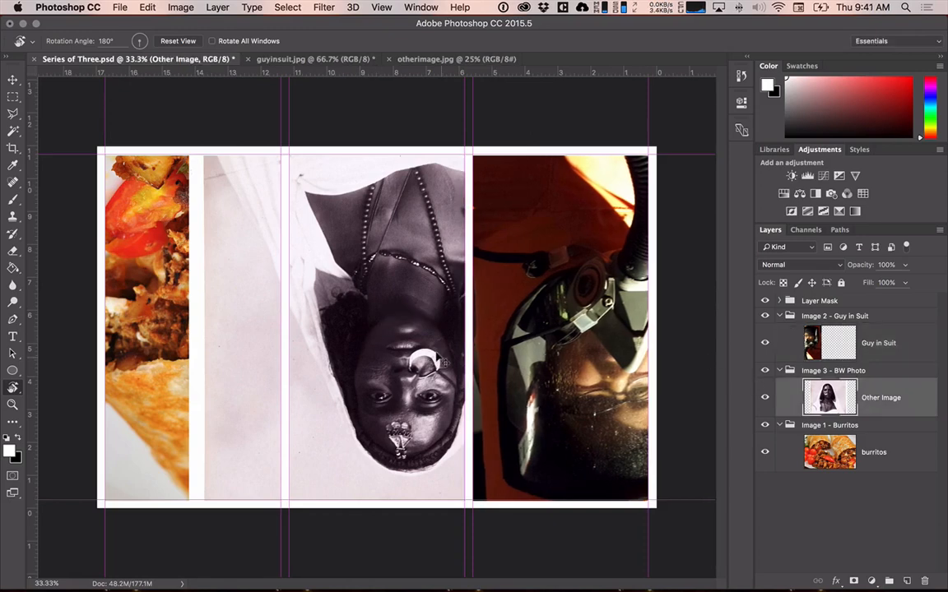
left_click_drag(423, 362, 400, 362)
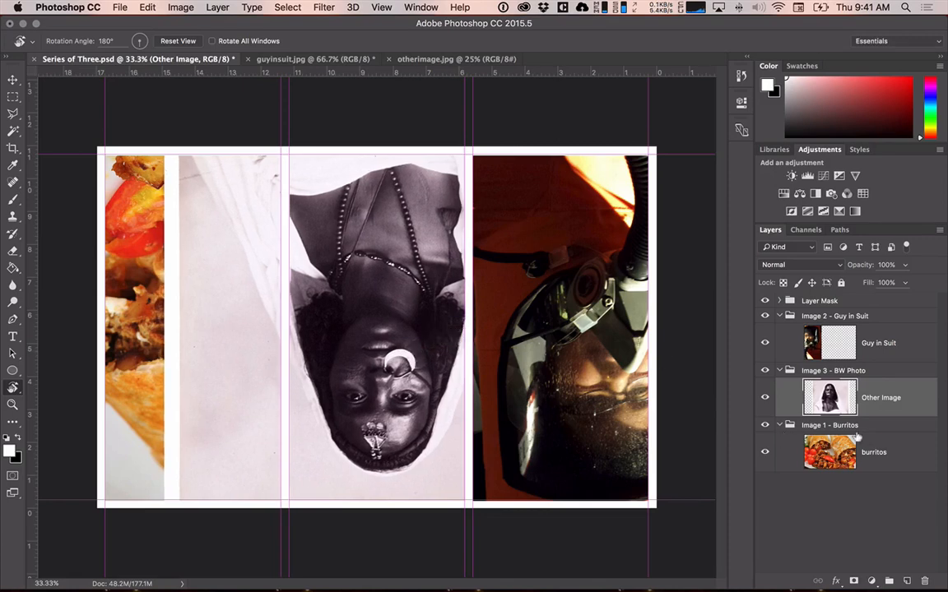
left_click(834, 463)
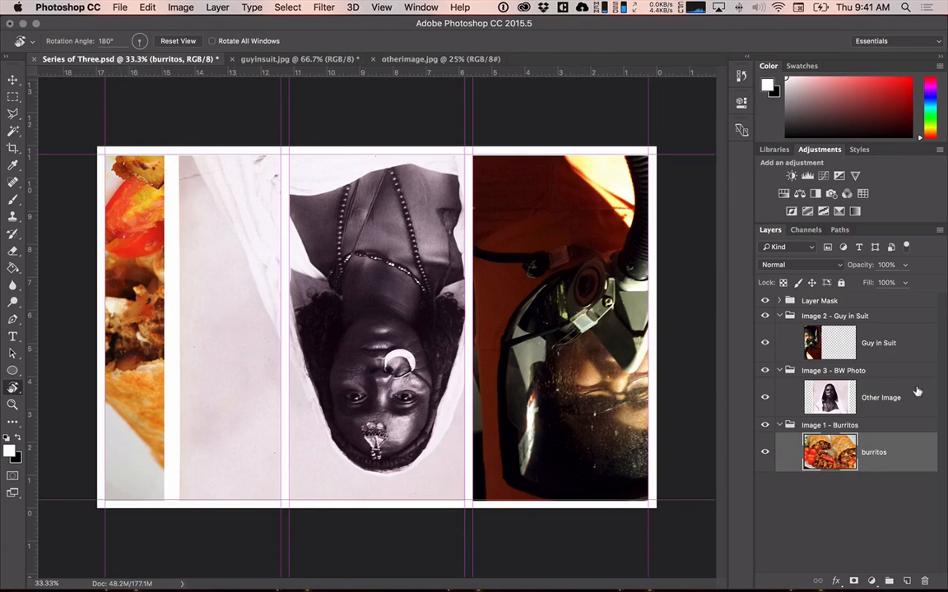
Delete the Main Layer Mask layer from the Layer Mask group and show the layer-mask-template layer.
left_click(778, 300)
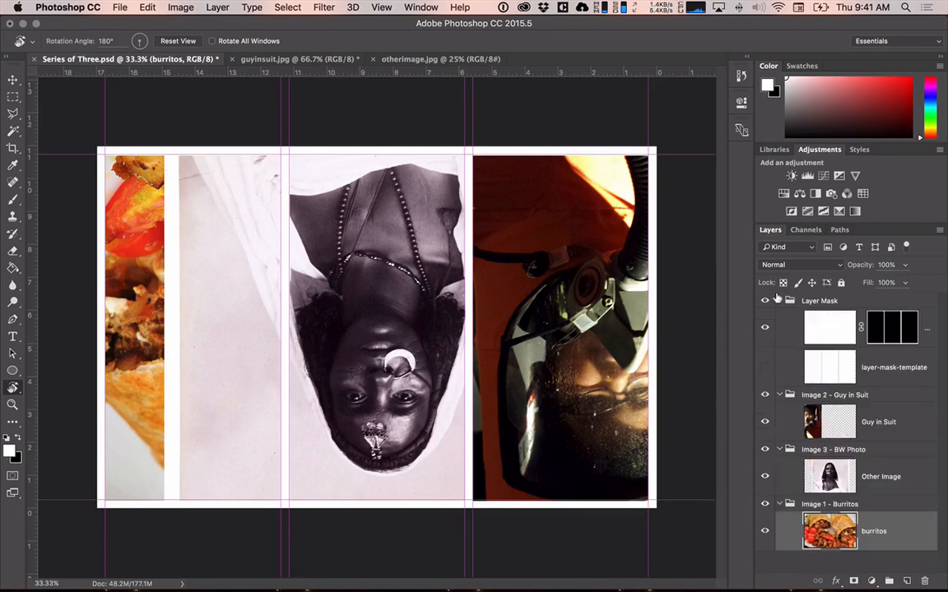
left_click(884, 329)
key("super+BackSpace")
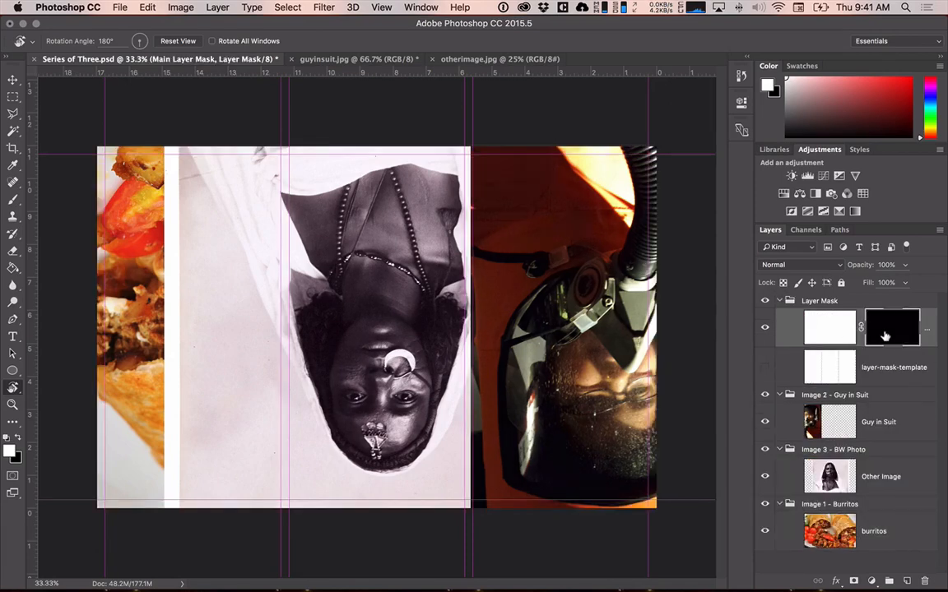
left_click(819, 301)
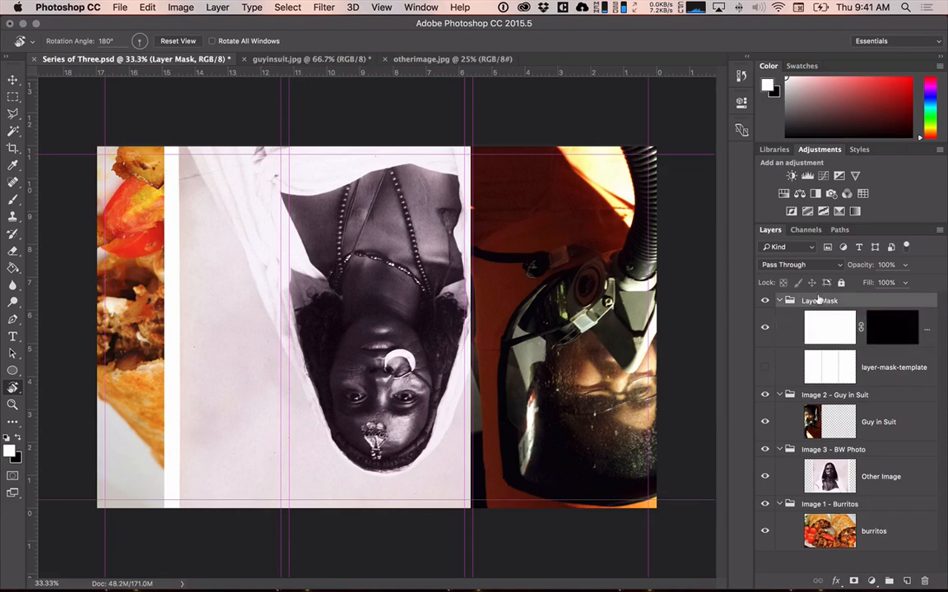
left_click(847, 325)
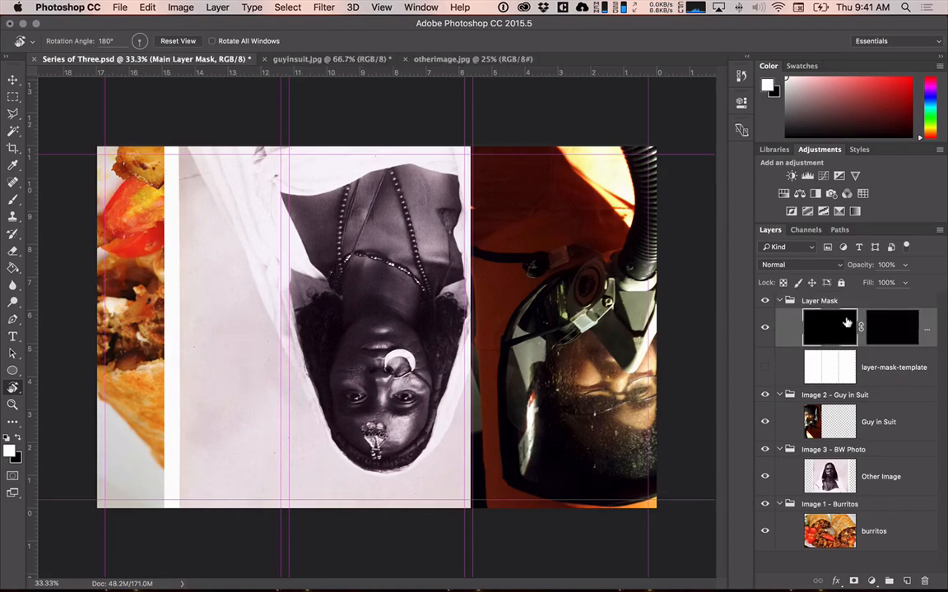
left_click(923, 580)
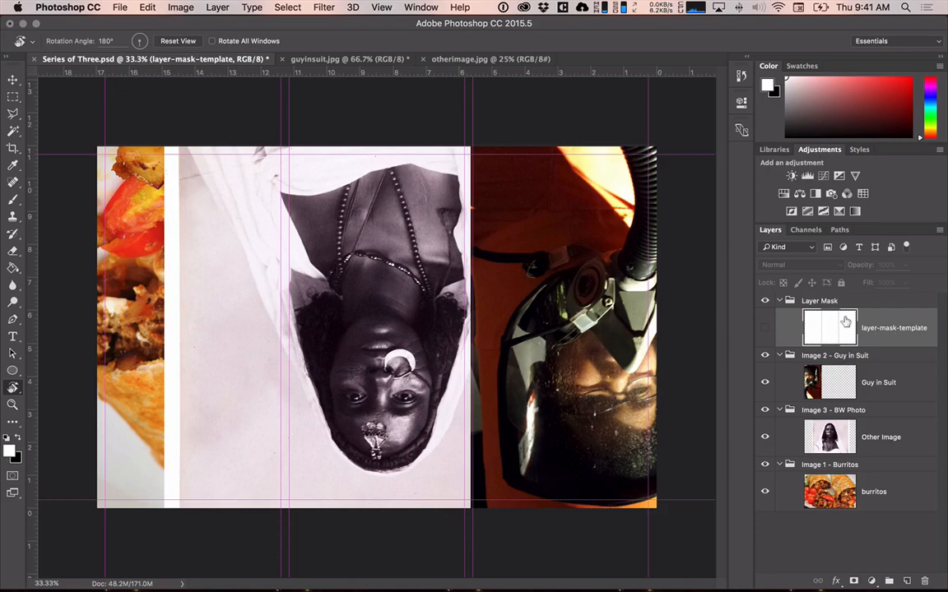
left_click(764, 327)
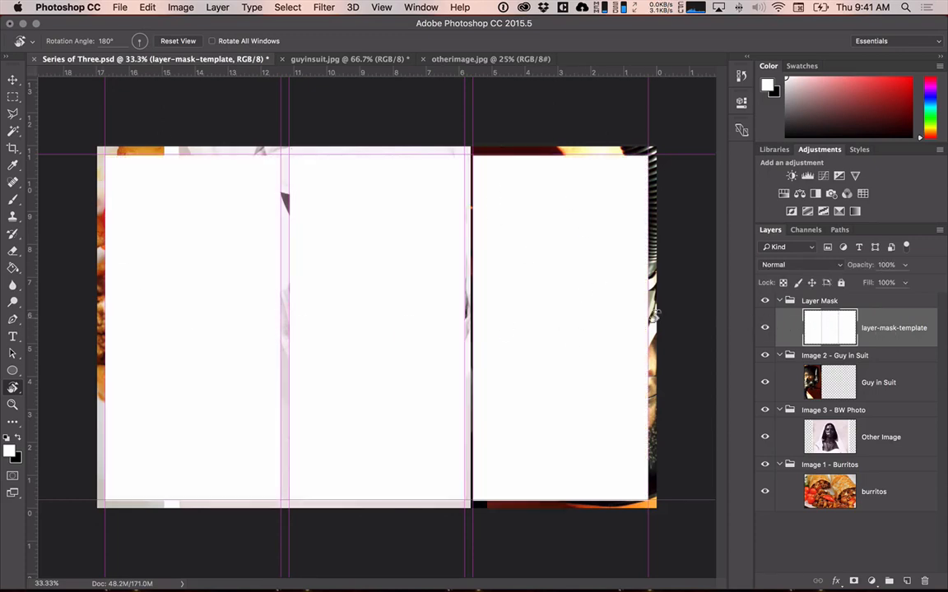
Select the outer section over the burritos on layer-mask-template, rotate the canvas view to 0°, and mask the burritos layer to that section.
key("w")
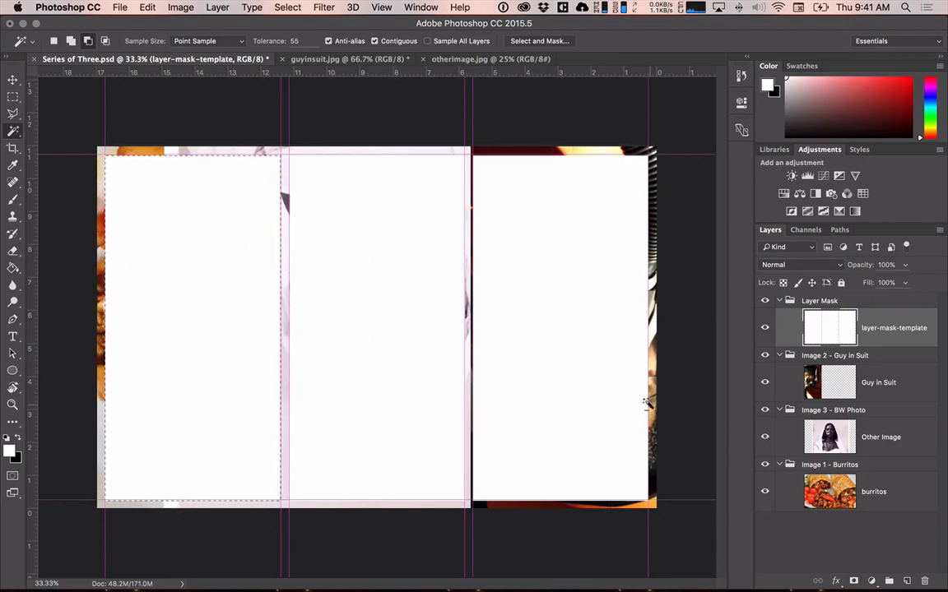
key("r")
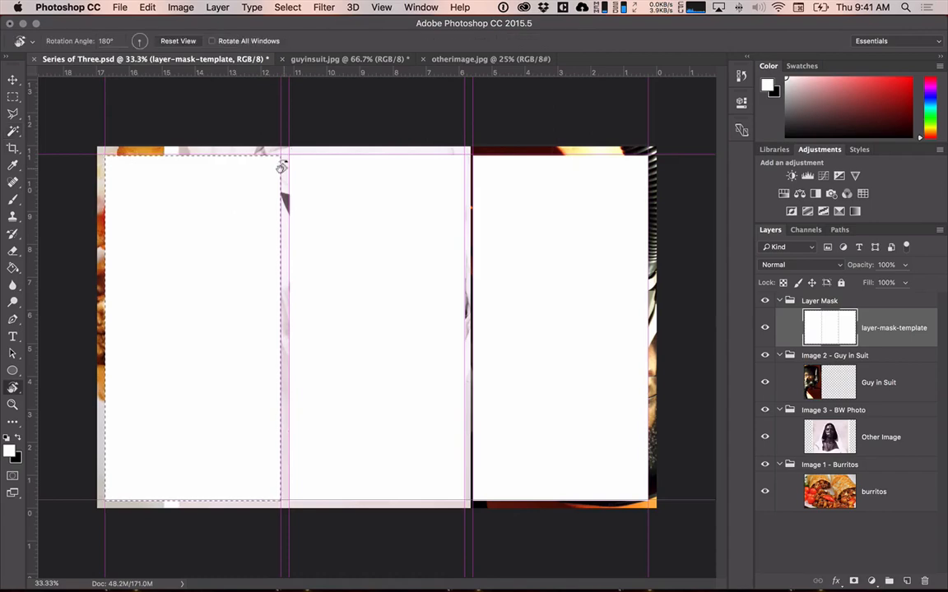
left_click_drag(328, 112, 403, 451)
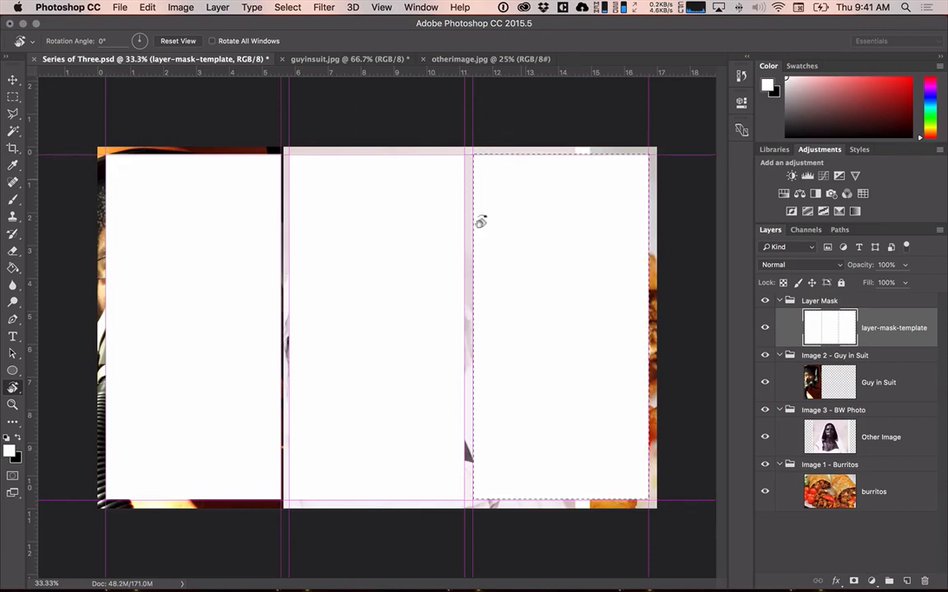
left_click(904, 492)
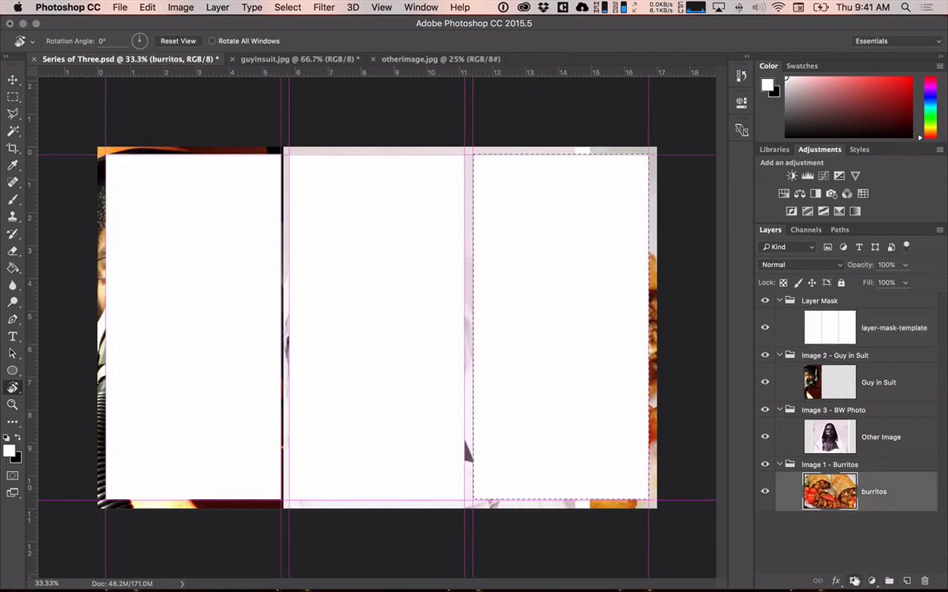
left_click(853, 580)
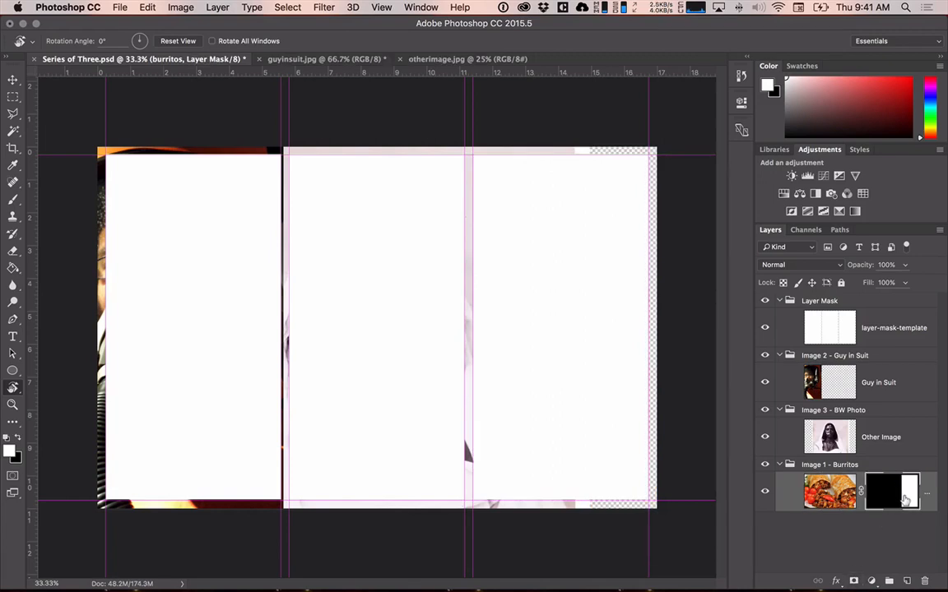
Invert the burritos layer's mask.
left_click(181, 8)
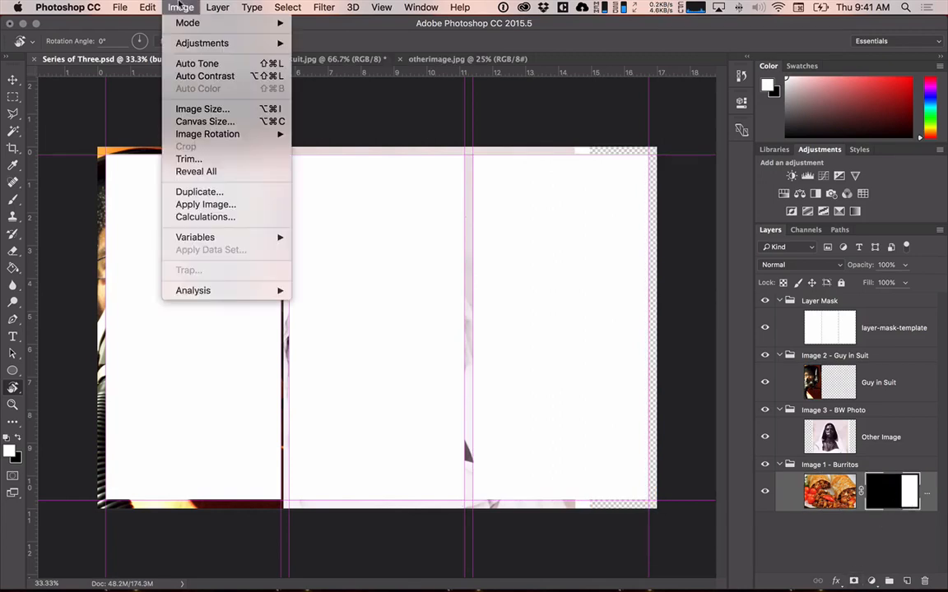
mouse_move(202, 43)
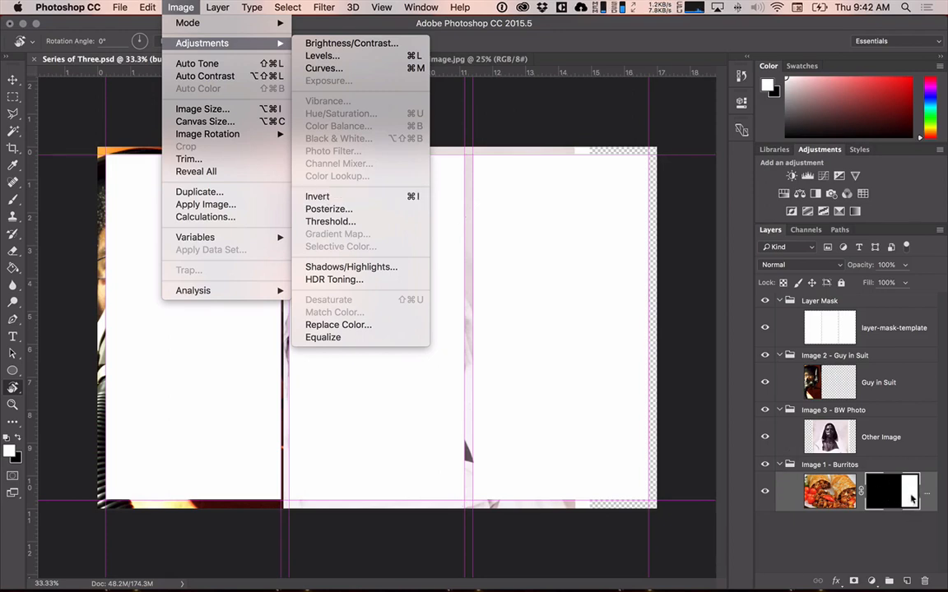
key("super+i")
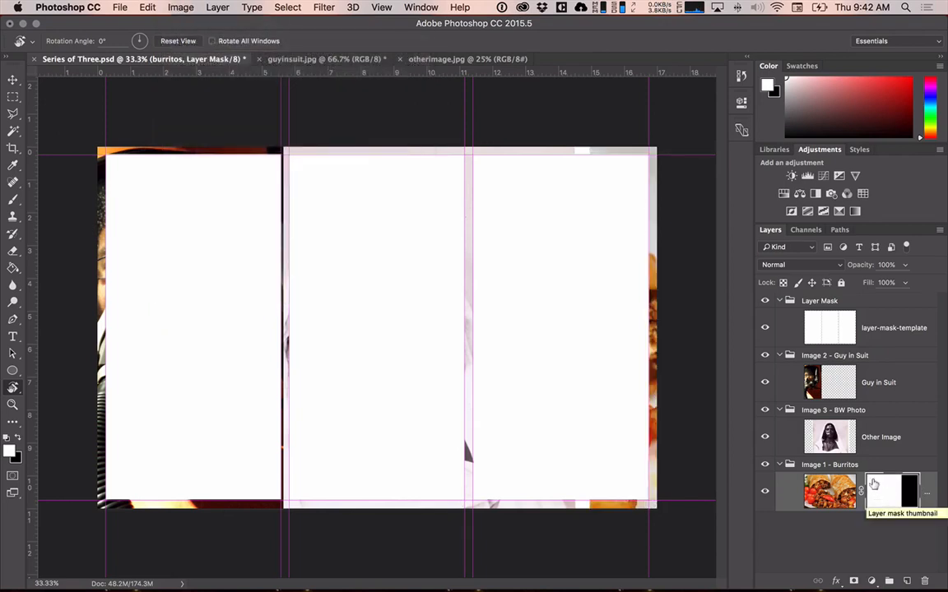
Mask the Other Image layer with the middle section selected from layer-mask-template, and invert that mask.
left_click(825, 329)
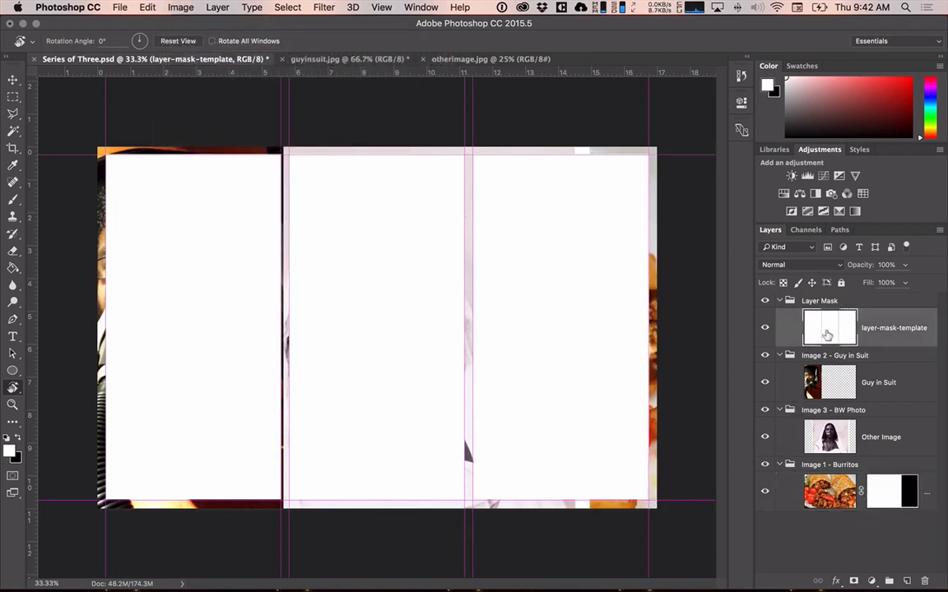
key("w")
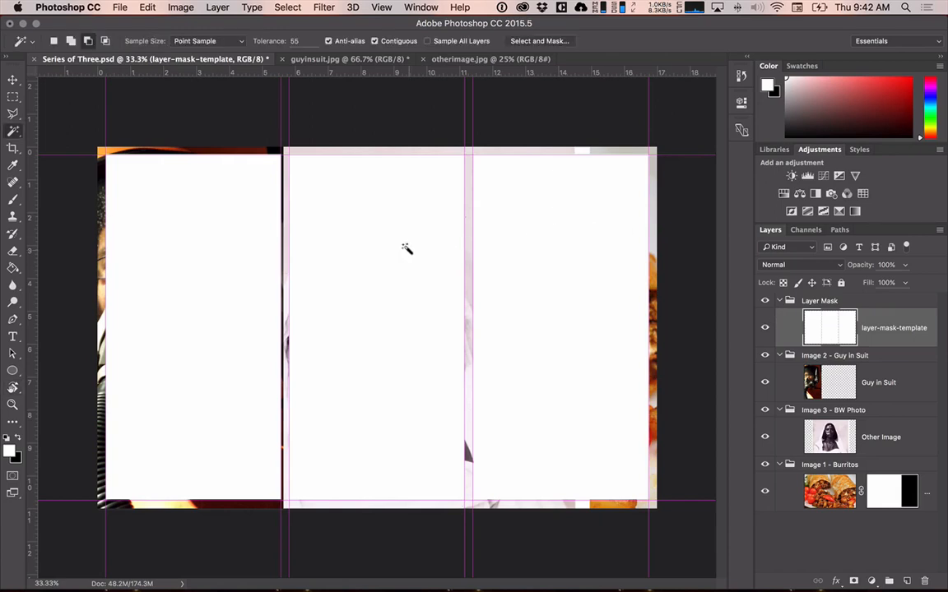
left_click(410, 254)
left_click(777, 427)
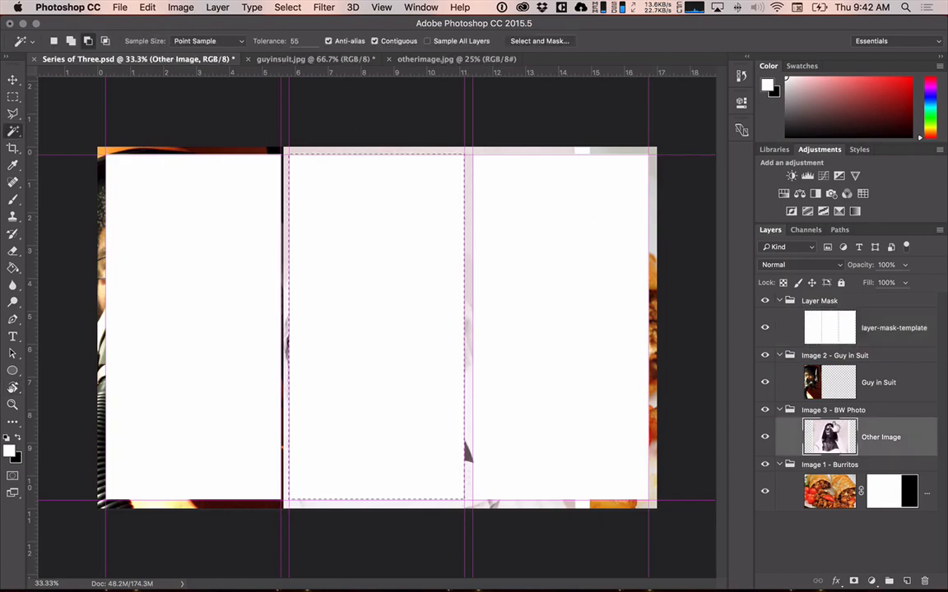
left_click(854, 580)
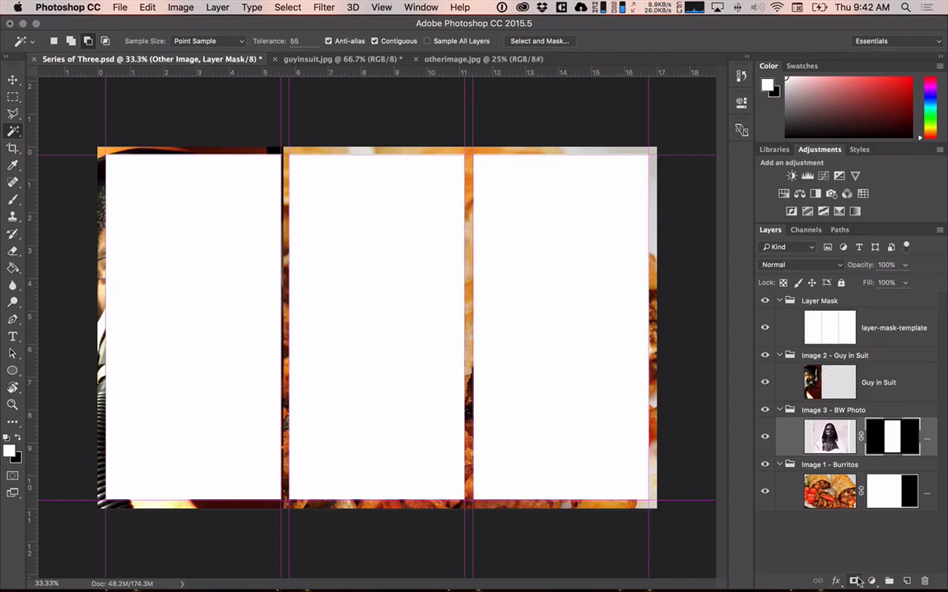
key("super+i")
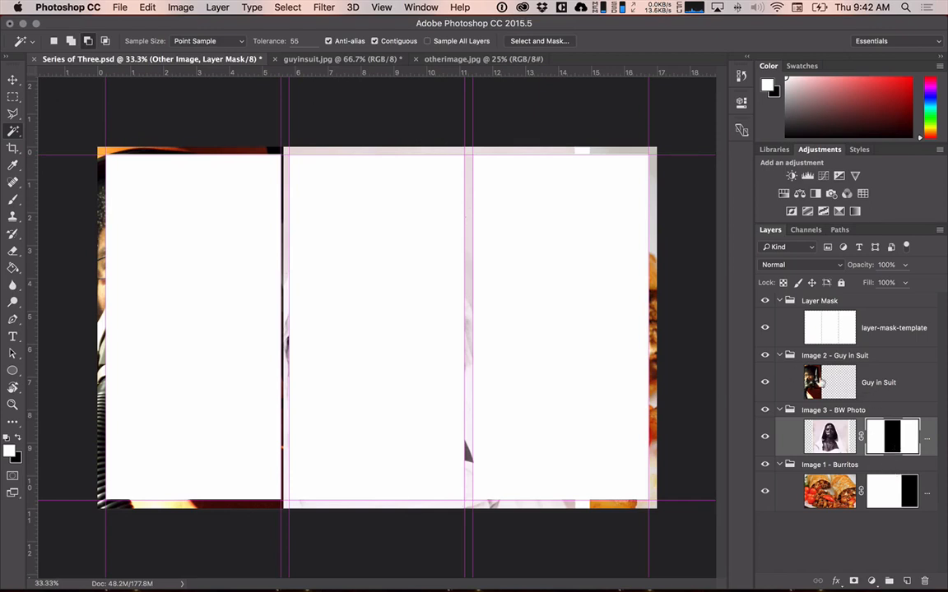
Mask the Guy in Suit layer with the first section of layer-mask-template, and invert that mask.
left_click(829, 327)
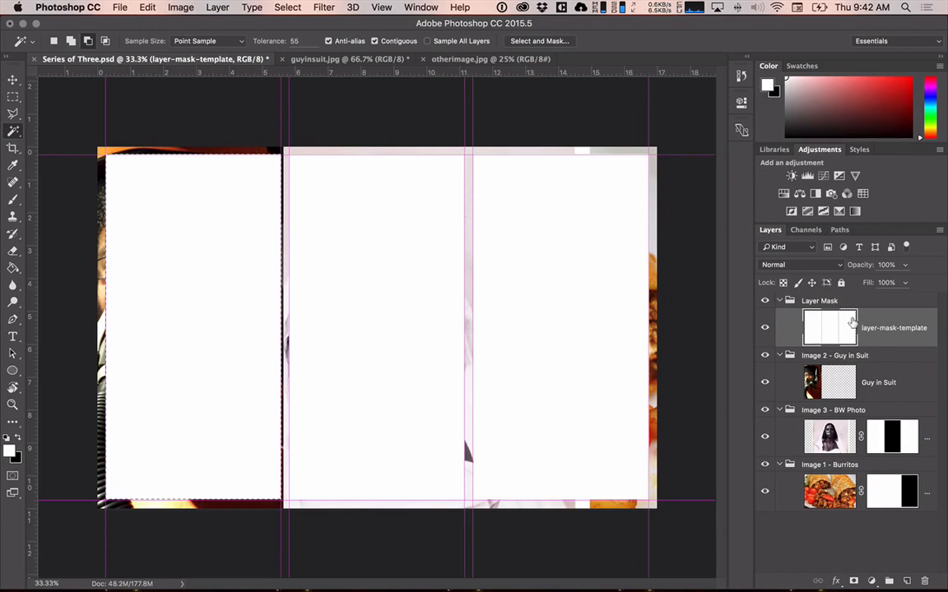
left_click(833, 331, "super")
left_click(827, 386)
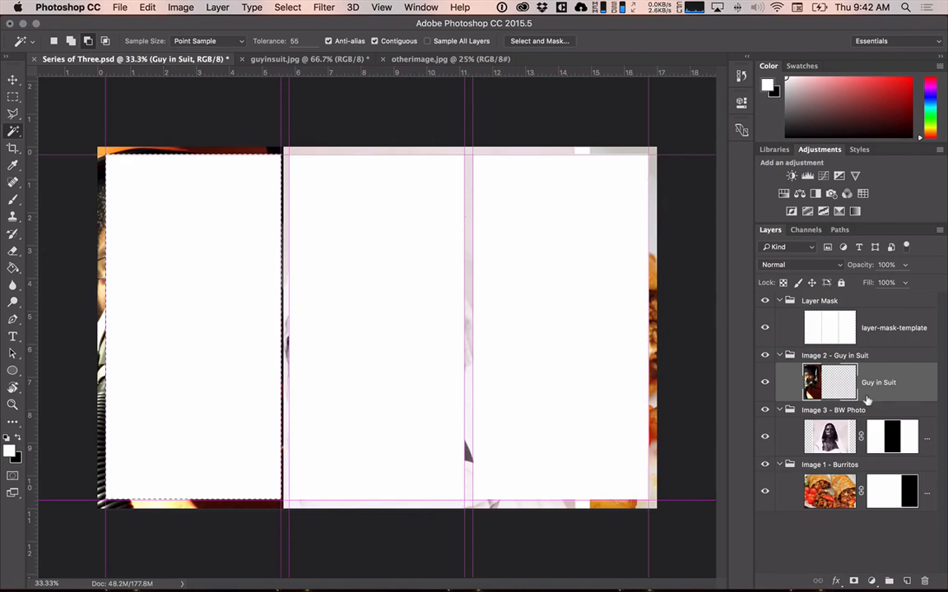
left_click(854, 581)
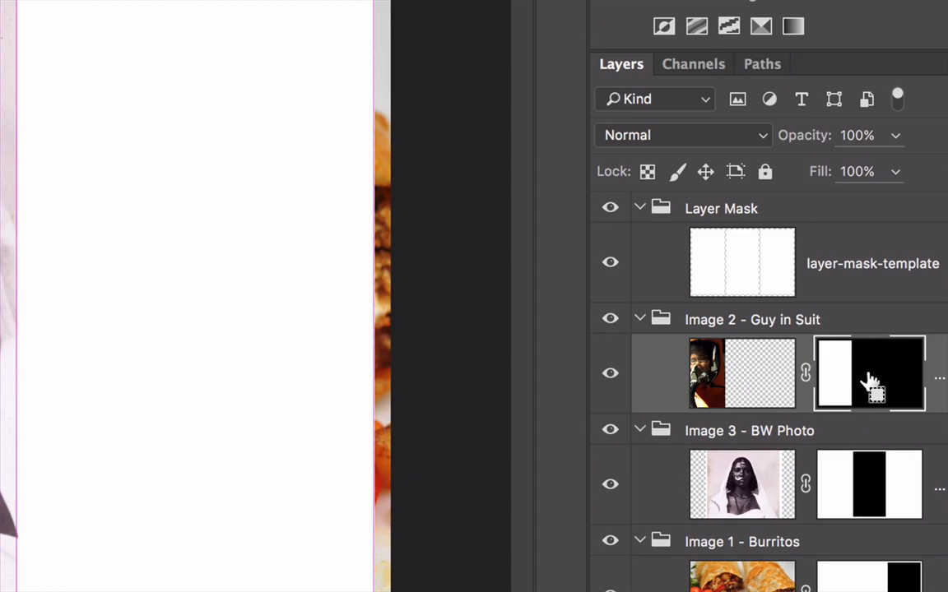
key("ctrl+i")
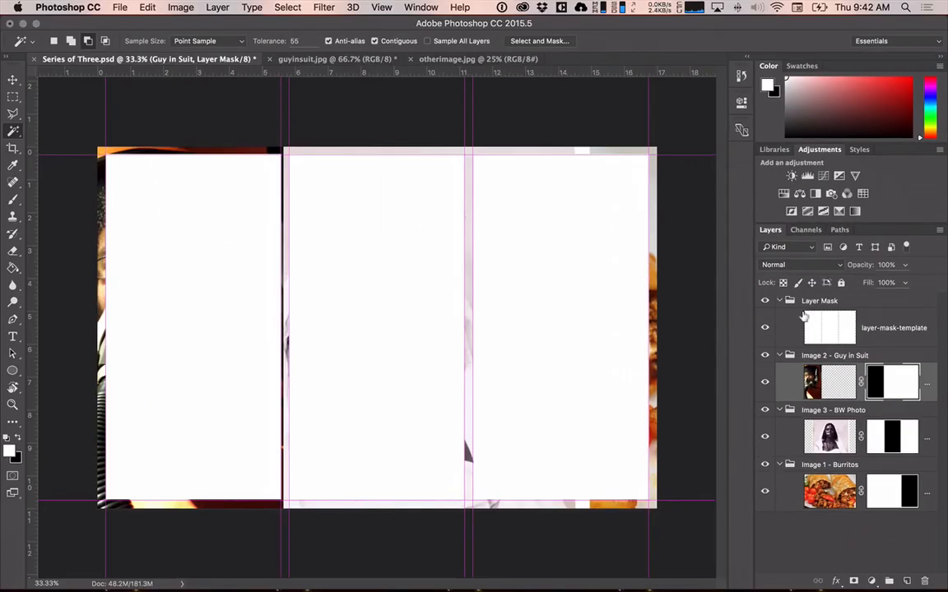
Hide the layer-mask-template layer, invert the Guy in Suit mask, and select the Other Image mask.
left_click(610, 262)
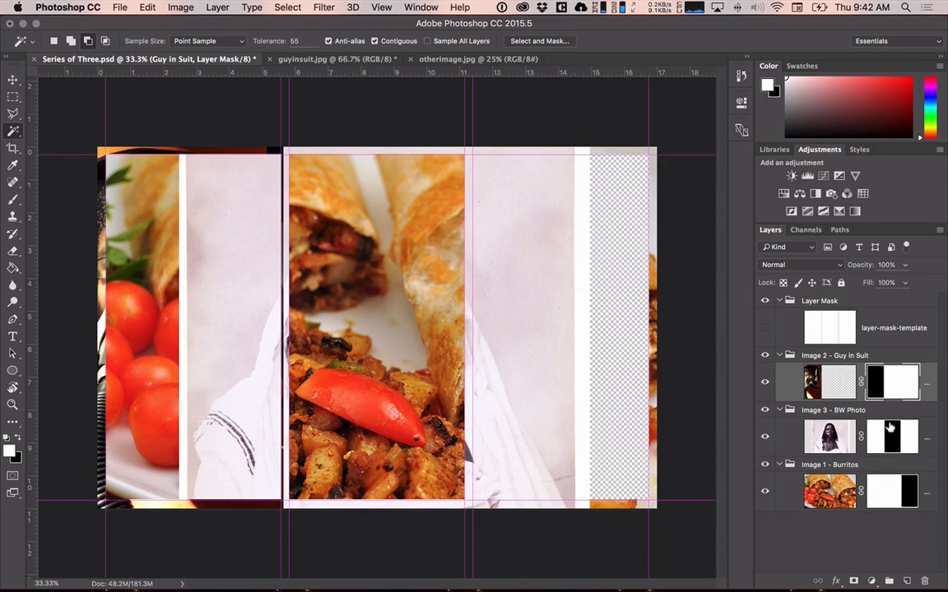
key("ctrl+i")
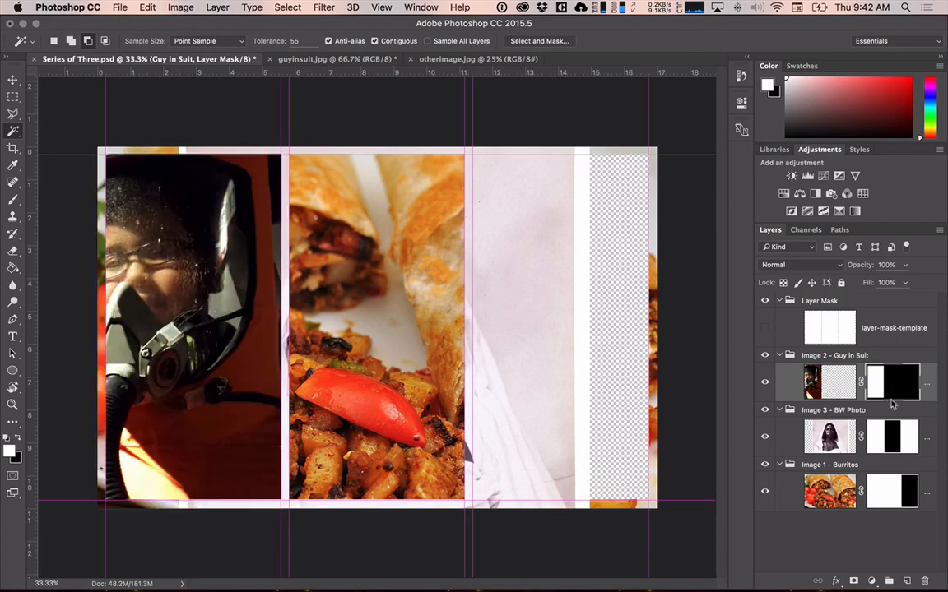
left_click(889, 445)
key("super+o")
key("super+i")
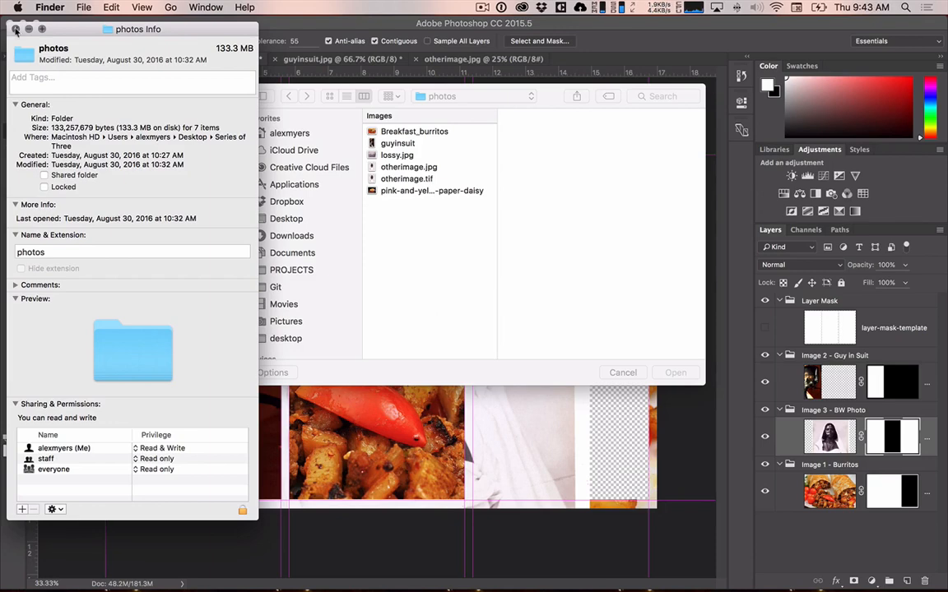
key("super+w")
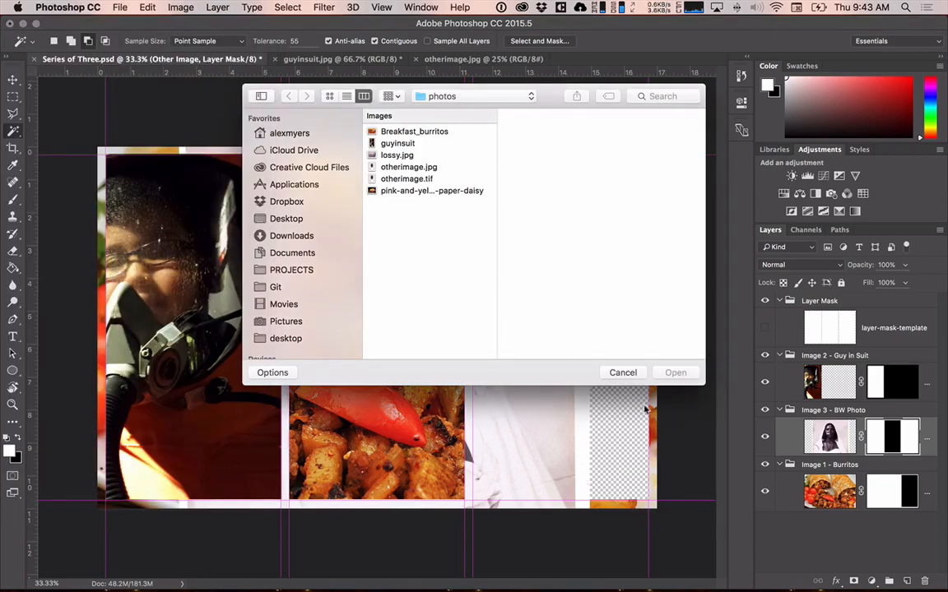
left_click(621, 373)
Invert the masks of the Other Image and burritos layers so each photo shows only inside its own section.
key("super+i")
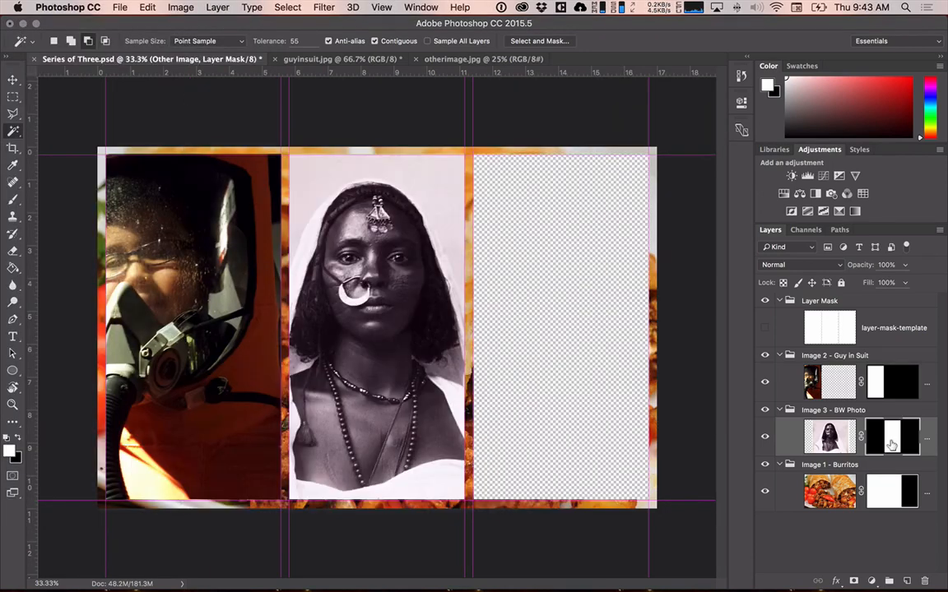
left_click(886, 488)
key("super+i")
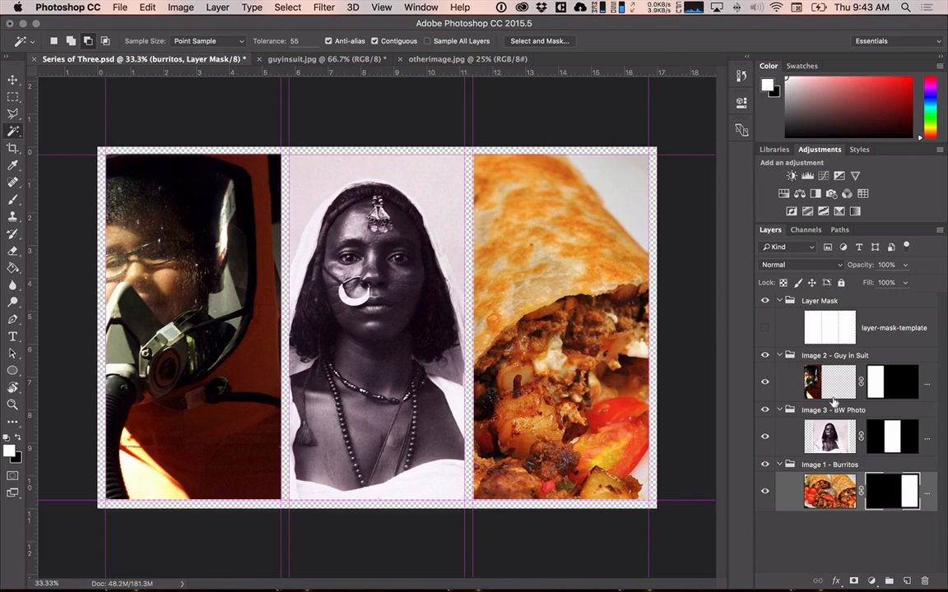
Select the Other Image photo and try scaling it to about 129% with Free Transform while its mask is linked.
left_click(829, 435)
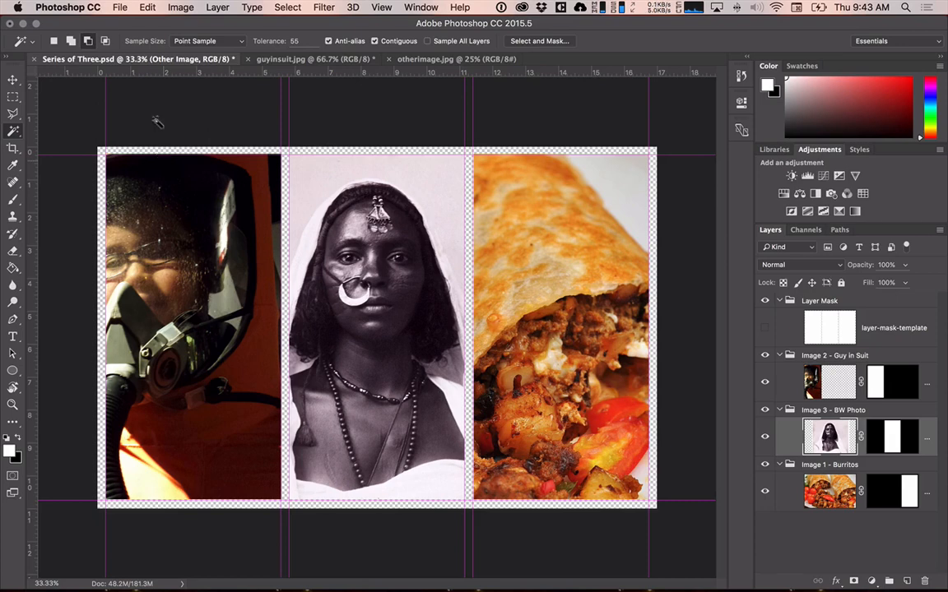
left_click(170, 9)
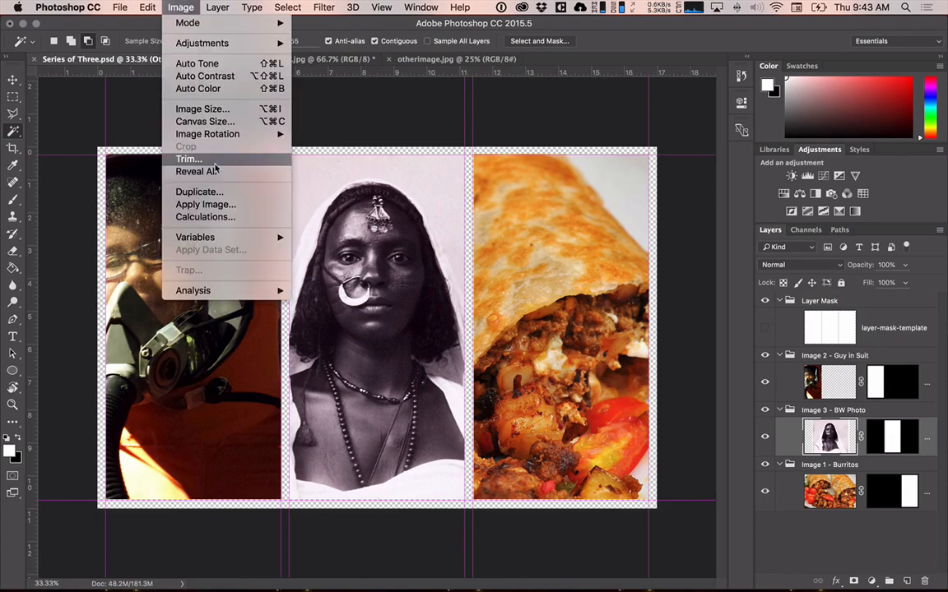
mouse_move(145, 6)
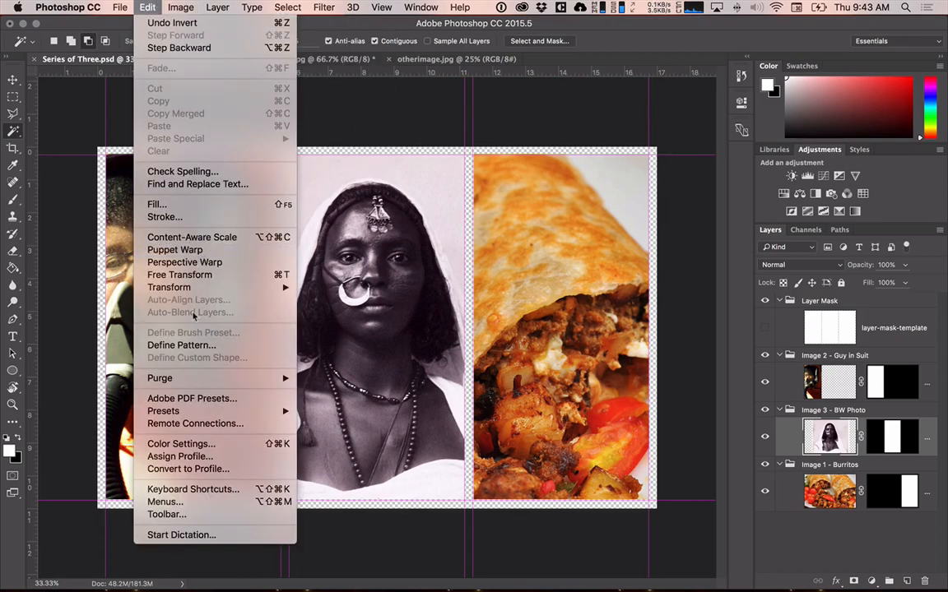
mouse_move(200, 289)
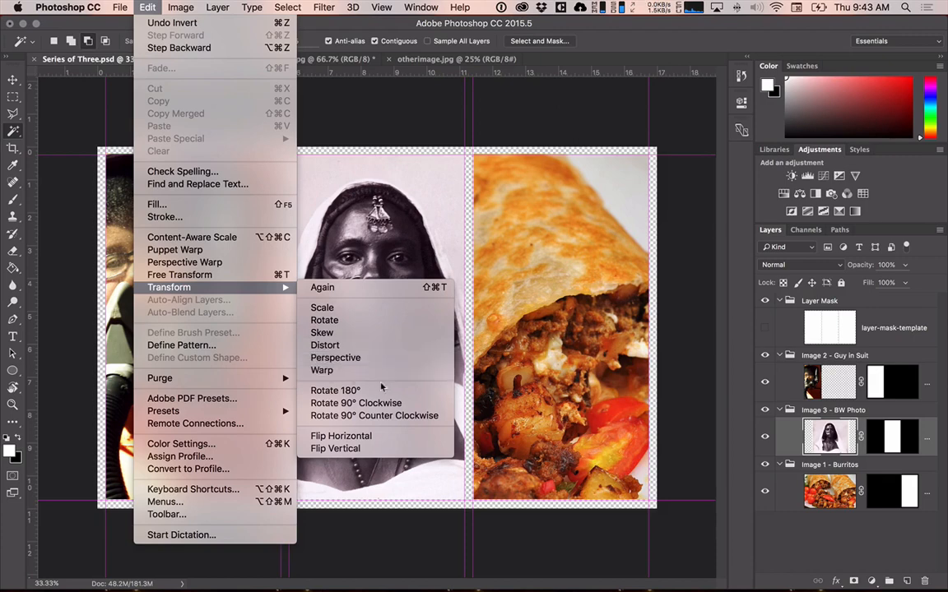
left_click(256, 281)
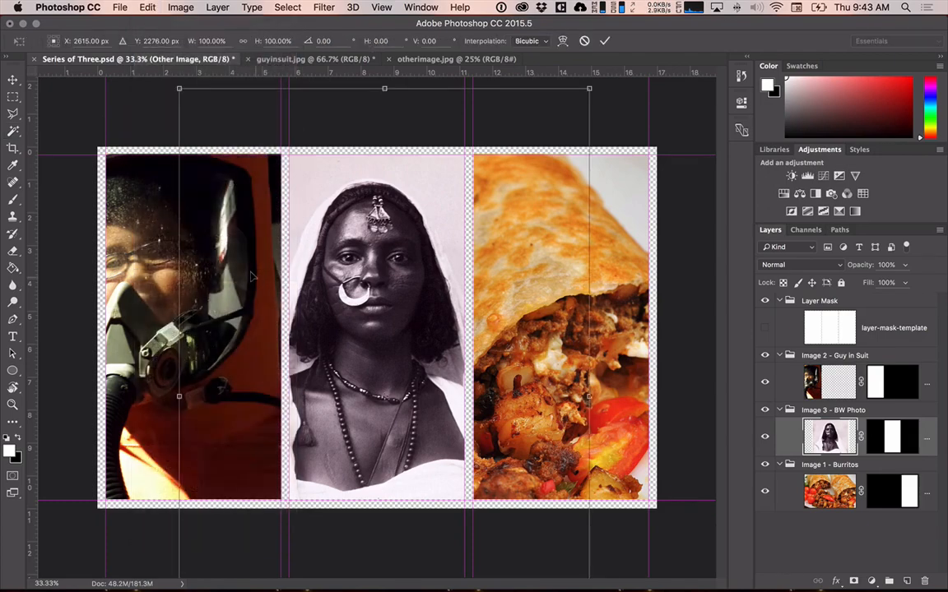
scroll(252, 276, "down", 2)
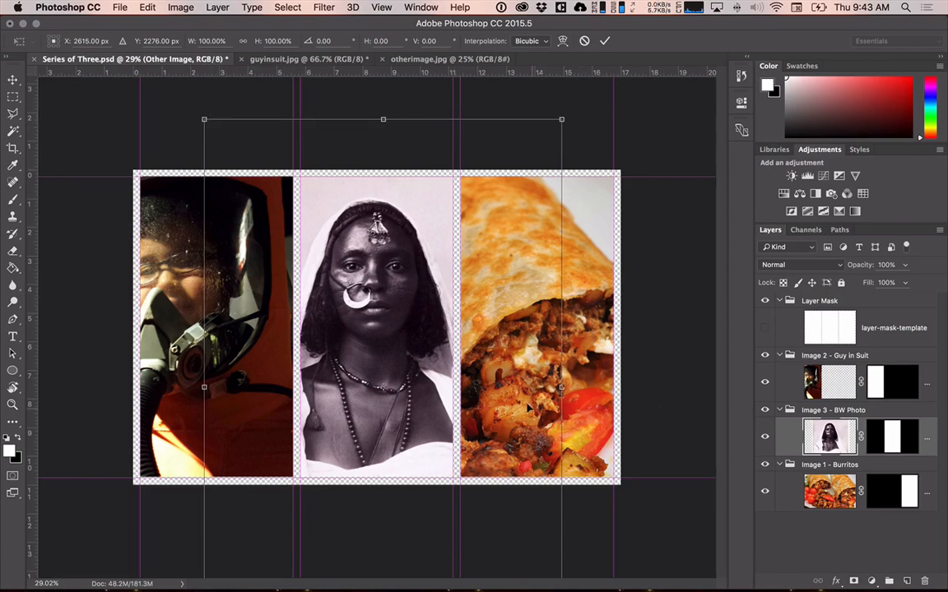
right_click(567, 182)
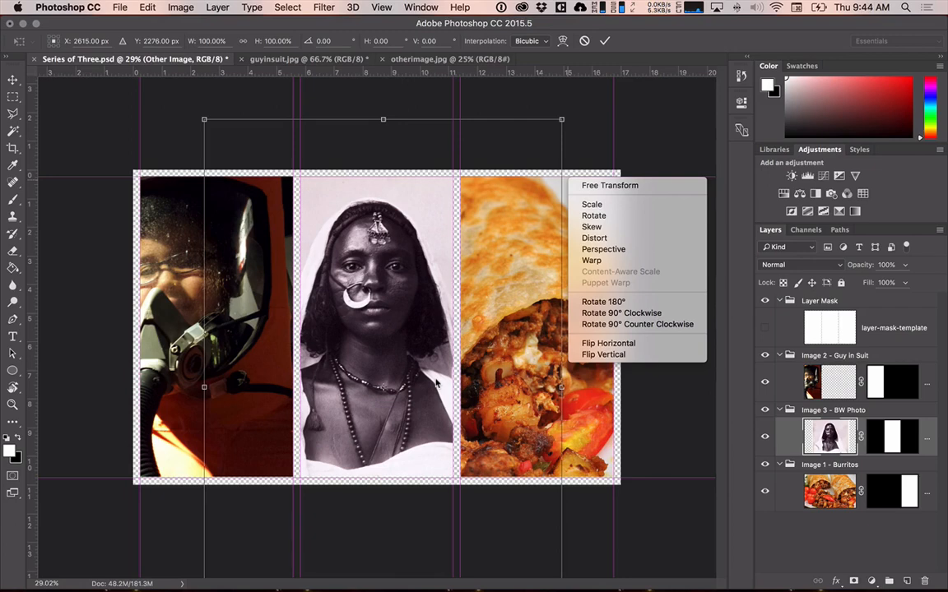
left_click(597, 73)
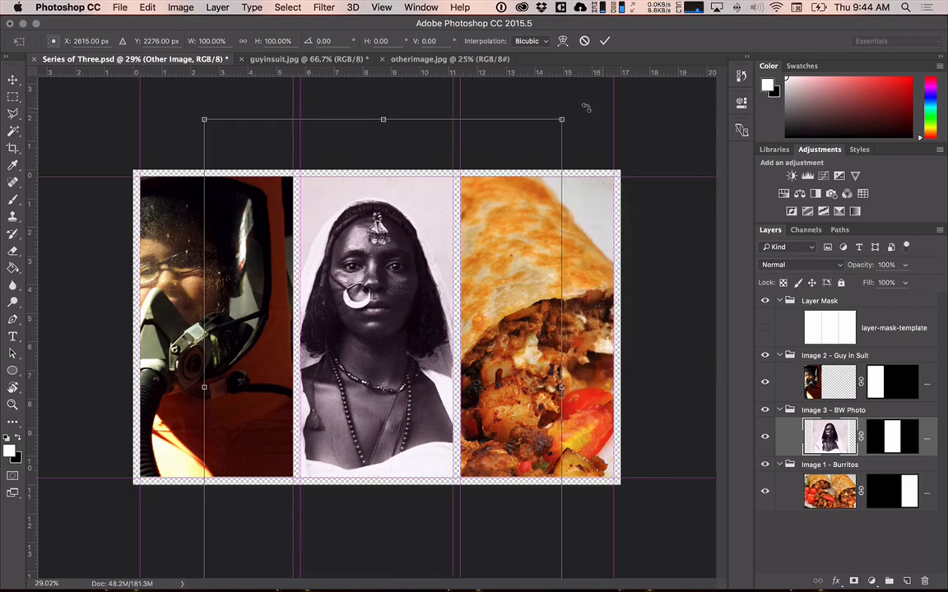
left_click_drag(559, 118, 625, 47)
left_click_drag(361, 354, 364, 326)
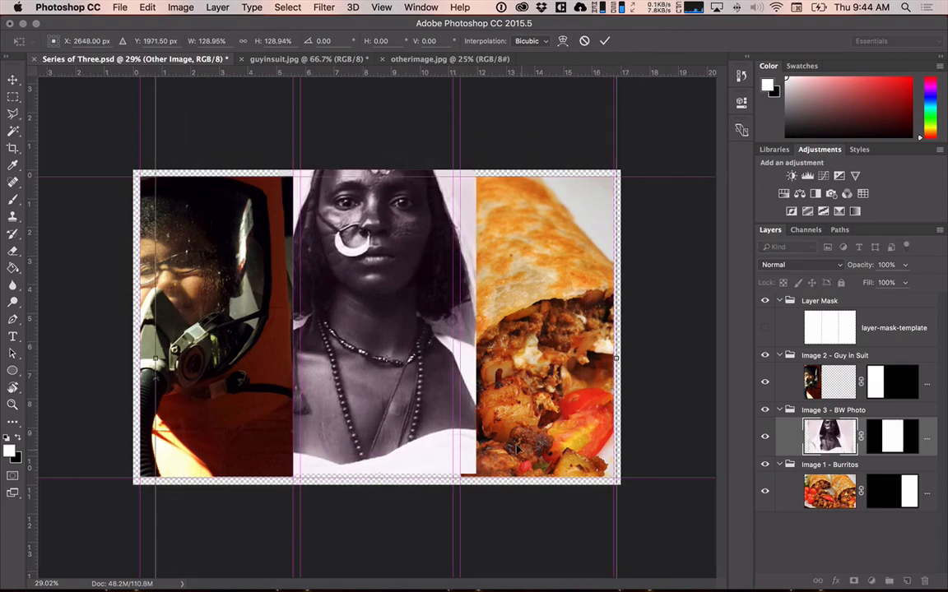
Try moving the enlarged Other Image photo and its linked mask toward the burritos section.
scroll(375, 332, "down", 1)
scroll(507, 496, "down", 2)
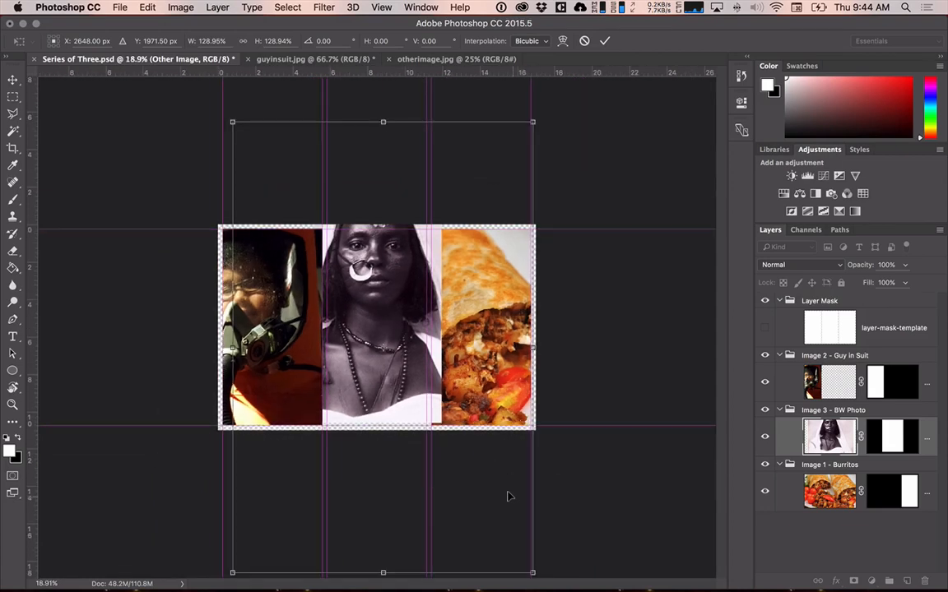
scroll(469, 404, "down", 2)
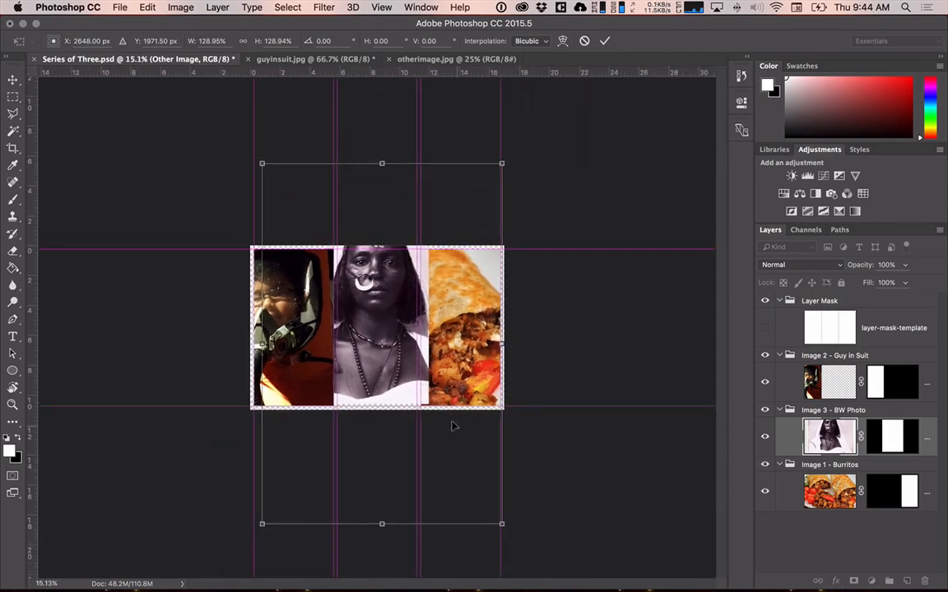
mouse_move(422, 390)
left_mouse_down()
mouse_move(452, 316)
mouse_move(435, 400)
mouse_move(431, 373)
left_mouse_up()
left_click_drag(604, 416, 565, 363)
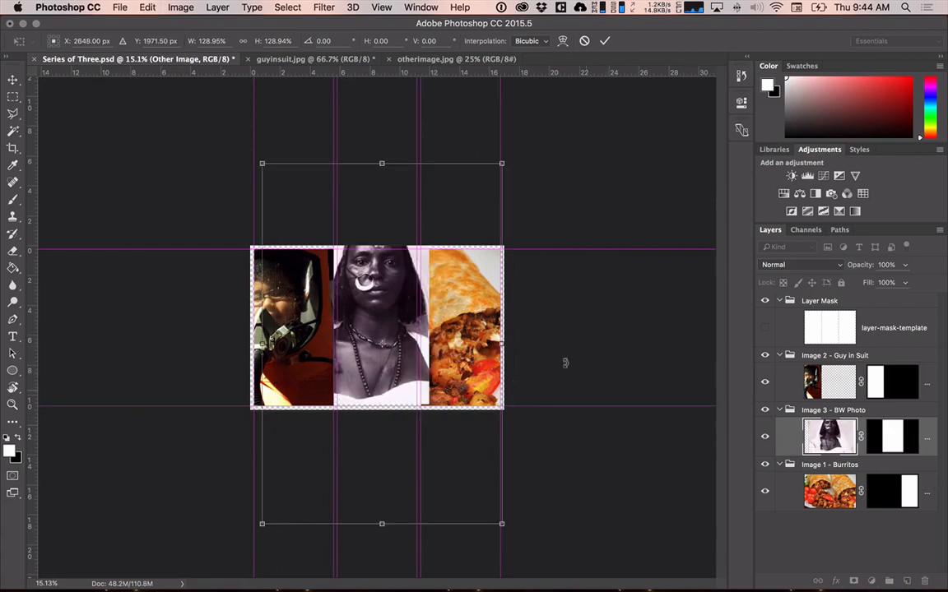
left_click_drag(368, 334, 403, 330)
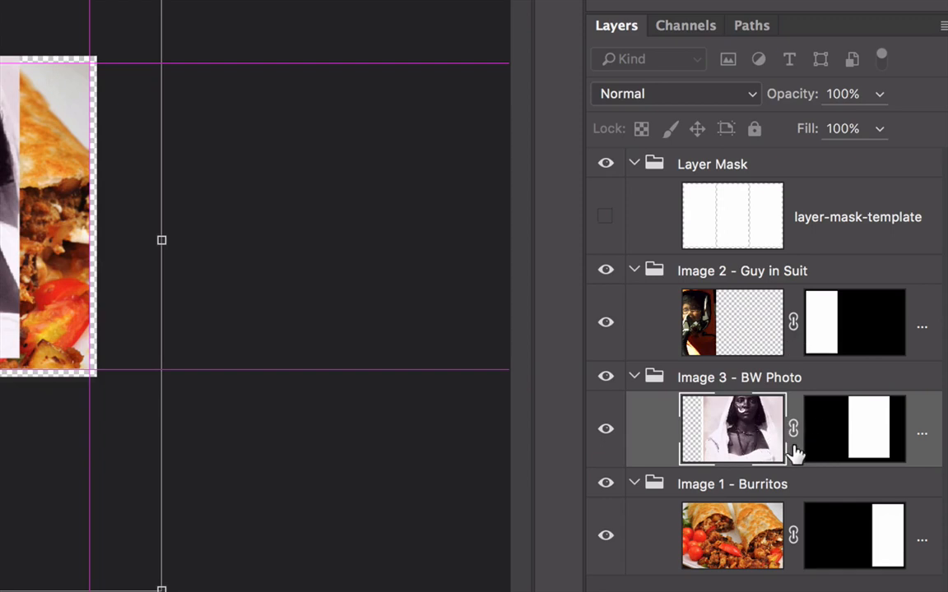
Undo the Other Image transform, keep the burritos mask inverted, and unlink all three photos from their layer masks.
key("super+z")
key("super+z")
key("super+z")
key("super+z")
scroll(443, 379, "down", 2)
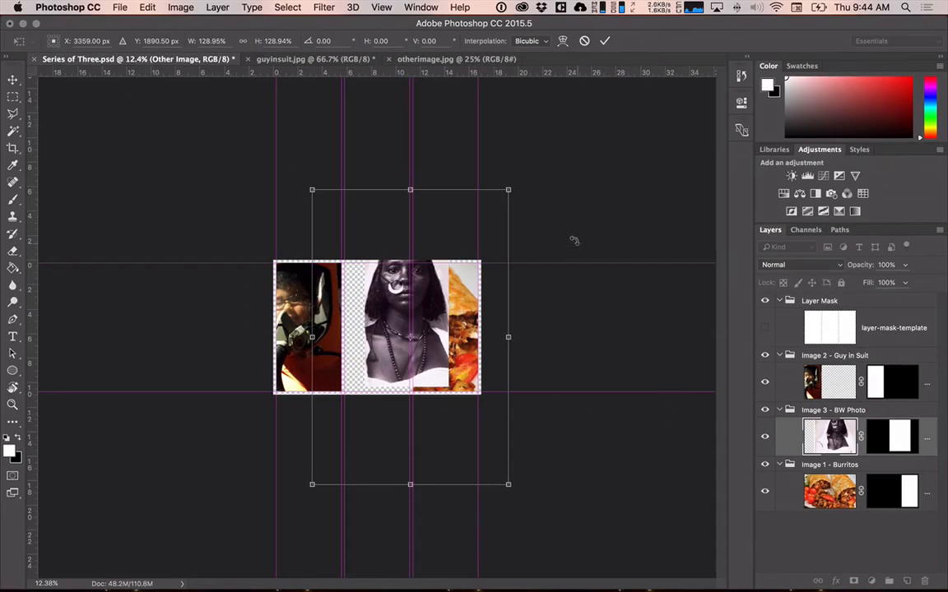
key("Return")
key("alt+super+z")
key("alt+super+z")
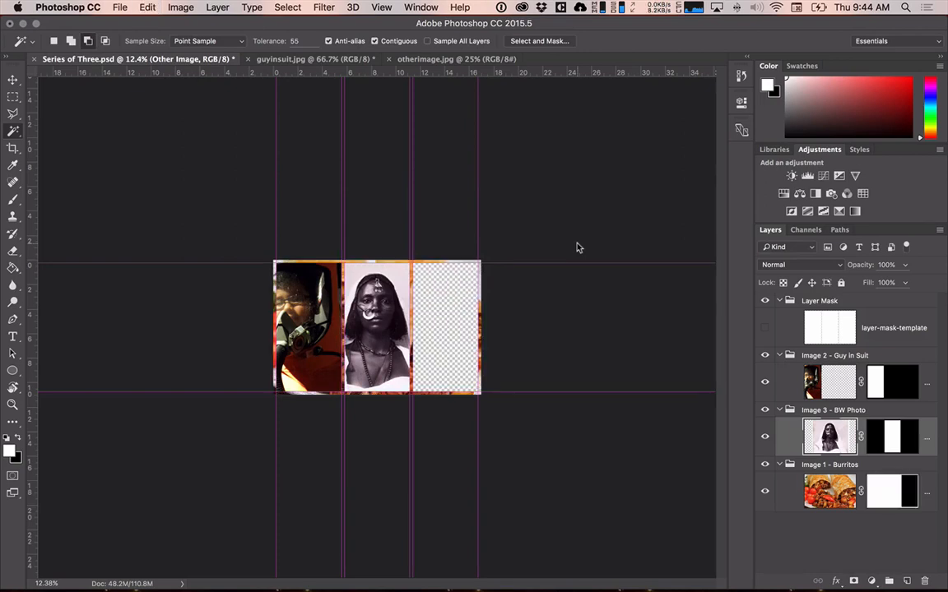
key("alt+super+z")
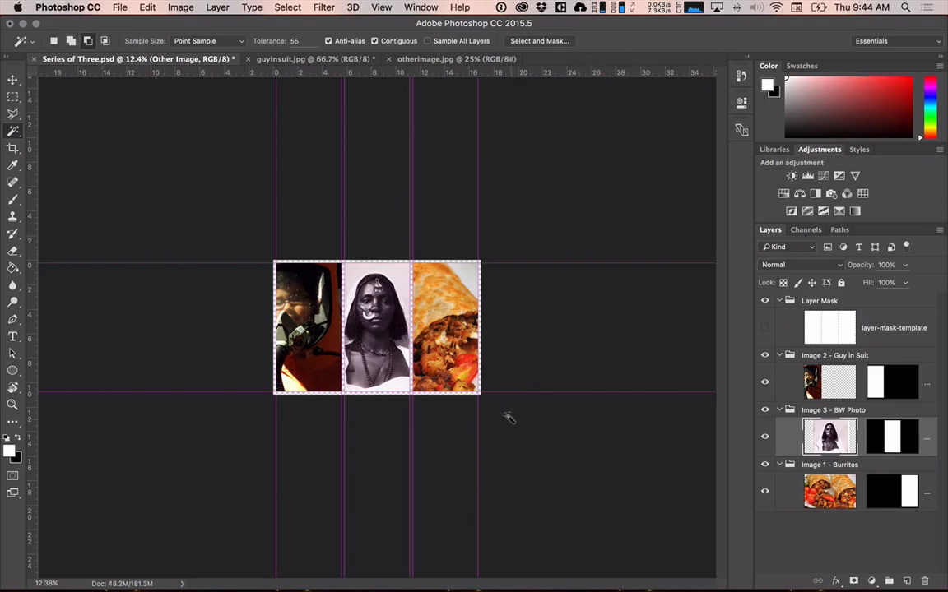
Try scaling the unlinked Other Image photo to about 145% and moving it behind its mask, and undo that transform.
key("super+t")
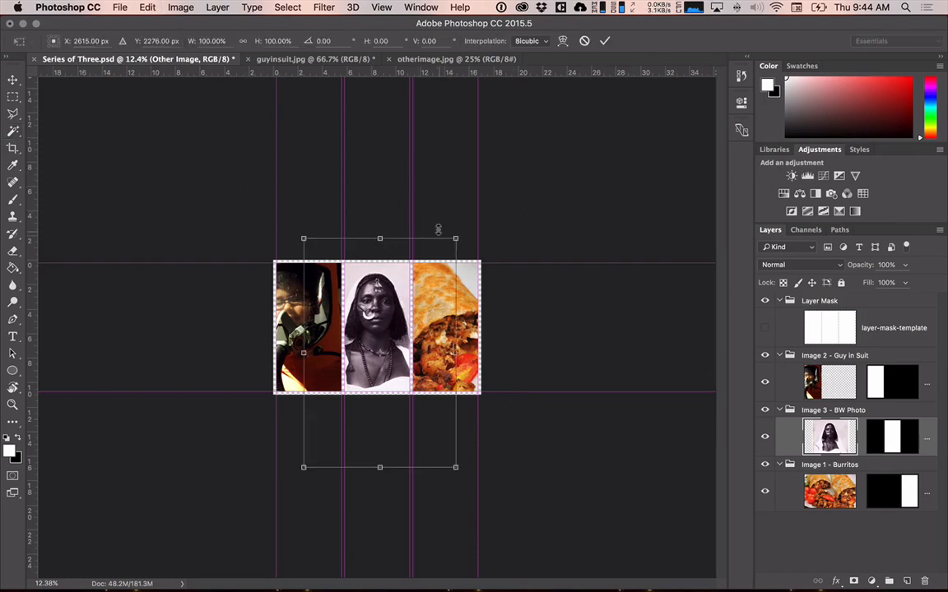
left_click_drag(451, 237, 493, 186)
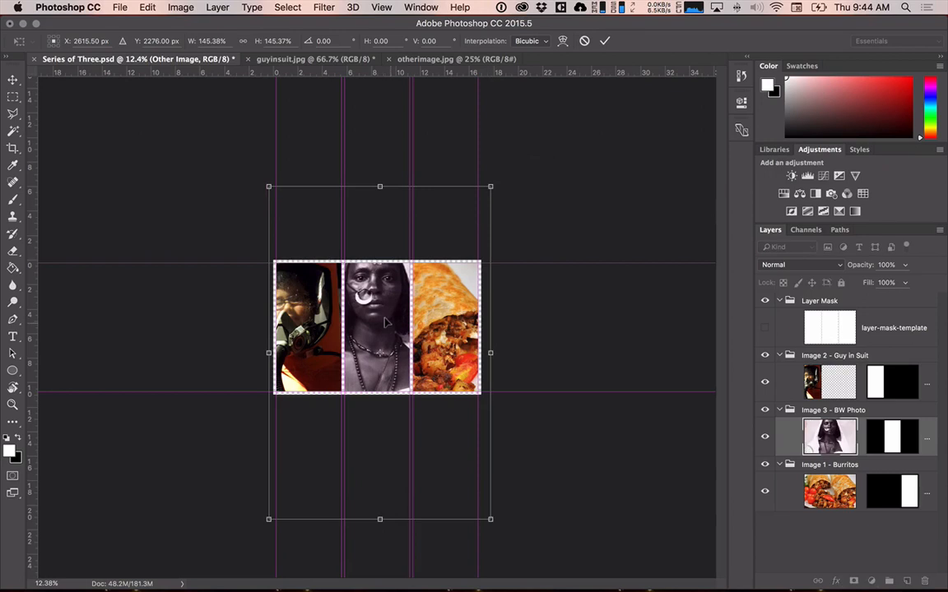
left_click_drag(387, 318, 433, 254)
scroll(380, 327, "up", 3)
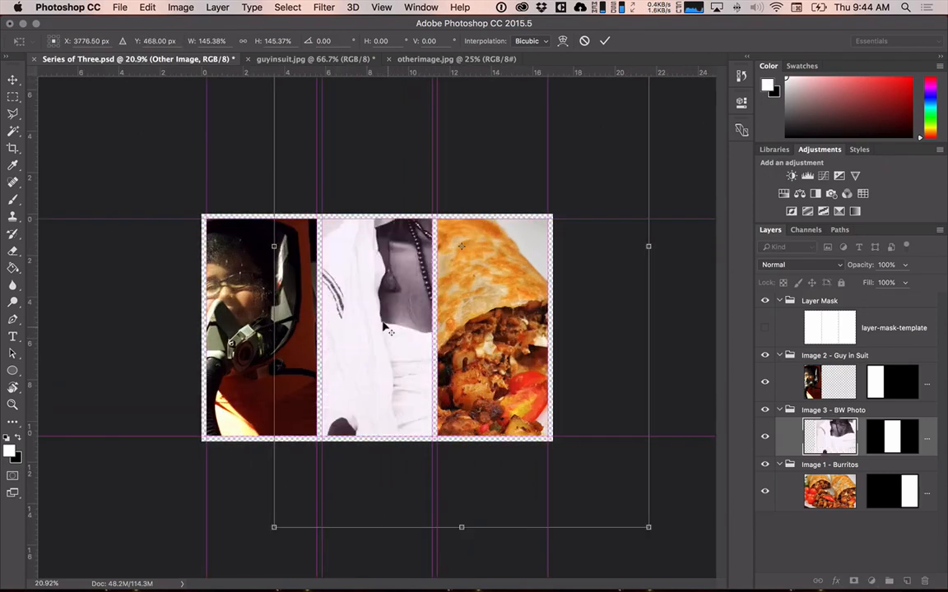
scroll(380, 328, "down", 5)
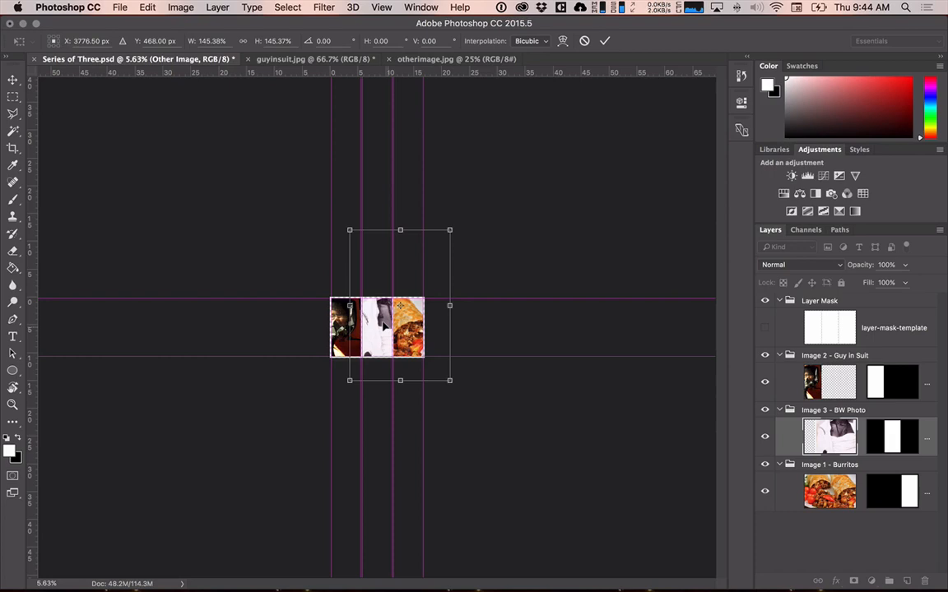
scroll(383, 328, "up", 3)
scroll(383, 327, "down", 4)
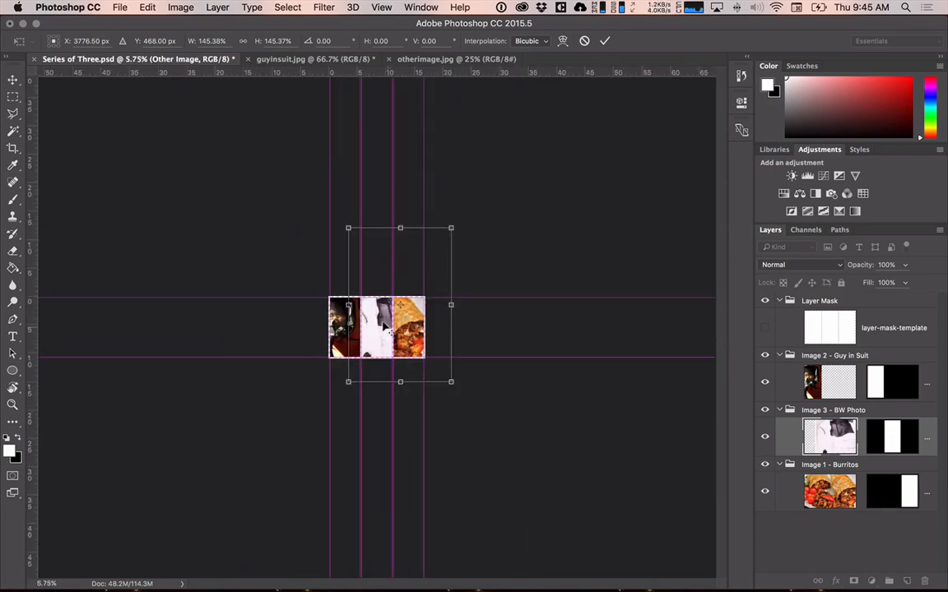
scroll(384, 327, "up", 2)
key("Return")
key("w")
scroll(383, 325, "up", 6)
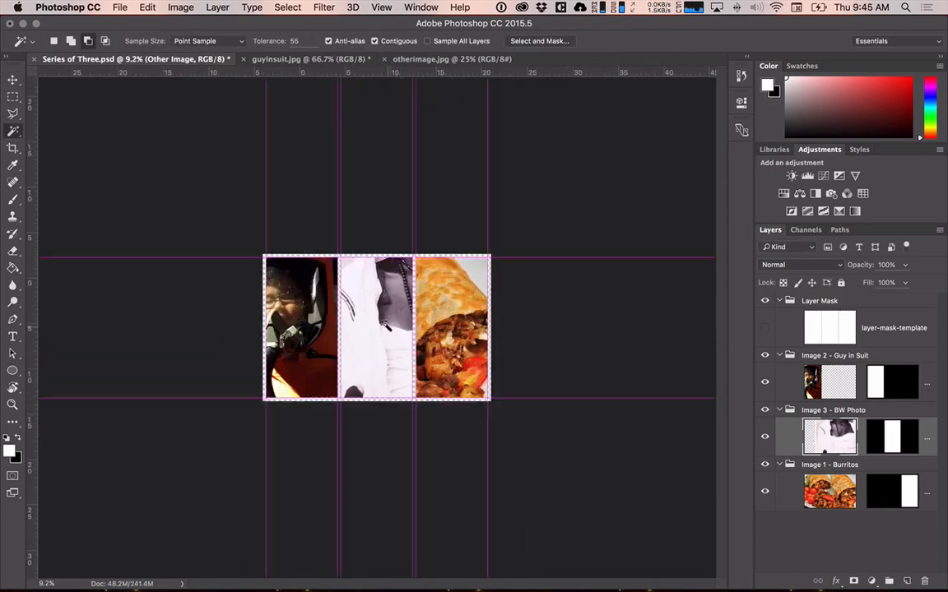
scroll(384, 324, "down", 5)
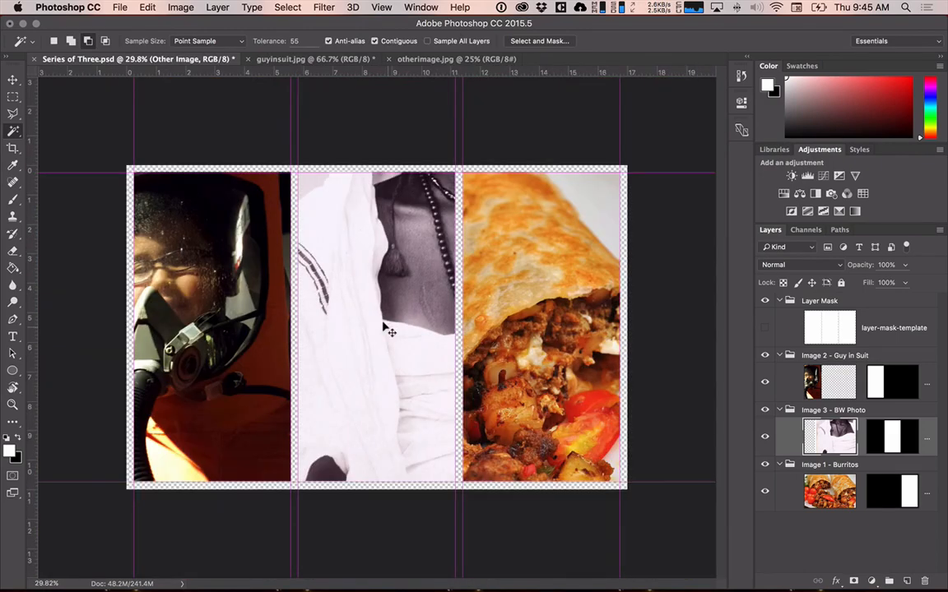
key("ctrl+z")
Free-transform the Other Image photo to about 124% and shift it up and right behind the middle section's mask.
key("ctrl+t")
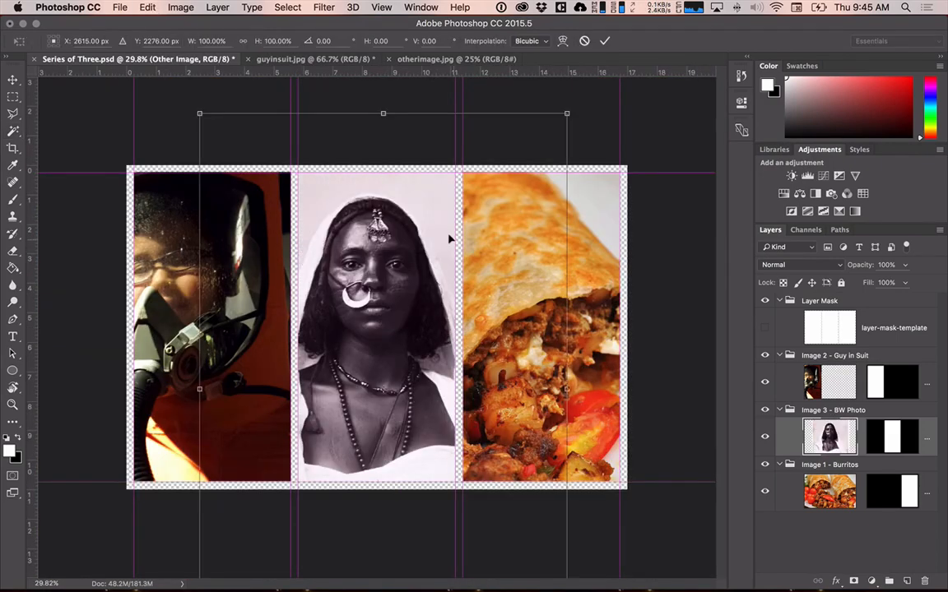
left_click_drag(449, 238, 491, 139)
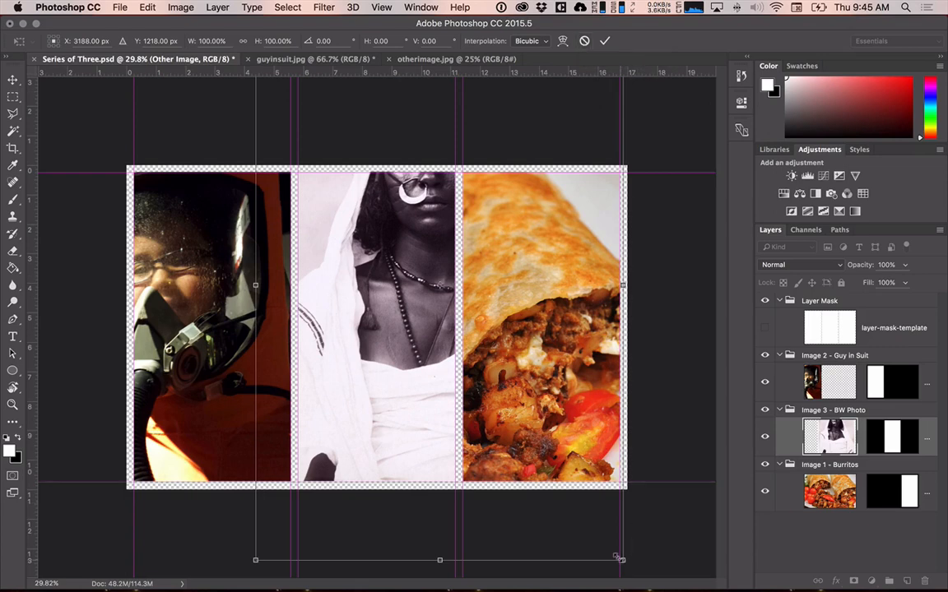
left_click_drag(617, 558, 675, 563)
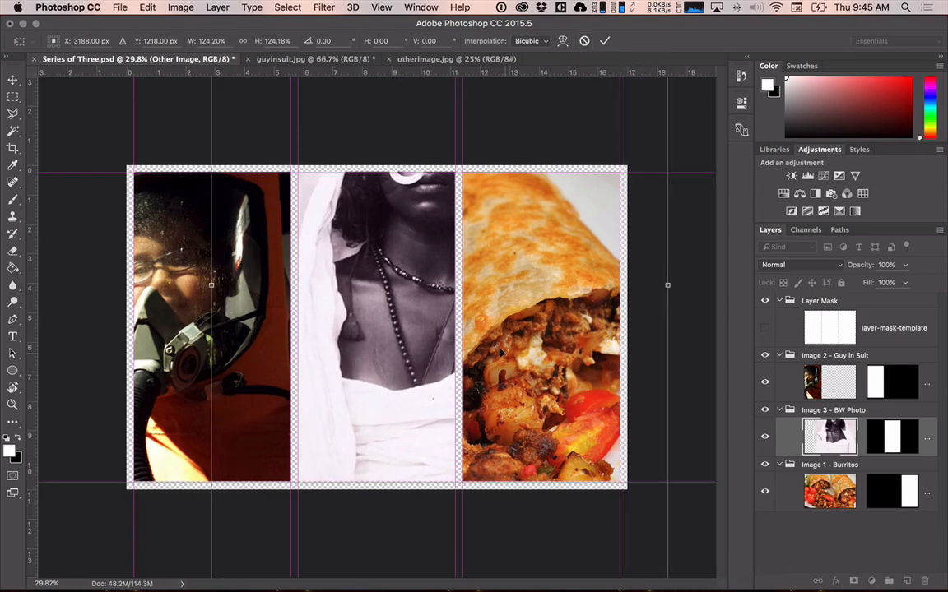
left_click_drag(501, 351, 518, 329)
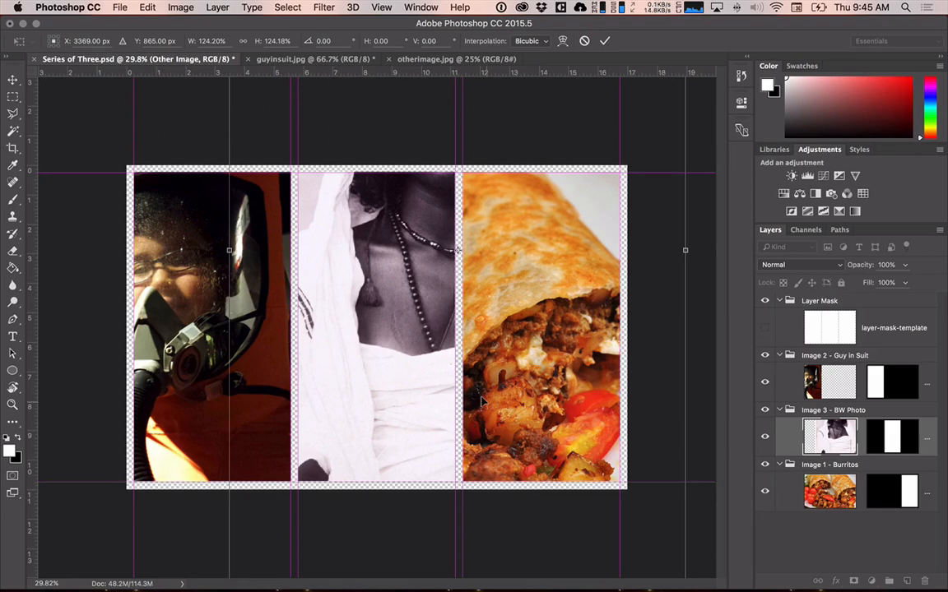
scroll(481, 401, "down", 1)
right_click(485, 401)
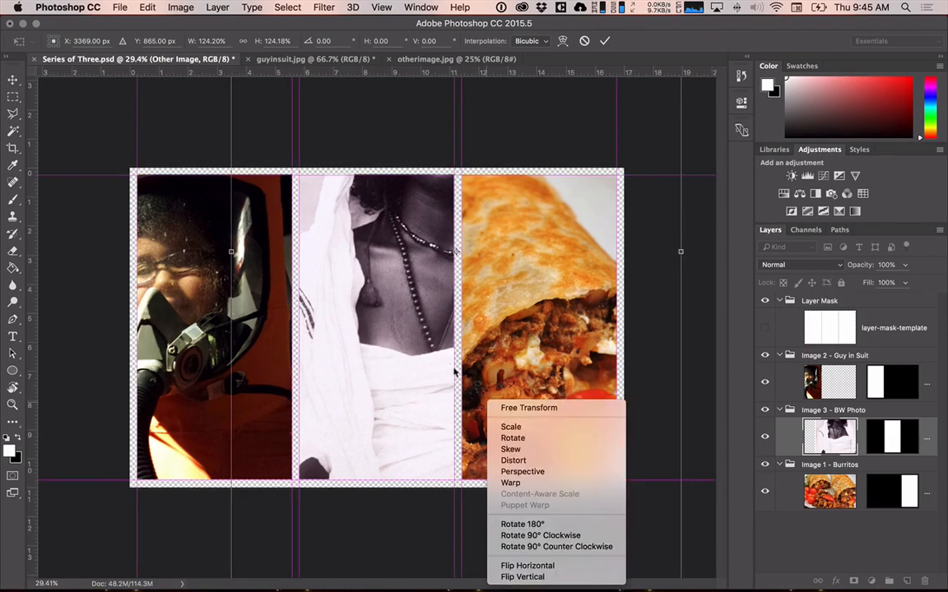
left_click(652, 311)
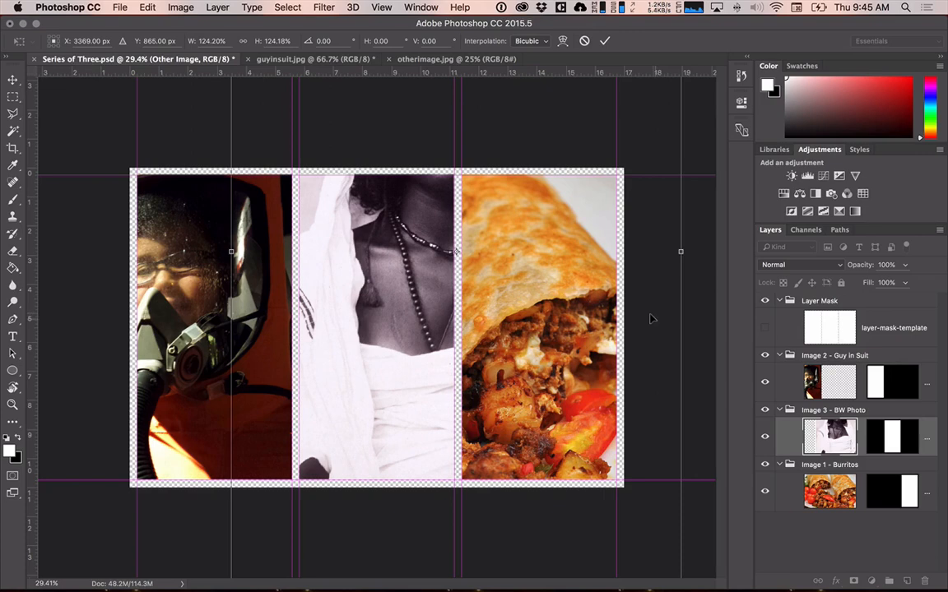
Enlarge the Other Image photo to about 207%, move it down within the middle section, and apply the transform.
scroll(650, 319, "down", 5)
scroll(649, 319, "up", 4)
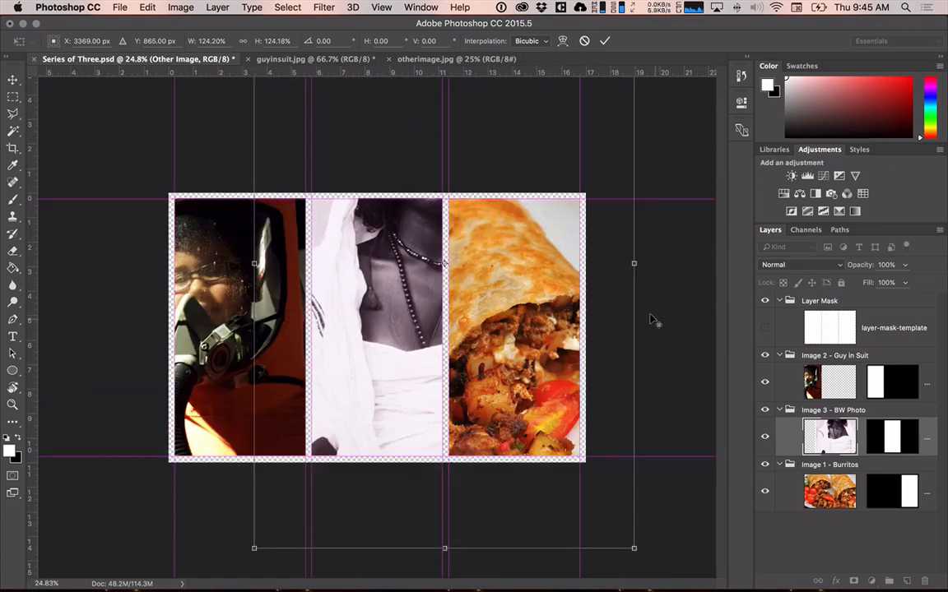
scroll(650, 320, "down", 2)
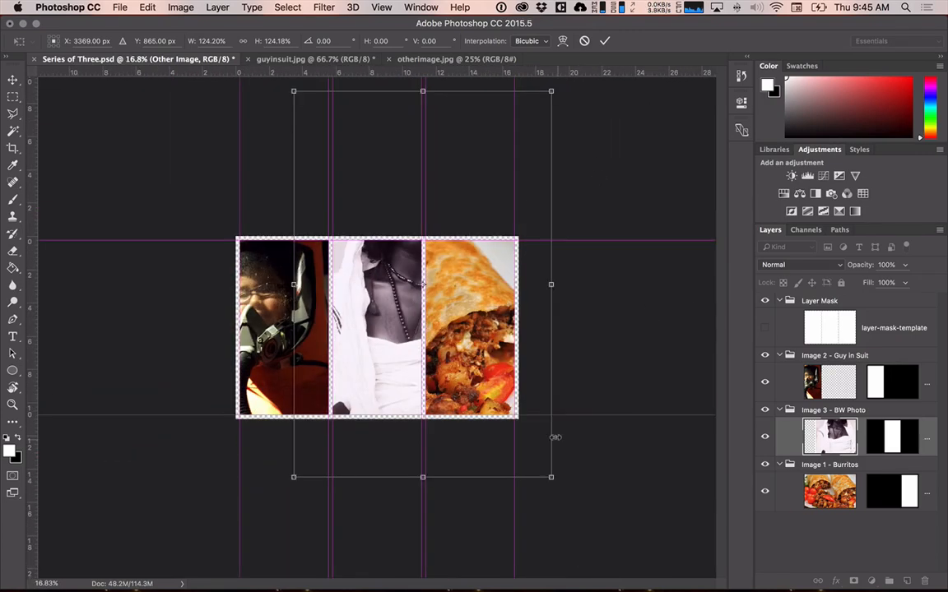
left_click_drag(551, 477, 671, 497)
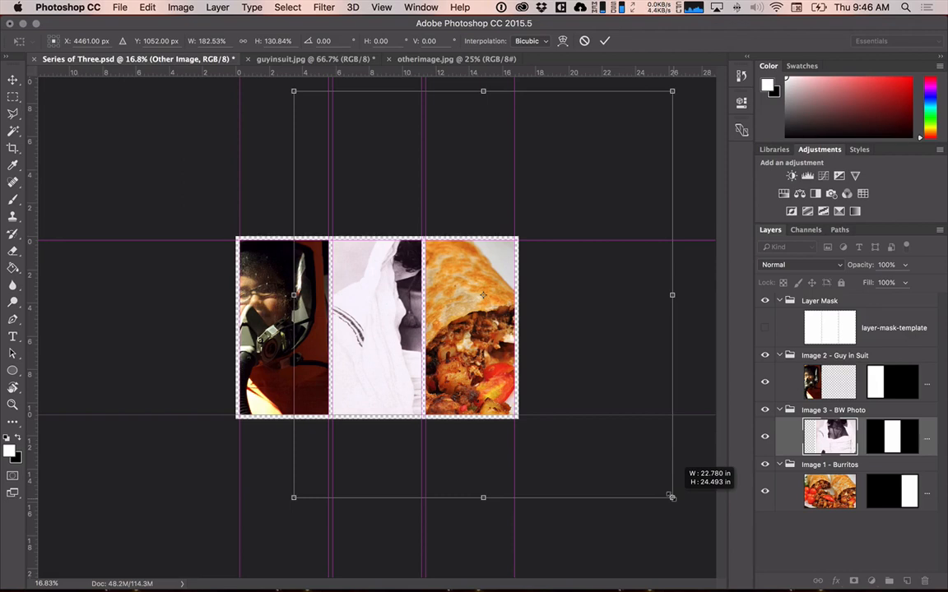
left_click_drag(671, 497, 758, 547)
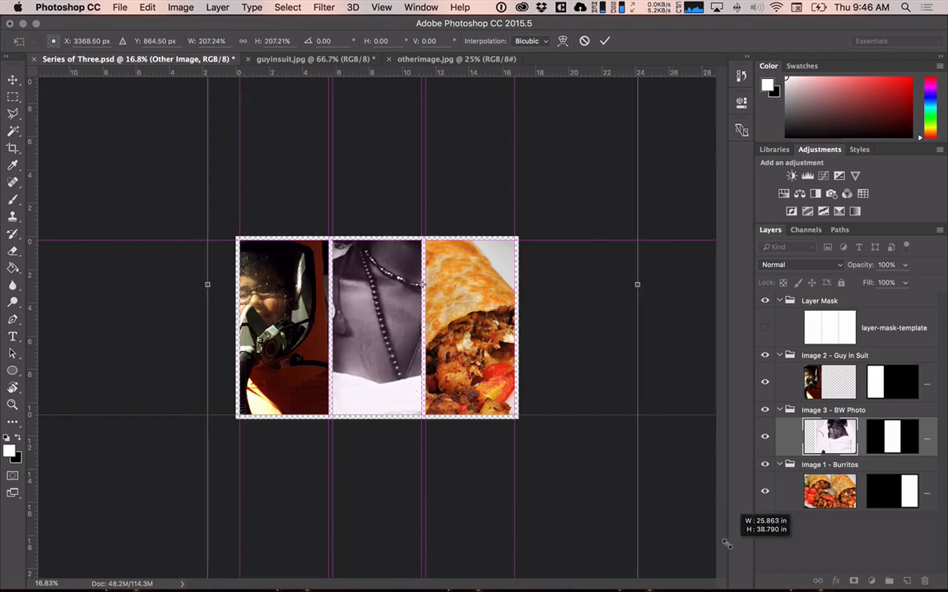
left_click_drag(528, 362, 548, 464)
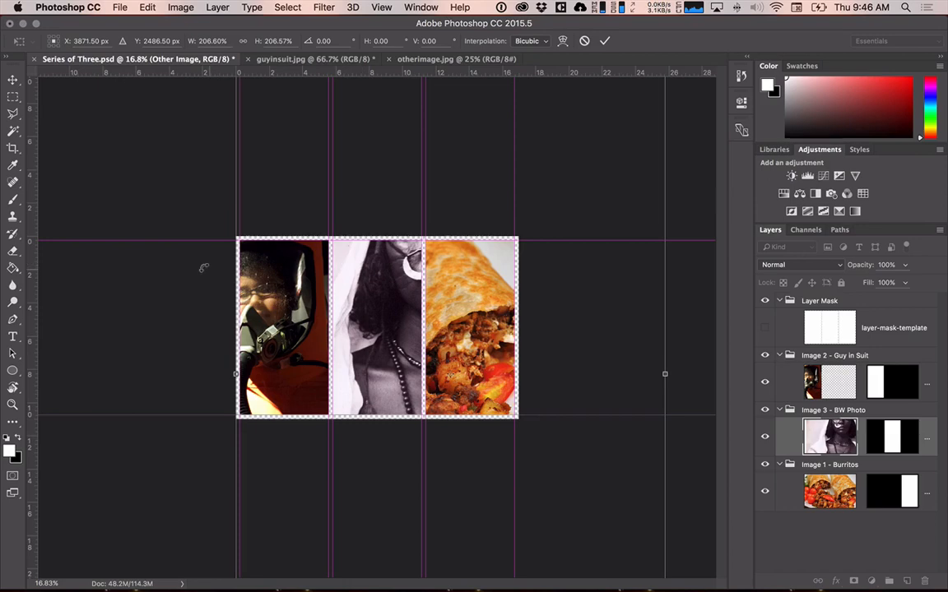
key("Return")
key("w")
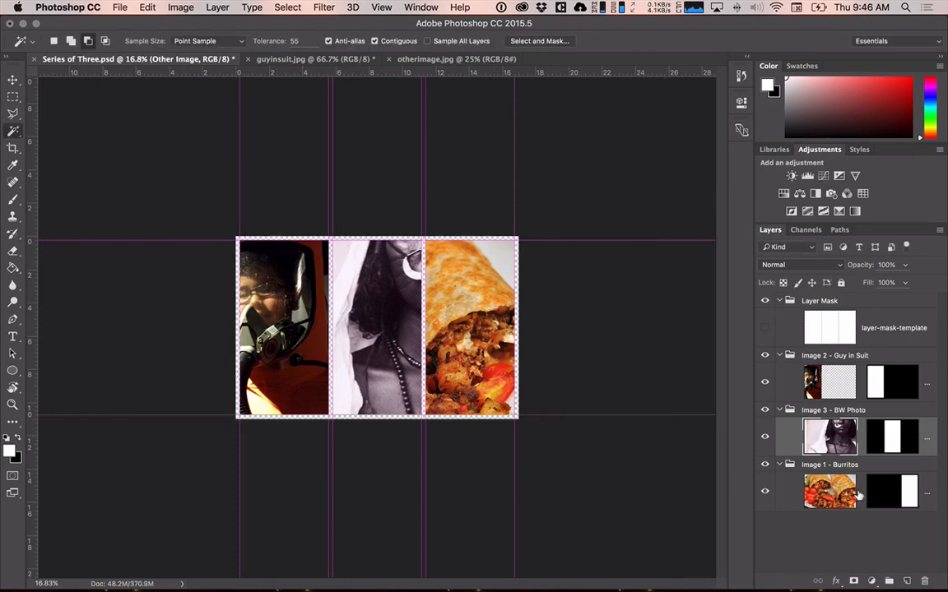
Free-transform the burritos photo to about 128% and move it slightly up behind its mask.
left_click(829, 491)
key("ctrl+t")
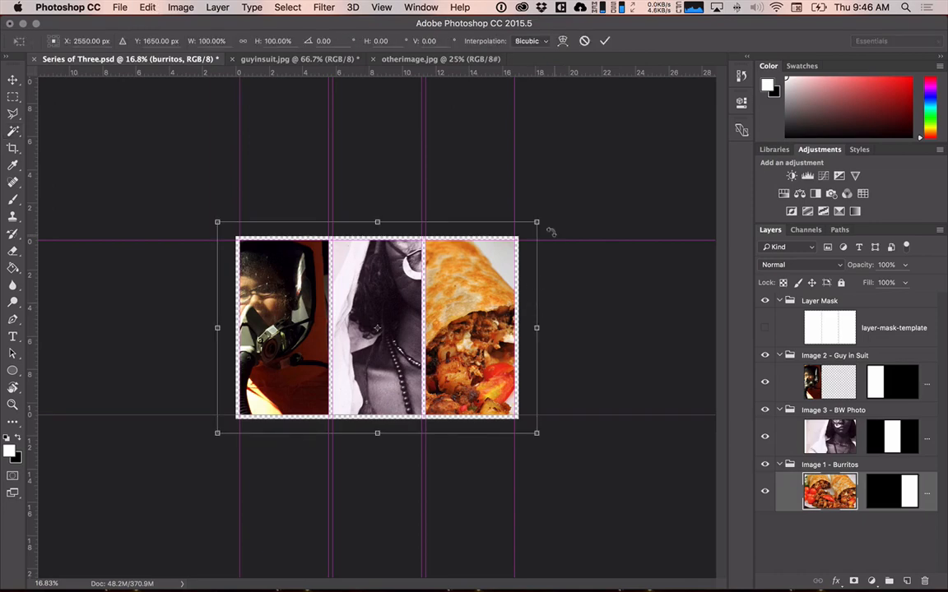
left_click_drag(540, 216, 575, 177)
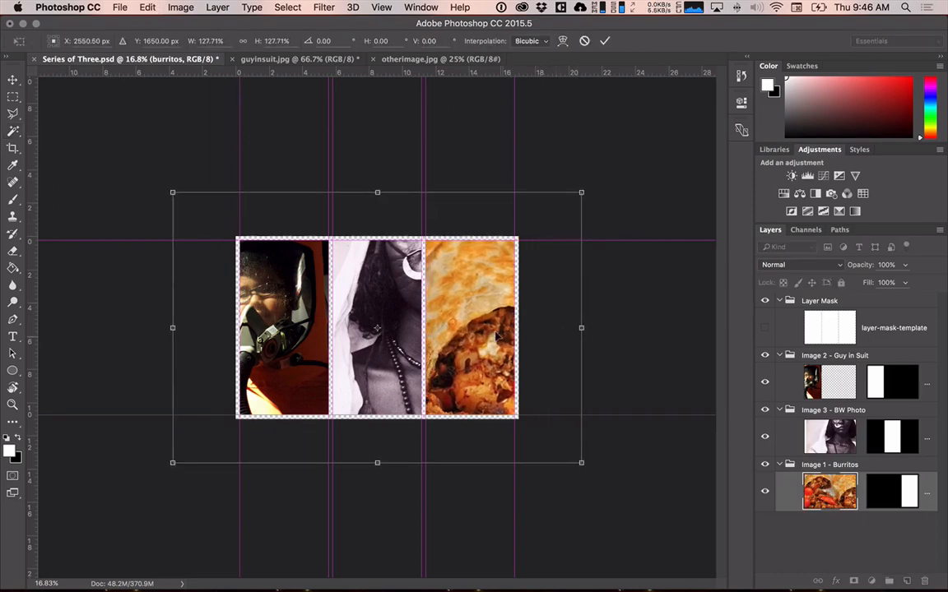
left_click_drag(496, 337, 496, 326)
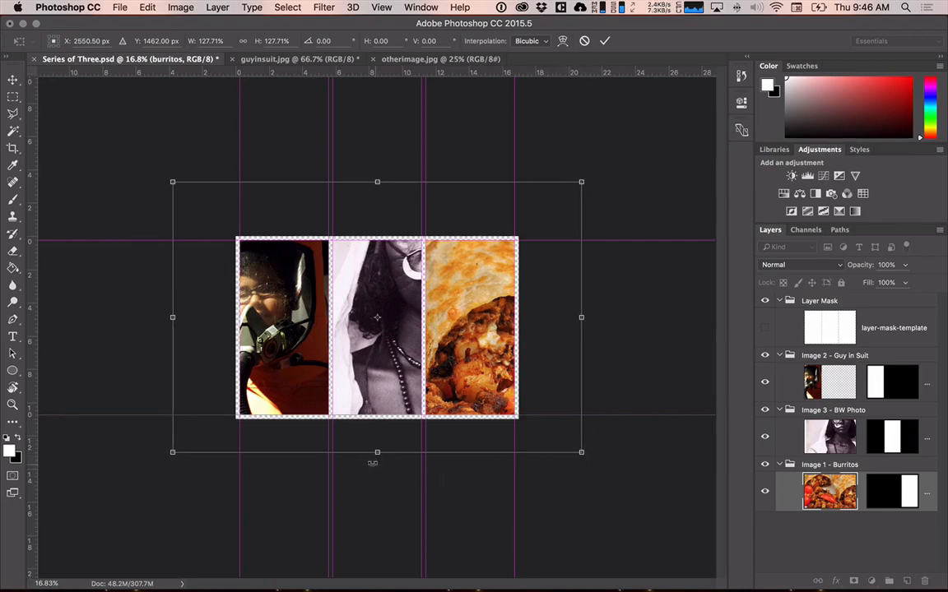
Rotate the burritos photo to about 82°, reposition it to fill the right-hand section, and apply the transform.
left_click_drag(371, 493, 470, 464)
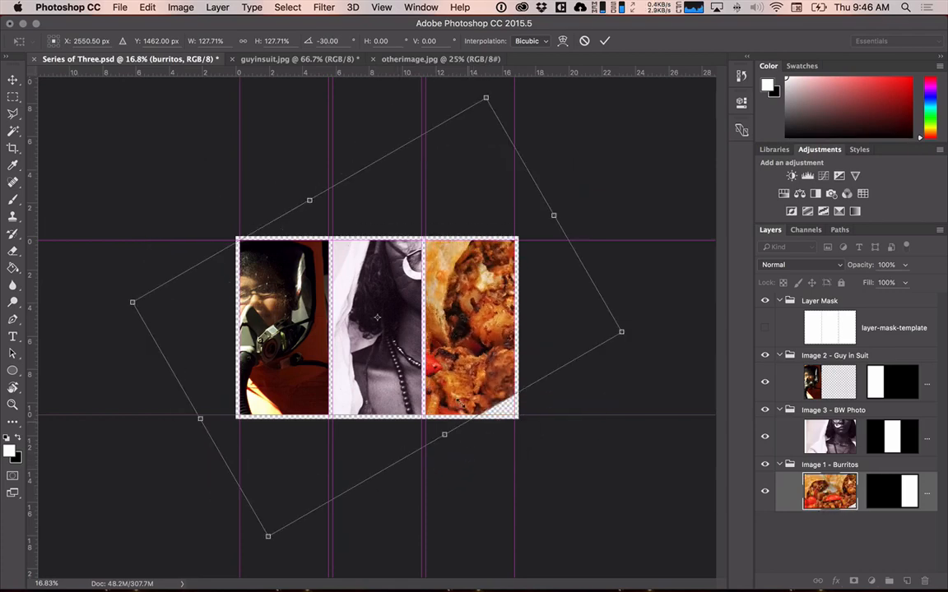
left_click_drag(461, 406, 452, 436)
left_click_drag(478, 105, 740, 355)
left_click_drag(482, 344, 515, 202)
left_click_drag(658, 256, 607, 376)
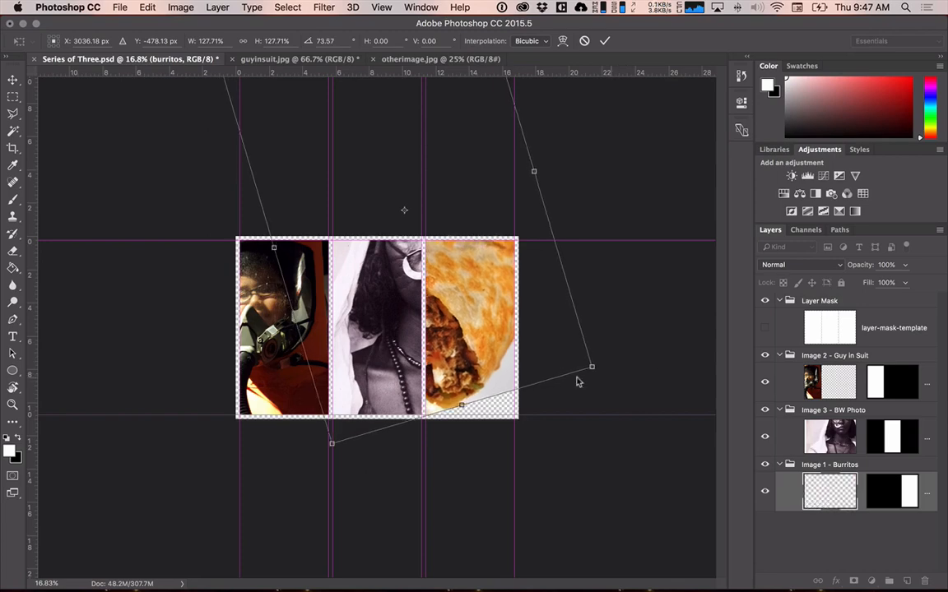
left_click_drag(470, 337, 517, 368)
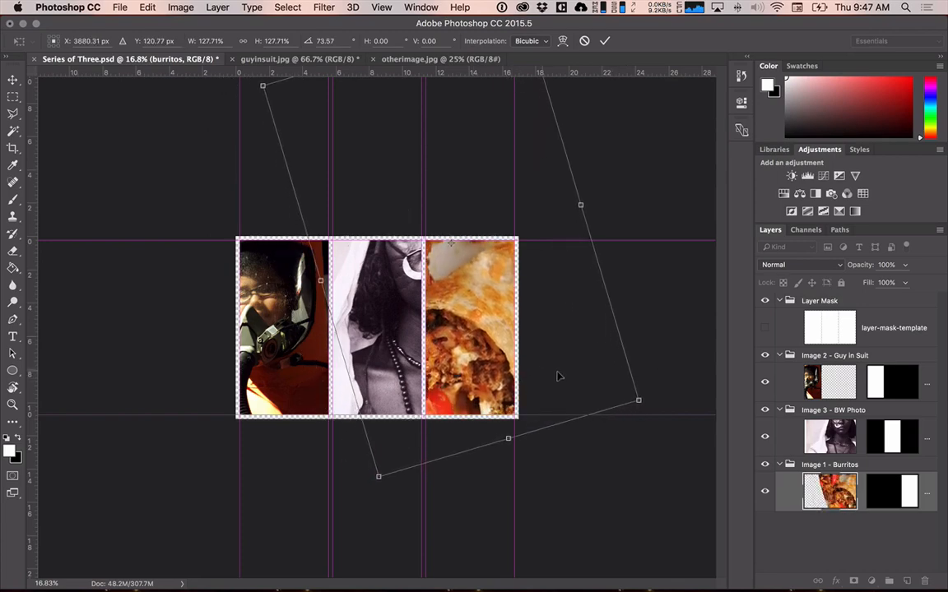
left_click_drag(646, 419, 626, 440)
left_click_drag(480, 352, 482, 356)
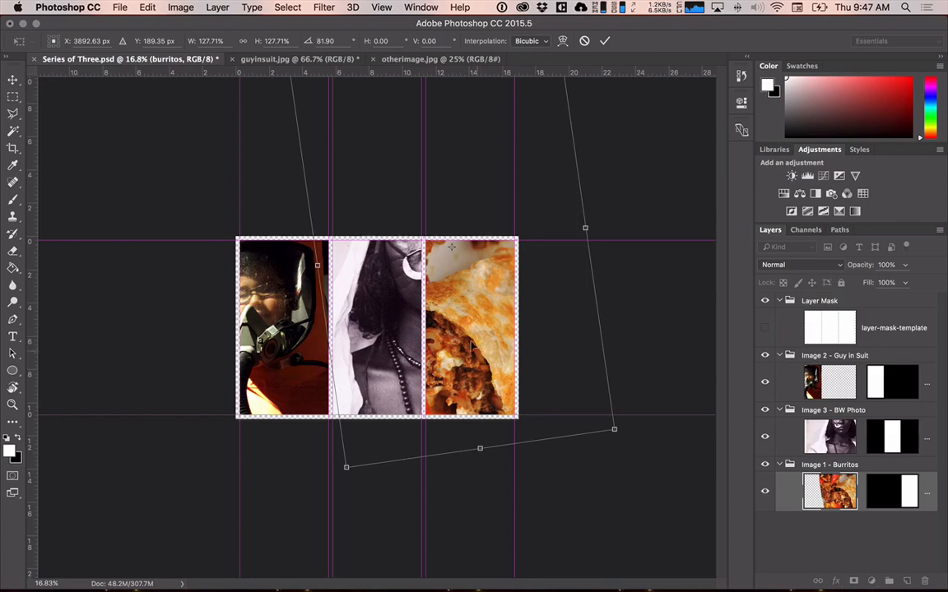
left_click_drag(468, 335, 480, 341)
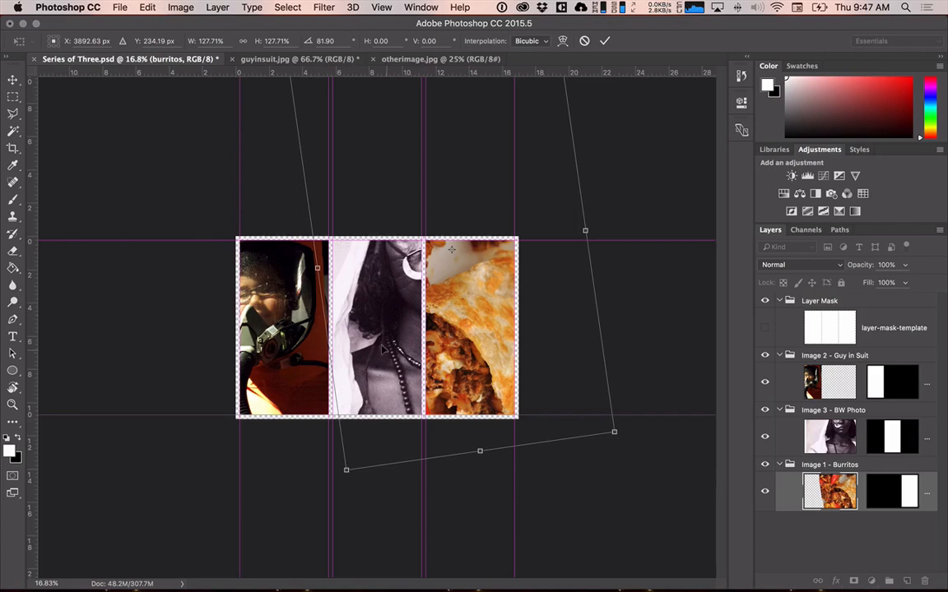
key("Return")
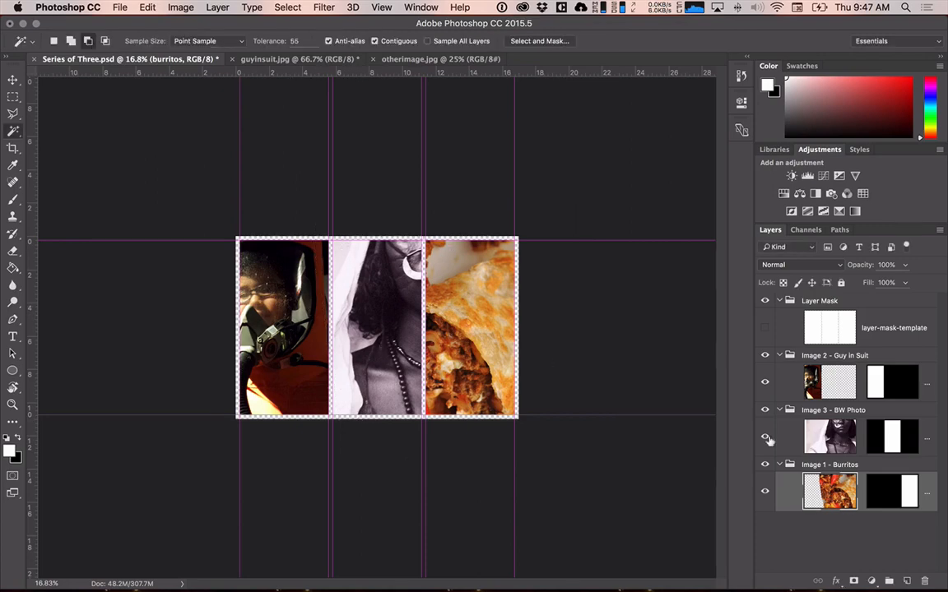
Free-transform the Guy in Suit photo to about 151% and shift it slightly left and up behind its mask.
left_click(837, 378)
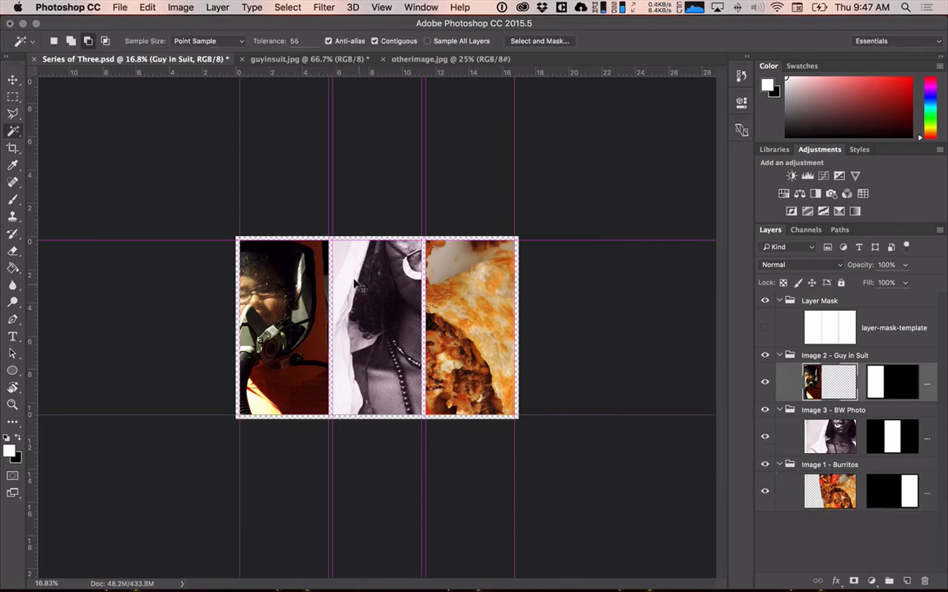
key("super+t")
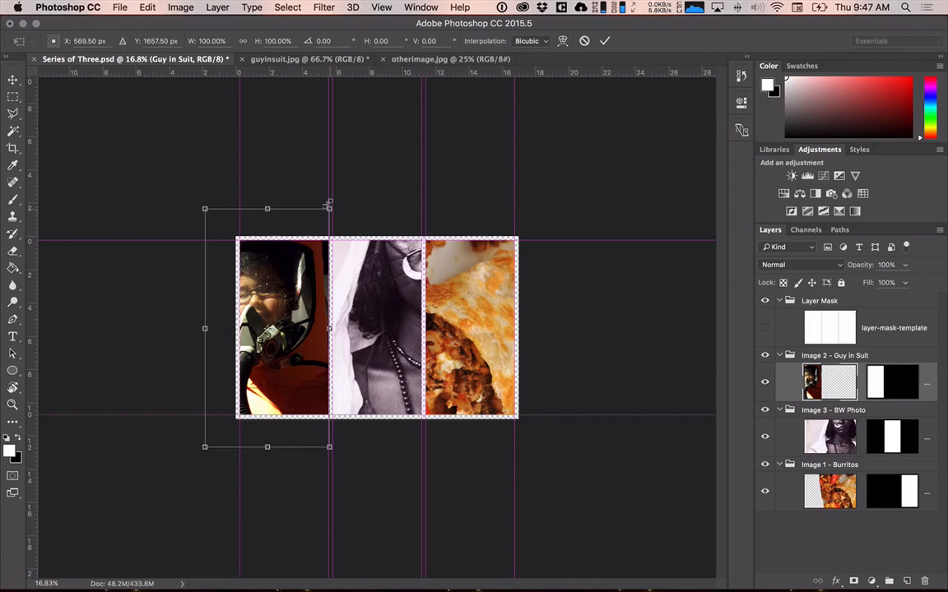
left_click_drag(328, 204, 360, 147)
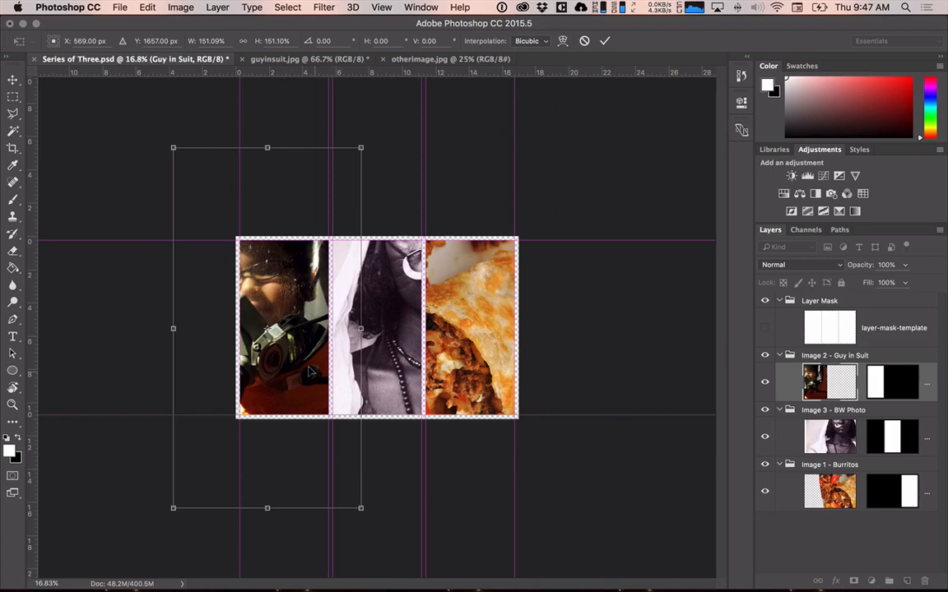
left_click_drag(310, 372, 307, 371)
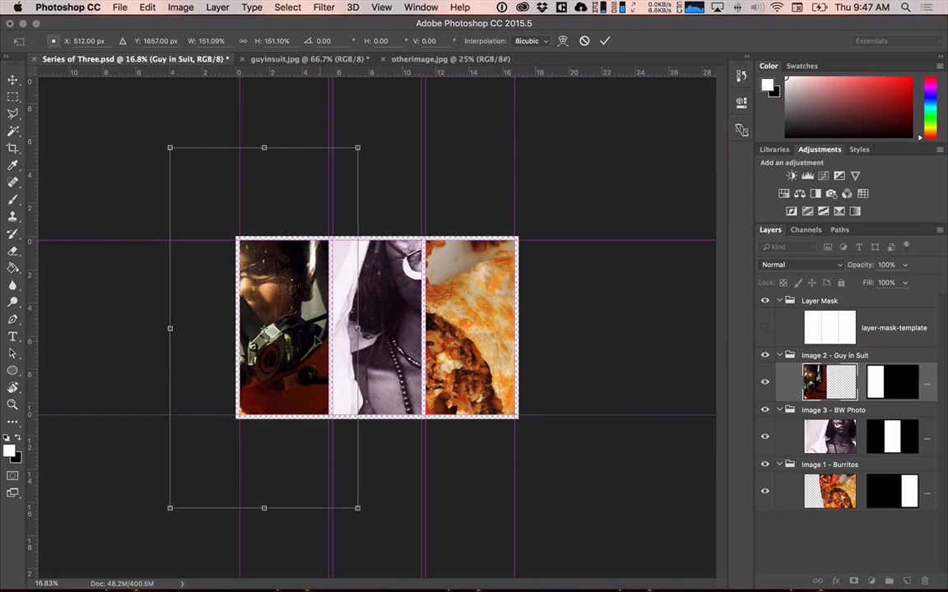
left_click_drag(309, 306, 311, 271)
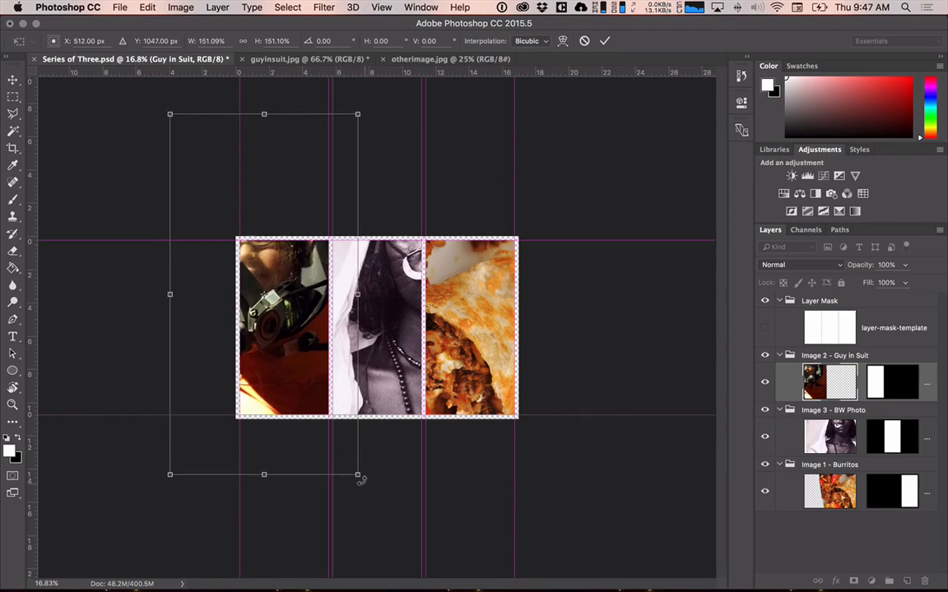
Rotate the Guy in Suit photo about 16°, enlarge it to about 171%, reposition it over its section, and apply the transform.
left_click_drag(359, 478, 298, 488)
left_click_drag(274, 373, 271, 360)
left_click_drag(294, 472, 303, 497)
left_click_drag(292, 393, 289, 386)
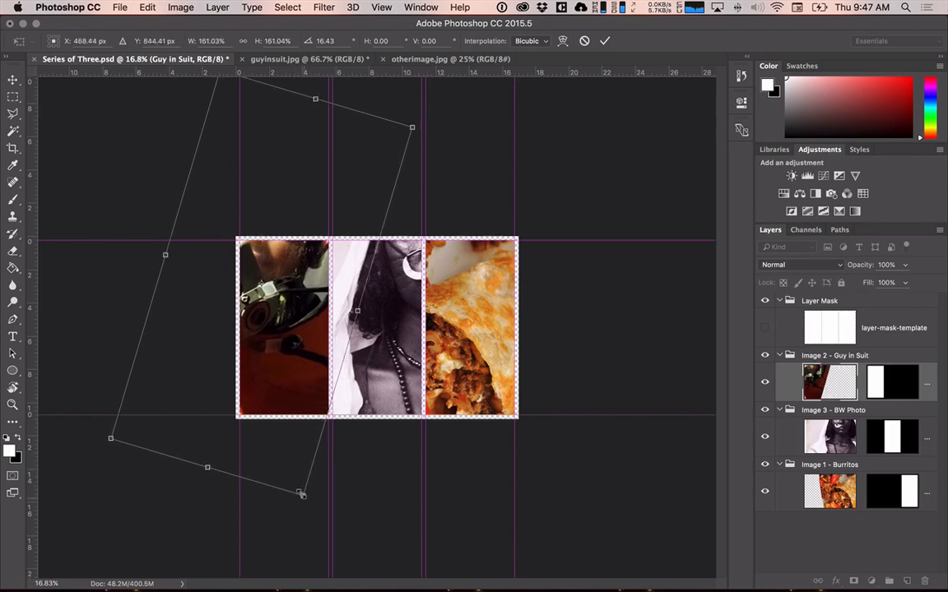
left_click_drag(302, 494, 307, 522)
left_click_drag(301, 354, 301, 321)
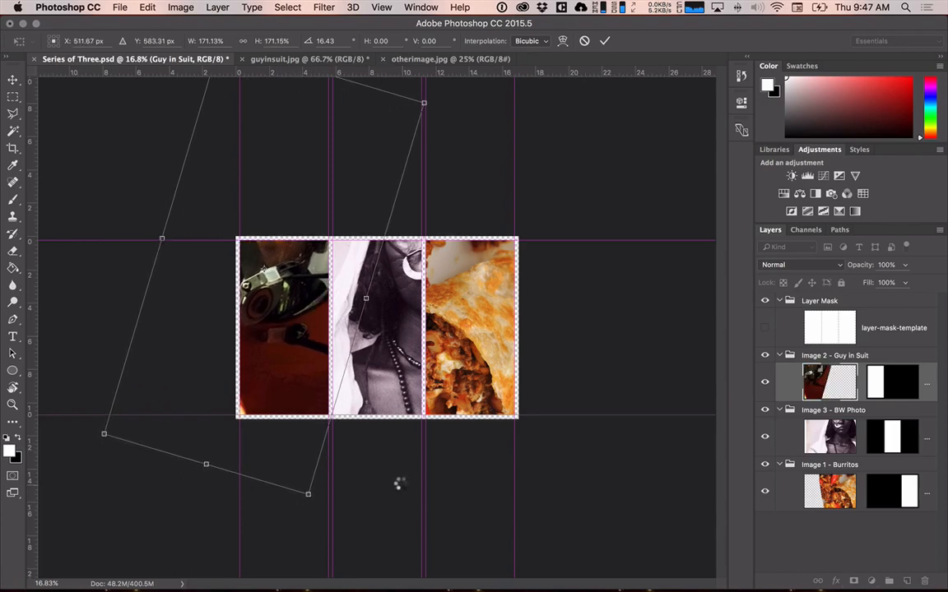
key("w")
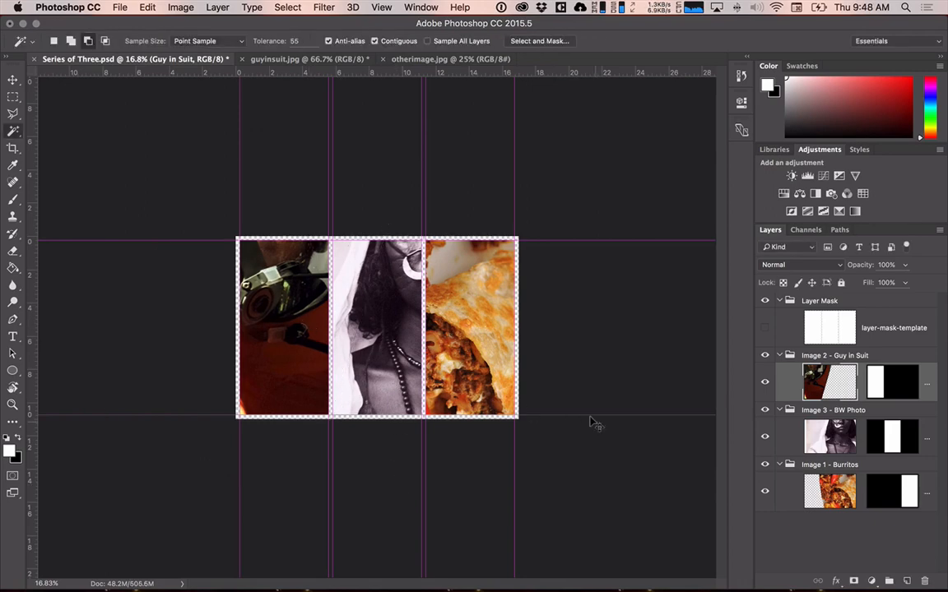
Try rotating the Guy in Suit photo by 120° within its mask, cancel that, and keep the previously applied transform.
key("ctrl+t")
scroll(380, 398, "down", 3)
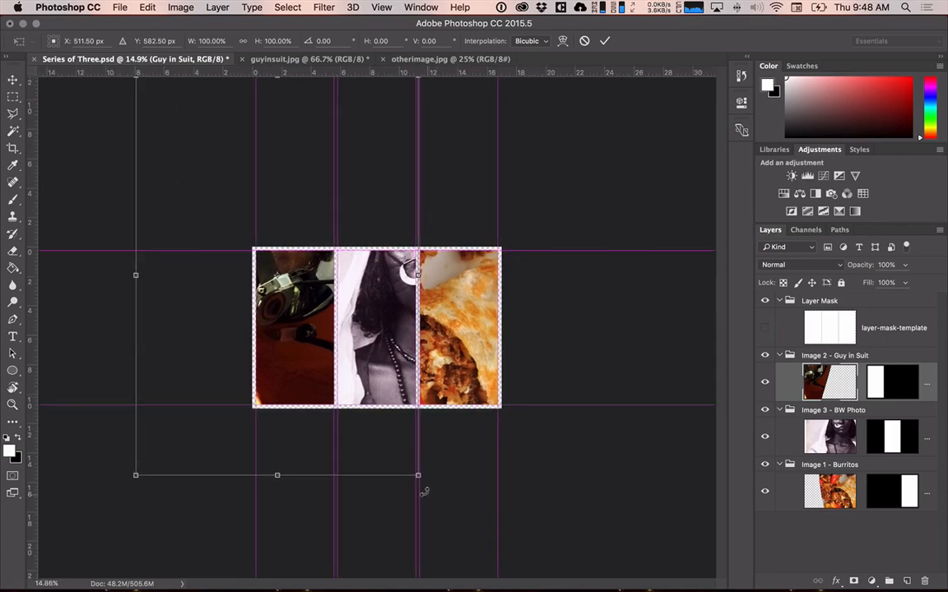
left_click_drag(423, 491, 136, 272)
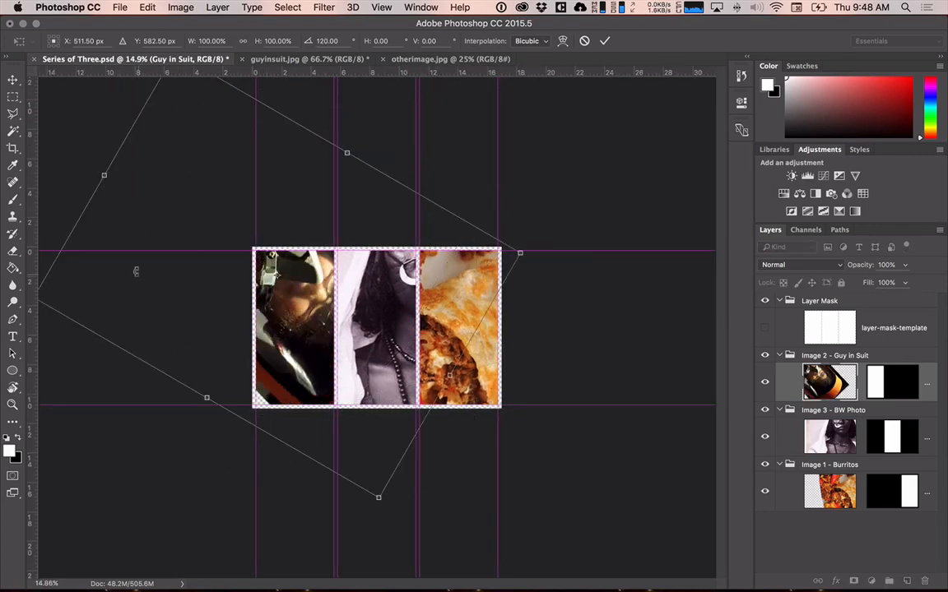
left_click_drag(271, 268, 287, 288)
key("super+z")
key("super+z")
key("super+z")
key("super+z")
key("super+z")
key("Escape")
key("w")
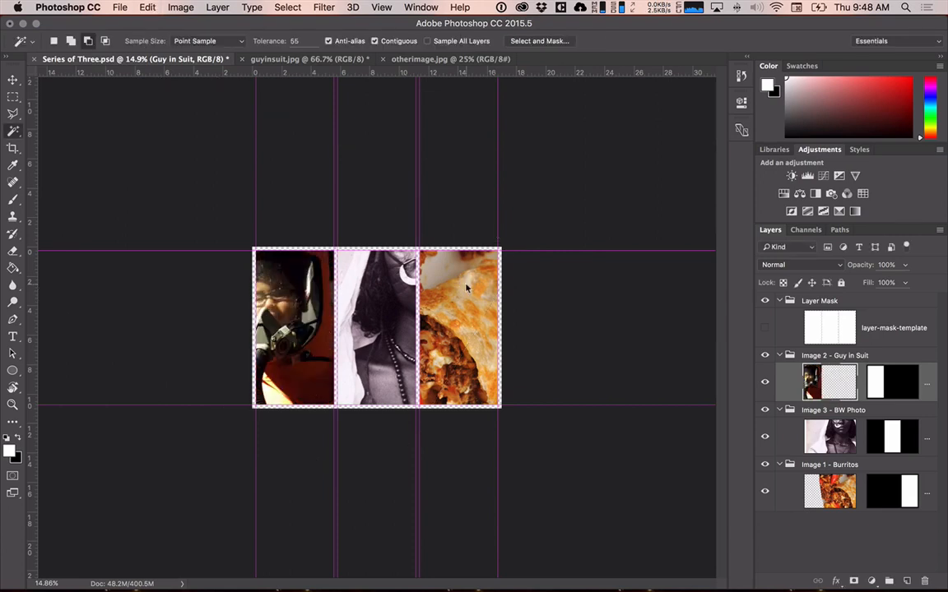
key("super+z")
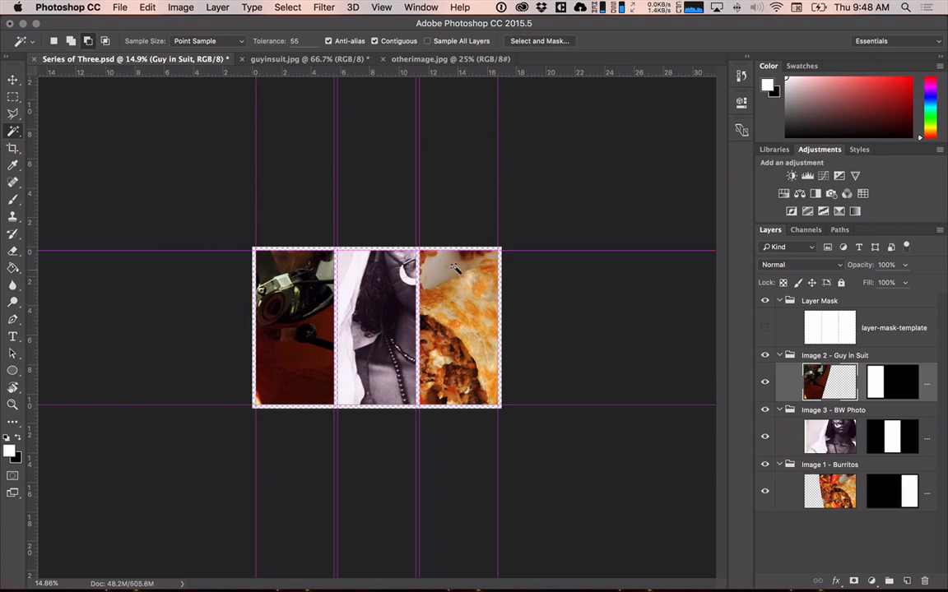
key("super+t")
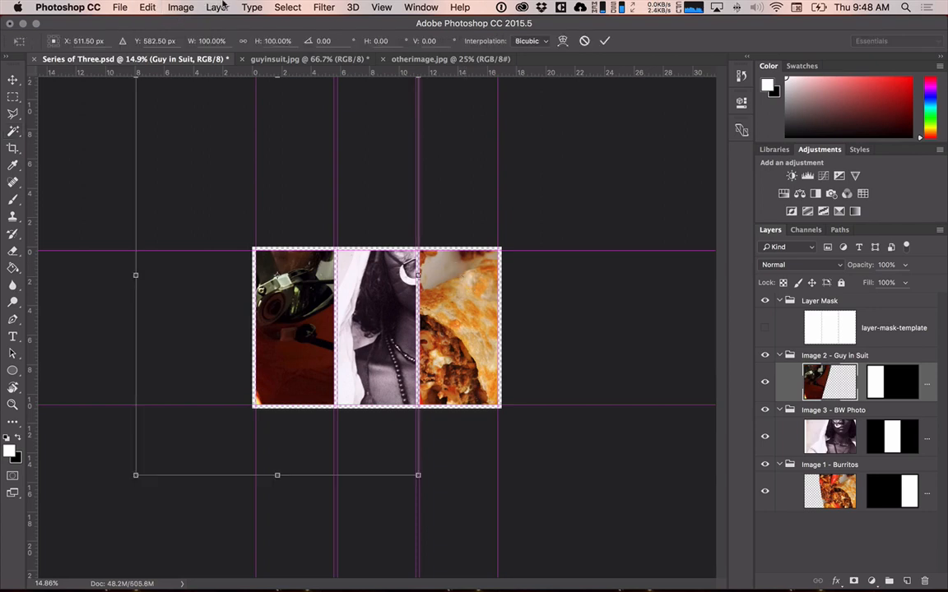
left_click(194, 7)
left_click(423, 255)
key("Escape")
key("w")
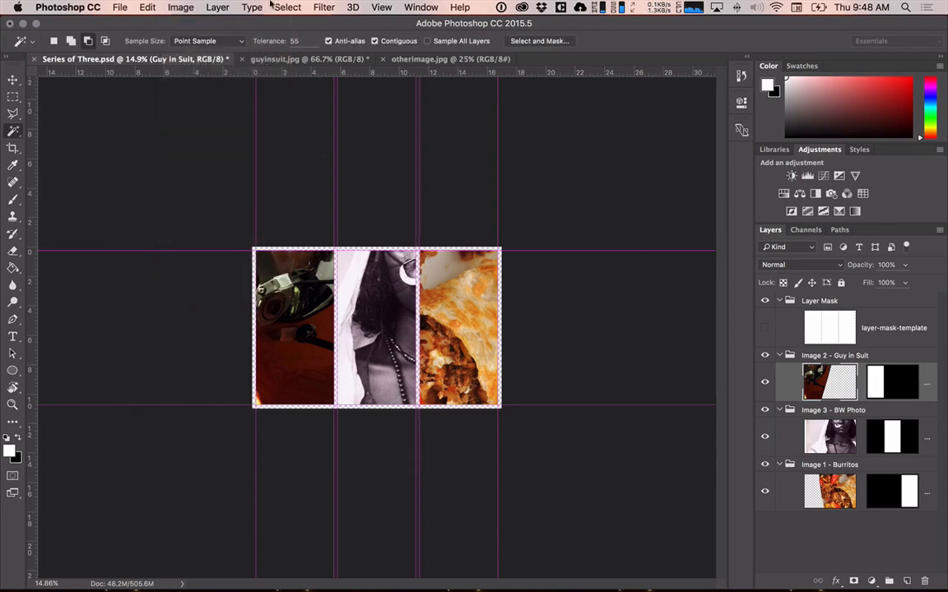
Try rotating the whole image 180°, and undo that rotation.
left_click(176, 7)
mouse_move(214, 134)
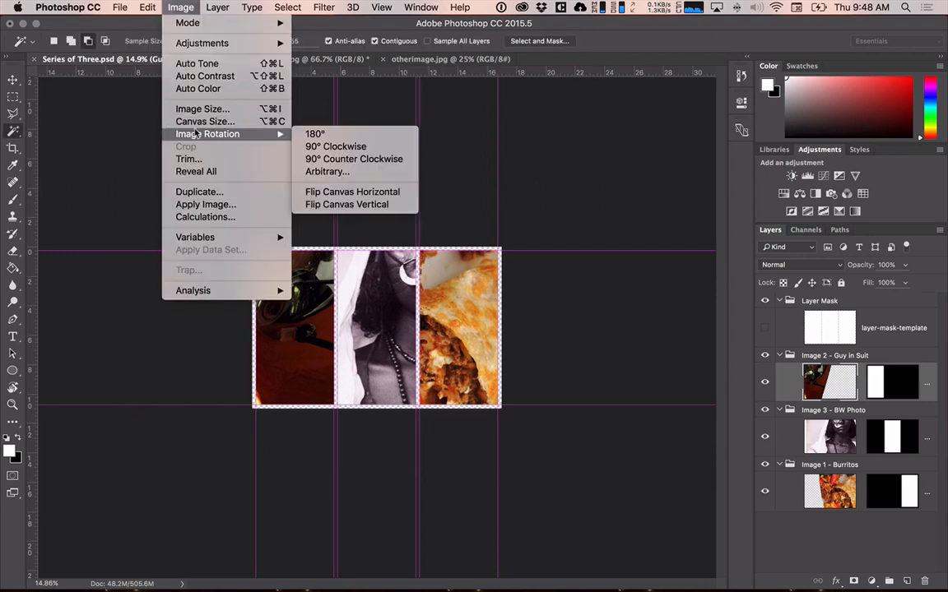
left_click(319, 134)
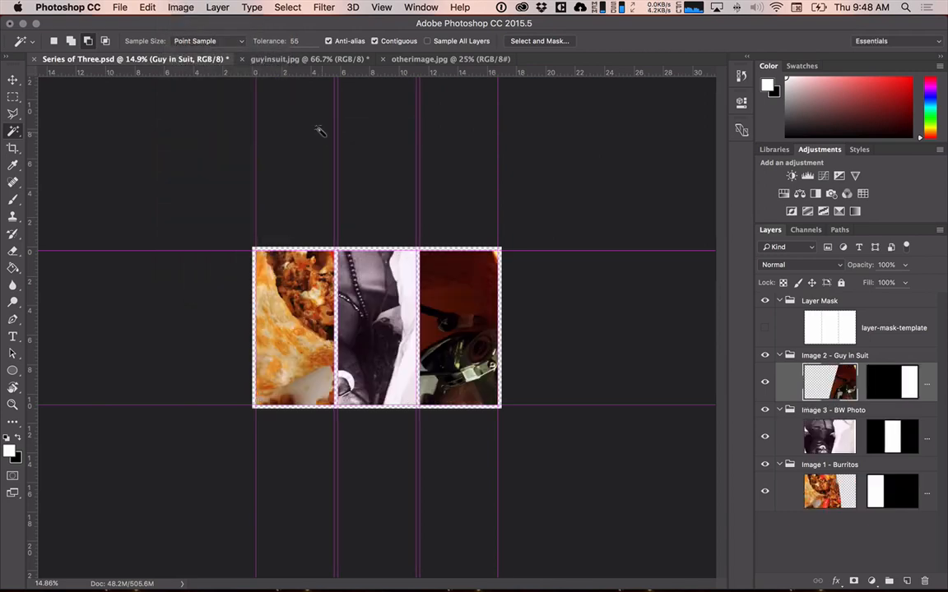
key("super+z")
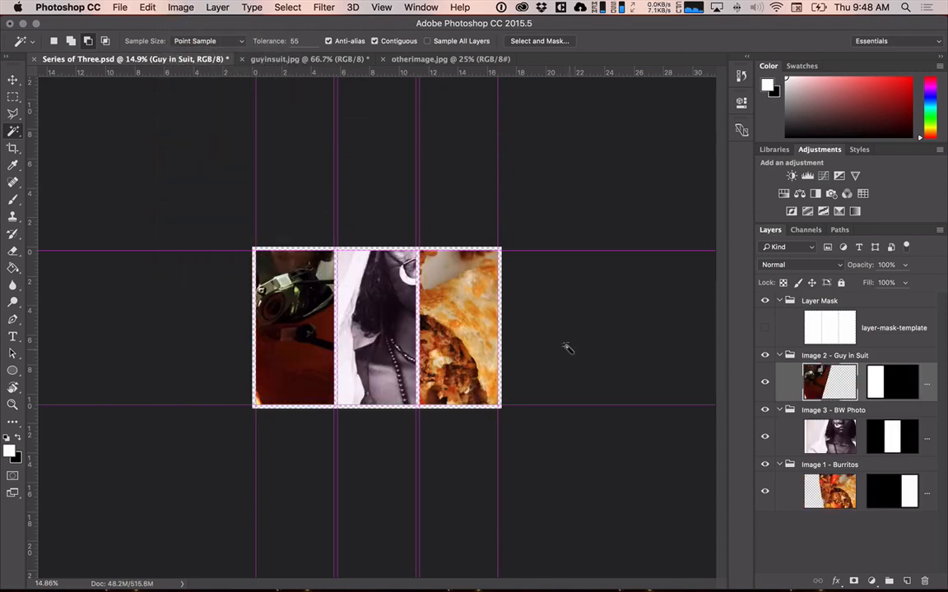
Try flipping the Guy in Suit photo to -100% width and height and moving it within its section, and cancel the transform.
key("super+t")
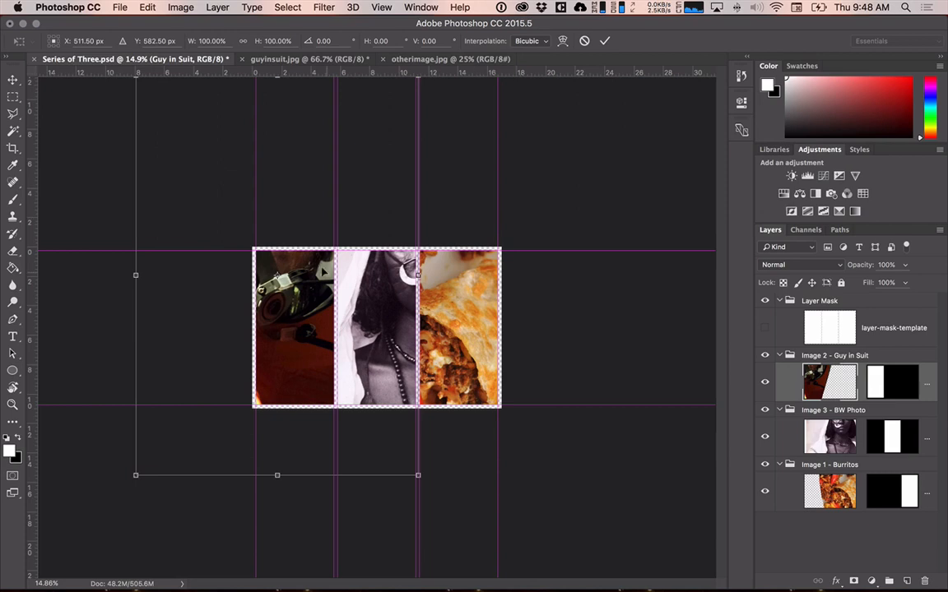
left_click_drag(419, 482, 199, 145)
left_click_drag(309, 326, 315, 352)
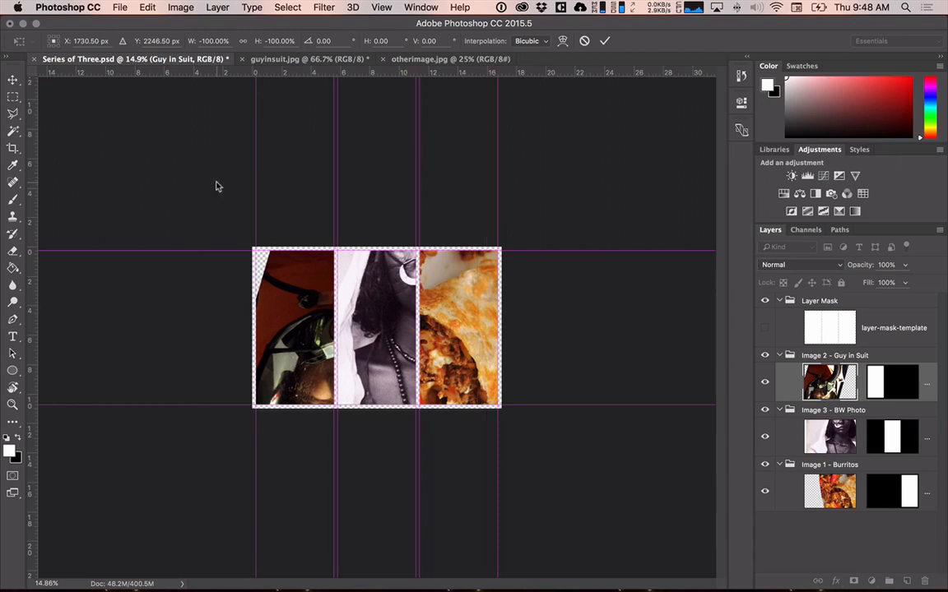
key("w")
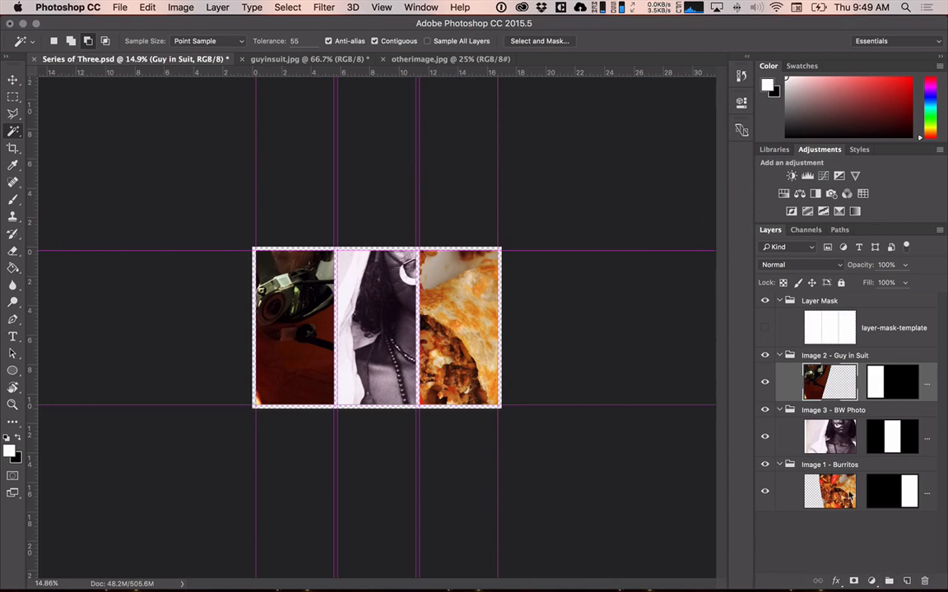
left_click(821, 426)
left_click(822, 370)
left_click(870, 581)
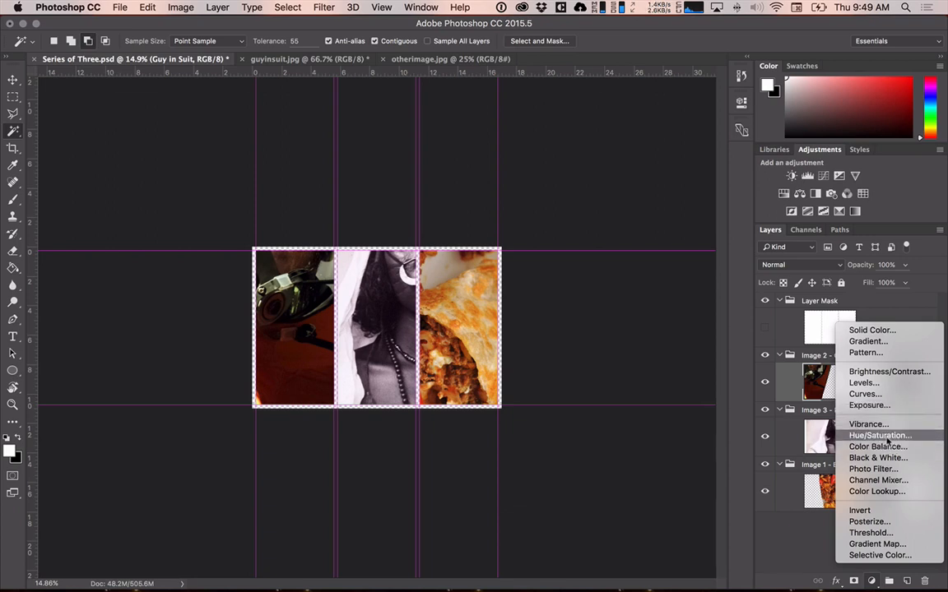
left_click(392, 331)
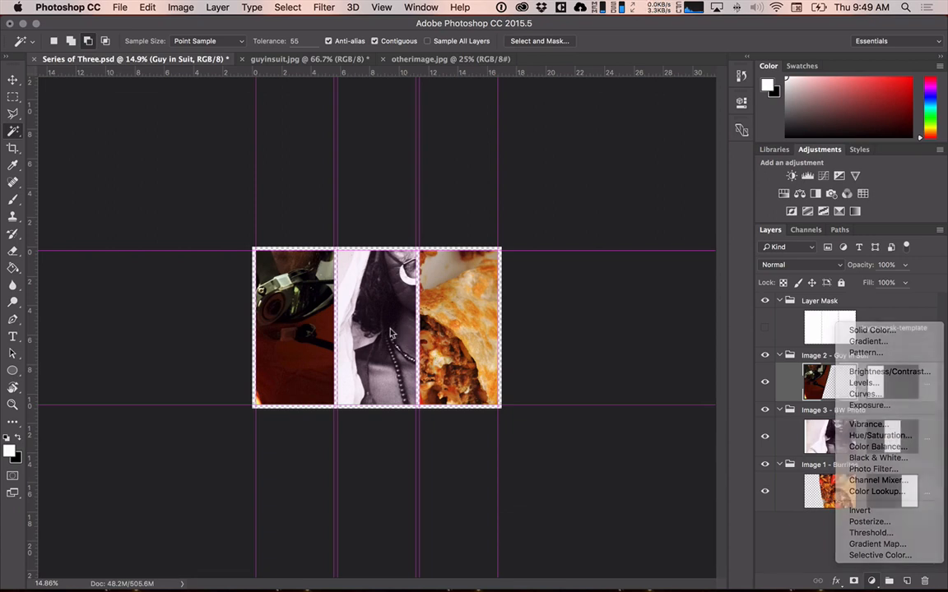
Add a Curves adjustment layer above the photo in the Image 3 - BW Photo group and collapse its properties.
left_click(843, 445)
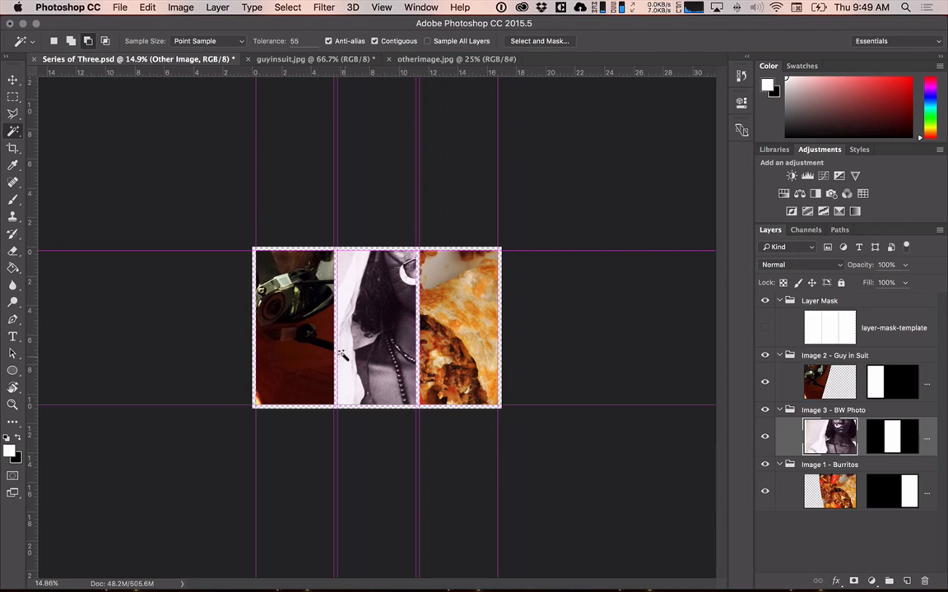
left_click(871, 581)
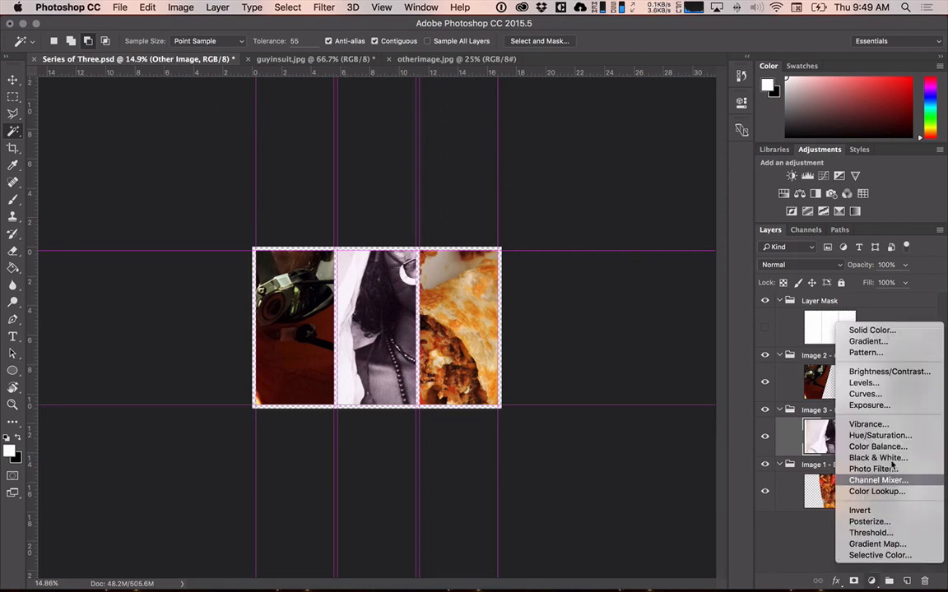
left_click(885, 395)
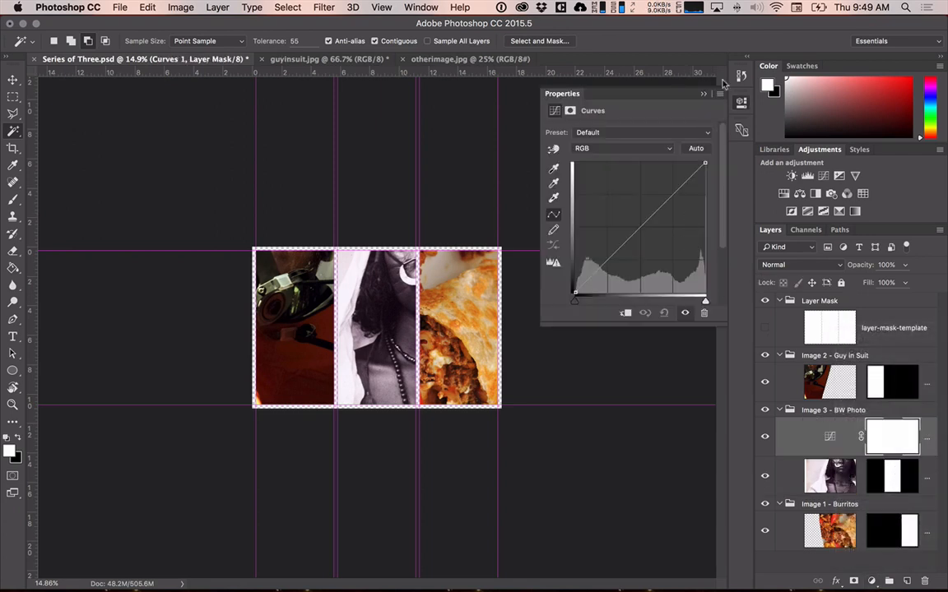
left_click(704, 95)
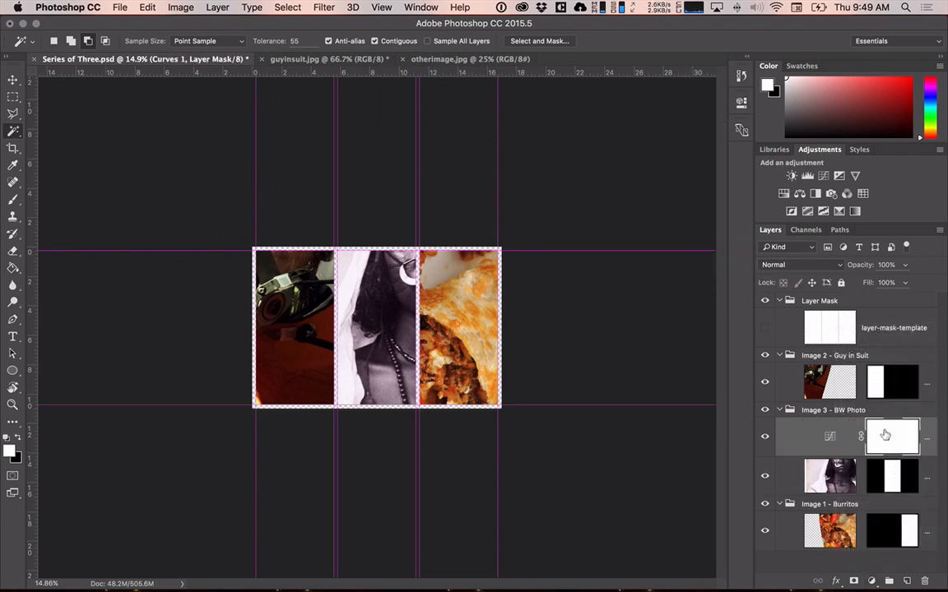
Delete the Curves adjustment layer in the Image 3 - BW Photo group and add a Levels adjustment layer in its place.
key("Delete")
left_click(871, 581)
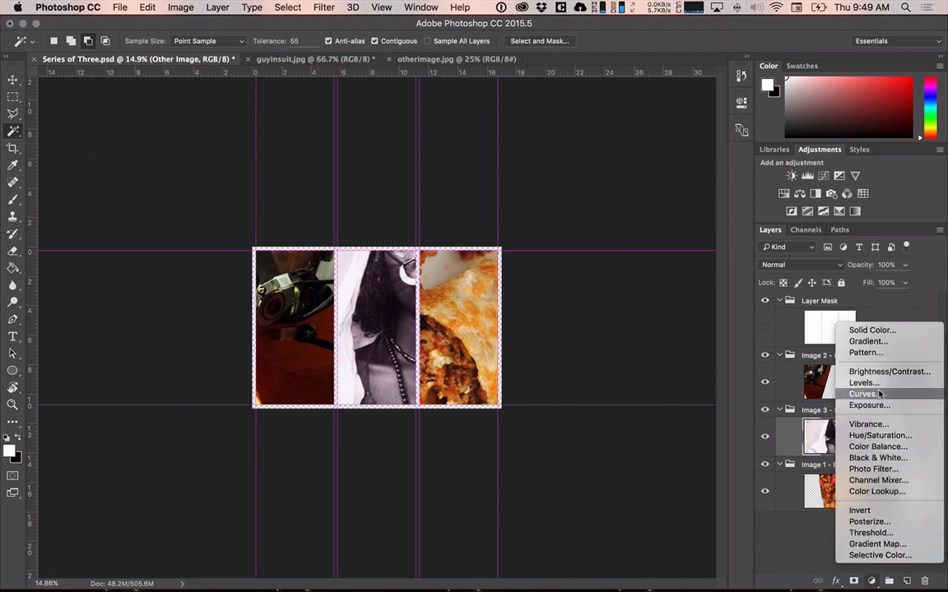
left_click(863, 383)
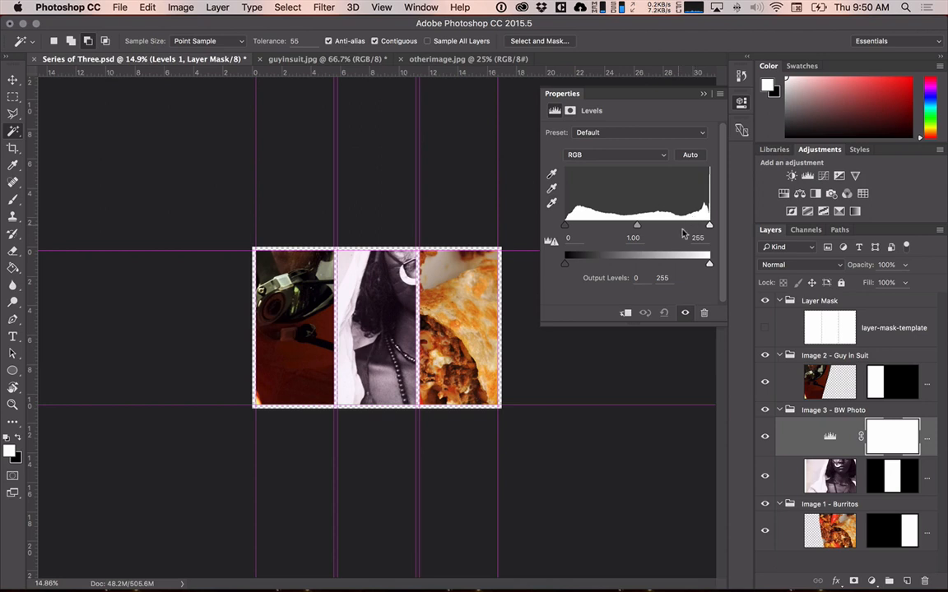
Darken the midtones on the Levels layer to 0.61, keeping the input black point at 0 and white point at 255.
mouse_move(709, 228)
left_mouse_down()
mouse_move(627, 224)
mouse_move(658, 225)
mouse_move(634, 219)
mouse_move(680, 204)
mouse_move(719, 211)
left_mouse_up()
mouse_move(560, 221)
left_mouse_down()
mouse_move(597, 224)
mouse_move(505, 226)
mouse_move(637, 221)
mouse_move(564, 227)
left_mouse_up()
left_click_drag(635, 227, 660, 220)
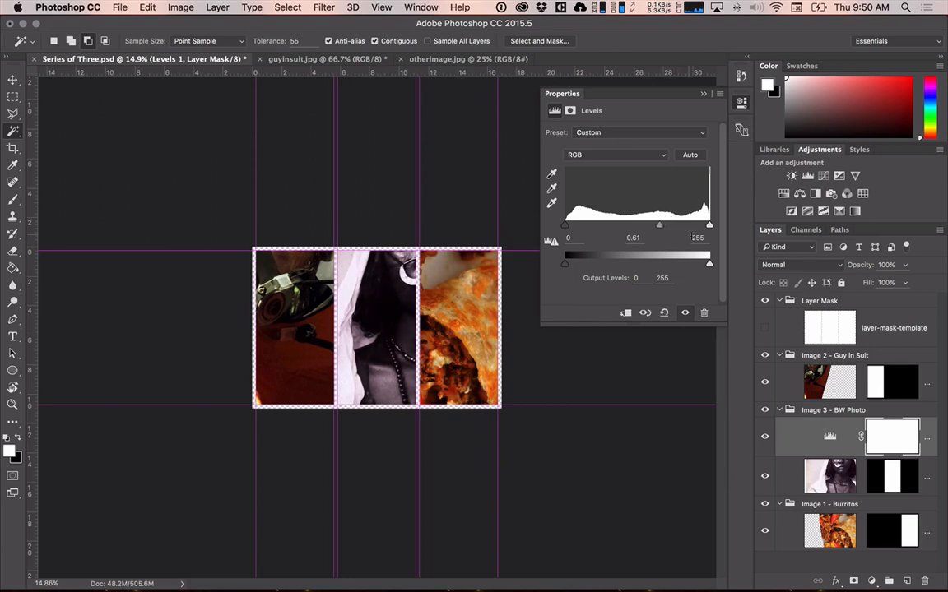
Try lowering the Levels output white to 182 and raising the output black to 63, undoing each change.
left_click_drag(710, 260, 669, 264)
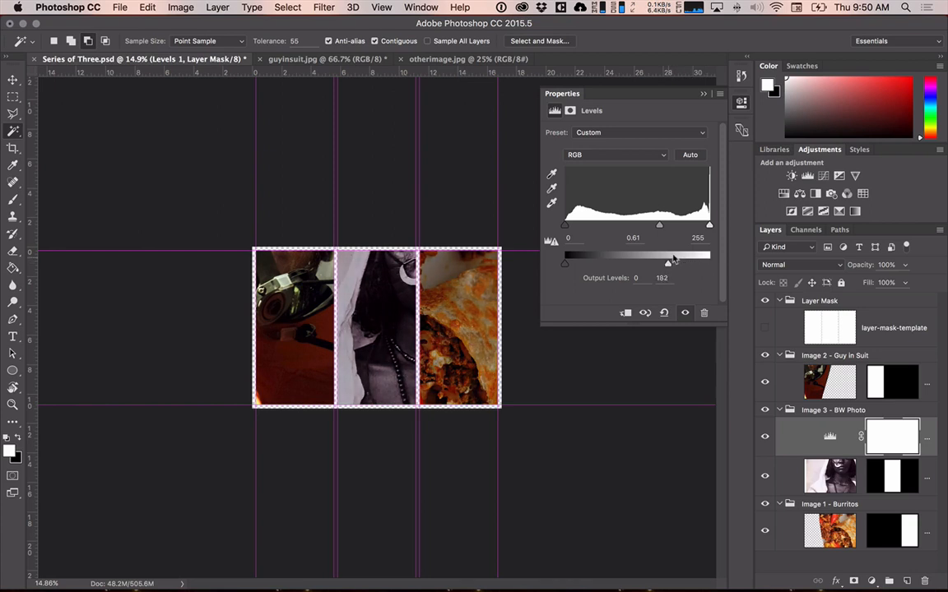
key("super+z")
left_click_drag(565, 263, 599, 261)
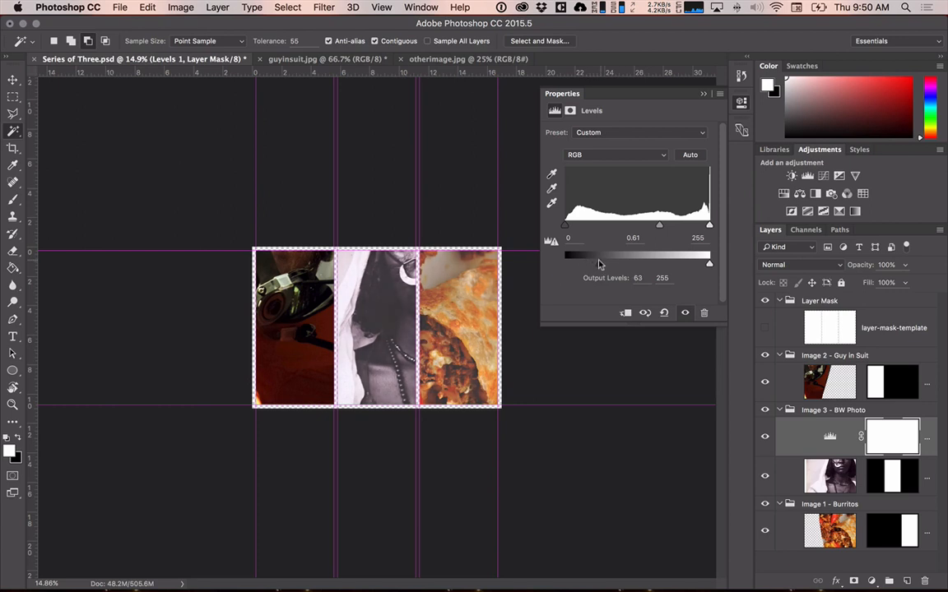
key("super+z")
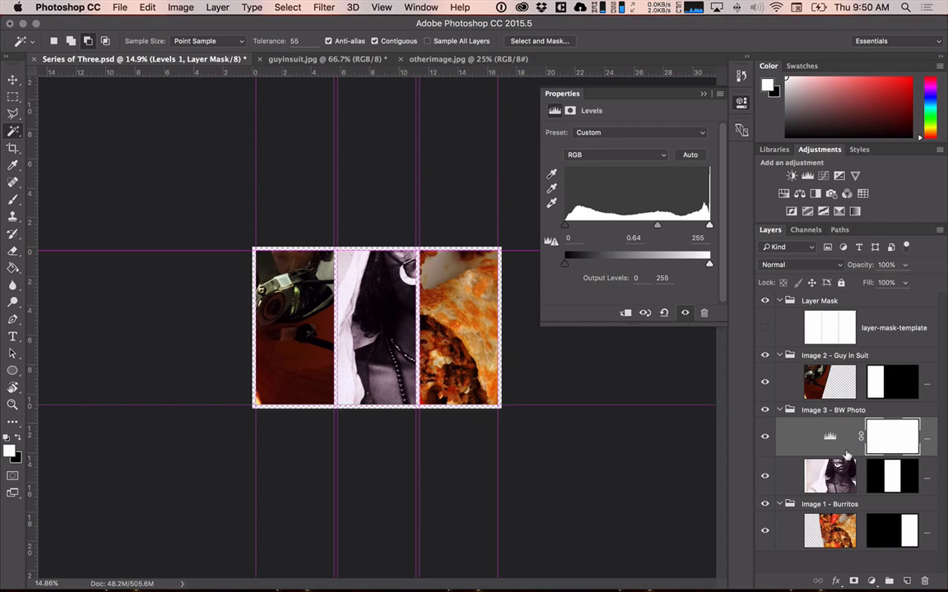
Collapse the Levels properties and clip the Levels layer to the BW photo layer directly below it.
left_click(704, 92)
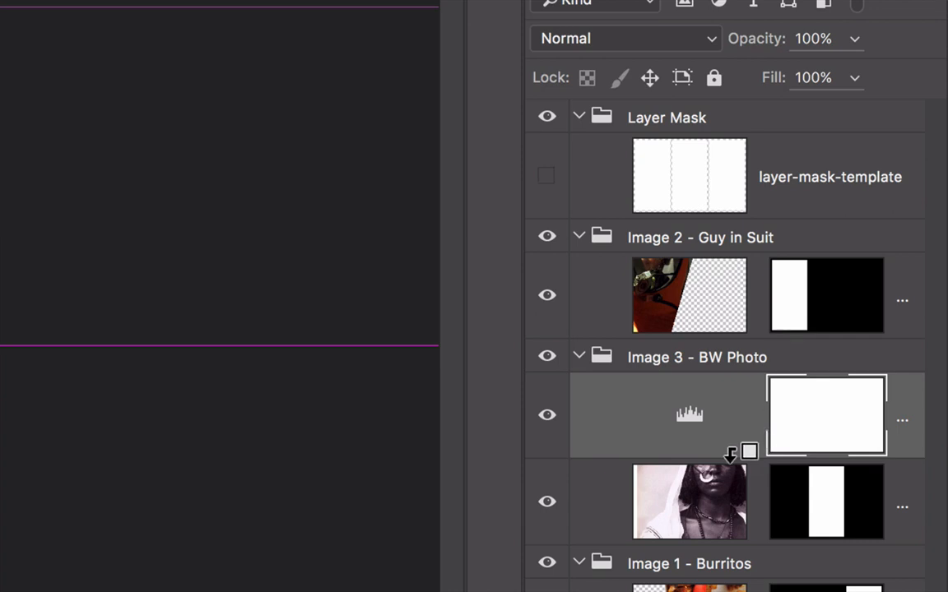
left_click(731, 452, "alt")
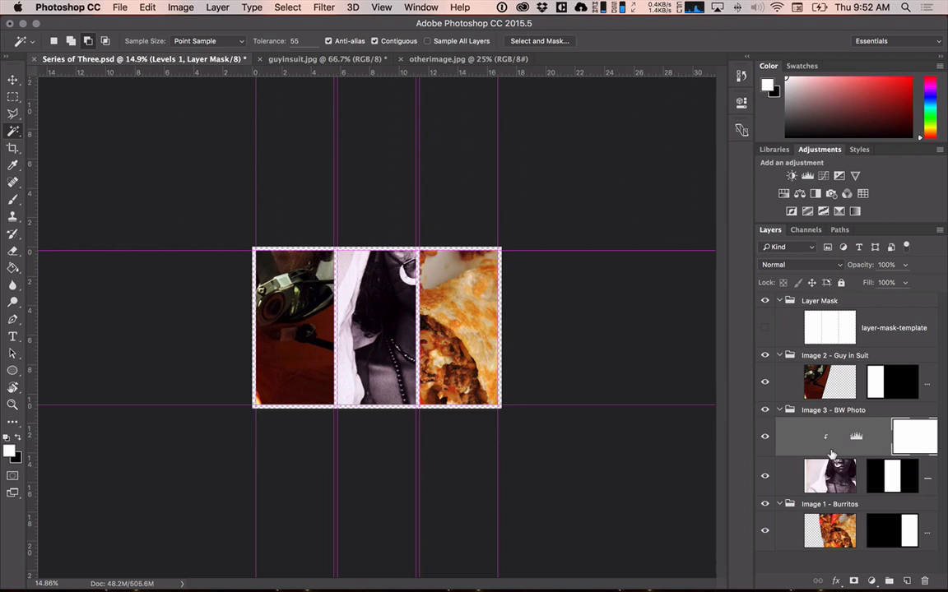
left_click(873, 580)
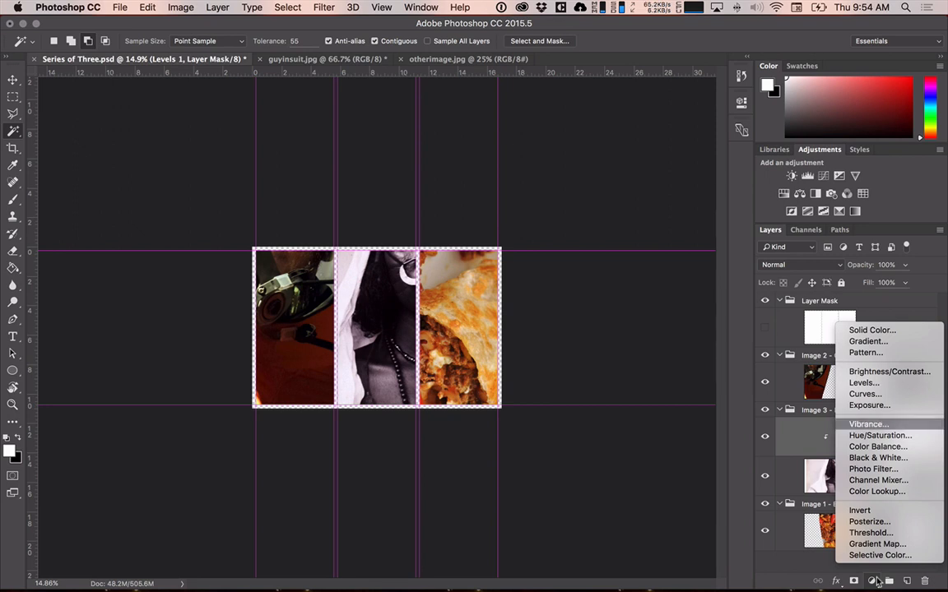
left_click(617, 274)
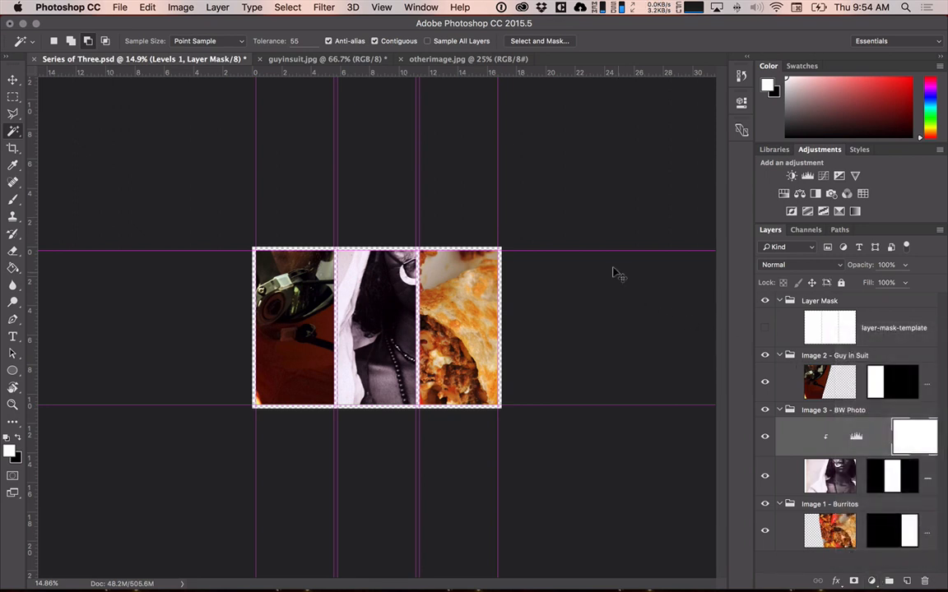
key("super+Tab")
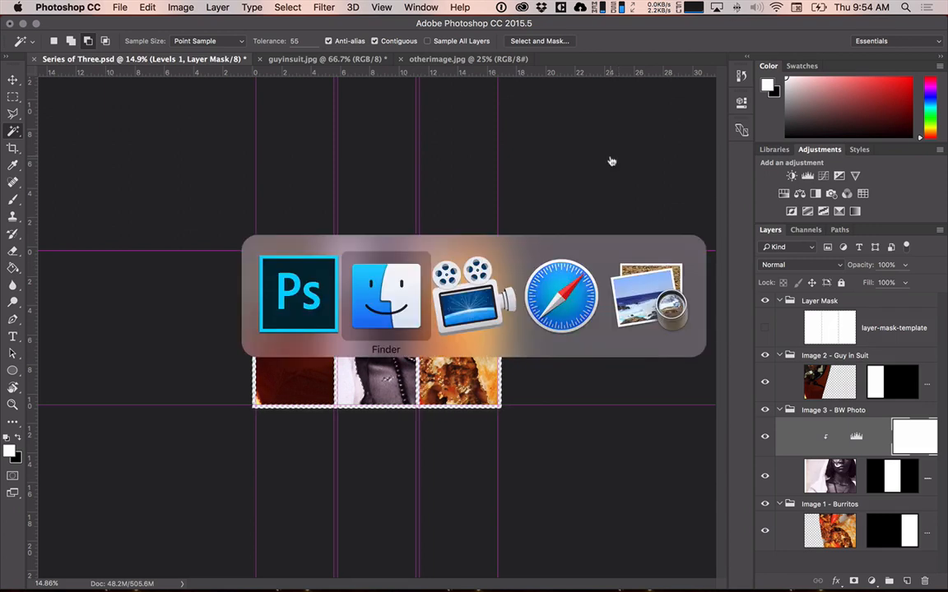
key("super+Tab")
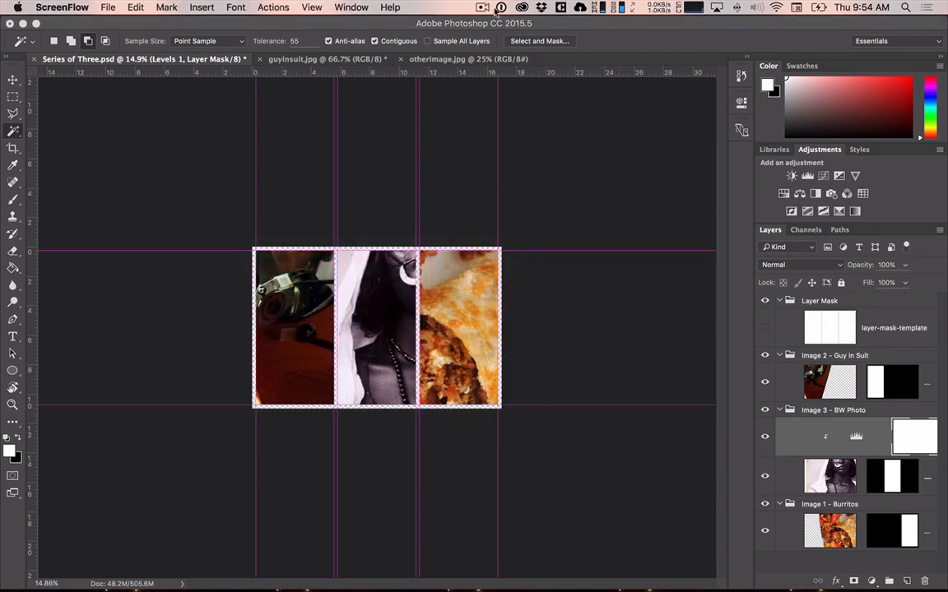